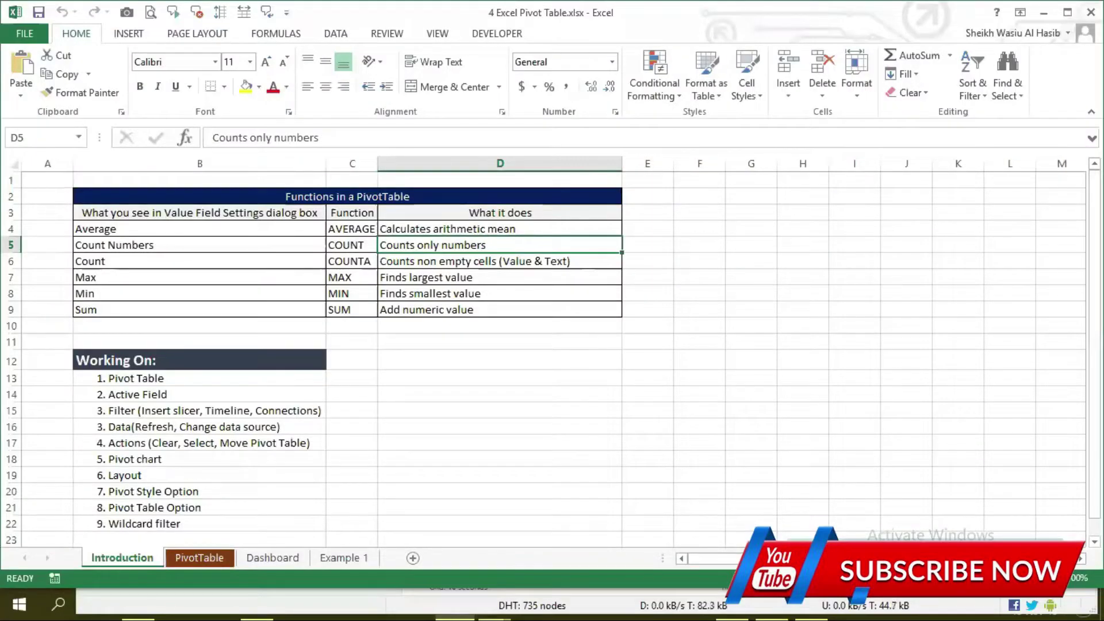
Step: Browse the INSERT, PAGE LAYOUT and FORMULAS tabs and select the Average entry in B4
click(213, 377)
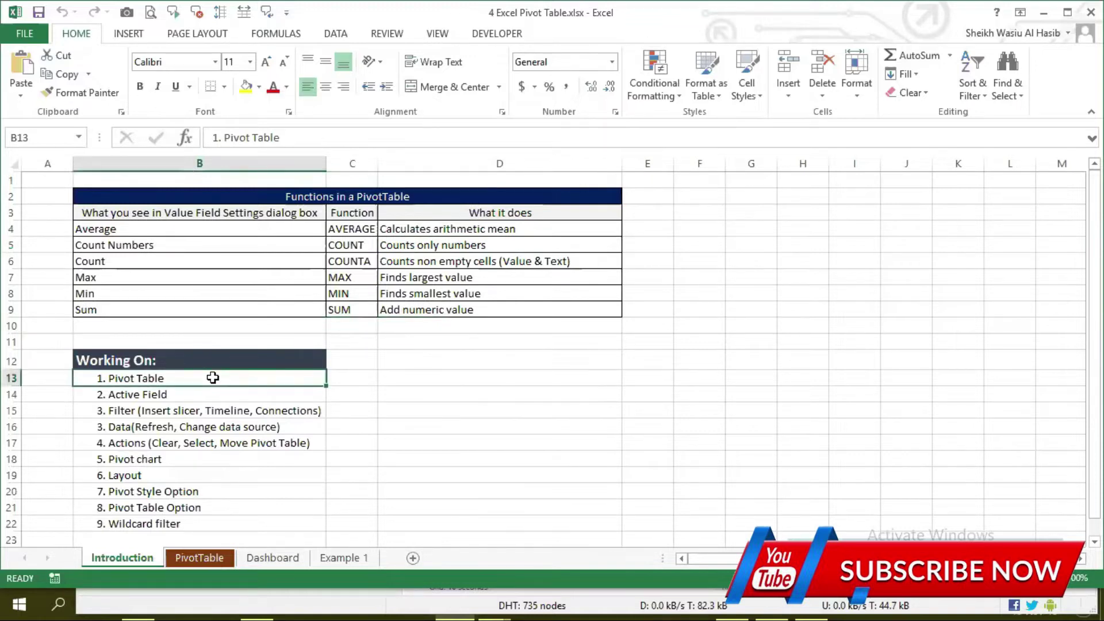
click(140, 38)
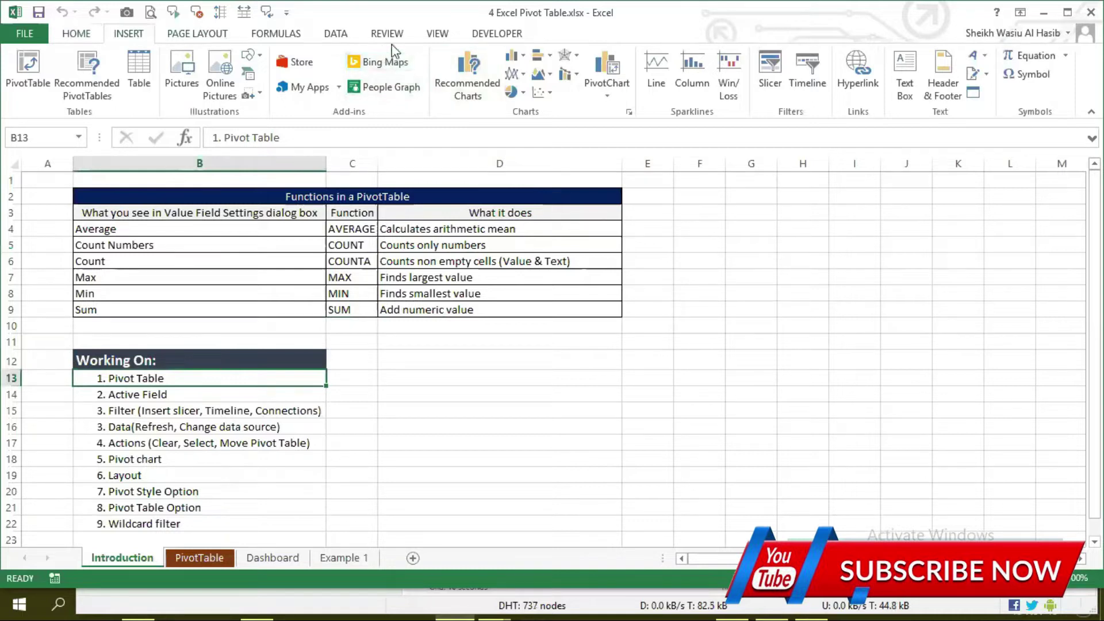
click(183, 38)
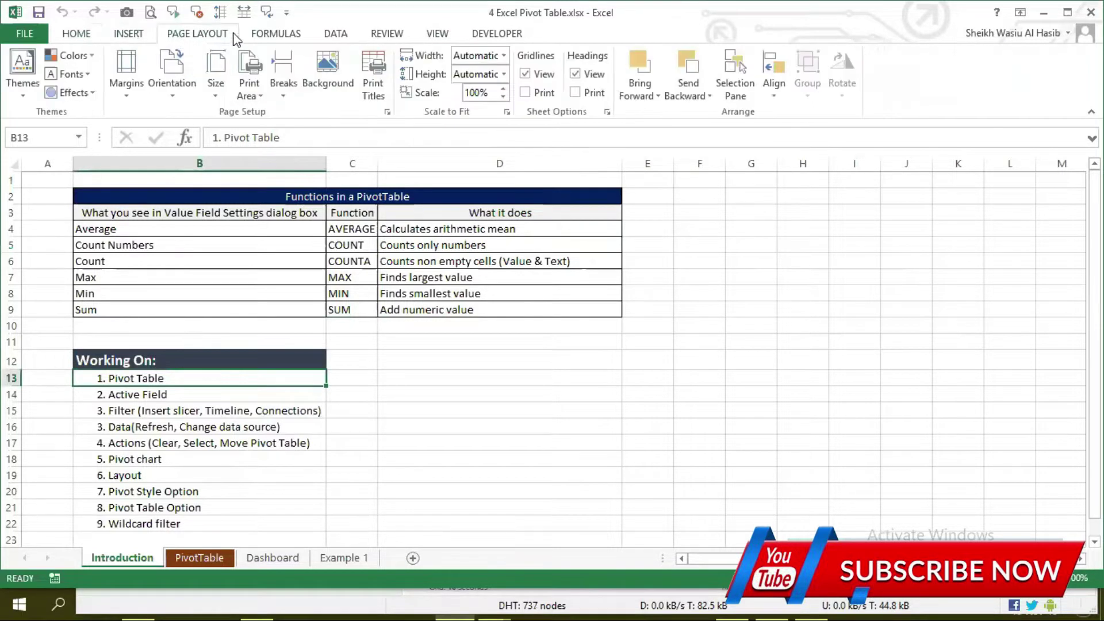
click(291, 36)
click(294, 231)
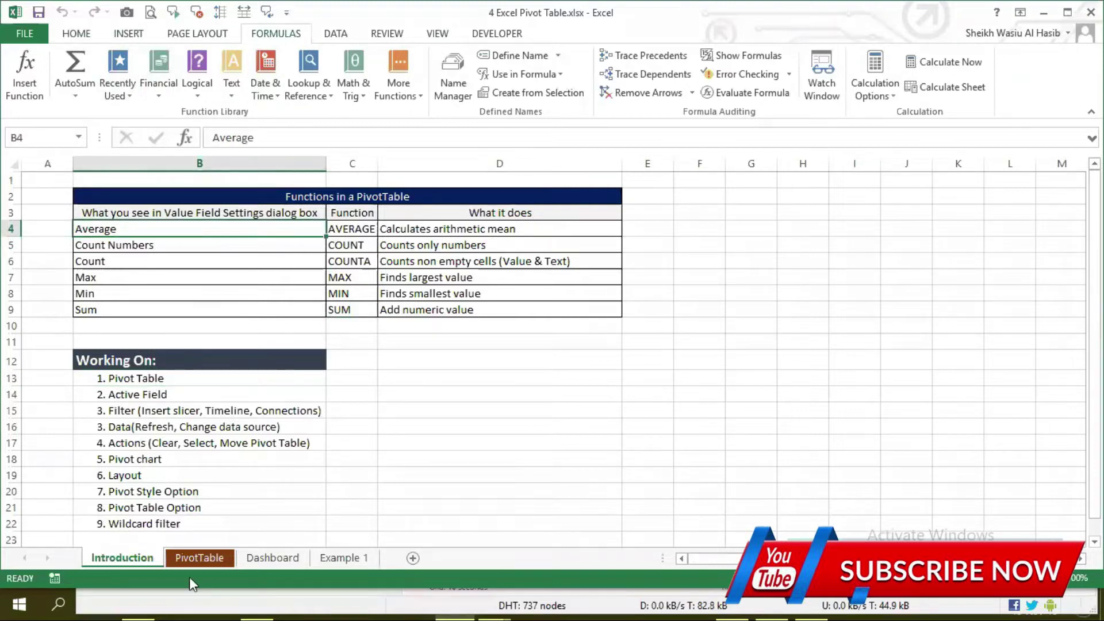
Step: Copy the whole sales data table on the PivotTable sheet, starting from A1
click(199, 557)
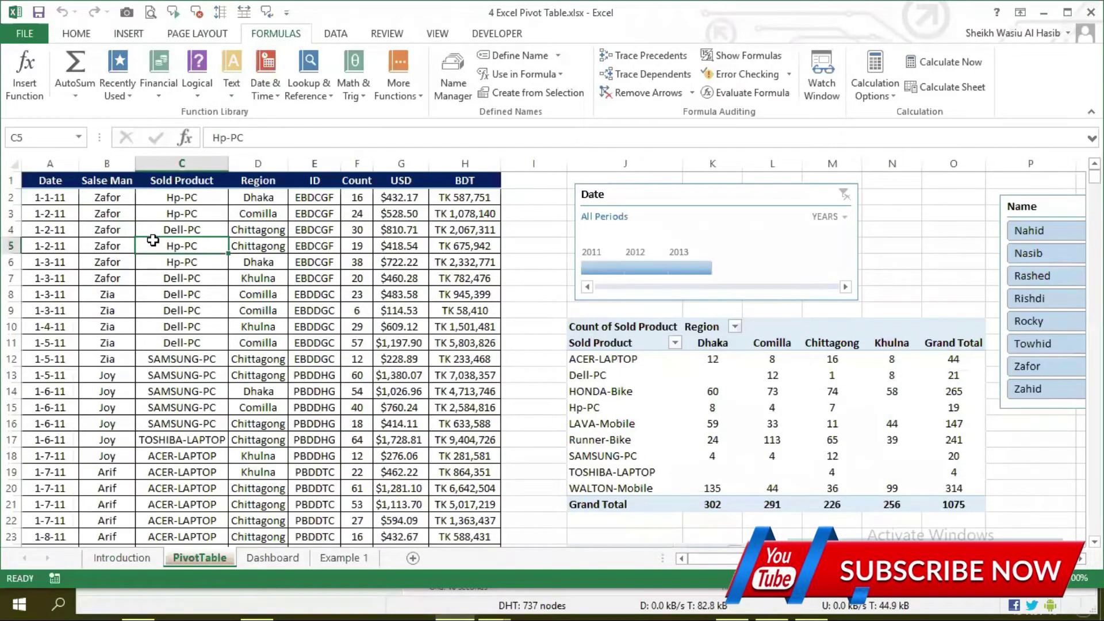
key(ctrl+Up)
key(ctrl+Left)
key(ctrl+shift+Right)
key(ctrl+shift+Down)
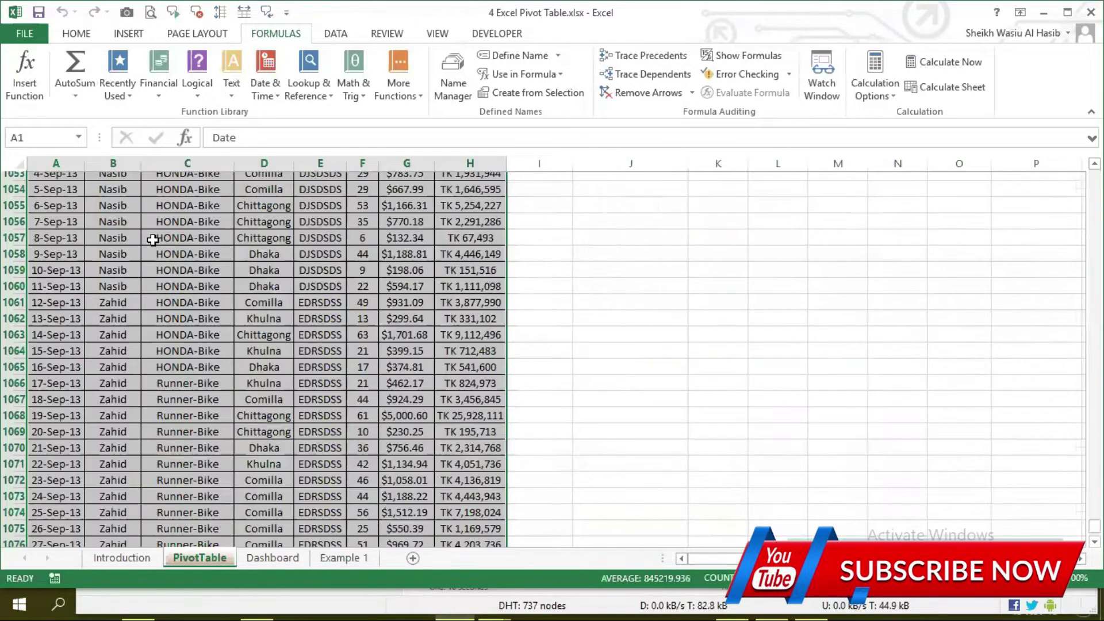
key(ctrl+c)
key(ctrl+Home)
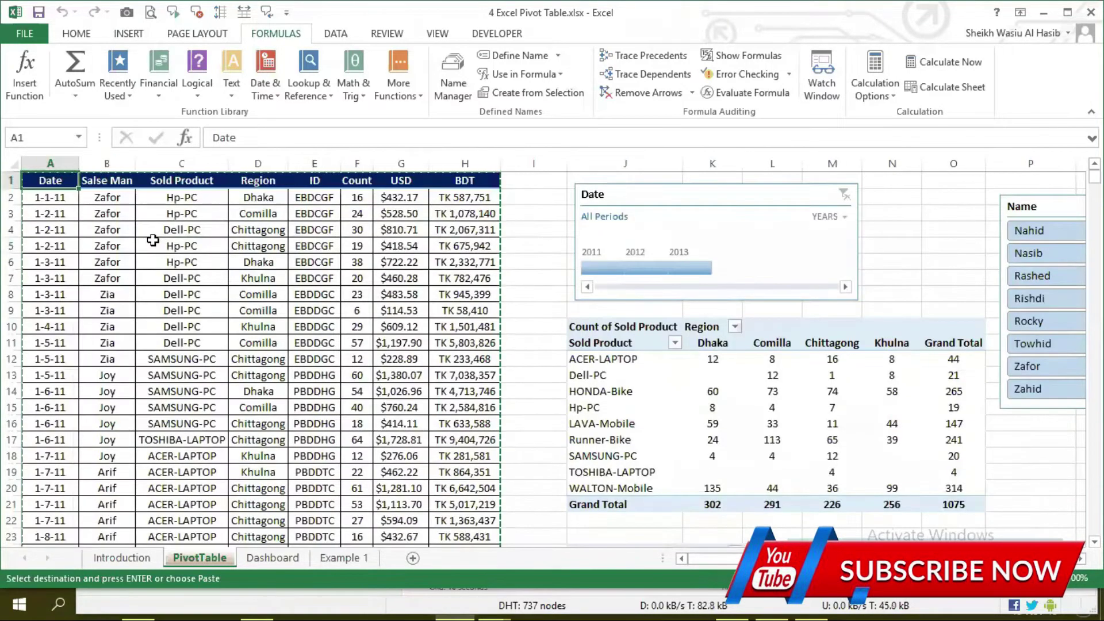
Step: Paste the copied table into a new blank workbook at cell B2
key(ctrl+n)
click(111, 226)
key(ctrl+v)
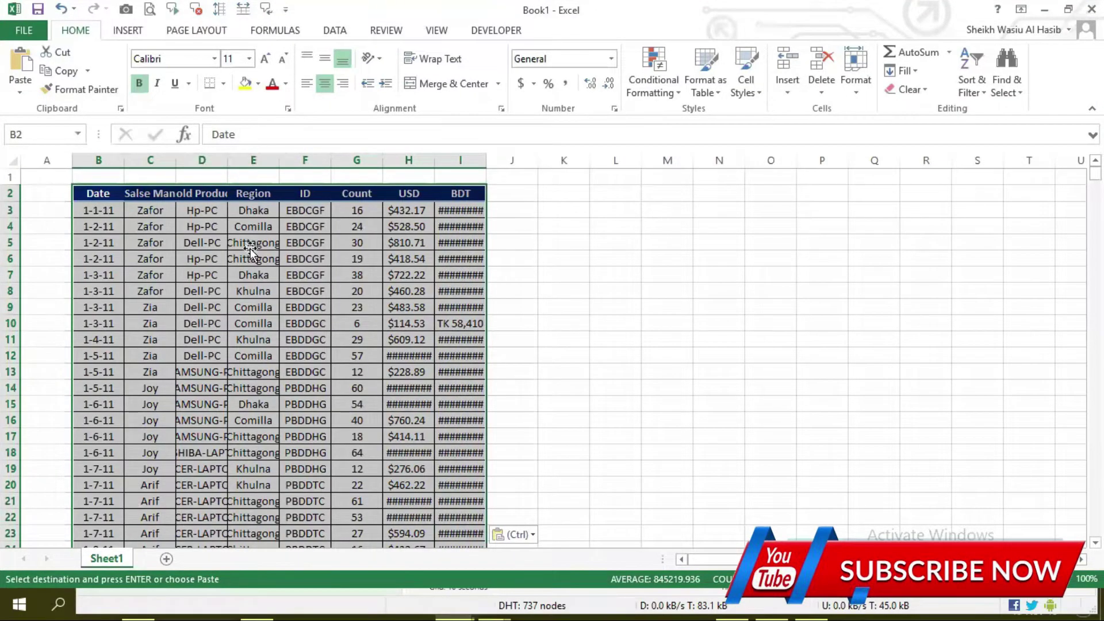
click(251, 245)
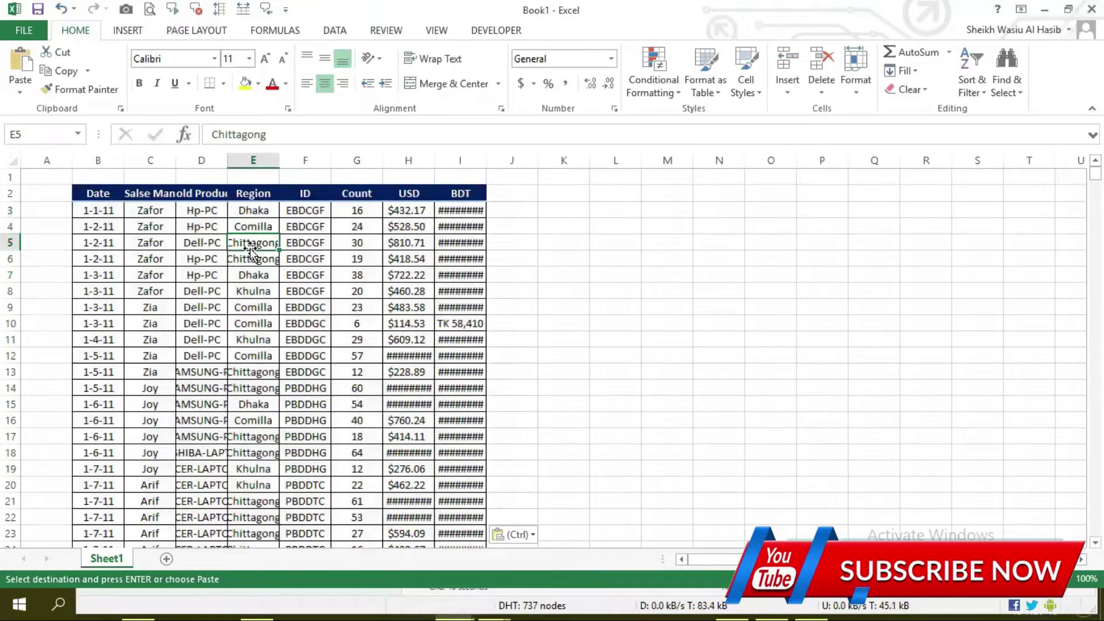
Step: Autofit every column on the sheet to its contents, then move to the Salse Man header
click(12, 160)
double_click(172, 157)
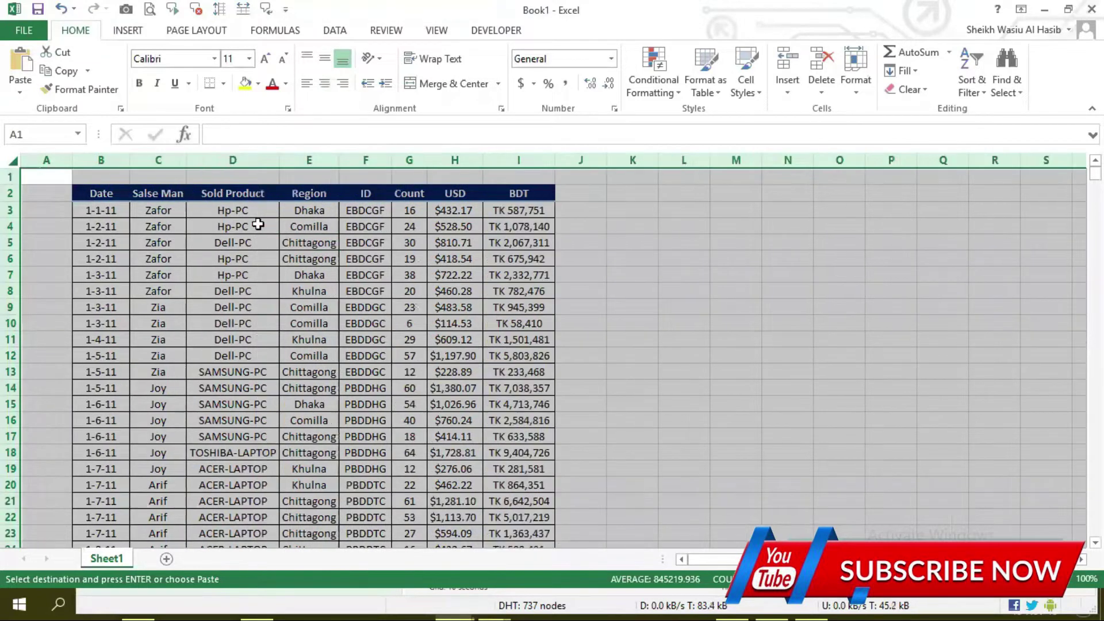
click(256, 226)
key(Left)
key(Up)
key(Up)
click(243, 194)
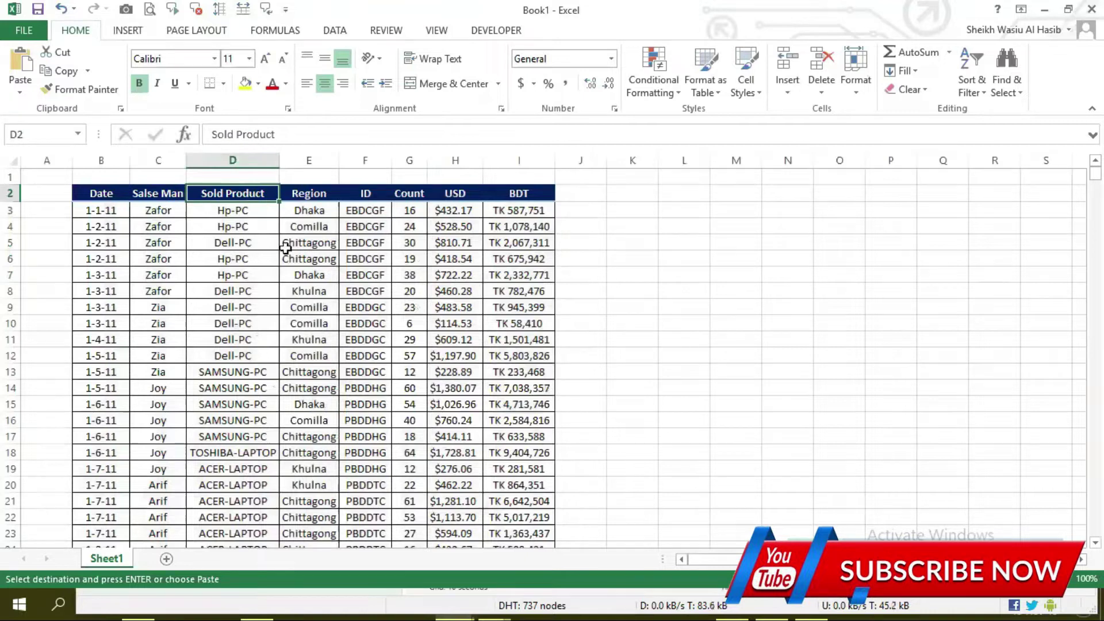
click(234, 243)
click(245, 211)
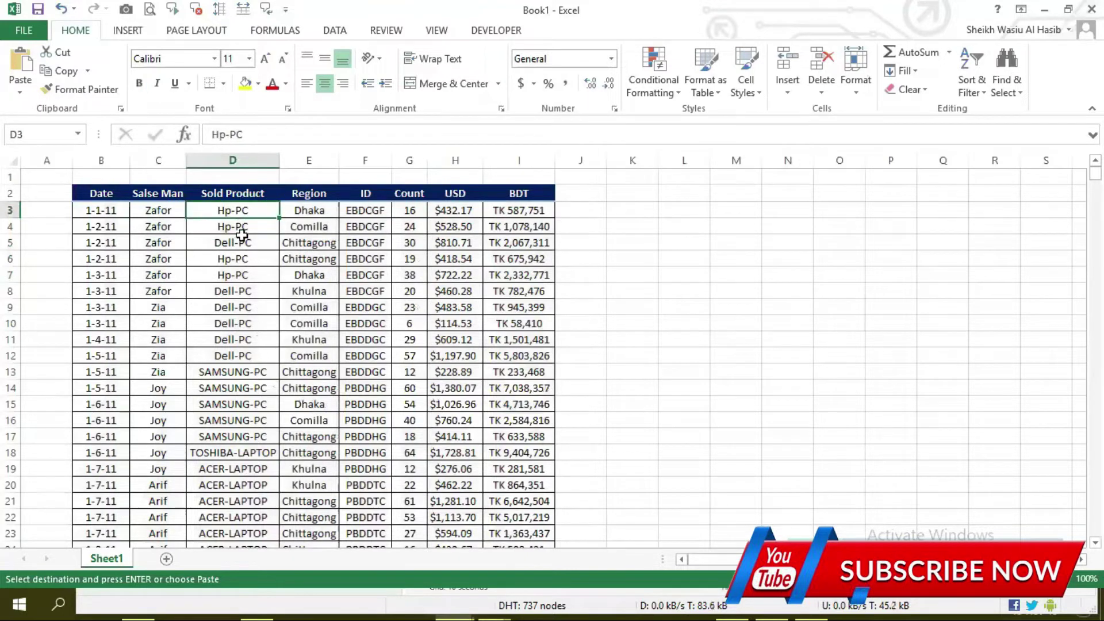
key(Up)
key(Right)
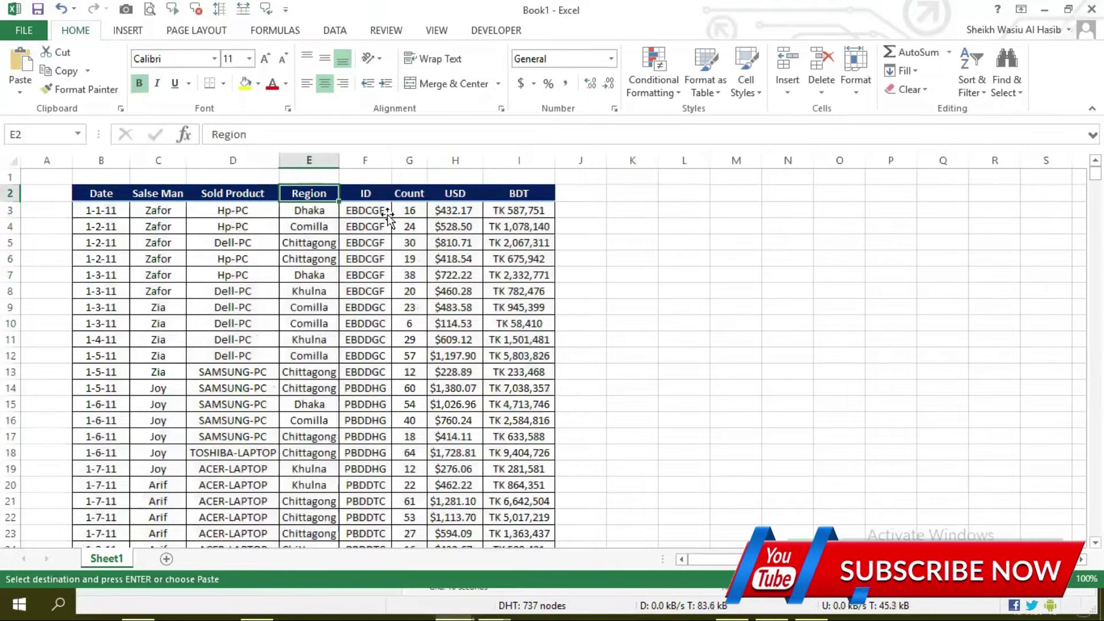
click(387, 215)
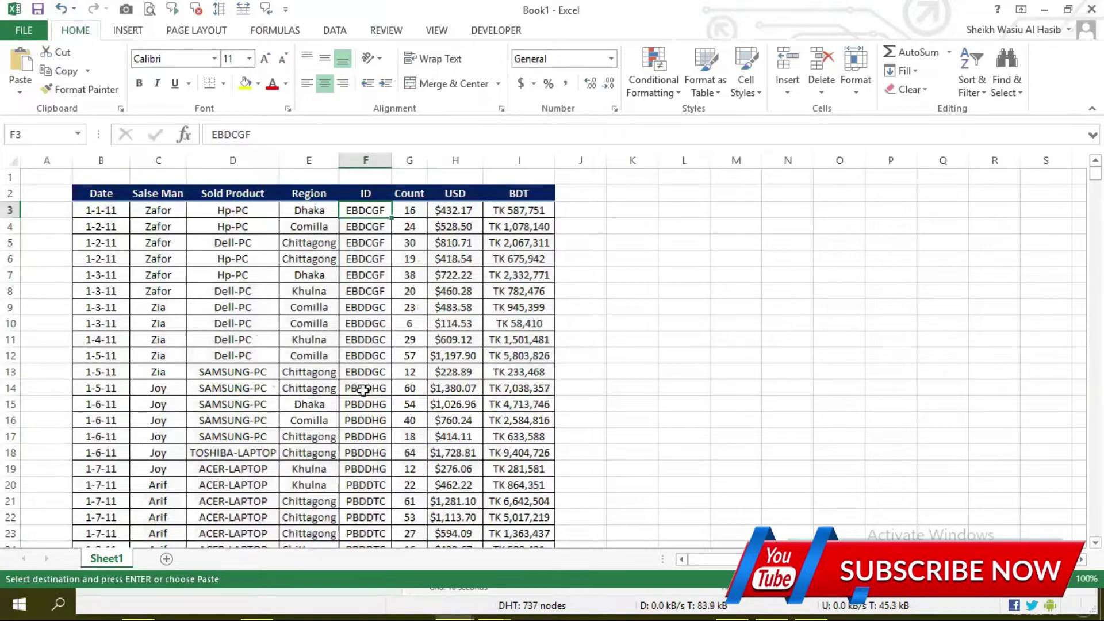
click(361, 388)
click(411, 208)
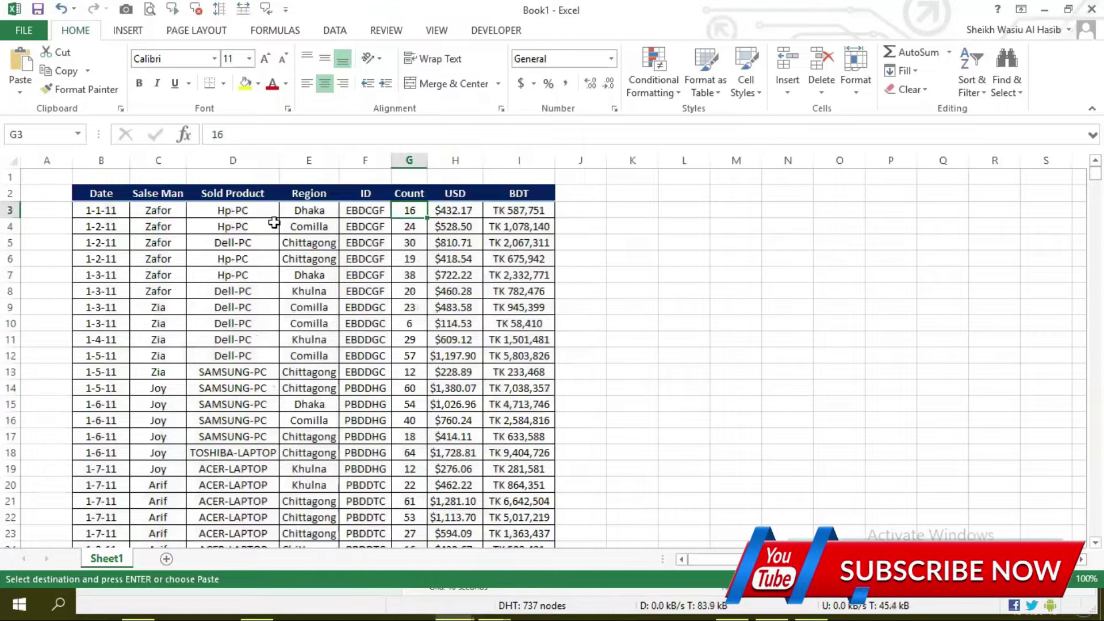
click(208, 217)
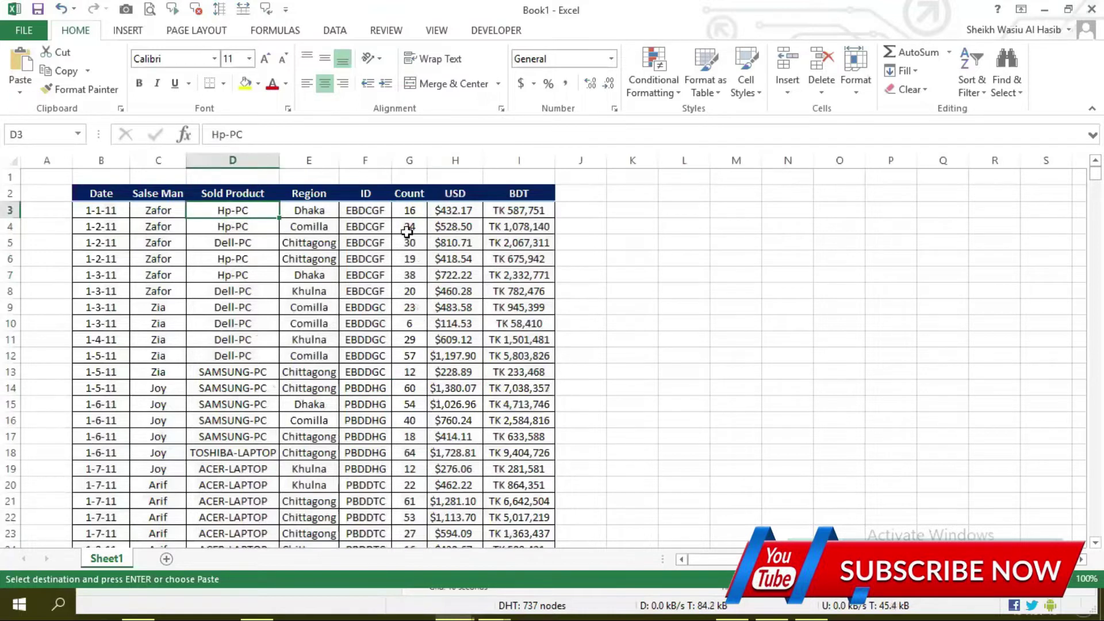
click(448, 213)
click(529, 209)
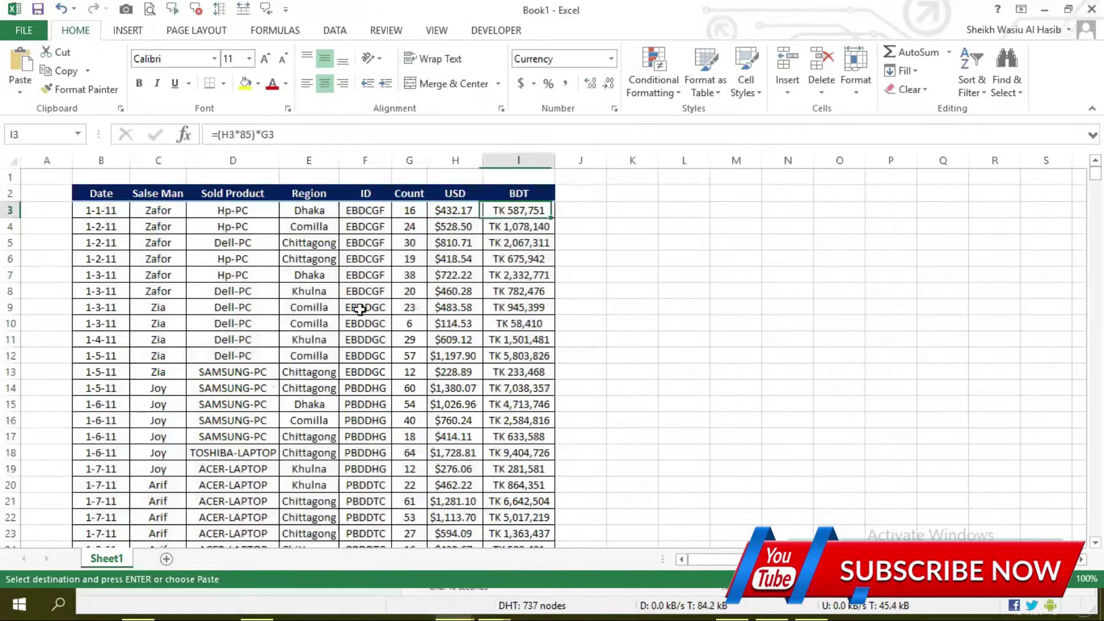
click(178, 210)
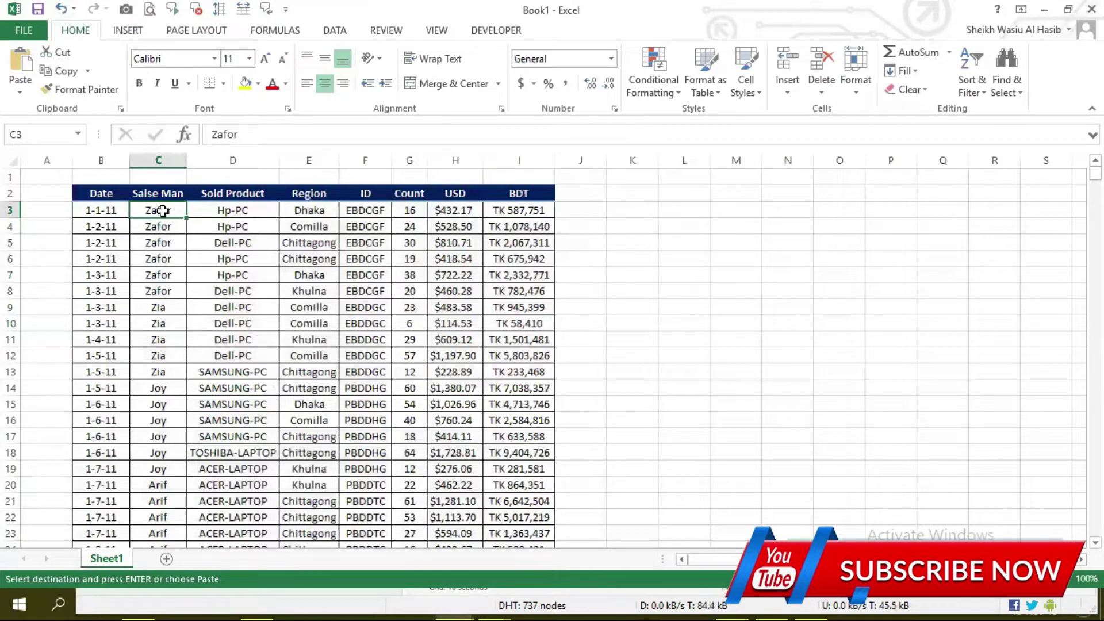
drag(159, 210, 156, 293)
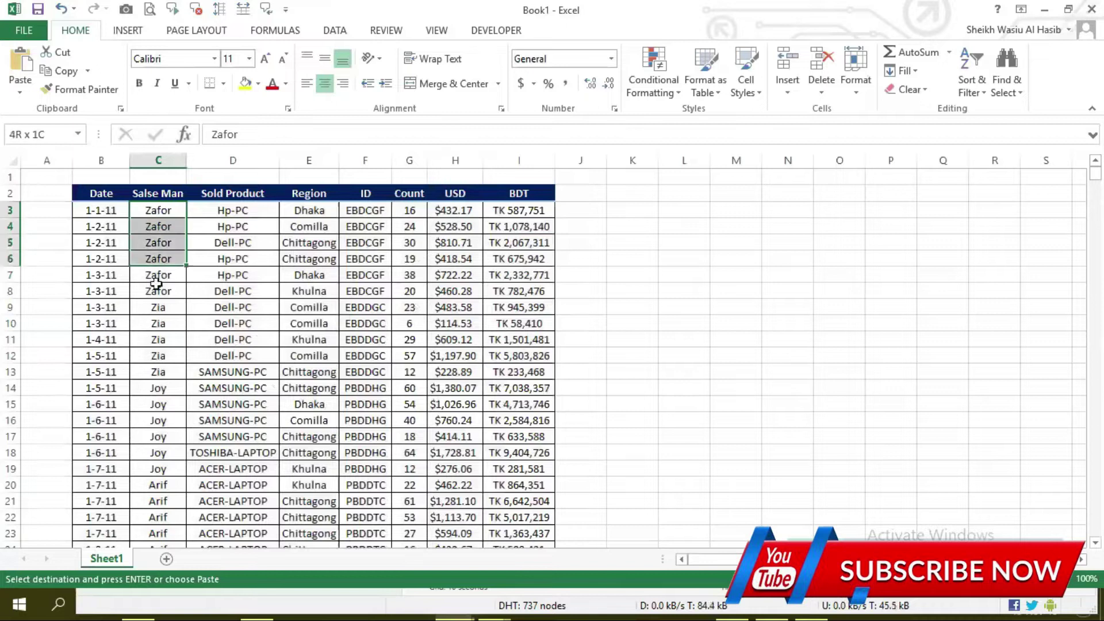
click(229, 210)
shift+click(227, 279)
drag(227, 283, 227, 292)
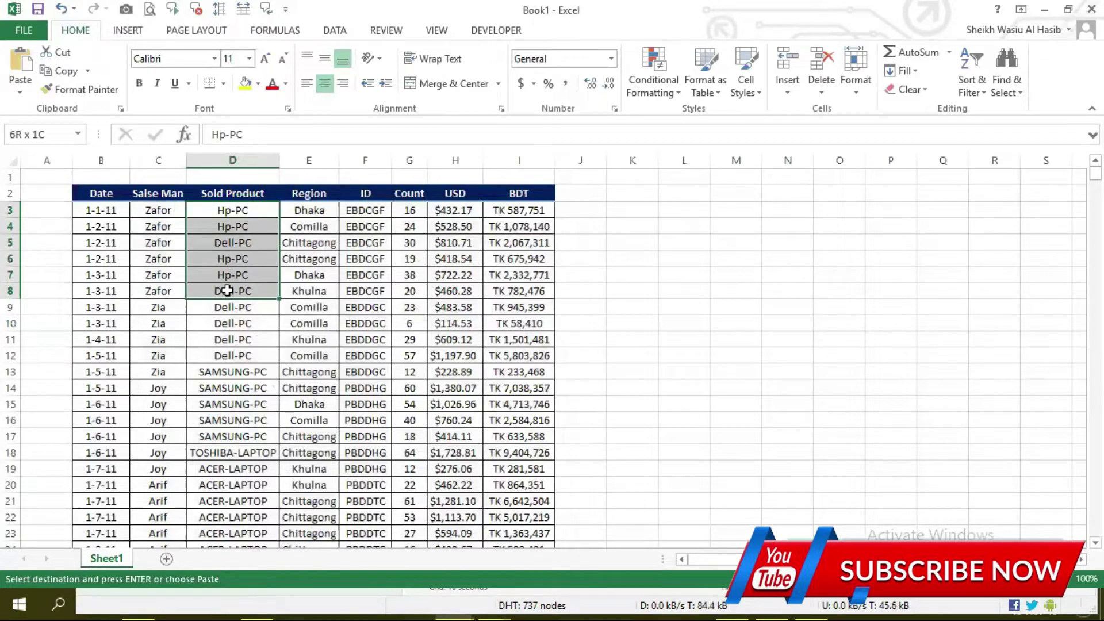
click(407, 208)
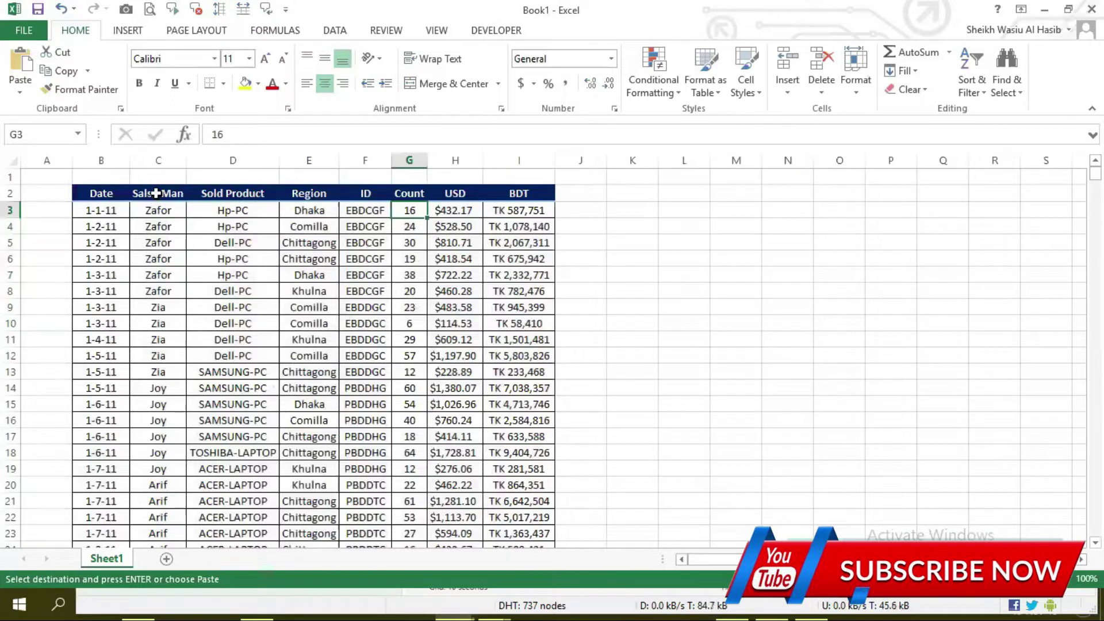
click(161, 216)
click(158, 160)
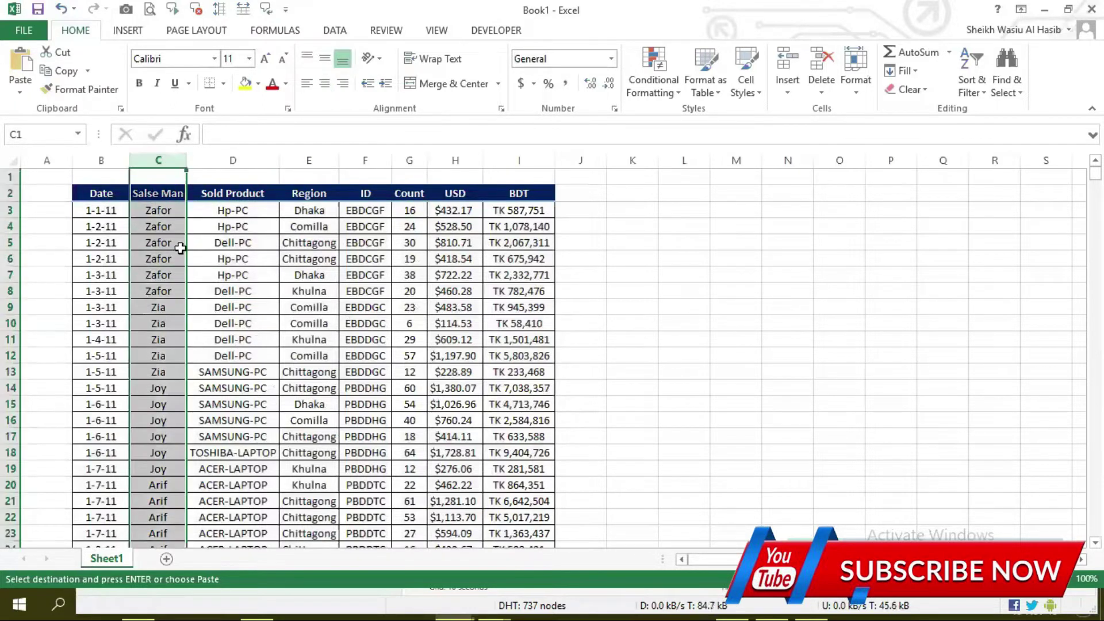
click(233, 160)
click(148, 160)
click(233, 160)
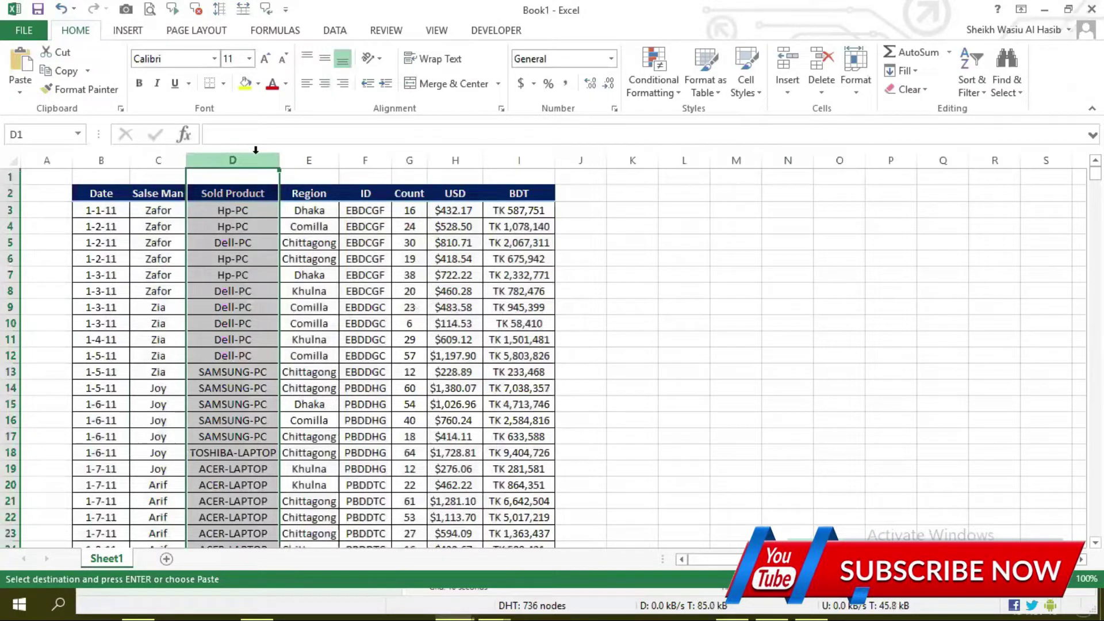
click(309, 161)
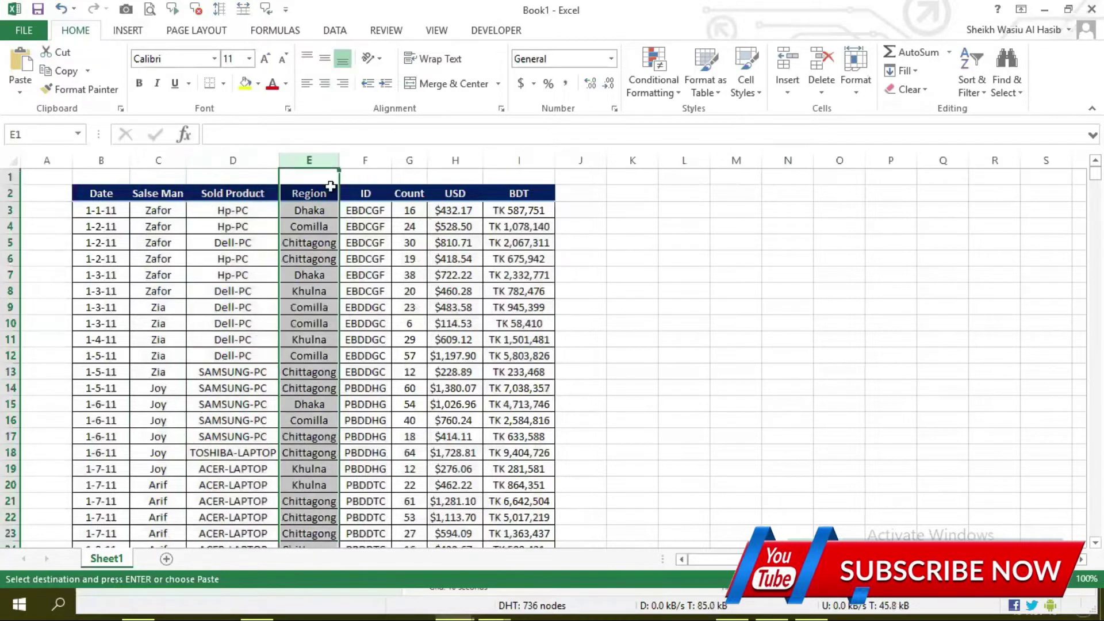
click(405, 159)
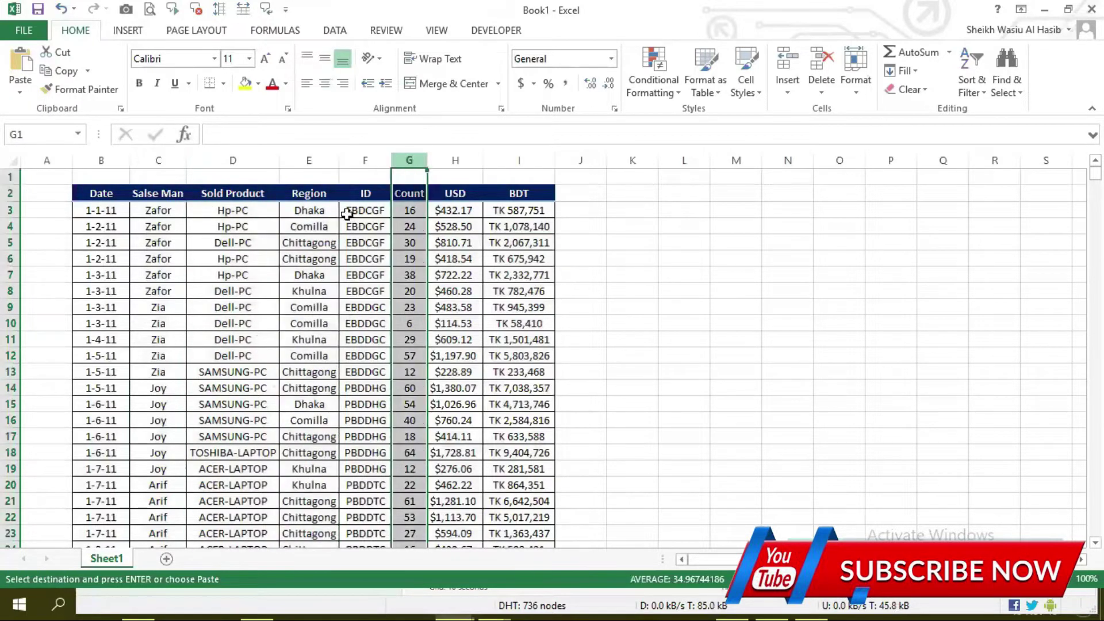
click(409, 213)
click(309, 225)
key(Right)
key(Right)
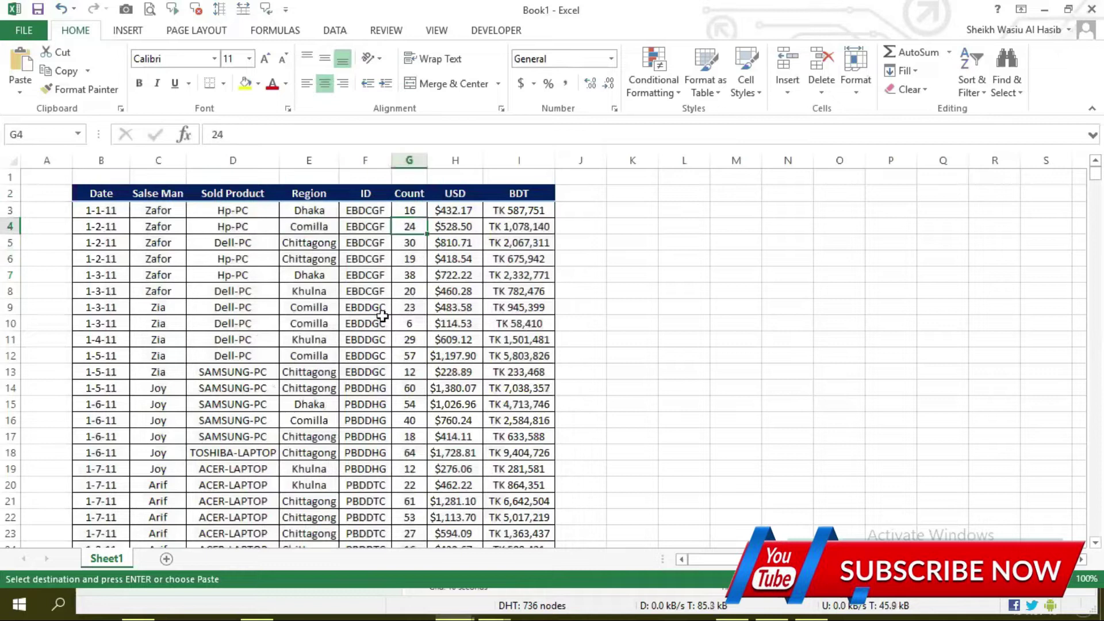
click(309, 242)
click(409, 242)
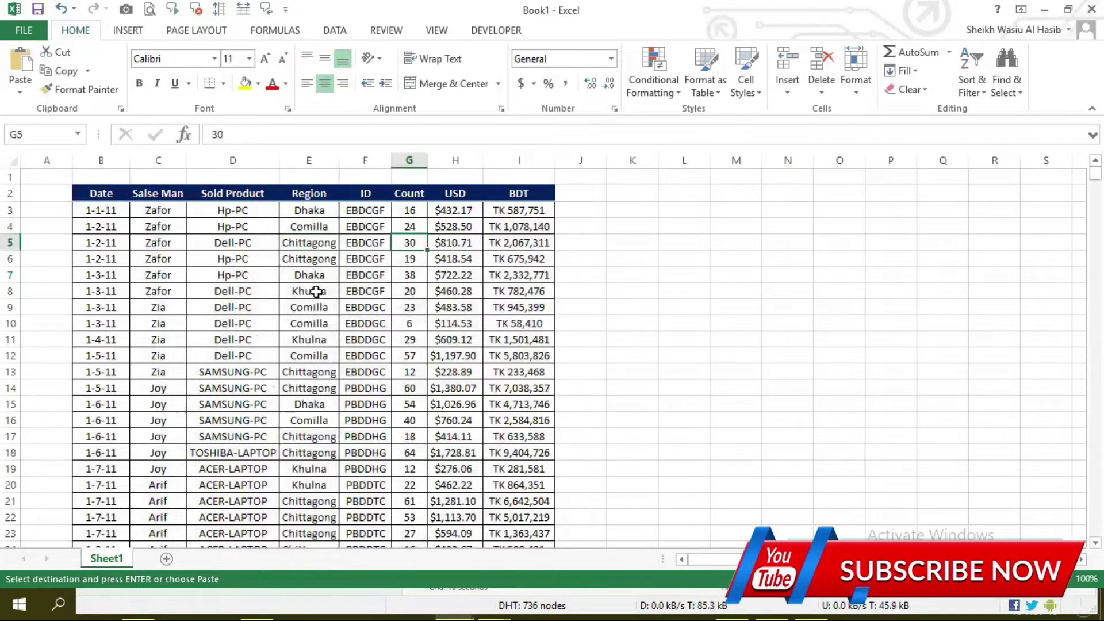
click(315, 260)
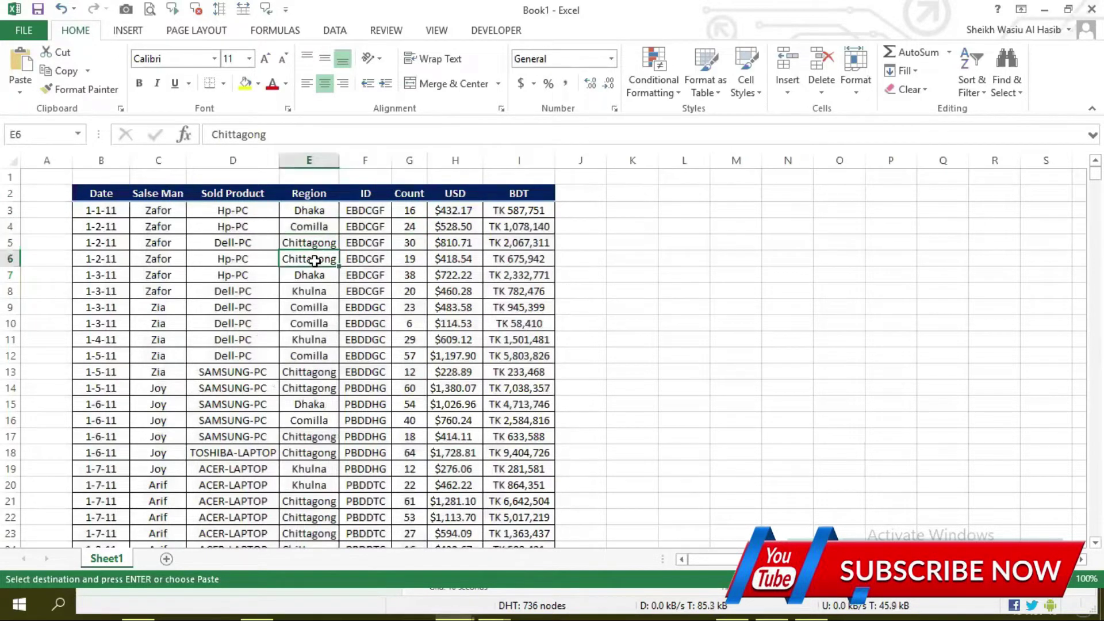
Step: Glance over the DATA and PAGE LAYOUT tabs, then launch PivotTable from the INSERT tab
click(219, 256)
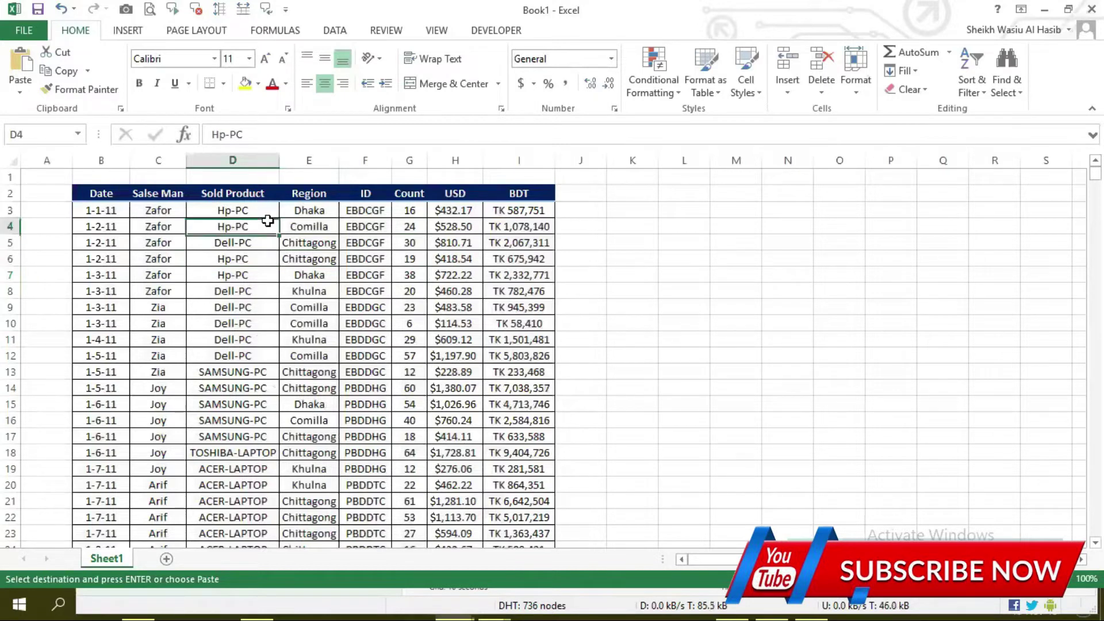
click(250, 242)
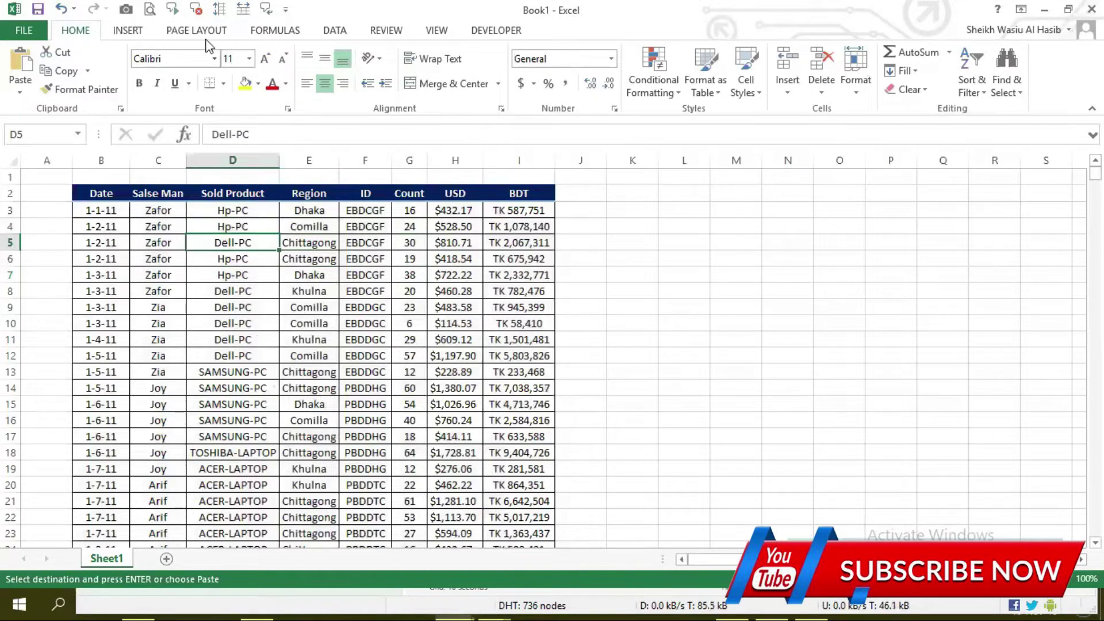
click(335, 31)
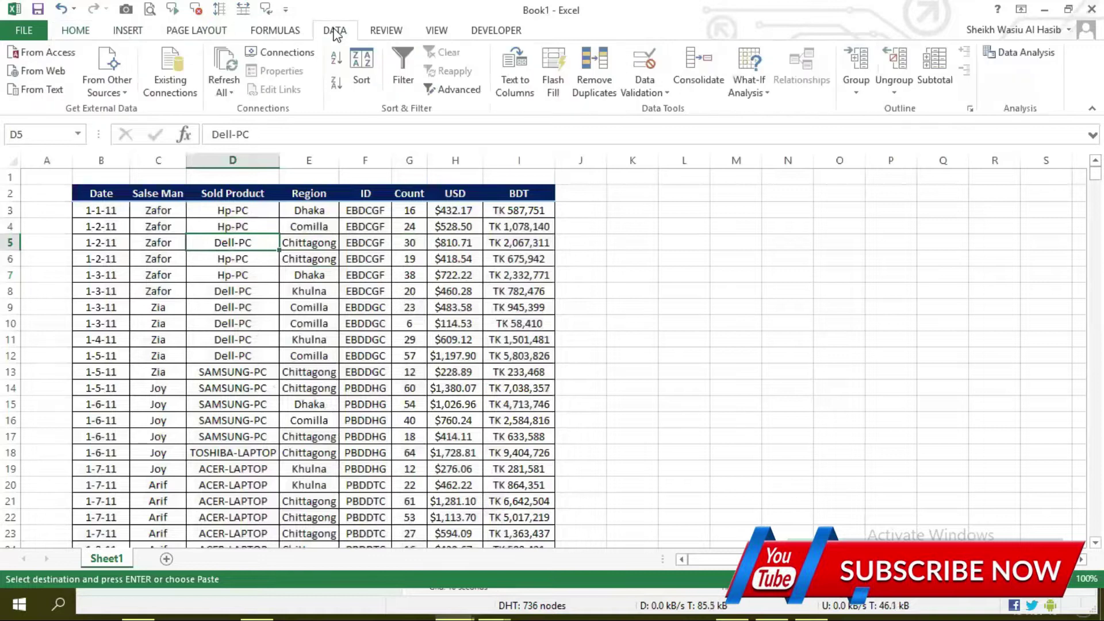
click(213, 36)
click(141, 35)
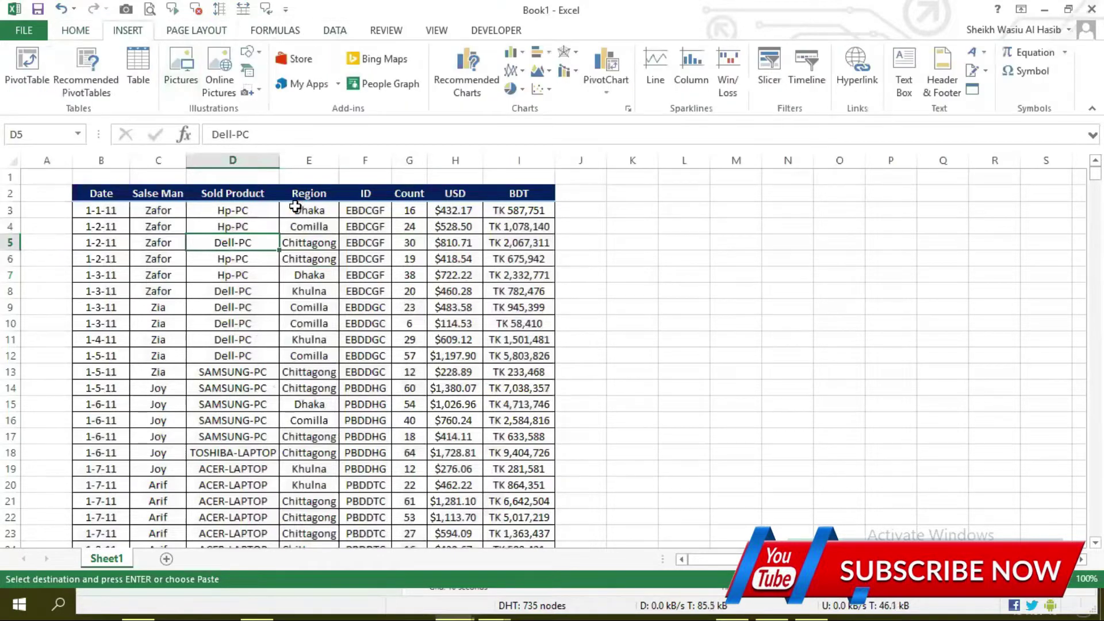
click(34, 81)
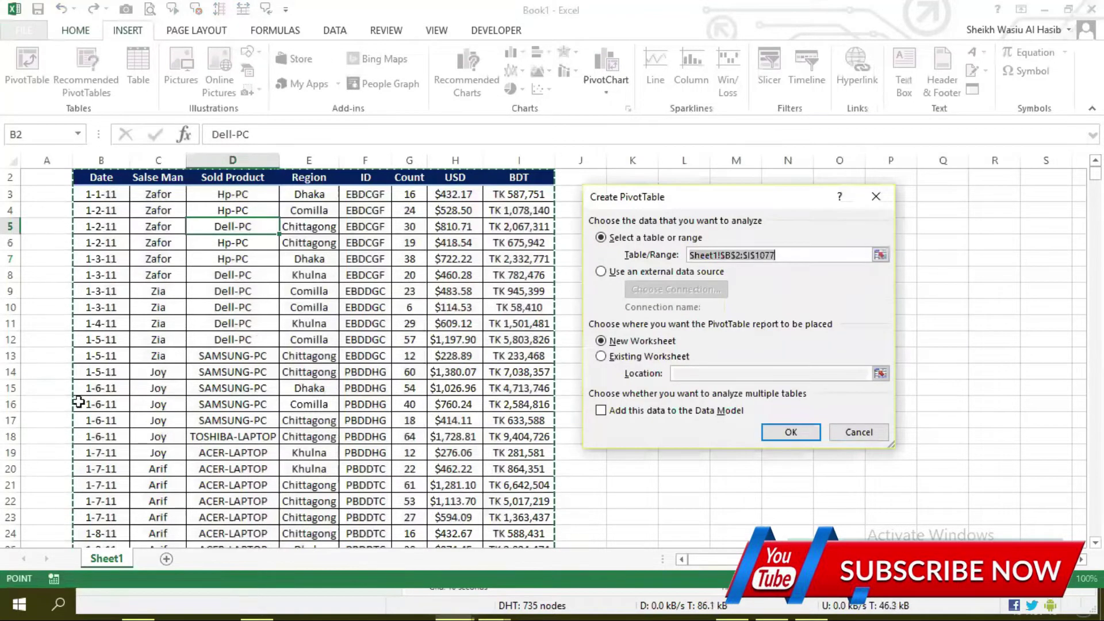
Step: Place the new PivotTable on the existing worksheet at cell M4 and create it
drag(670, 208, 380, 220)
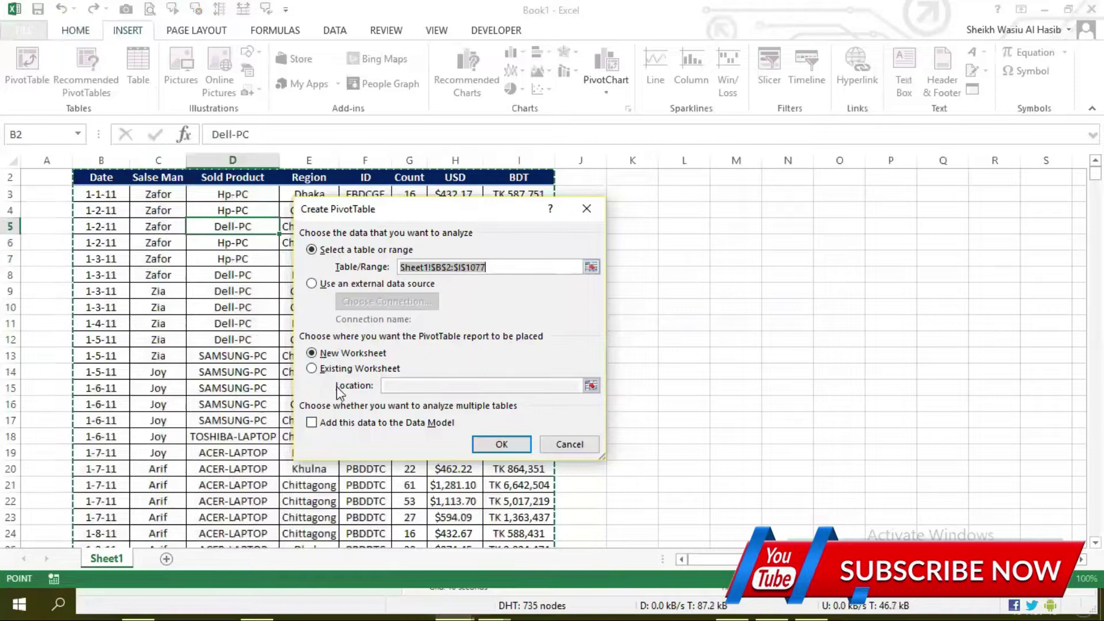
click(329, 369)
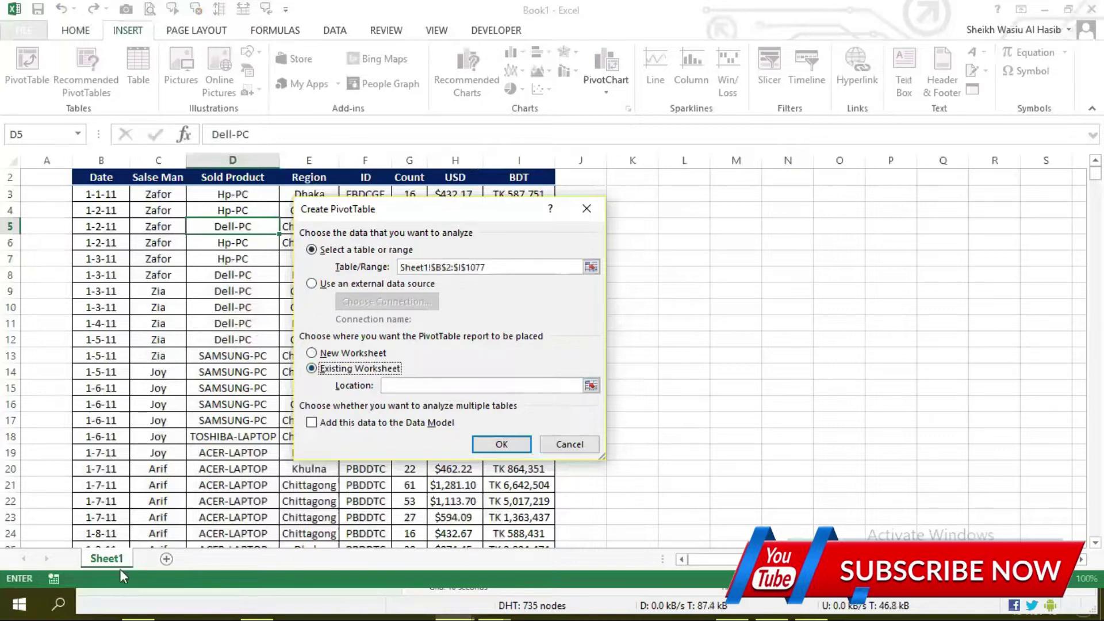
click(590, 386)
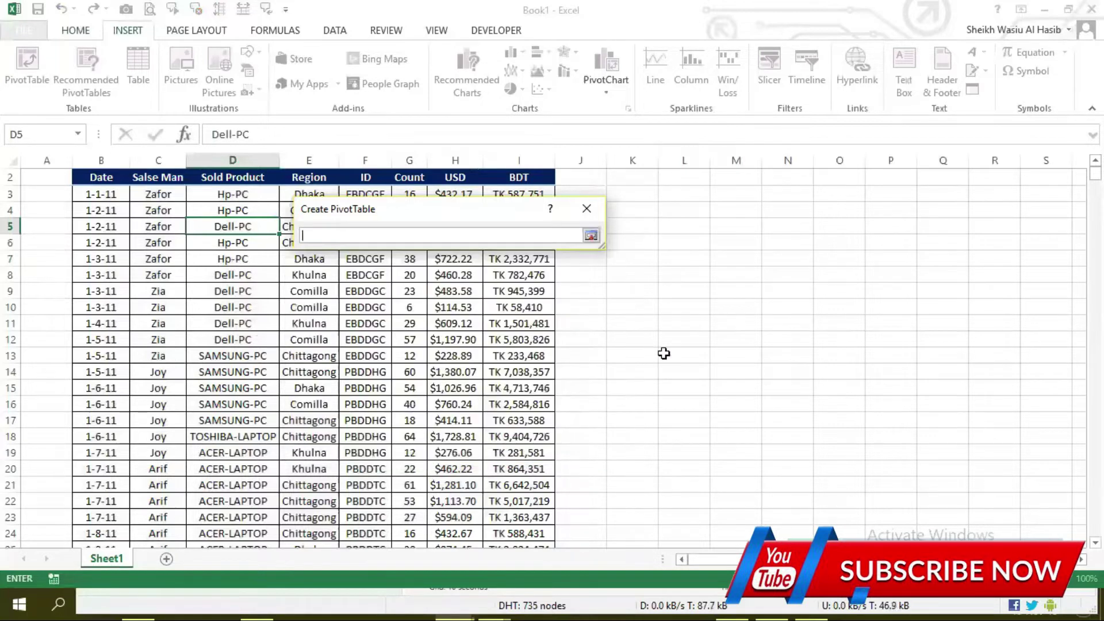
click(732, 212)
key(Return)
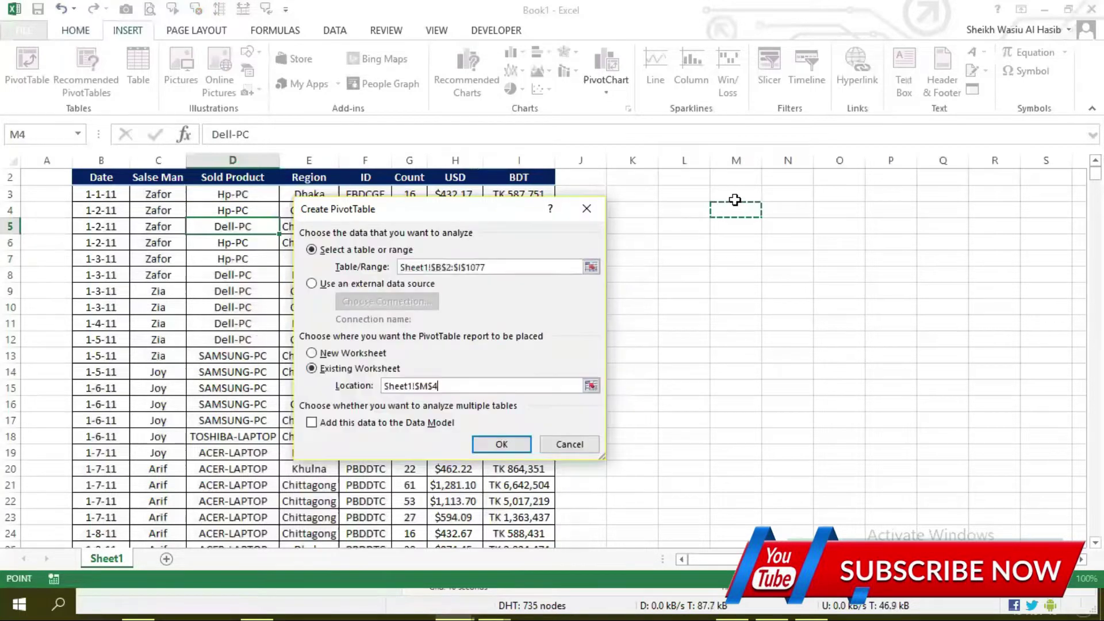
key(Return)
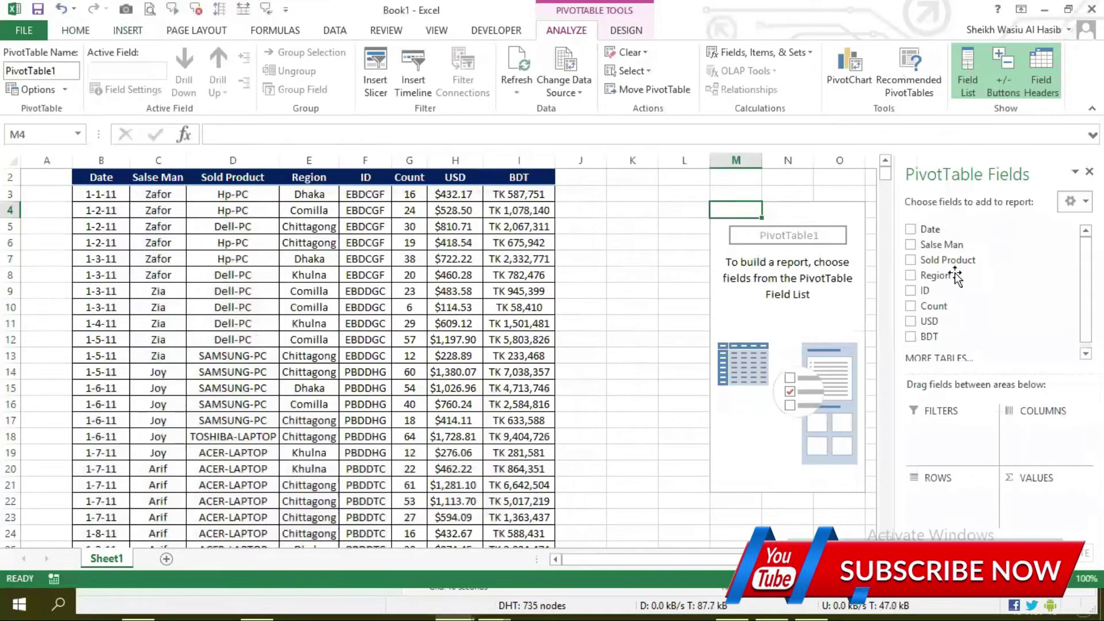
Step: Select Salse Man and Count cells in the sales table
click(168, 214)
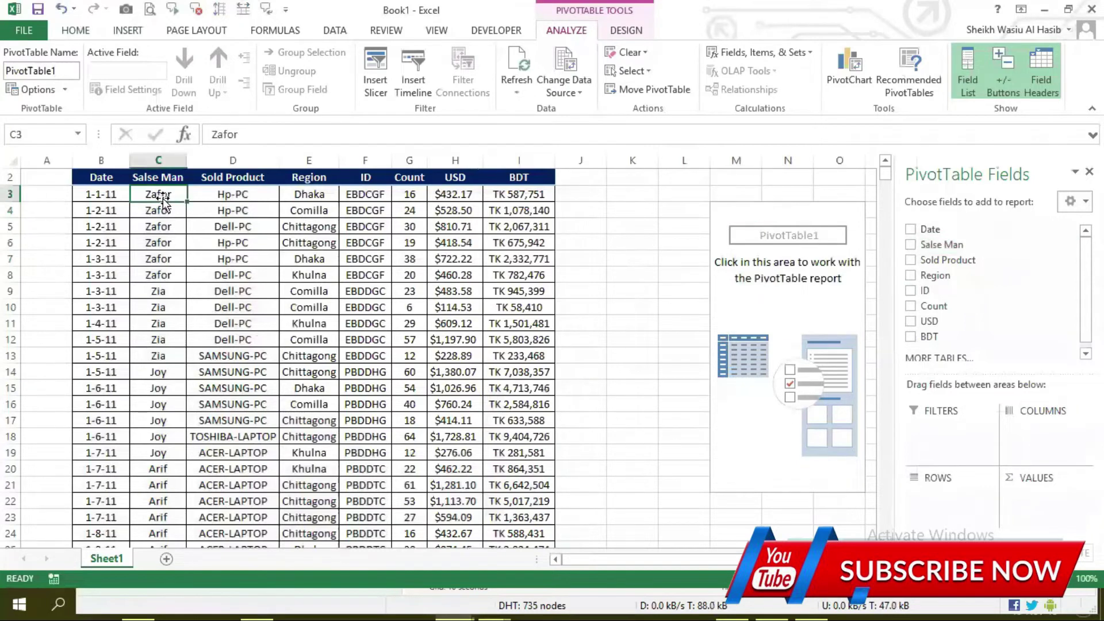
click(158, 159)
click(417, 160)
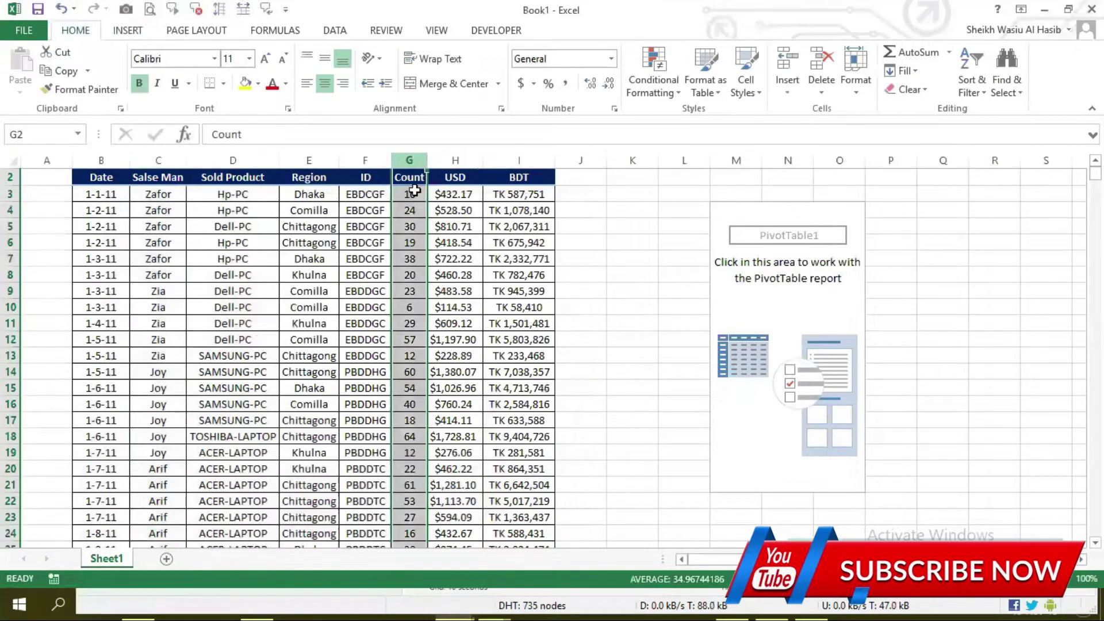
click(406, 230)
click(156, 196)
click(409, 195)
click(154, 298)
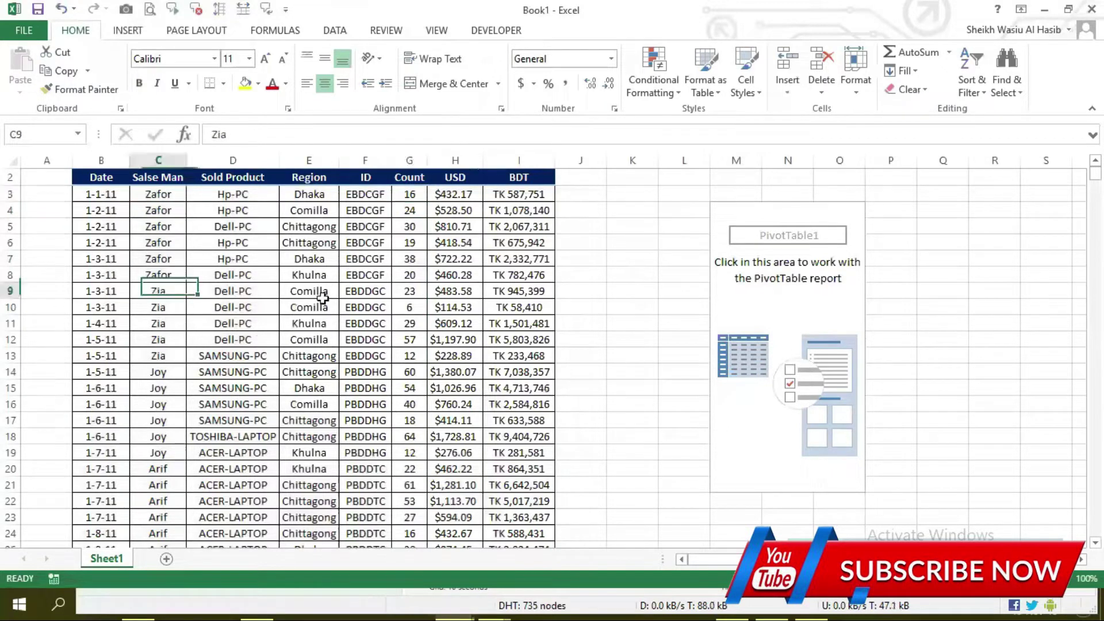
click(410, 291)
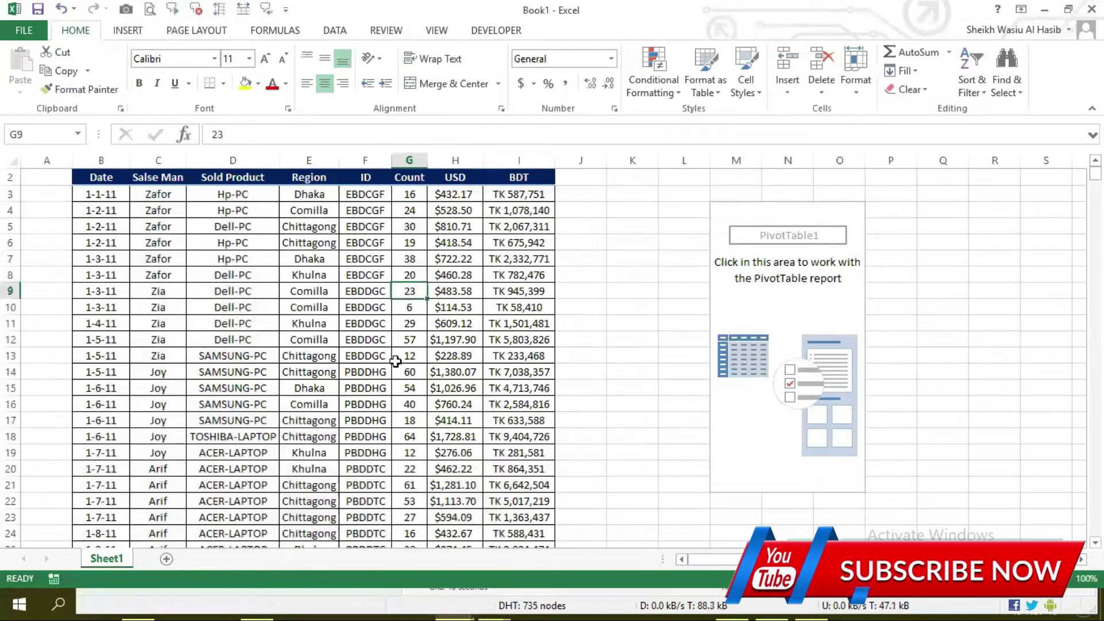
Step: Reactivate PivotTable1 to show its field list, selecting nearby K–O cells in between
click(789, 262)
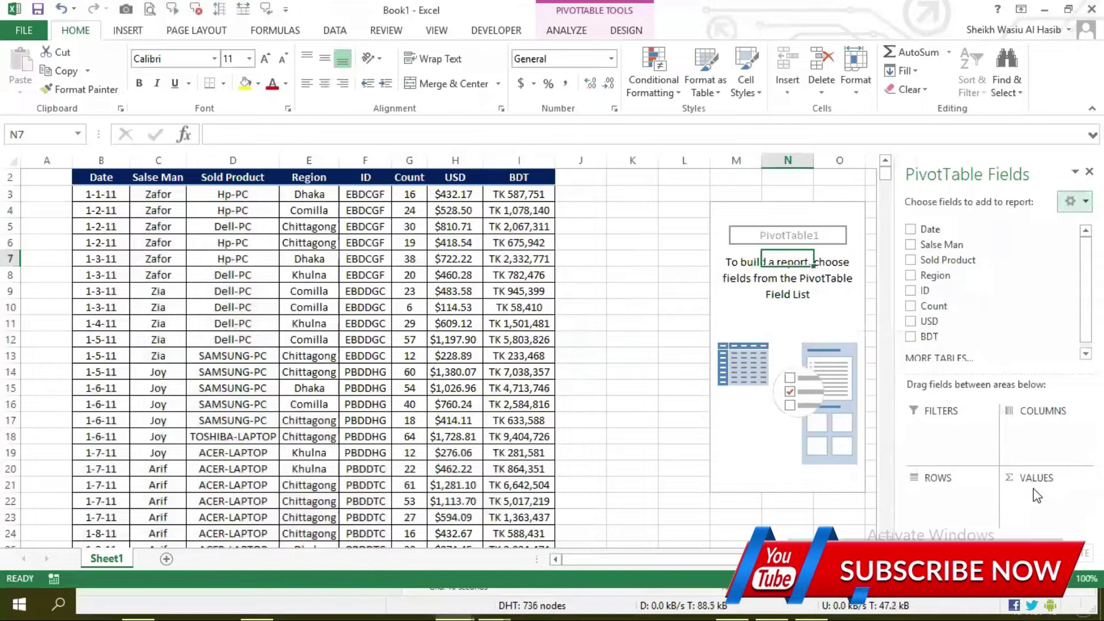
click(616, 186)
key(Right)
key(Right)
key(Right)
key(Right)
key(Right)
mouse_move(643, 196)
mouse_down()
mouse_move(843, 185)
mouse_move(844, 195)
mouse_up()
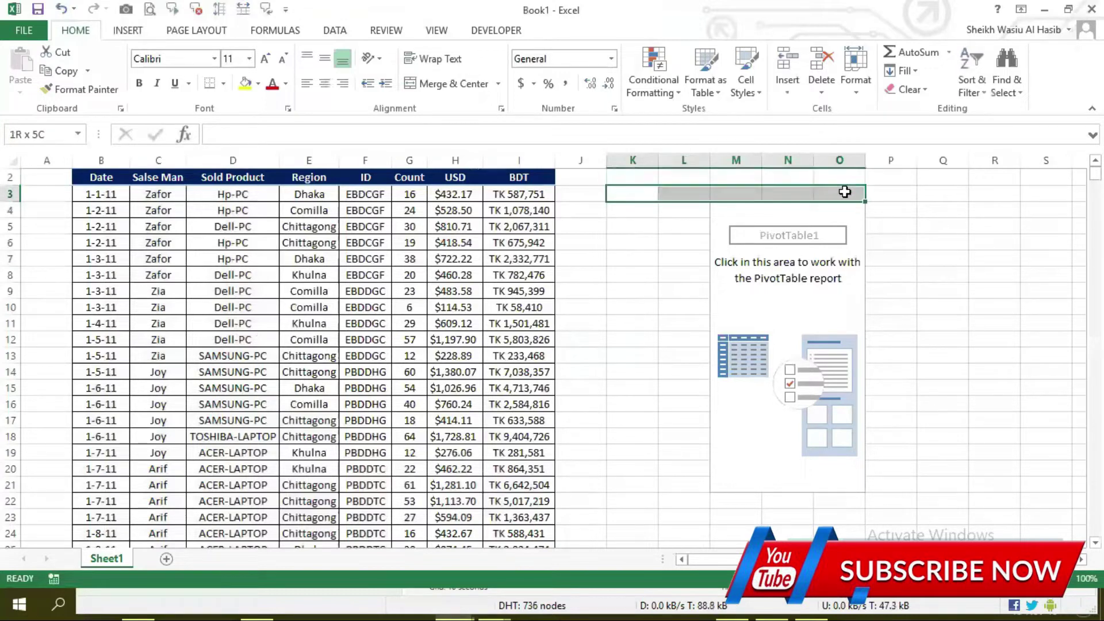
click(794, 305)
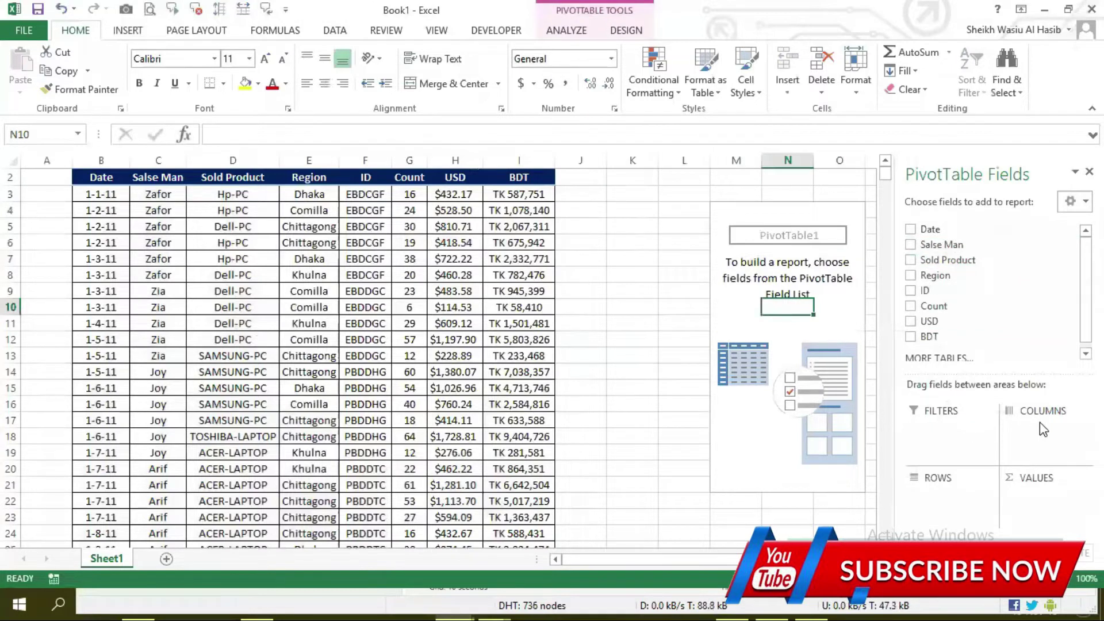
drag(667, 193, 846, 191)
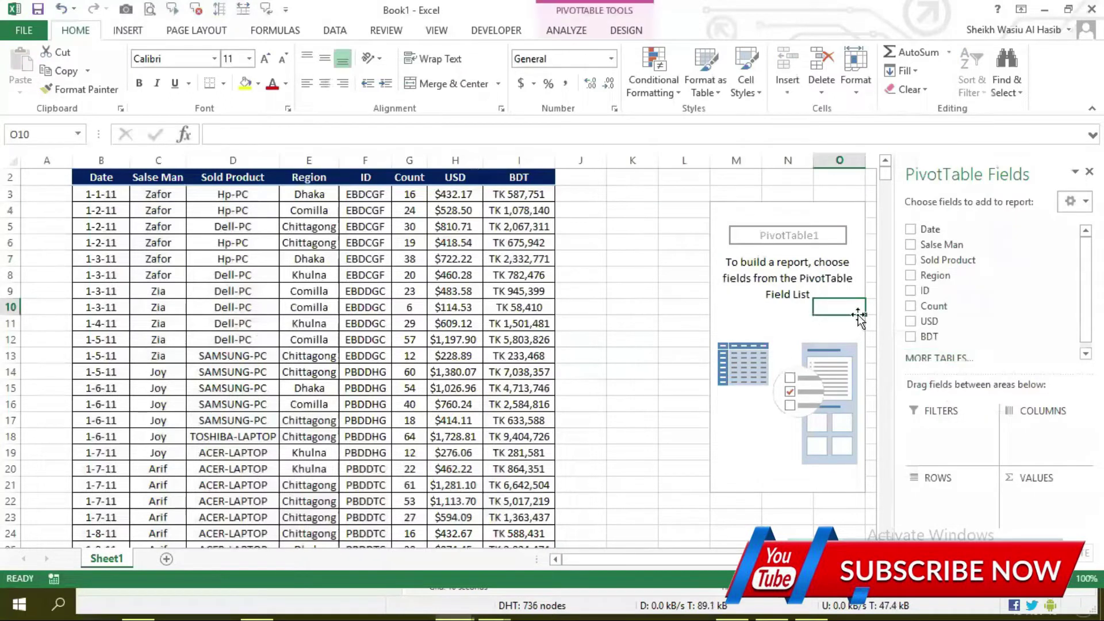
drag(637, 233, 638, 298)
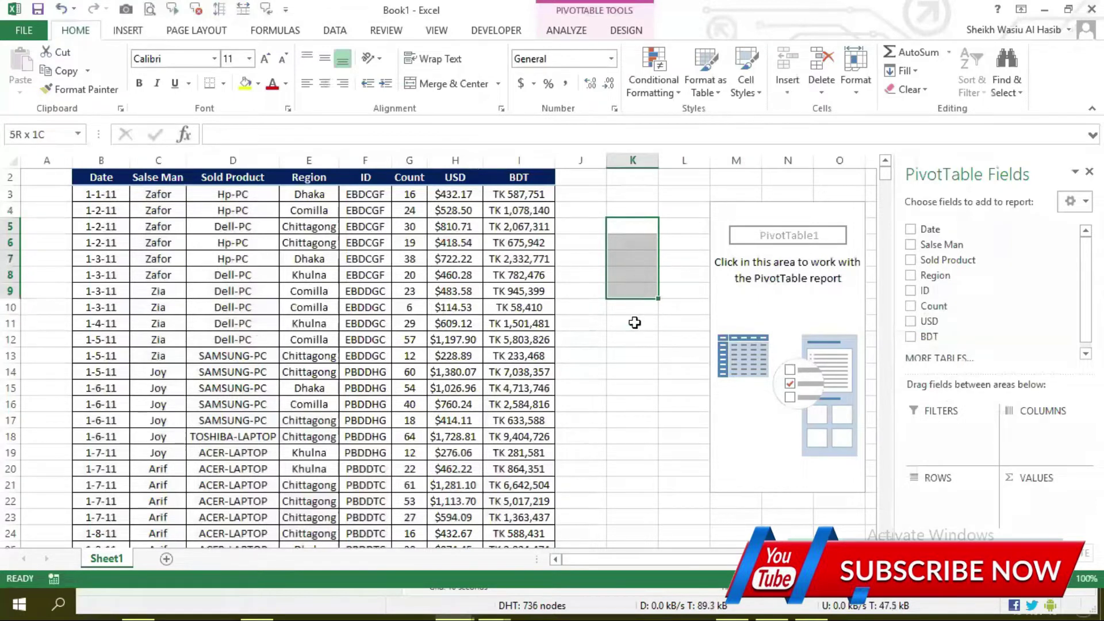
drag(638, 298, 633, 291)
click(790, 277)
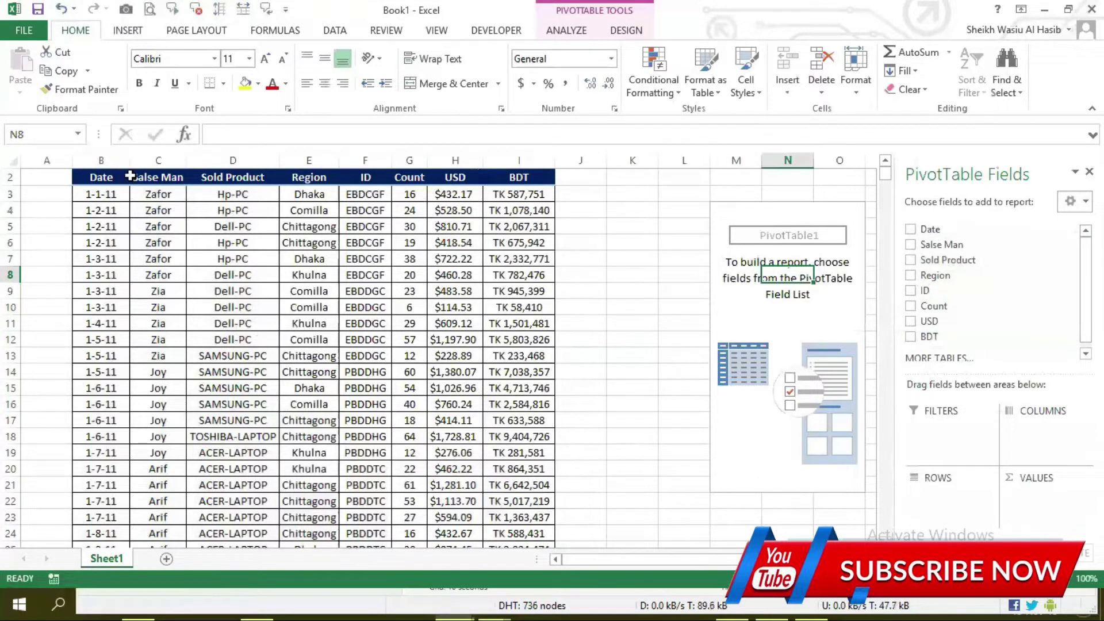
Step: Drag Salse Man from the field list into the ROWS area
drag(131, 175, 511, 177)
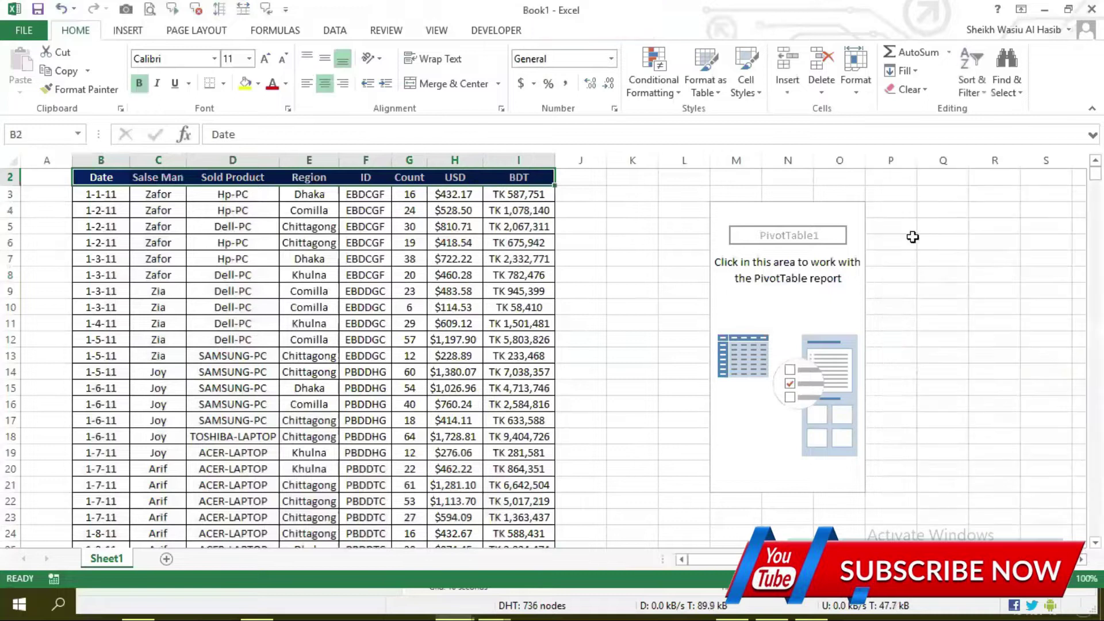
click(808, 303)
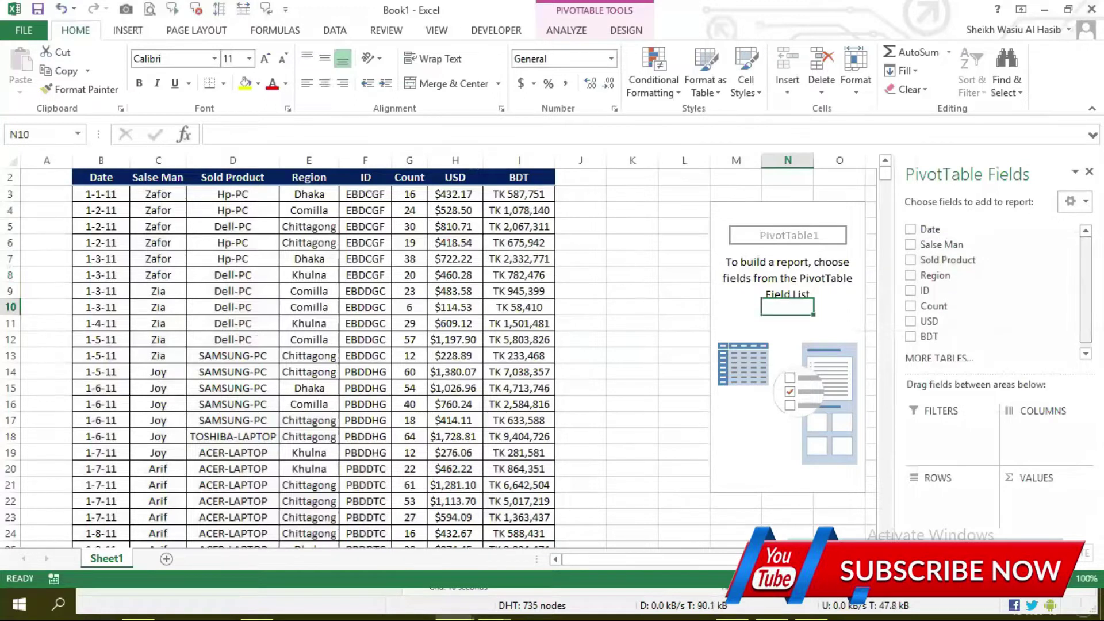
mouse_move(983, 245)
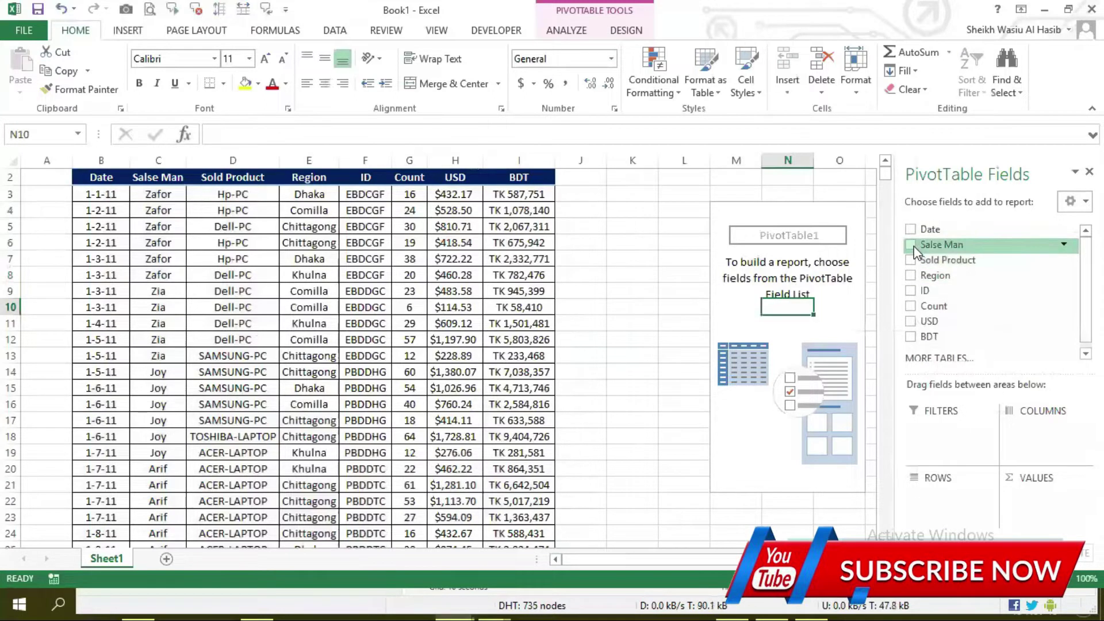
drag(644, 209, 644, 330)
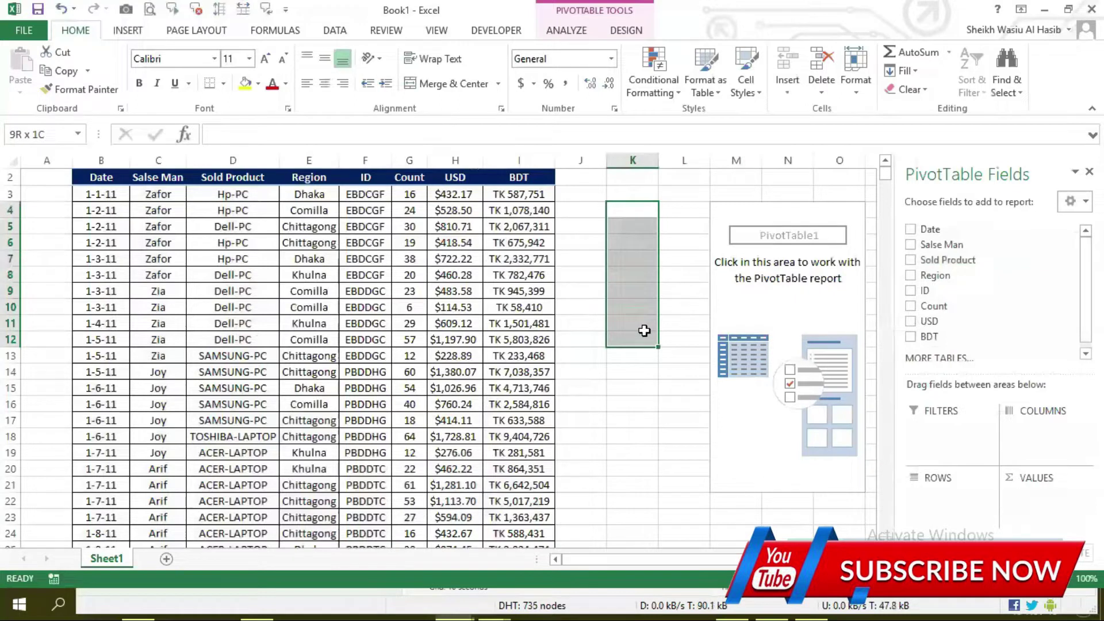
click(736, 242)
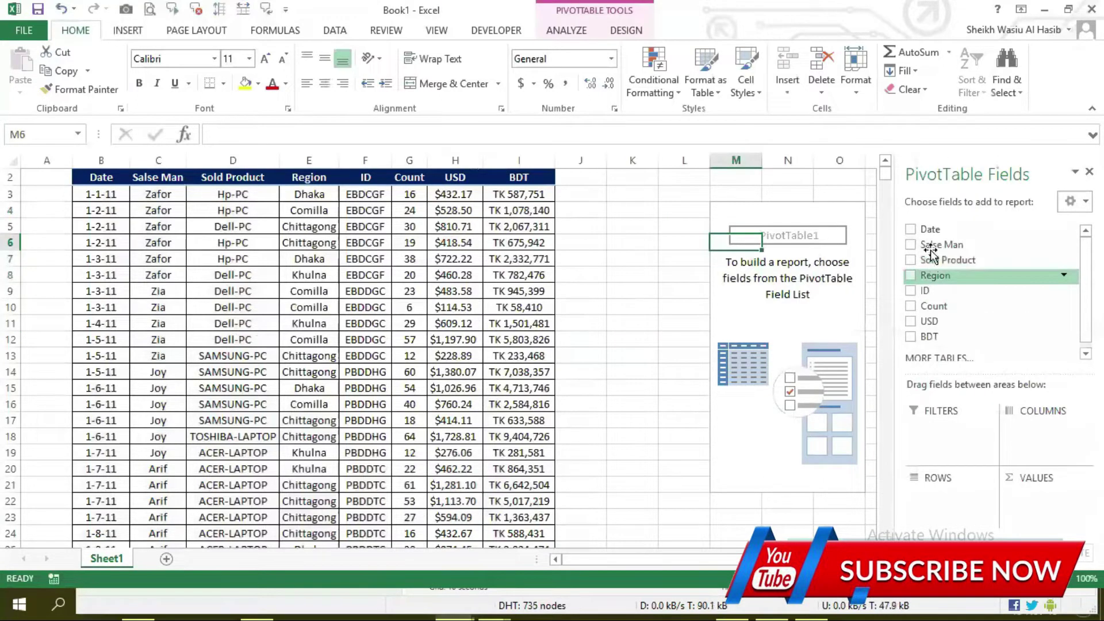
drag(934, 247, 939, 498)
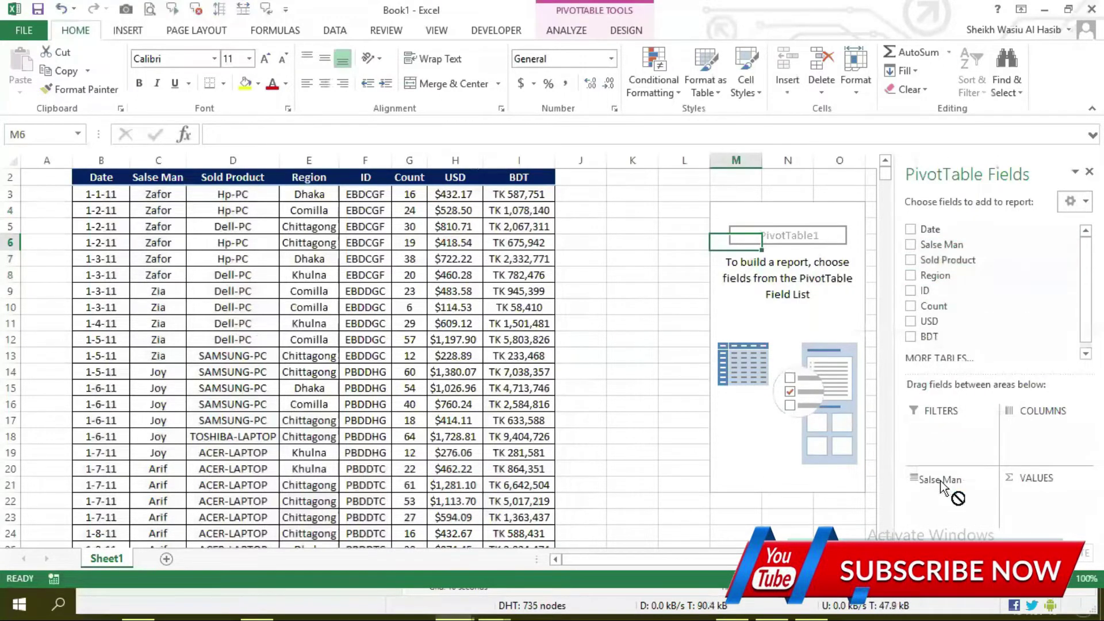
Step: Select salesmen Arif, Ariful and Juwel in the pivot, then undo the Salse Man field with Ctrl+Z
drag(748, 227, 748, 437)
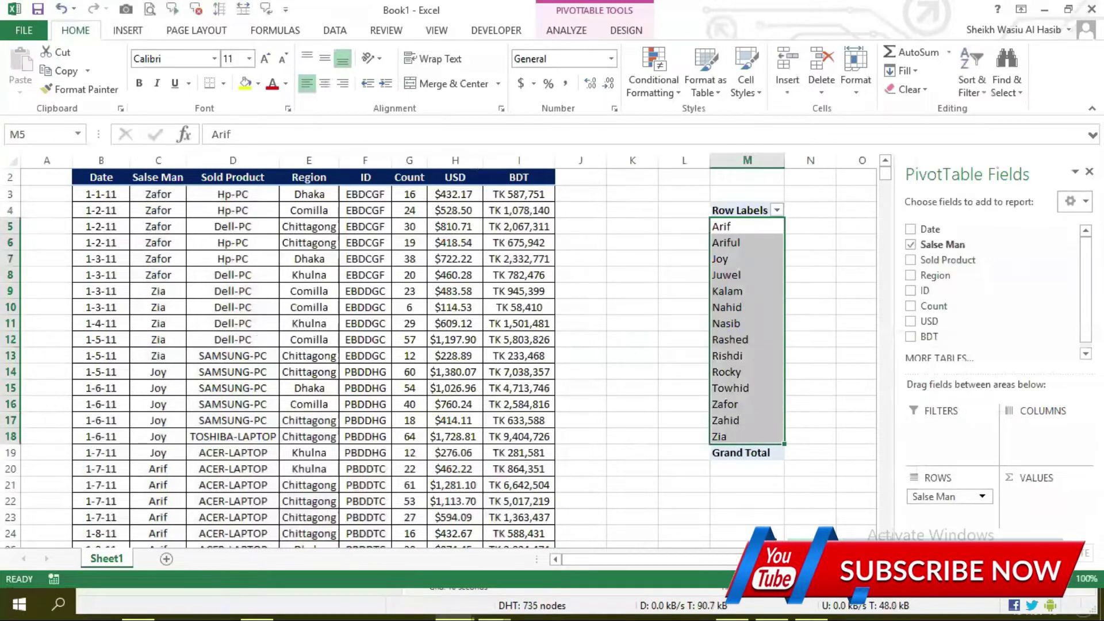
scroll(792, 402, right, 1)
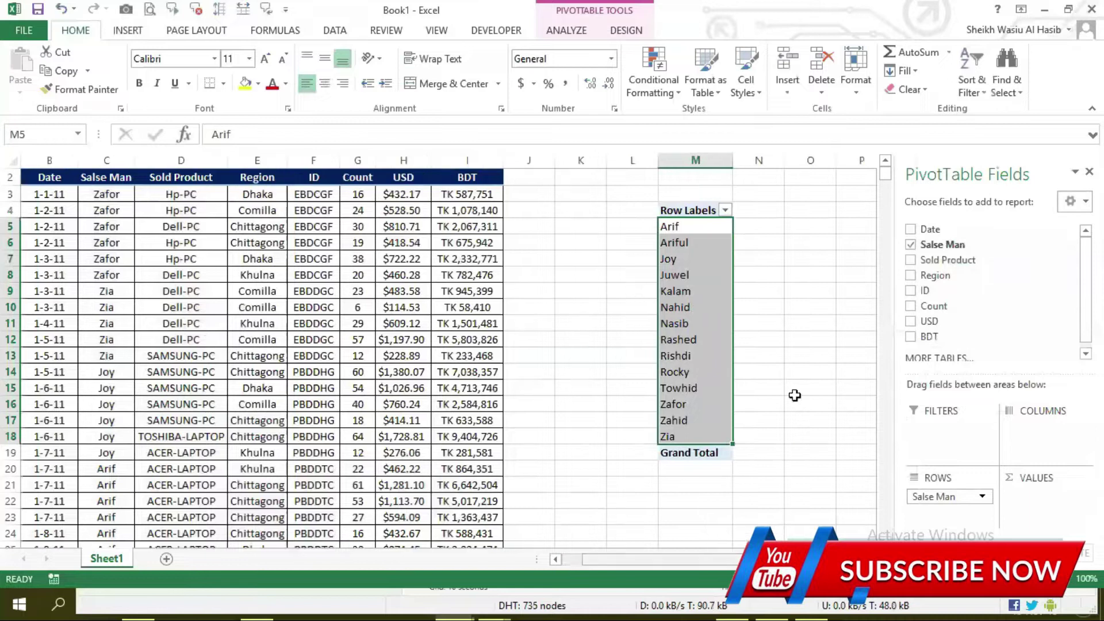
click(690, 233)
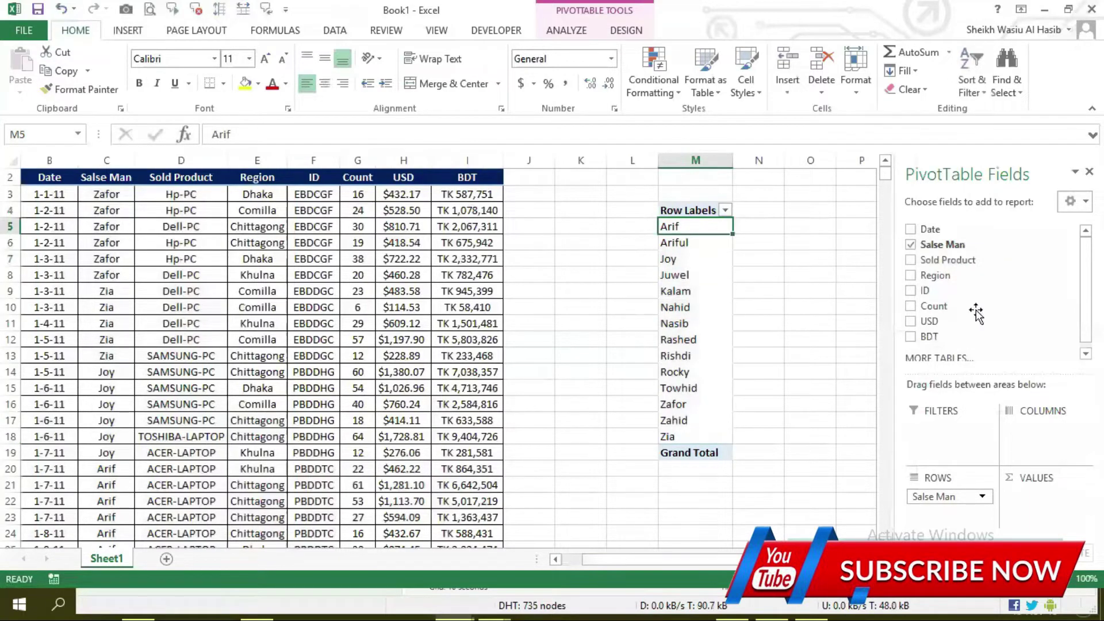
scroll(989, 288, down, 1)
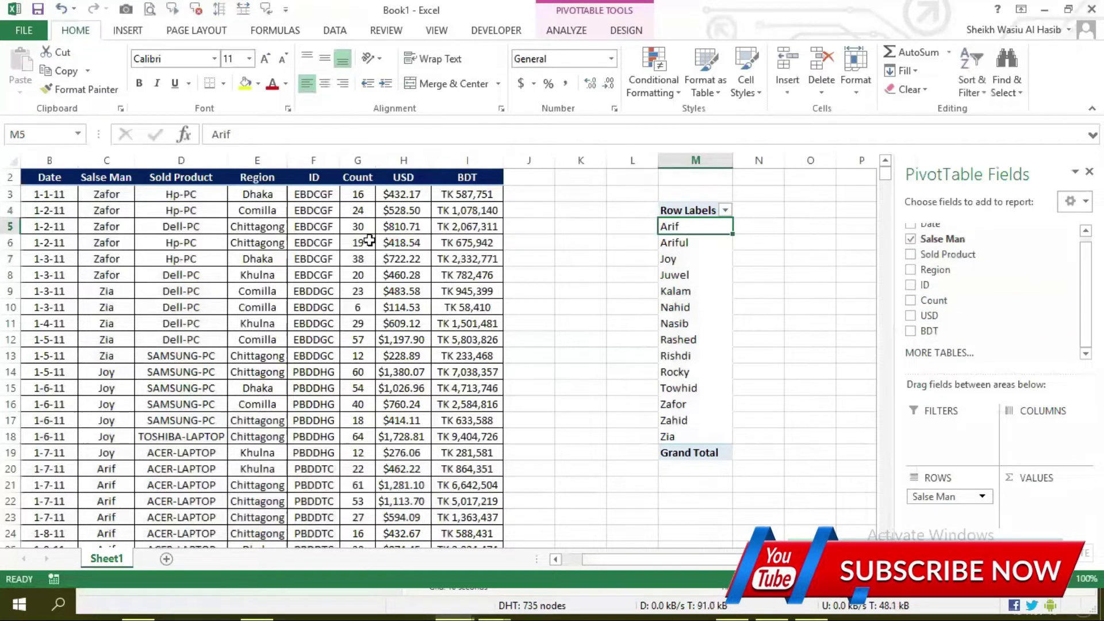
click(358, 160)
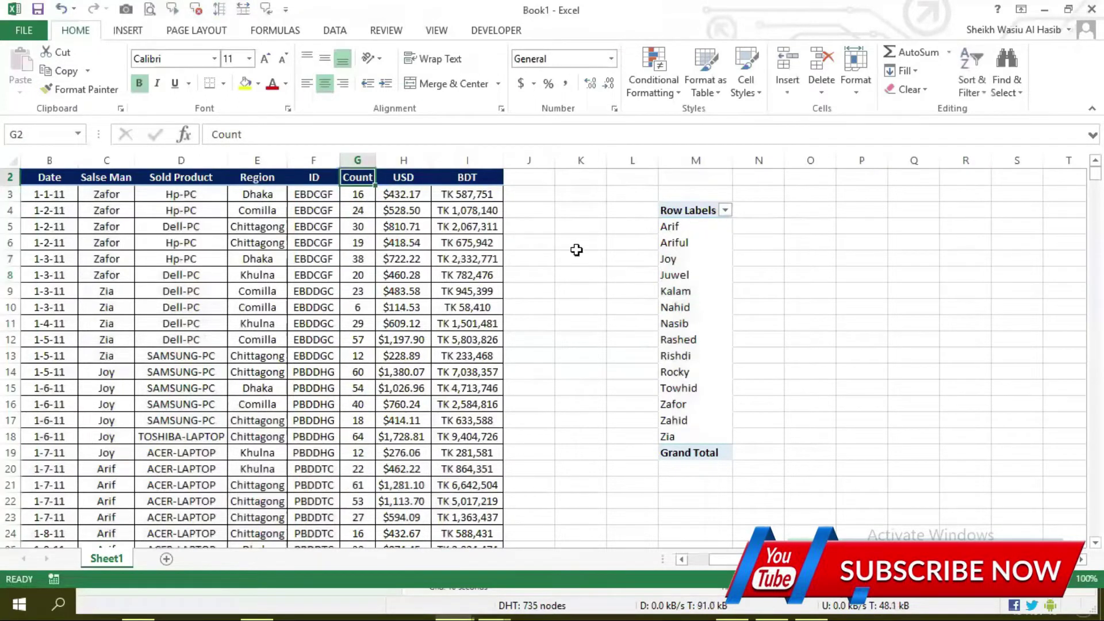
click(690, 242)
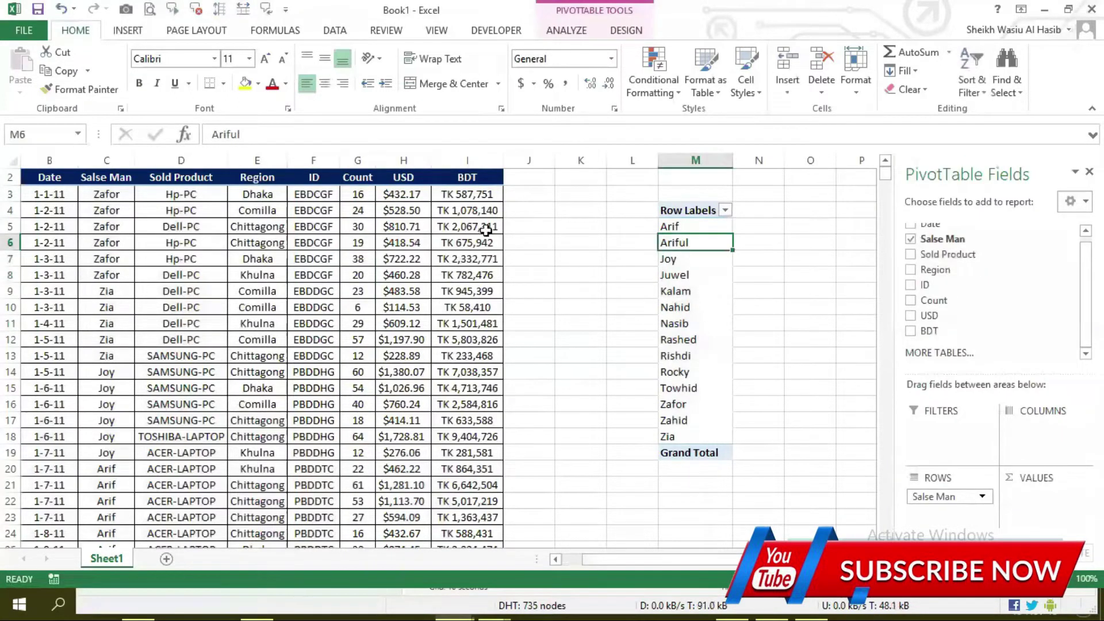
click(693, 276)
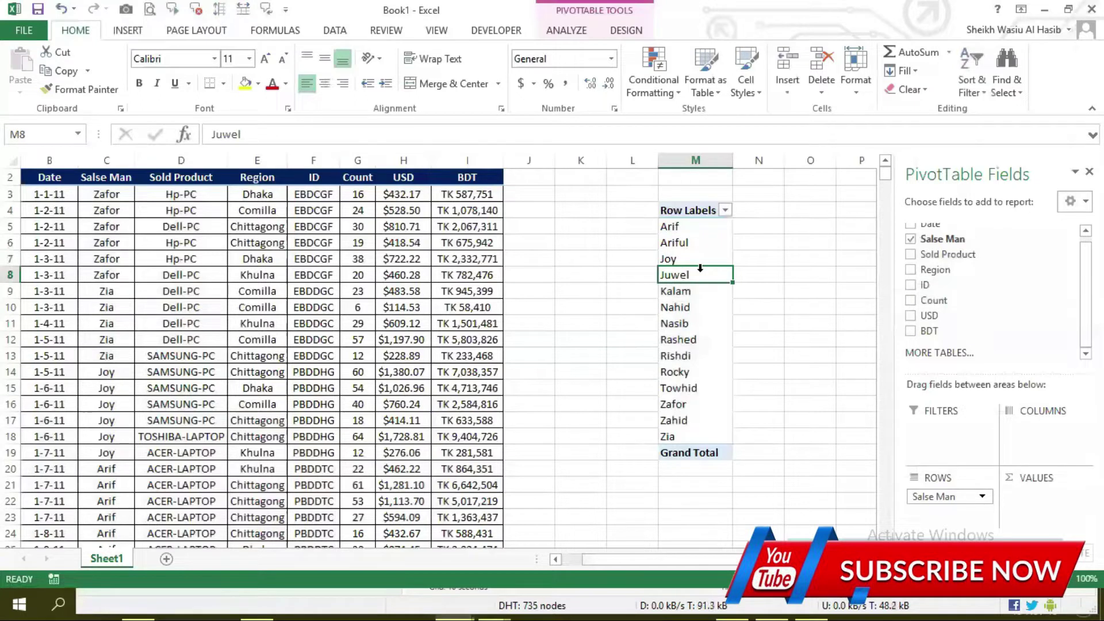
key(ctrl+z)
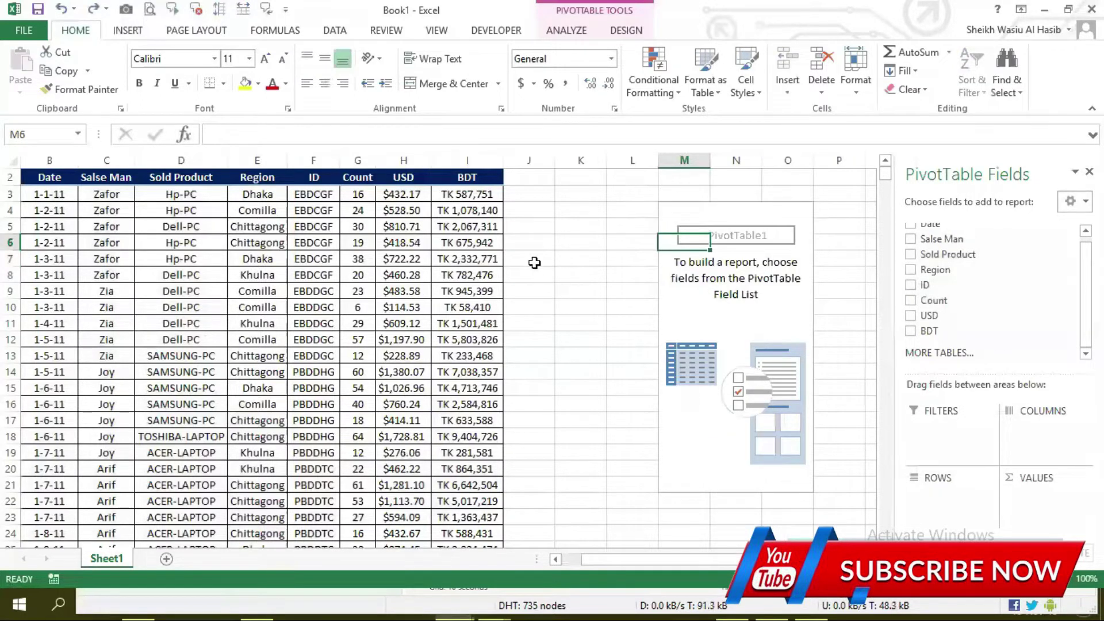
Step: Add Salse Man to the ROWS area of the empty PivotTable at M4
click(688, 208)
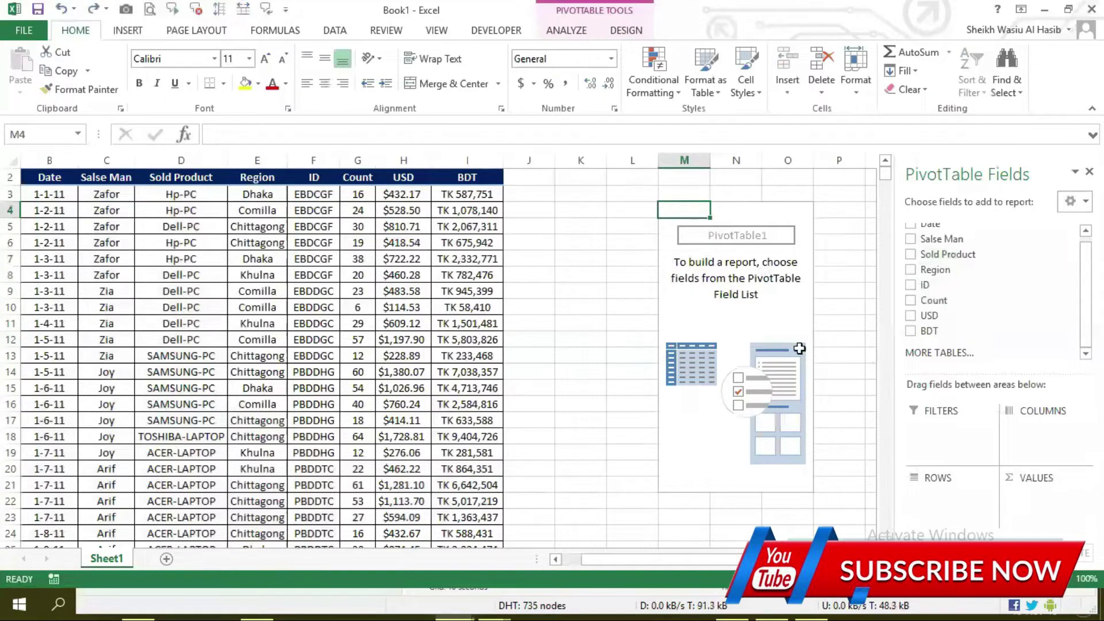
drag(671, 212, 802, 489)
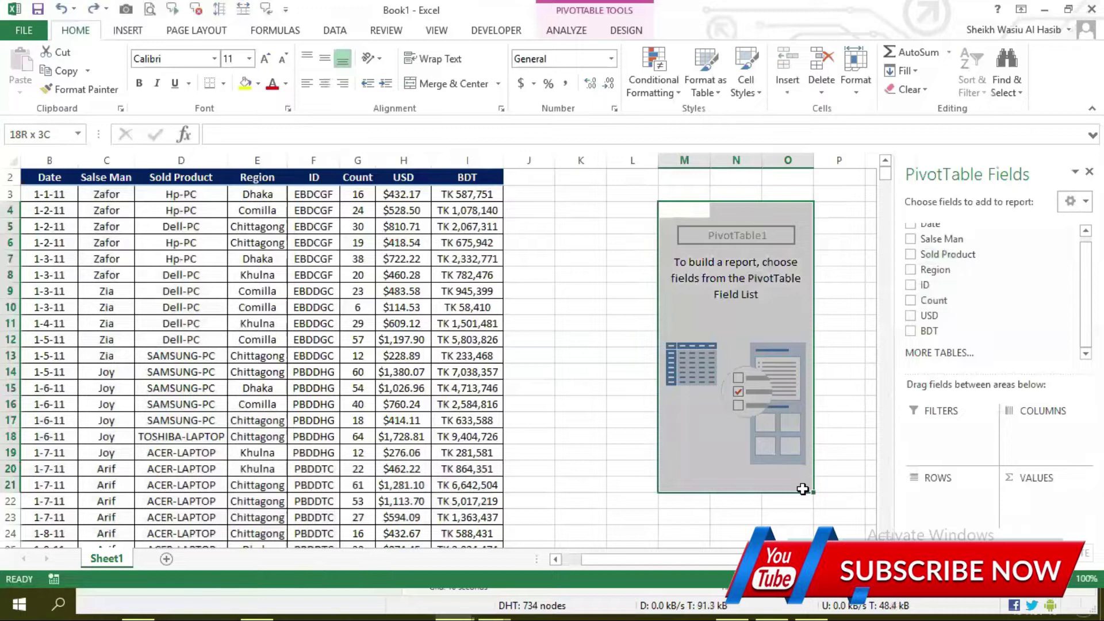
click(705, 289)
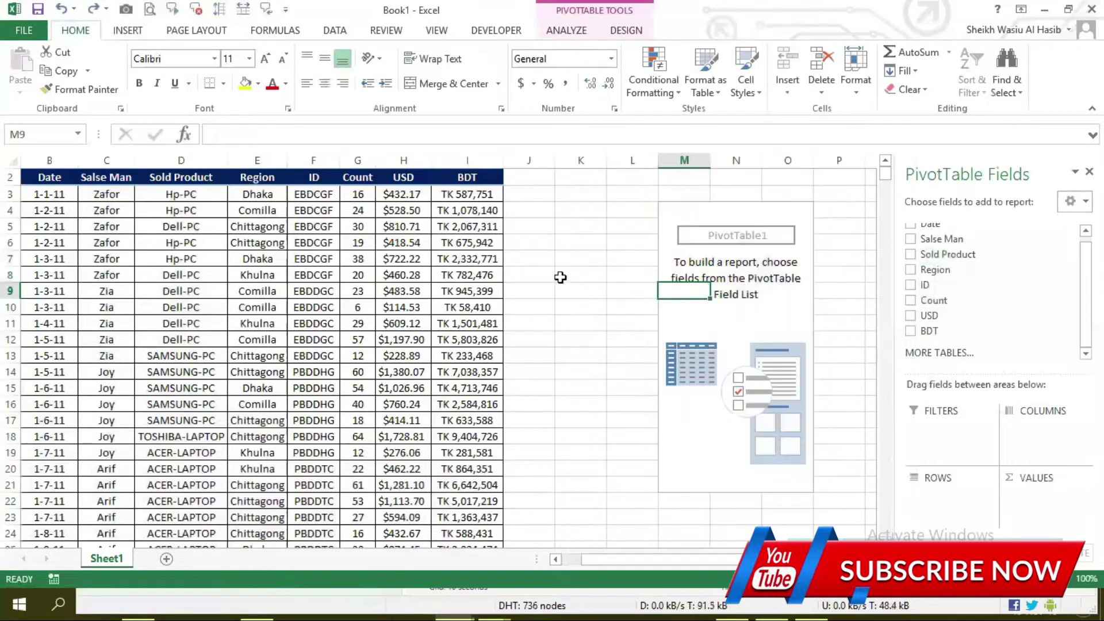
click(515, 277)
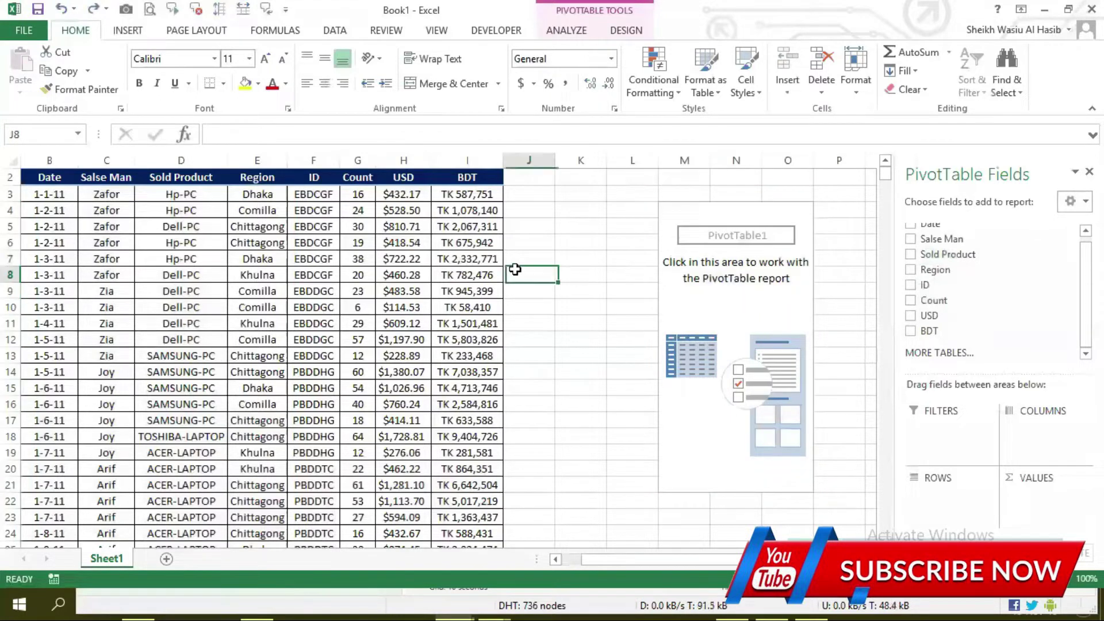
click(687, 281)
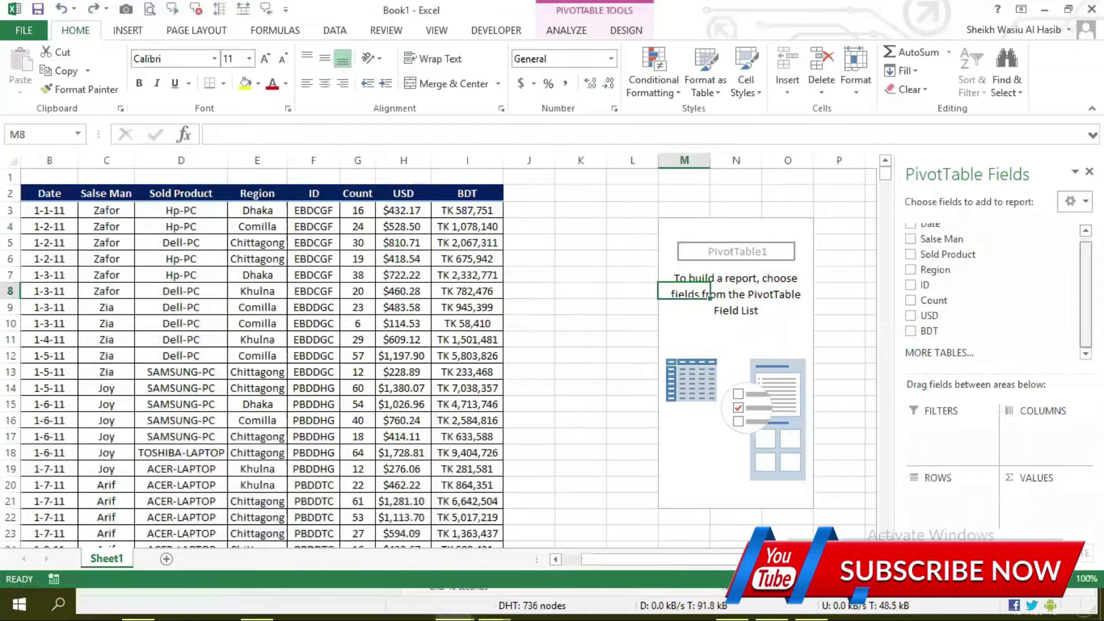
scroll(949, 249, up, 1)
drag(946, 253, 937, 498)
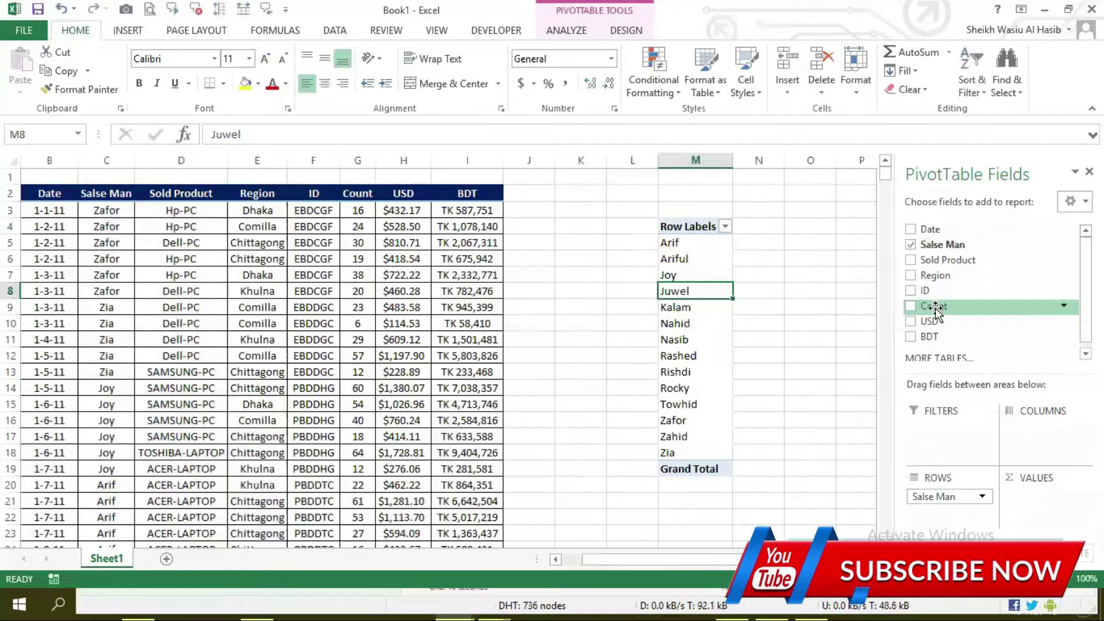
Step: Select the Count values G3 to G14, then return to the PivotTable's field list
drag(358, 208, 358, 323)
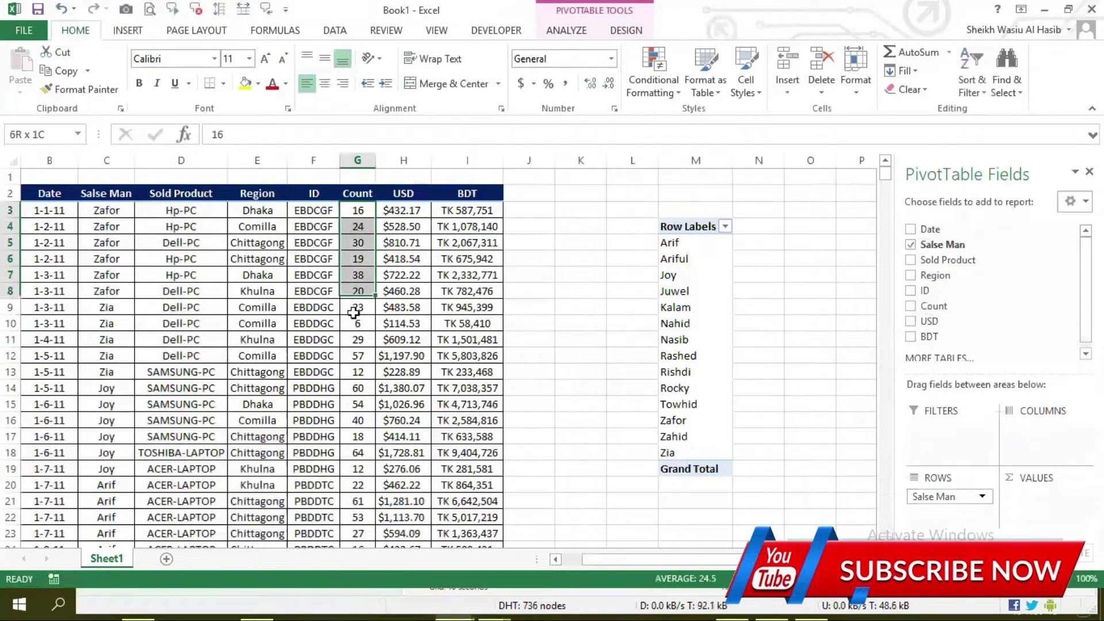
click(703, 323)
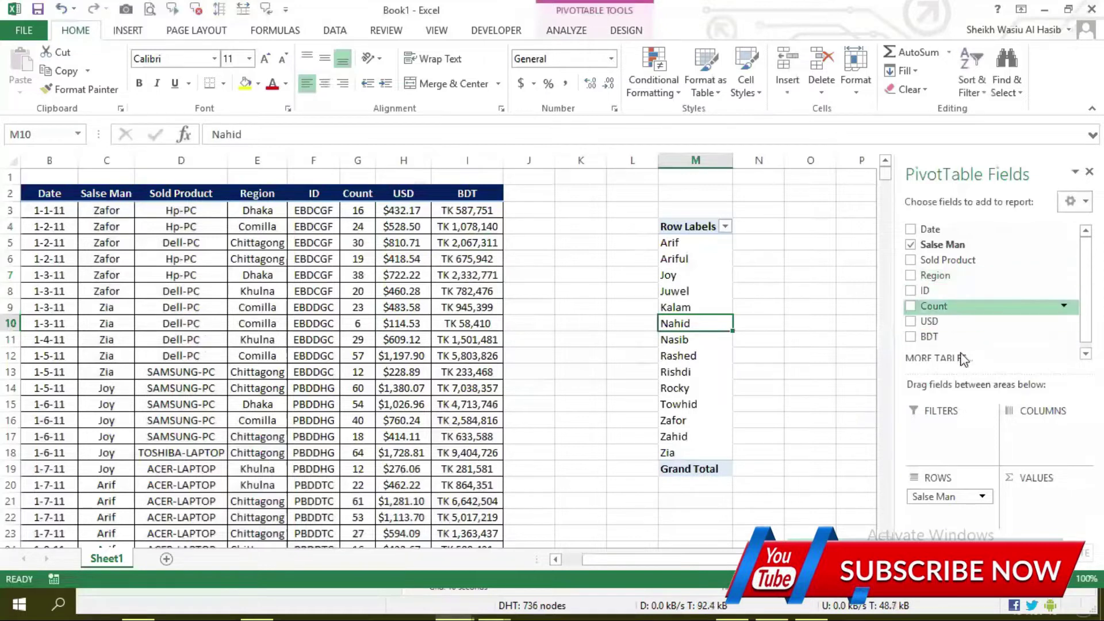
click(354, 153)
drag(358, 210, 366, 401)
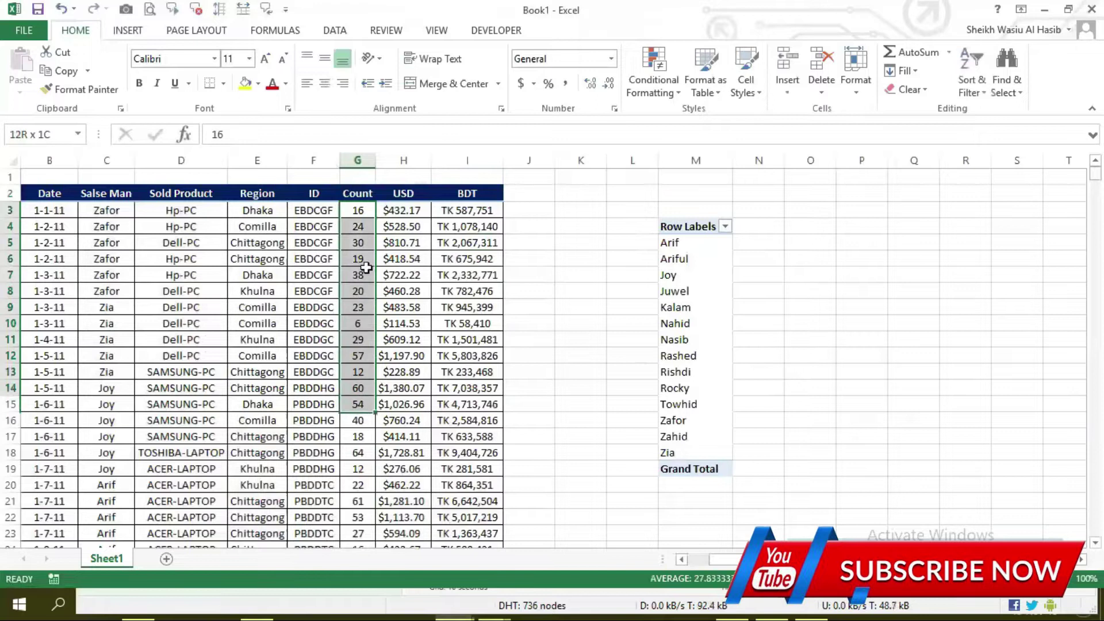
drag(366, 401, 356, 387)
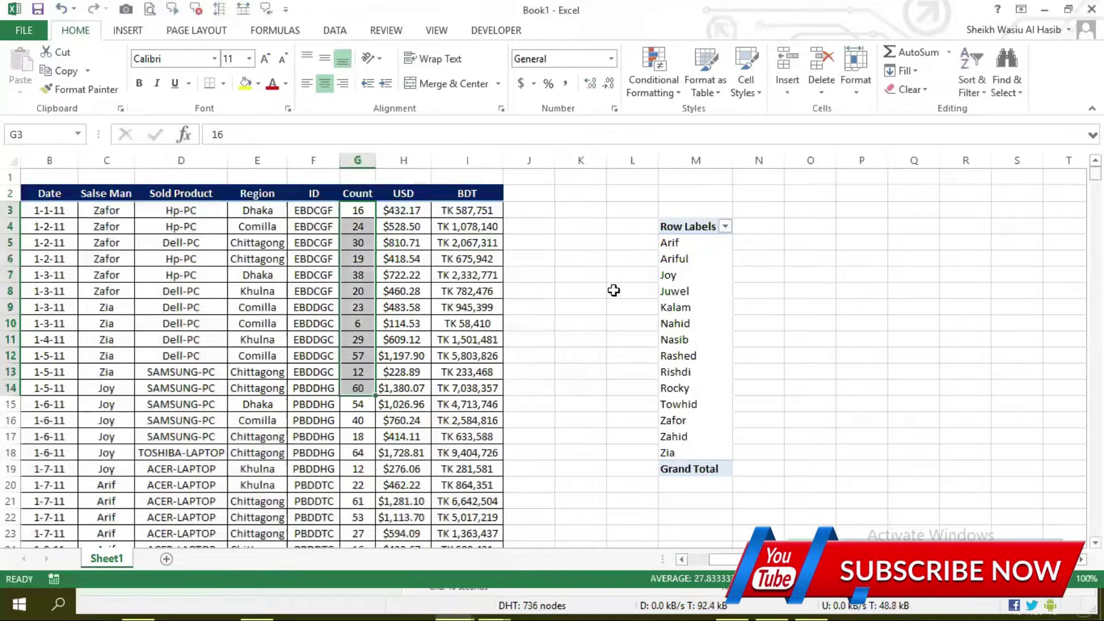
click(699, 243)
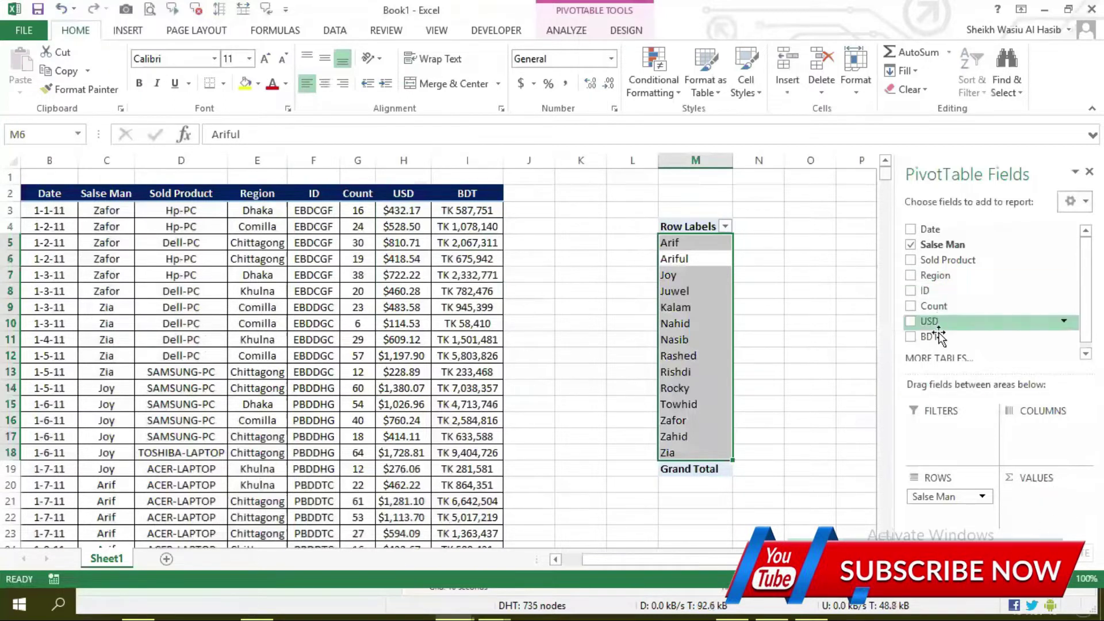
Step: Add Count to VALUES so each salesman shows a Sum of Count total
drag(946, 309, 1029, 504)
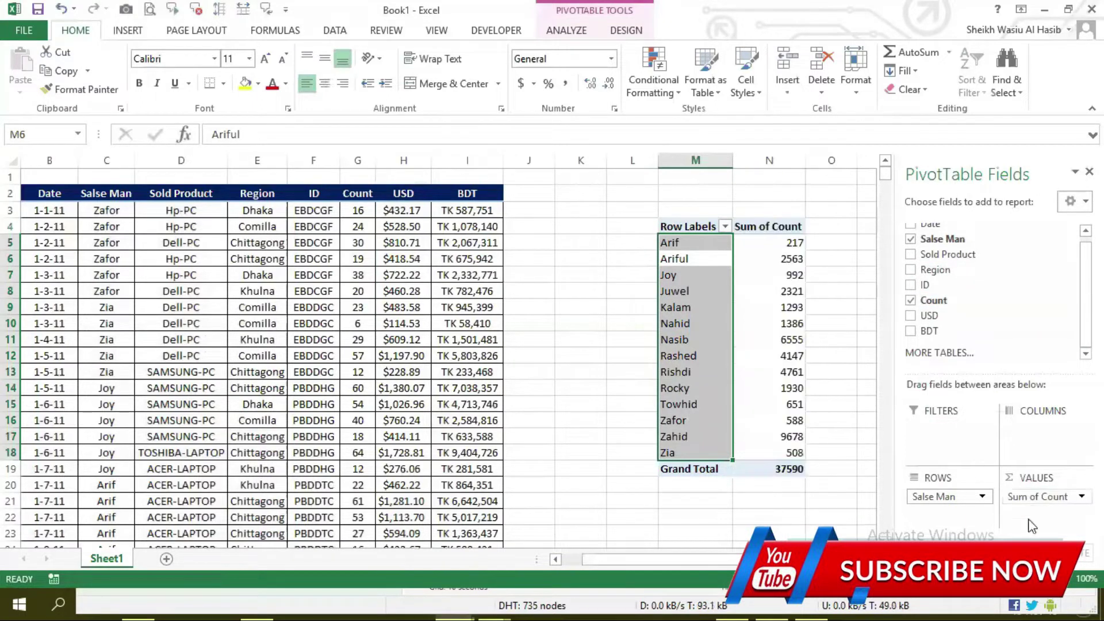
drag(358, 210, 357, 373)
click(676, 242)
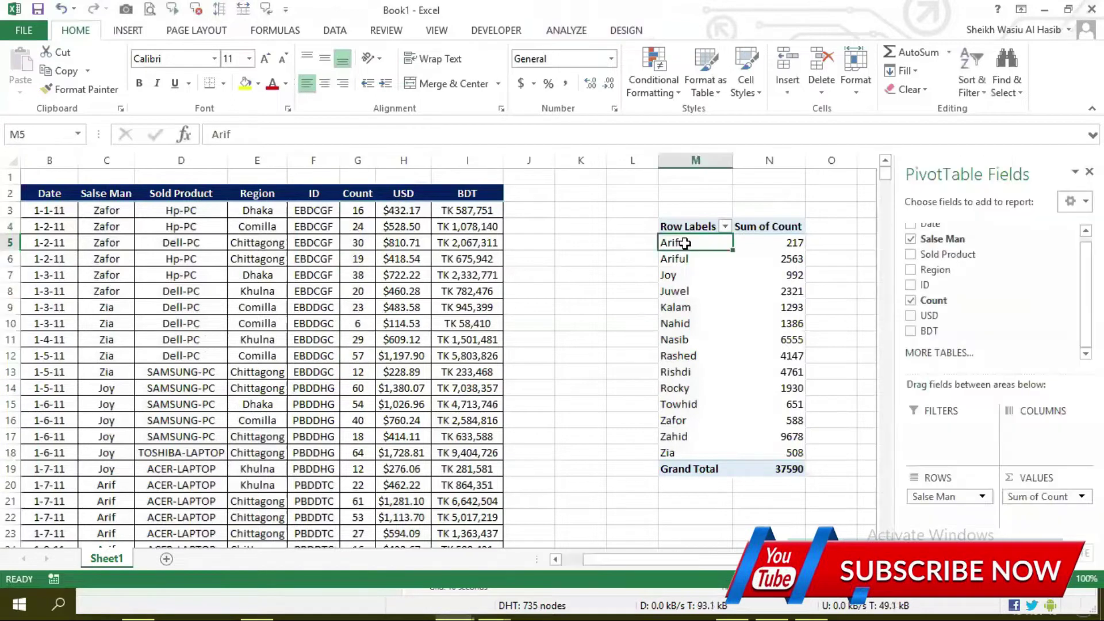
click(776, 244)
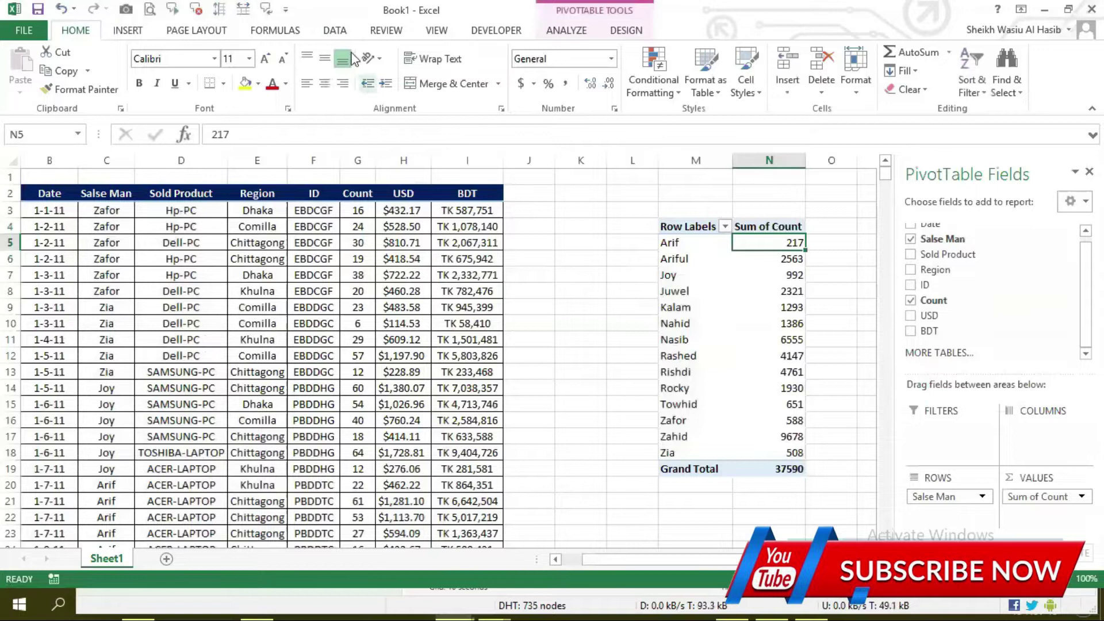
Step: Sort the salesmen by total Z to A, then A to Z (smallest first)
click(340, 31)
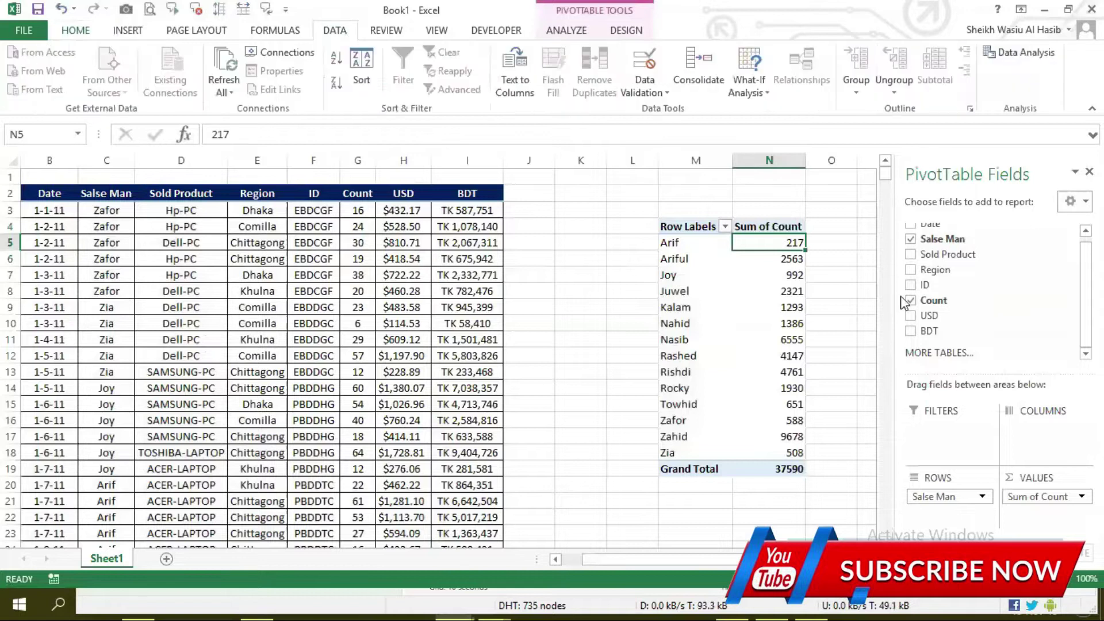
right_click(794, 246)
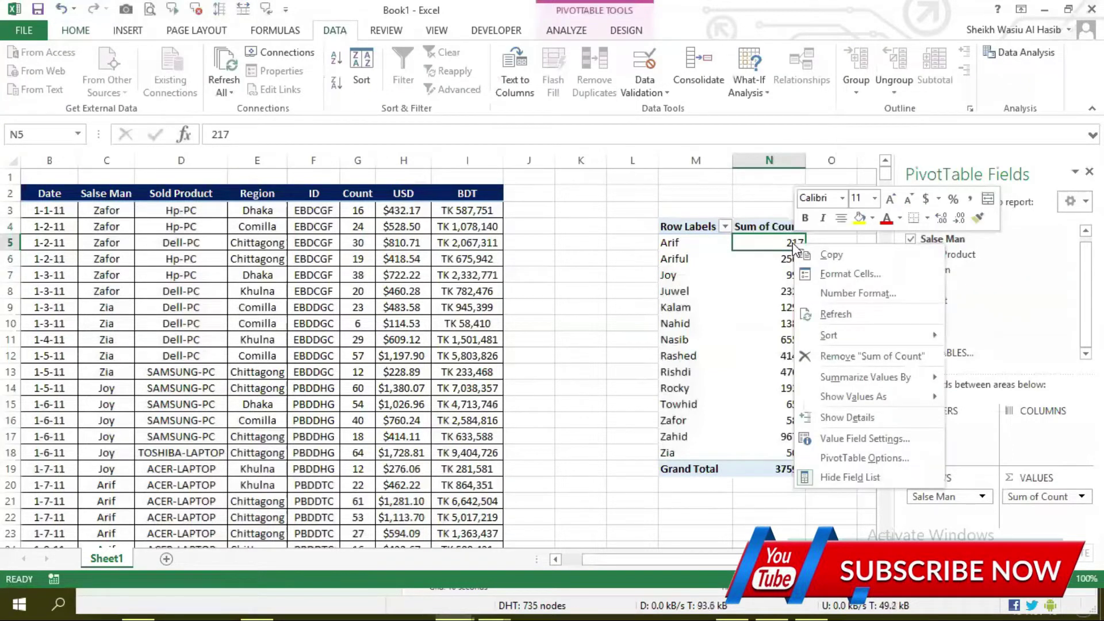
click(784, 244)
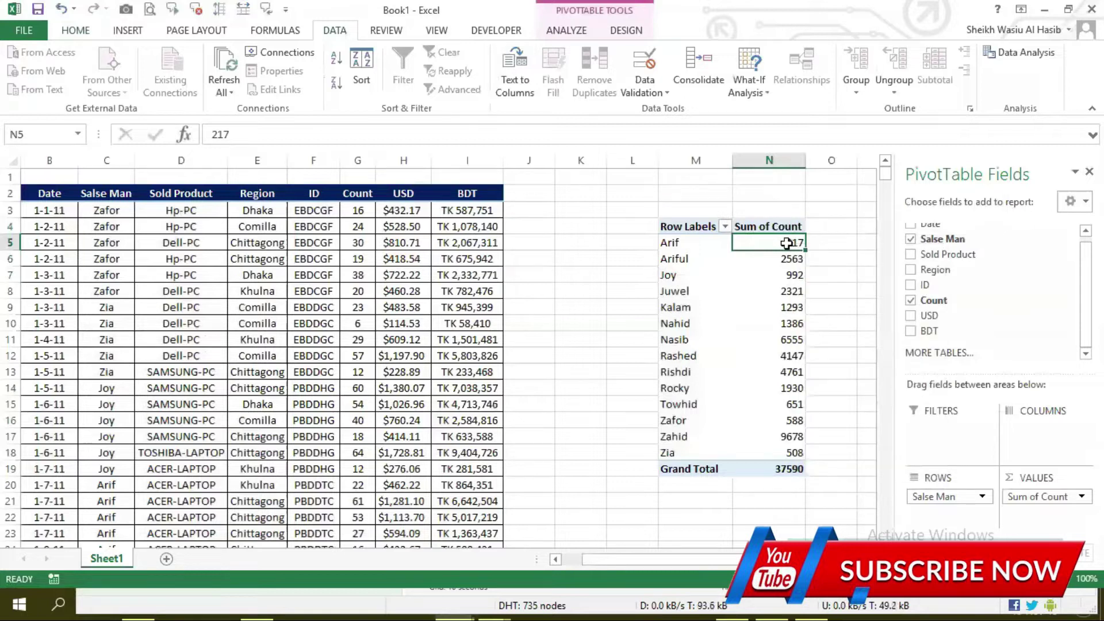
click(336, 85)
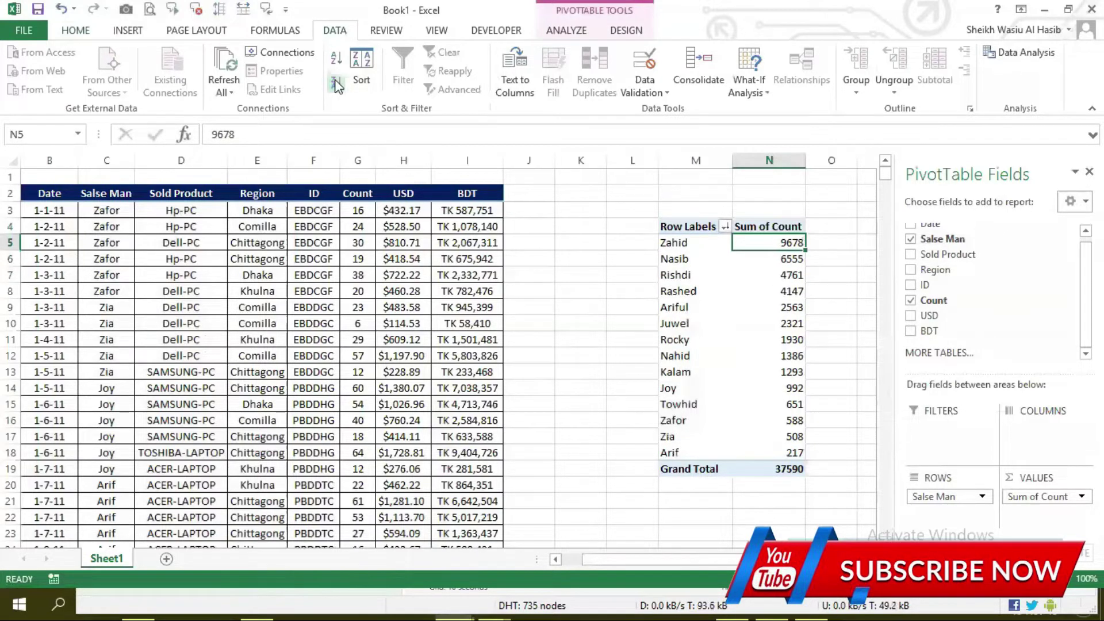
click(337, 59)
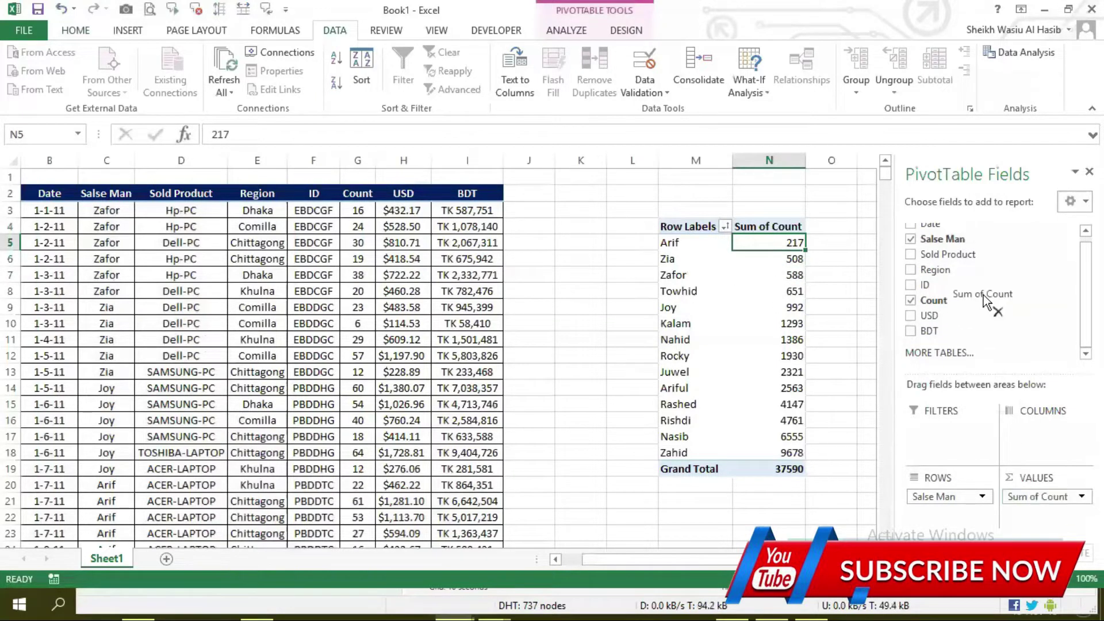
Step: Replace Sum of Count with Sold Product, giving a Count of Sold Product value
drag(1057, 499, 984, 297)
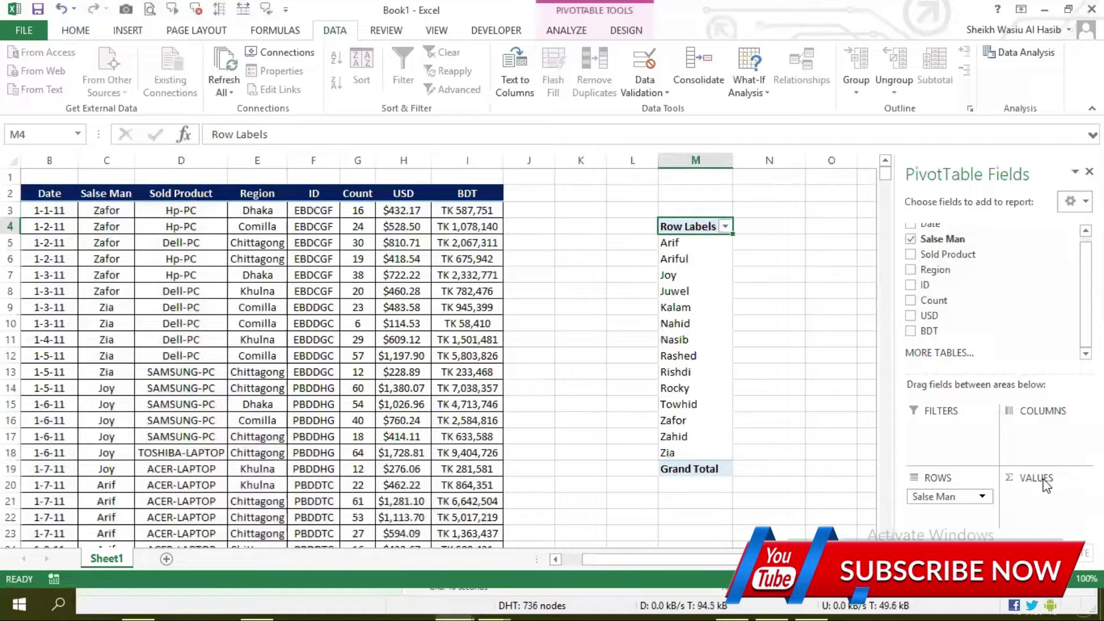
drag(947, 254, 1032, 513)
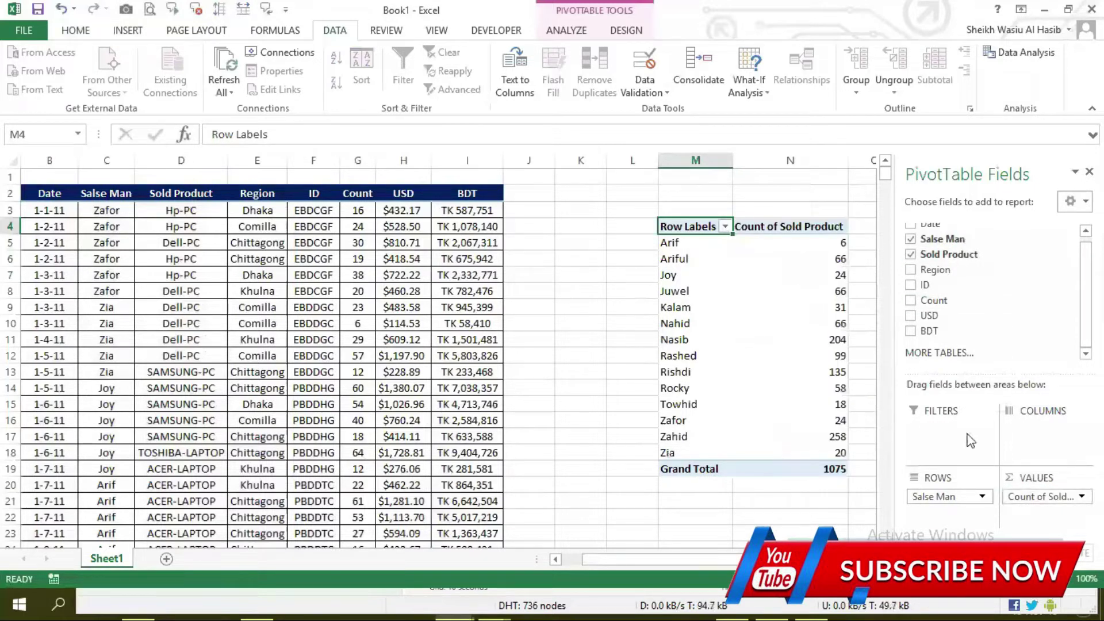
click(193, 161)
click(176, 210)
drag(193, 212, 203, 353)
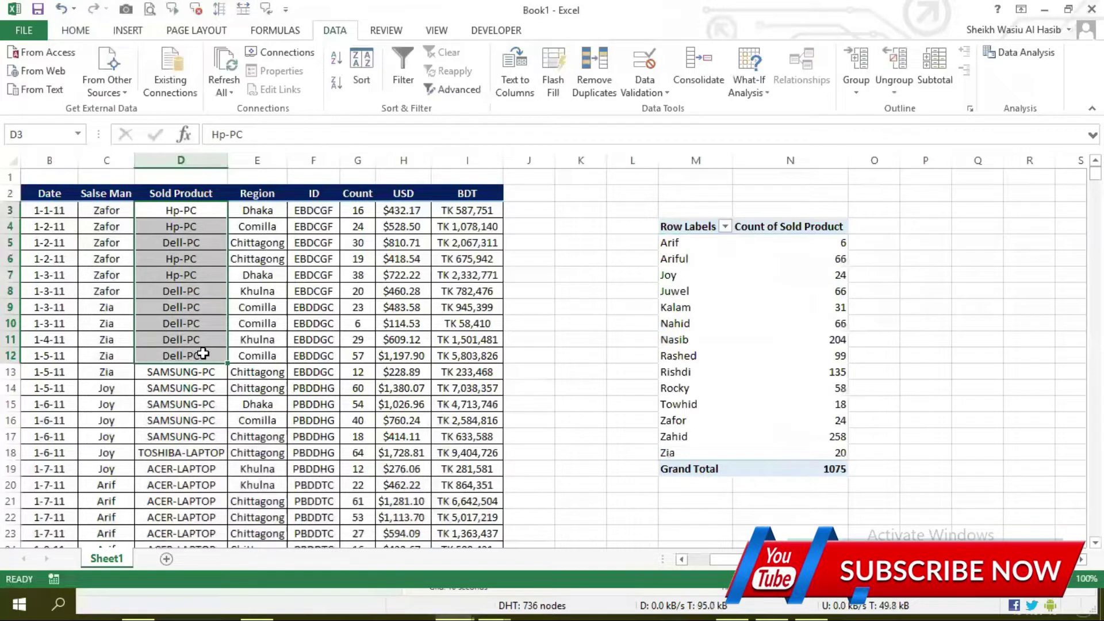
Step: Remove Count of Sold Product from the VALUES area
click(690, 323)
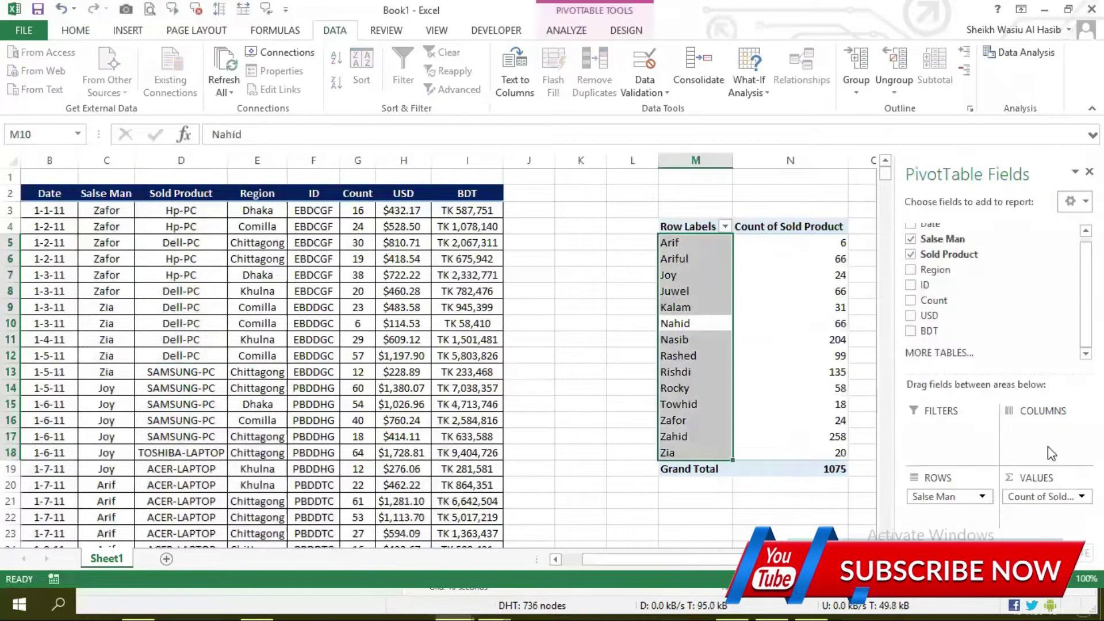
click(1057, 496)
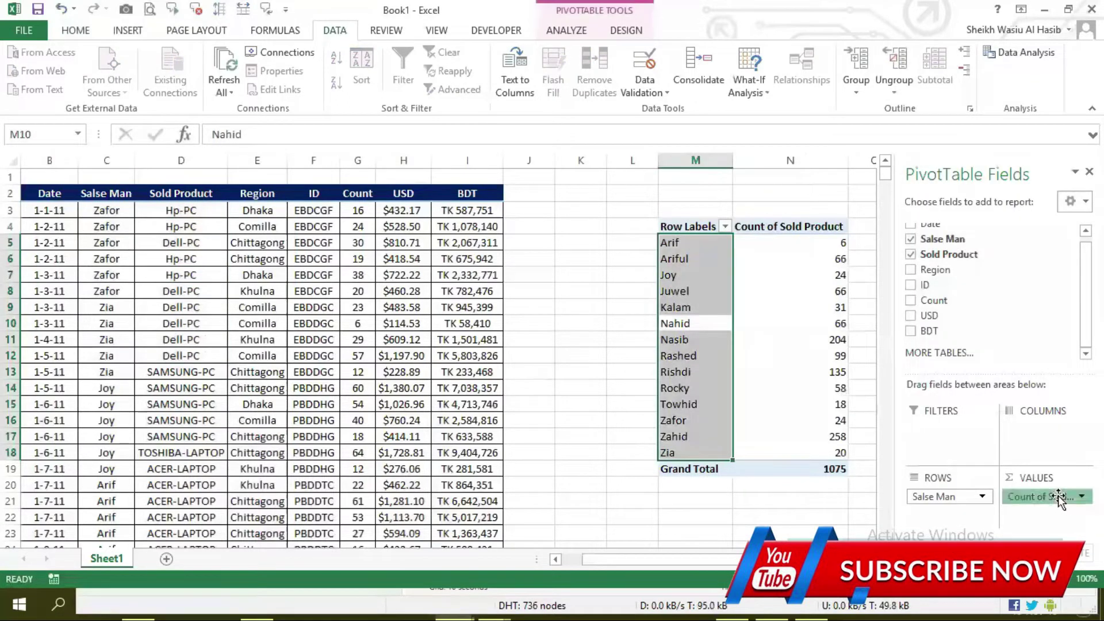
click(909, 253)
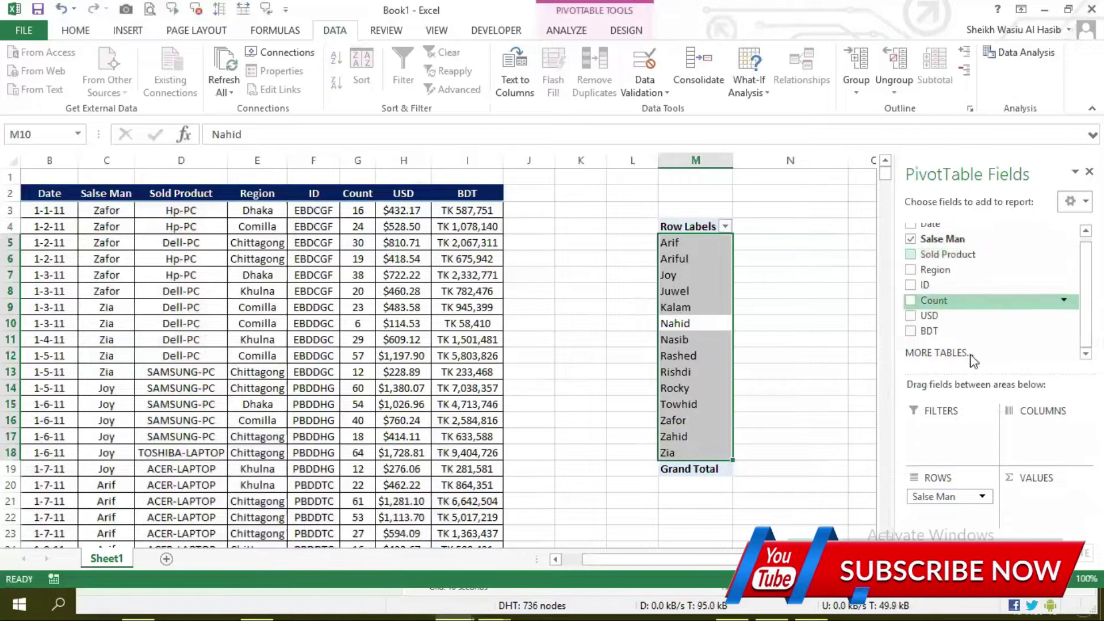
drag(723, 561, 744, 560)
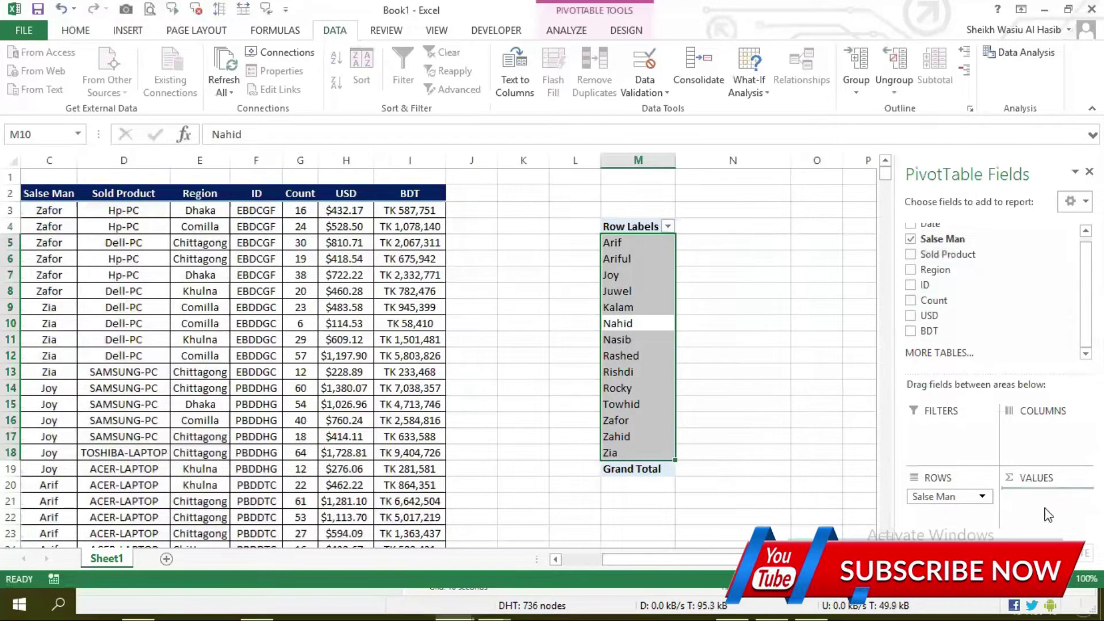
Step: Add Count back as Sum of Count and compare totals like 6555 with the G-column values
drag(926, 300, 1044, 514)
click(737, 246)
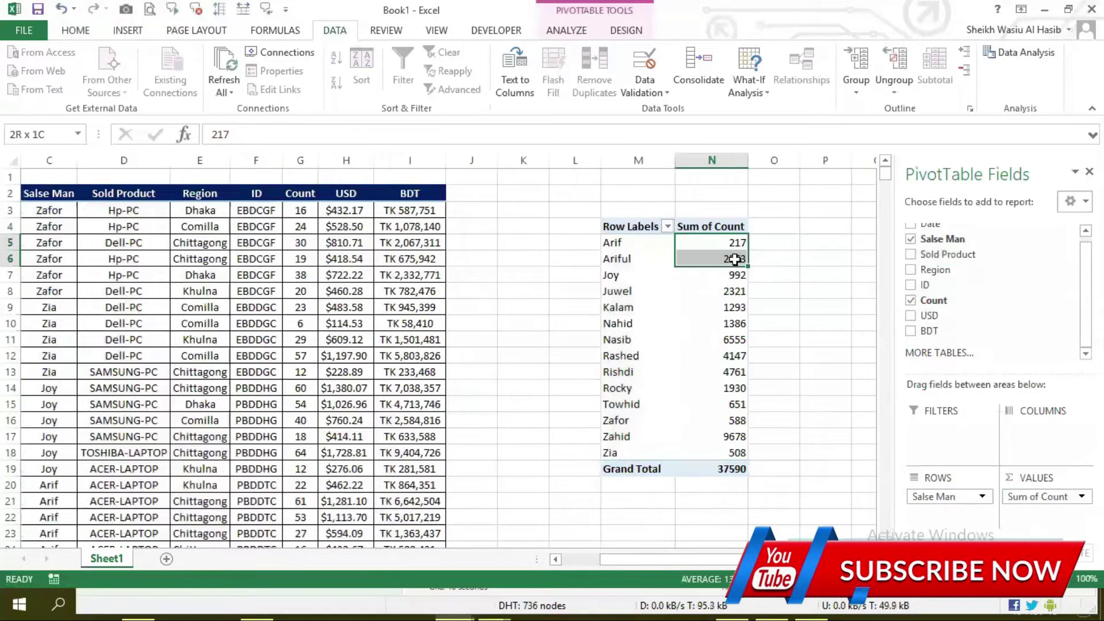
click(614, 248)
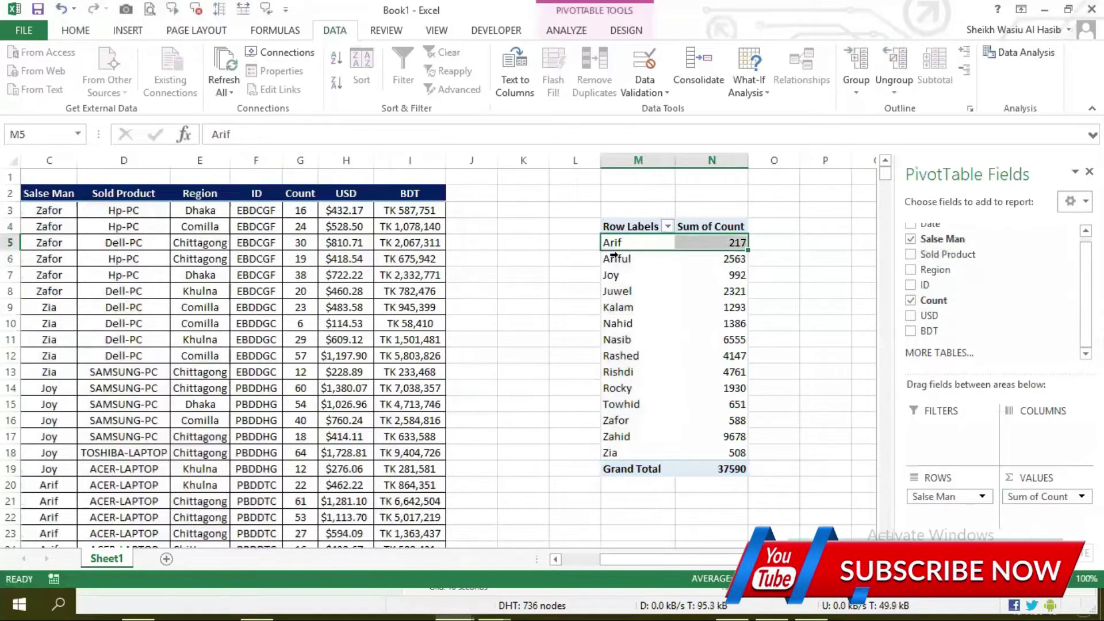
click(51, 211)
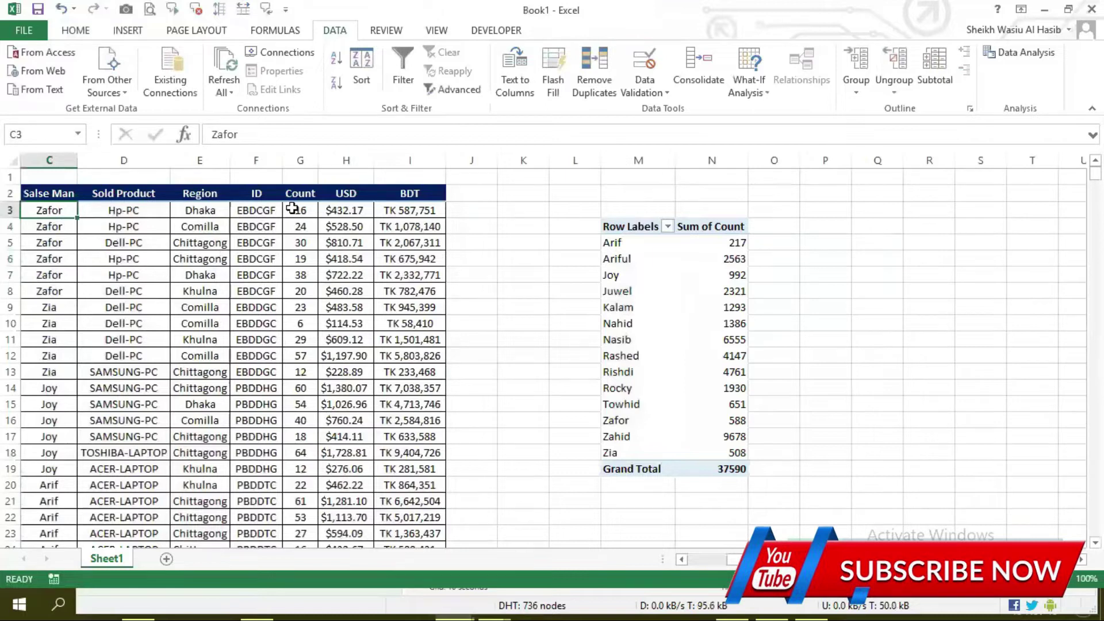
drag(296, 211, 294, 293)
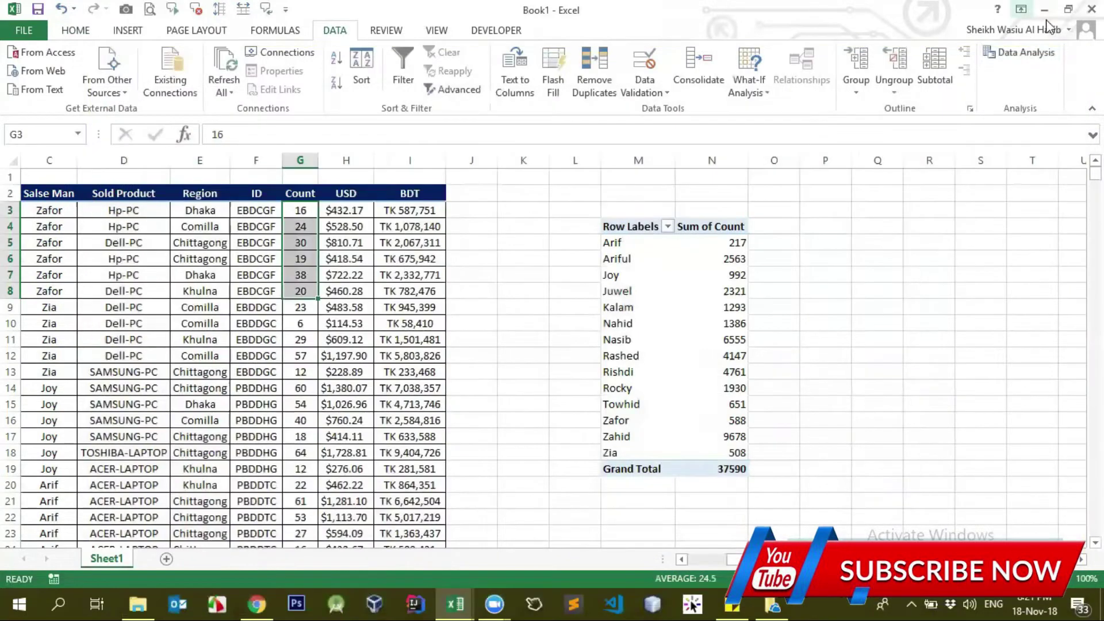
click(734, 336)
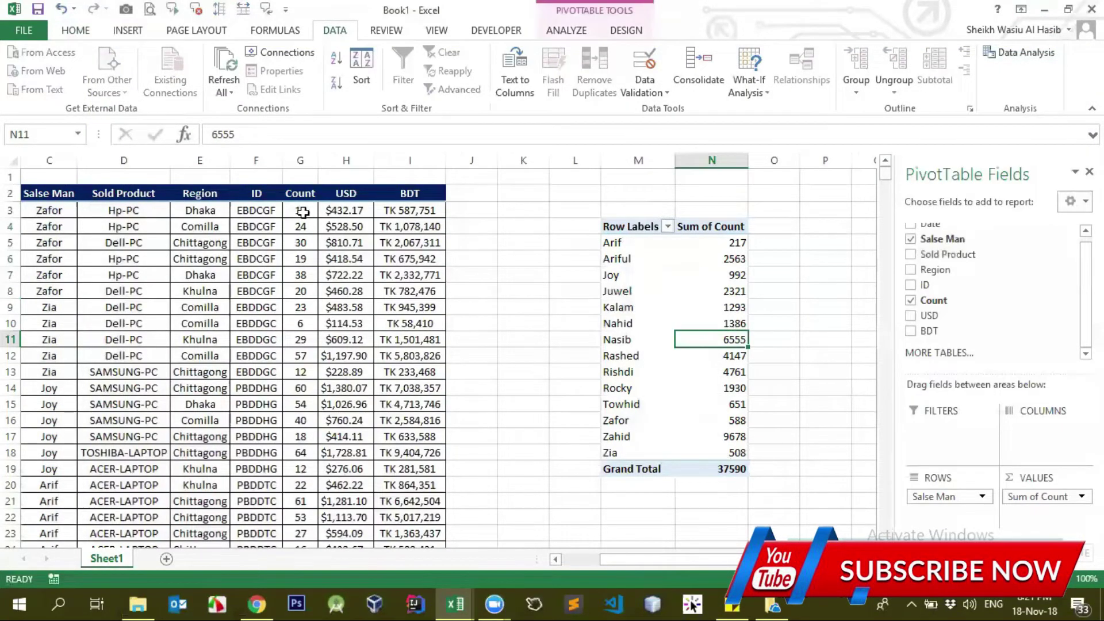
drag(303, 212, 300, 292)
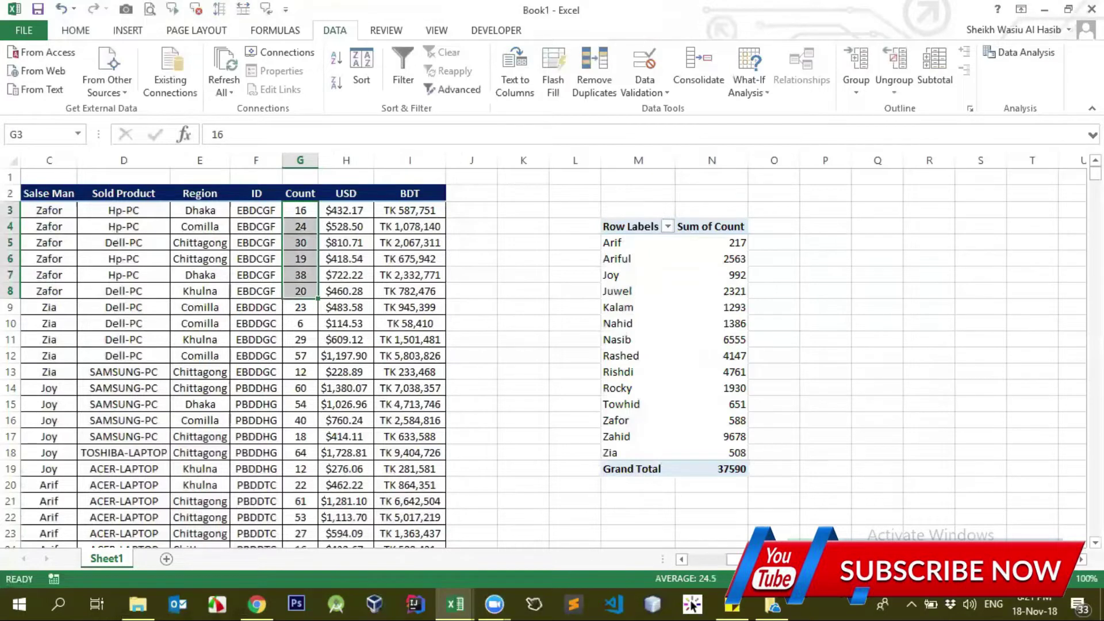
Step: Scroll the Date column into view and turn on Filter from the Region header
click(717, 561)
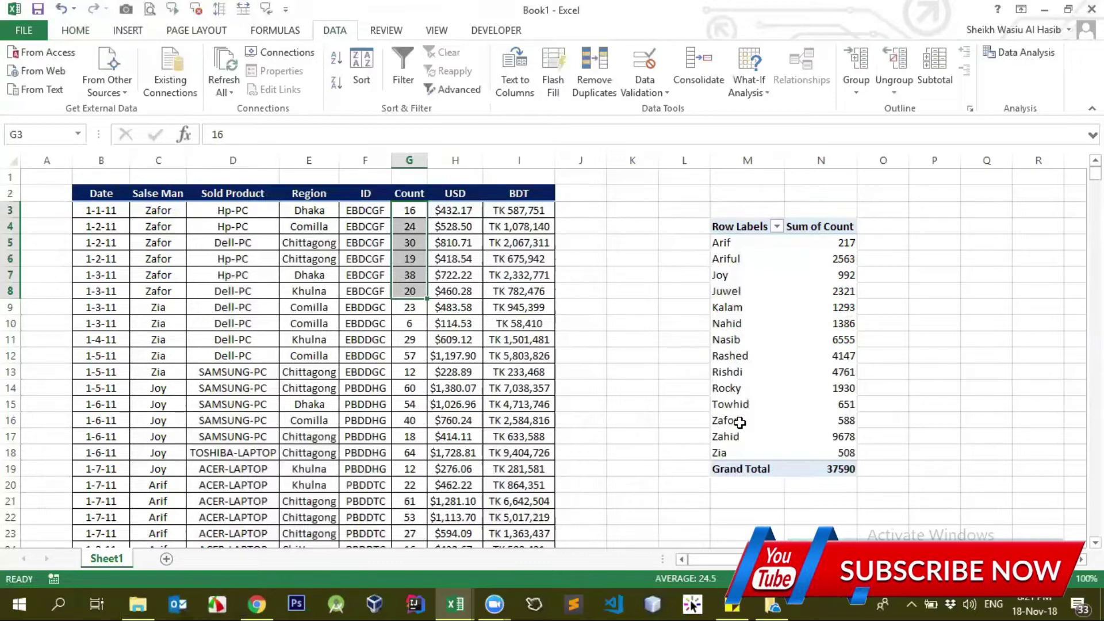
click(740, 423)
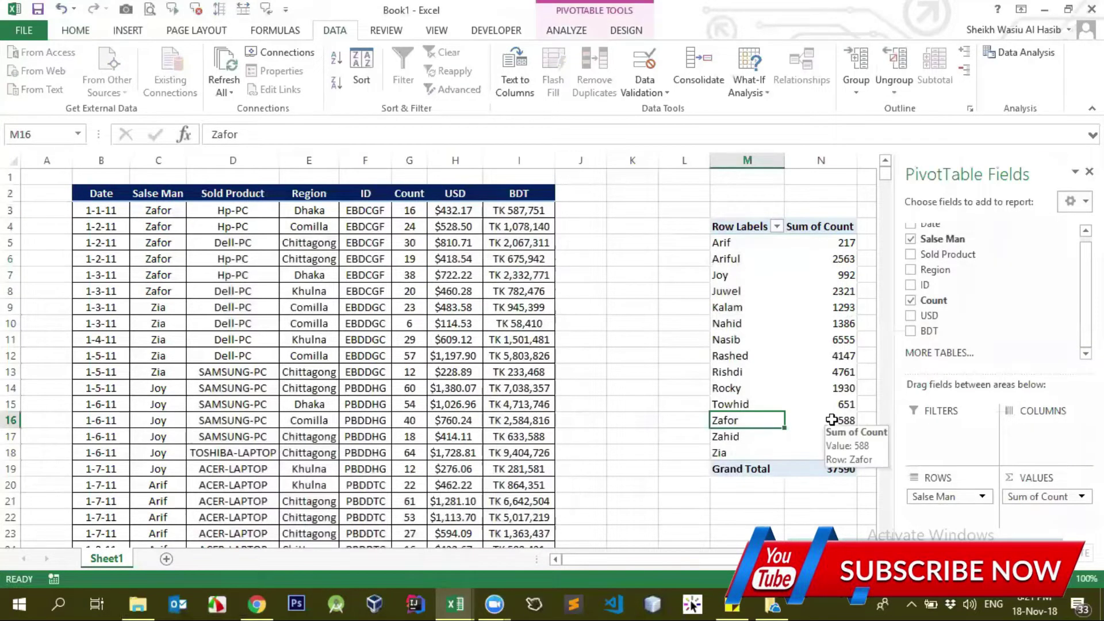
click(310, 211)
click(316, 192)
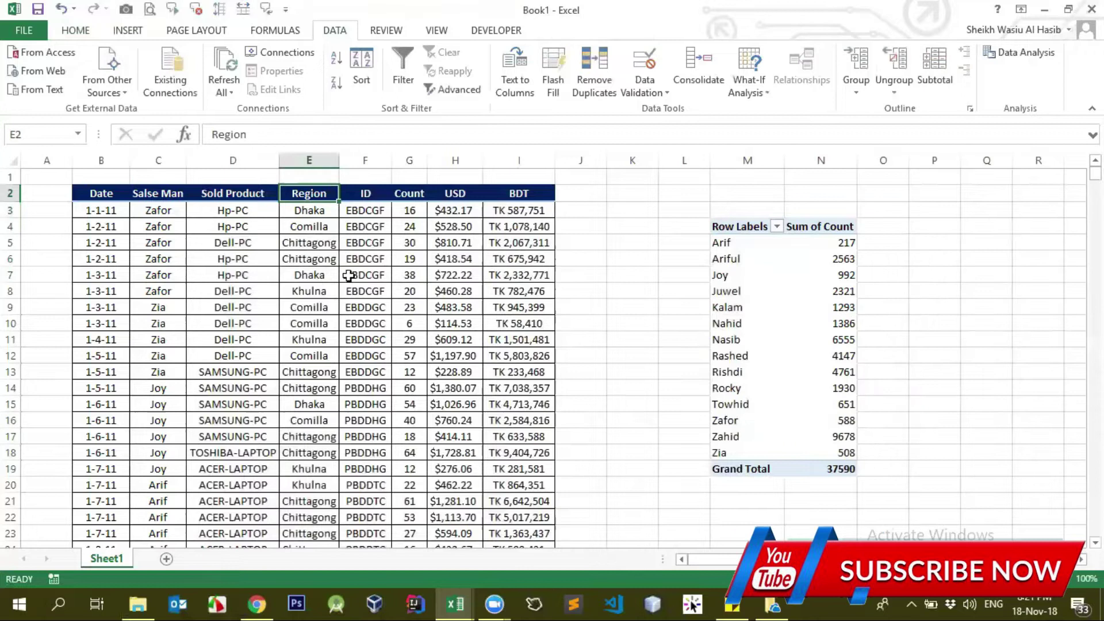
click(402, 69)
Step: Toggle the header filters off and back on with Ctrl+Shift+L
click(337, 240)
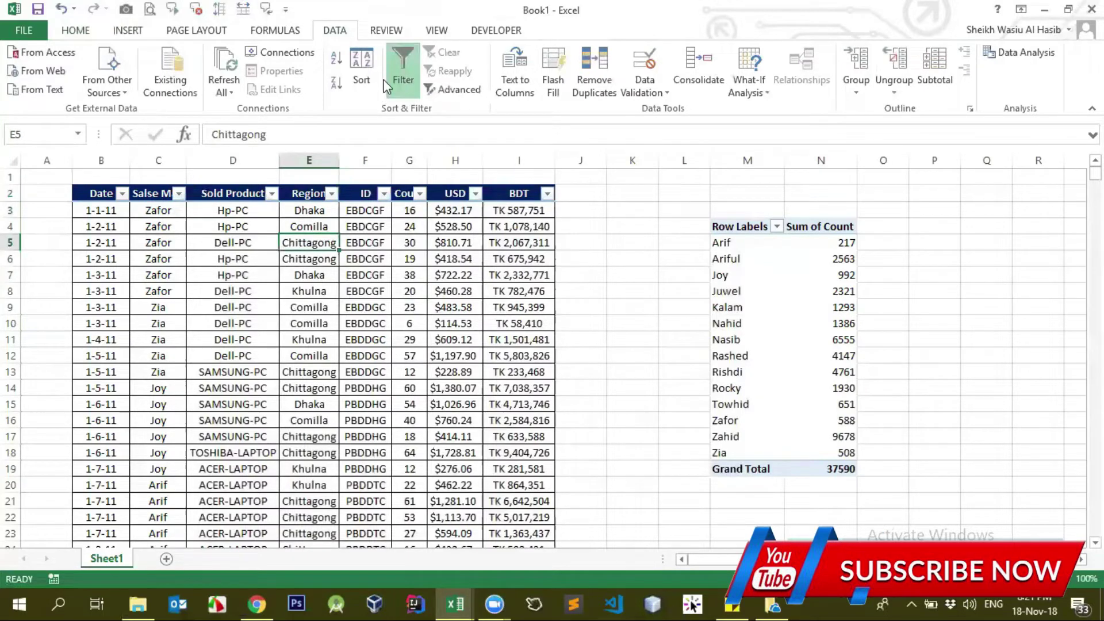
click(402, 69)
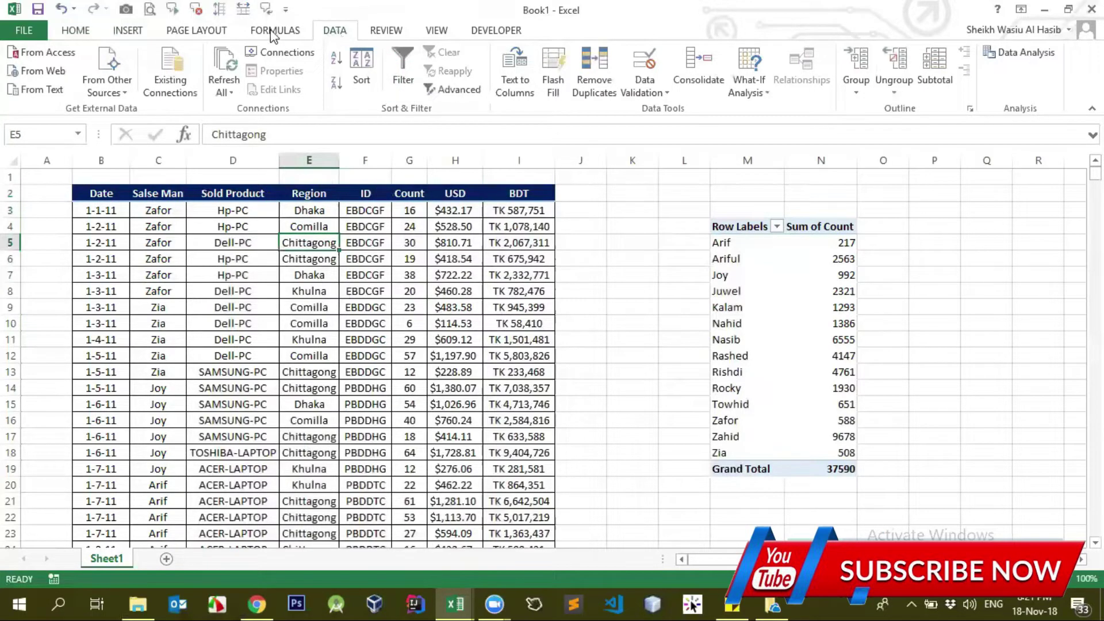
click(306, 196)
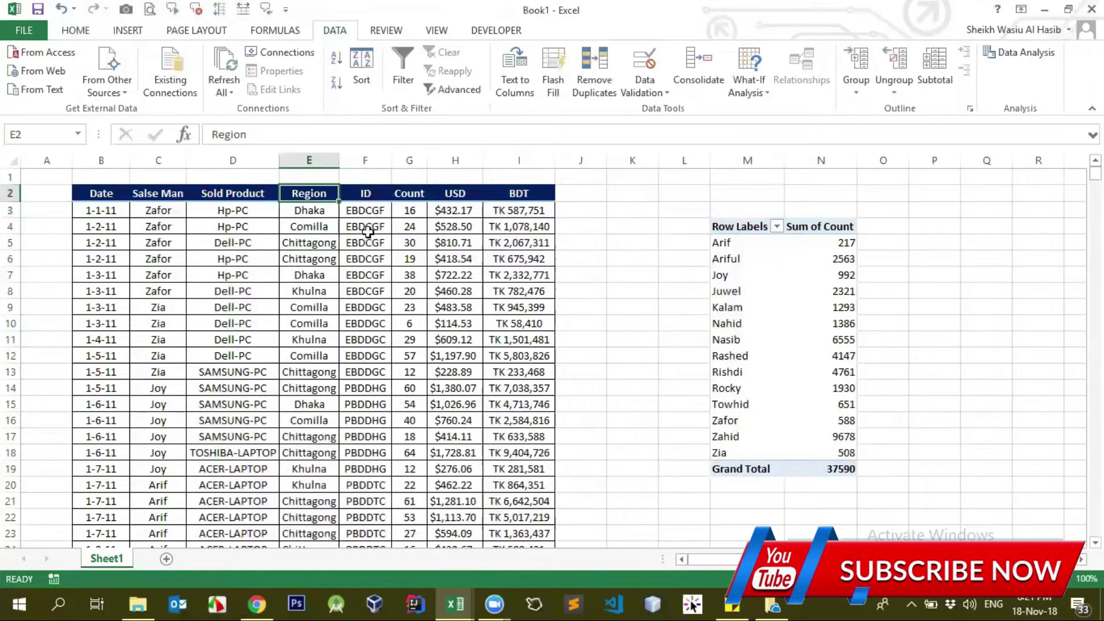
click(365, 209)
key(Right)
key(Down)
key(Down)
key(Down)
click(273, 258)
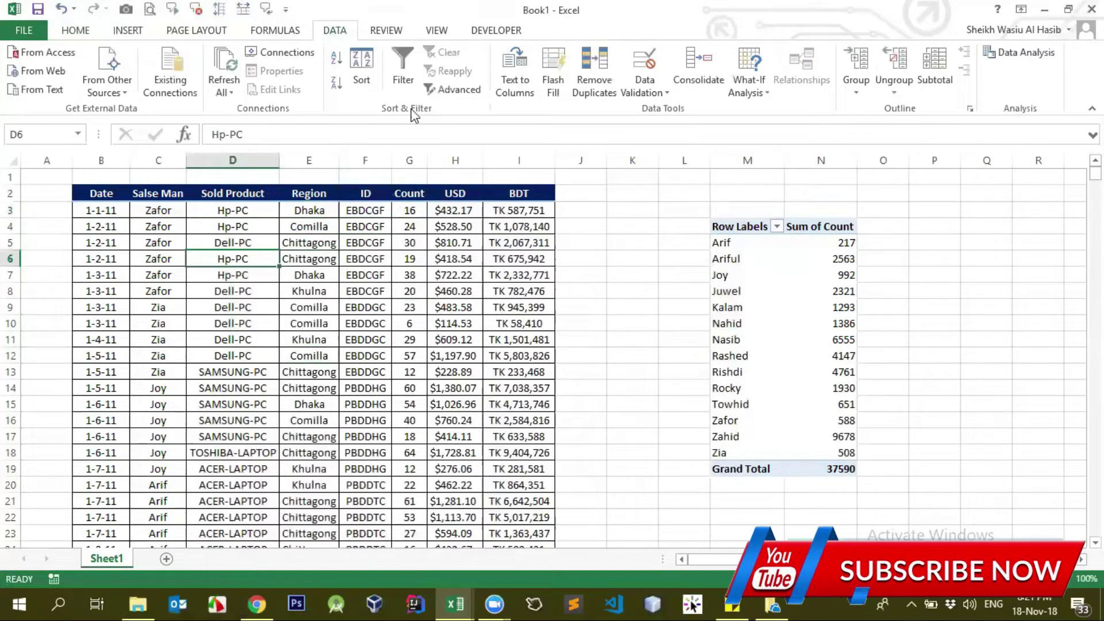
key(ctrl+shift+l)
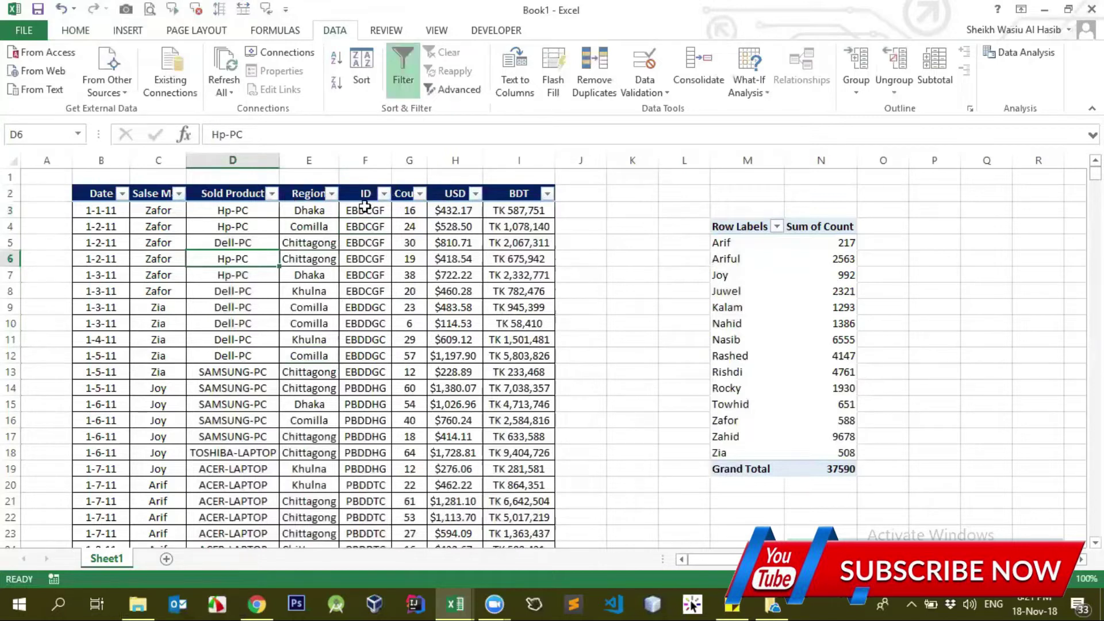
Step: Open the Region, Salse Man and Sold Product filter lists, trying searches 'za' and 'jaf' without applying
click(332, 195)
click(332, 195)
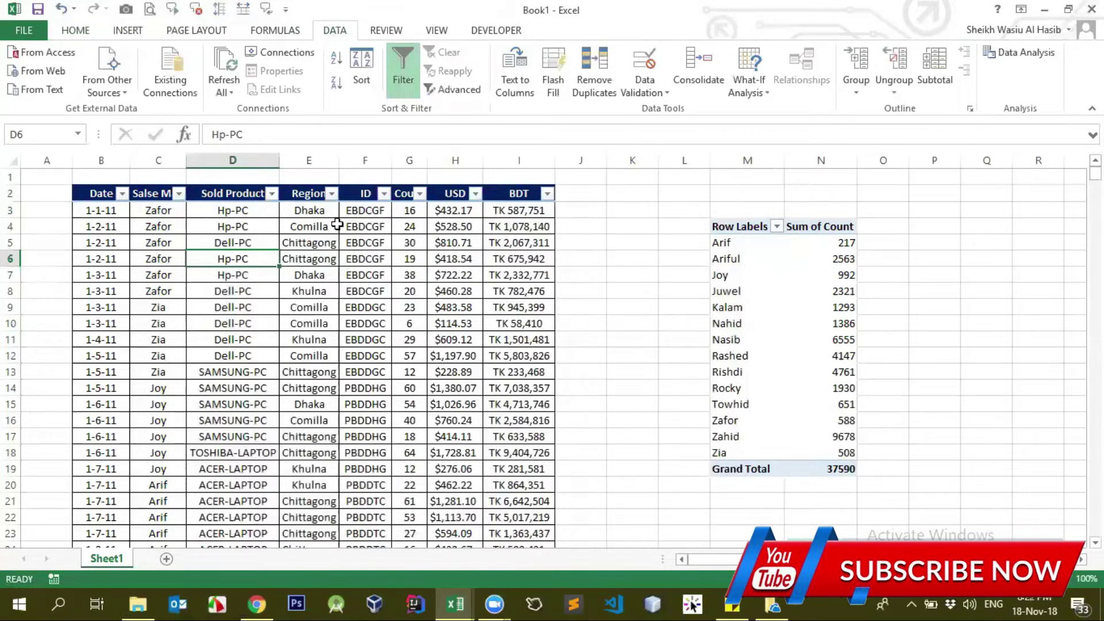
click(180, 194)
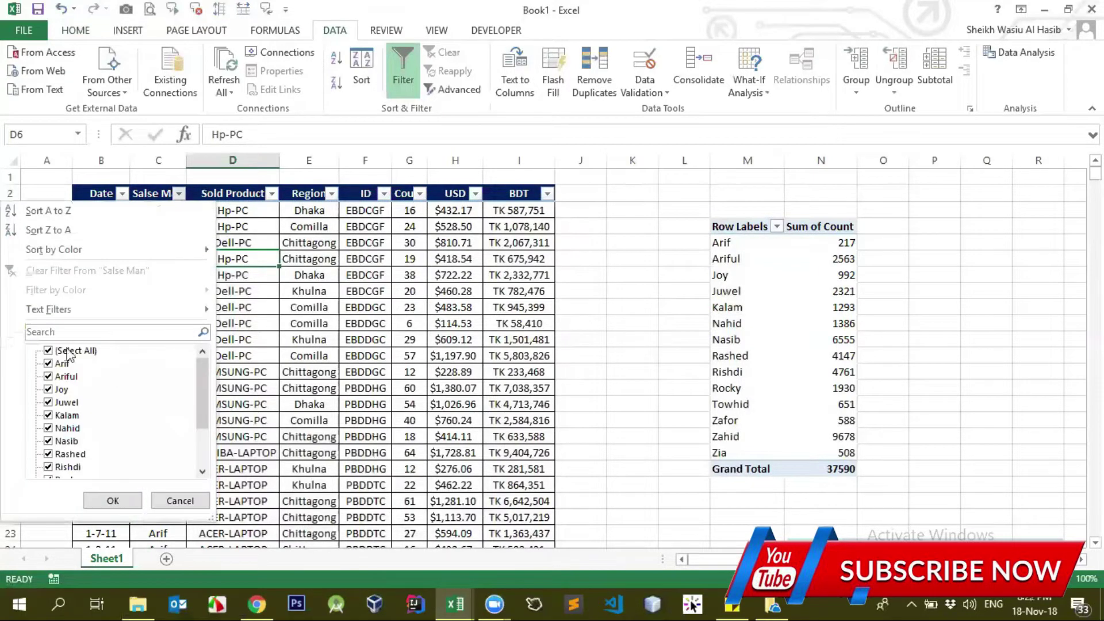
click(266, 224)
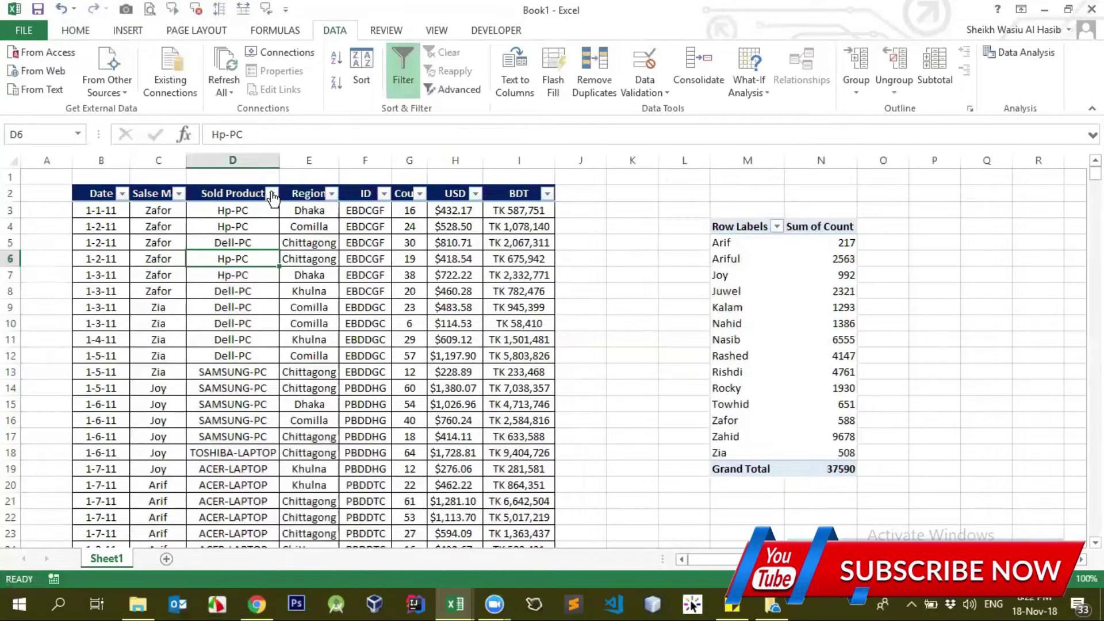
click(271, 193)
click(141, 331)
text(zaf)
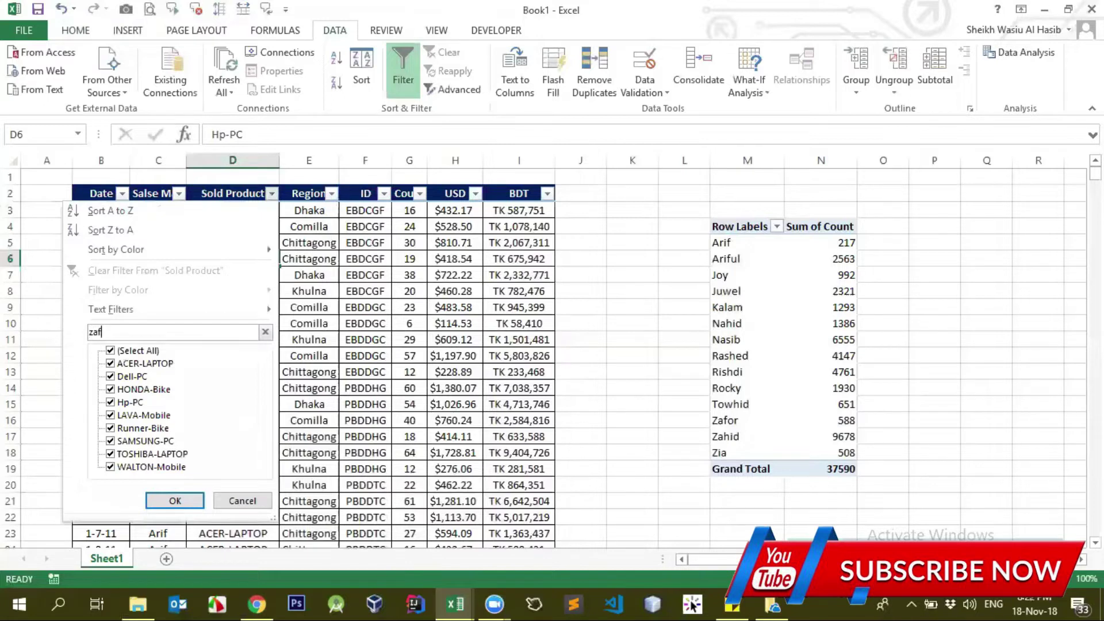
key(BackSpace)
key(BackSpace)
text(ja)
text(f)
key(BackSpace)
key(BackSpace)
key(BackSpace)
click(442, 333)
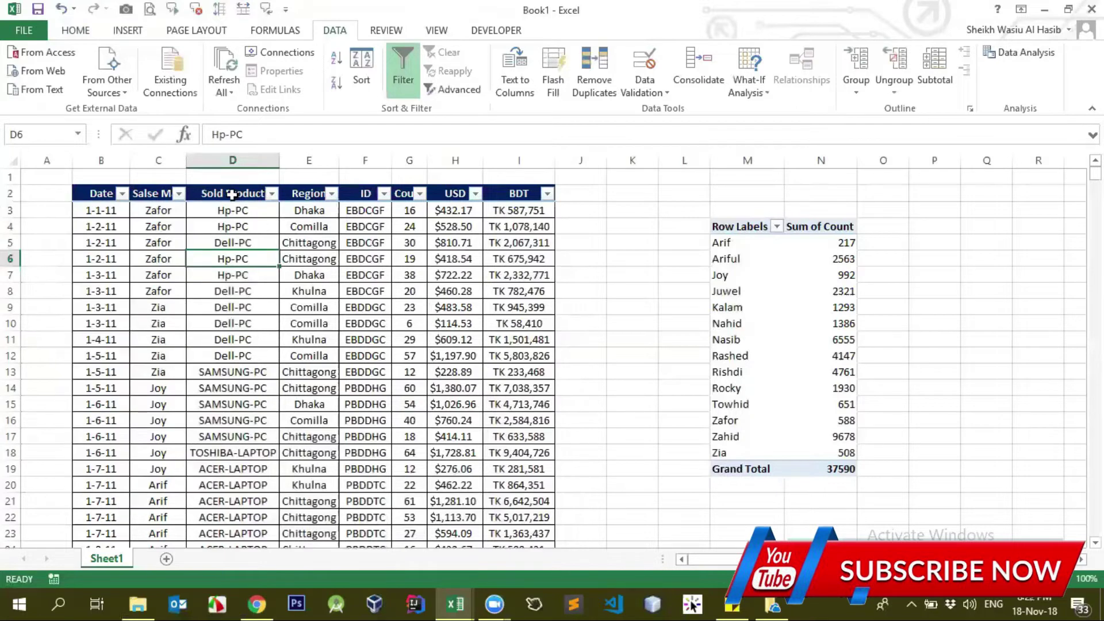
click(233, 195)
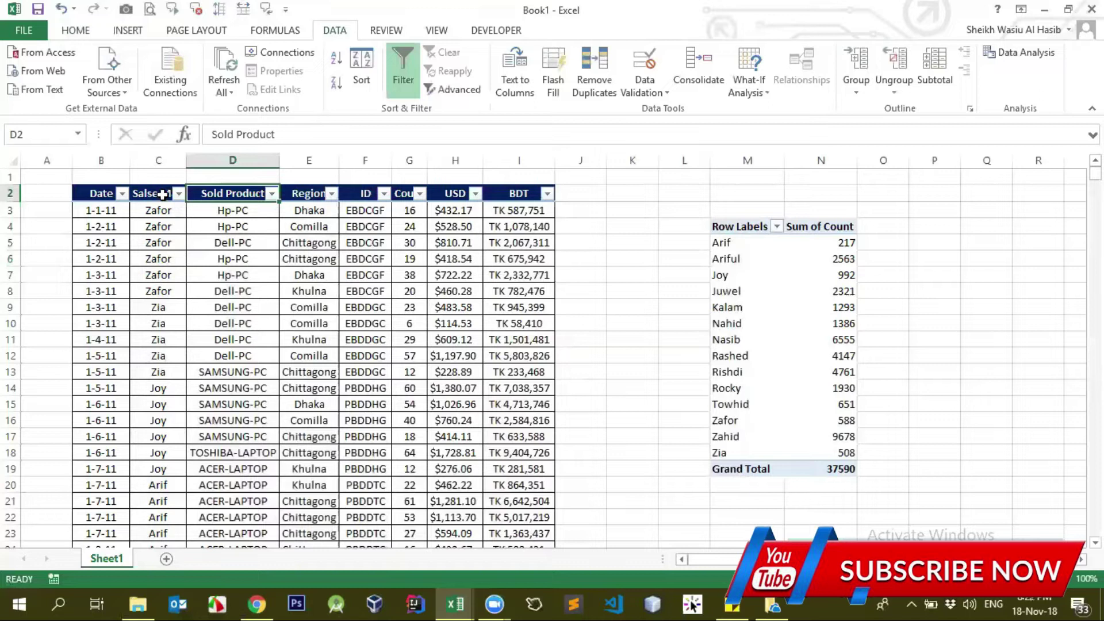
Step: Reopen the Salse Man filter list and start searching it for Zafor
click(163, 194)
click(179, 193)
click(125, 331)
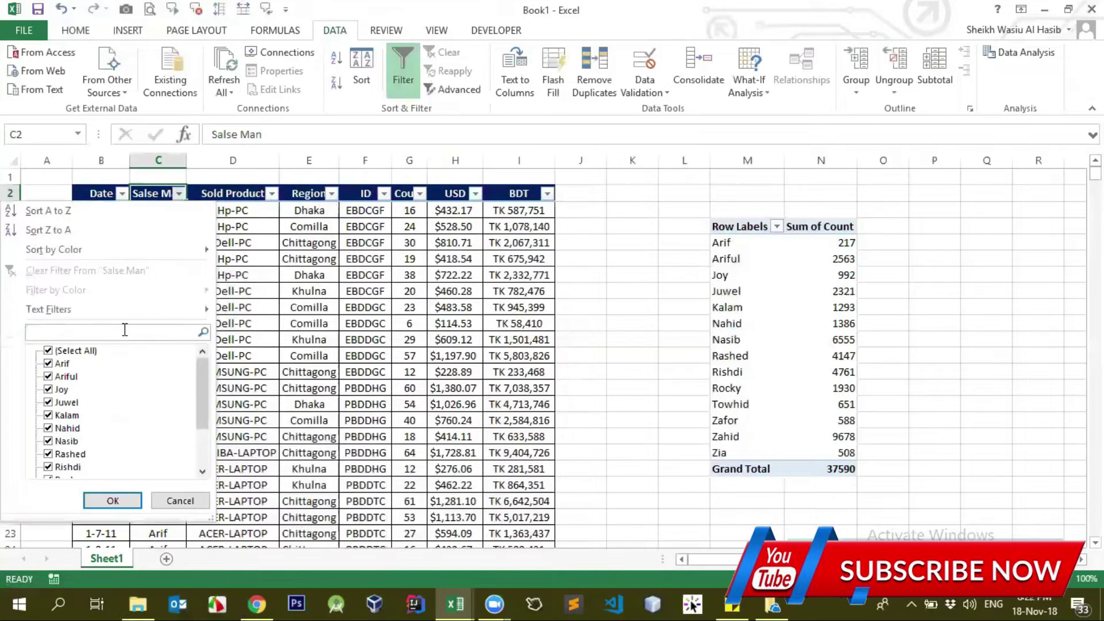
click(179, 193)
click(179, 193)
click(272, 194)
click(273, 195)
click(171, 500)
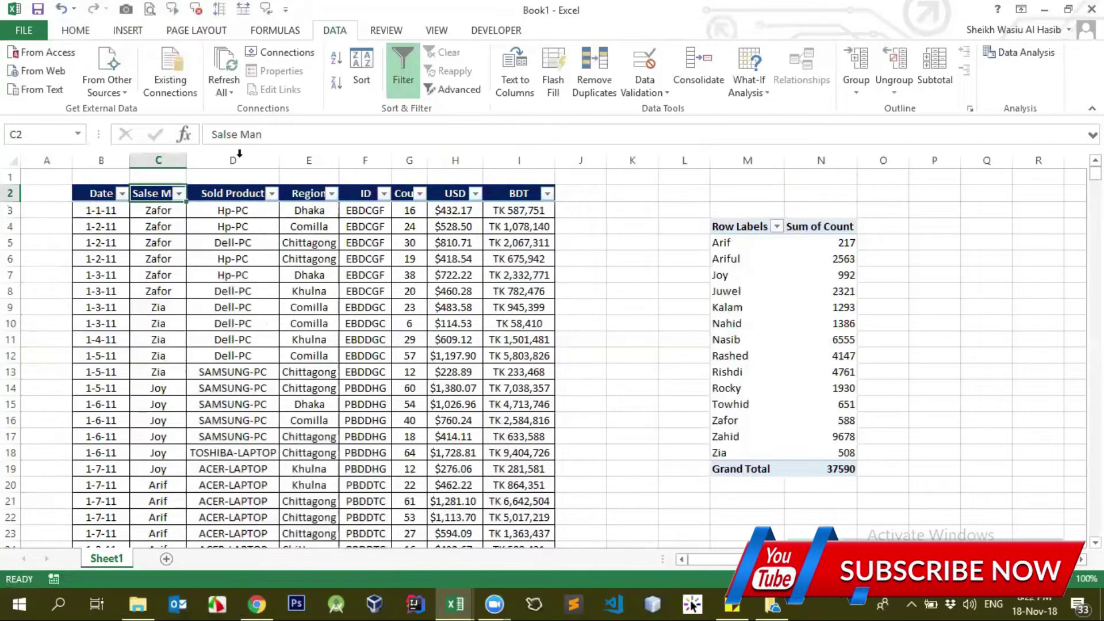
click(241, 162)
click(178, 243)
click(179, 193)
click(104, 333)
Step: Filter the sales table to show only Zafor's rows
text(zafo)
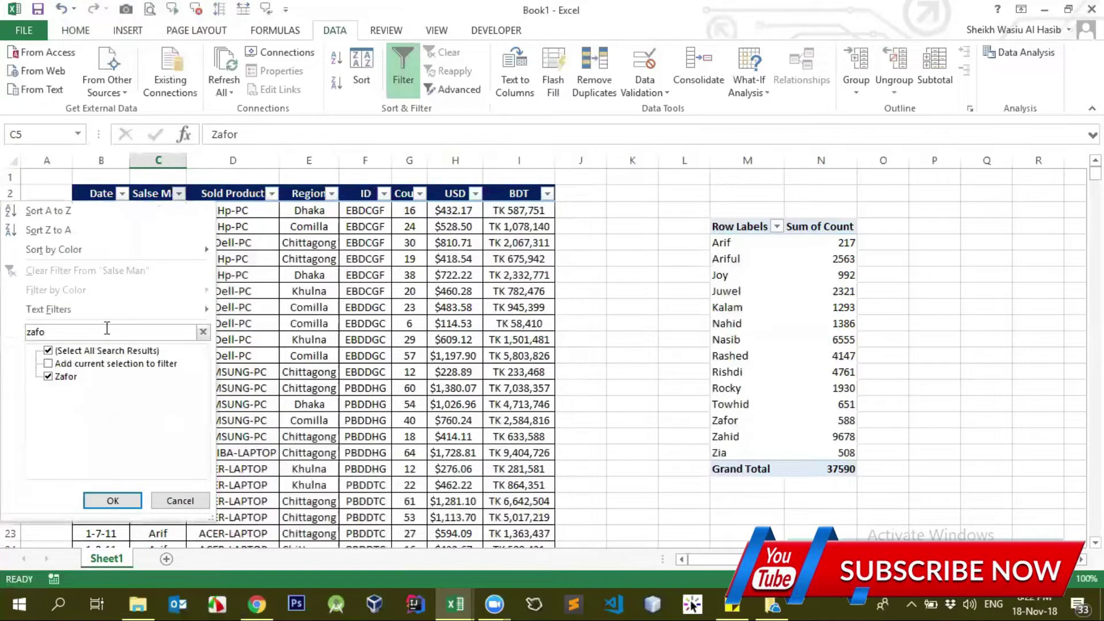
key(Return)
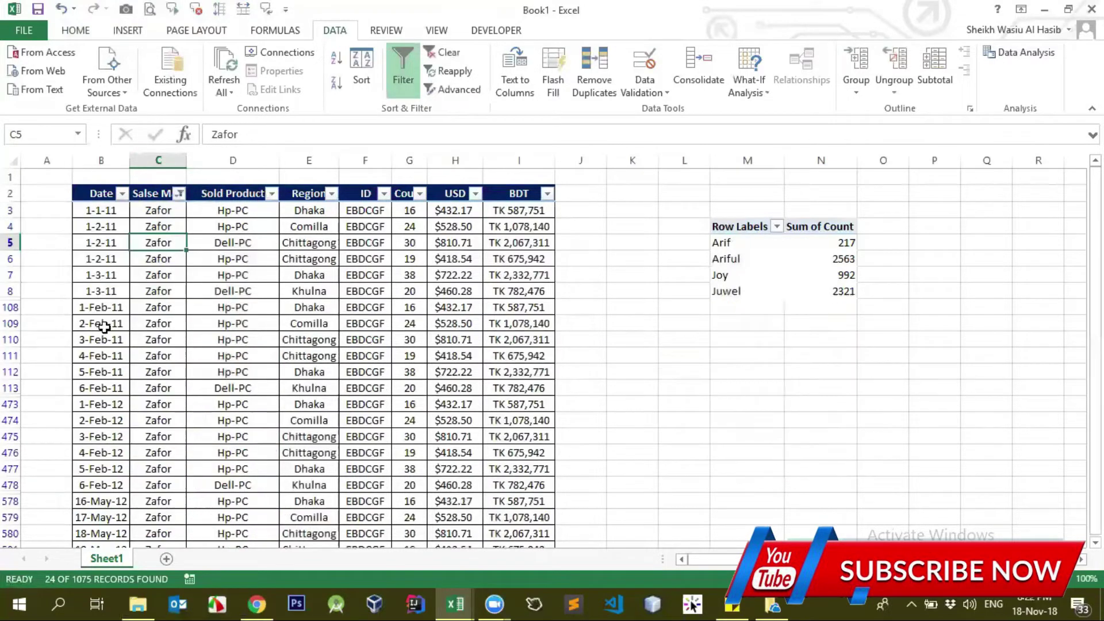
click(175, 210)
Step: Select Zafor's salesman cells and Count values and compare them with the pivot's salesman totals
key(ctrl+shift+Down)
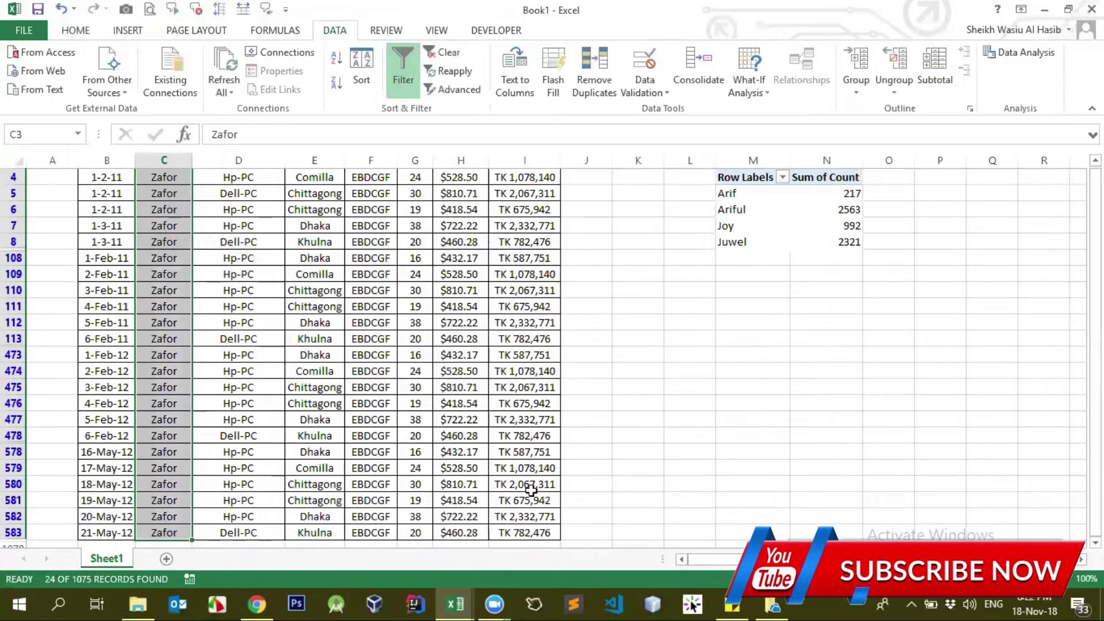
scroll(408, 212, up, 1)
click(414, 212)
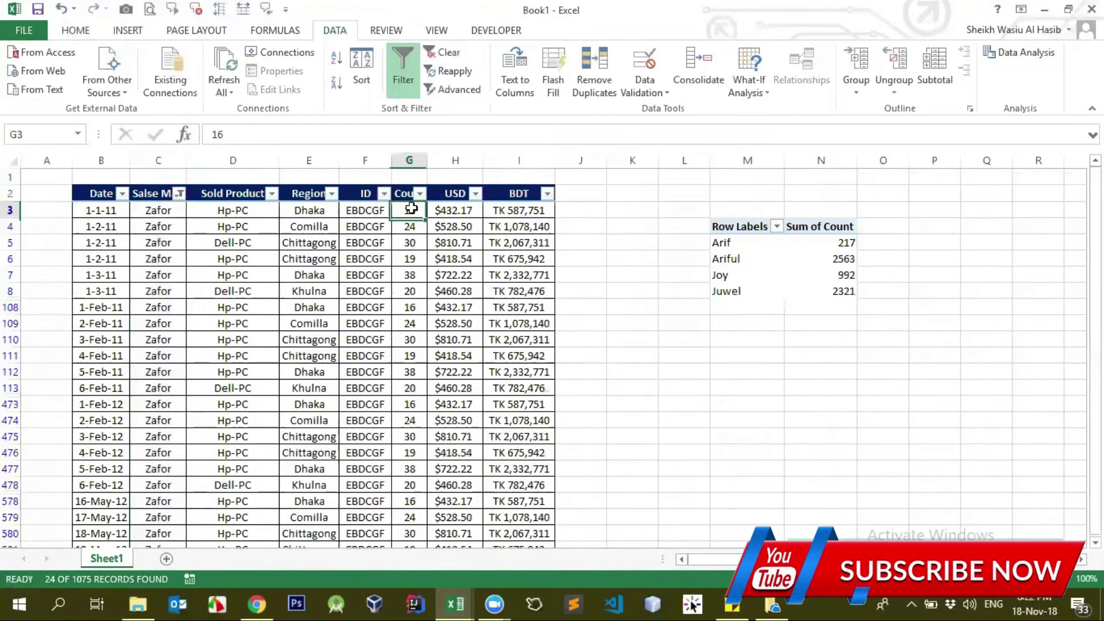
key(ctrl+shift+Down)
scroll(412, 208, up, 1)
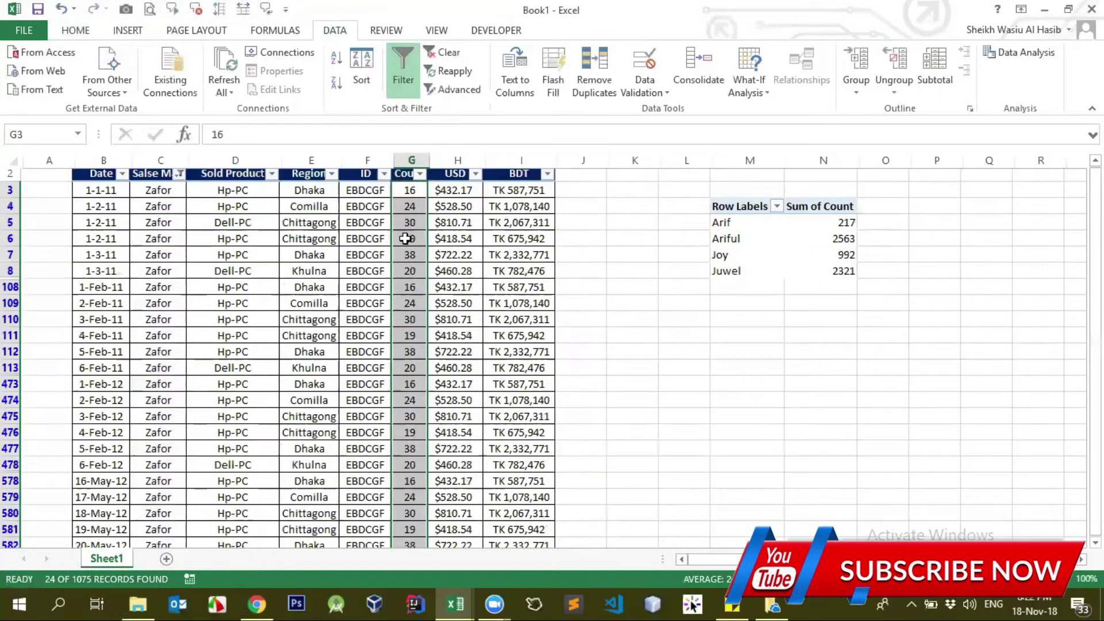
click(409, 214)
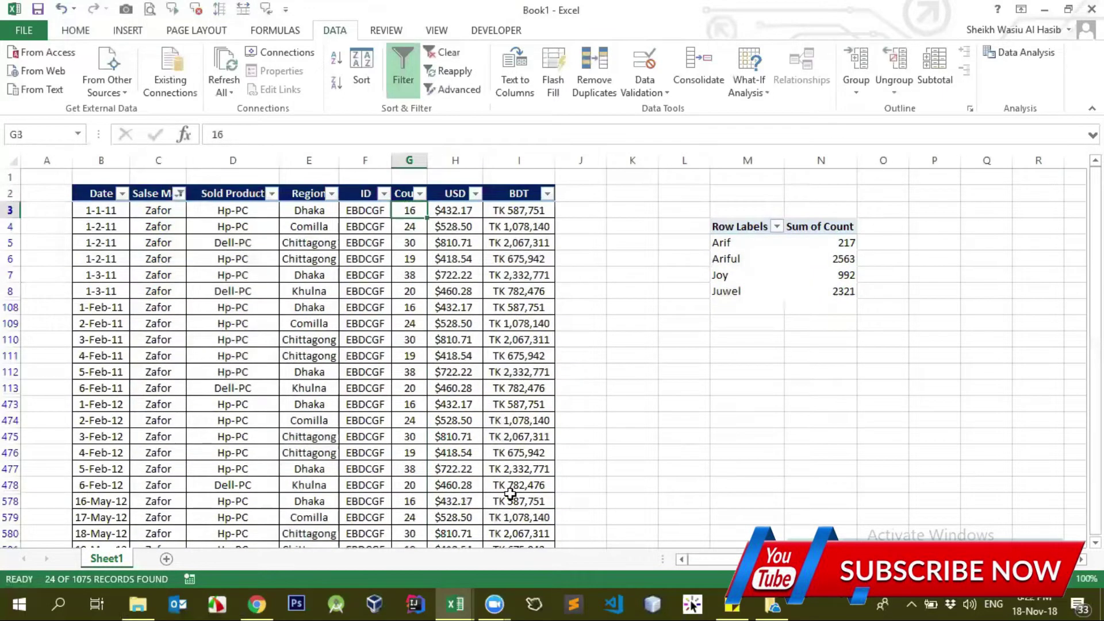
key(ctrl+shift+Down)
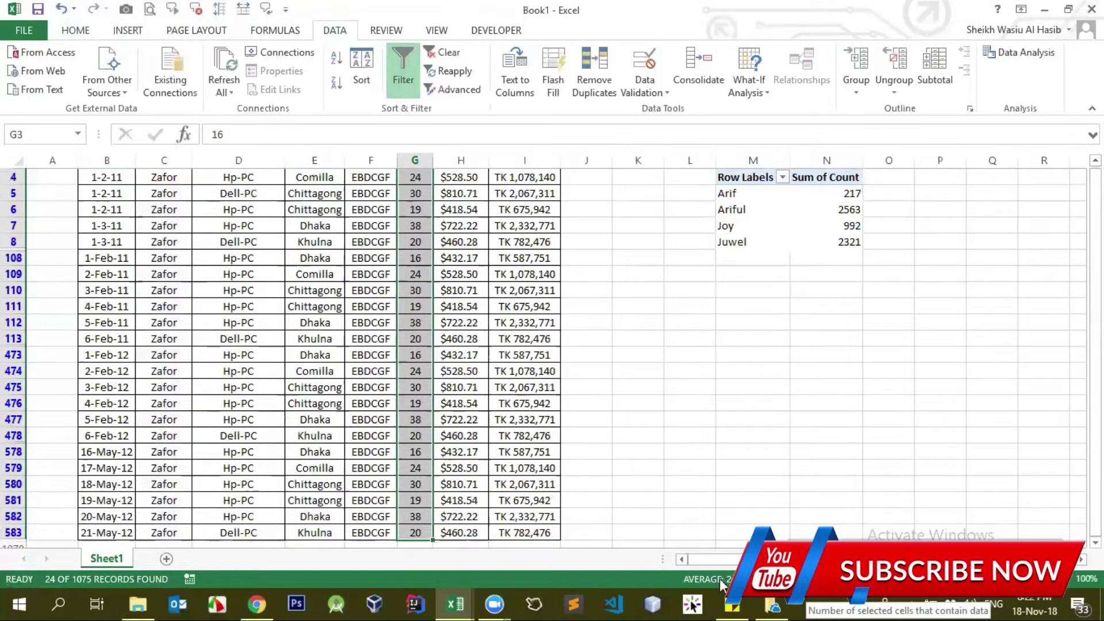
scroll(777, 259, up, 1)
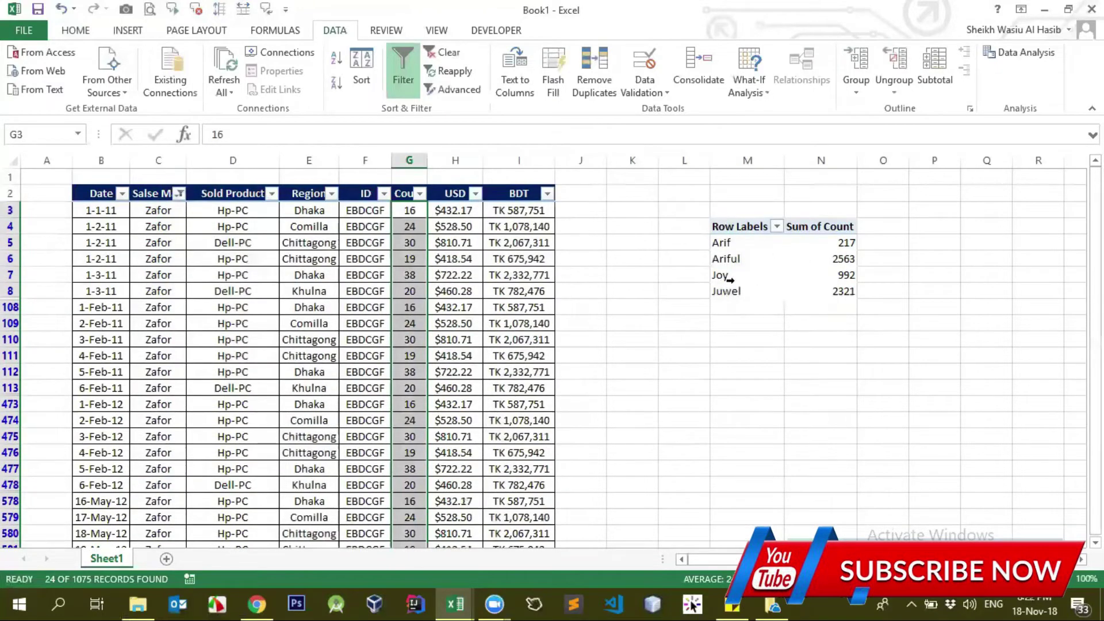
click(746, 264)
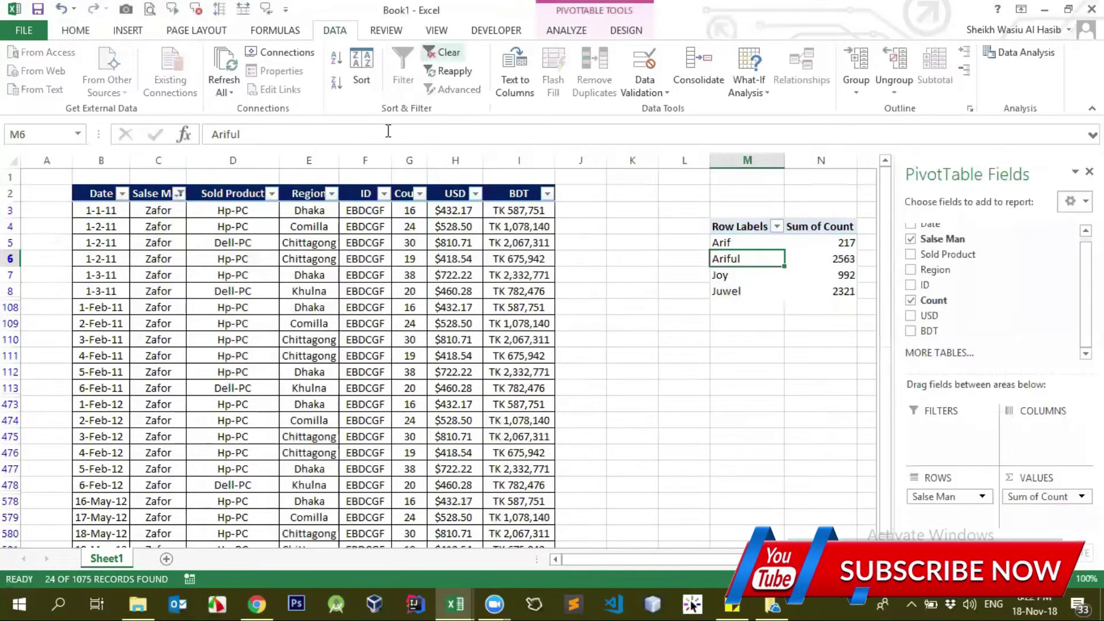
click(493, 258)
click(497, 195)
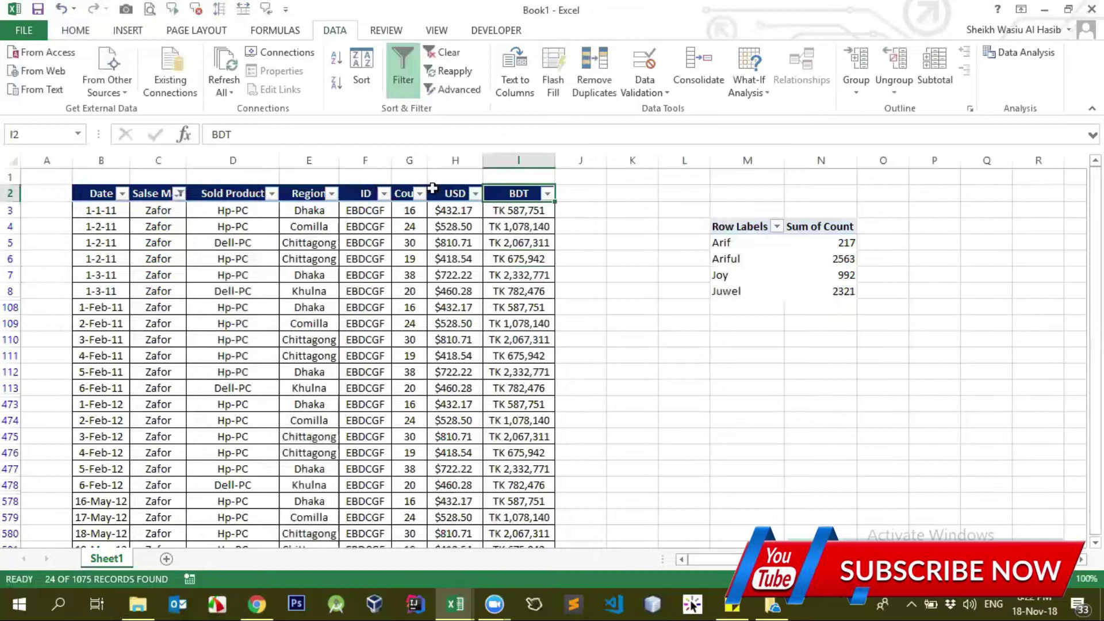
drag(768, 246, 849, 292)
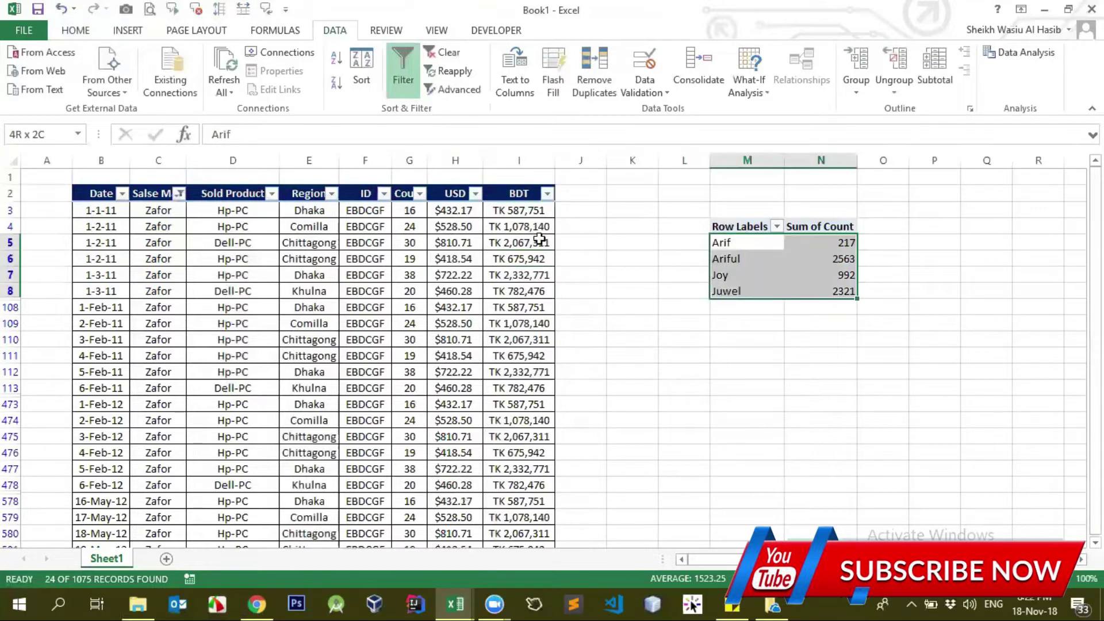
Step: Inspect Zafor's filtered entries, including rows 108 to 110
click(154, 224)
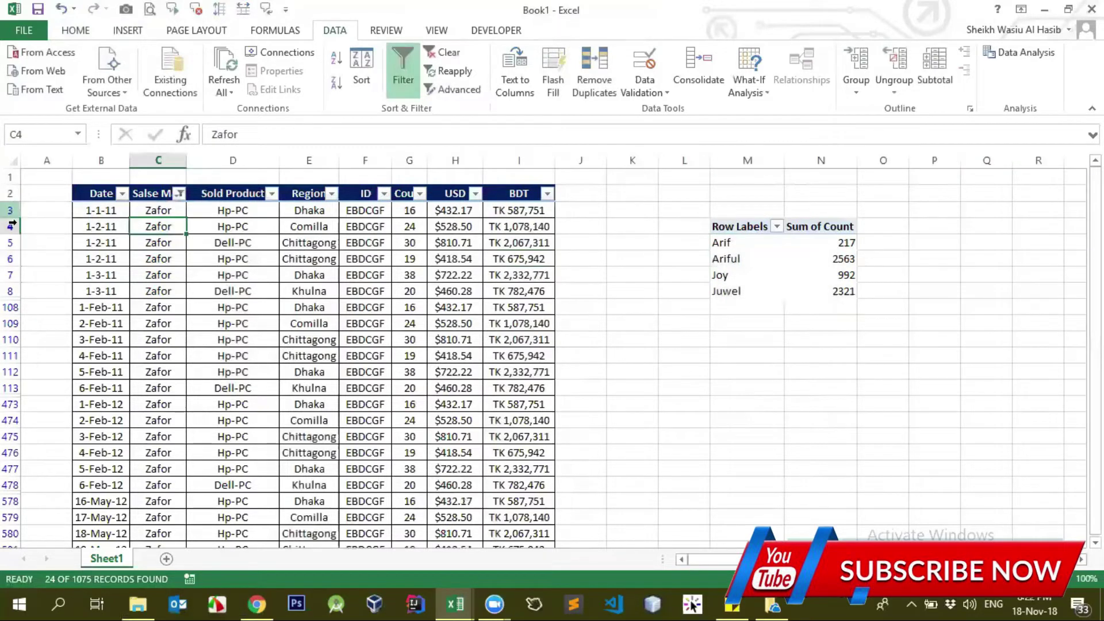
click(11, 308)
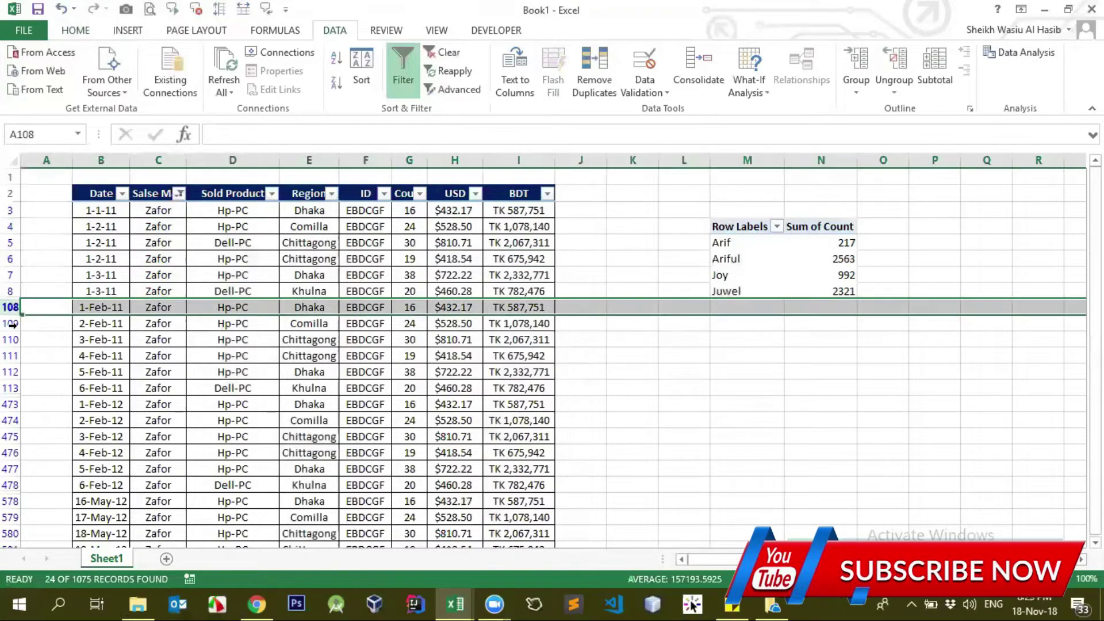
click(11, 323)
click(11, 340)
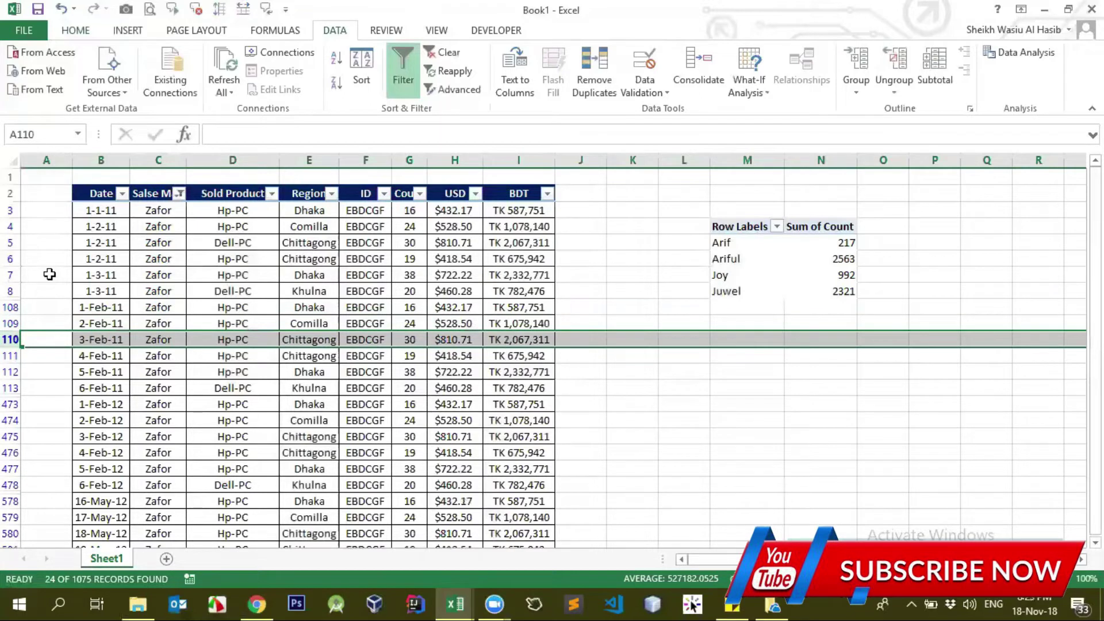
click(154, 290)
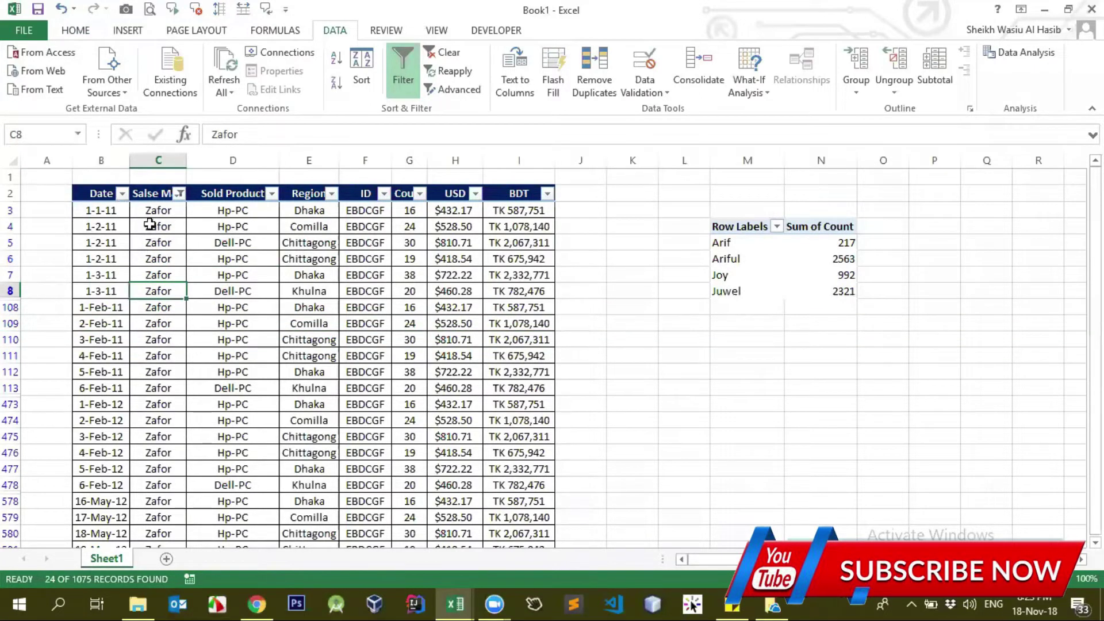
key(Up)
key(Up)
key(Up)
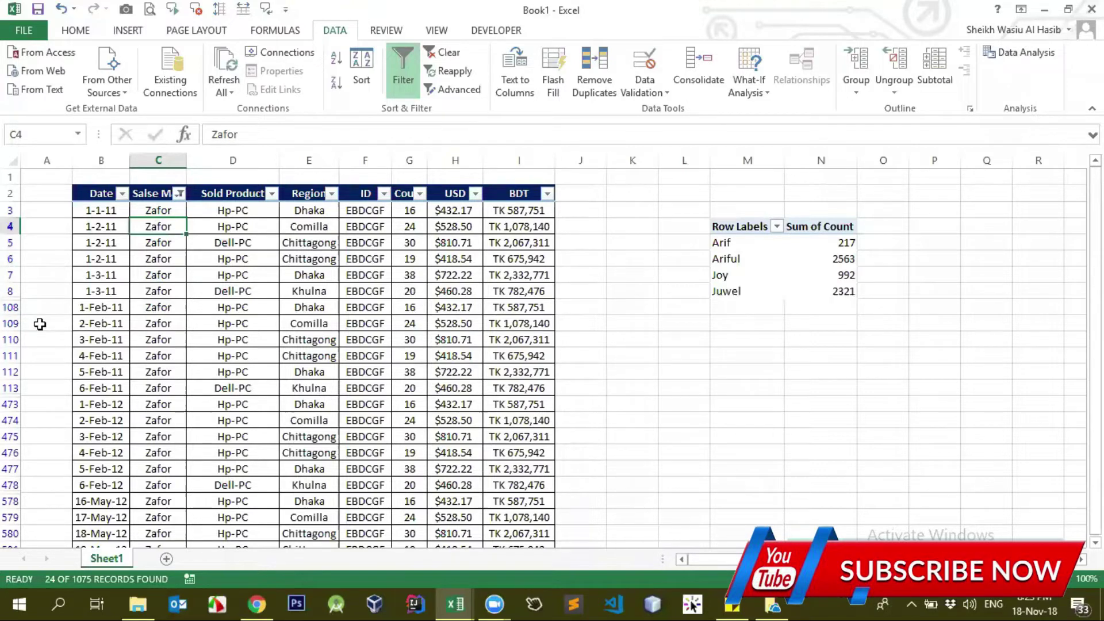
click(154, 259)
scroll(184, 294, down, 3)
scroll(185, 294, up, 3)
Step: Check the filtered cells and headers, then switch off filtering so every row shows
drag(141, 212, 249, 416)
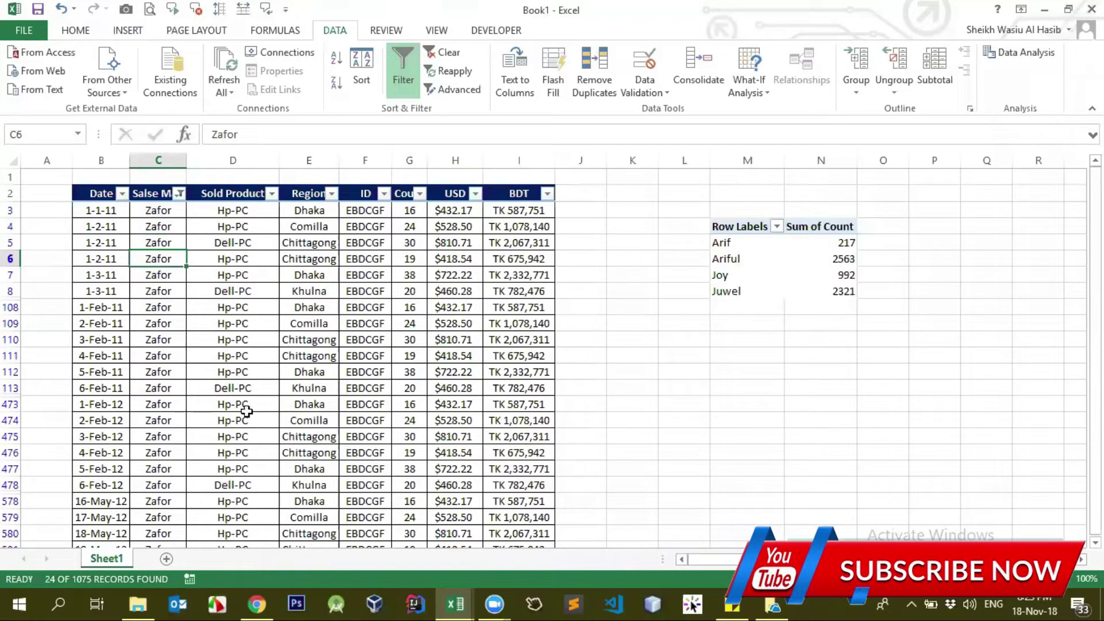
click(323, 331)
click(309, 199)
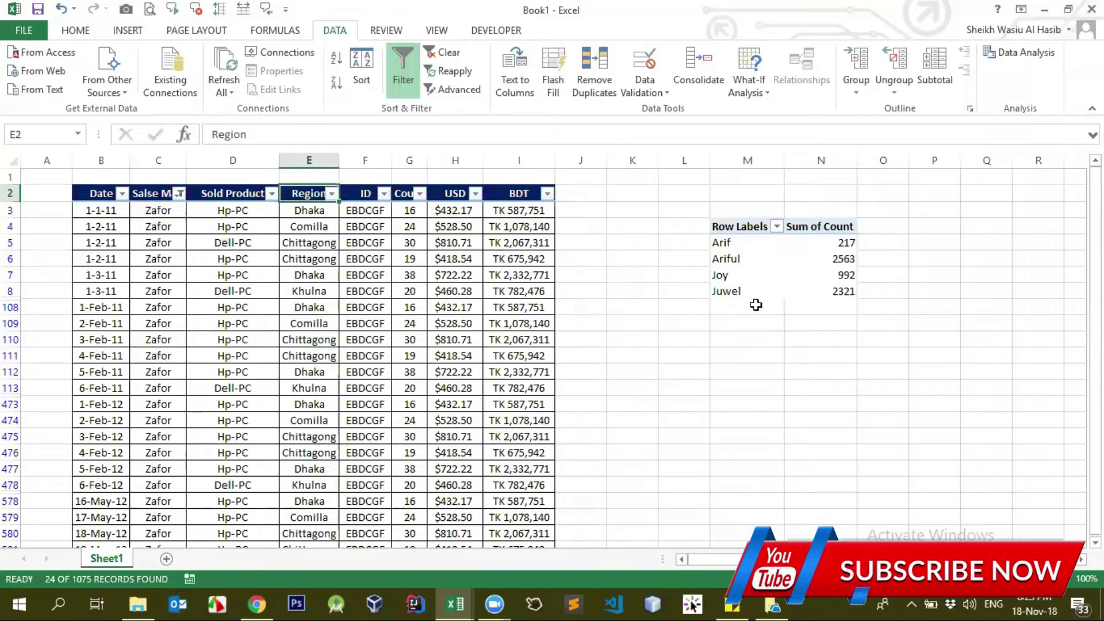
click(358, 194)
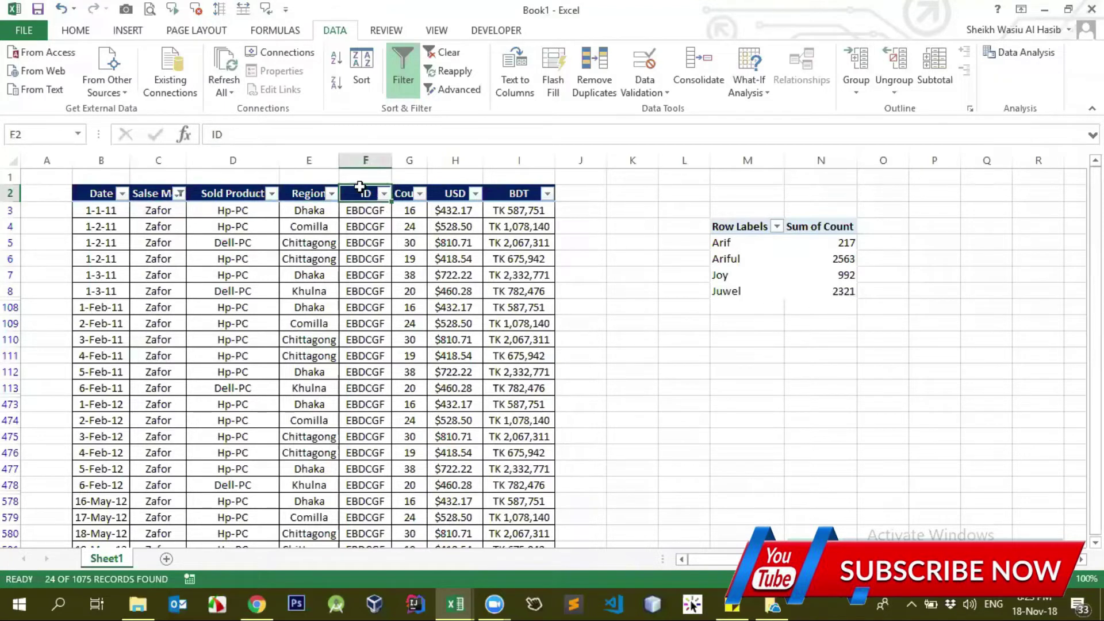
click(404, 71)
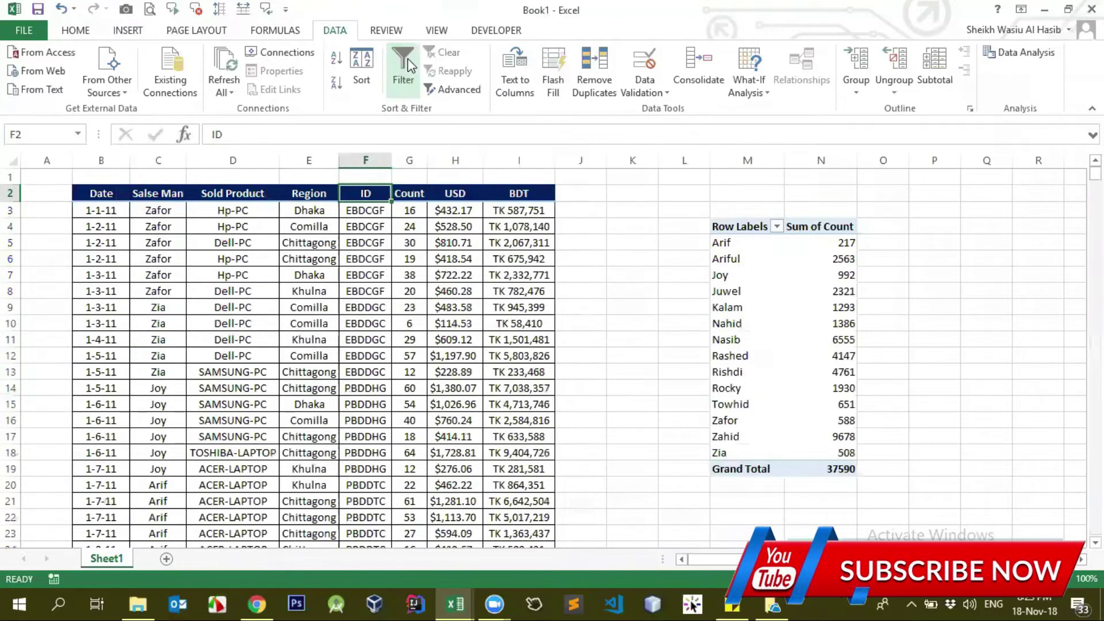
Step: Select pivot value cells to bring up the Salse Man / Sum of Count field list, checking USD and Count values
click(816, 291)
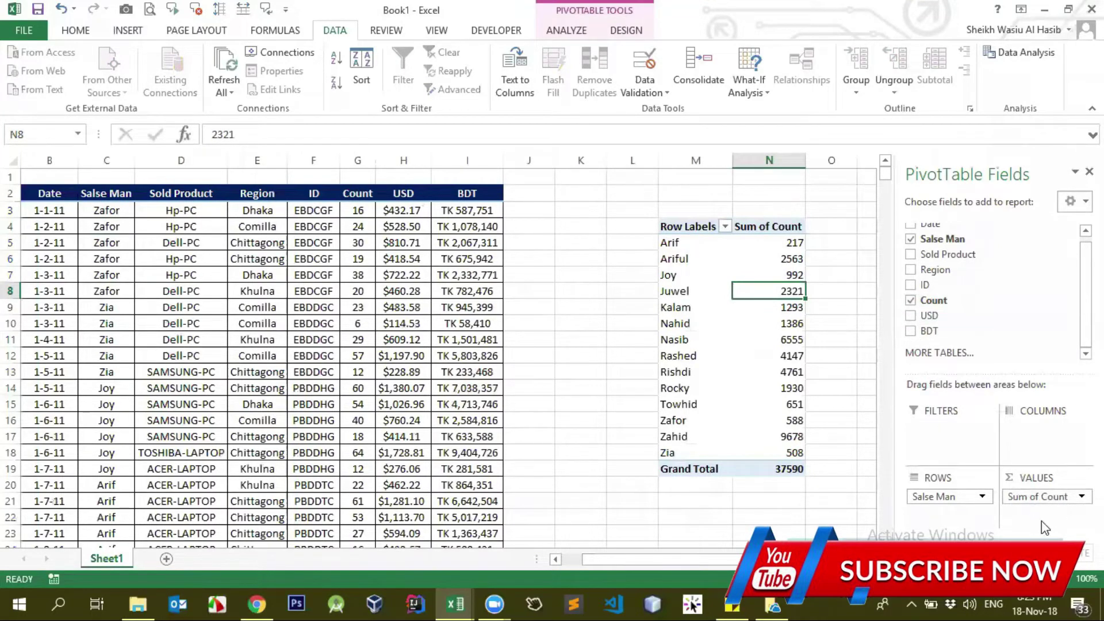
click(405, 160)
drag(401, 226, 397, 374)
click(401, 275)
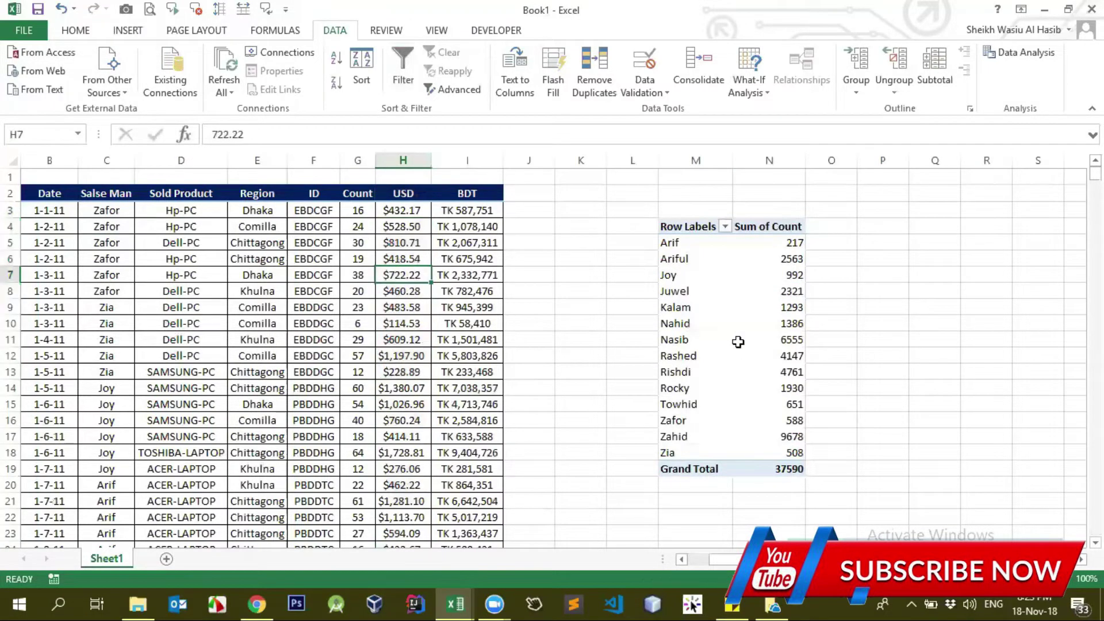
click(742, 339)
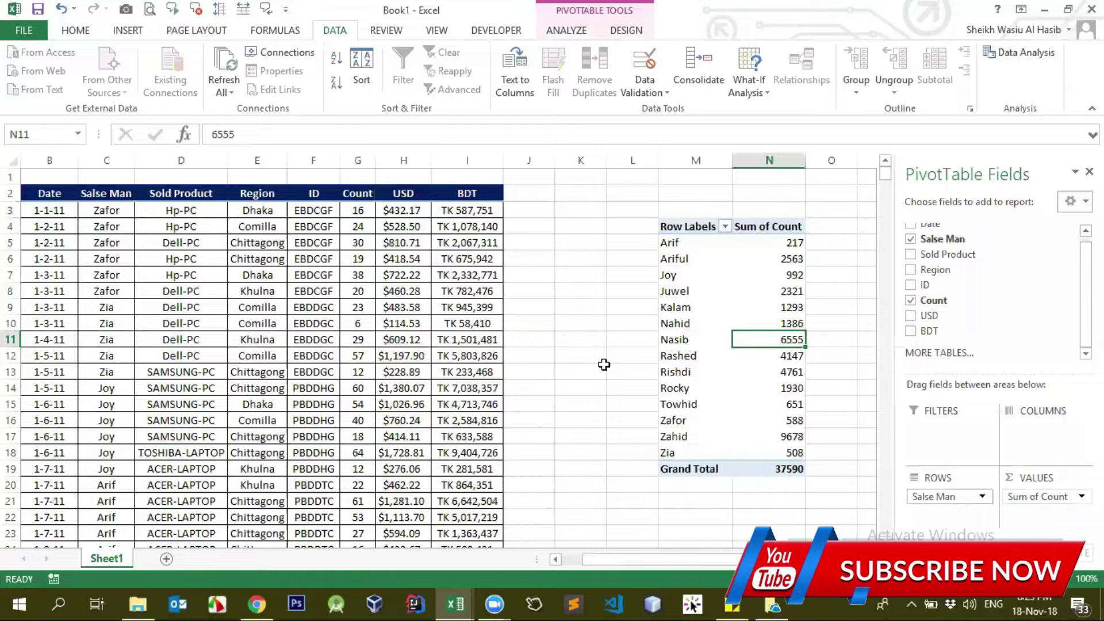
drag(357, 210, 364, 362)
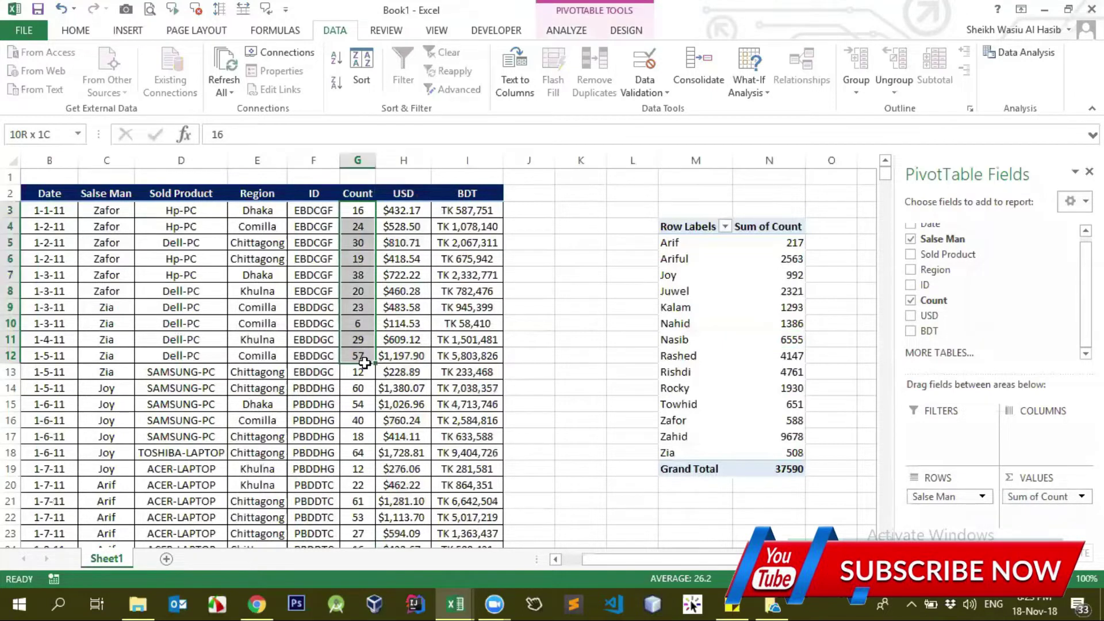
click(747, 321)
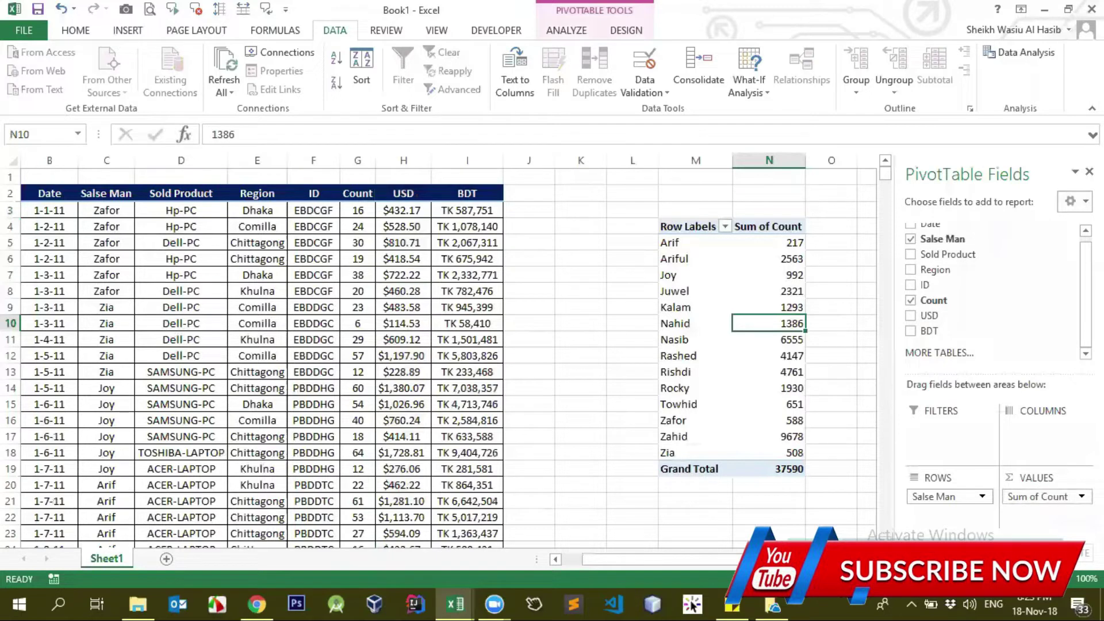
Step: Change the Count field's summary to Average in Value Field Settings
click(1057, 496)
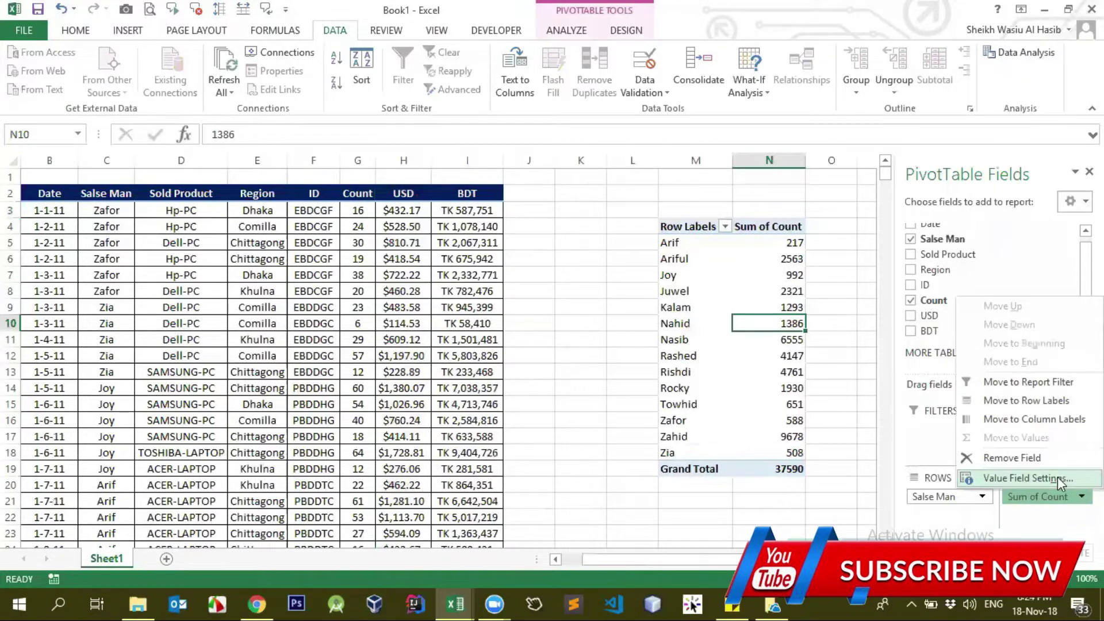
click(1027, 477)
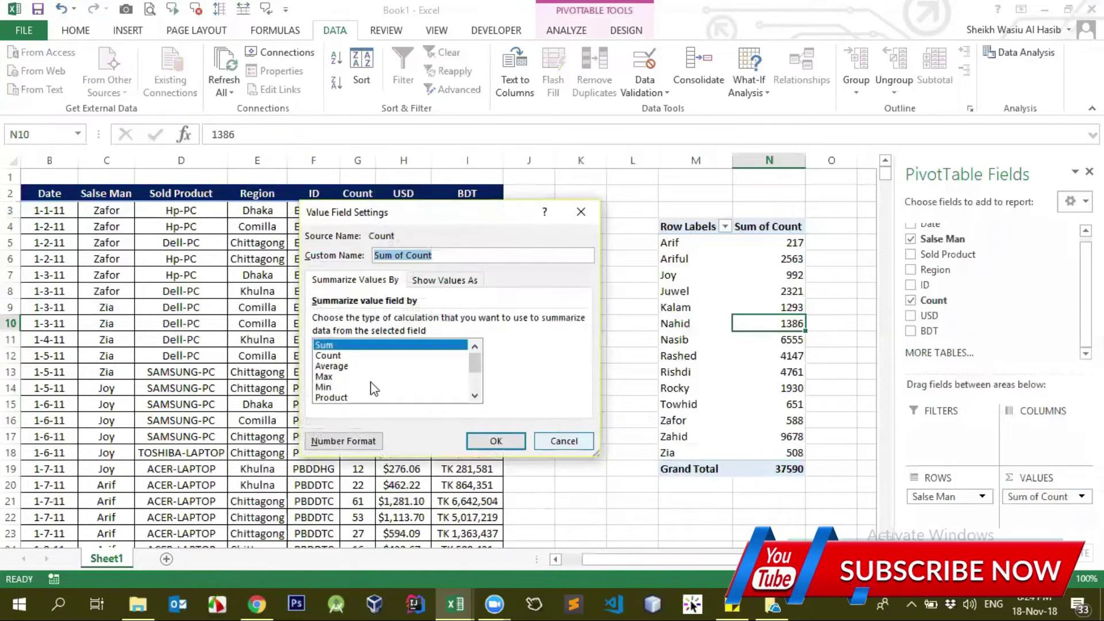
click(331, 376)
click(329, 366)
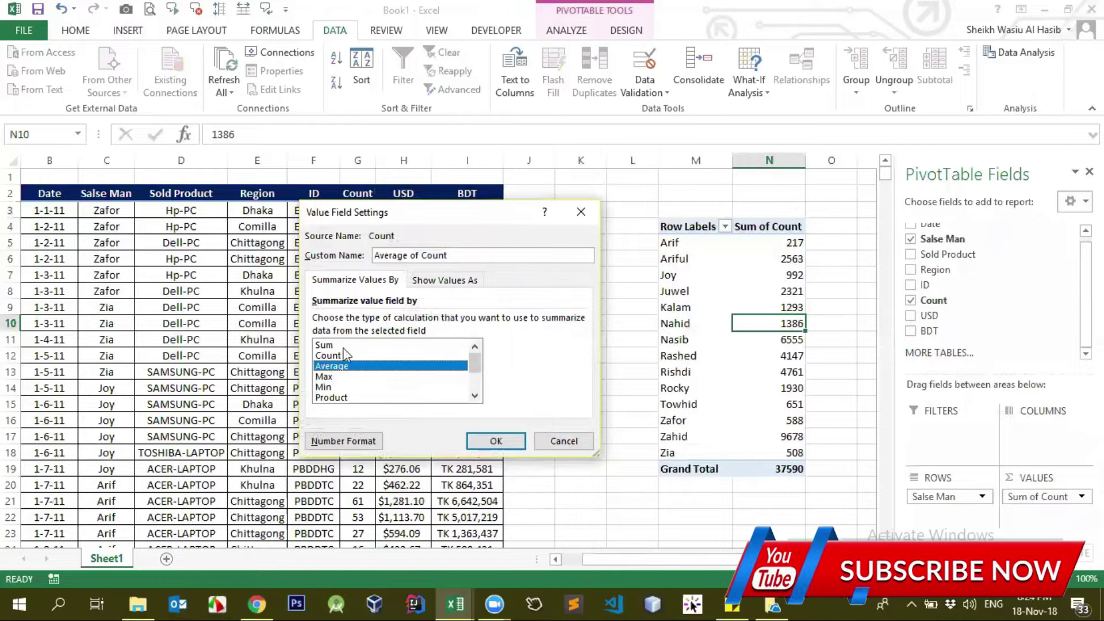
click(331, 346)
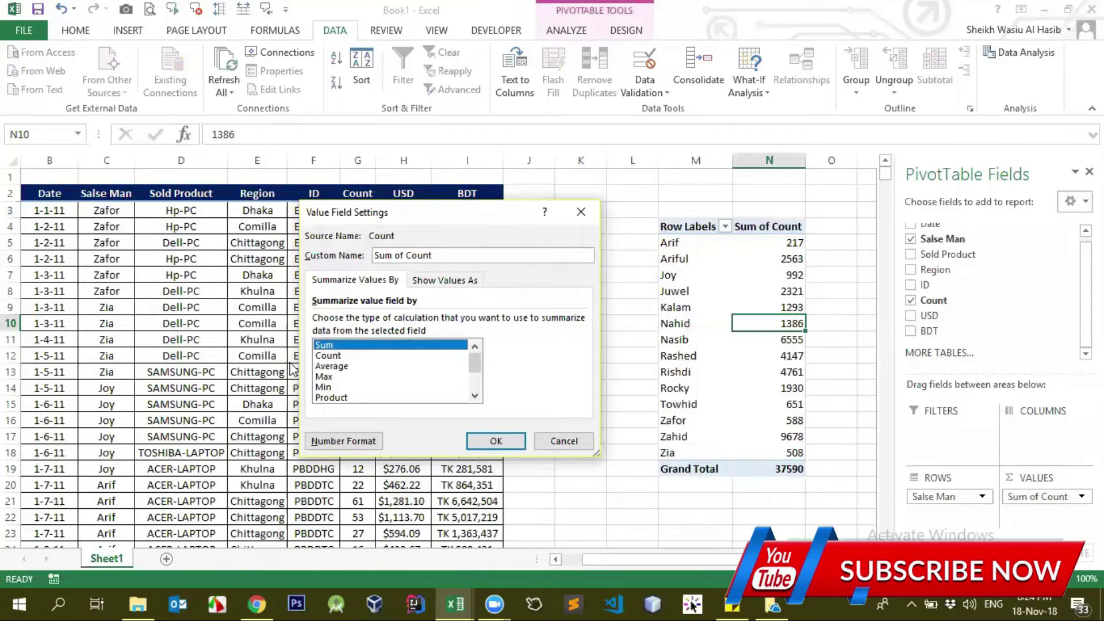
click(345, 366)
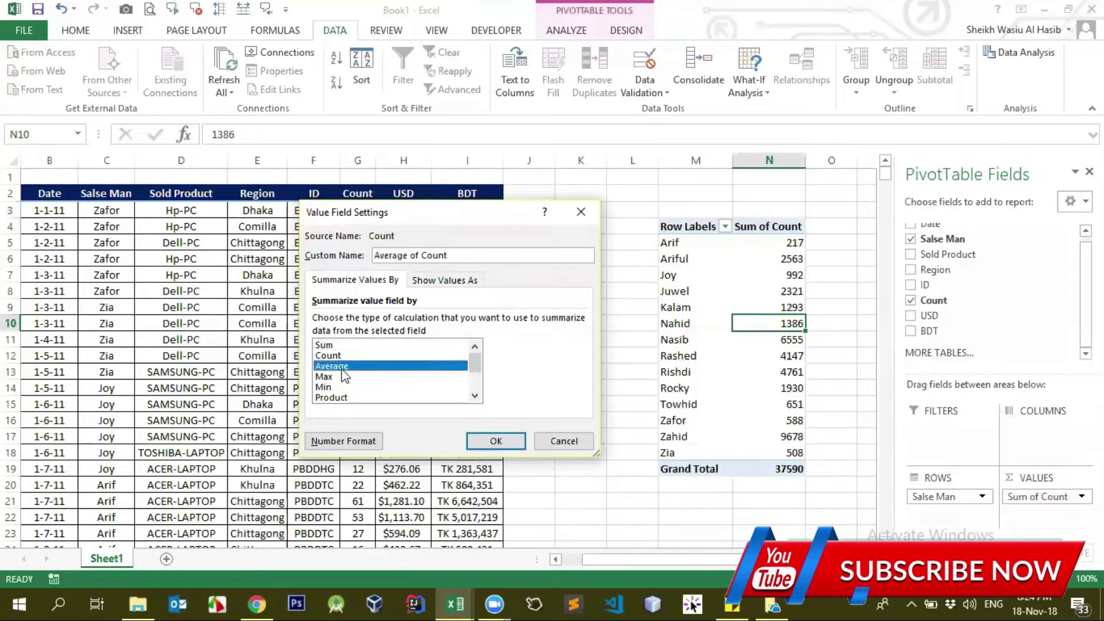
click(493, 441)
Step: Round the pivot's average values to whole numbers with Decrease Decimal
click(787, 240)
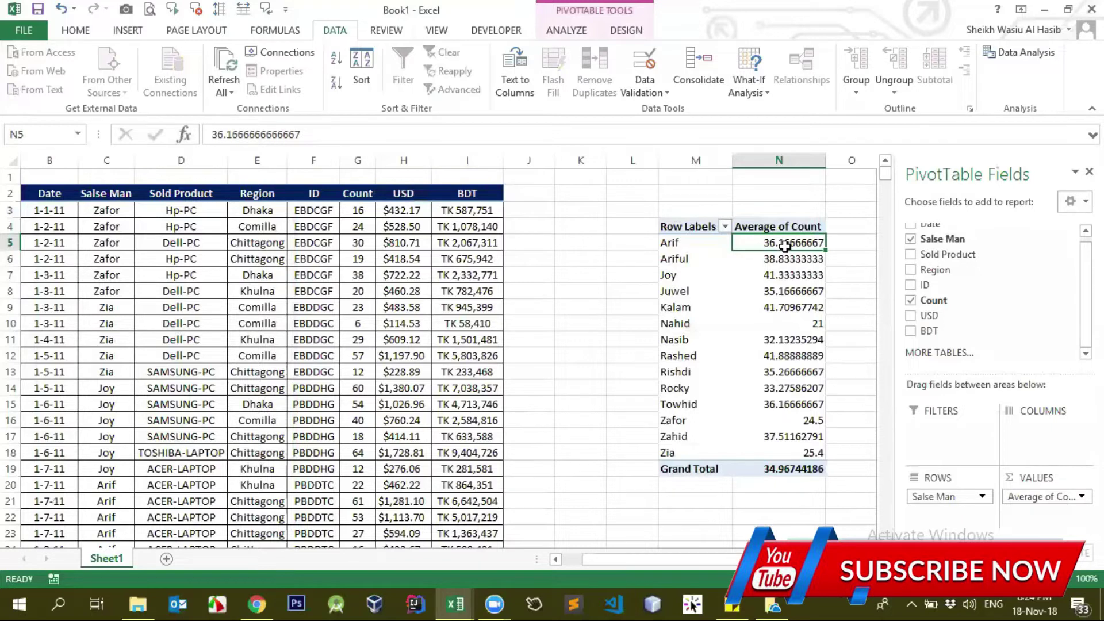
drag(788, 243, 792, 468)
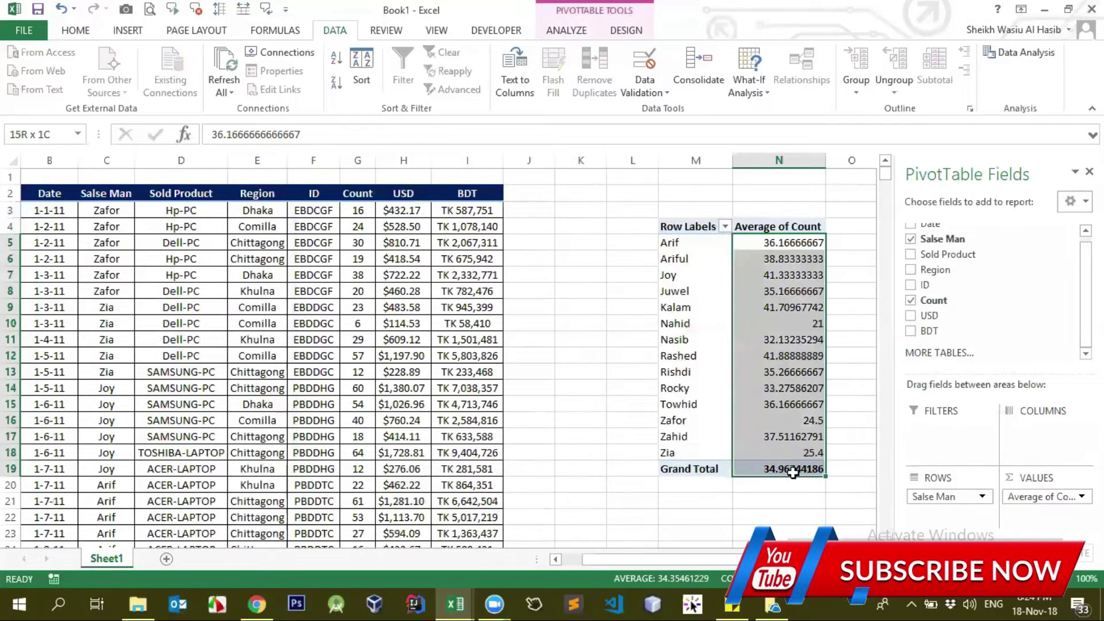
click(85, 34)
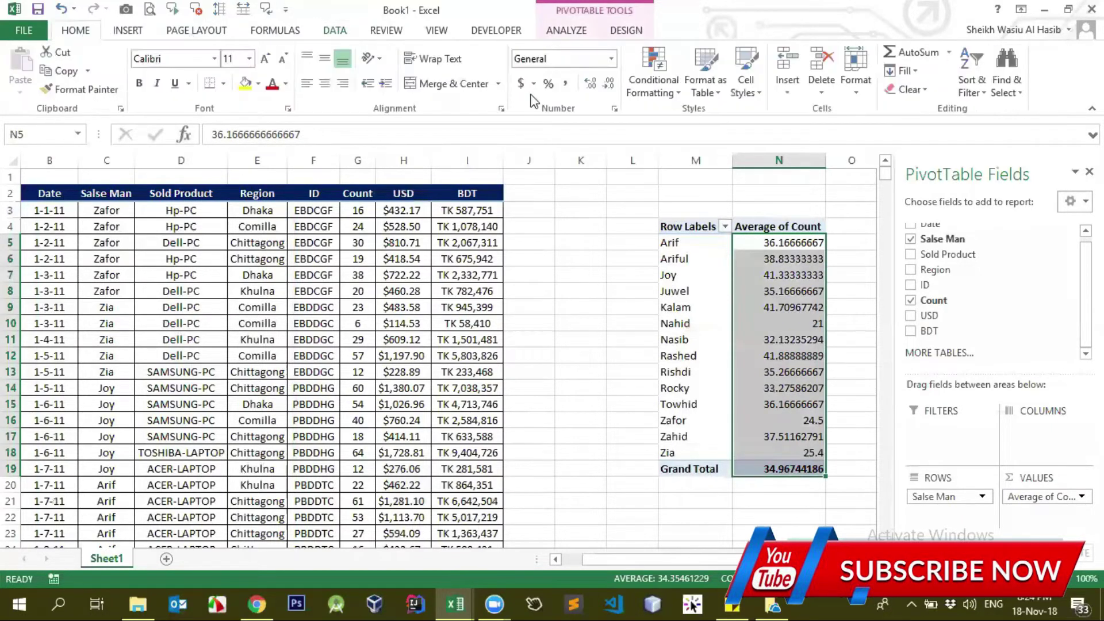
click(610, 86)
double_click(611, 86)
double_click(610, 86)
double_click(610, 86)
click(610, 86)
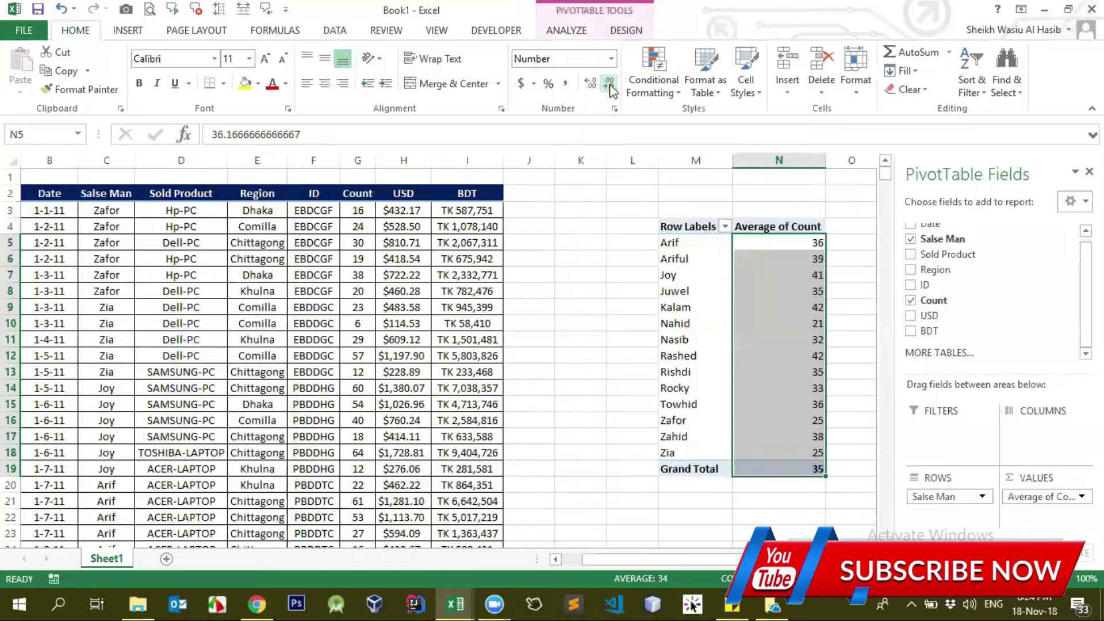
Step: Switch the Average of Count summary to Count, giving record counts totalling 1075
click(752, 414)
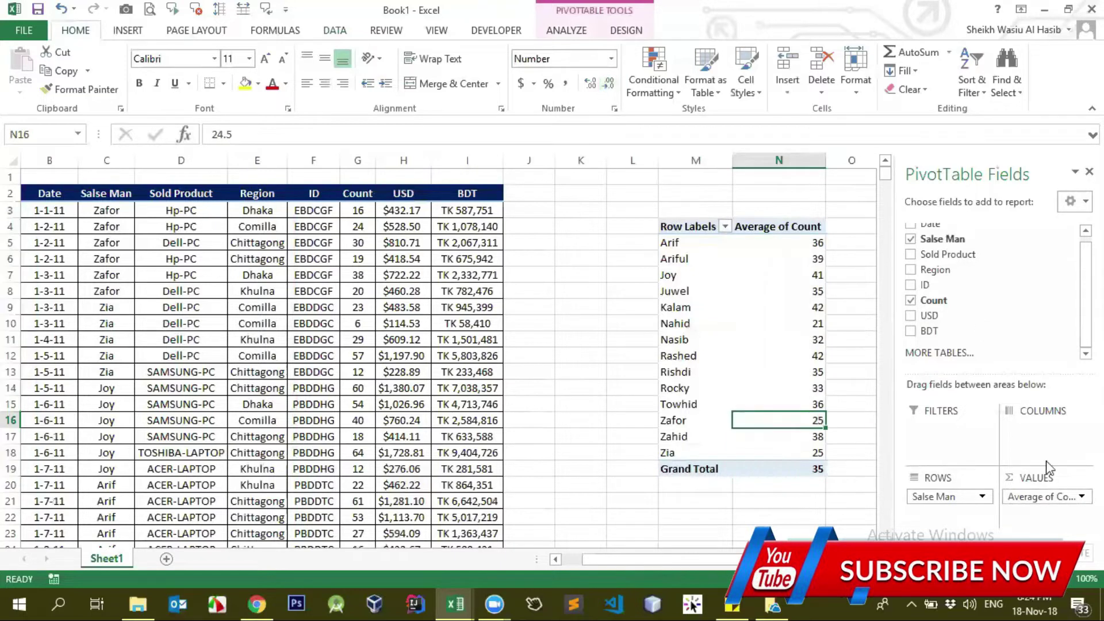
click(1063, 495)
click(1068, 482)
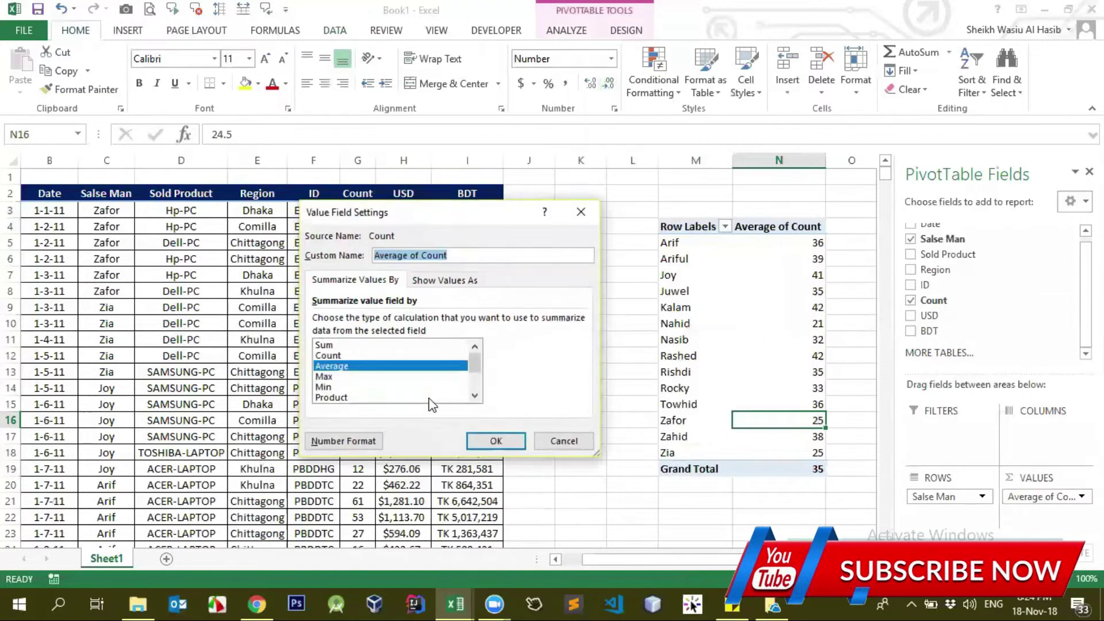
click(325, 355)
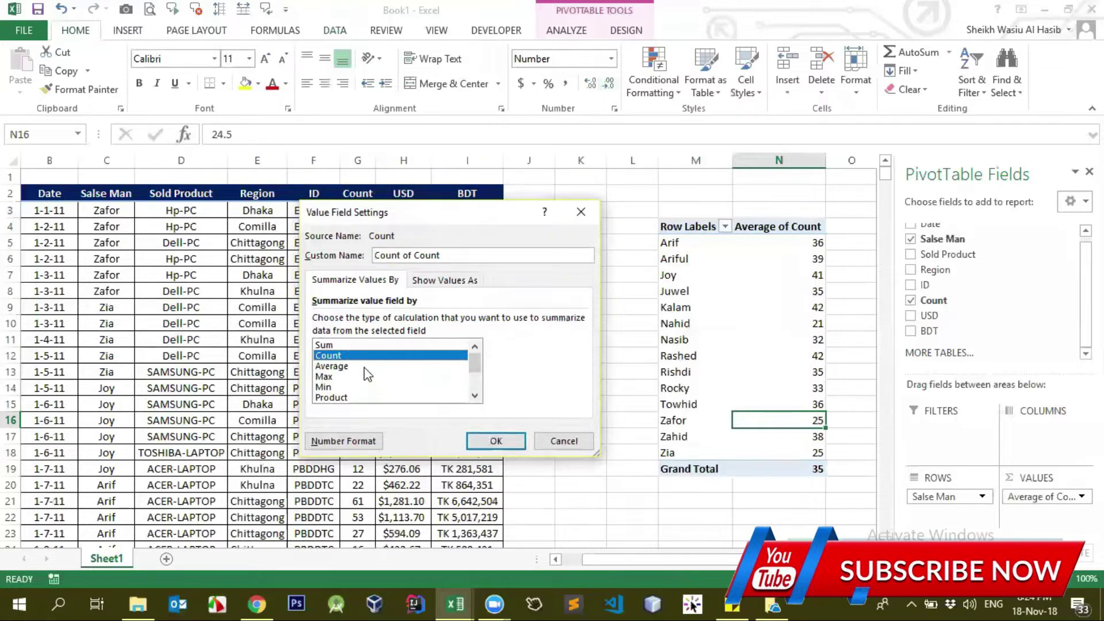
click(482, 441)
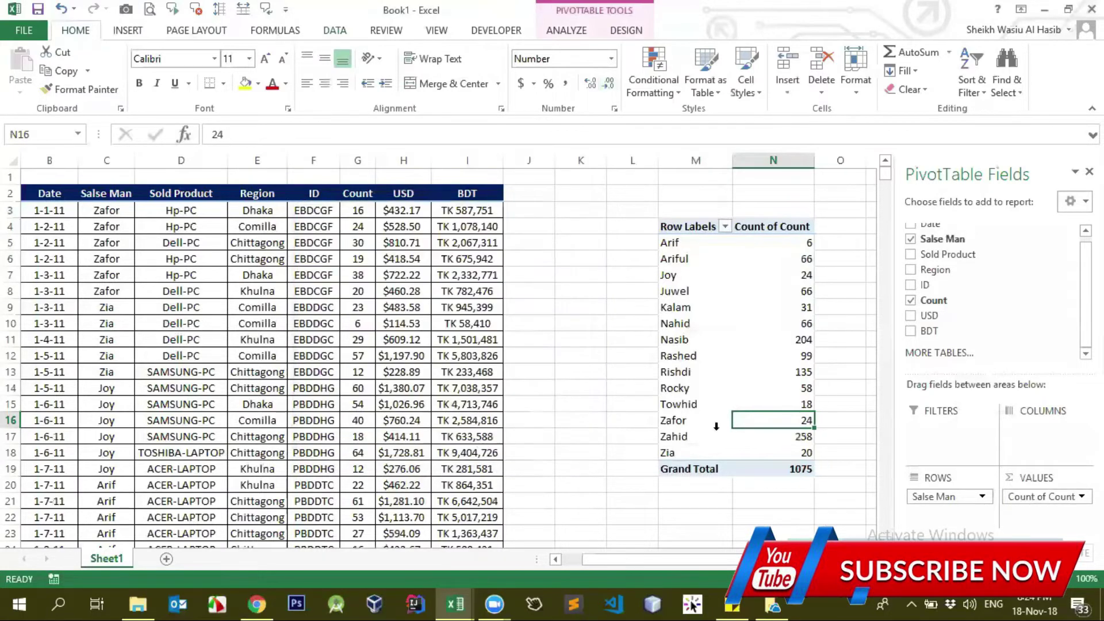
drag(799, 244, 808, 467)
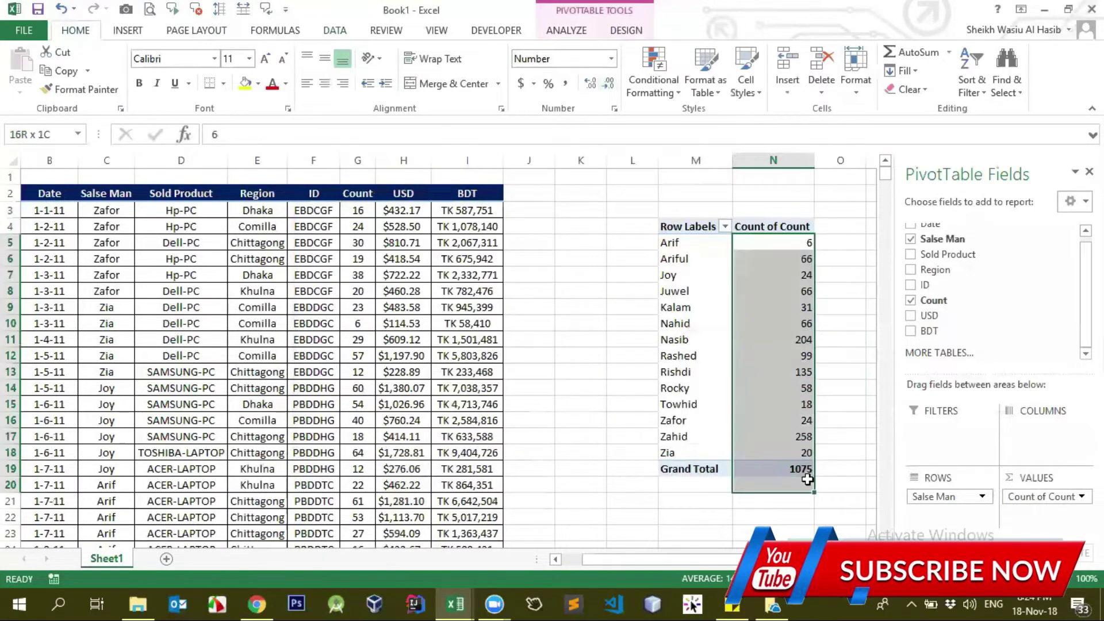
click(1070, 496)
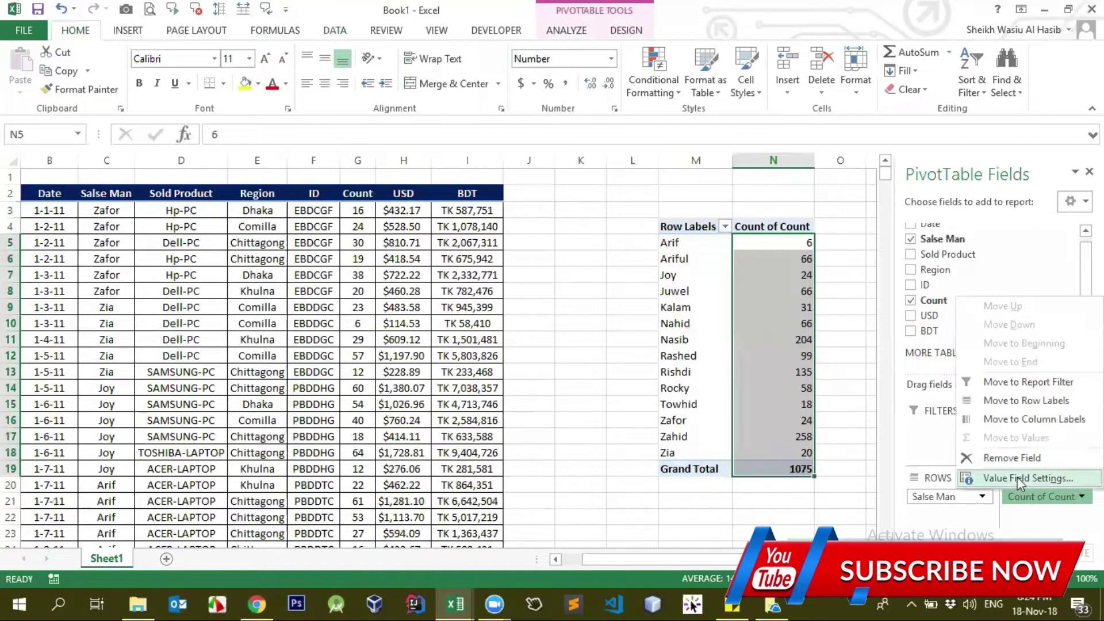
click(409, 299)
click(314, 214)
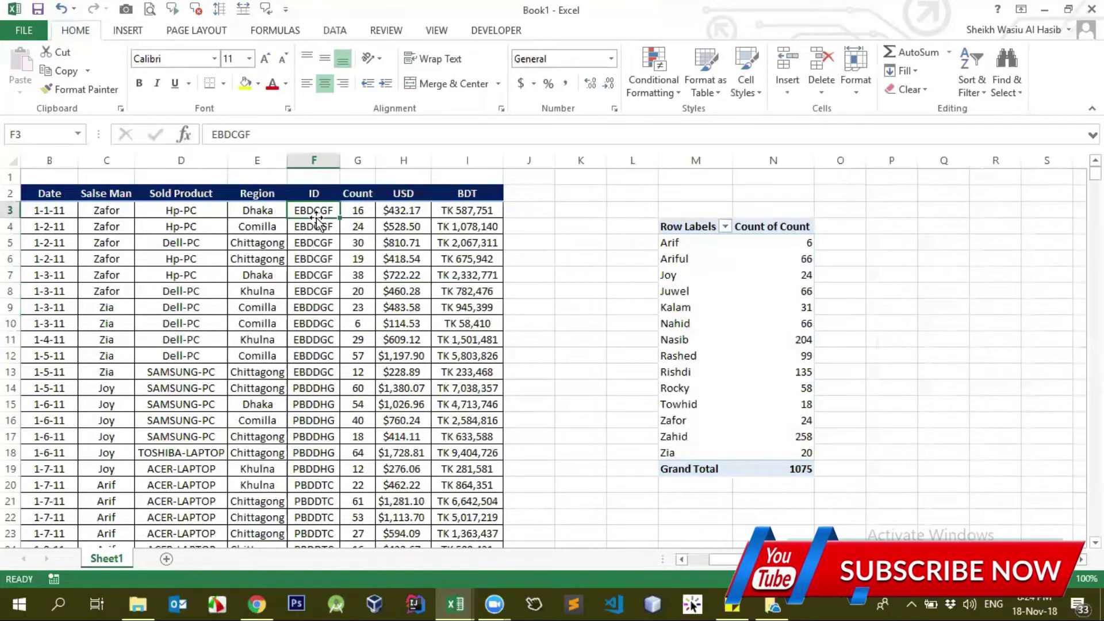
click(768, 339)
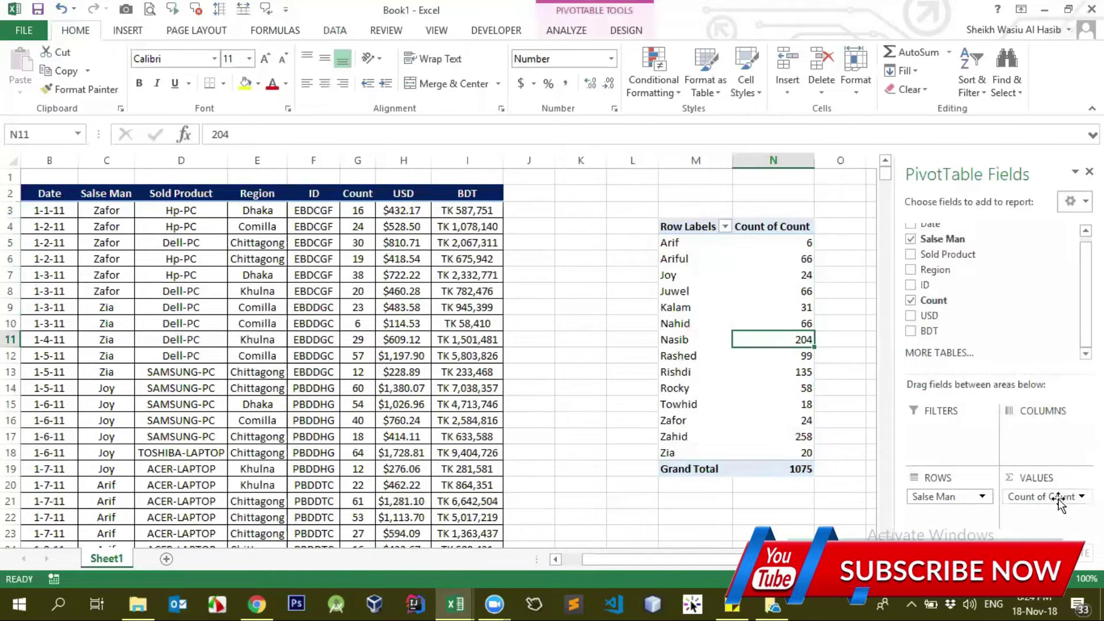
click(1059, 504)
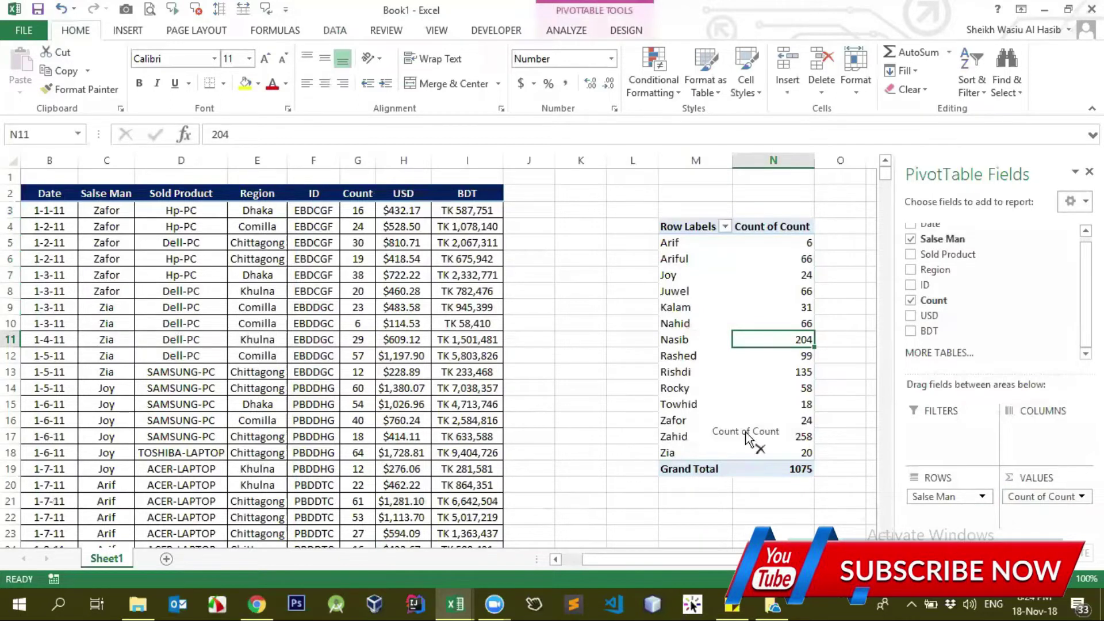
mouse_move(1060, 505)
mouse_down()
mouse_move(898, 287)
mouse_move(917, 301)
mouse_up()
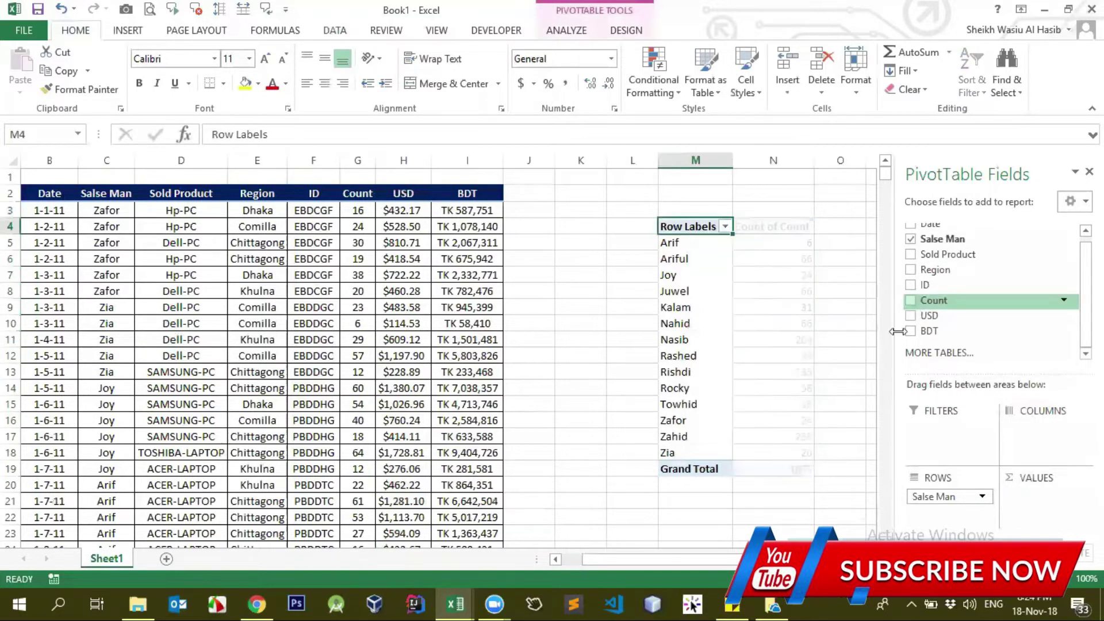
click(699, 279)
click(257, 259)
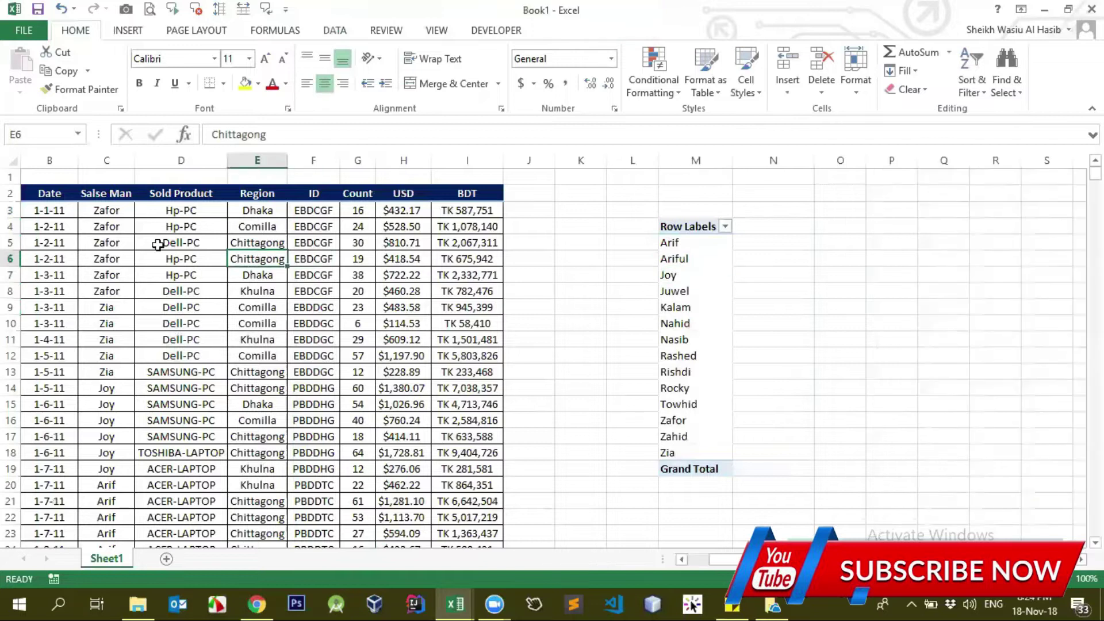
click(242, 211)
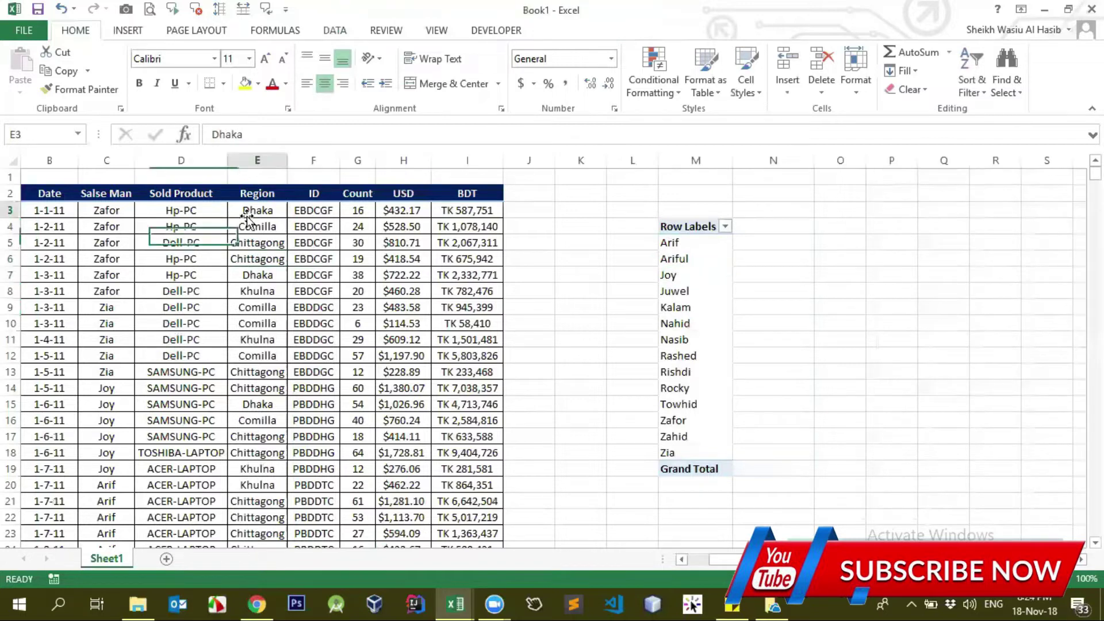
click(666, 276)
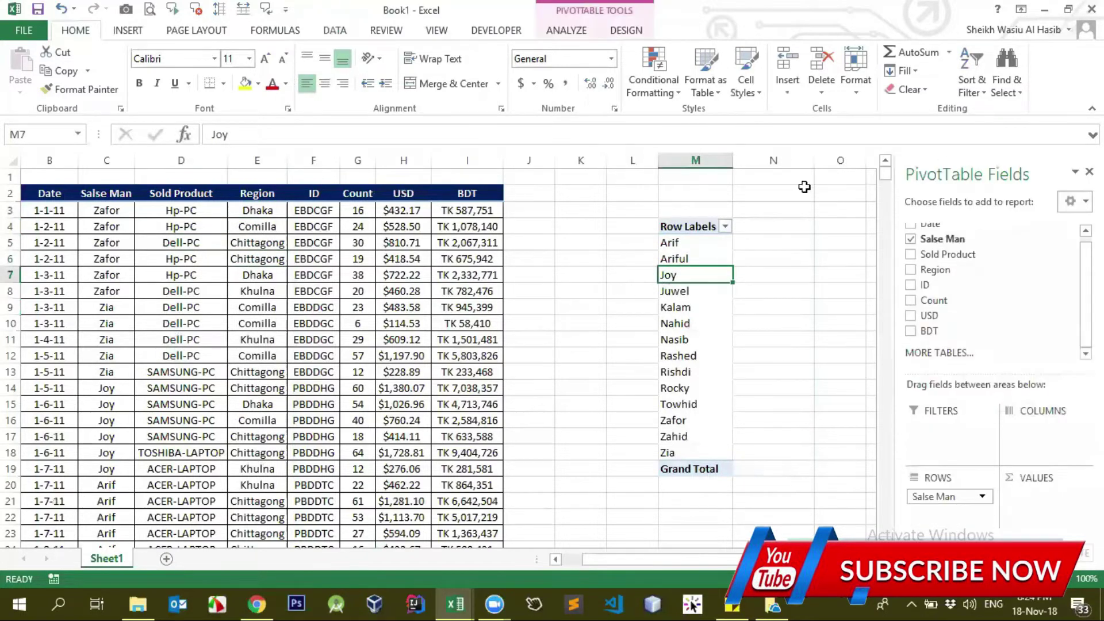
drag(762, 224, 922, 226)
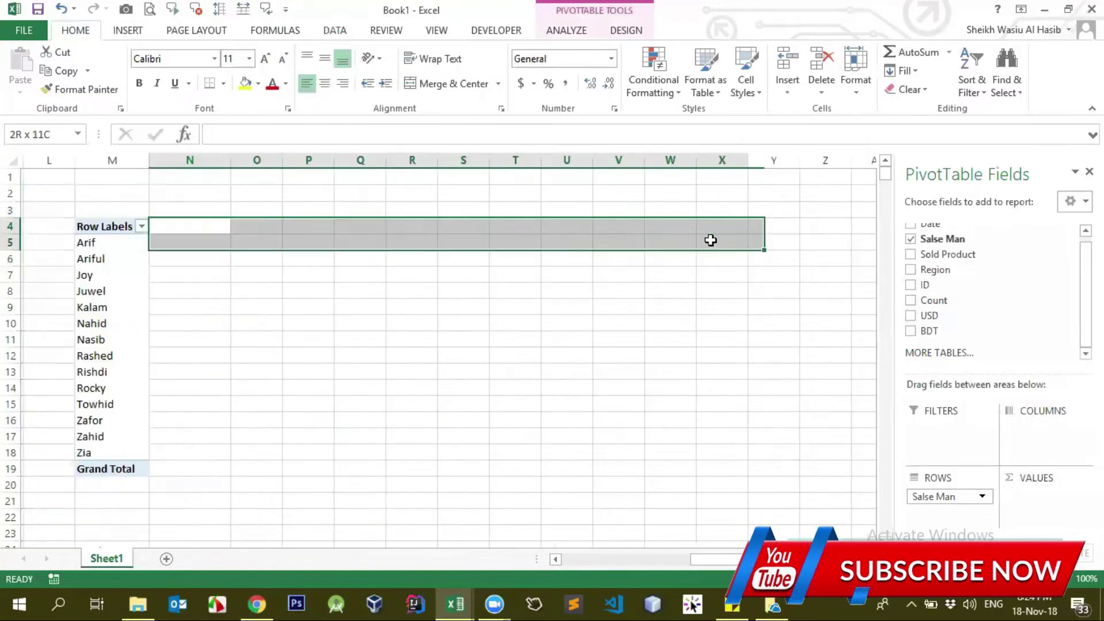
drag(918, 232, 457, 226)
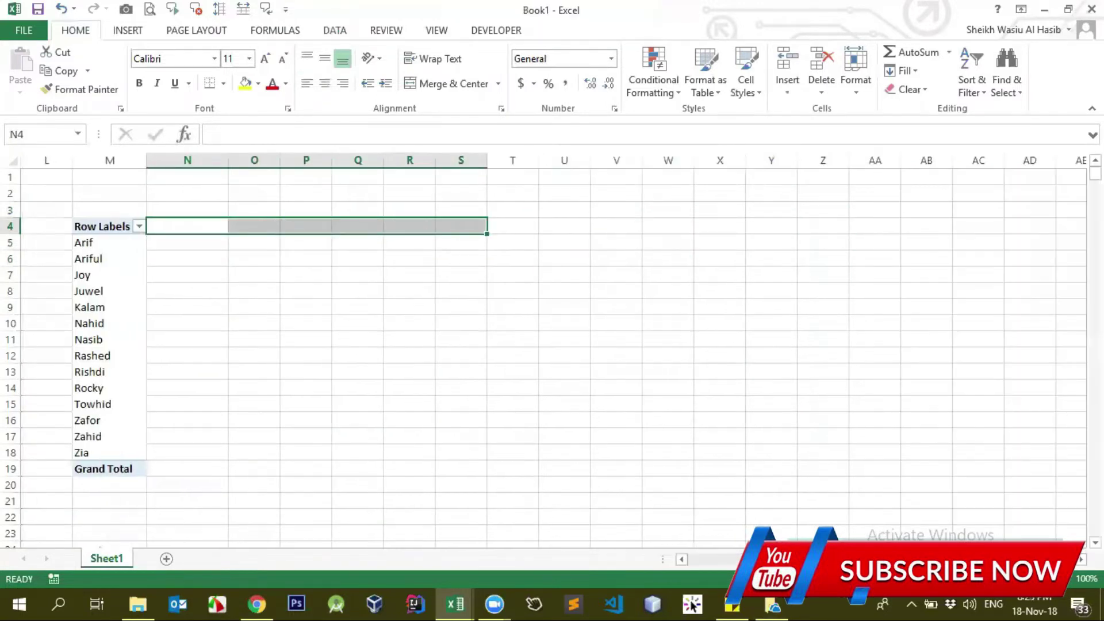
scroll(320, 254, left, 6)
click(409, 210)
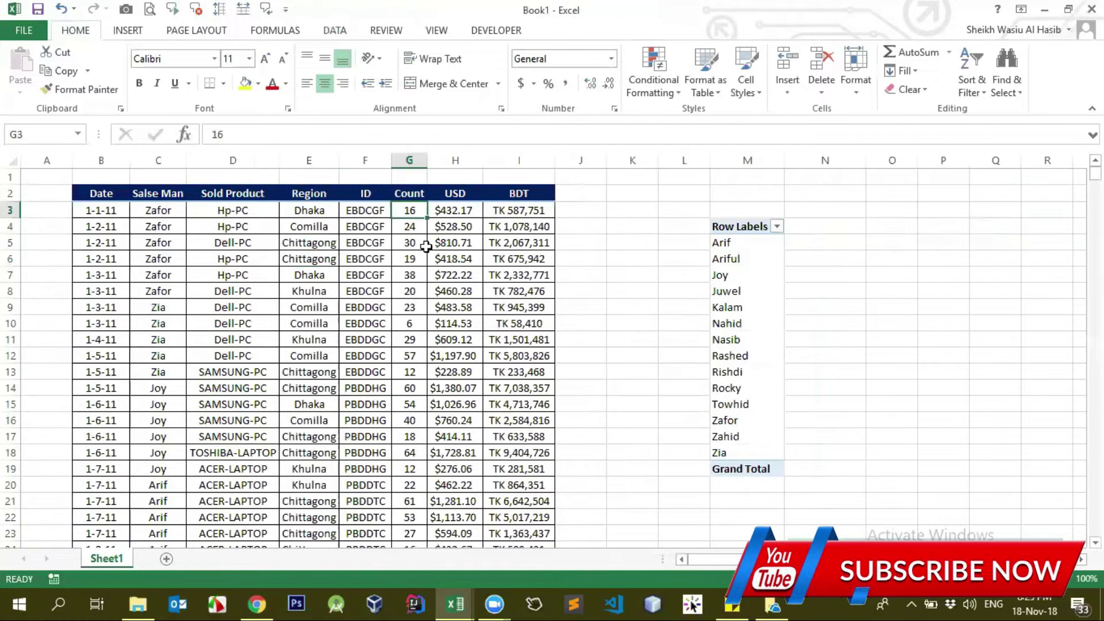
click(773, 281)
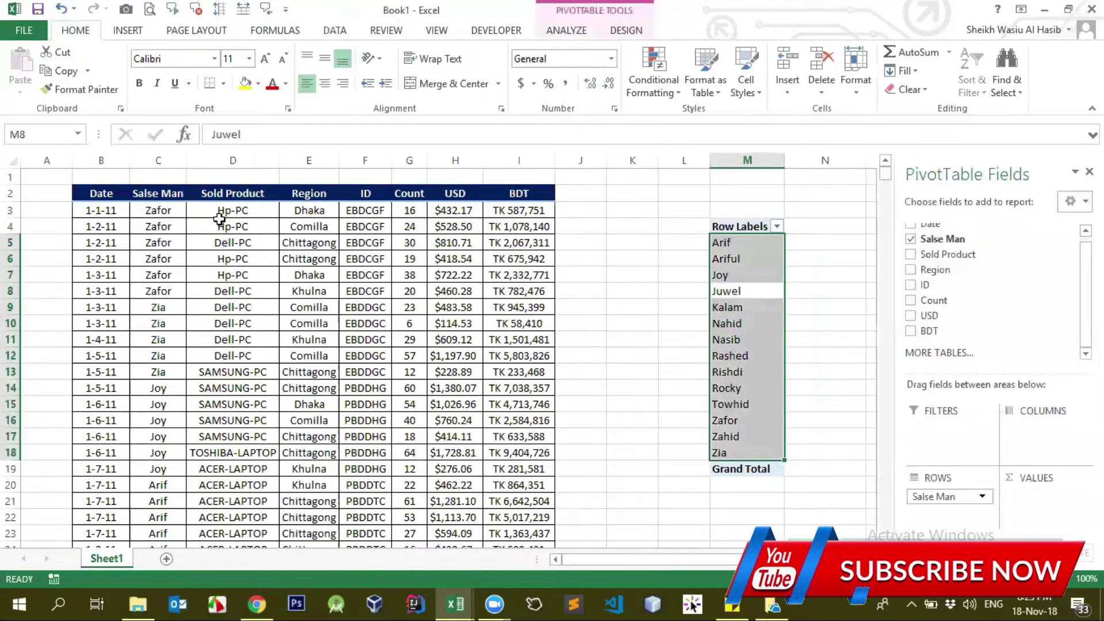
click(230, 226)
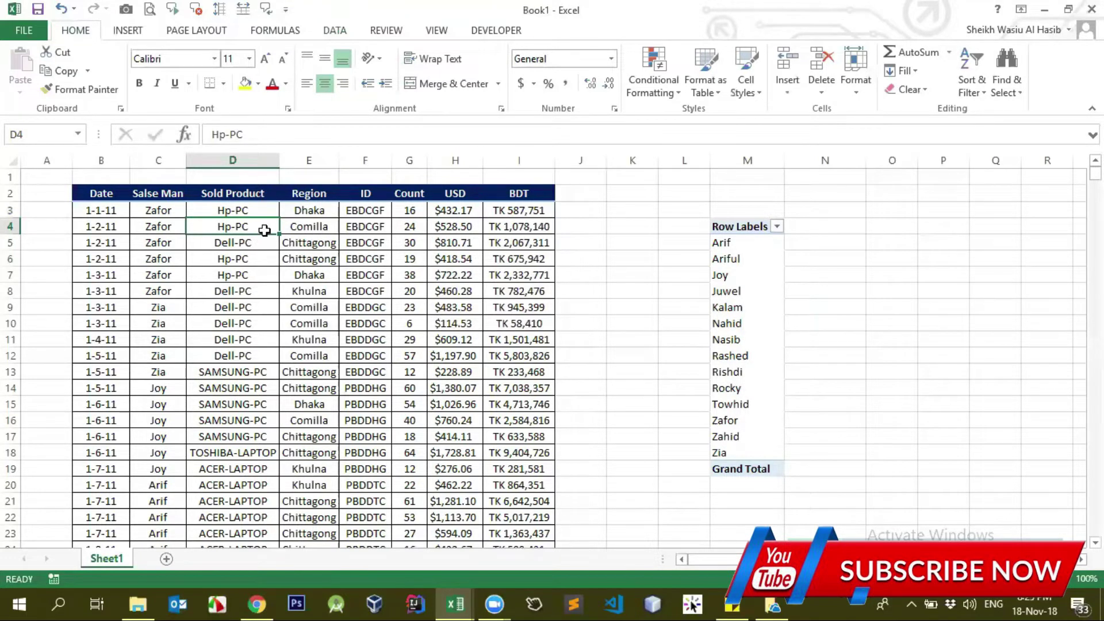
click(729, 275)
scroll(771, 313, right, 1)
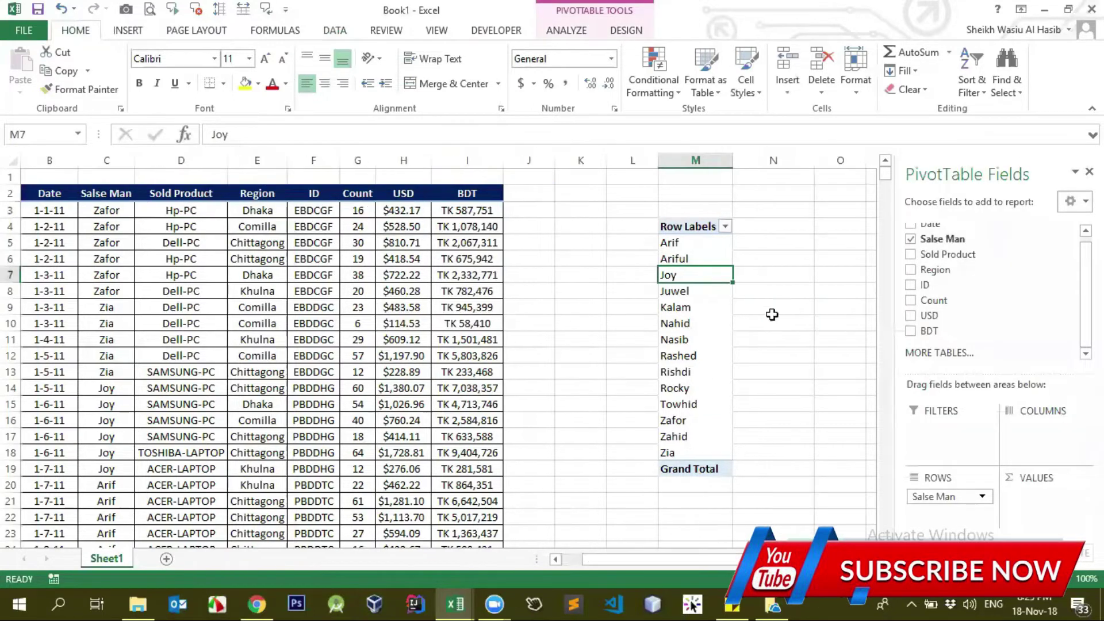
Step: Add Sold Product and move it to Columns, spreading nine products from ACER-LAPTOP to WALTON-Mobile
click(936, 255)
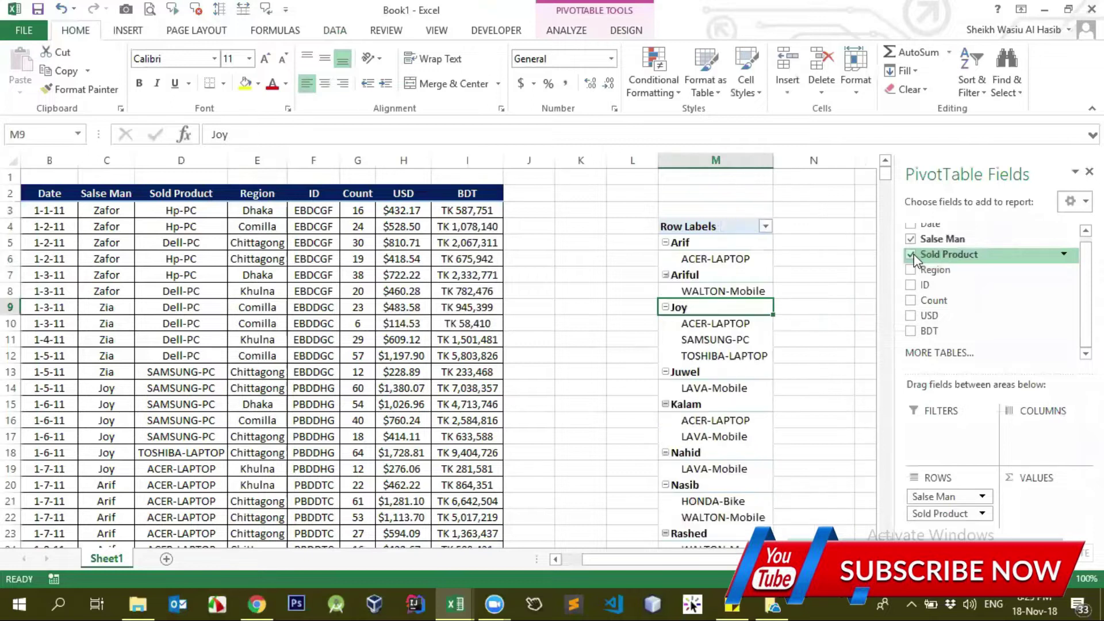
drag(936, 259, 1043, 440)
drag(712, 566, 844, 567)
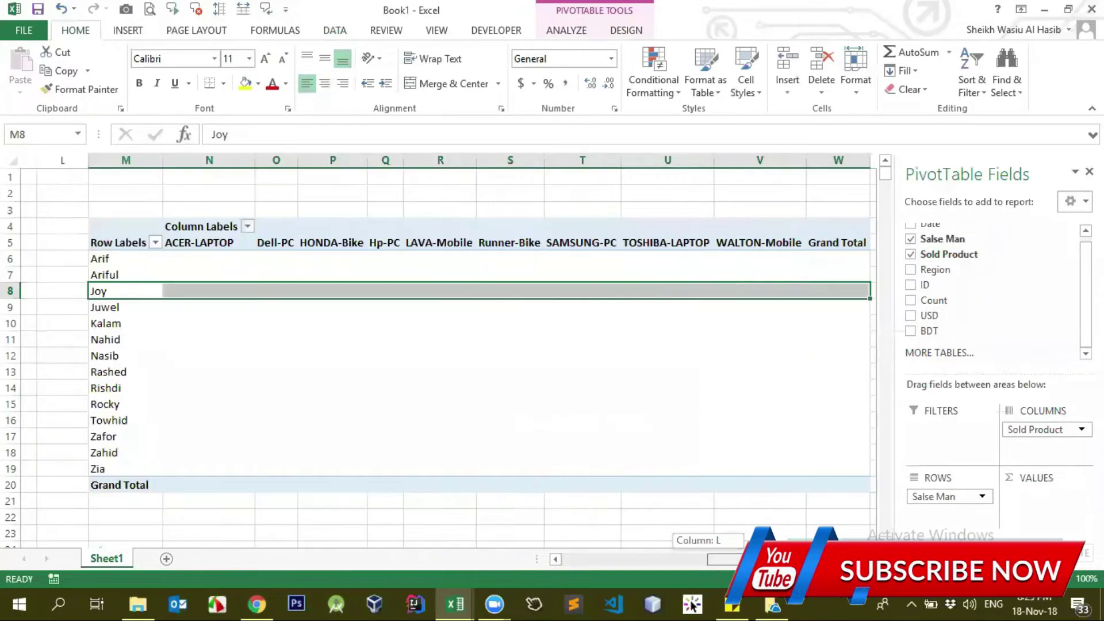
drag(189, 243, 764, 242)
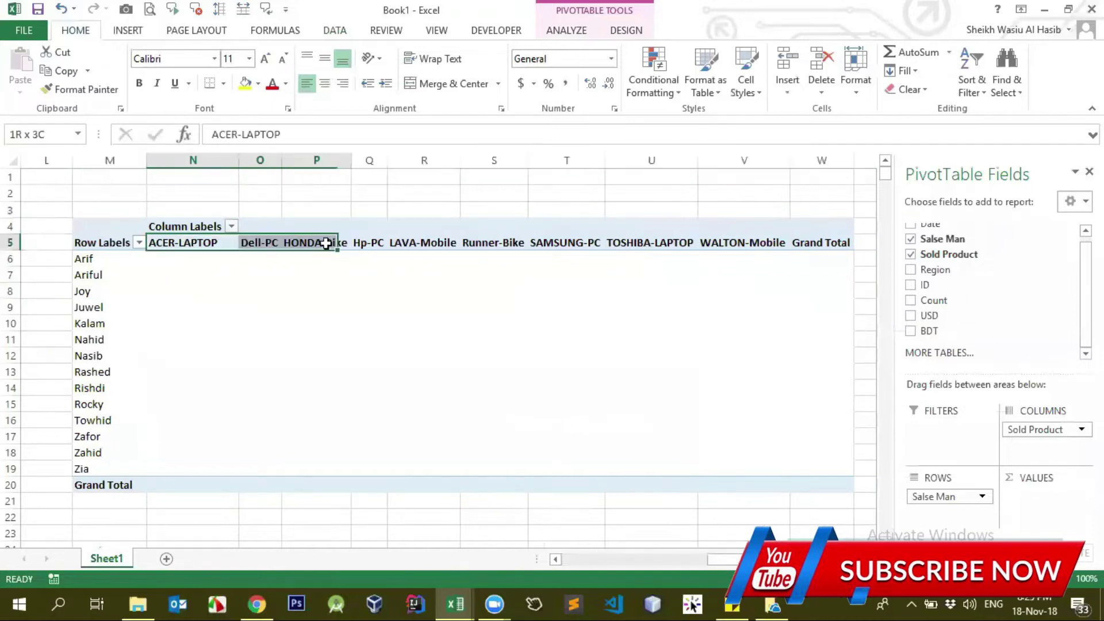
click(694, 563)
click(232, 193)
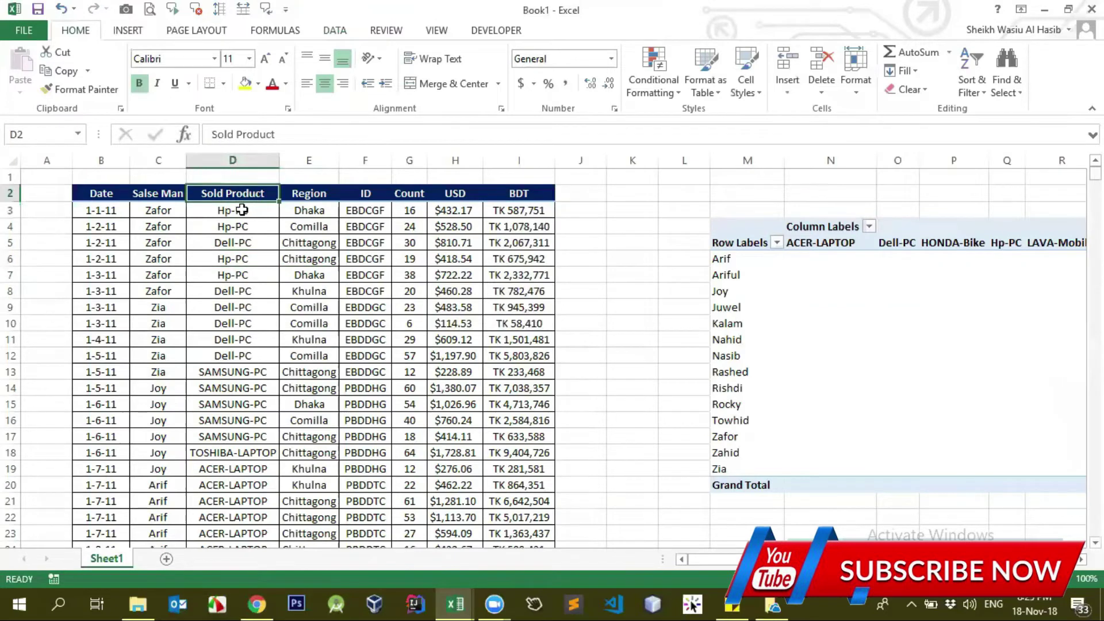
drag(241, 209, 233, 421)
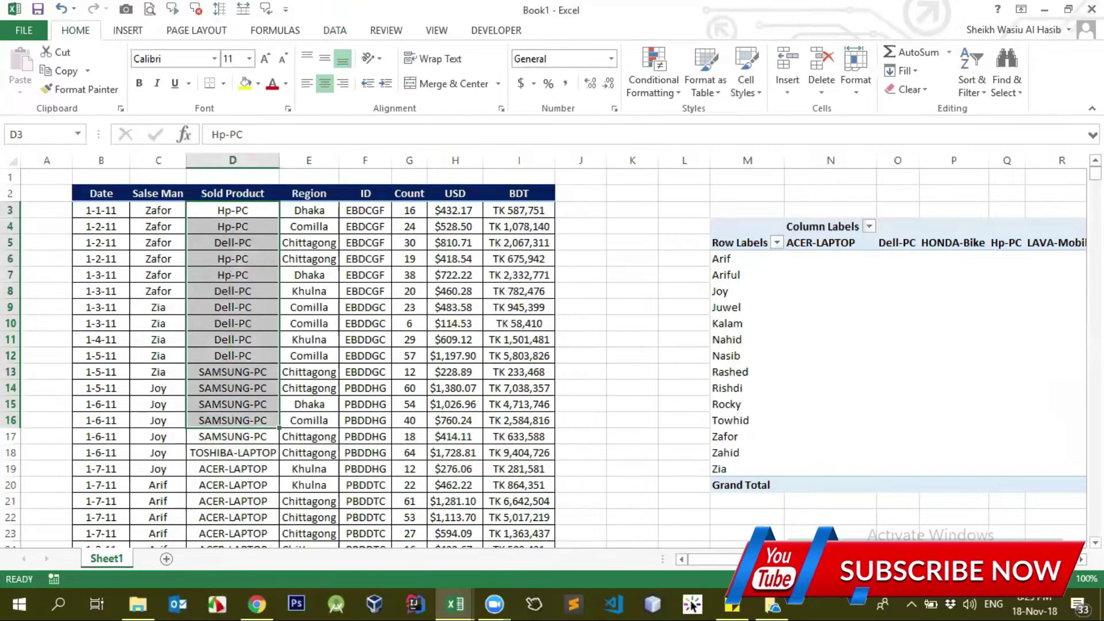
drag(713, 559, 747, 559)
click(566, 295)
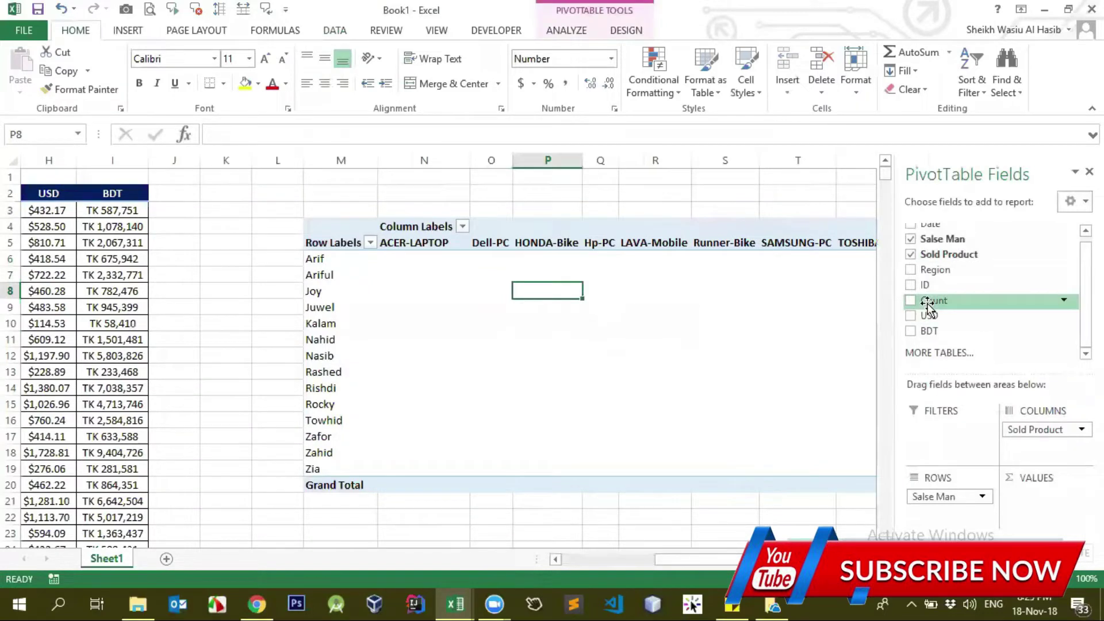
drag(728, 558, 567, 559)
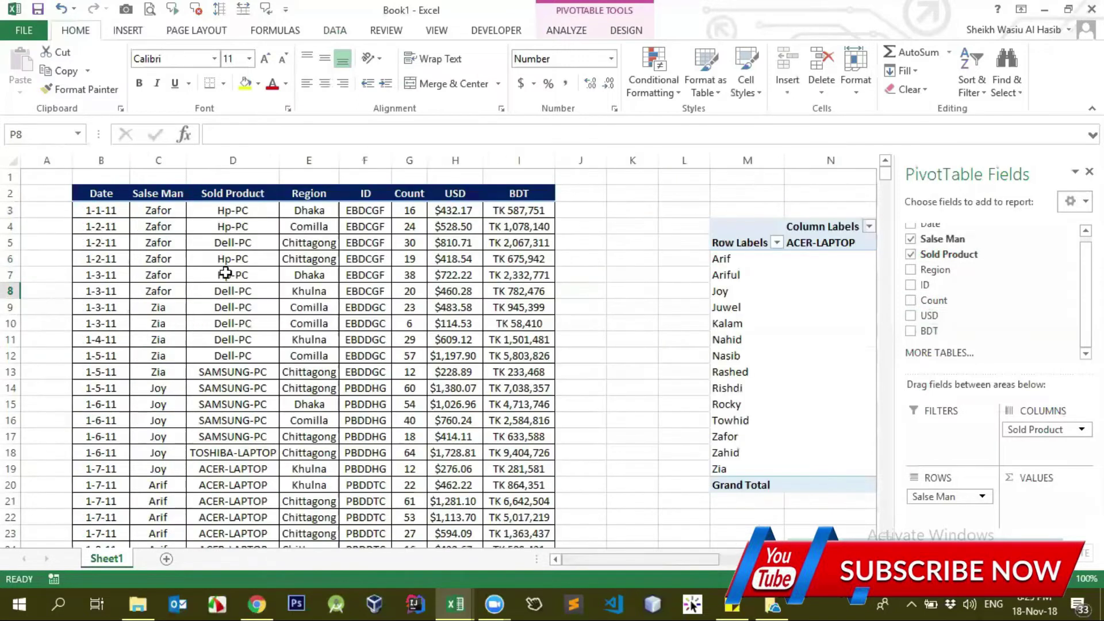
click(143, 209)
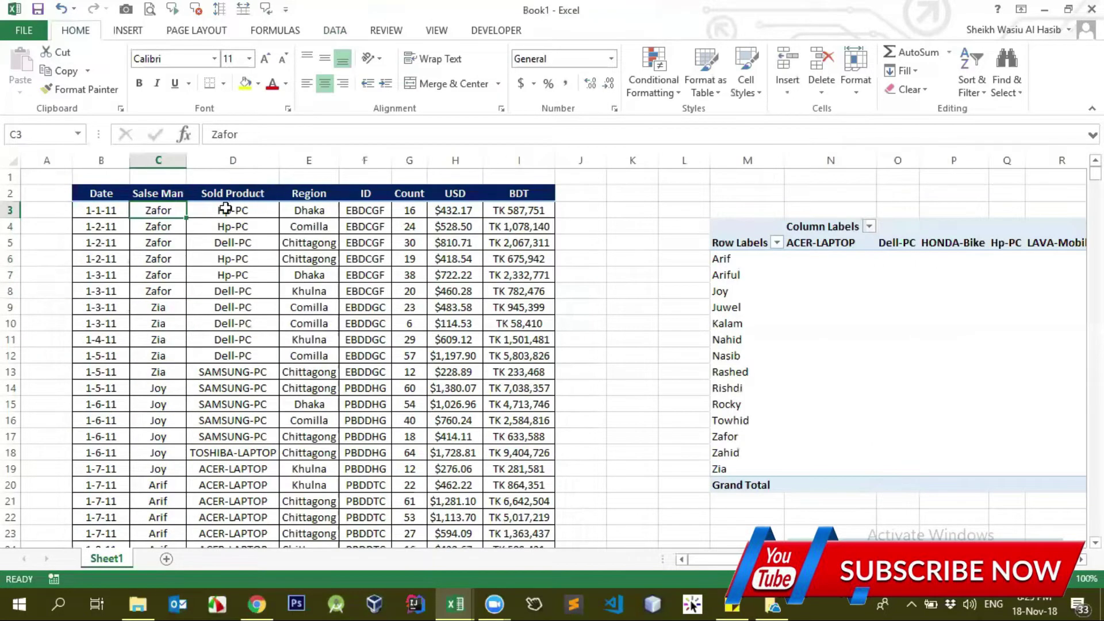
click(226, 208)
click(415, 214)
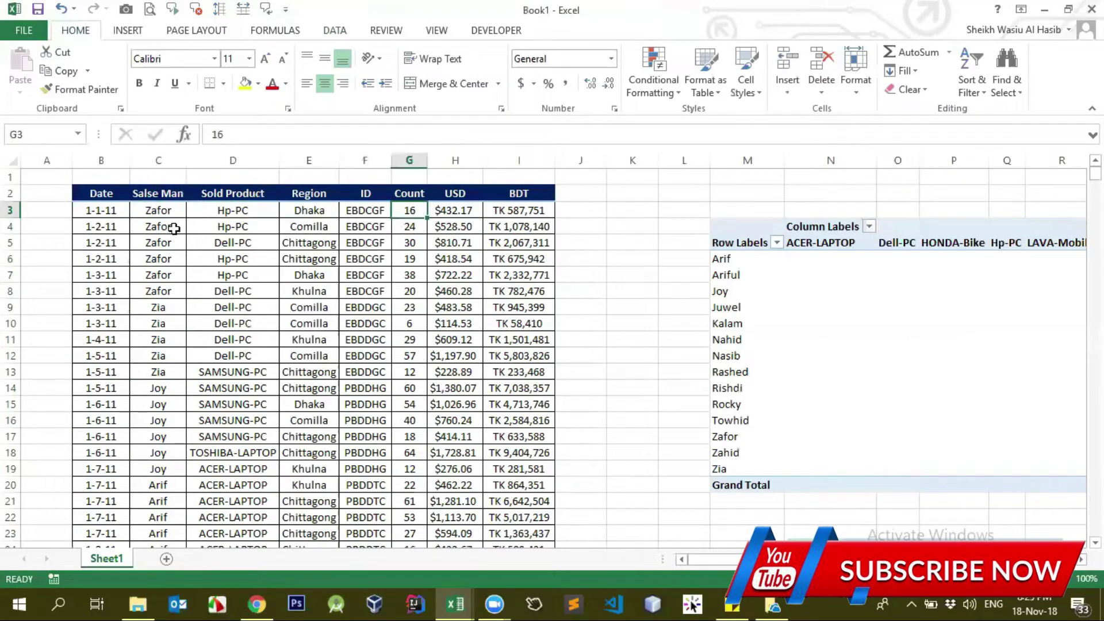
click(172, 228)
click(240, 228)
click(414, 226)
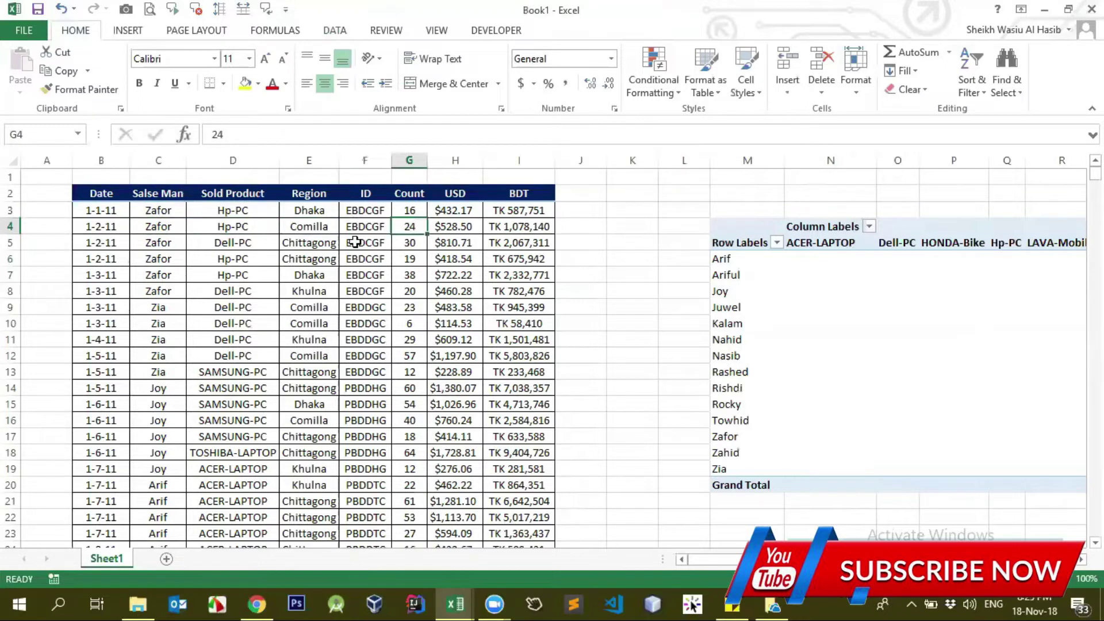
click(143, 264)
click(249, 242)
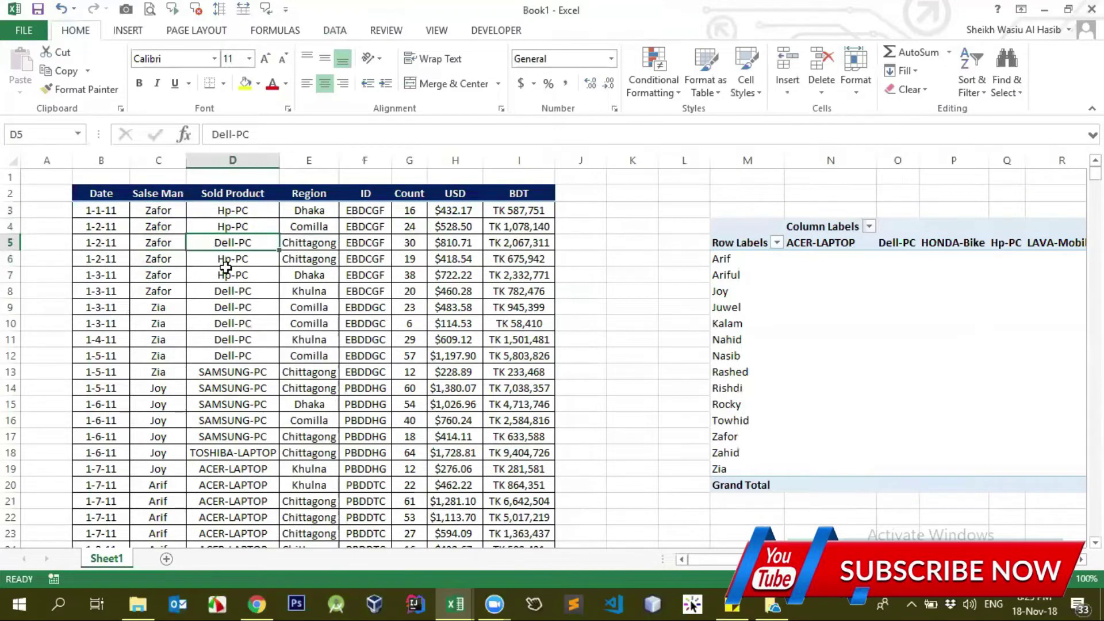
click(225, 257)
click(222, 277)
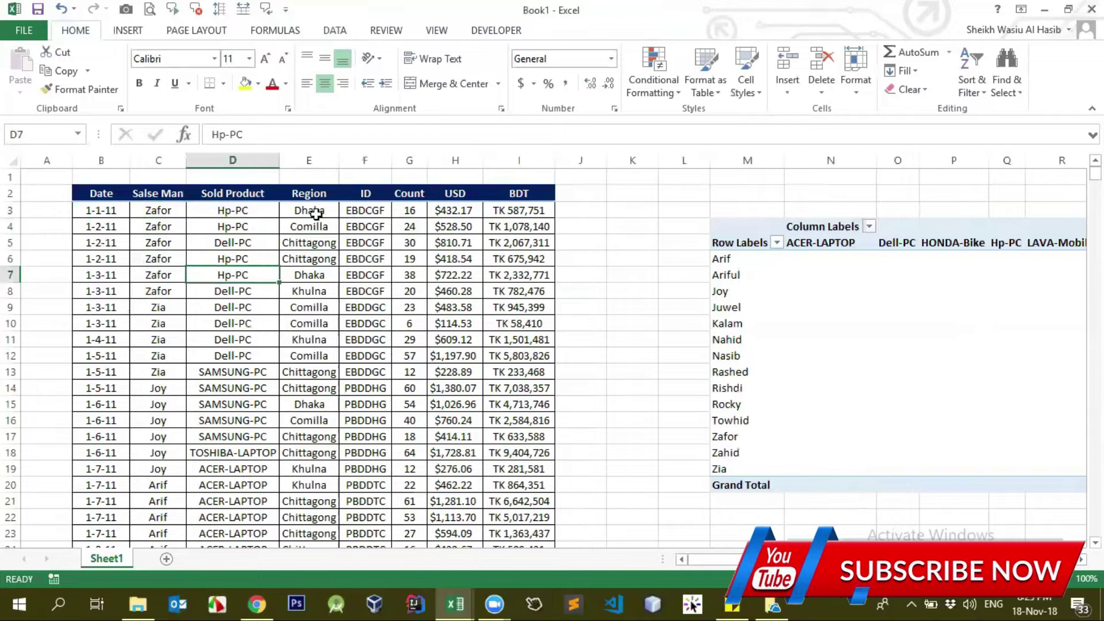
click(311, 210)
click(311, 256)
click(308, 226)
click(308, 272)
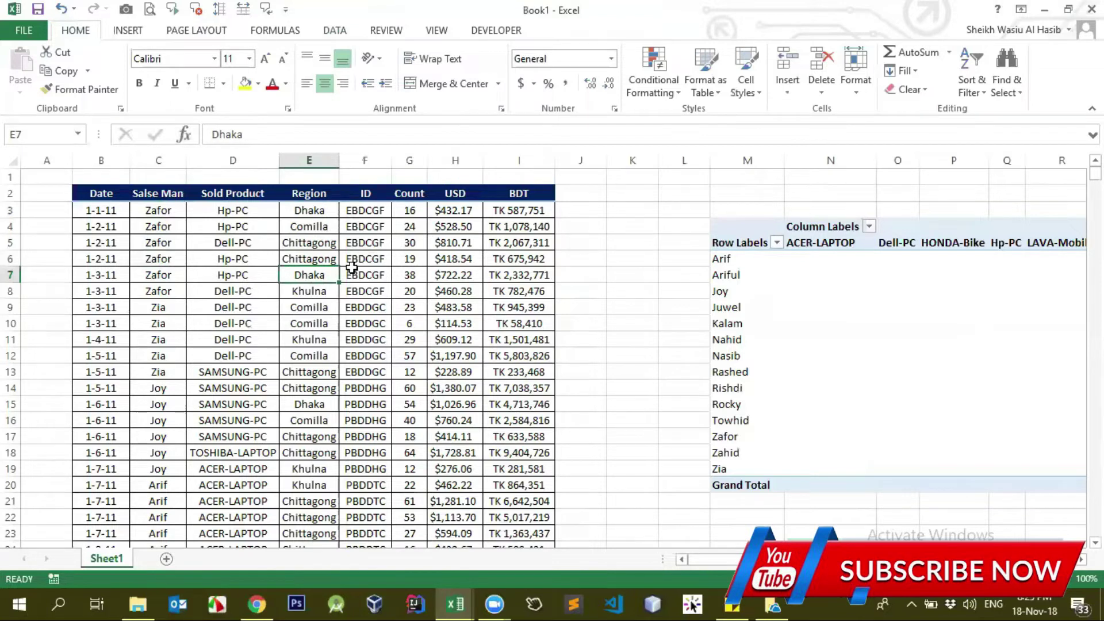
click(737, 307)
drag(598, 559, 730, 559)
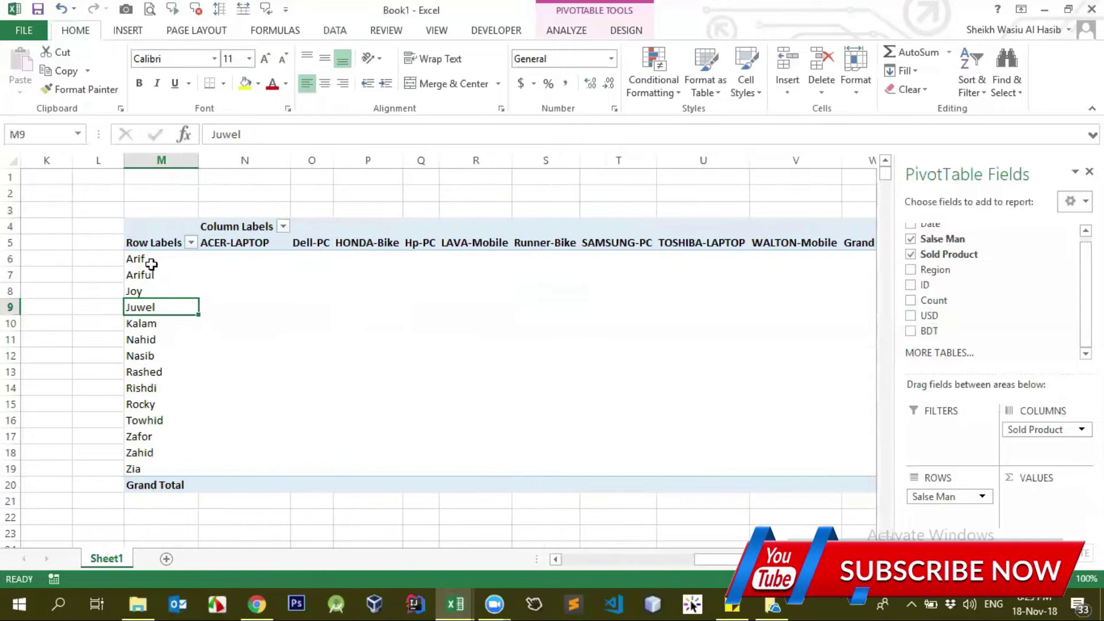
Step: Drag Count into the VALUES area to create Sum of Count per salesman and product
drag(932, 302, 936, 304)
drag(936, 304, 1037, 498)
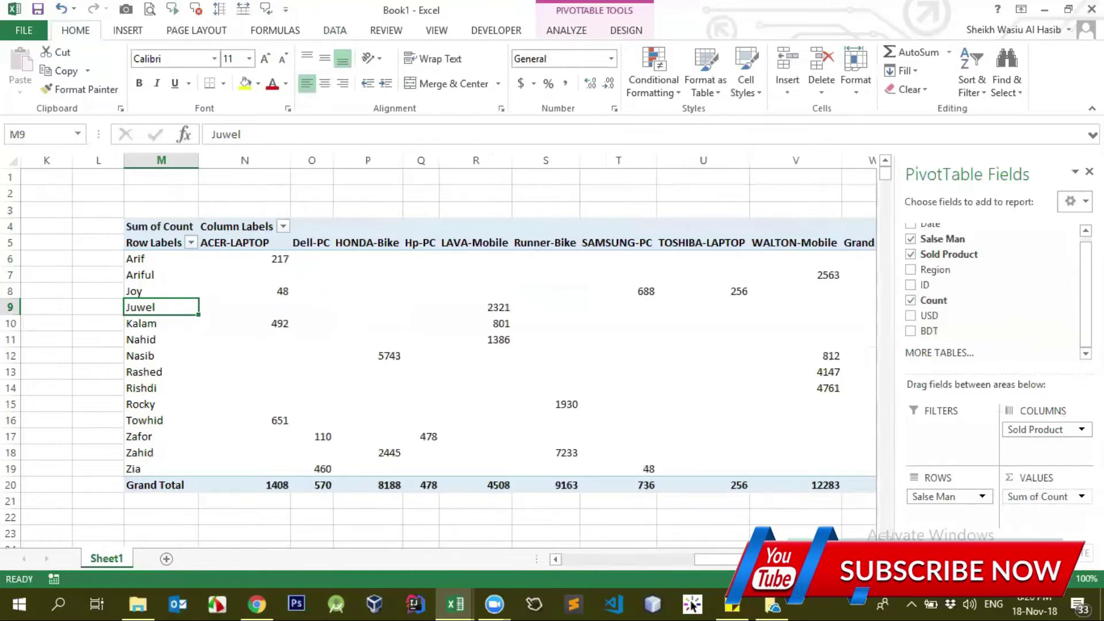
drag(715, 560, 621, 559)
click(244, 210)
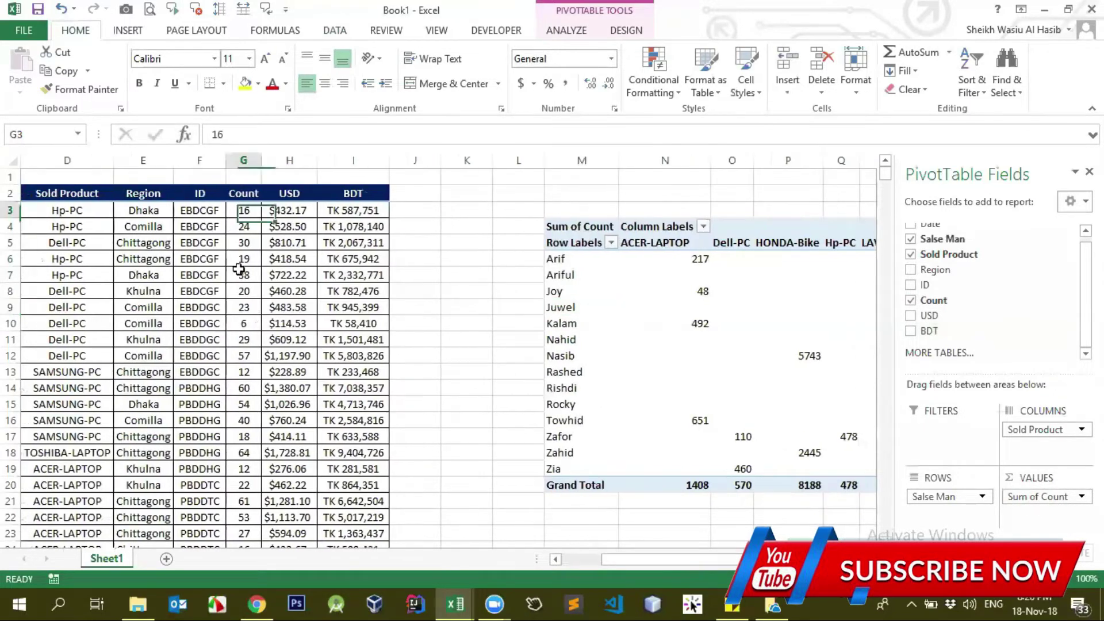
drag(244, 210, 238, 269)
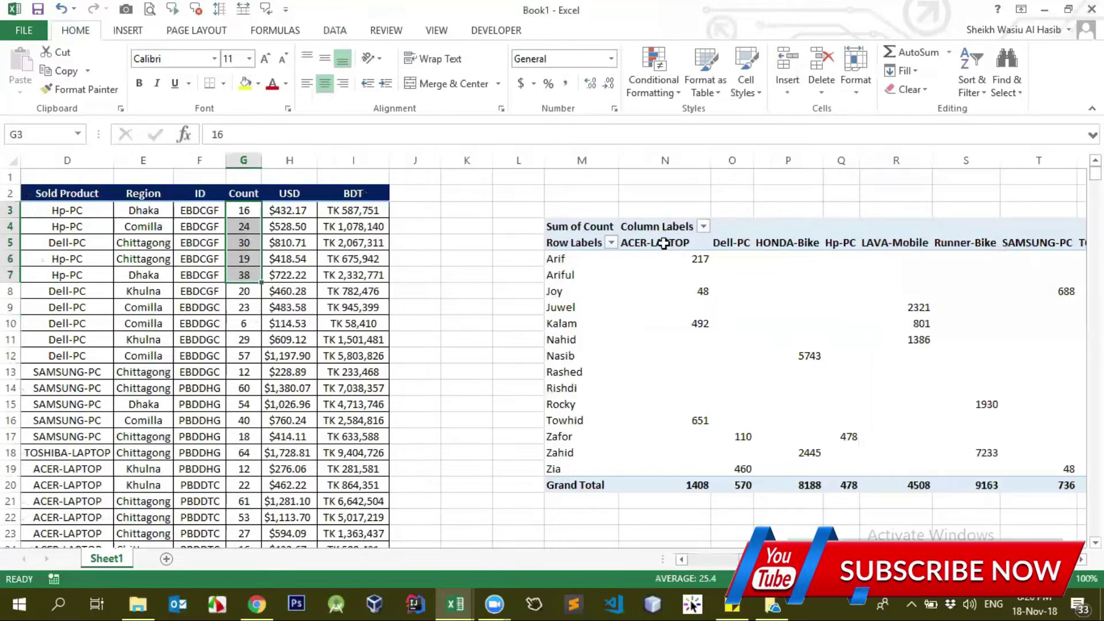
Step: Review the totals, such as Arif's ACER-LAPTOP 217, then show the PivotTable Analyze and Design options
click(656, 242)
click(574, 244)
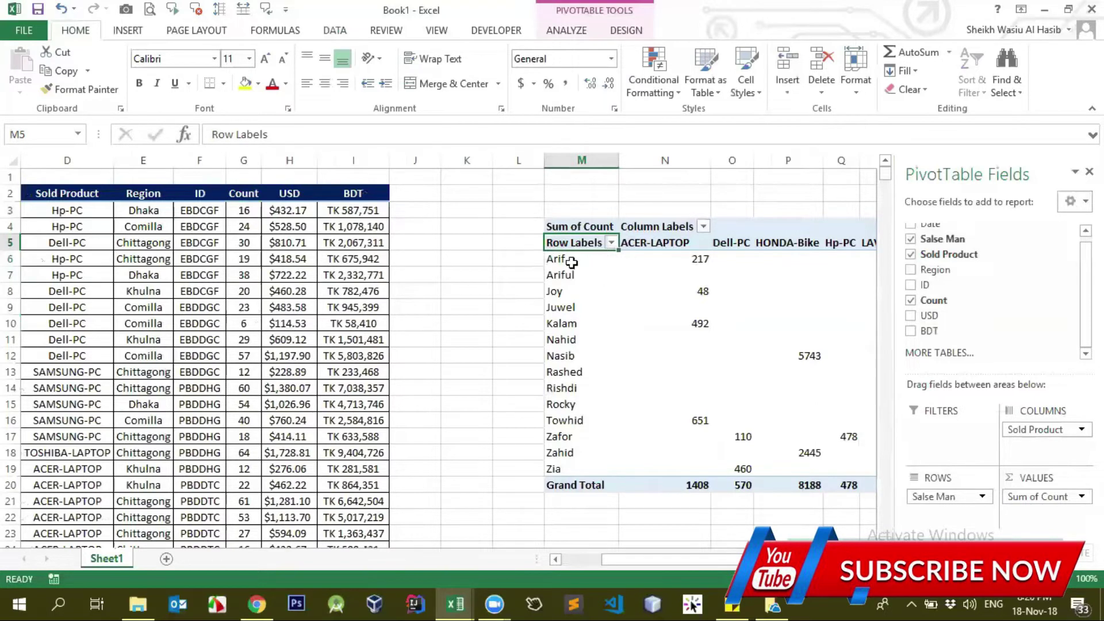
drag(571, 262, 563, 470)
click(576, 243)
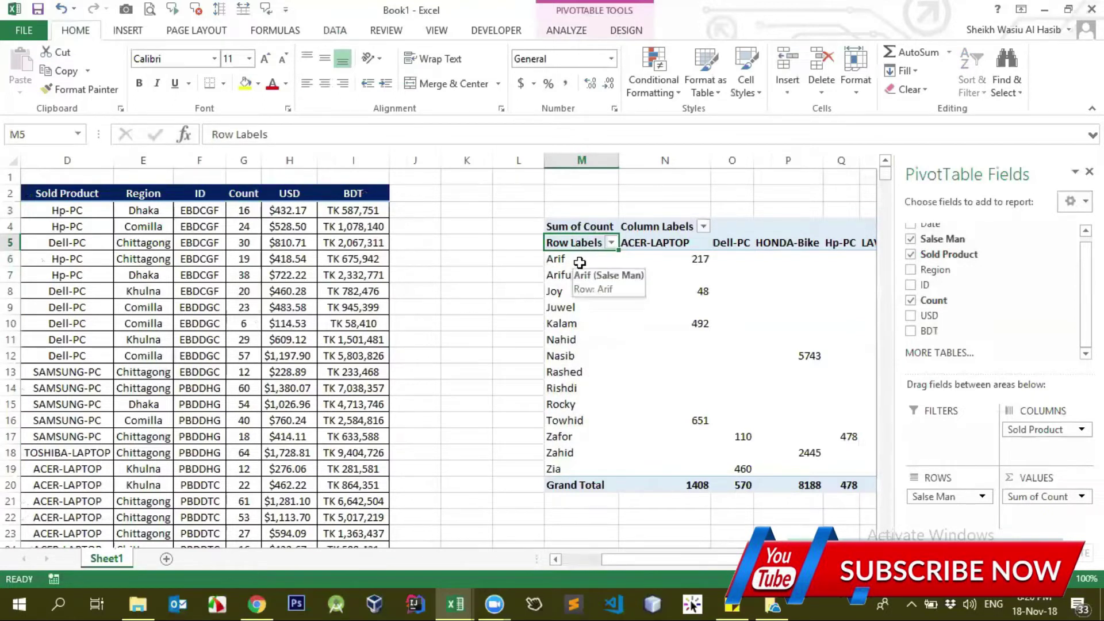
click(624, 258)
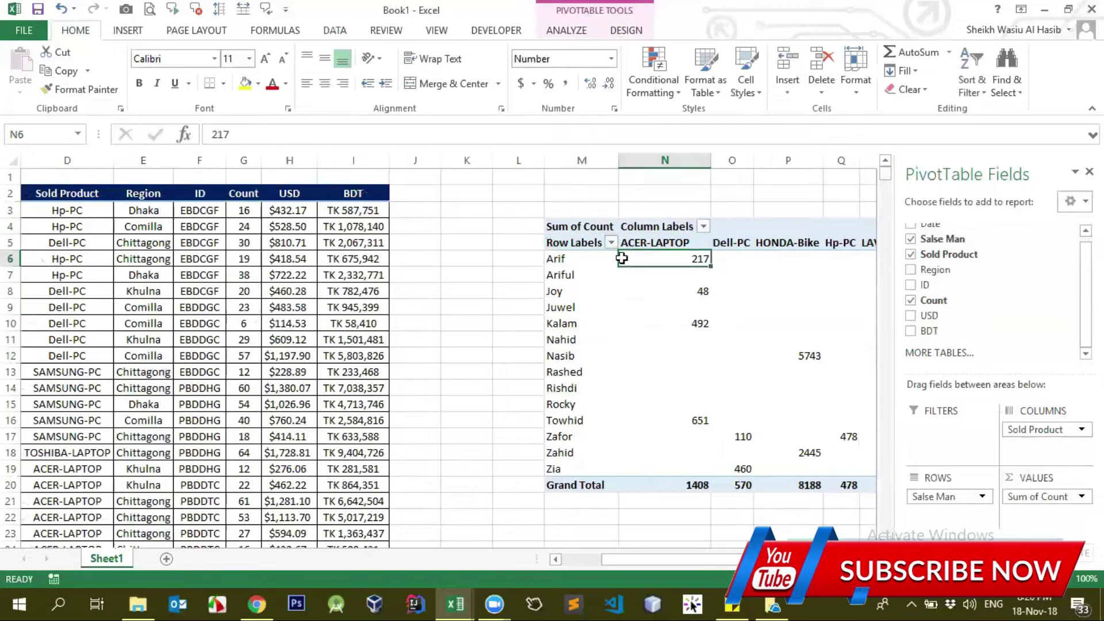
click(657, 245)
click(565, 31)
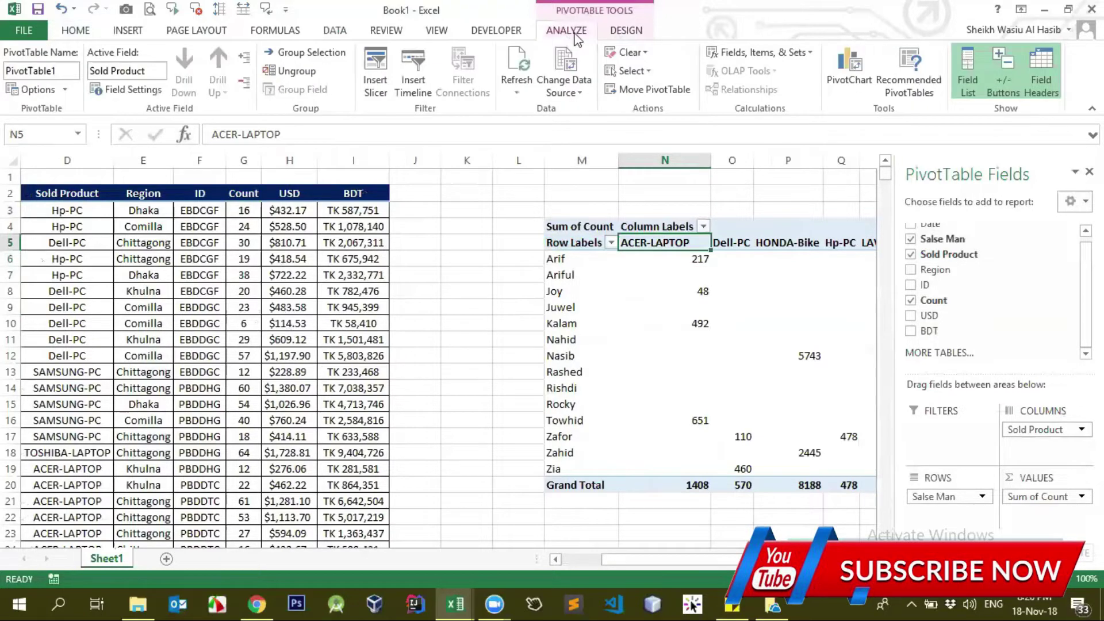
click(612, 32)
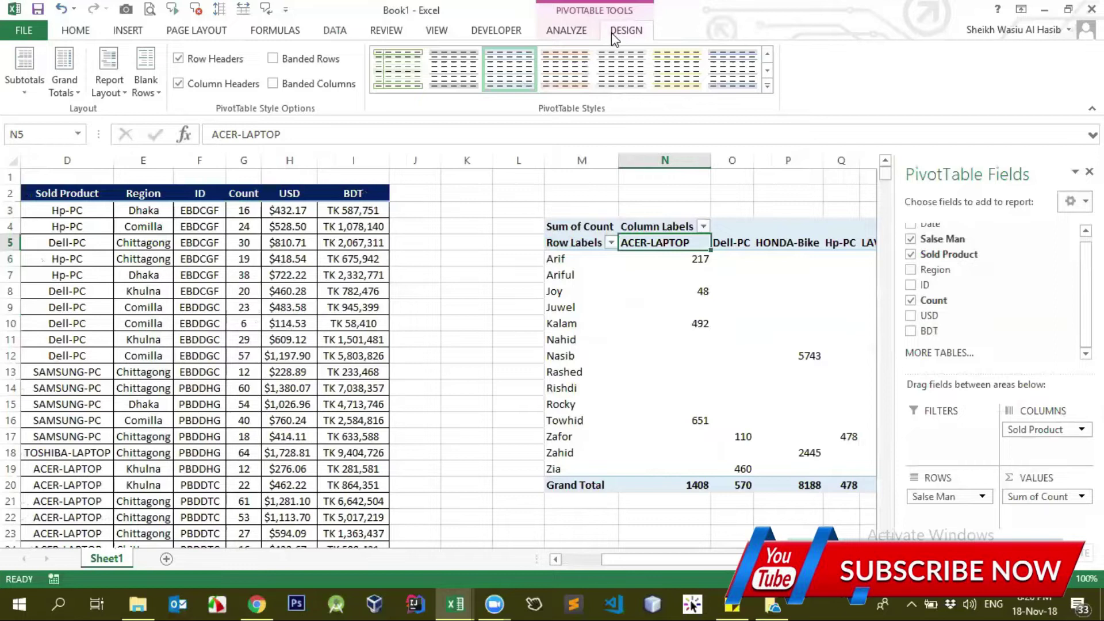
Step: Set the PivotTable's report layout to Show in Tabular Form
click(56, 92)
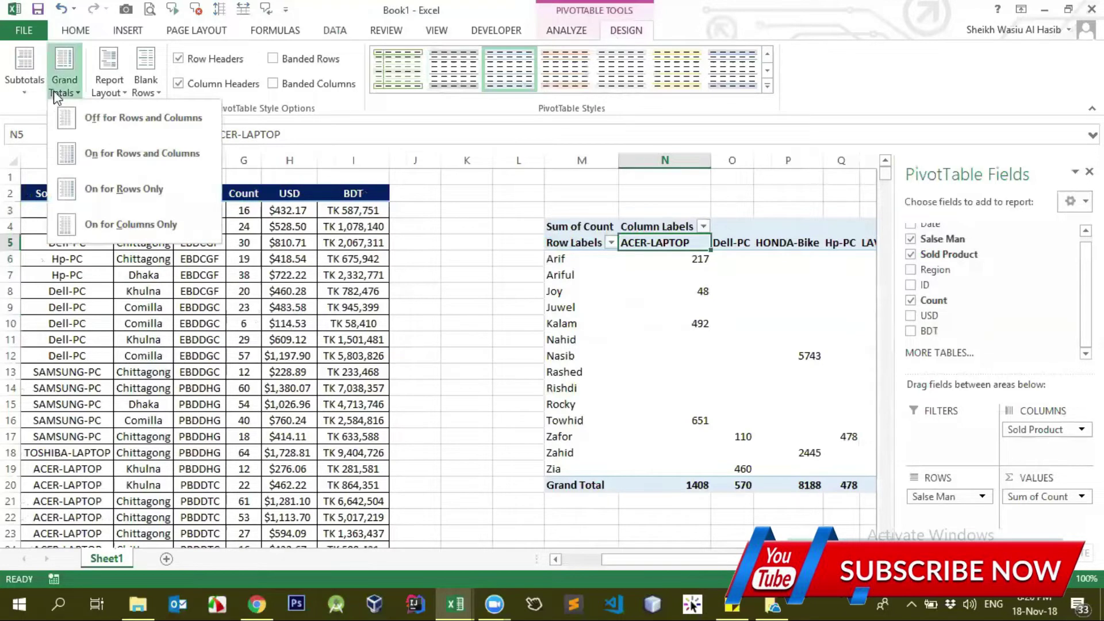
click(106, 92)
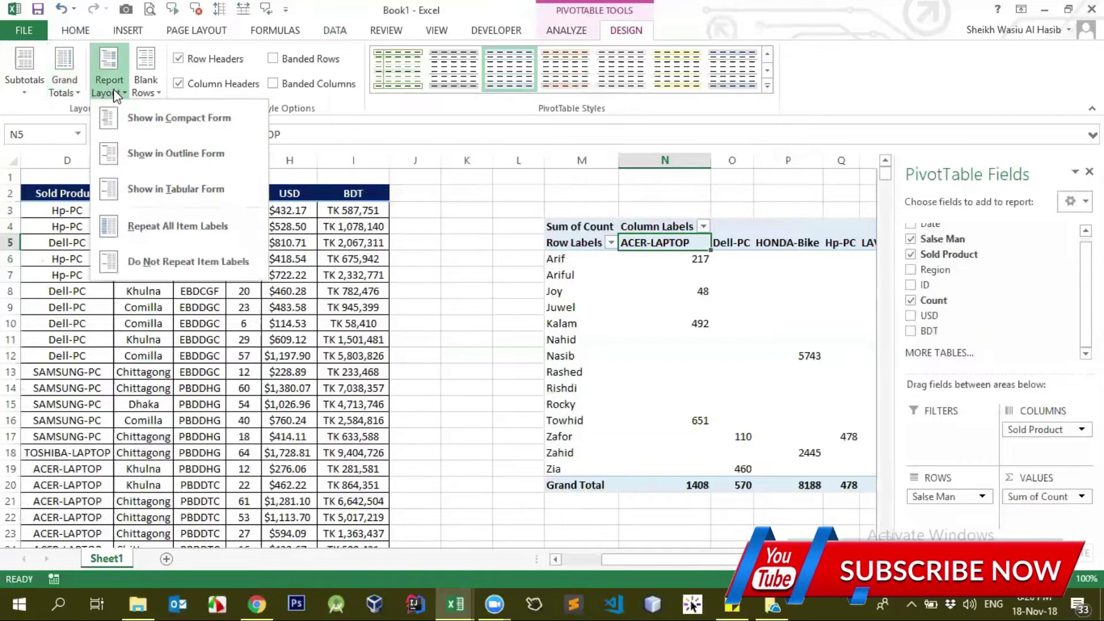
click(123, 195)
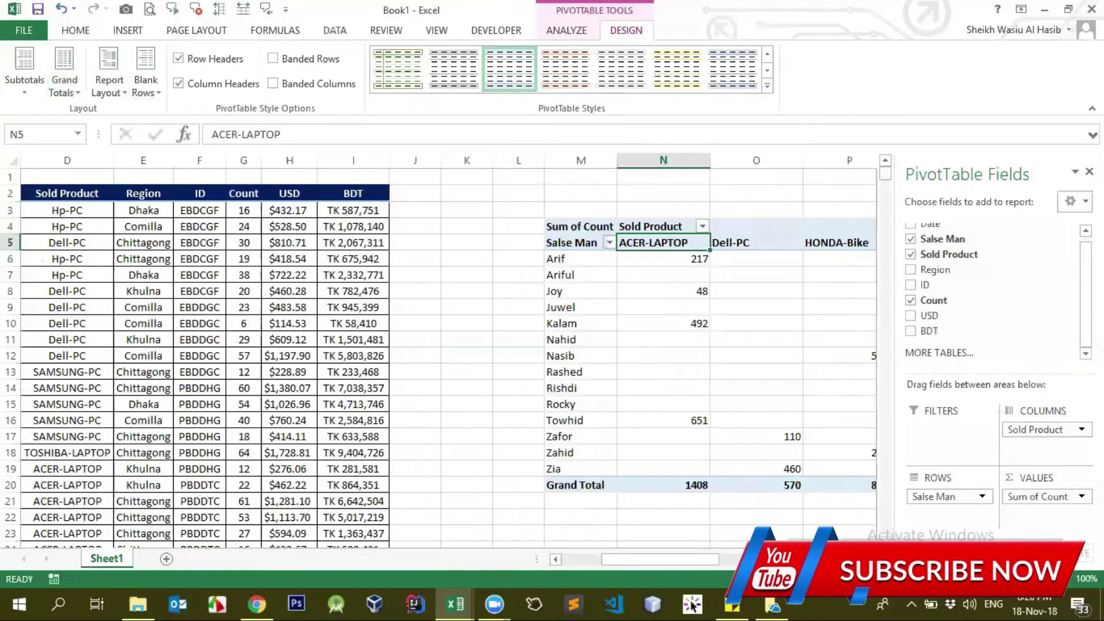
mouse_move(713, 568)
mouse_down()
mouse_move(726, 568)
mouse_move(644, 559)
mouse_up()
Step: Check the new Salse Man and Sold Product headings and the ACER-LAPTOP through HONDA-Bike columns
click(482, 242)
click(158, 193)
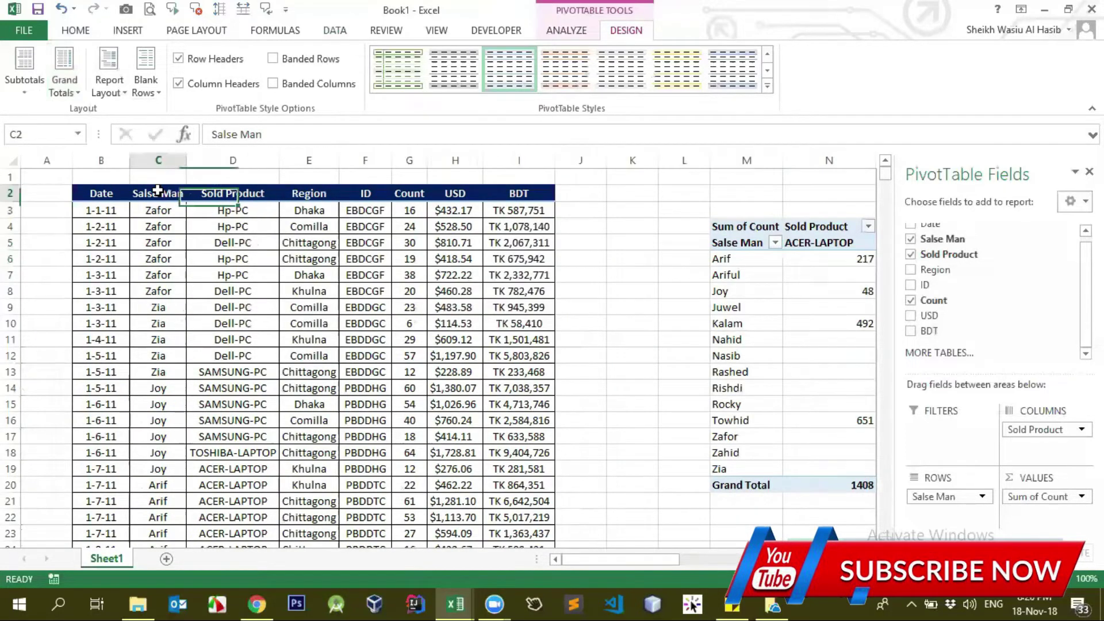
click(738, 242)
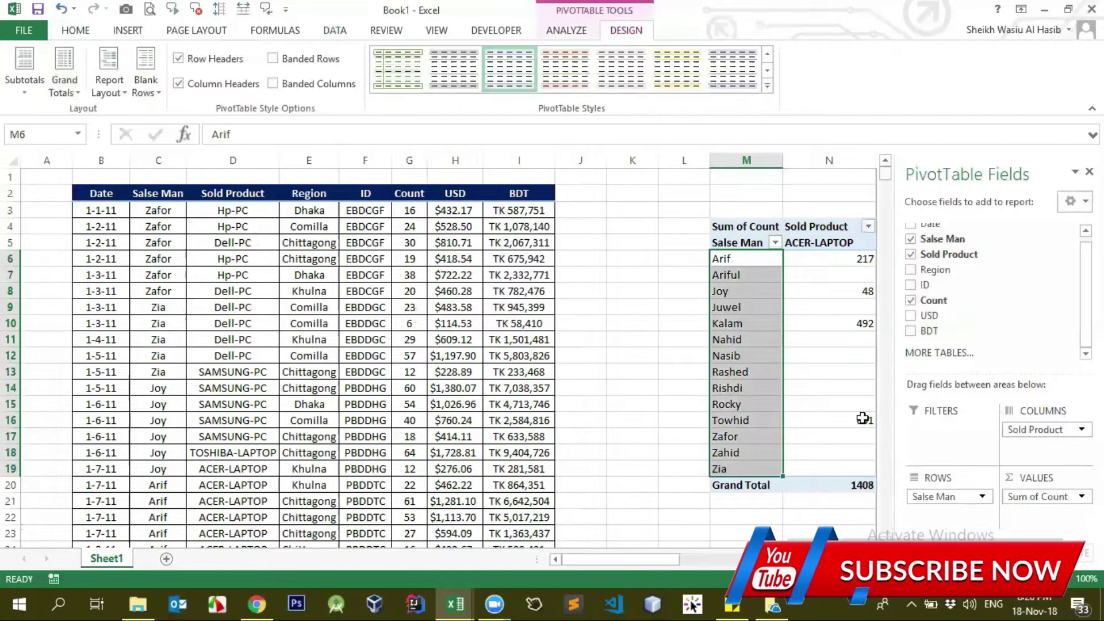
click(823, 247)
drag(668, 562, 772, 561)
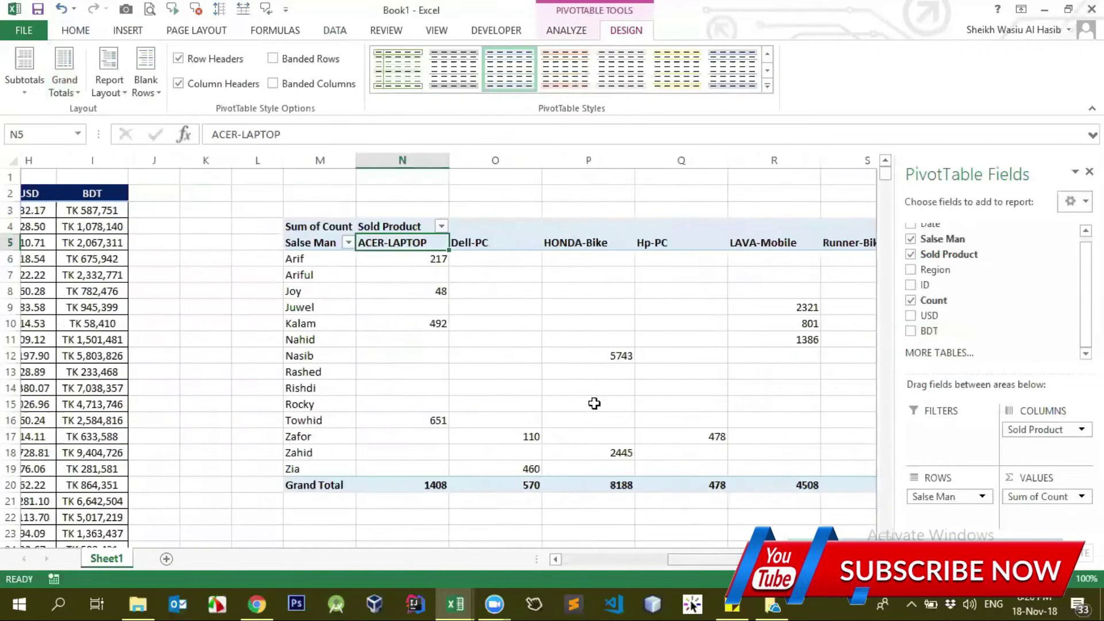
click(362, 227)
mouse_move(394, 243)
mouse_down()
mouse_move(866, 254)
mouse_move(738, 244)
mouse_up()
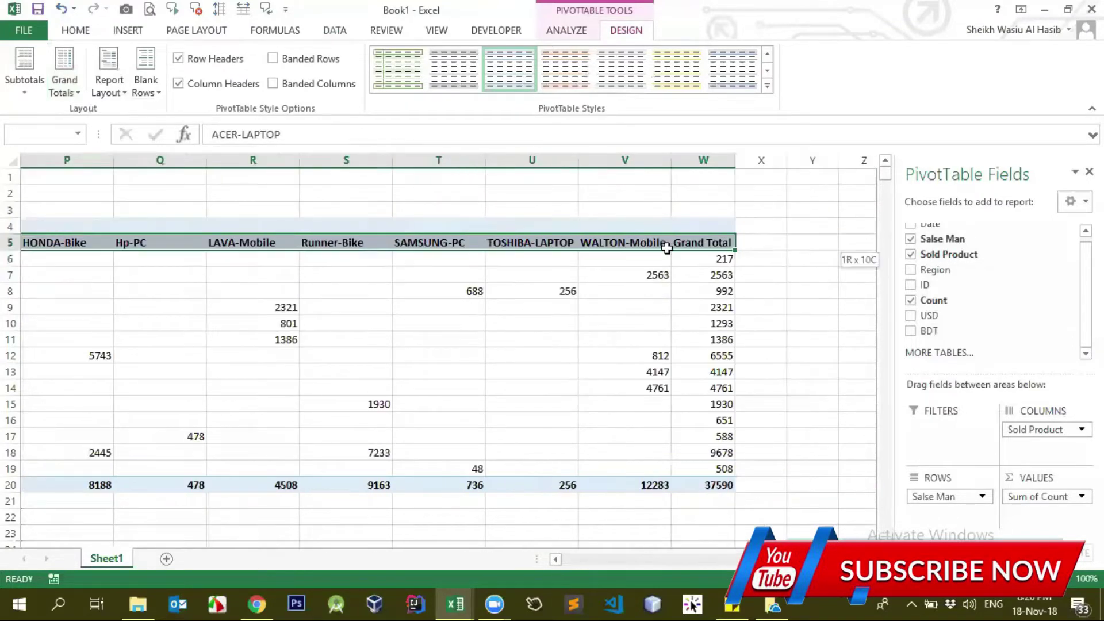
click(688, 559)
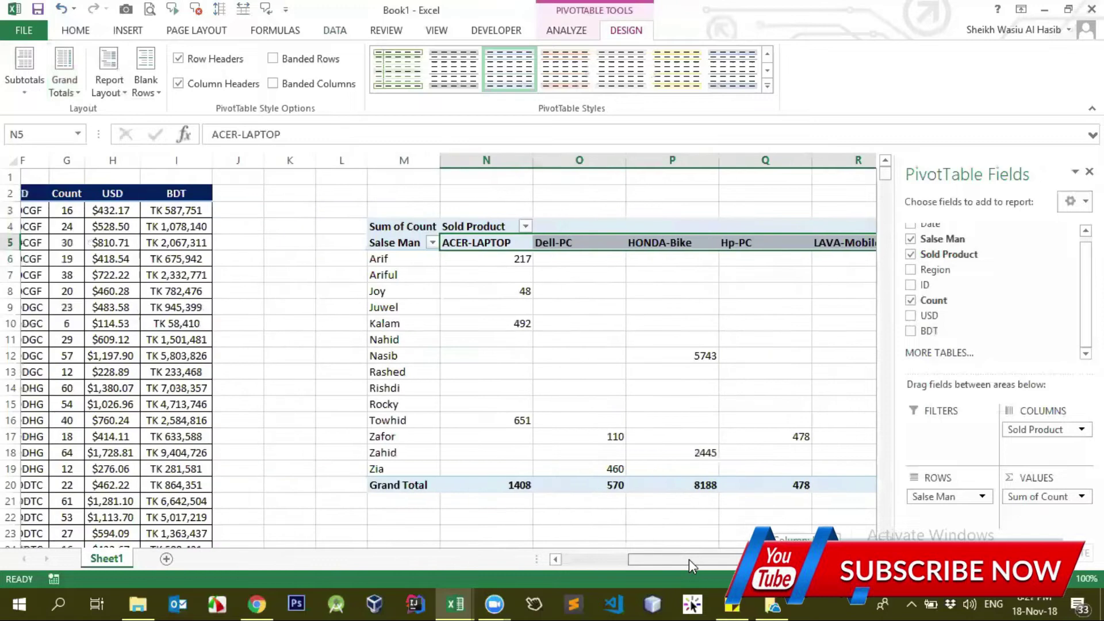
click(492, 285)
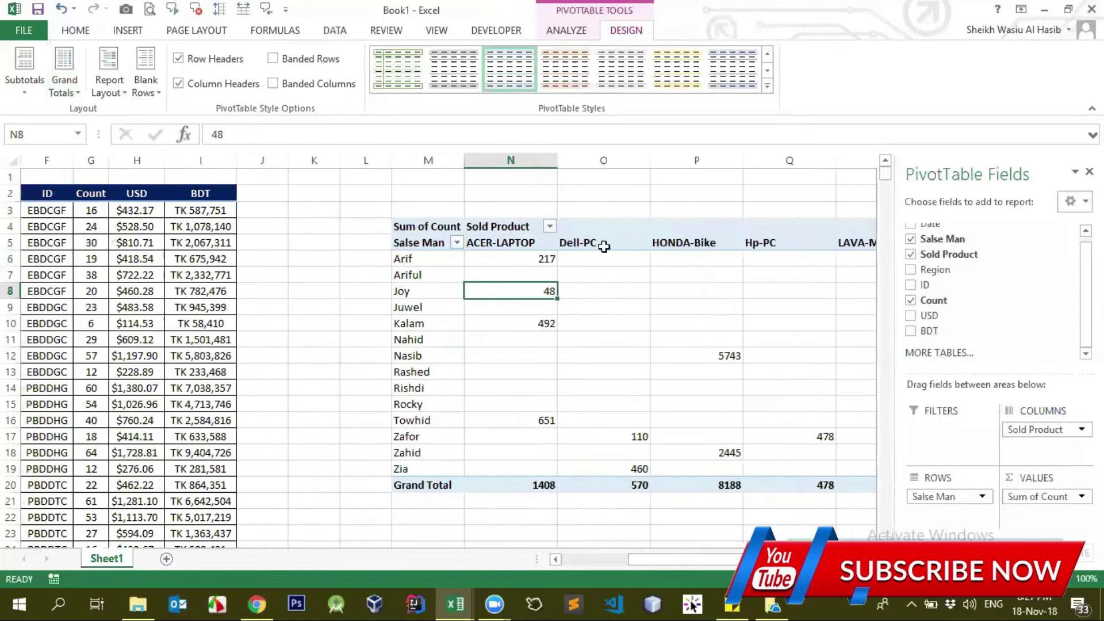
drag(541, 243, 724, 243)
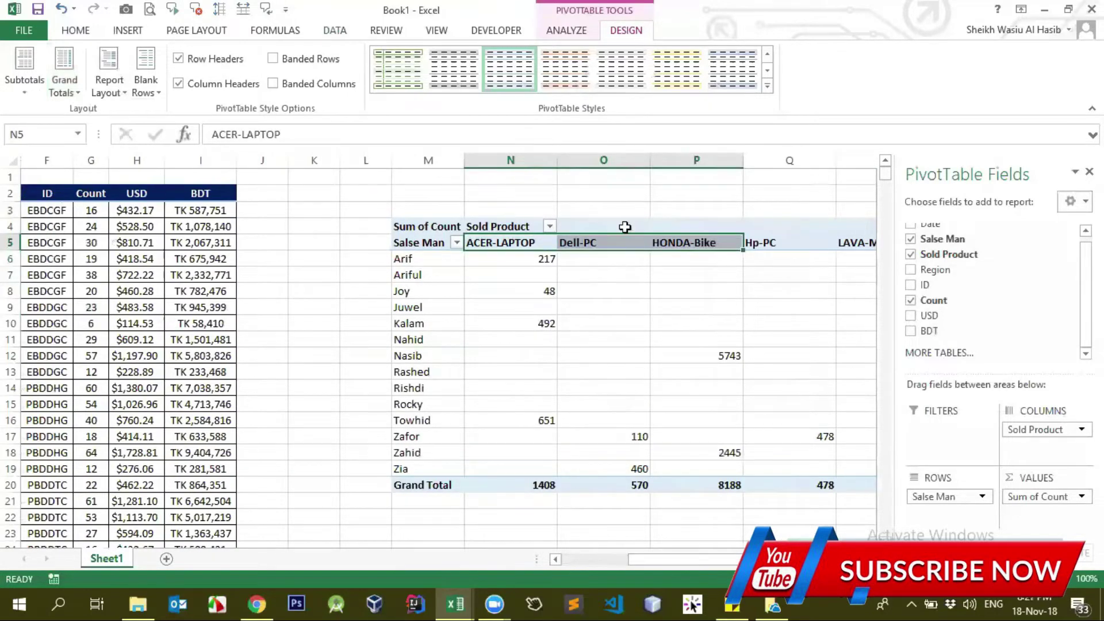
click(604, 226)
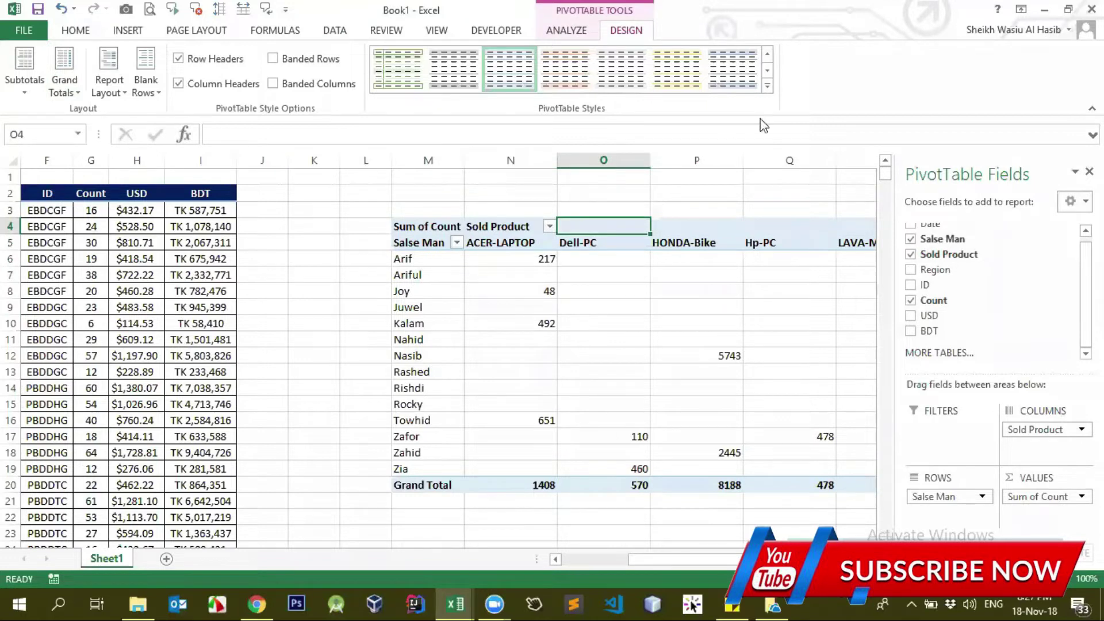
Step: Apply the dark-blue Pivot Style Medium 6 to the PivotTable
click(768, 86)
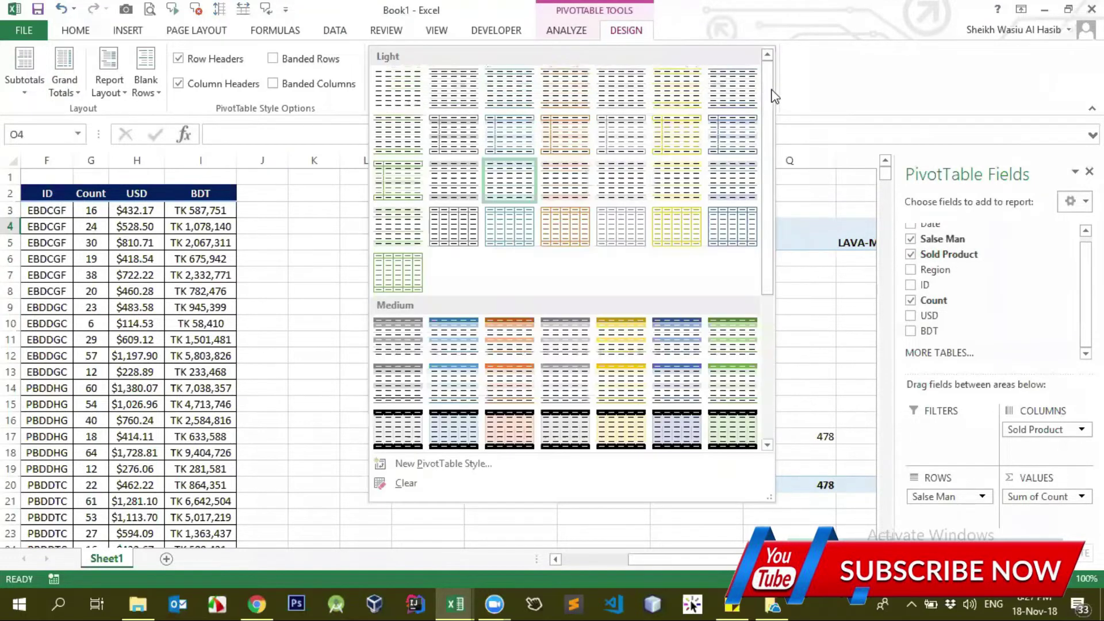
scroll(546, 227, down, 3)
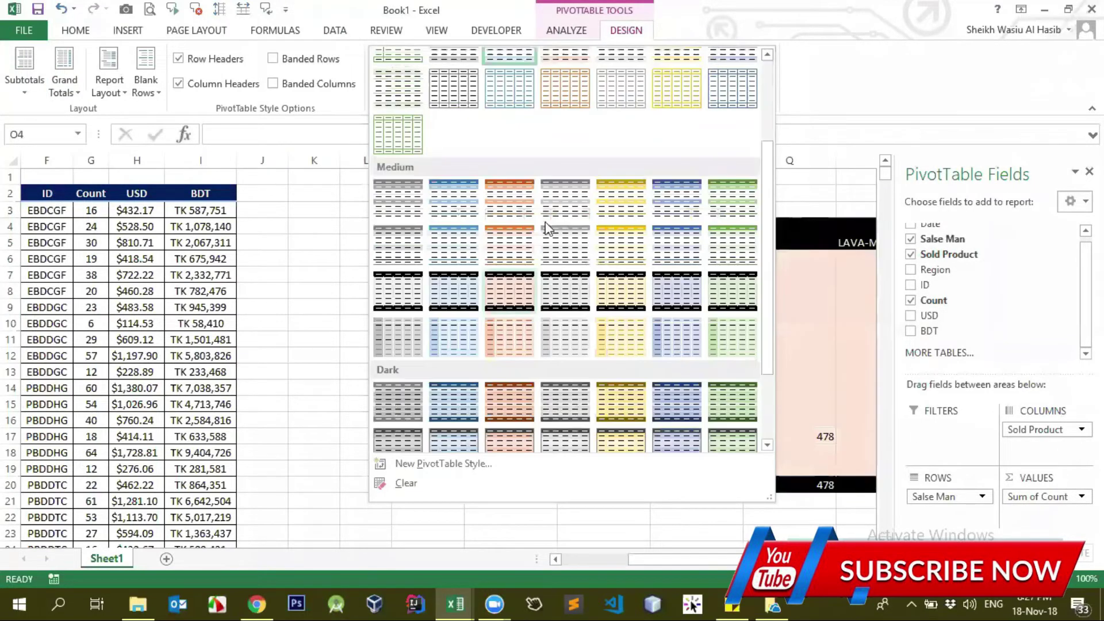
click(689, 213)
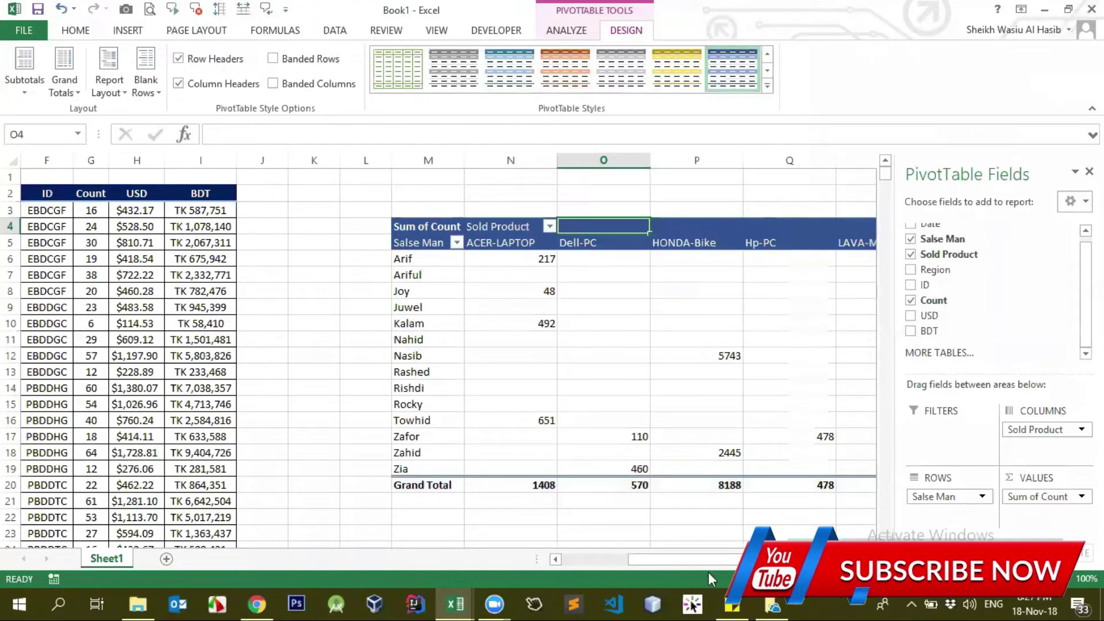
Step: Inspect each salesman's Grand Total column values and the Grand Total row, summing to 37590
scroll(633, 402, right, 1)
scroll(632, 403, right, 2)
scroll(633, 403, right, 6)
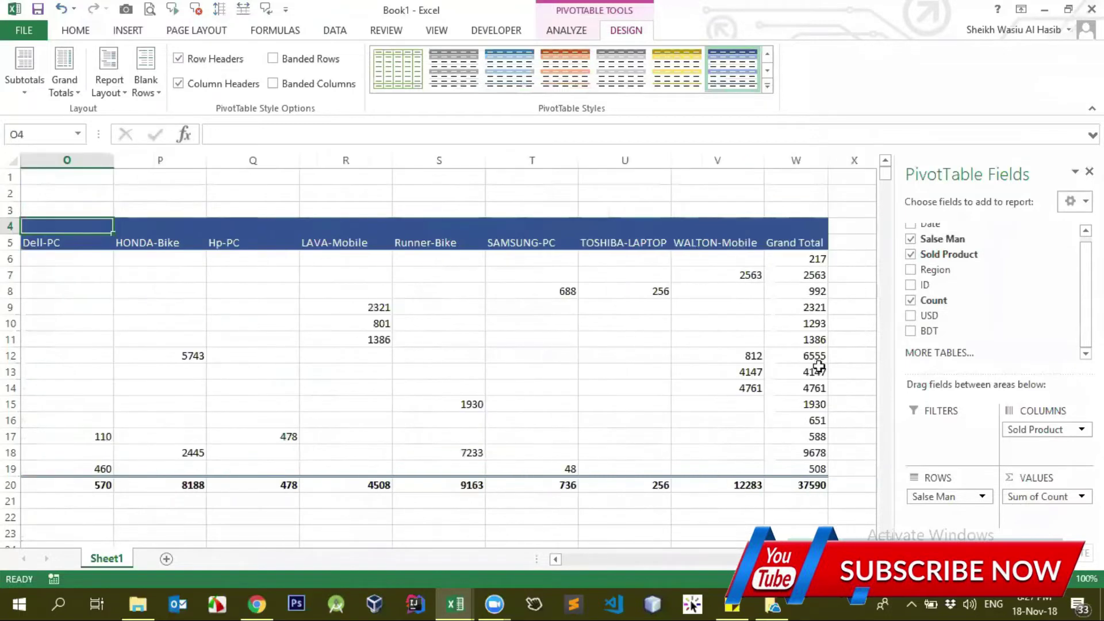
drag(816, 259, 814, 420)
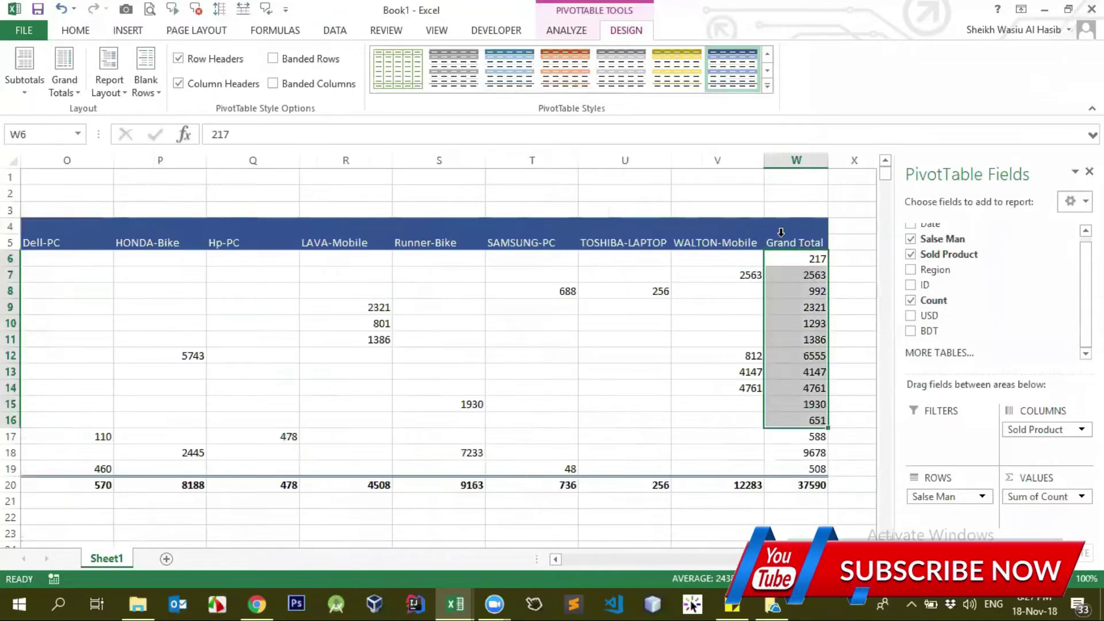
click(781, 232)
scroll(419, 505, left, 8)
scroll(575, 494, left, 6)
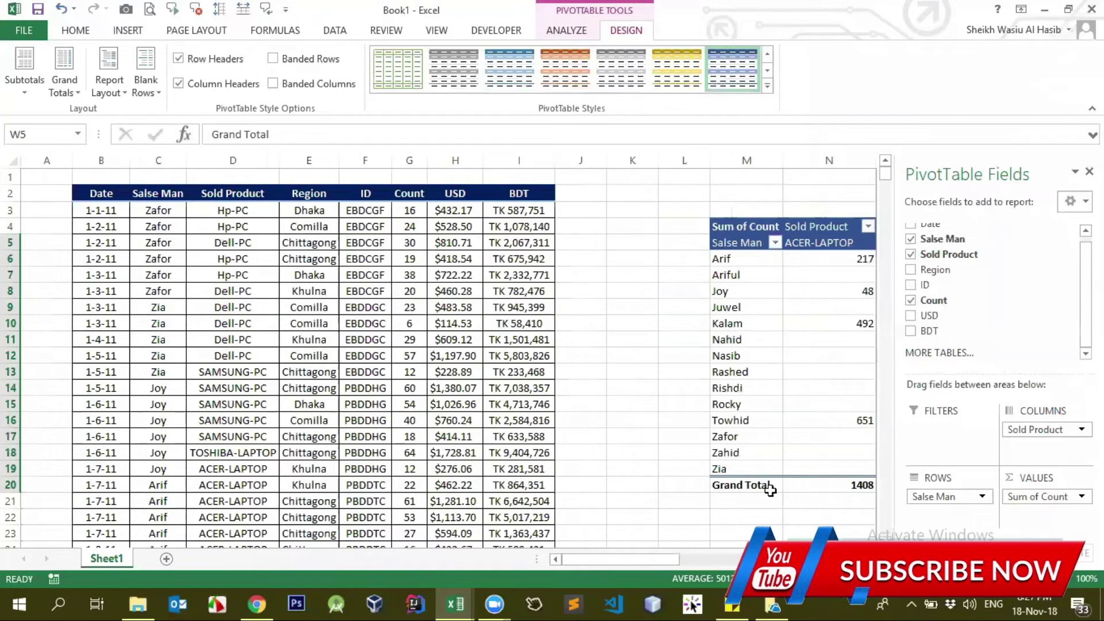
click(769, 485)
drag(673, 558, 736, 562)
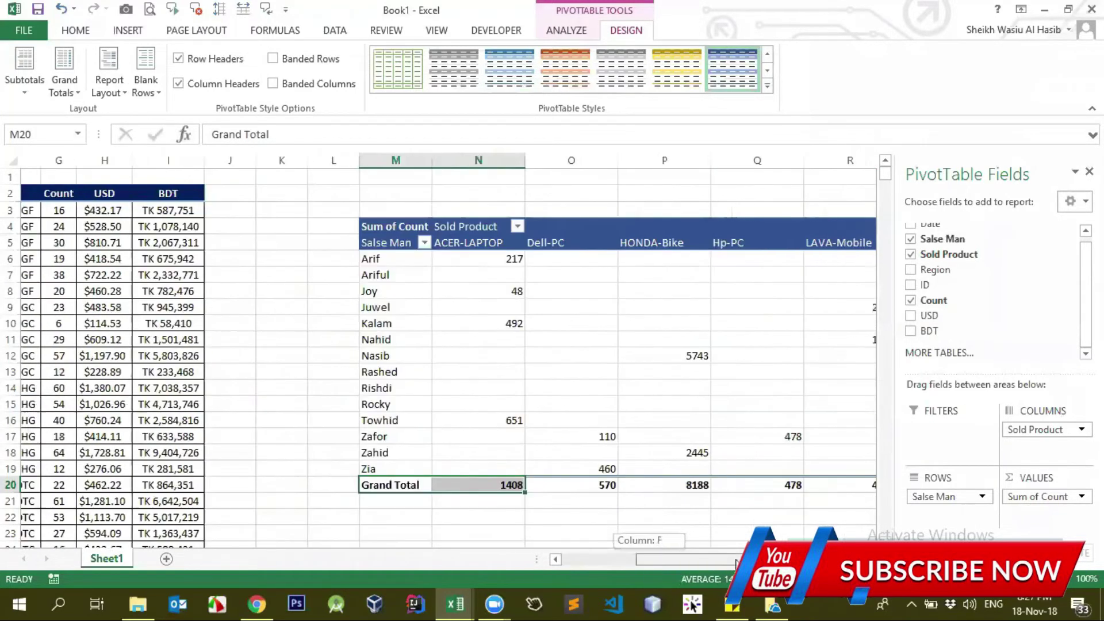
drag(736, 561, 817, 561)
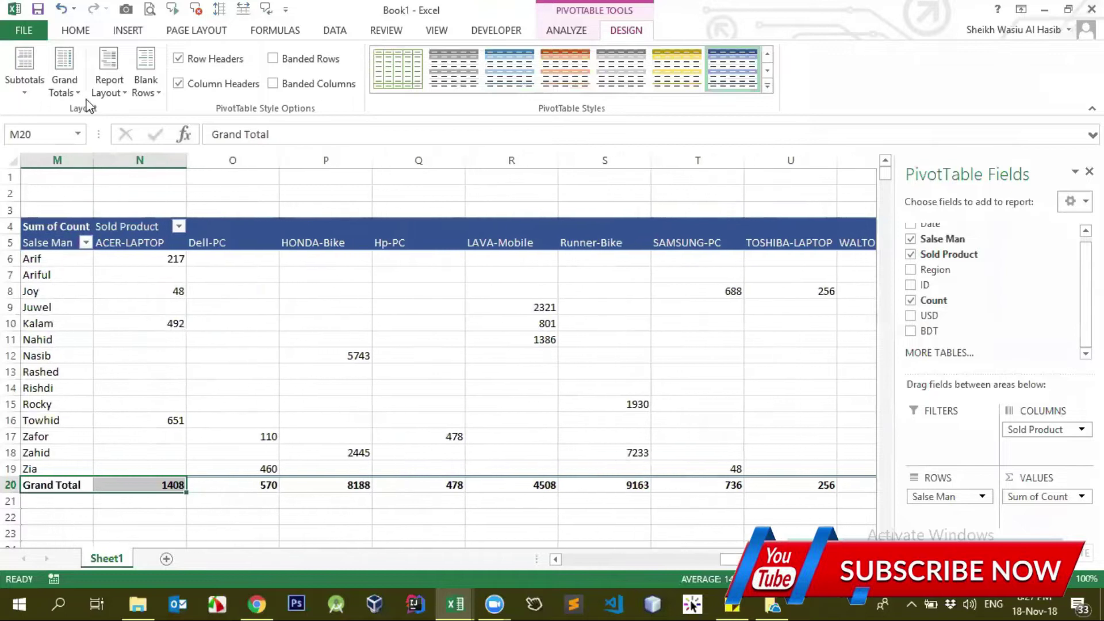
click(108, 86)
click(73, 95)
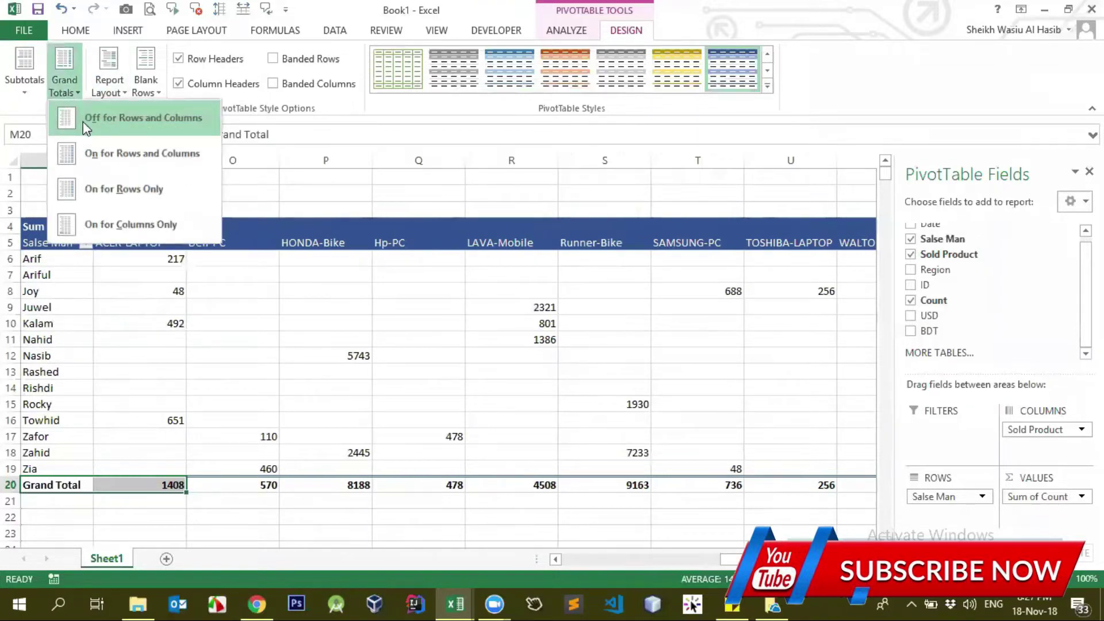
click(83, 122)
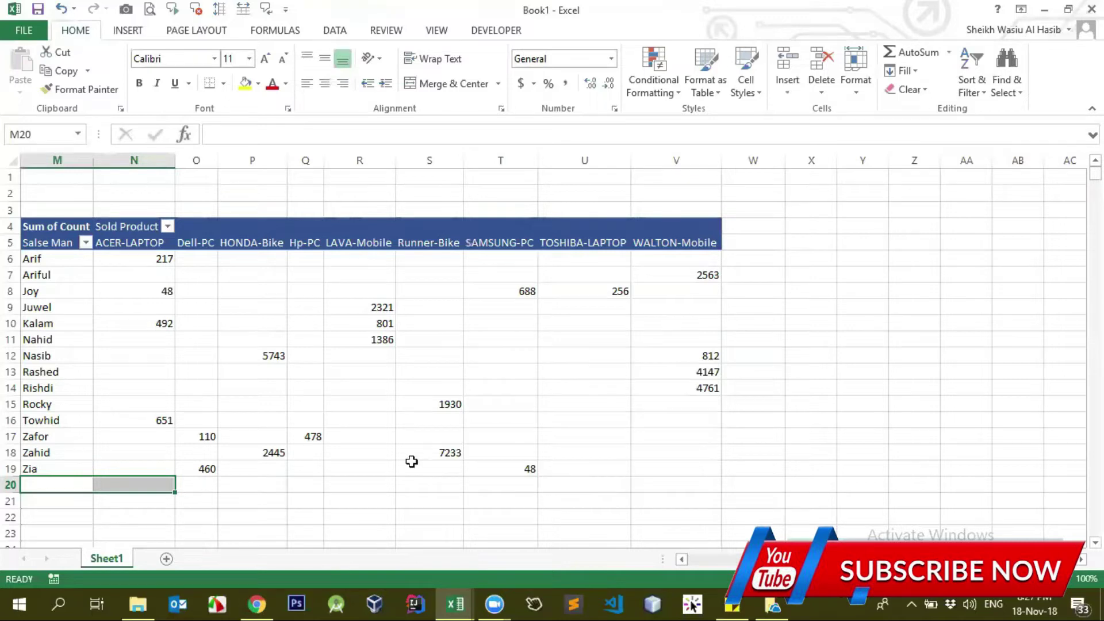
click(348, 372)
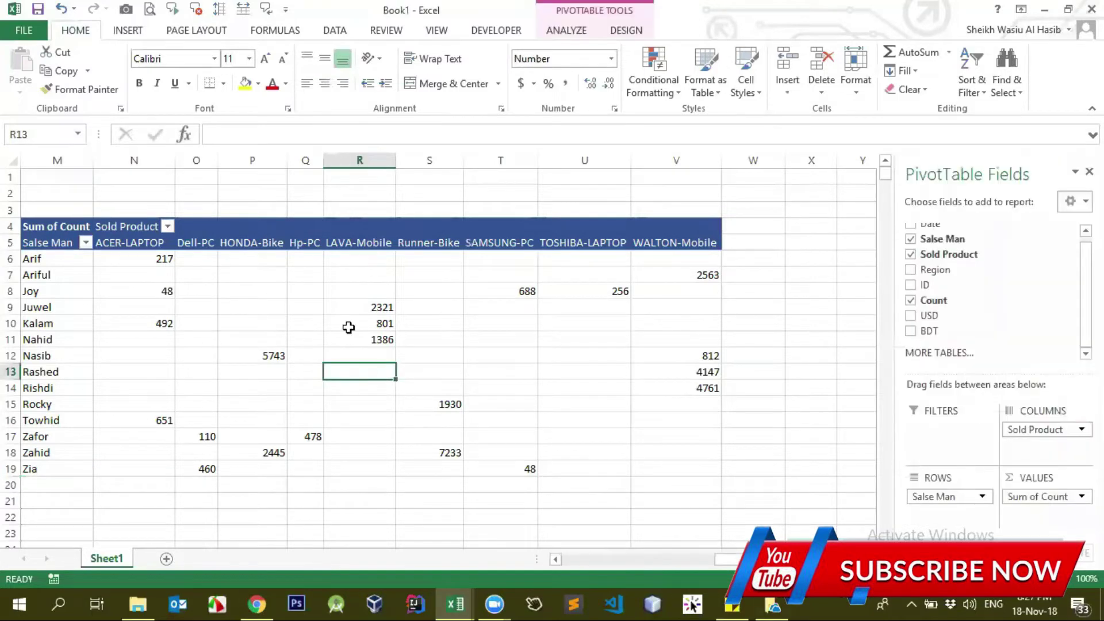
click(55, 357)
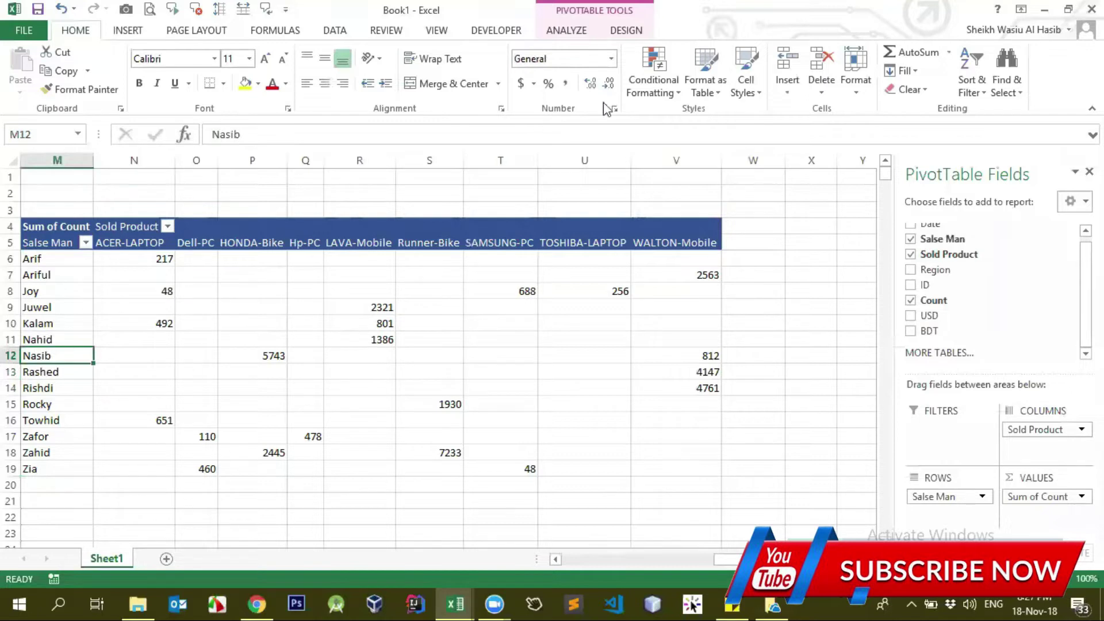
click(621, 31)
click(65, 75)
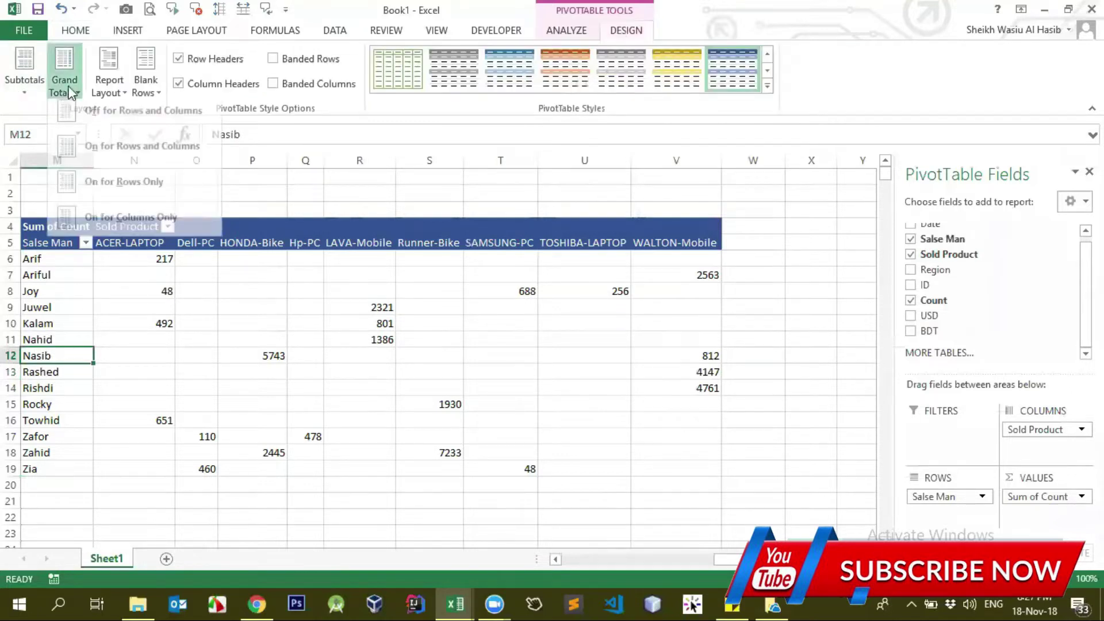
click(106, 168)
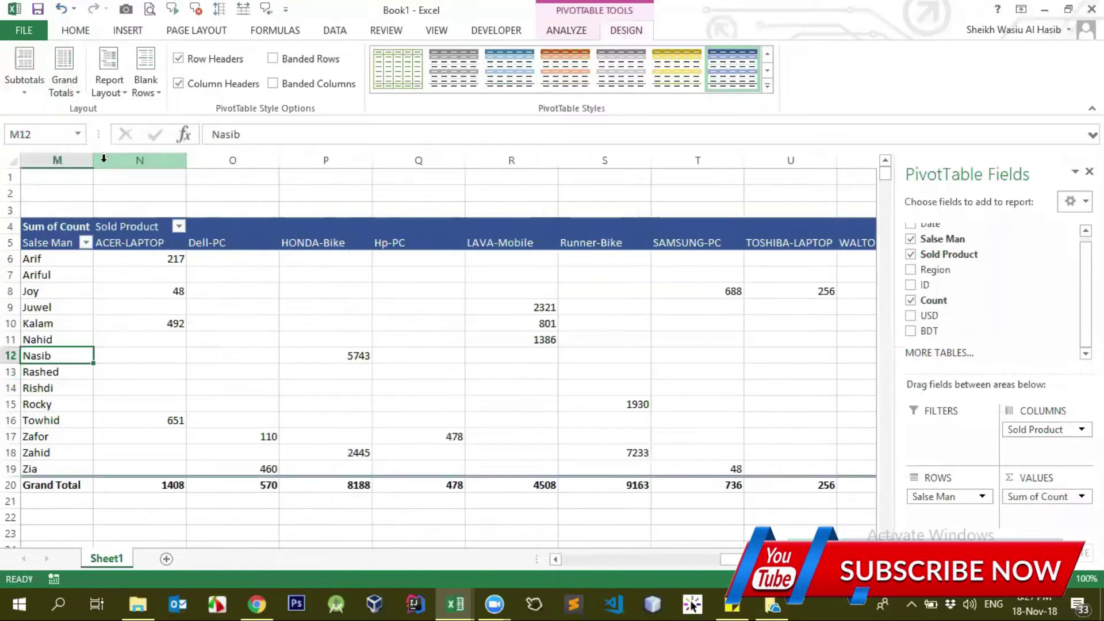
click(49, 490)
scroll(783, 327, right, 2)
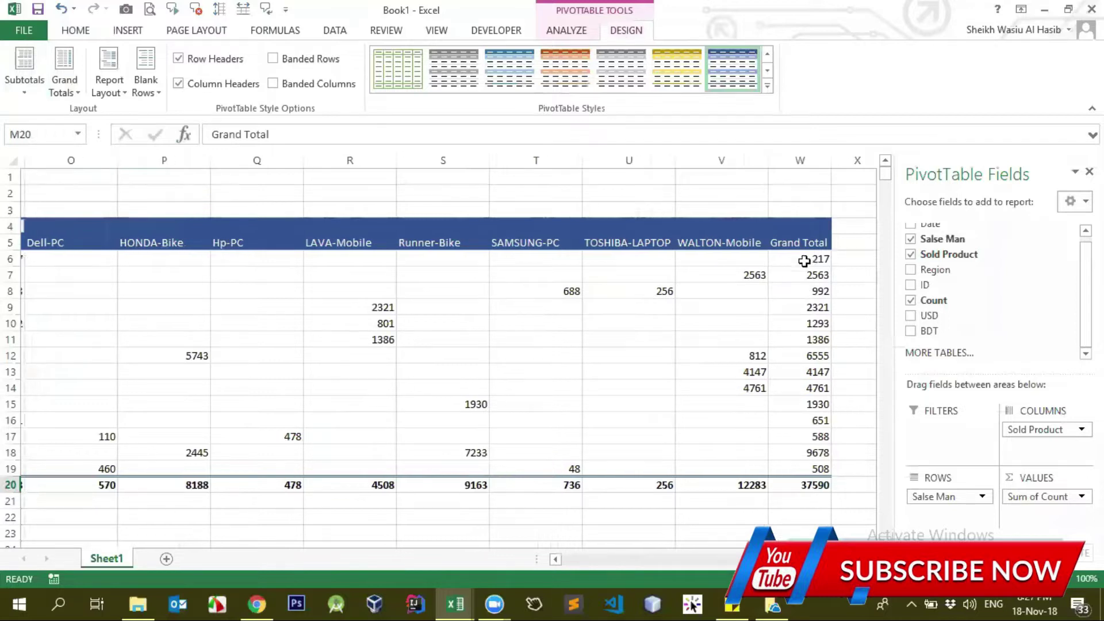
click(783, 258)
drag(730, 258, 198, 257)
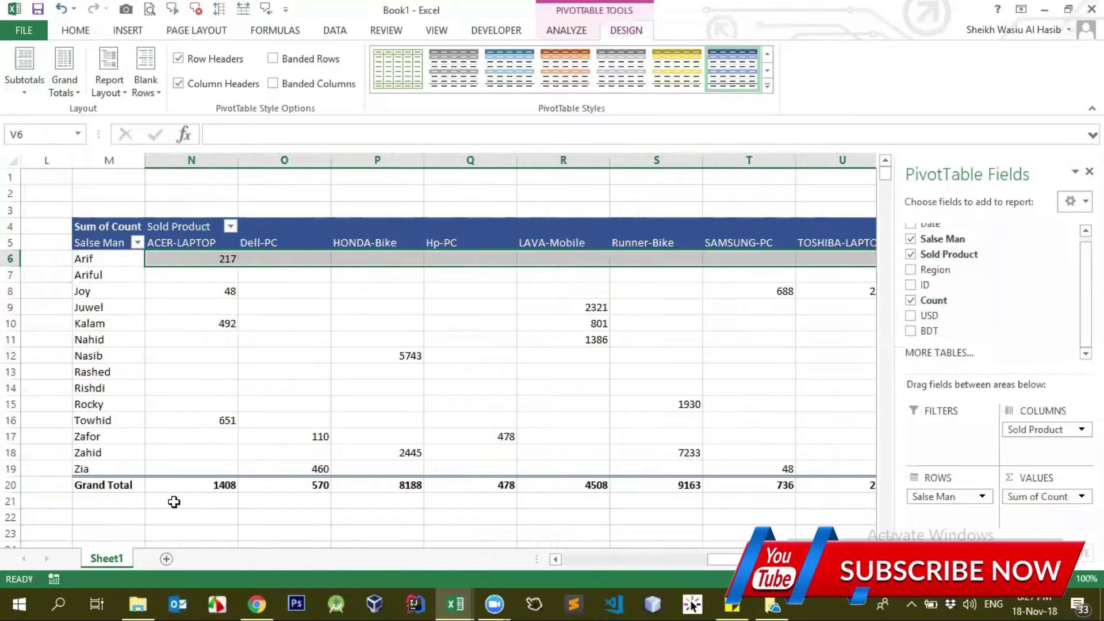
click(219, 486)
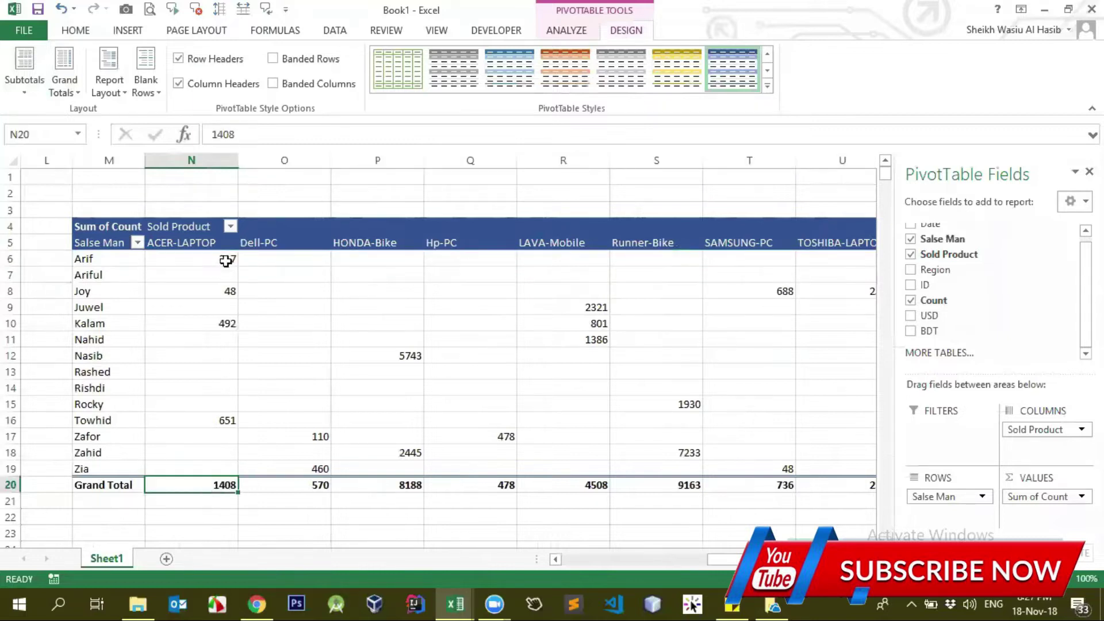
drag(226, 261, 214, 466)
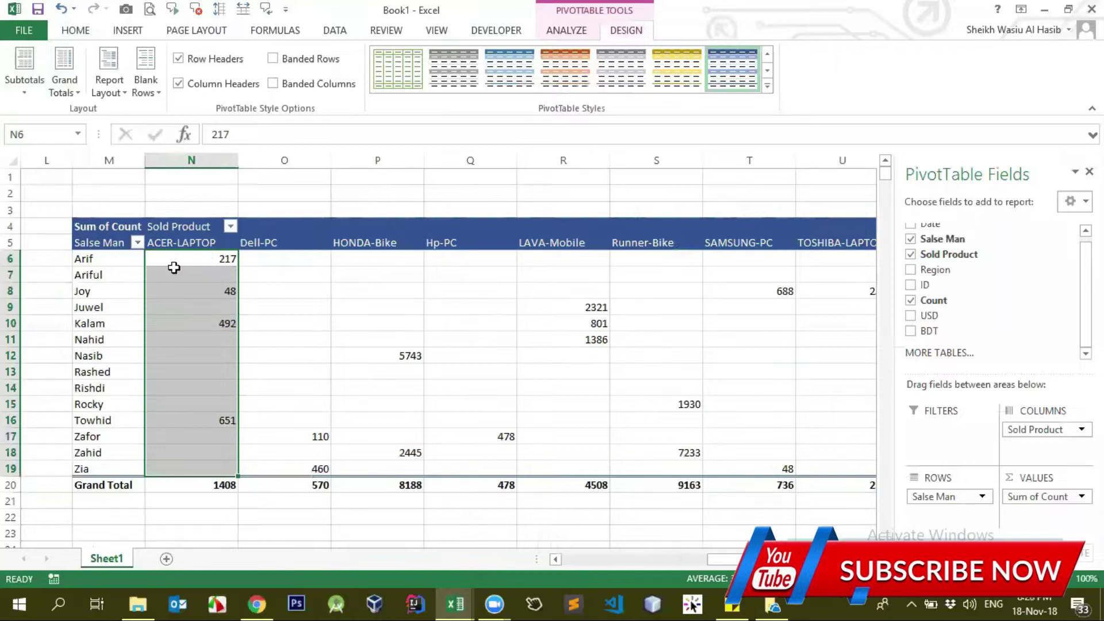
click(78, 291)
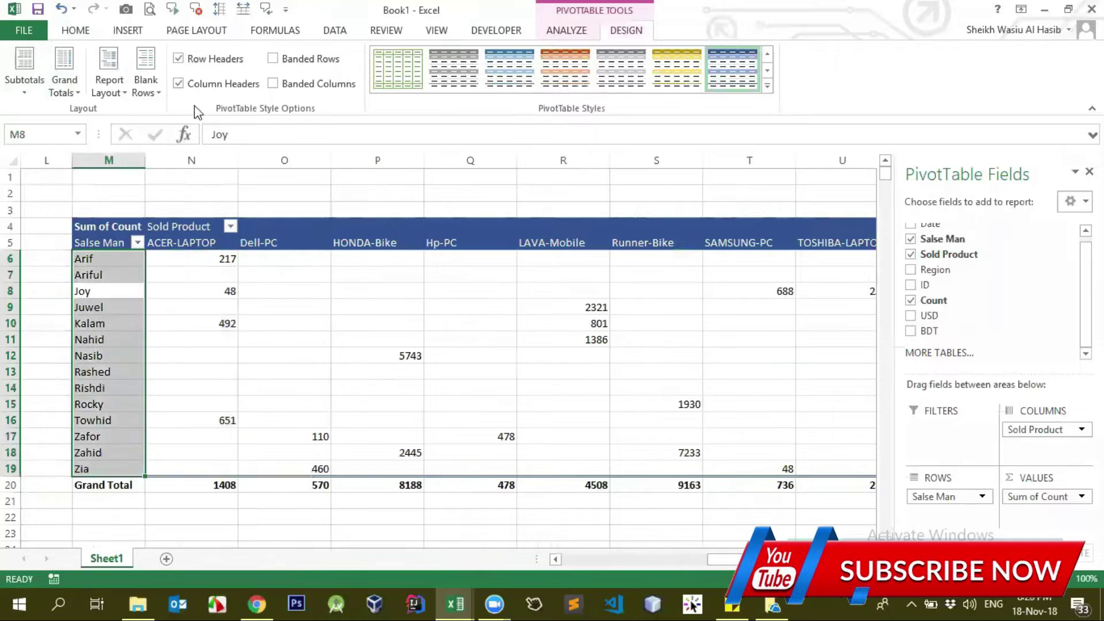
Step: Toggle Row Headers styling and Banded Rows on and off, checking the Nasib row
click(179, 59)
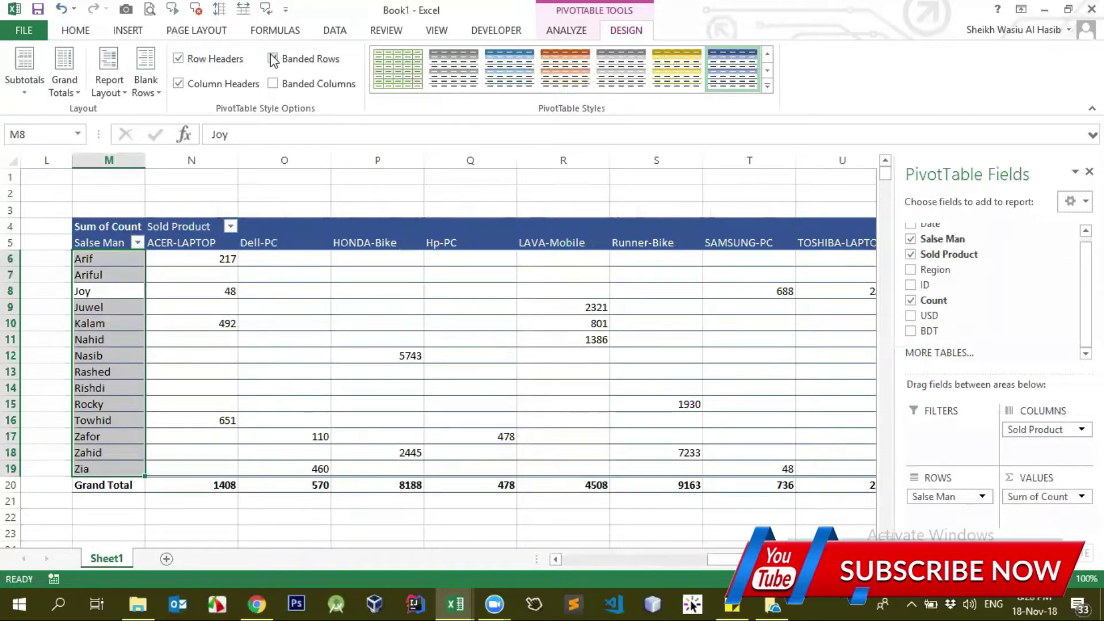
click(273, 58)
click(179, 60)
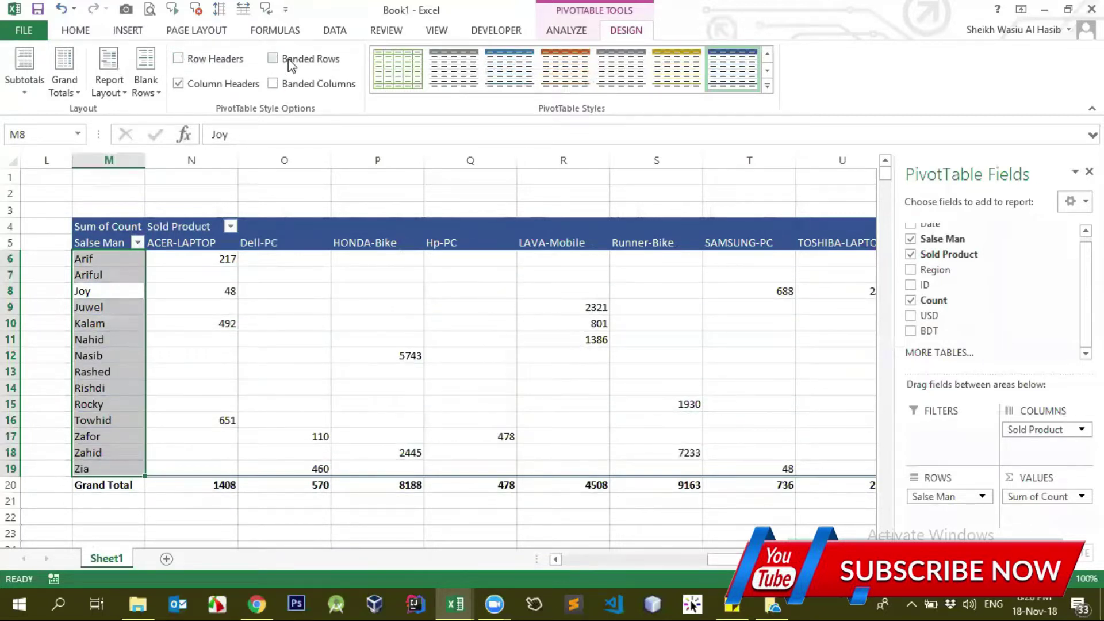
click(274, 59)
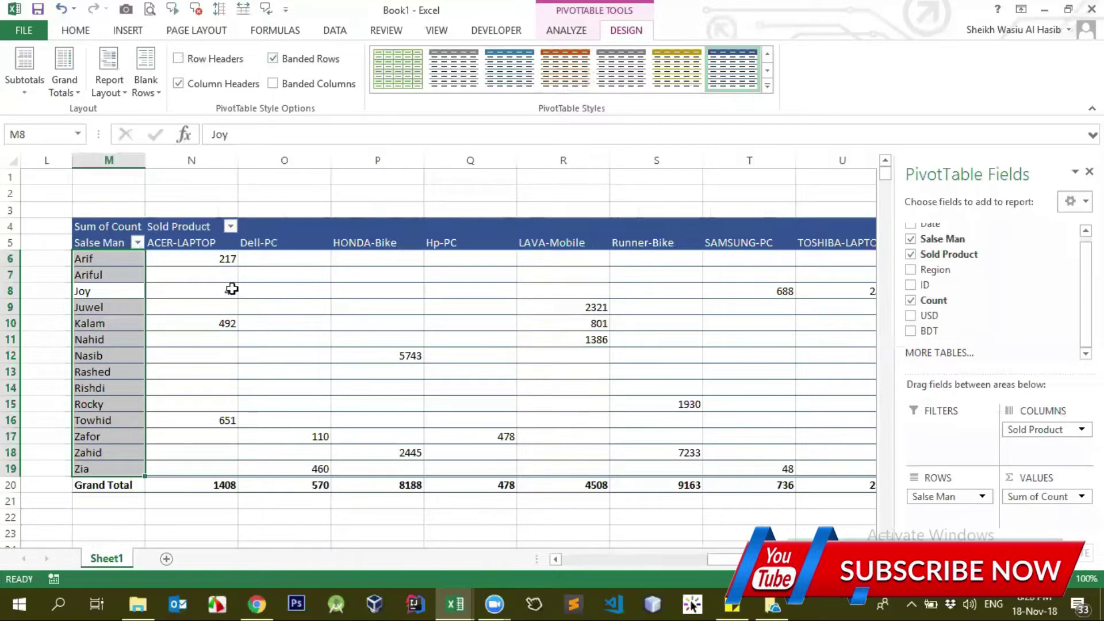
drag(232, 288, 486, 286)
drag(141, 355, 368, 357)
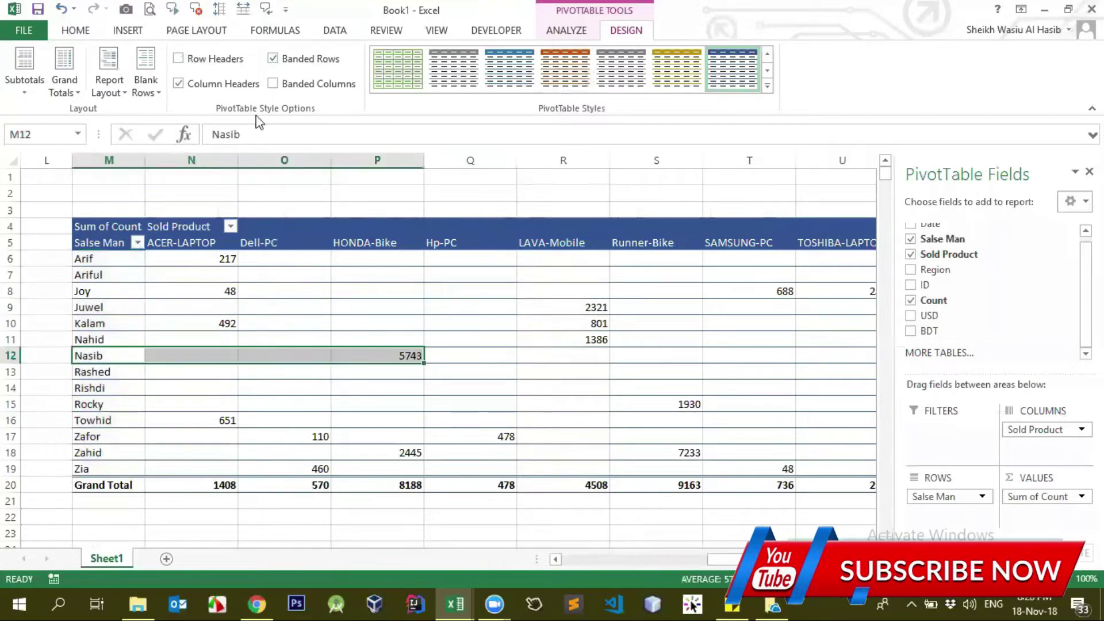
Step: Try Banded Columns, then settle on emphasised row and column headers with no banding
click(273, 58)
click(272, 83)
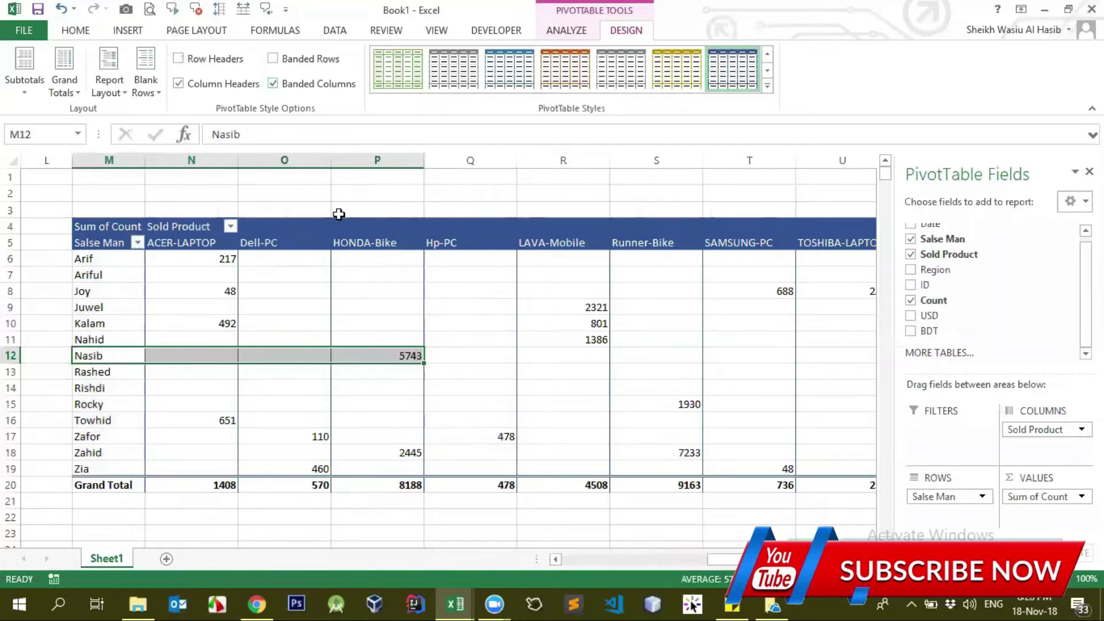
drag(462, 277, 474, 453)
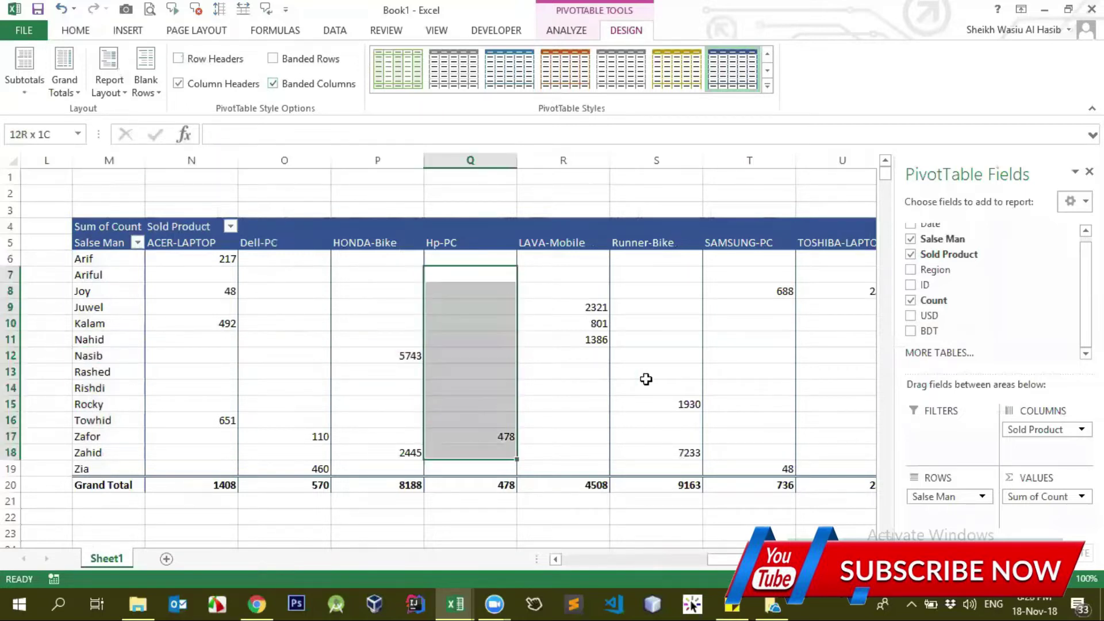
click(273, 84)
click(178, 84)
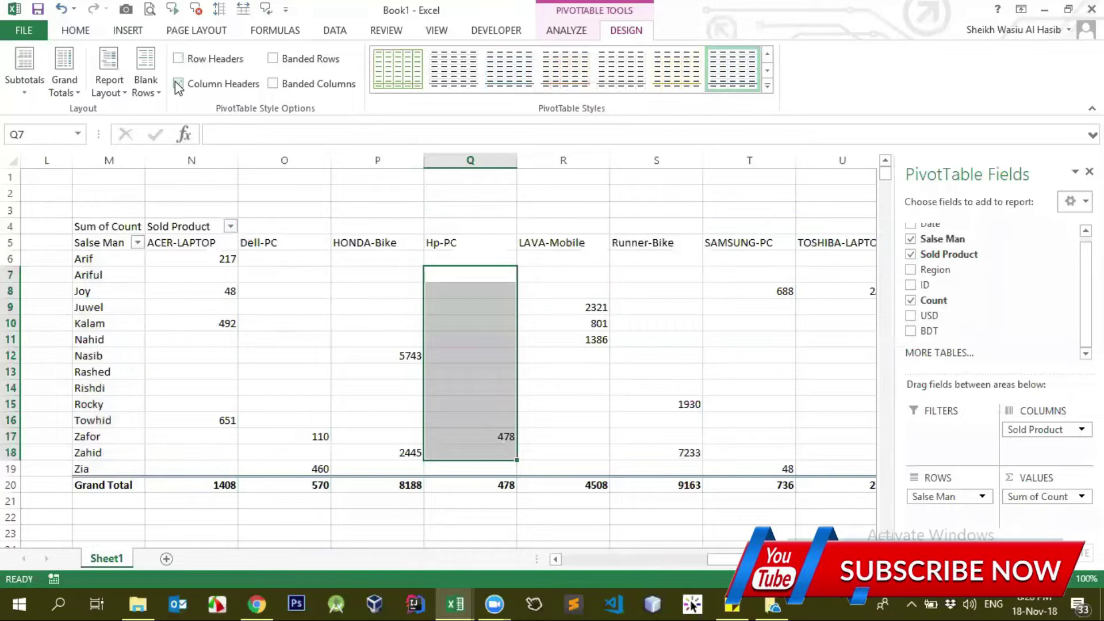
click(178, 84)
click(178, 58)
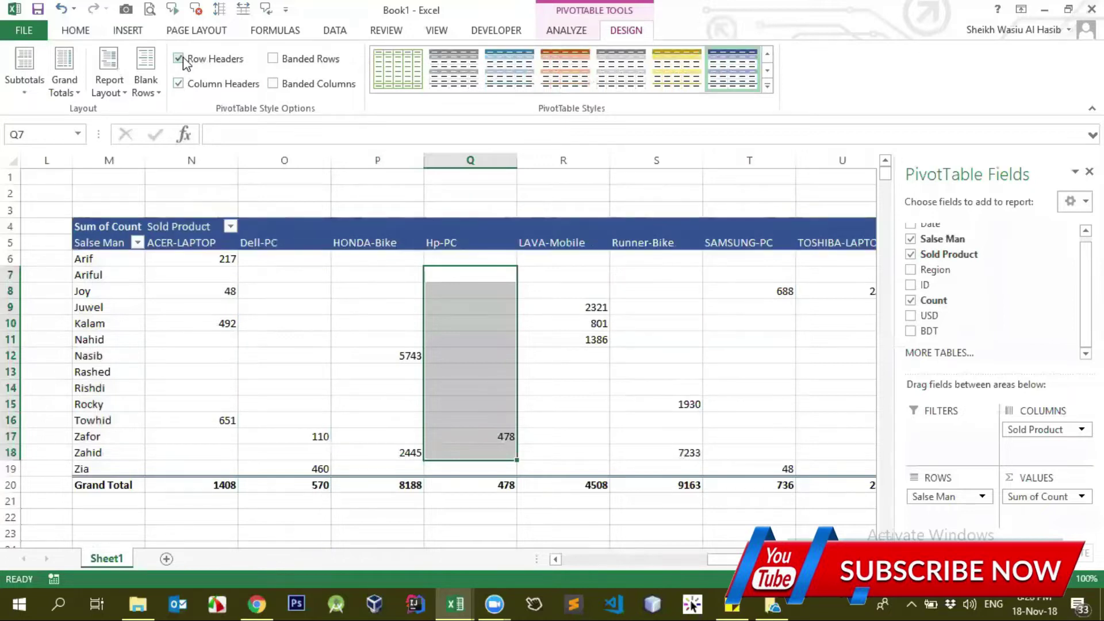
click(334, 340)
click(227, 309)
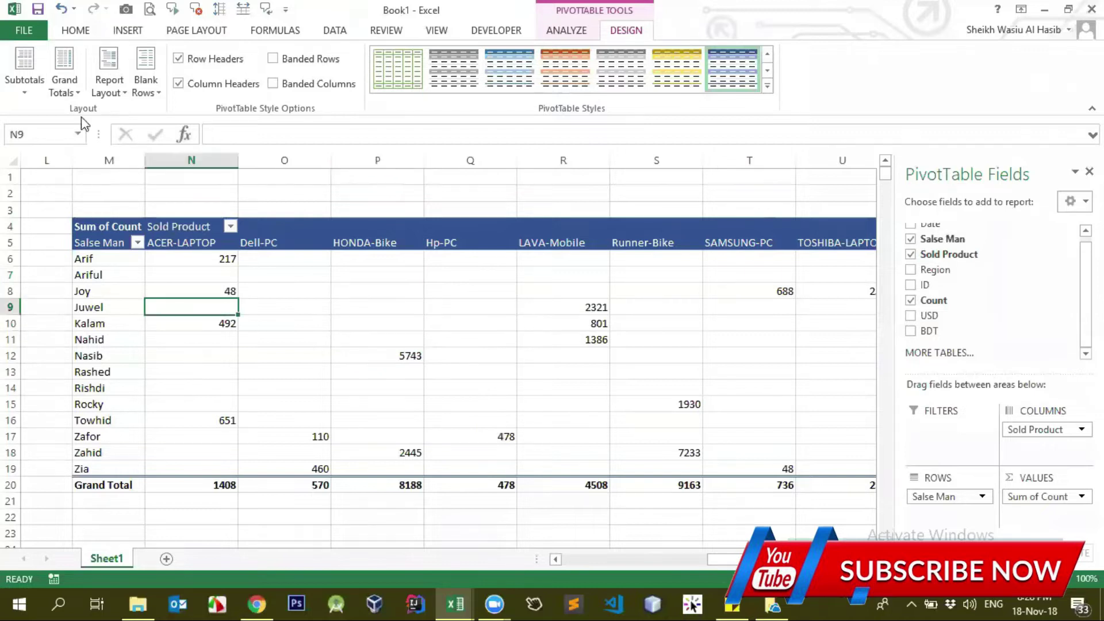
Step: Browse the Subtotals and Grand Totals options without changing them
click(30, 88)
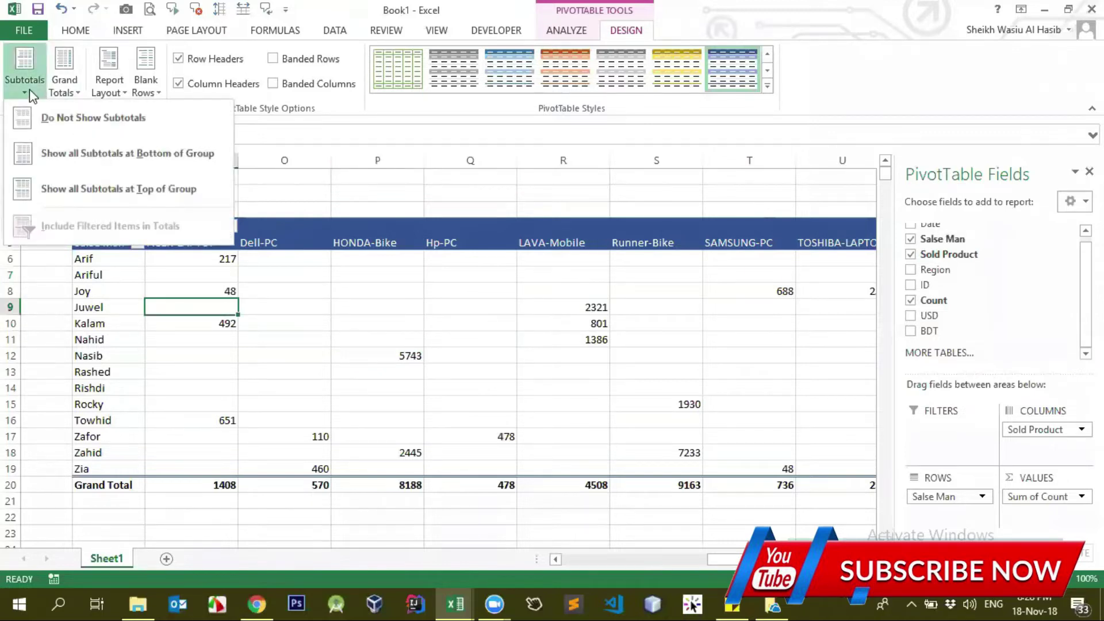
click(65, 88)
click(64, 87)
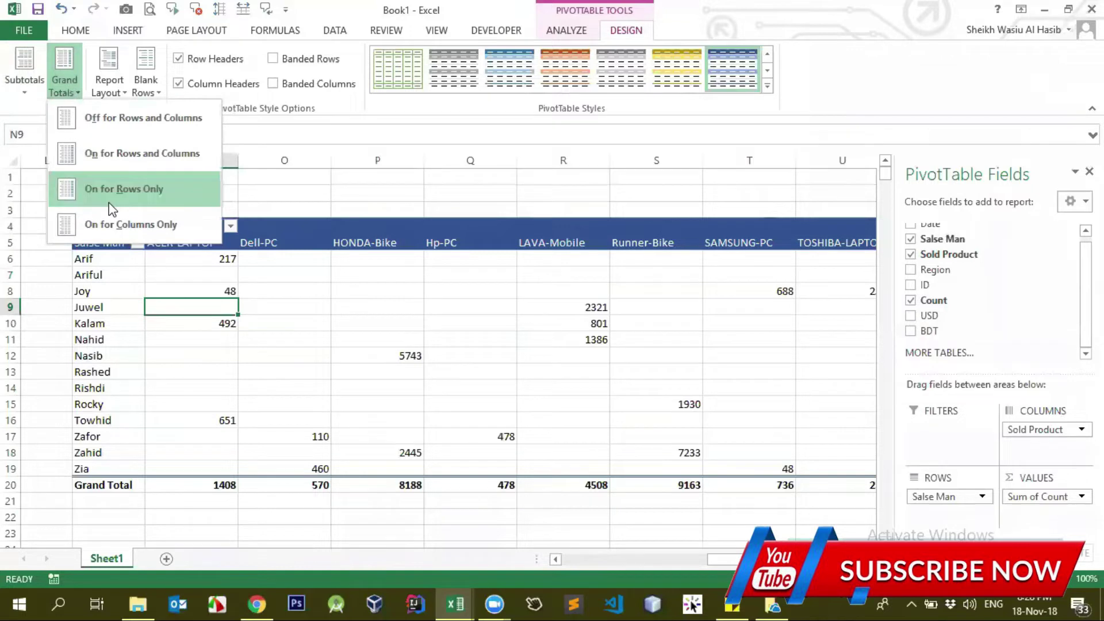
click(443, 325)
Step: Switch to PivotTable Analyze and open then close the Salse Man filter options
click(567, 32)
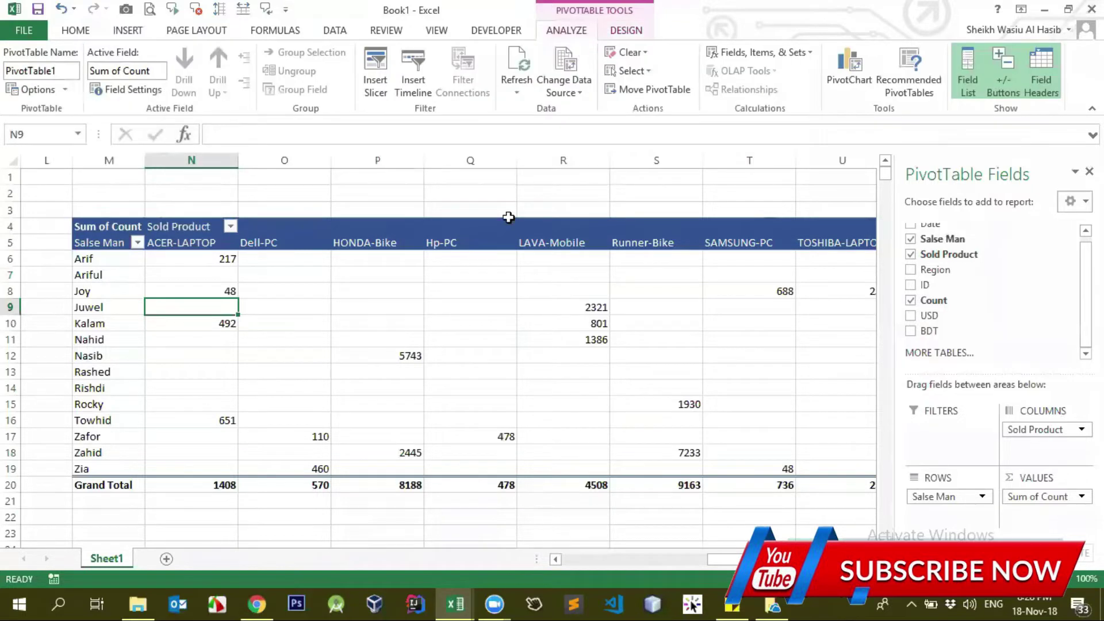
mouse_move(719, 559)
mouse_down()
mouse_move(677, 559)
mouse_move(760, 564)
mouse_up()
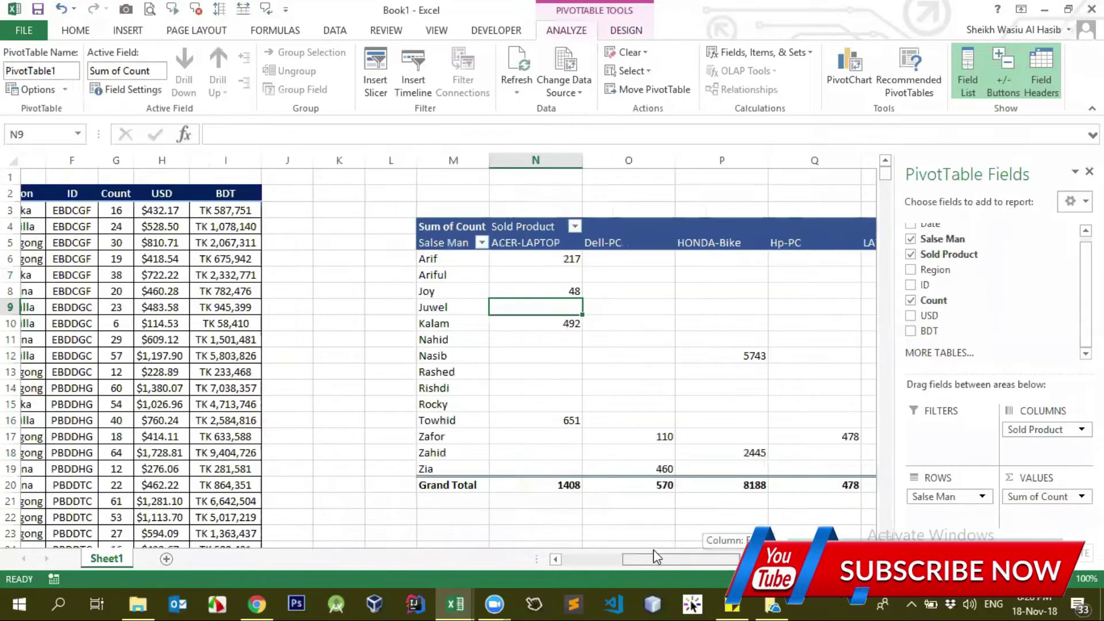
drag(760, 560, 661, 559)
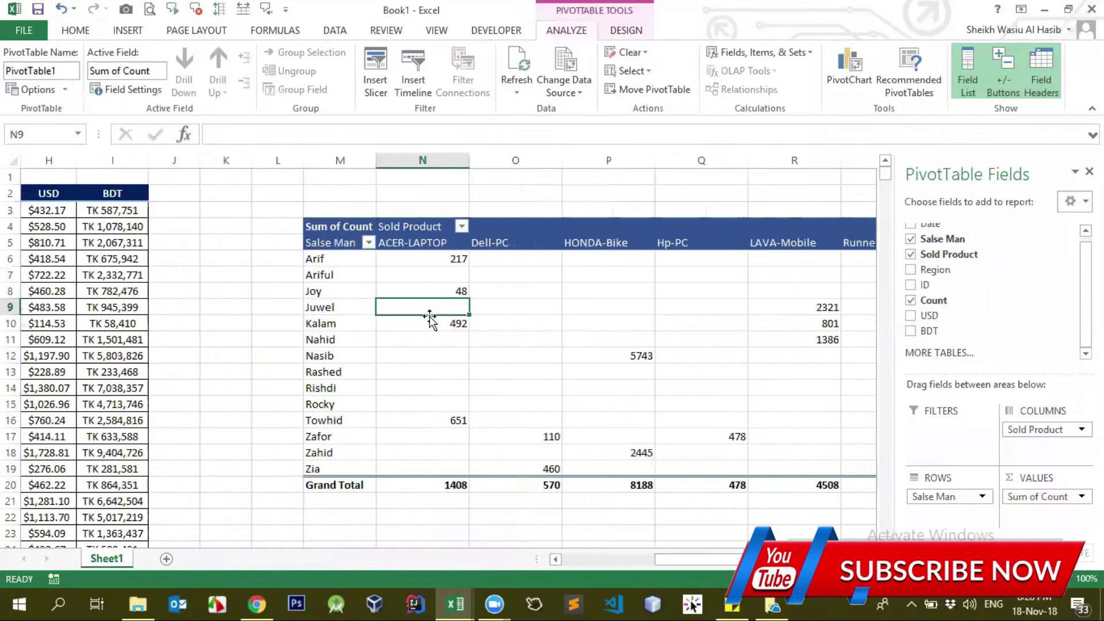
click(368, 244)
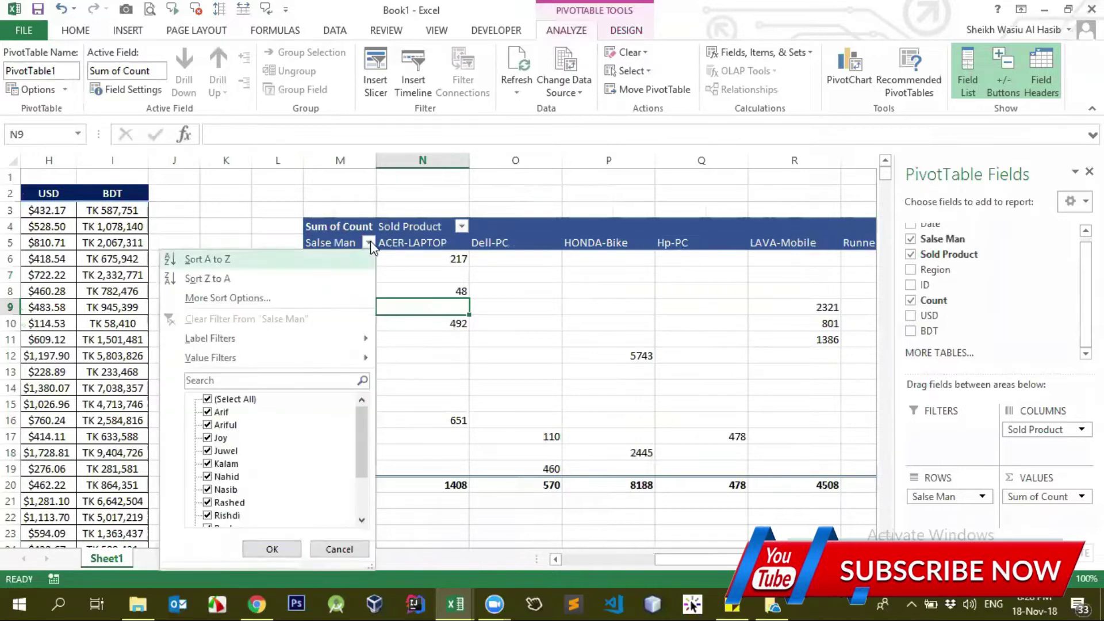
click(370, 245)
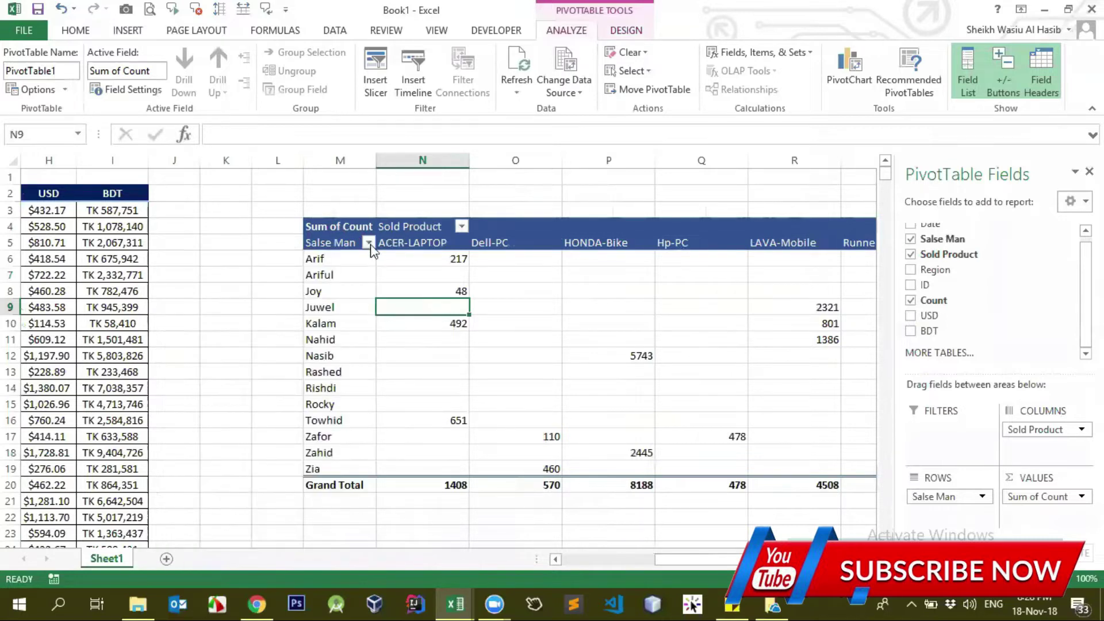
click(462, 227)
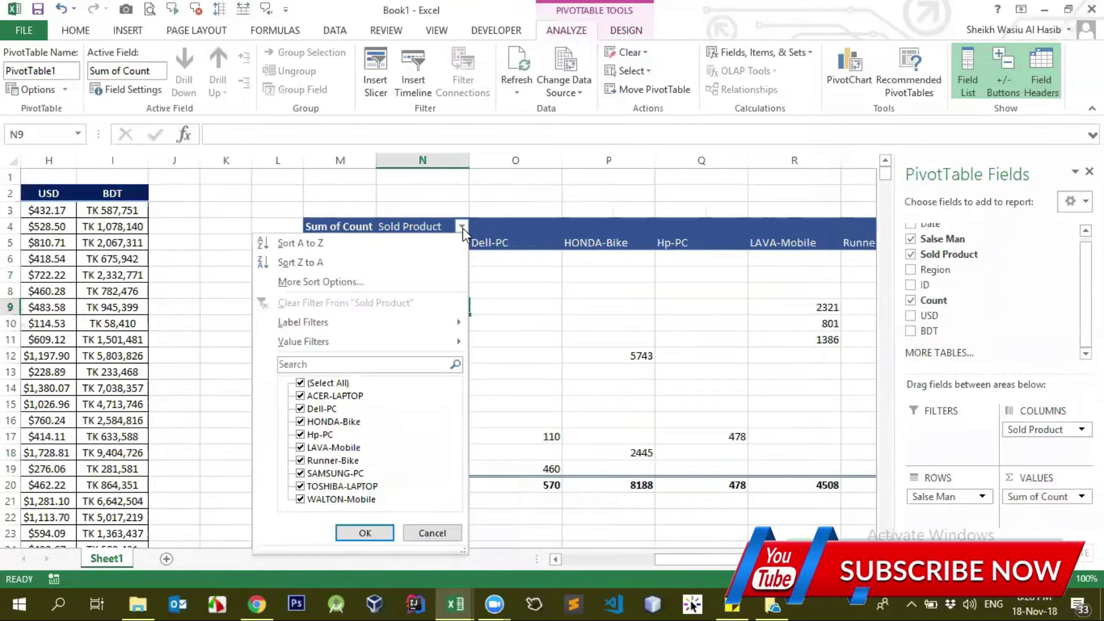
click(458, 228)
click(459, 227)
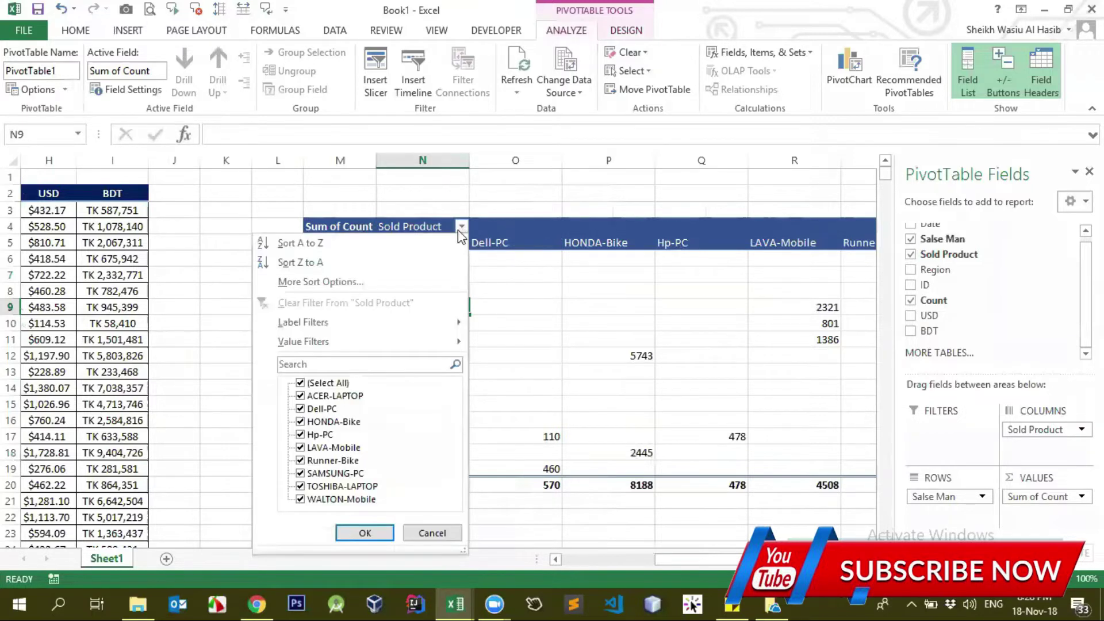
click(302, 384)
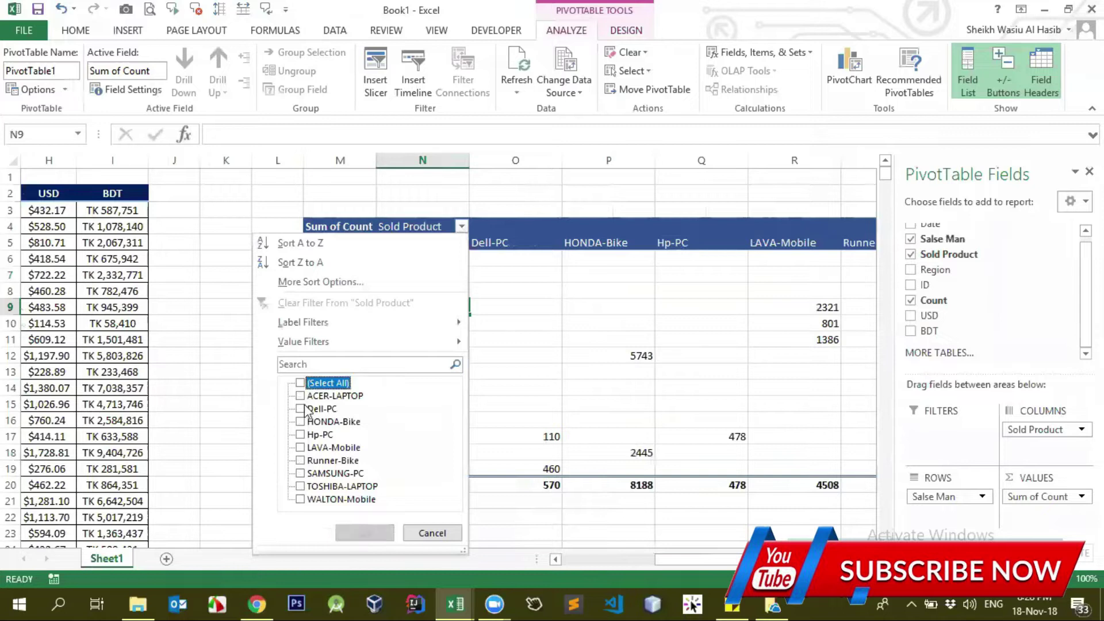
click(300, 435)
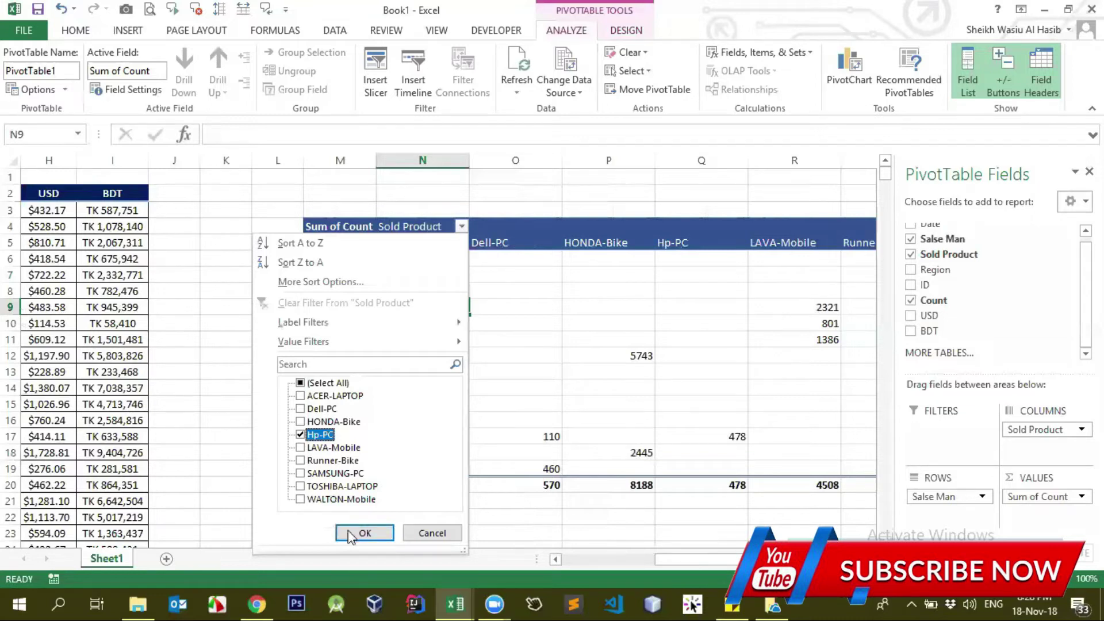
click(354, 533)
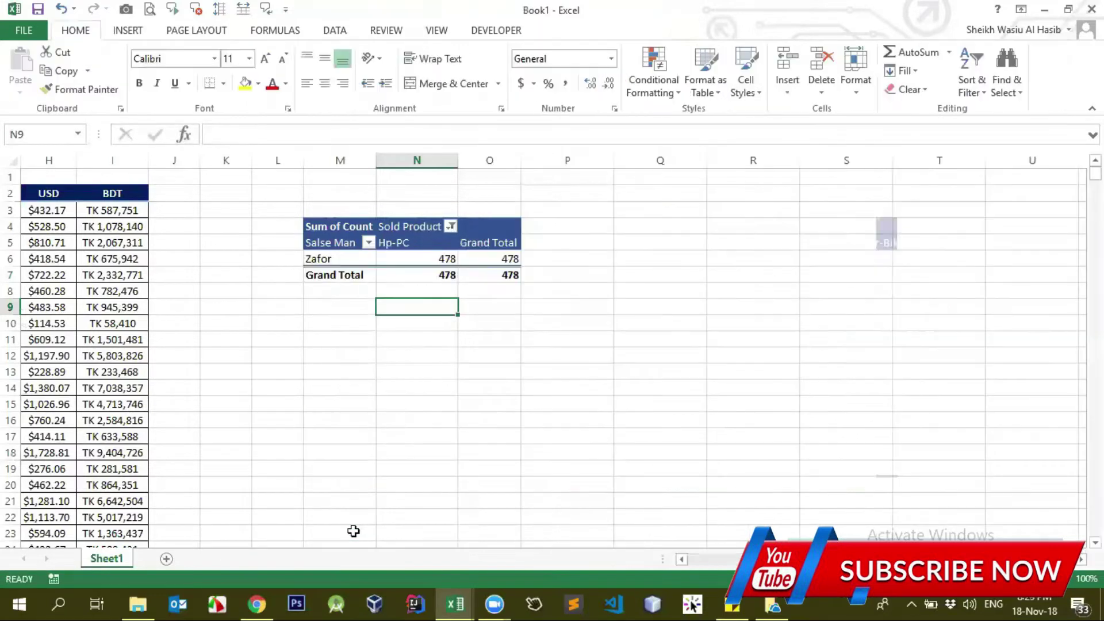
click(335, 262)
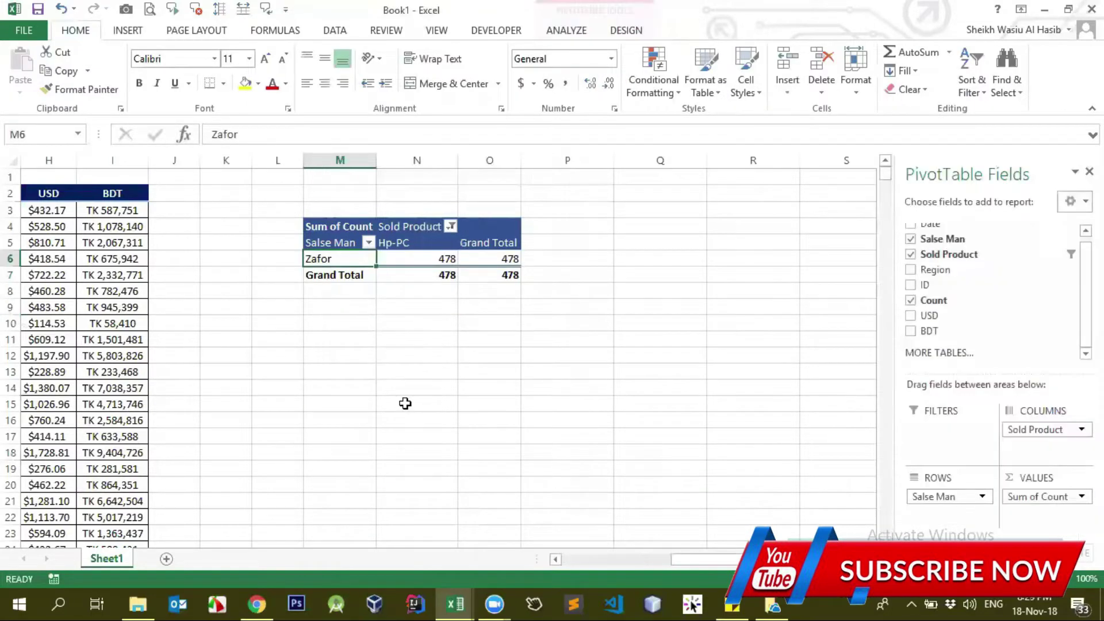
key(ctrl+z)
click(460, 227)
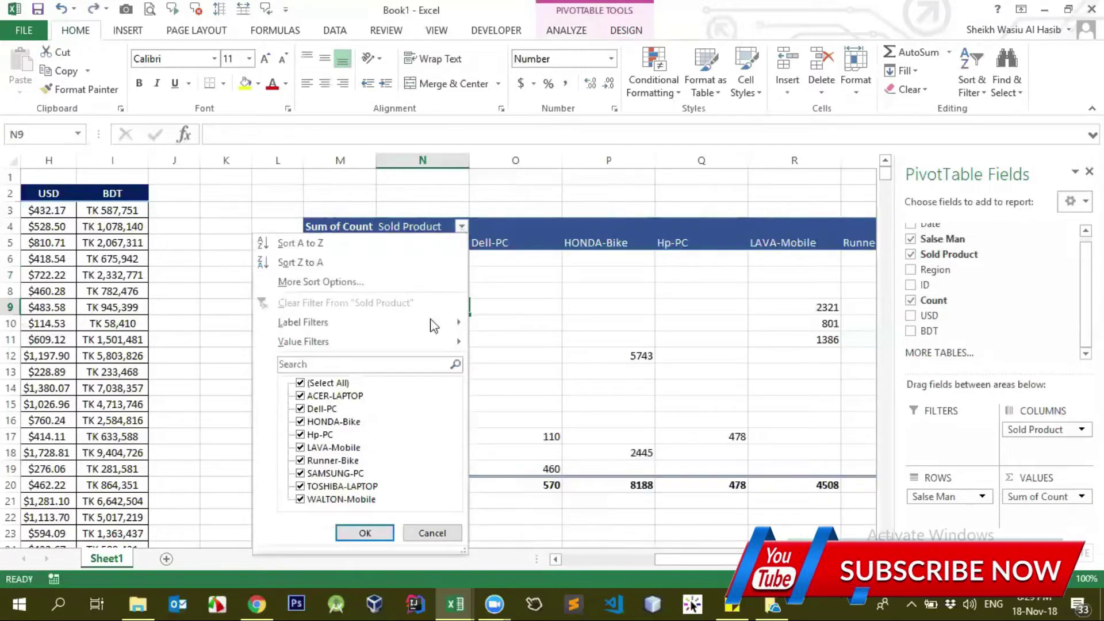
click(300, 383)
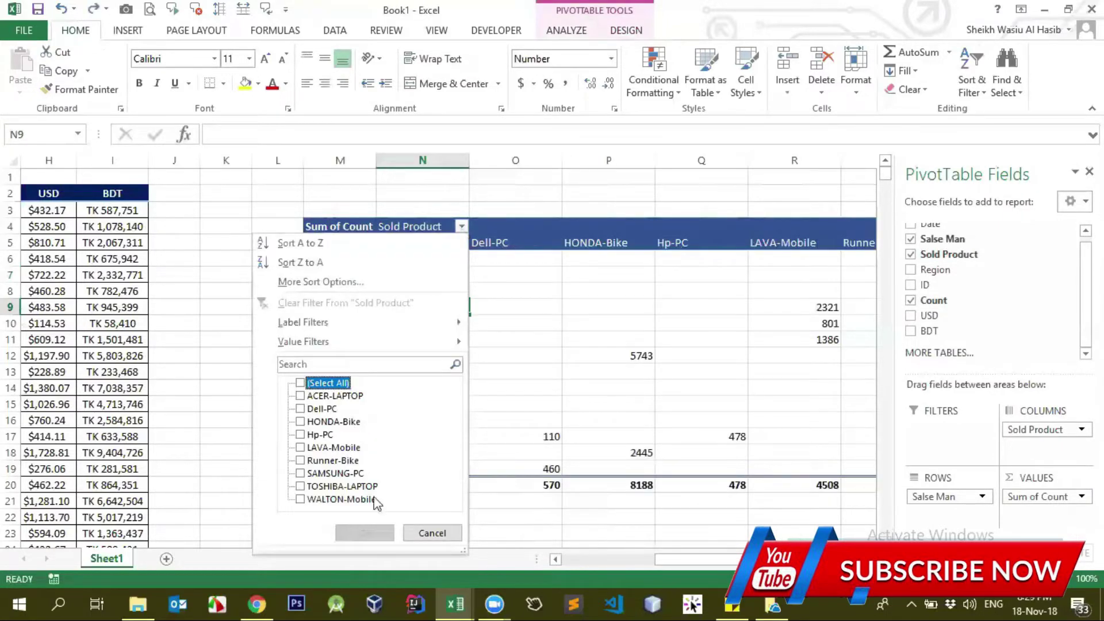
click(300, 409)
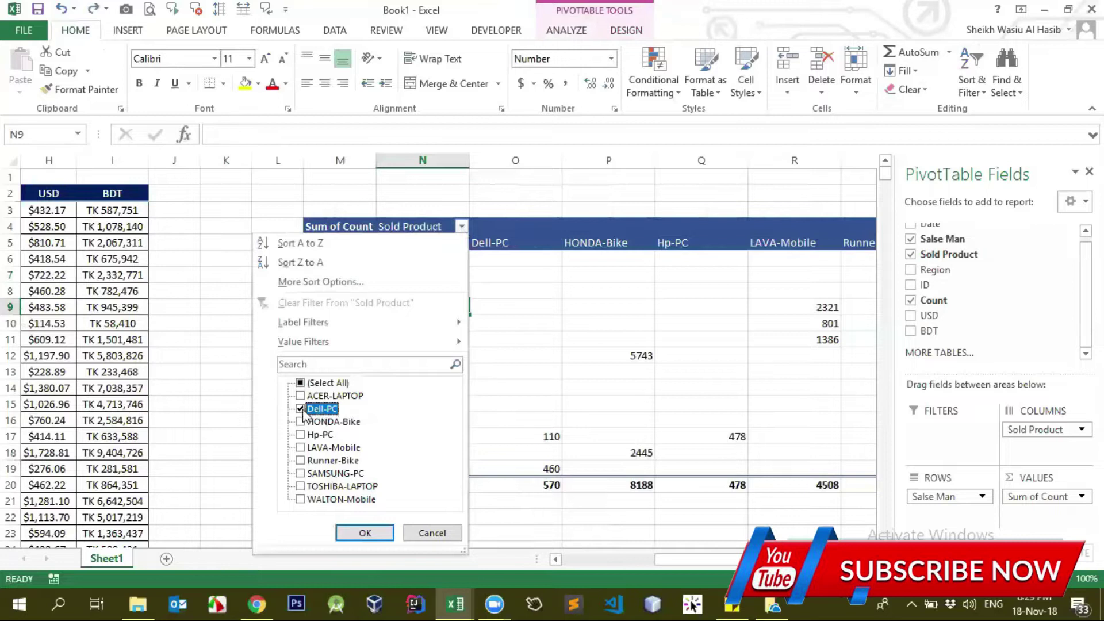
click(365, 531)
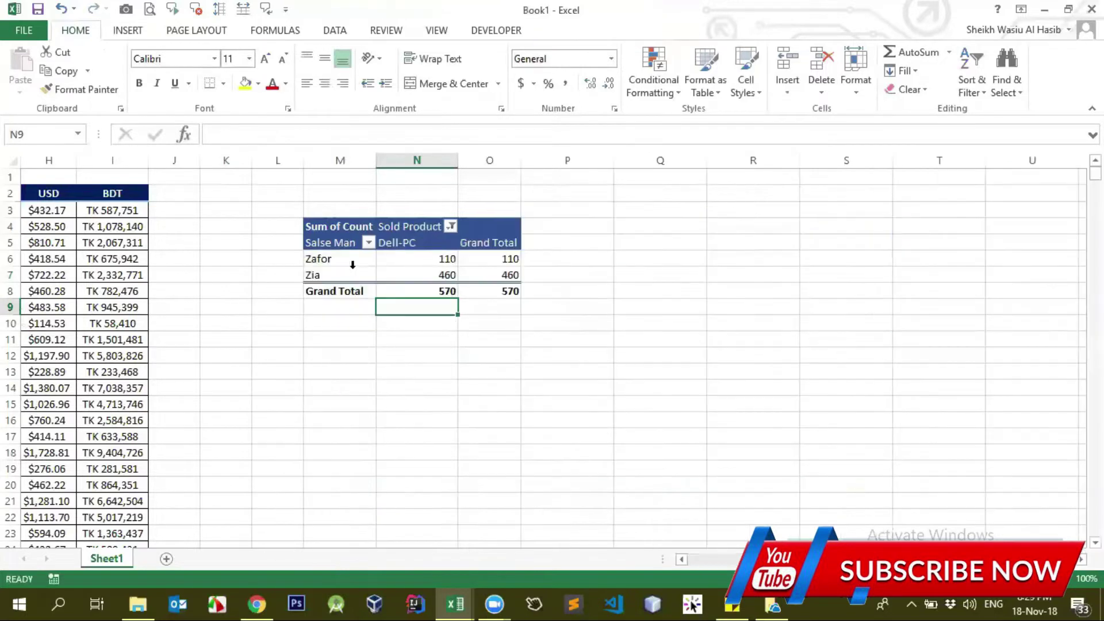
click(383, 233)
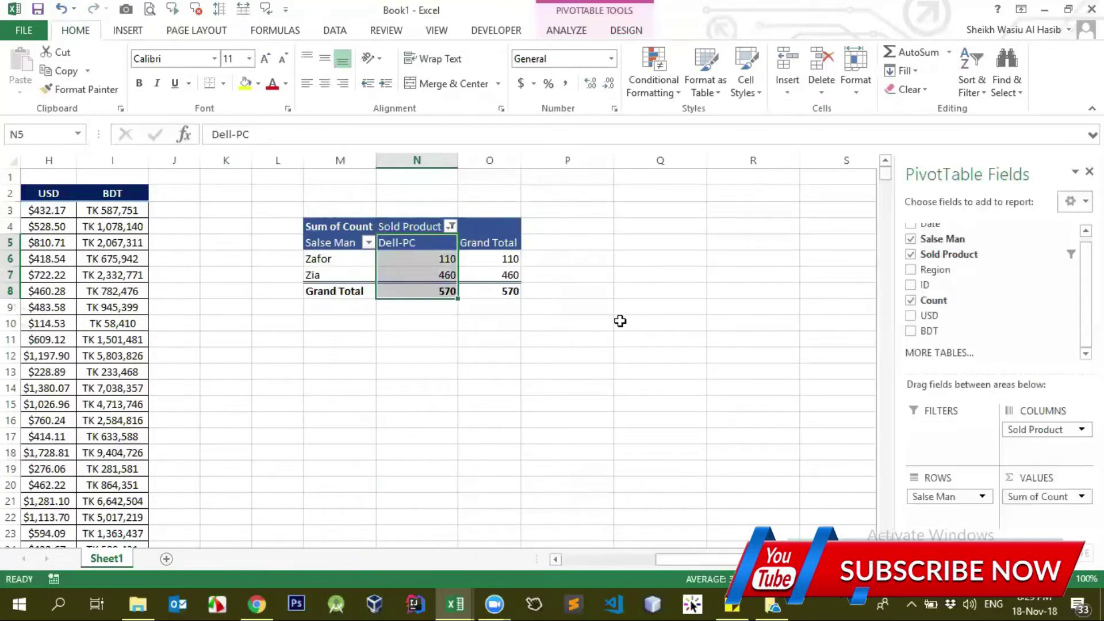
key(ctrl+z)
click(407, 248)
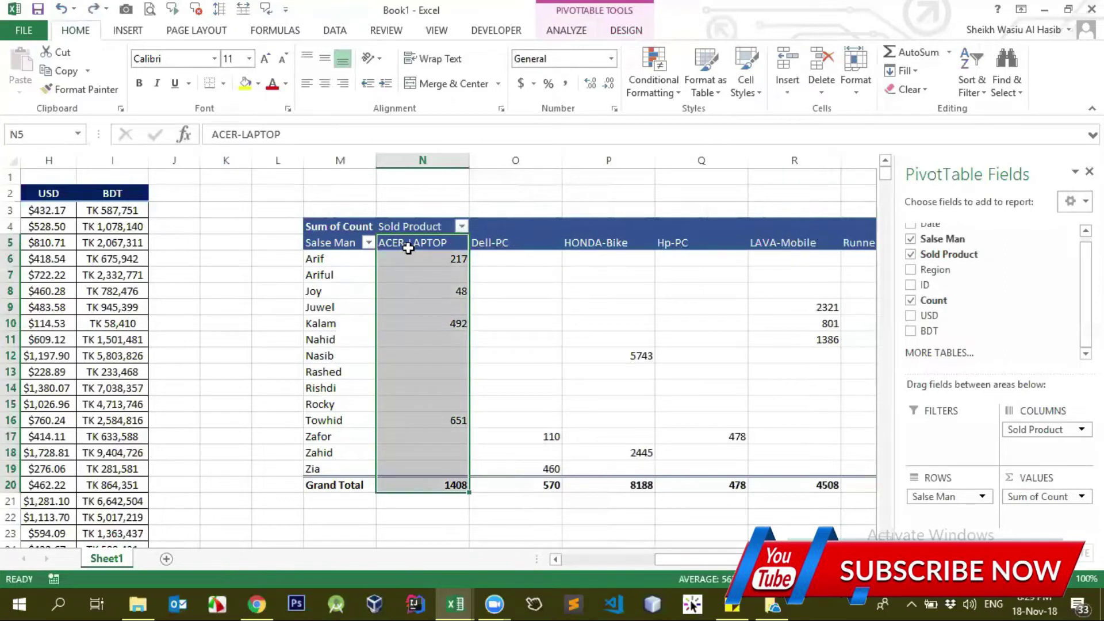
Step: Try Sold Product as a report filter, then undo so it stays in the columns
click(420, 227)
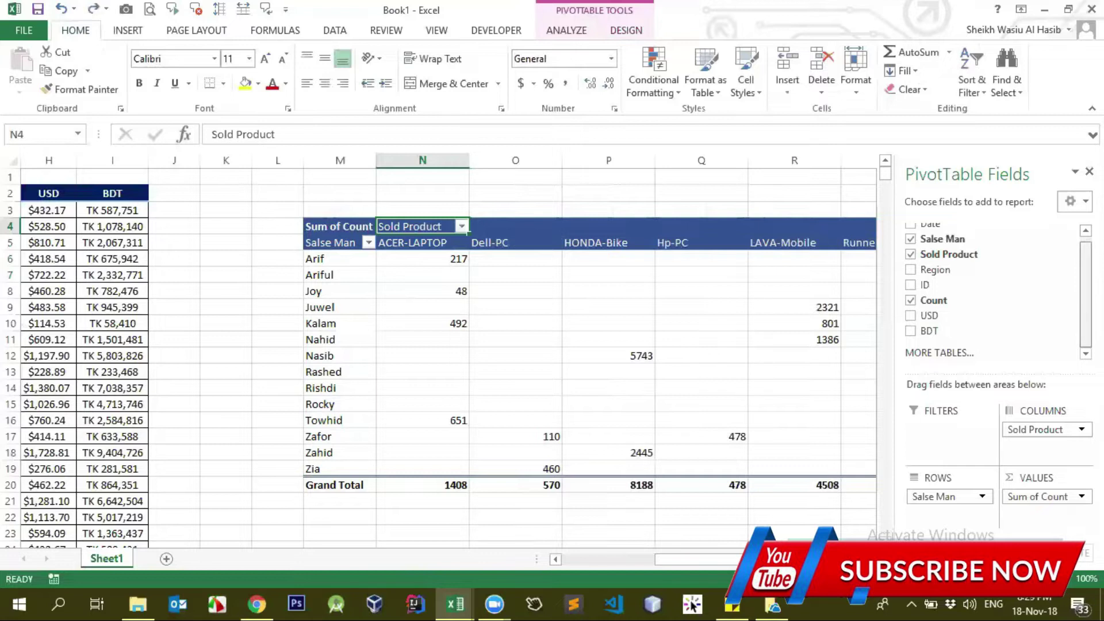
scroll(969, 277, up, 1)
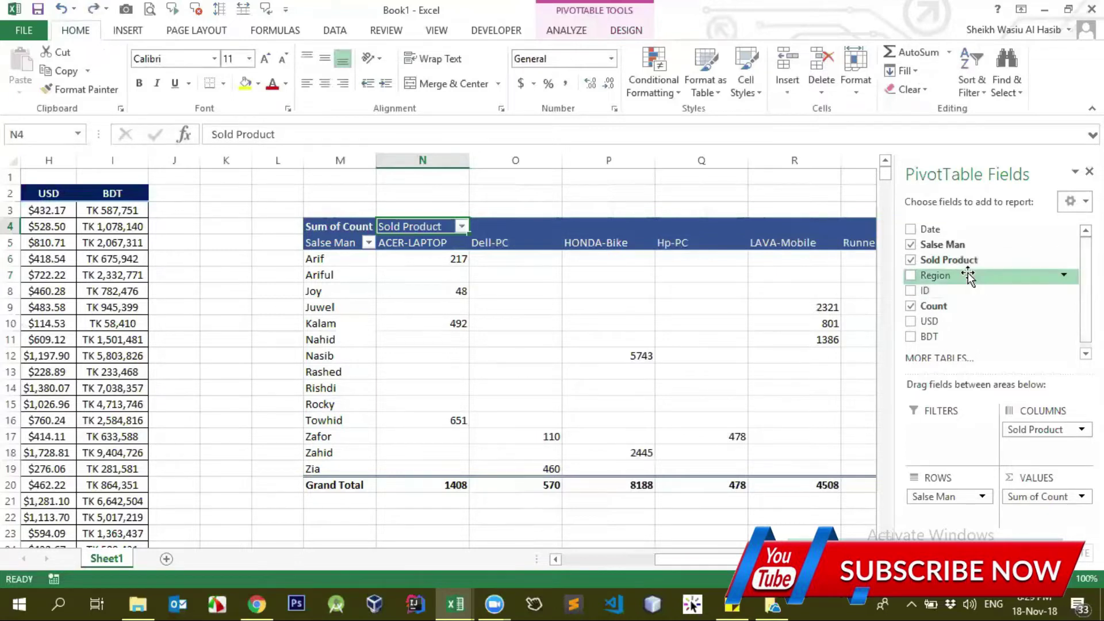
drag(961, 259, 955, 436)
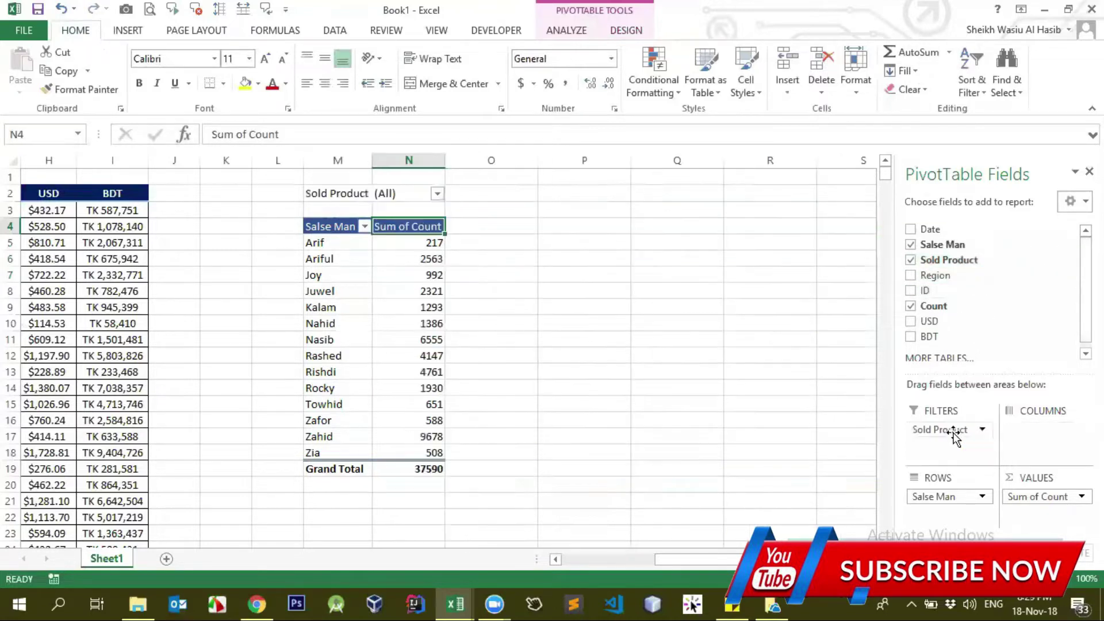
key(ctrl+z)
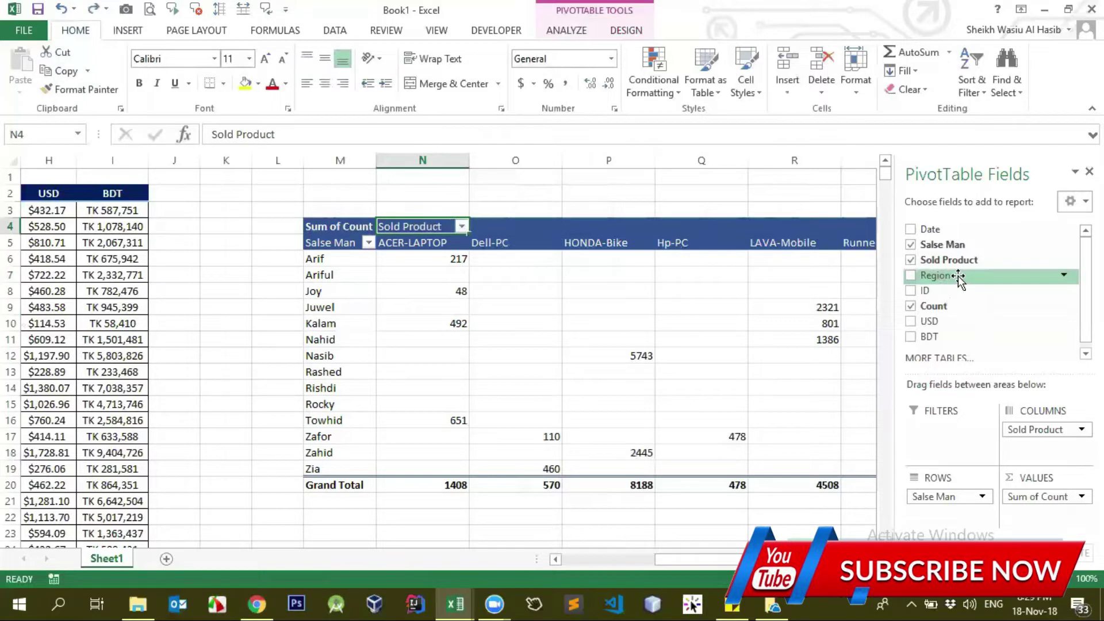
Step: Add Region as the pivot table's report filter, left at (All)
drag(959, 278, 938, 444)
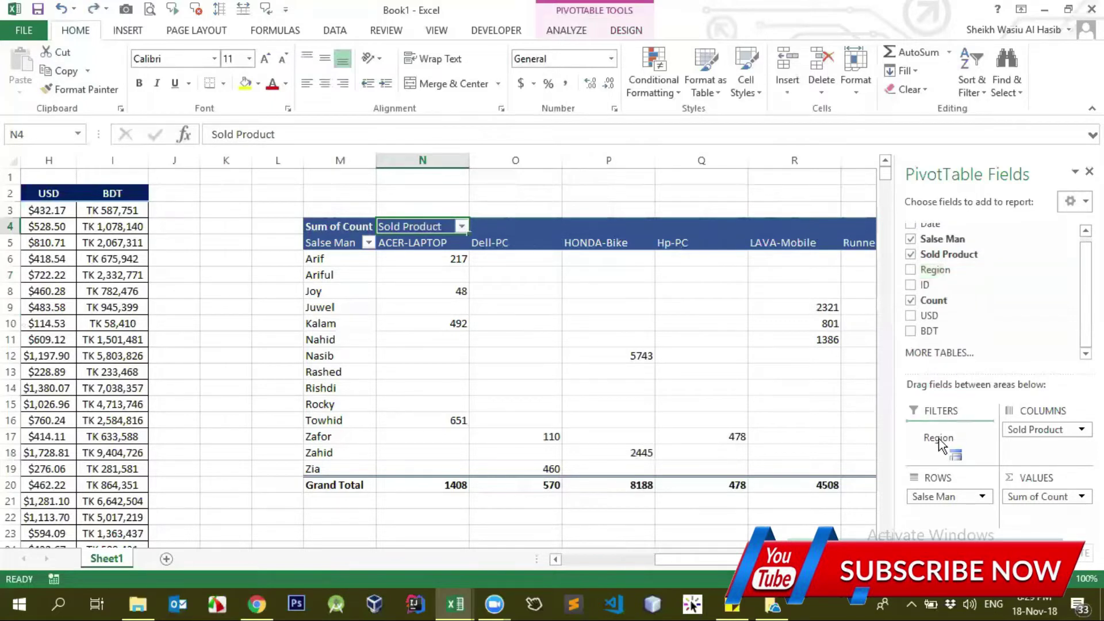
mouse_move(939, 445)
mouse_down()
mouse_move(927, 449)
mouse_move(929, 440)
mouse_up()
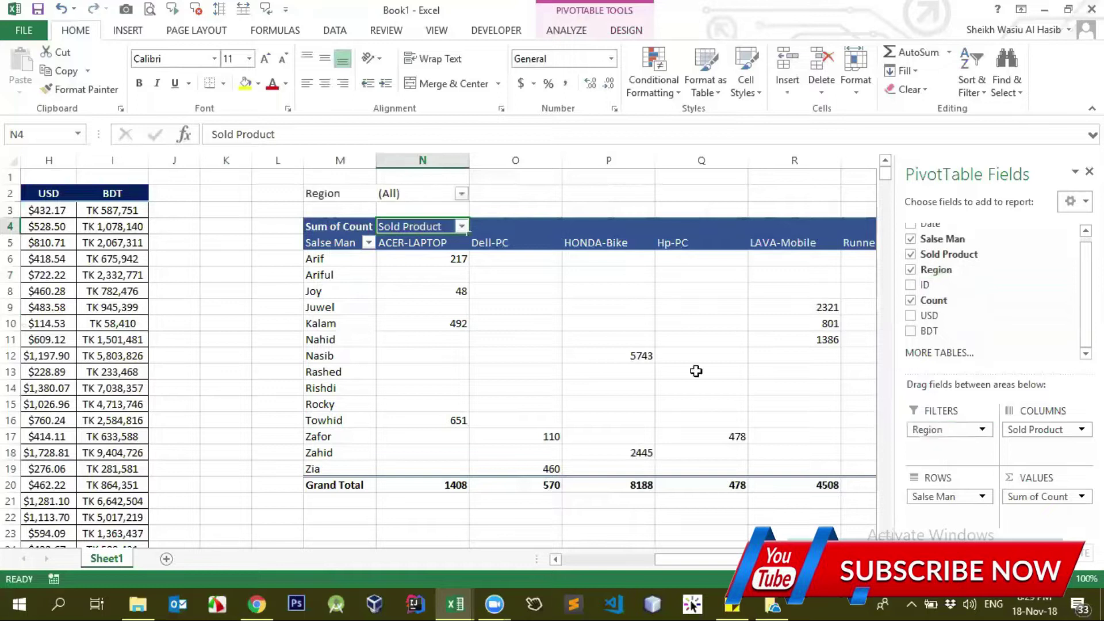
click(331, 194)
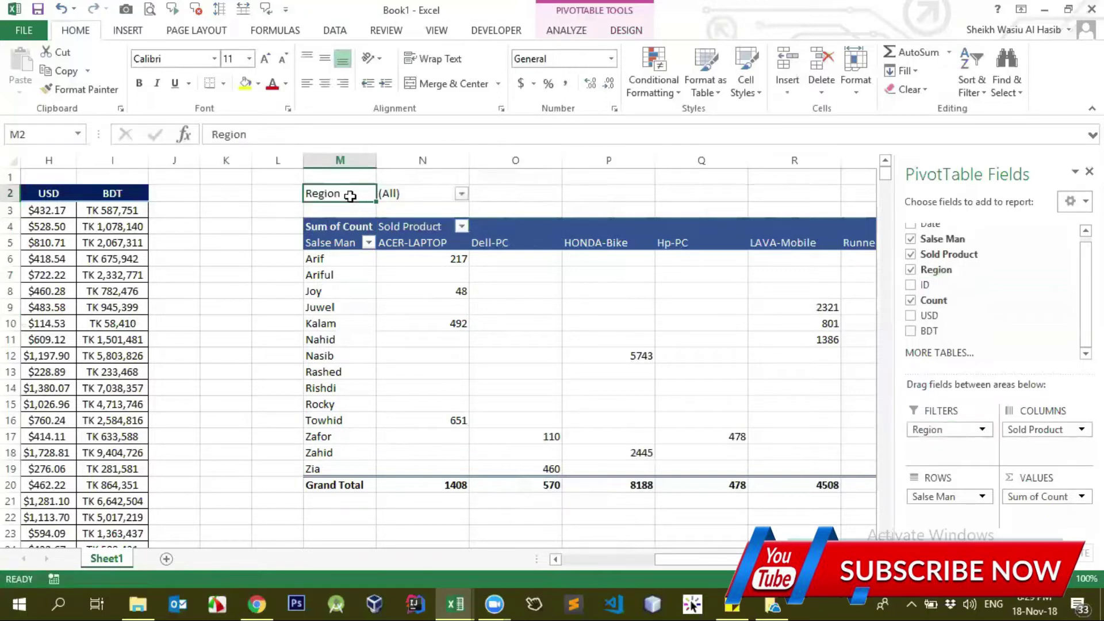
click(500, 193)
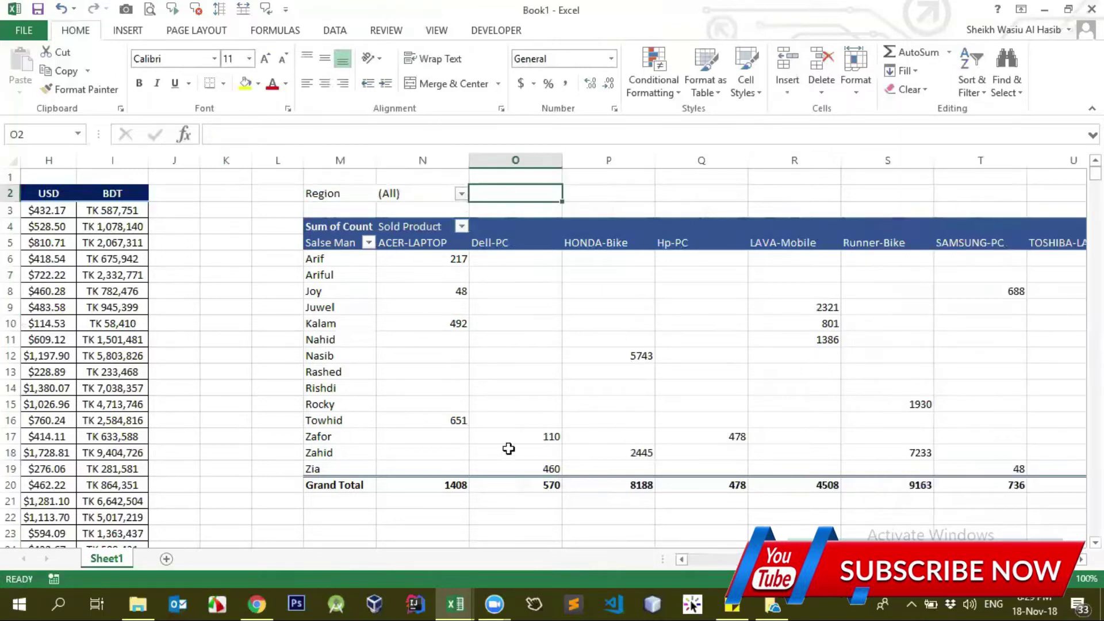
Step: Filter the pivot table to the Comilla region
click(461, 226)
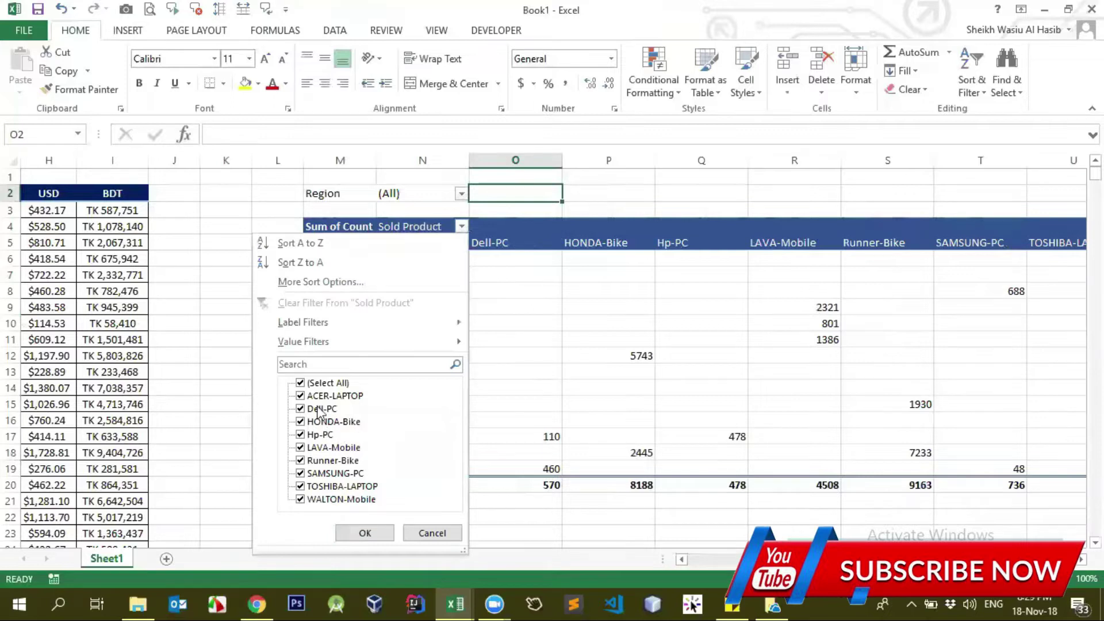
click(476, 202)
click(459, 198)
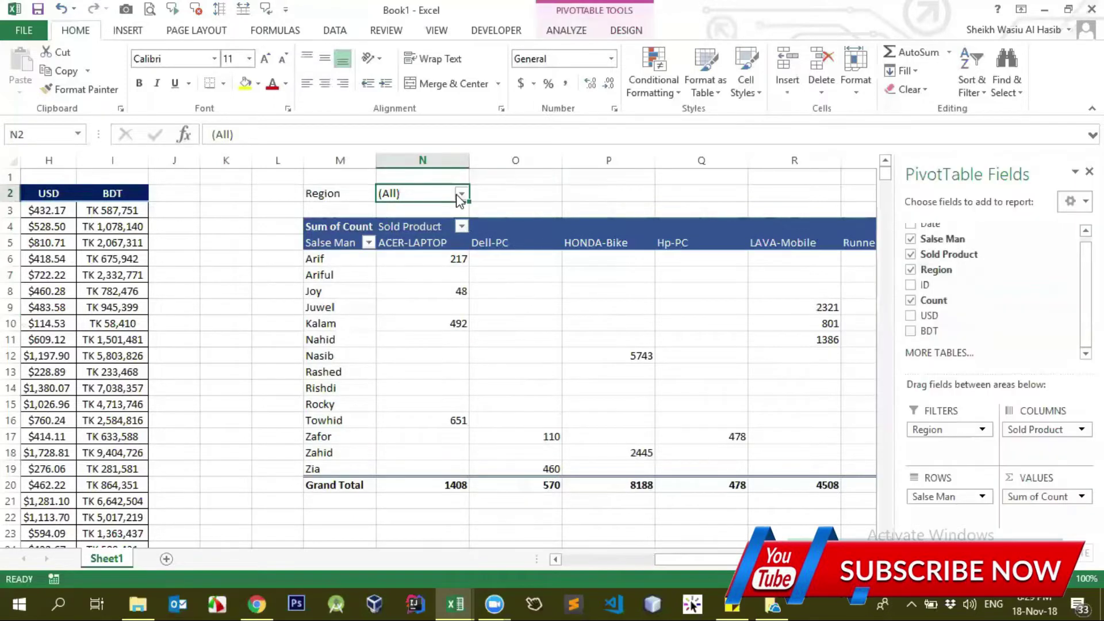
click(460, 194)
click(325, 244)
click(314, 270)
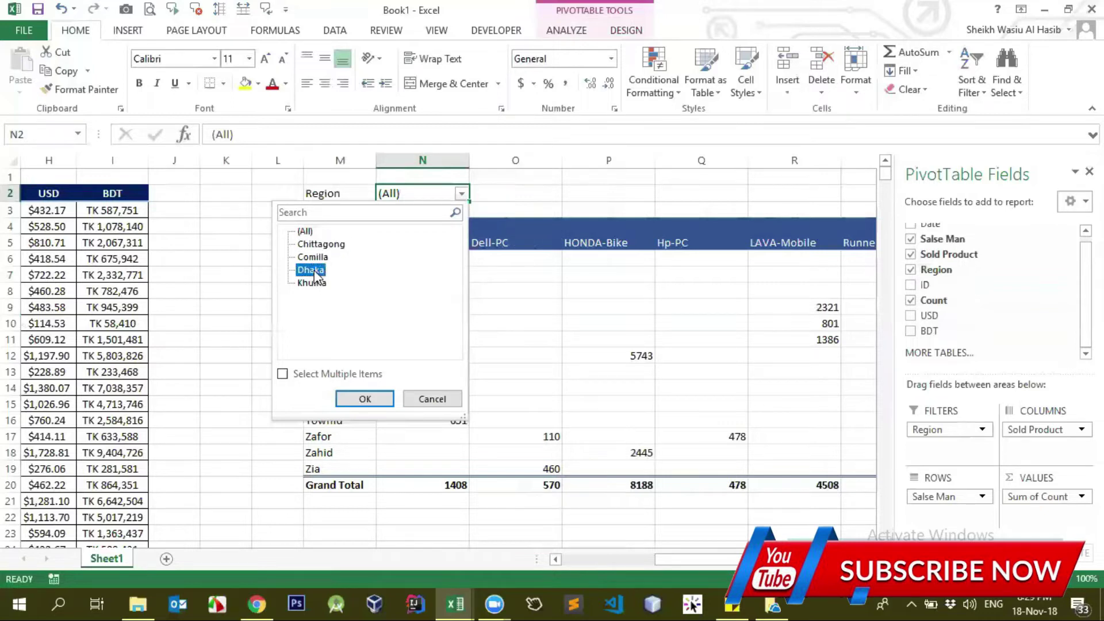
click(319, 246)
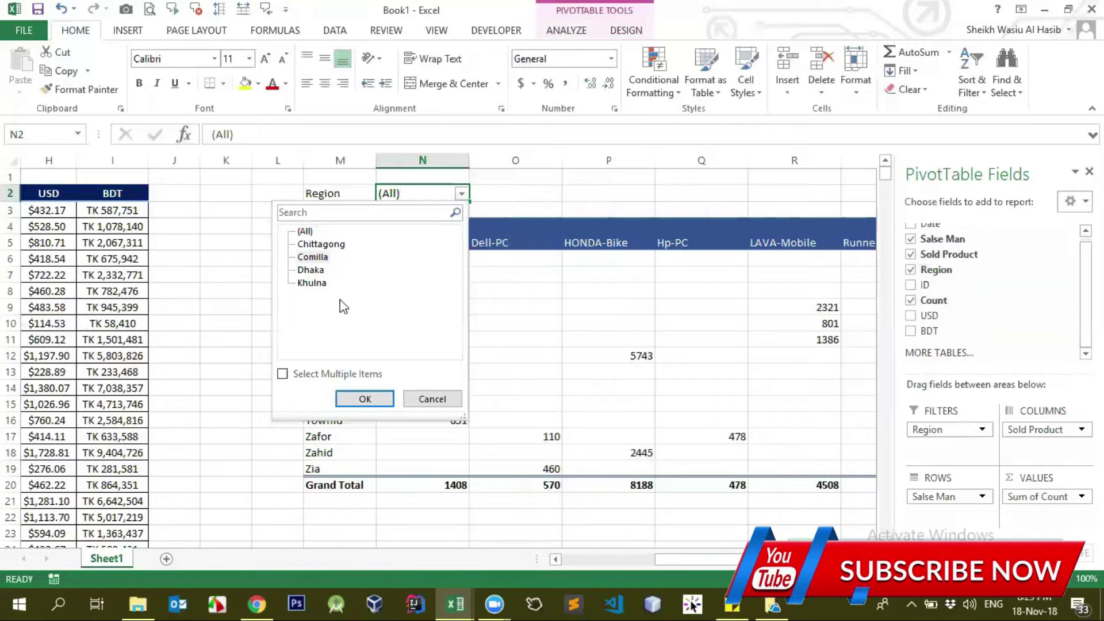
click(320, 258)
click(354, 396)
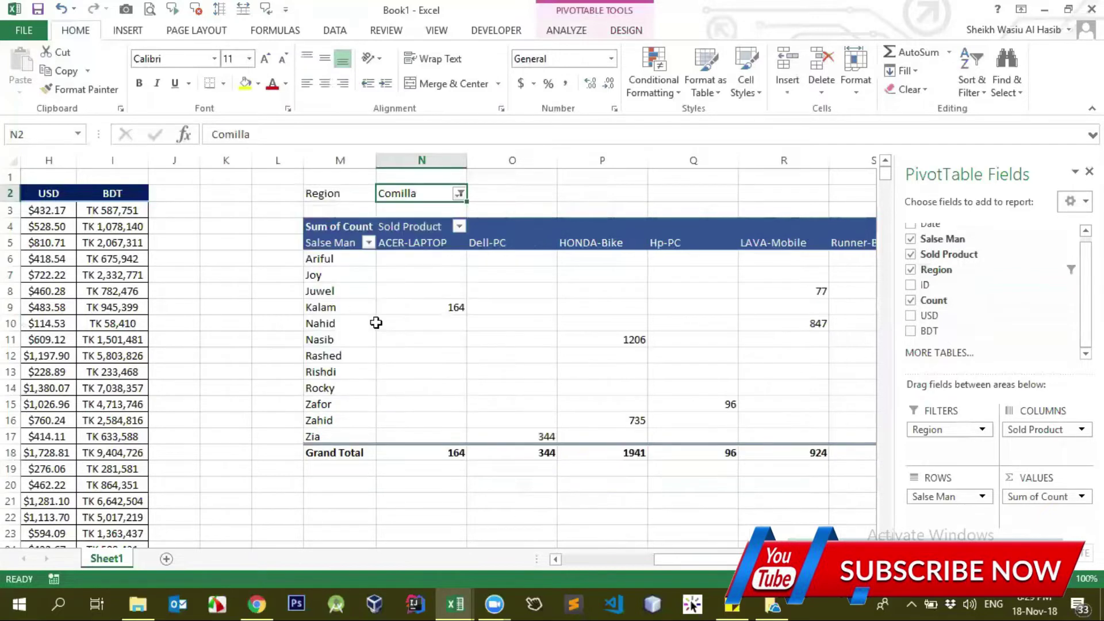
Step: Switch the Region filter to Chittagong and select the filtered count values
click(459, 193)
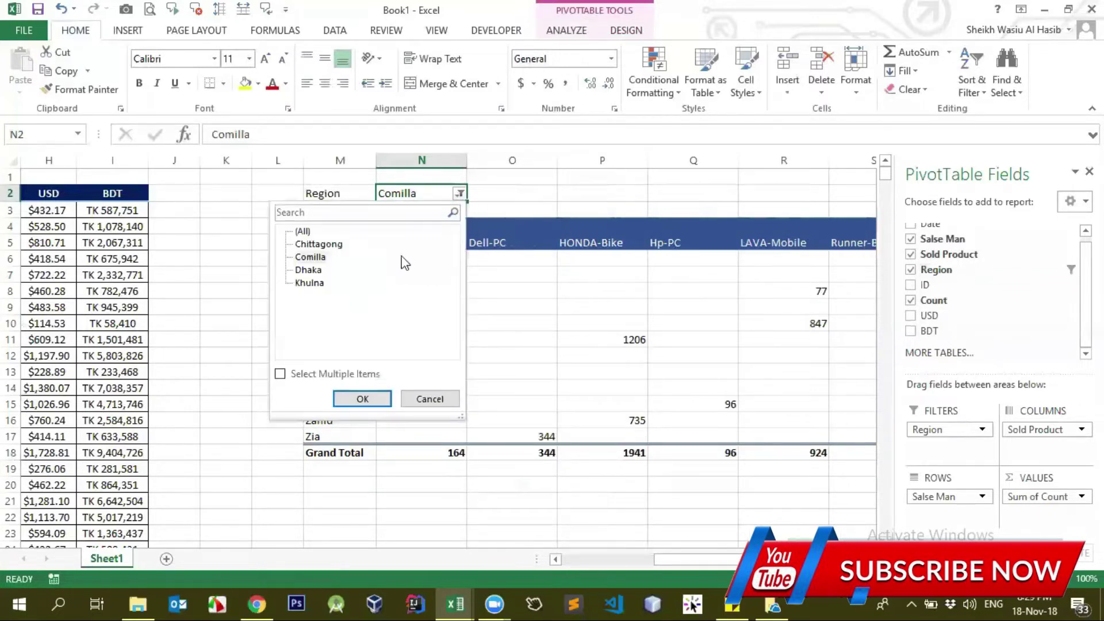
click(315, 244)
click(358, 397)
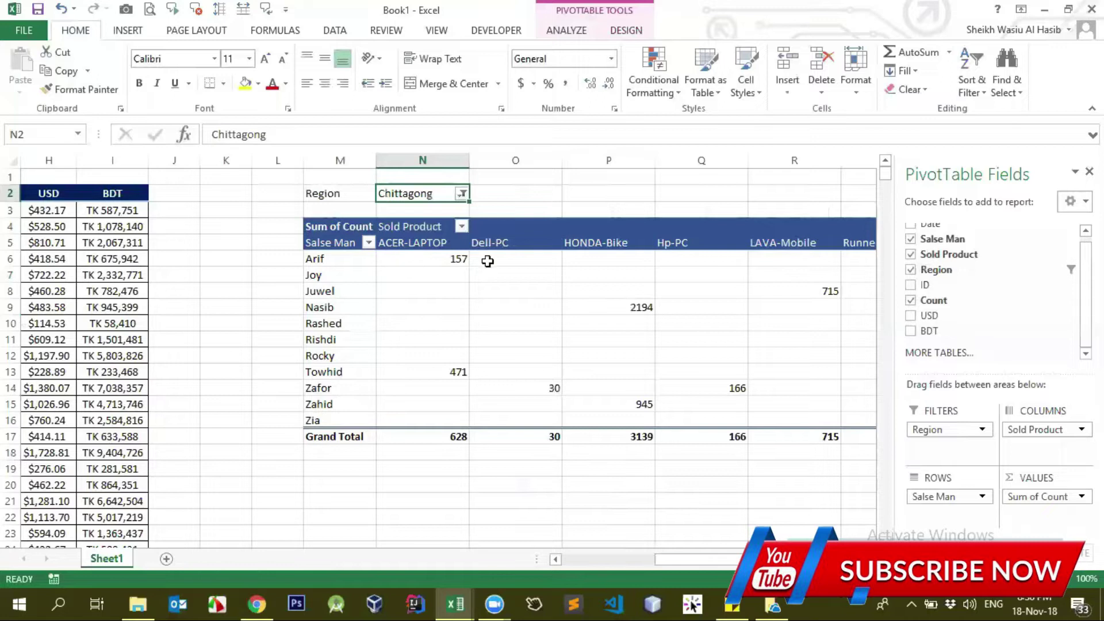
drag(406, 260, 759, 387)
Step: Set the Region filter back to (All) to show every region
click(461, 193)
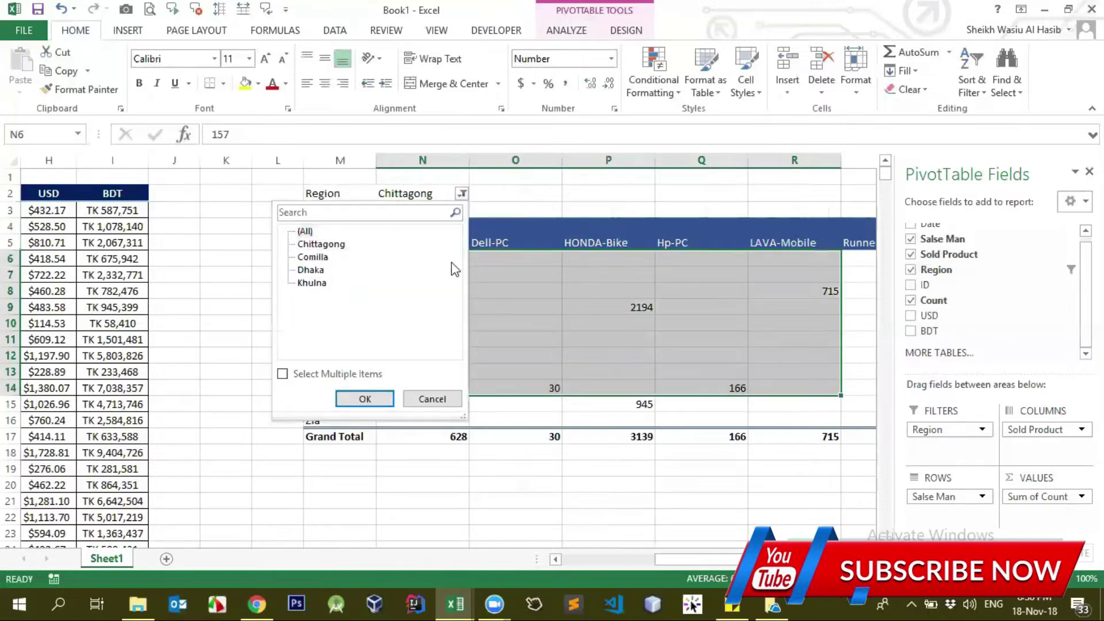
click(304, 231)
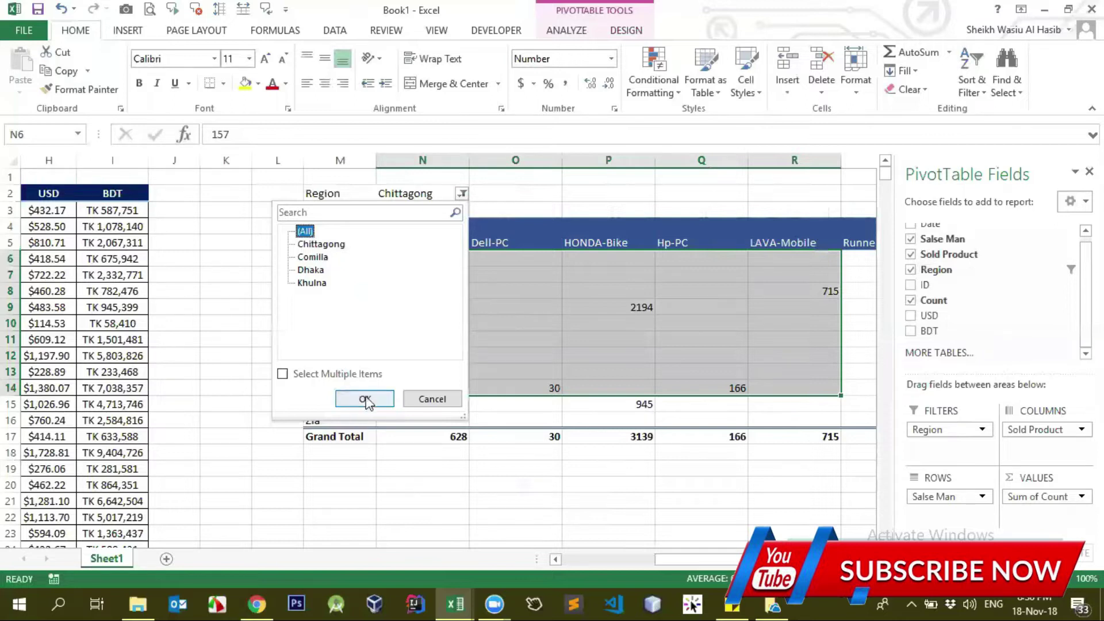
click(366, 399)
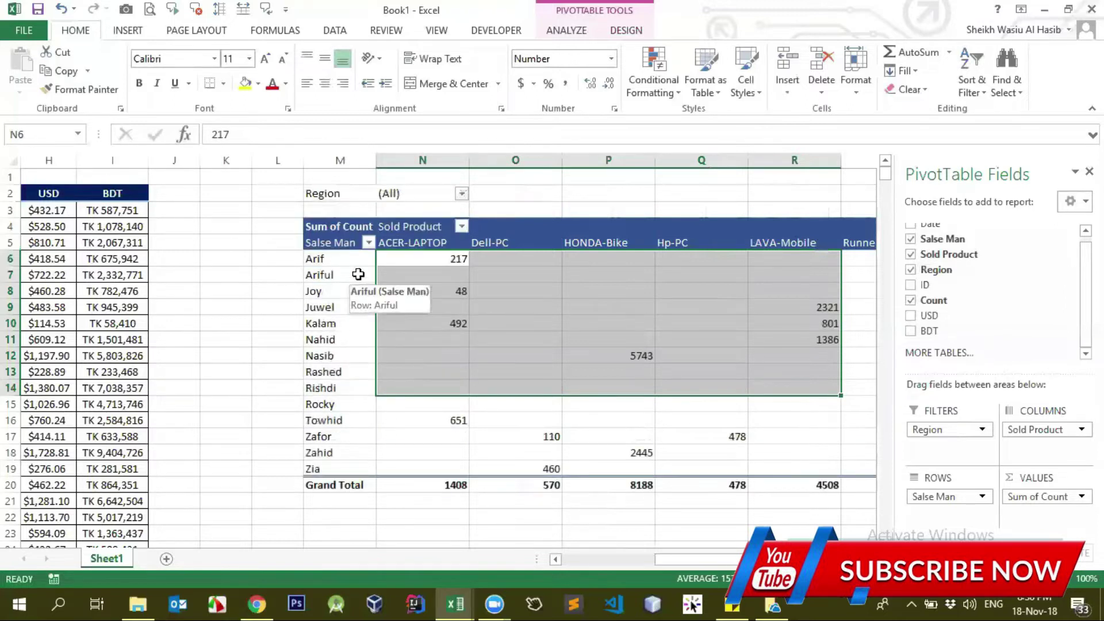
click(403, 242)
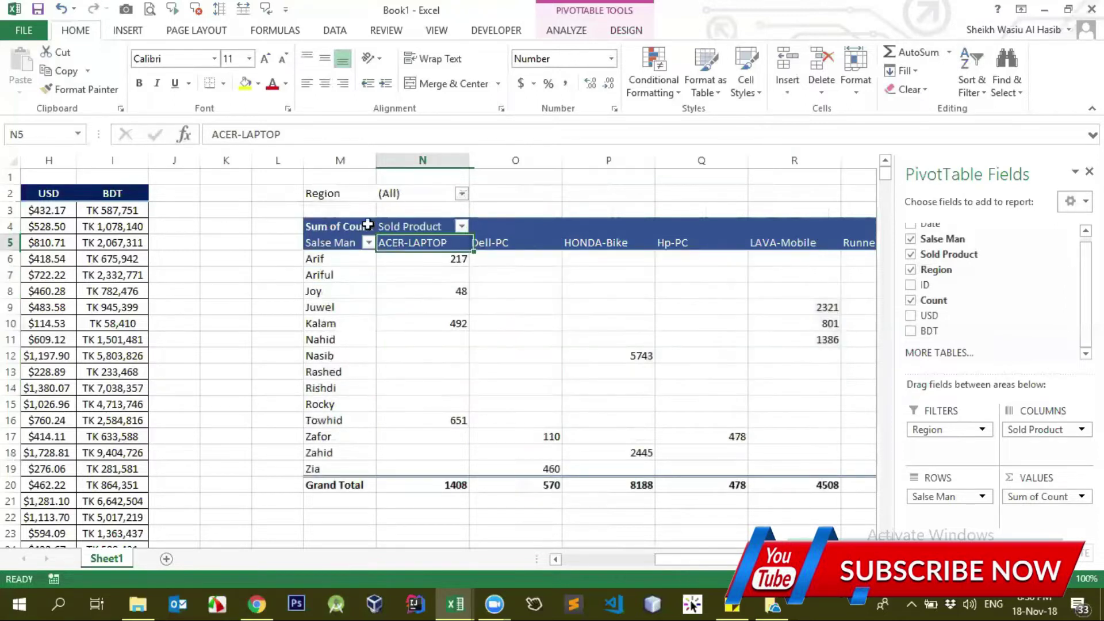
Step: Leave Banded Rows and Banded Columns off in the PivotTable Design options
click(618, 33)
click(273, 59)
click(273, 84)
click(274, 84)
click(178, 84)
click(179, 58)
click(178, 84)
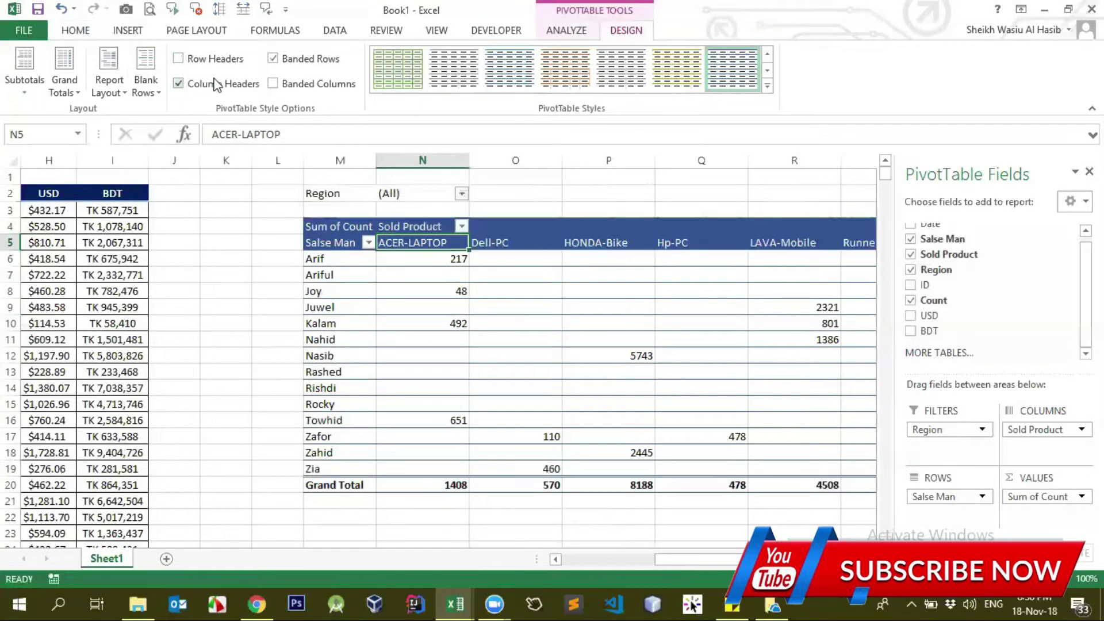
click(273, 84)
click(274, 84)
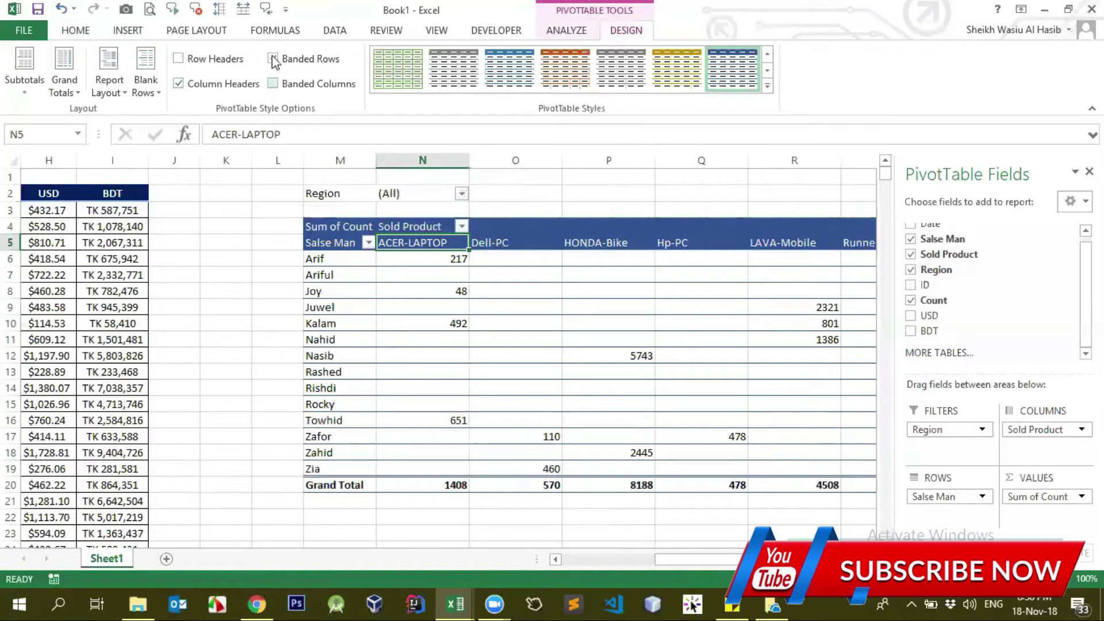
click(273, 58)
Step: Remove Region from the pivot table's FILTERS area
click(493, 245)
click(409, 239)
mouse_move(957, 429)
mouse_down()
mouse_move(984, 372)
mouse_move(1004, 281)
mouse_up()
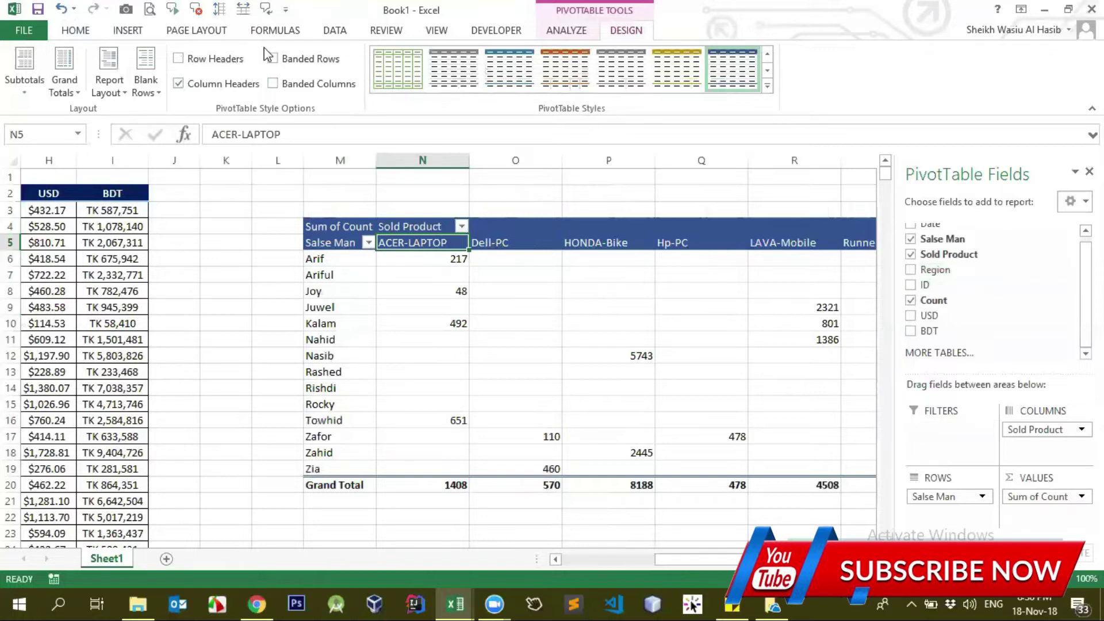
click(425, 291)
click(571, 32)
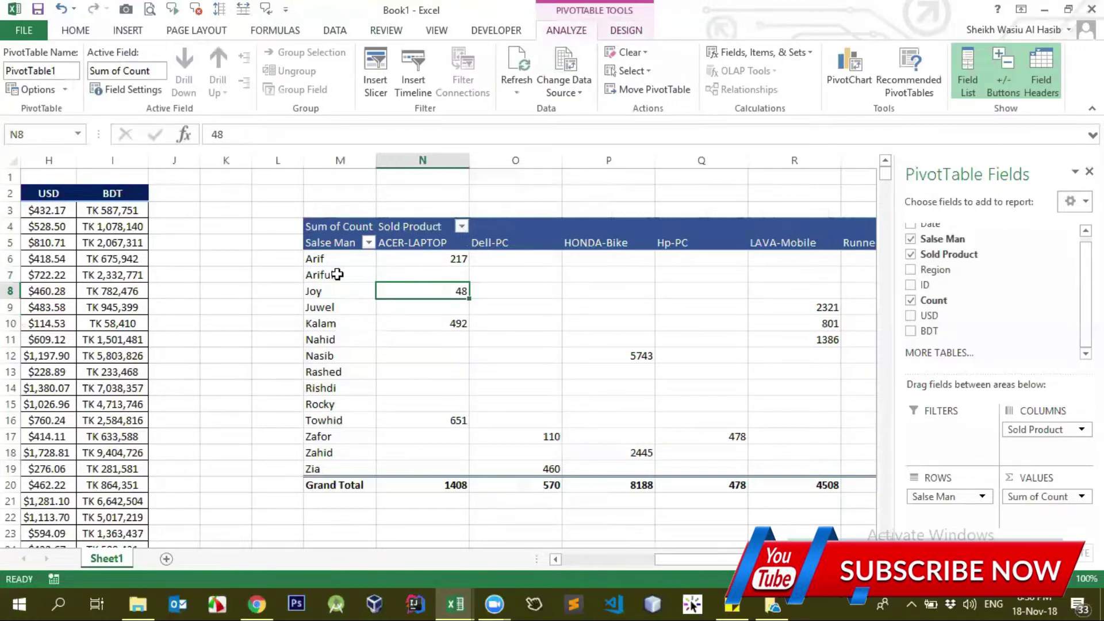
click(255, 278)
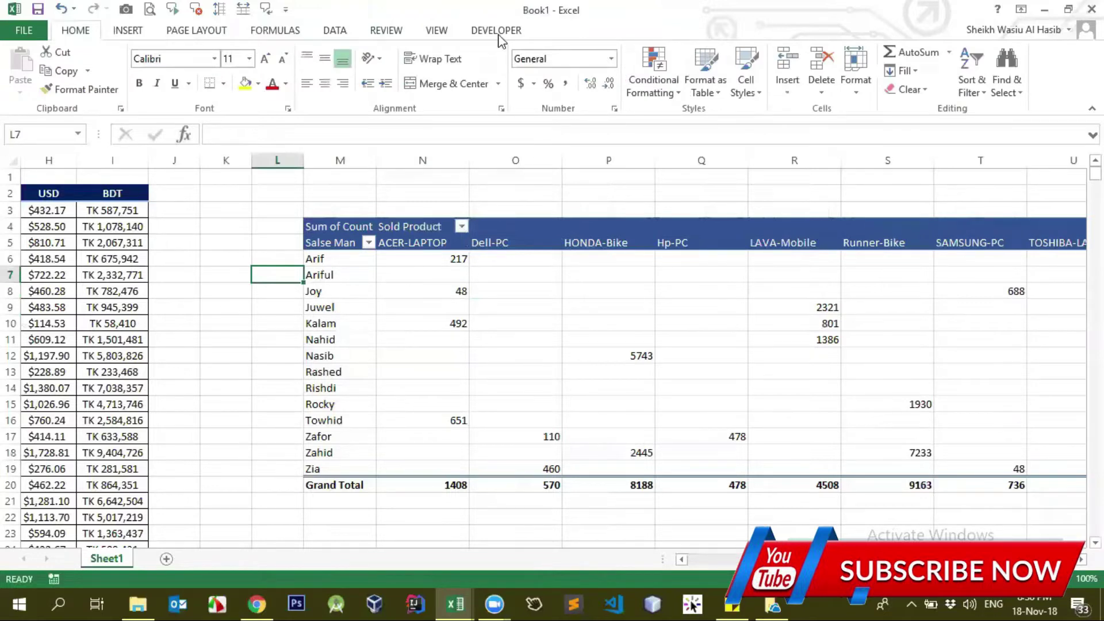
click(361, 277)
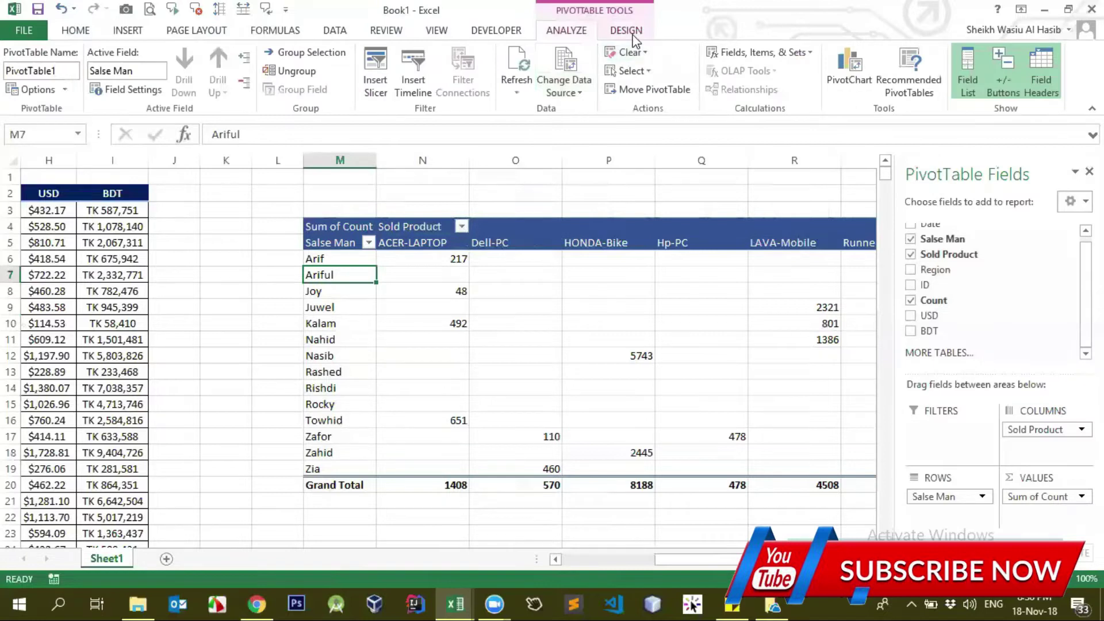
click(633, 31)
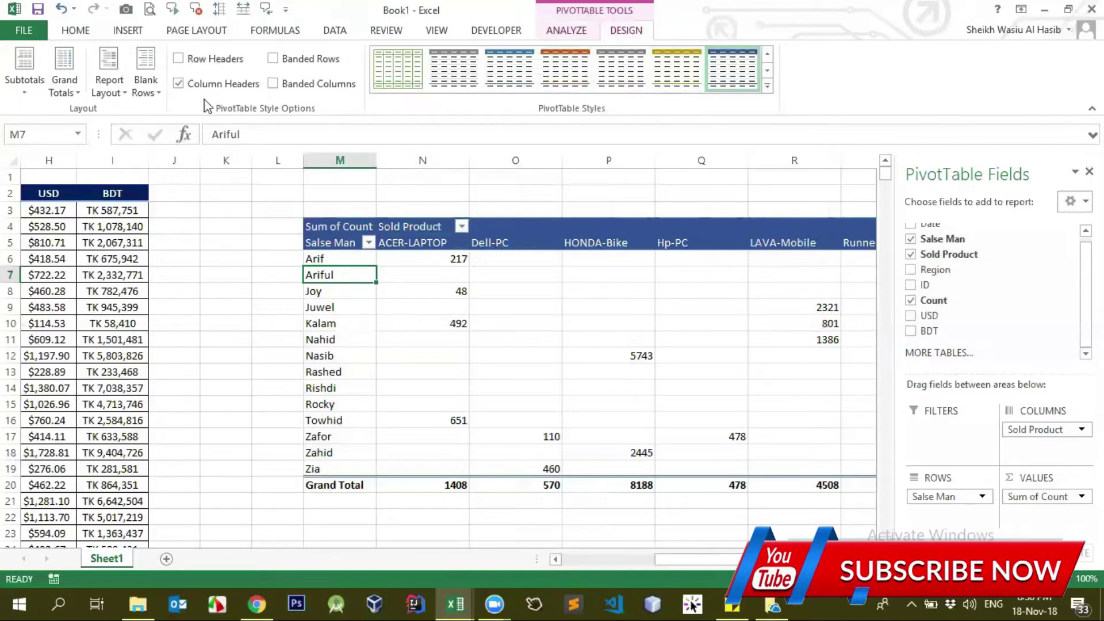
click(567, 32)
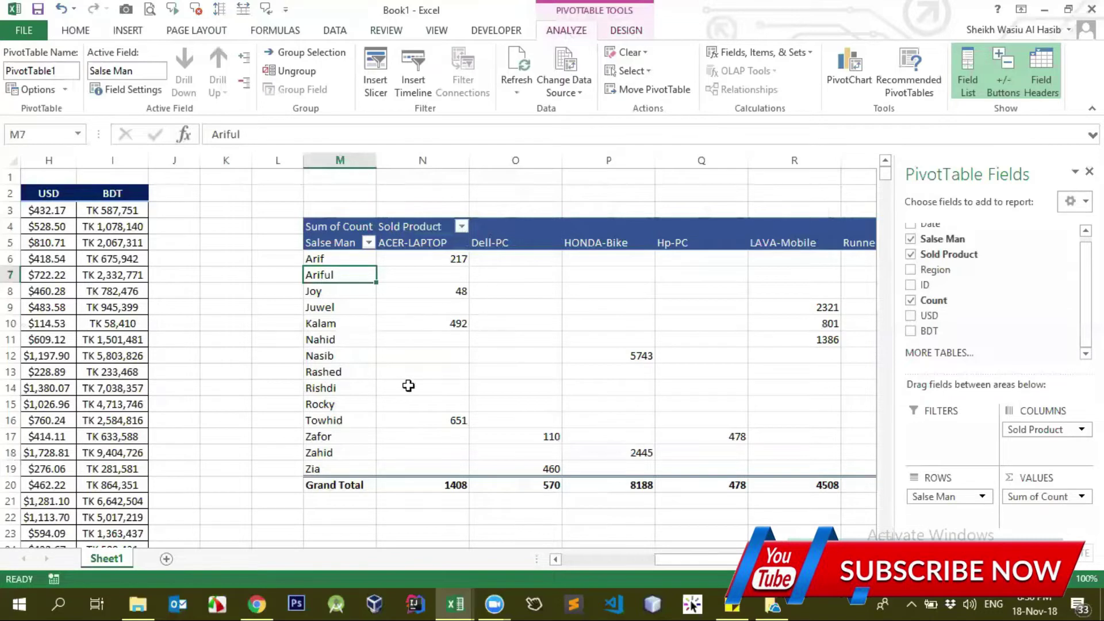
click(409, 242)
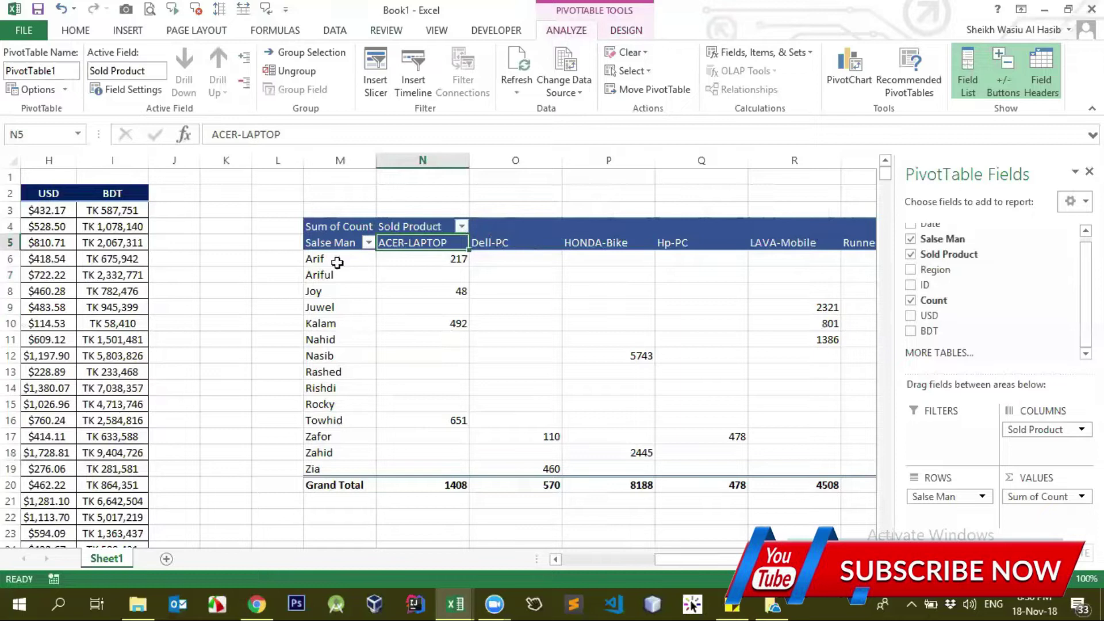
click(341, 226)
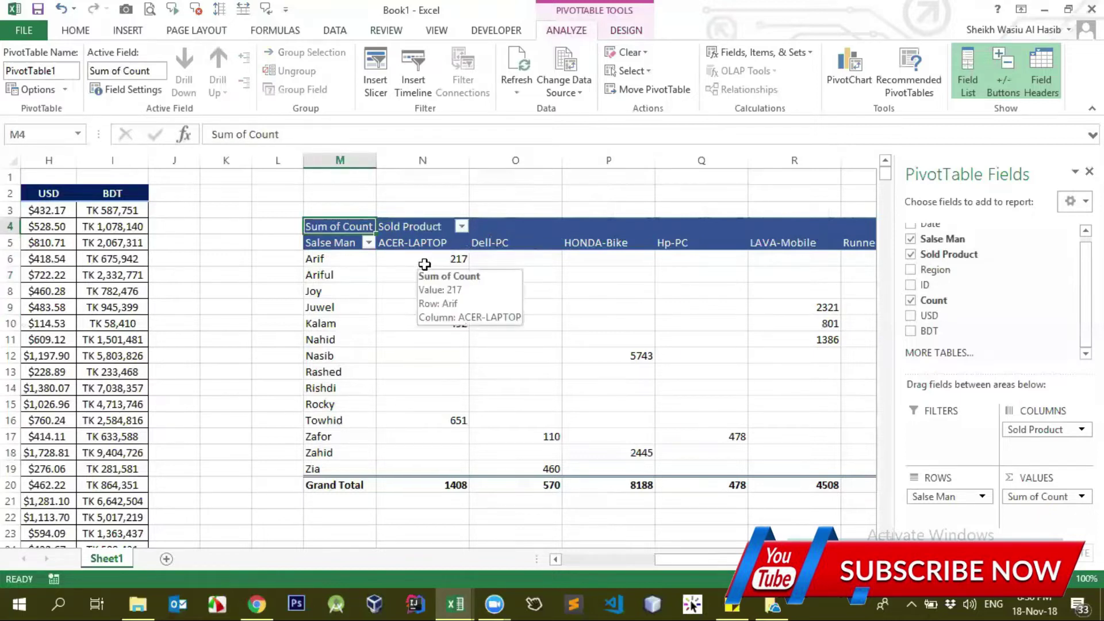
click(331, 248)
click(326, 226)
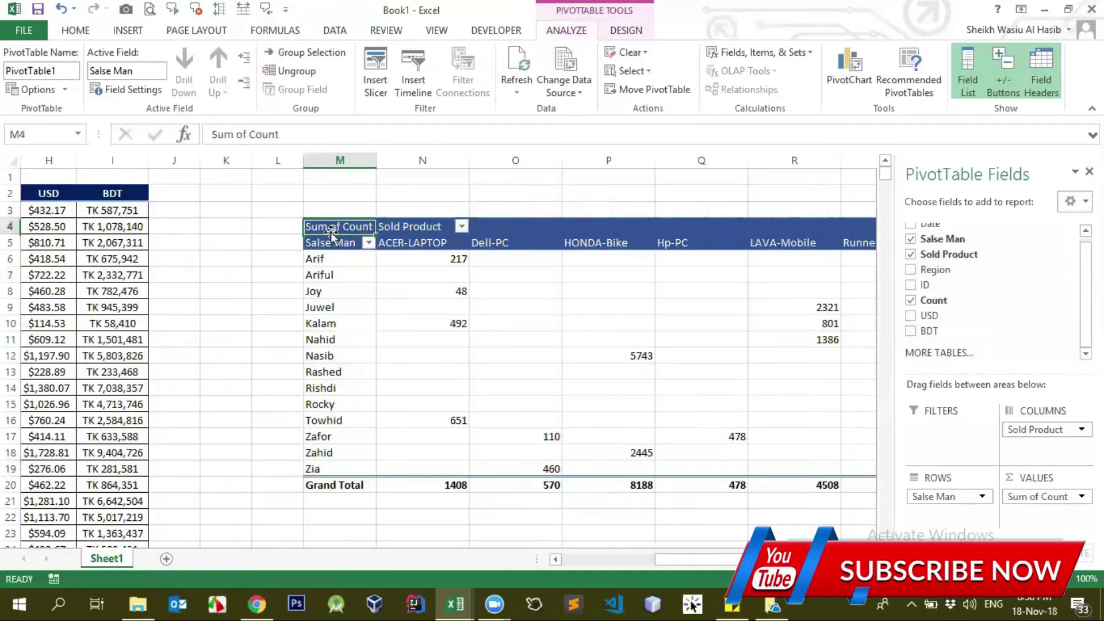
Step: Replace the PivotTable Name PivotTable1 with Test1 and confirm
click(61, 73)
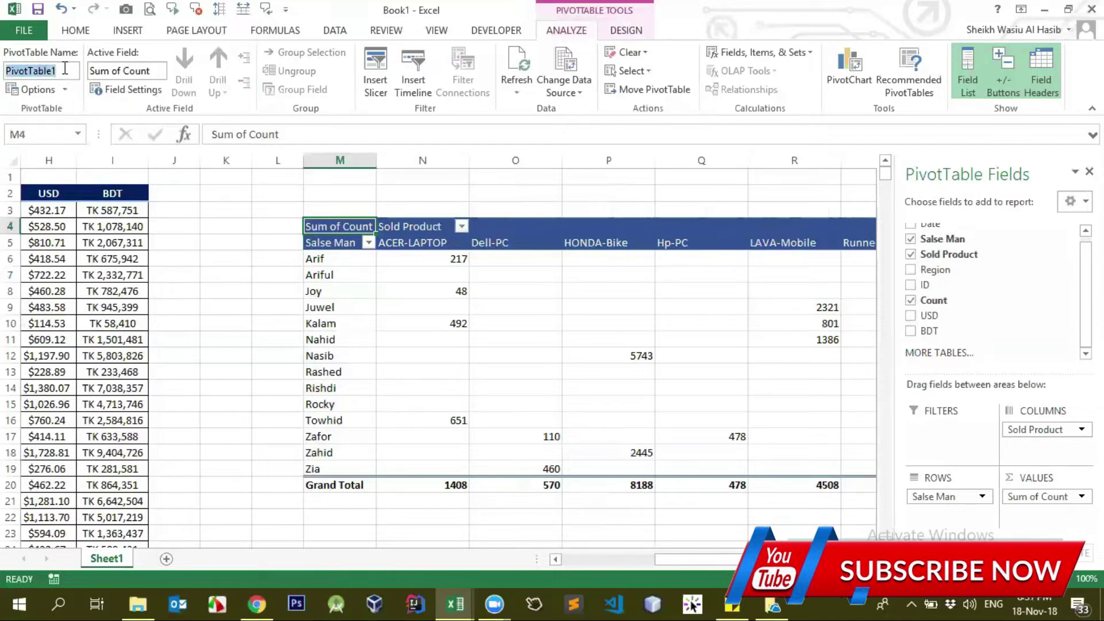
text(Test1)
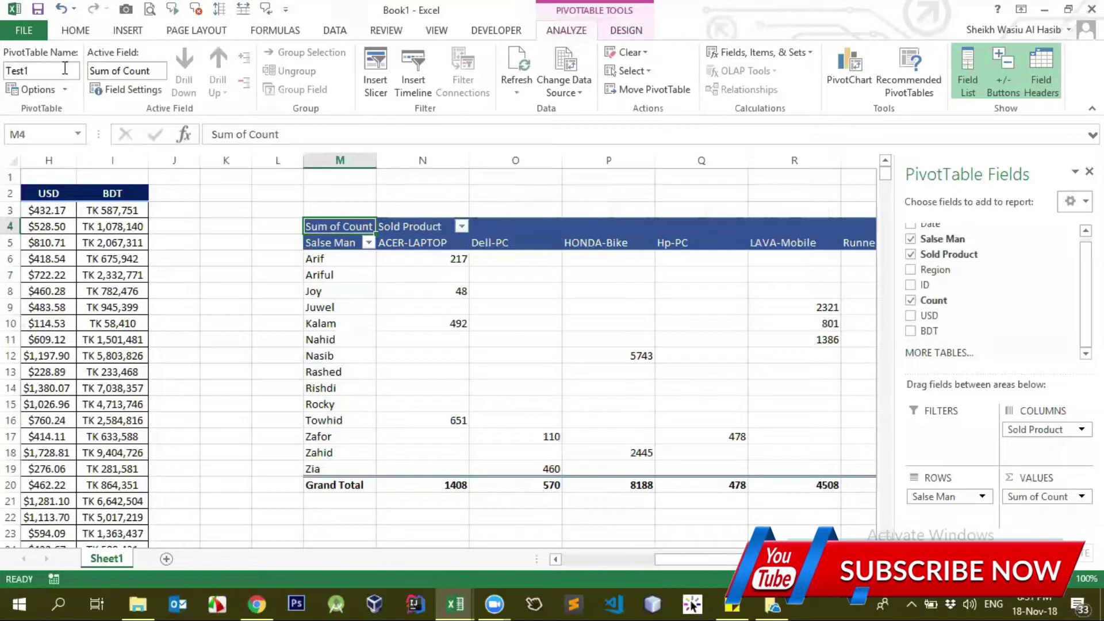
click(342, 242)
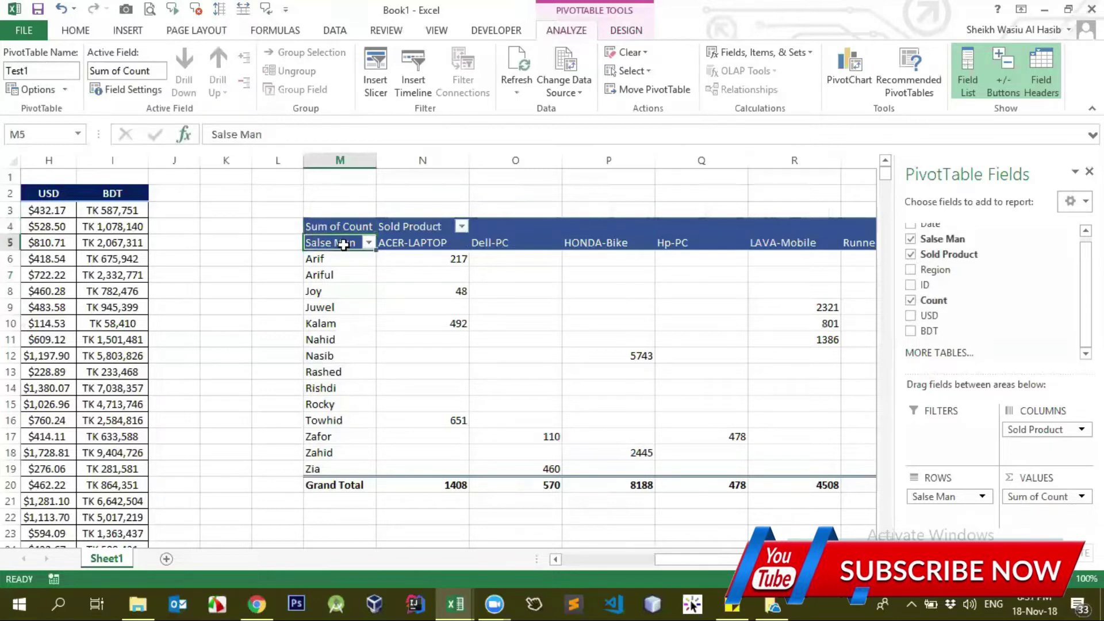
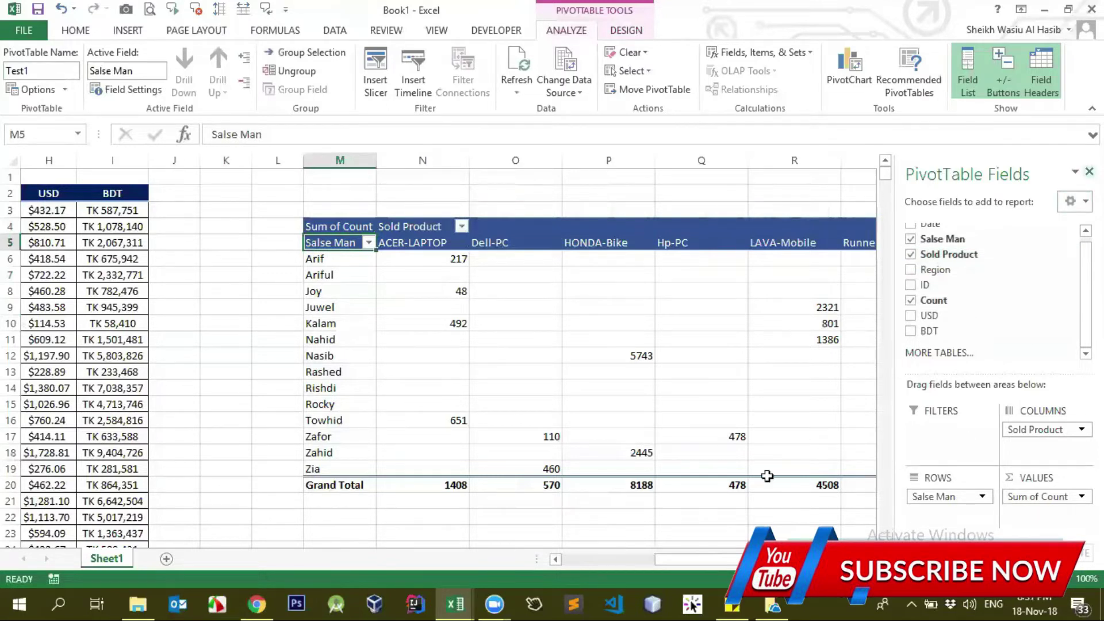
Step: Hide the PivotTable Fields list and AutoFit every worksheet column to its contents
drag(715, 561, 736, 560)
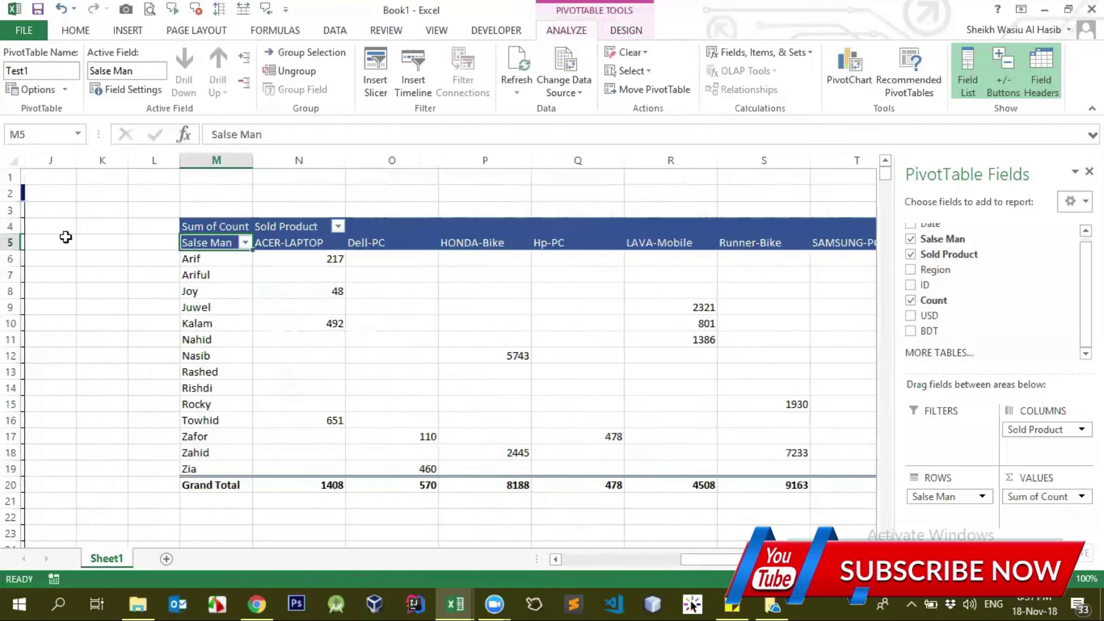
click(1088, 171)
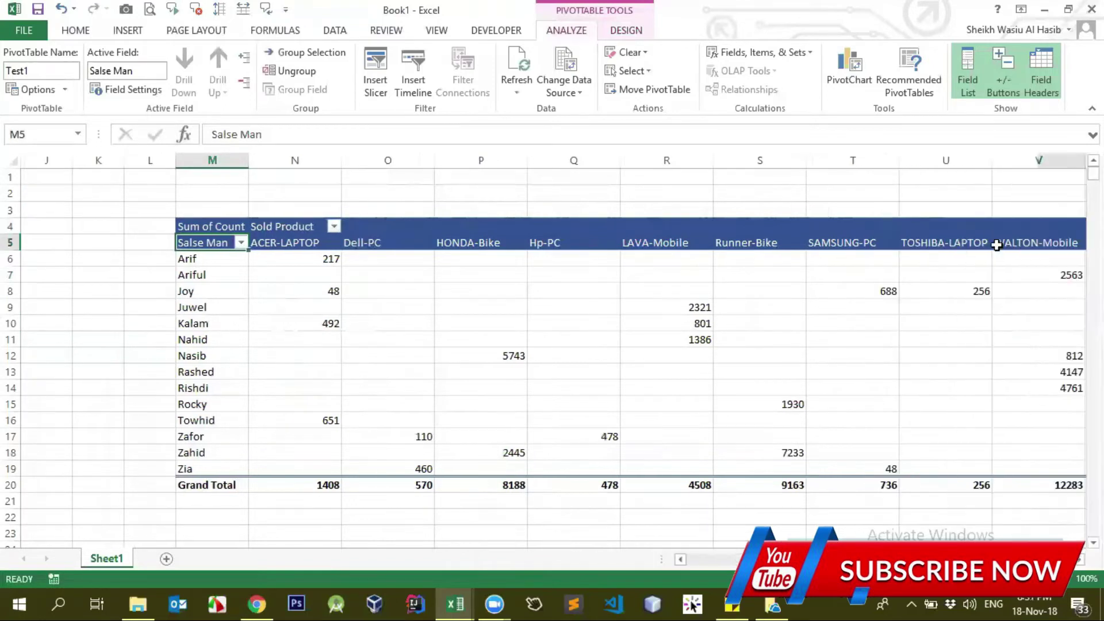
right_click(538, 248)
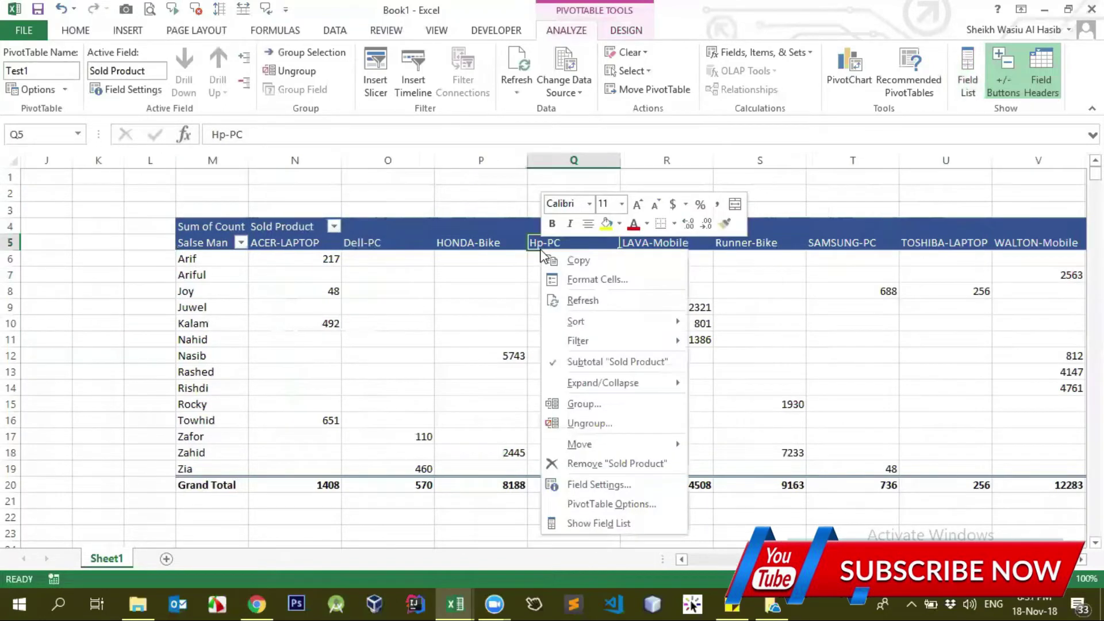
click(598, 524)
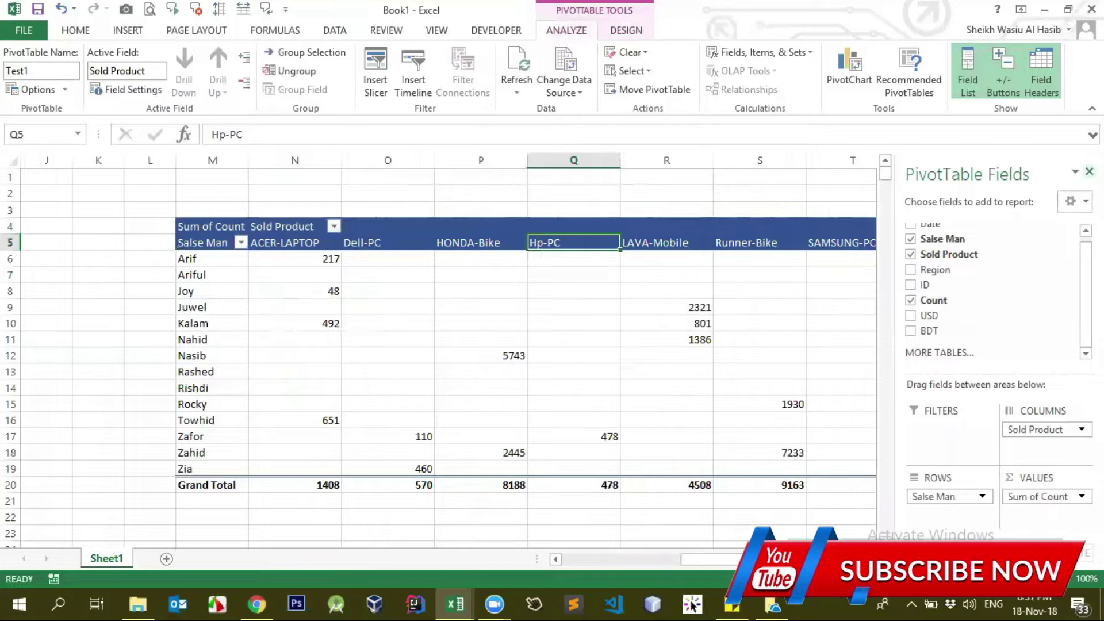
click(1089, 172)
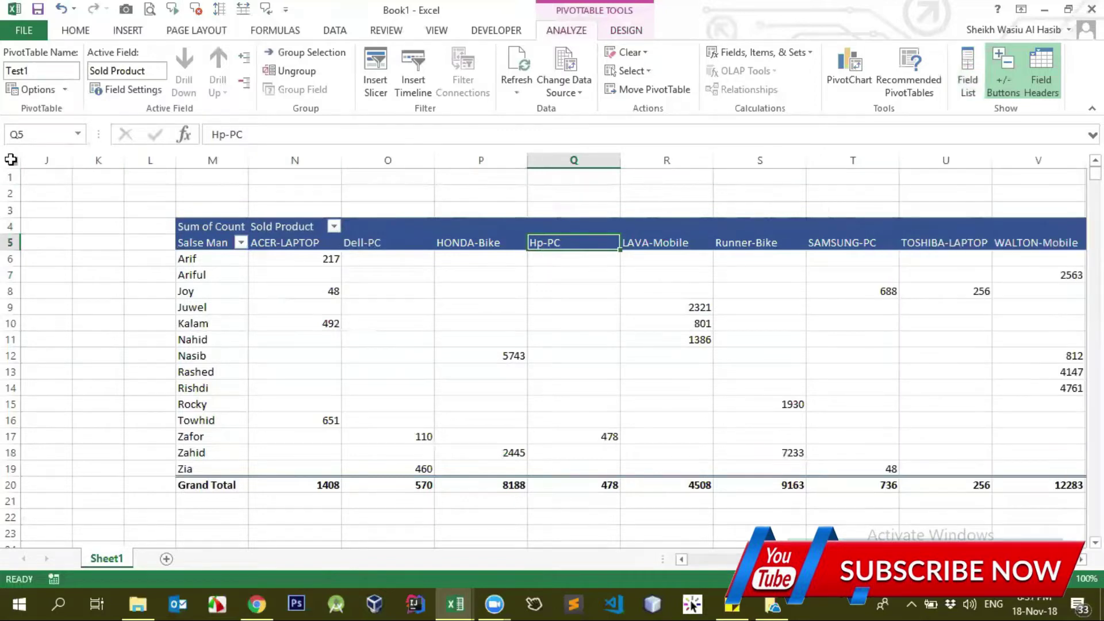
click(440, 242)
click(646, 236)
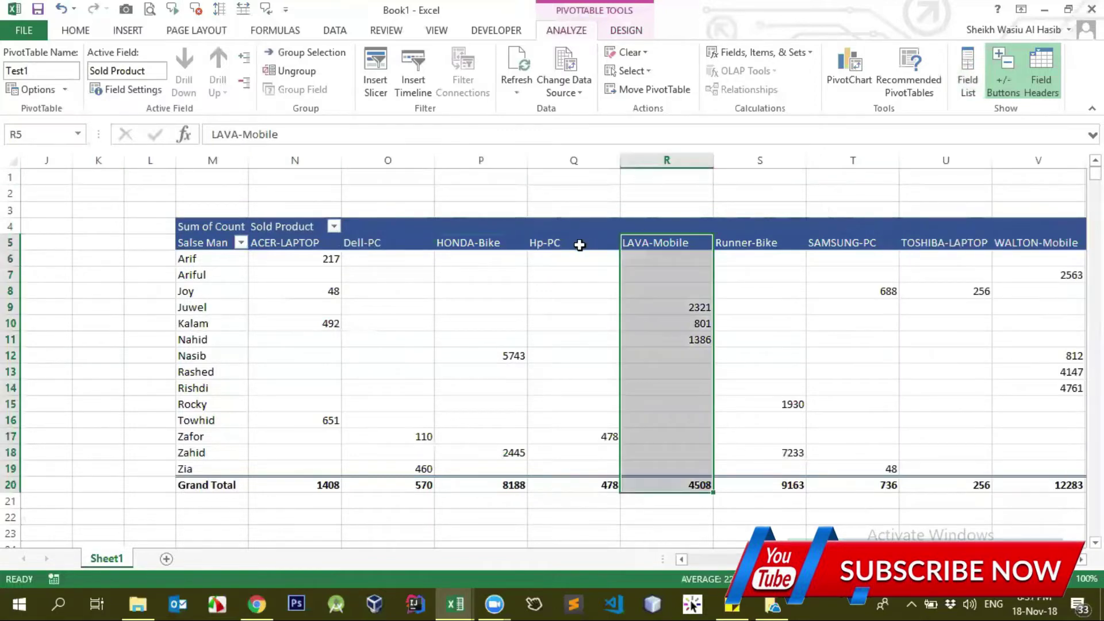
click(579, 244)
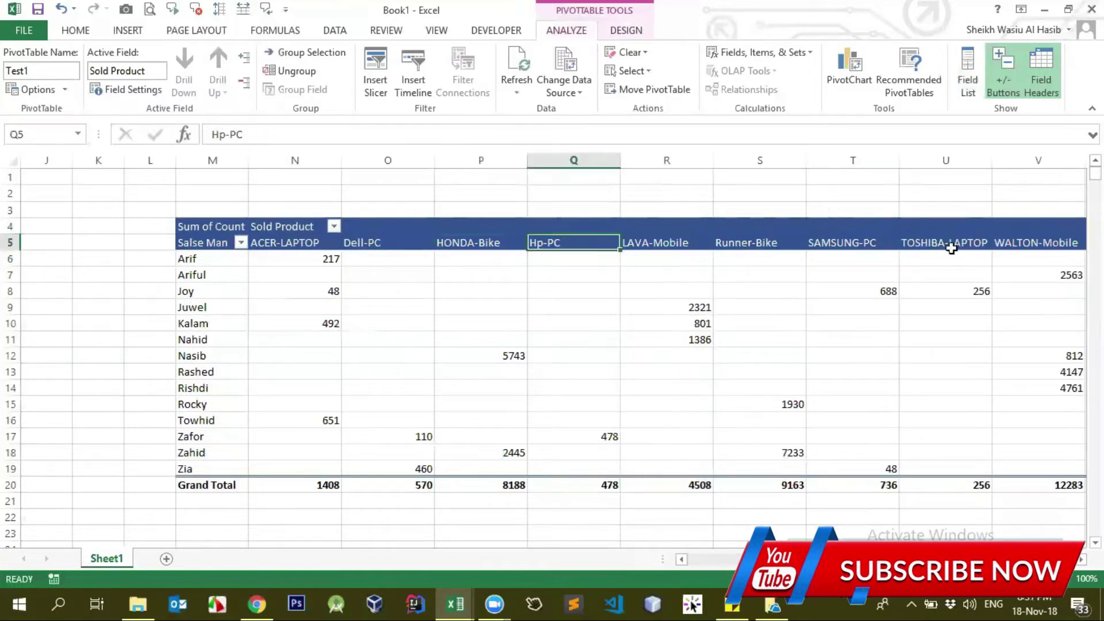
click(12, 161)
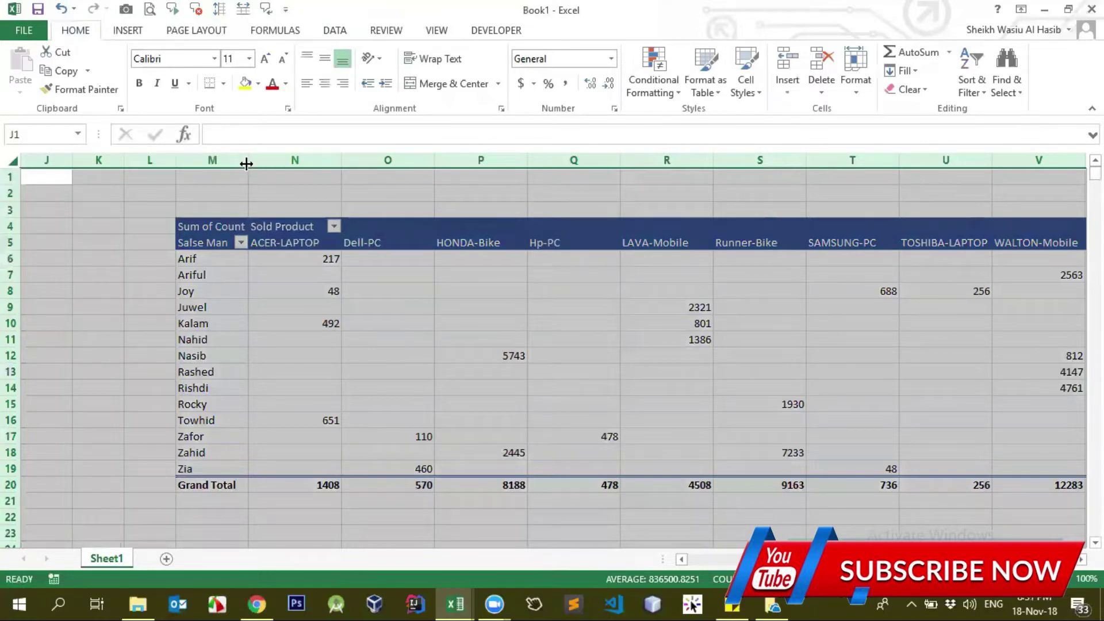
key(ctrl+z)
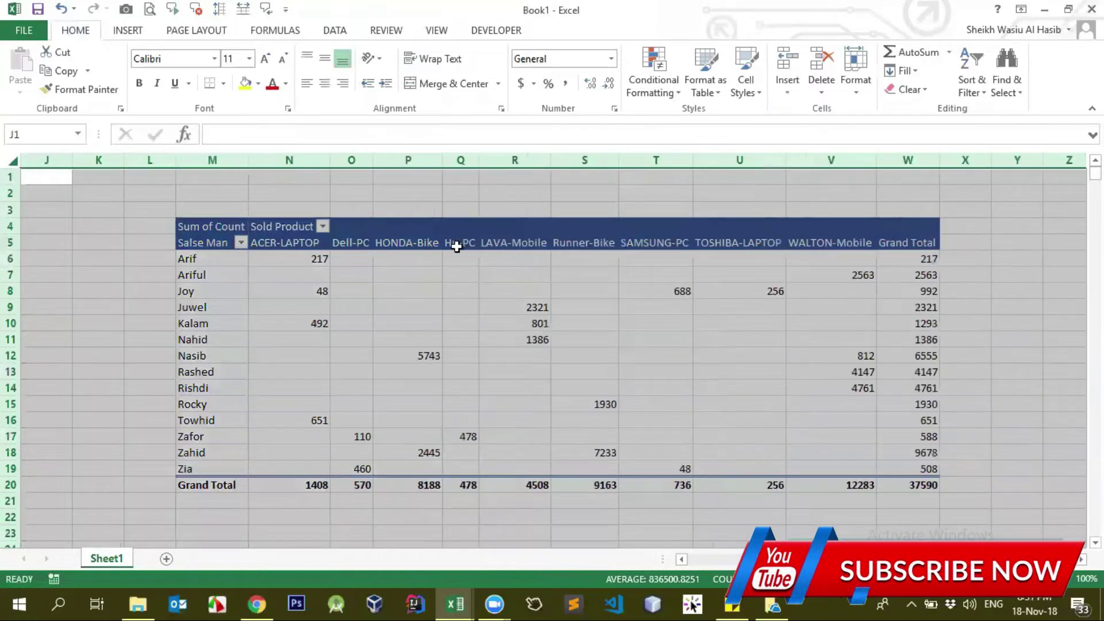
drag(367, 235, 459, 239)
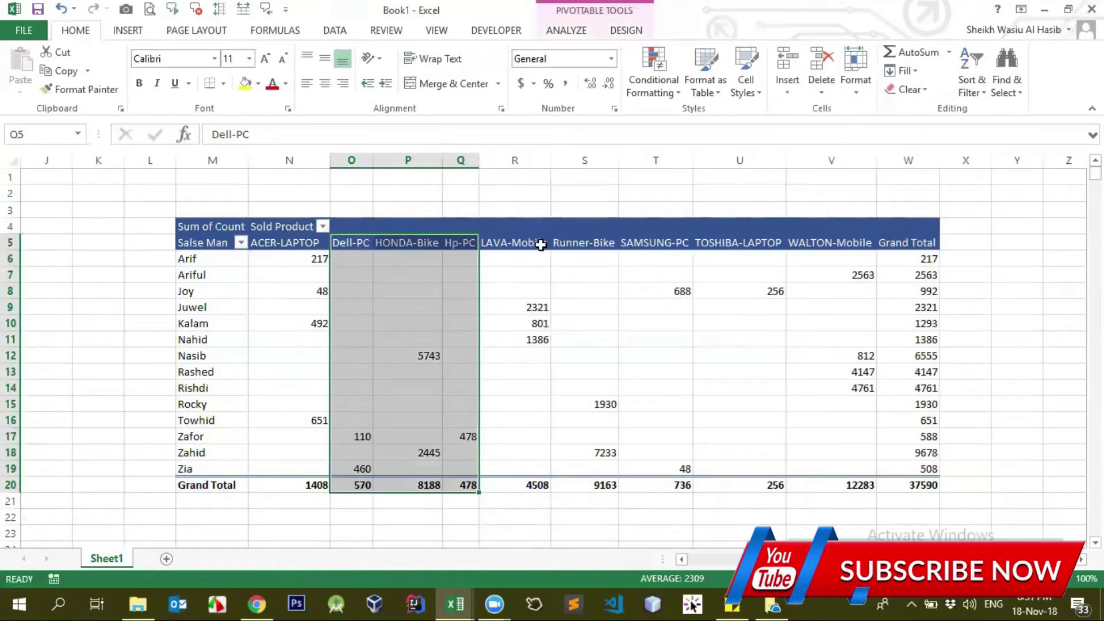
click(12, 164)
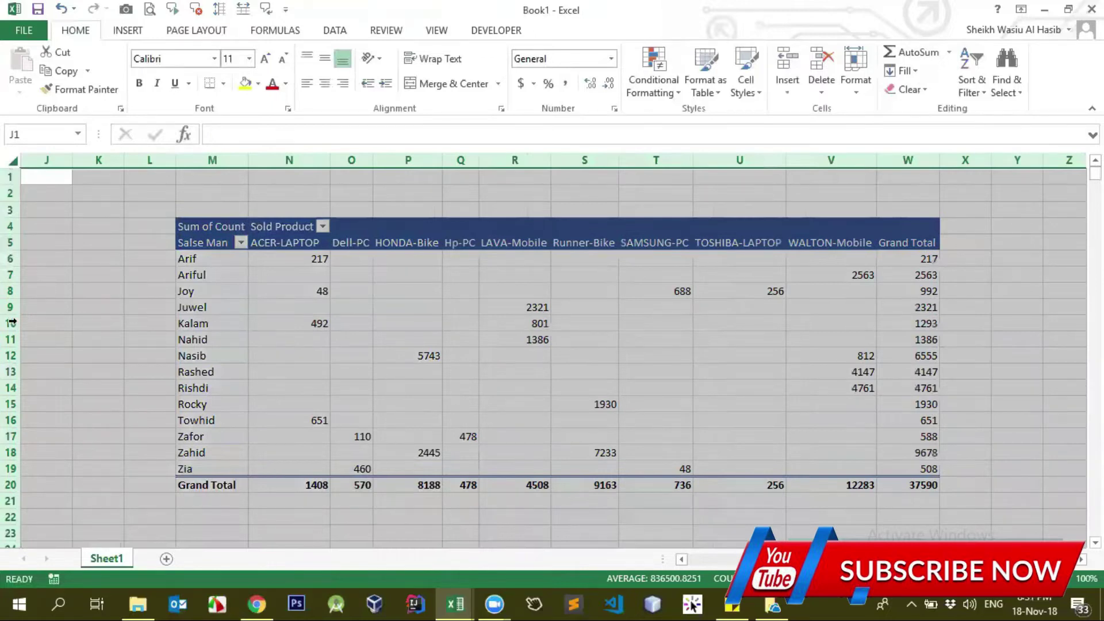
drag(9, 314, 9, 314)
Step: Centre the pivot's count values and totals (N6:W20) horizontally and vertically
click(677, 310)
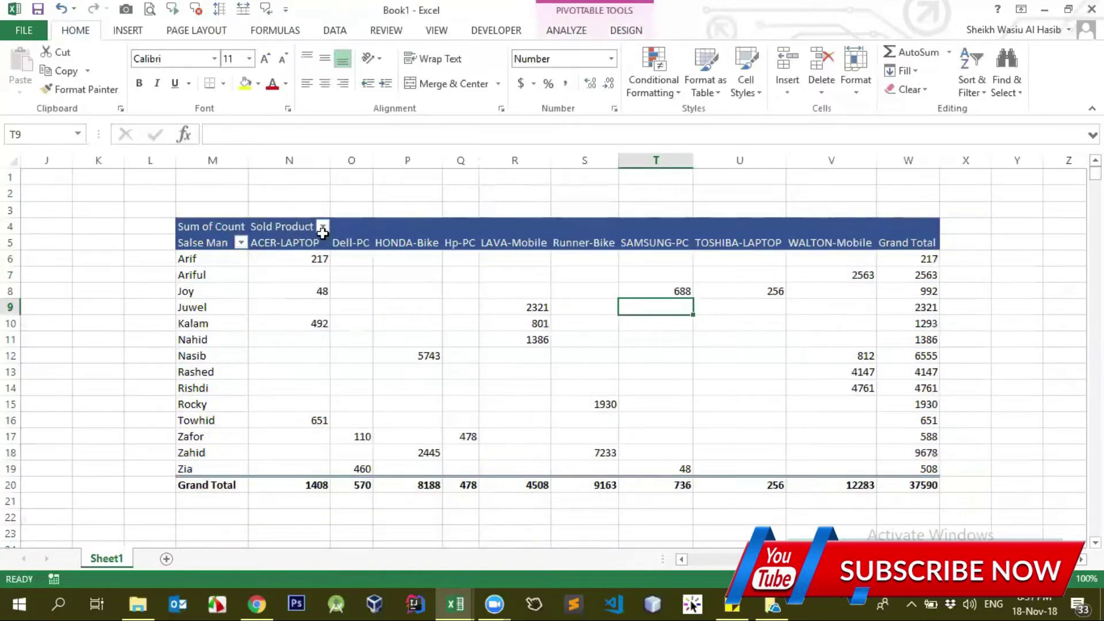
drag(292, 255, 920, 484)
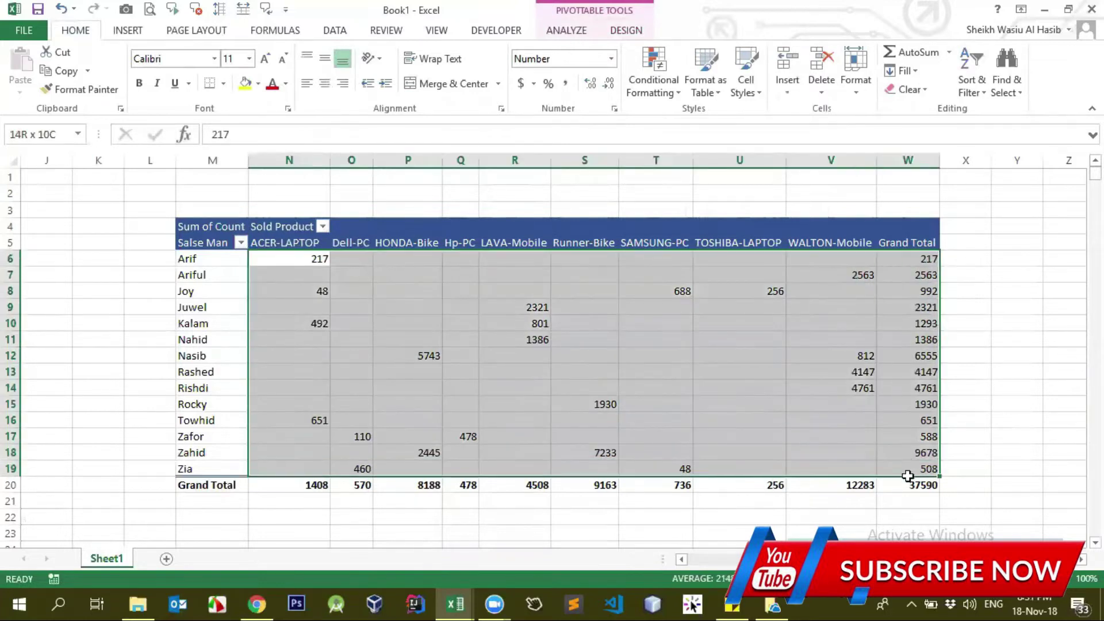
click(325, 83)
click(324, 58)
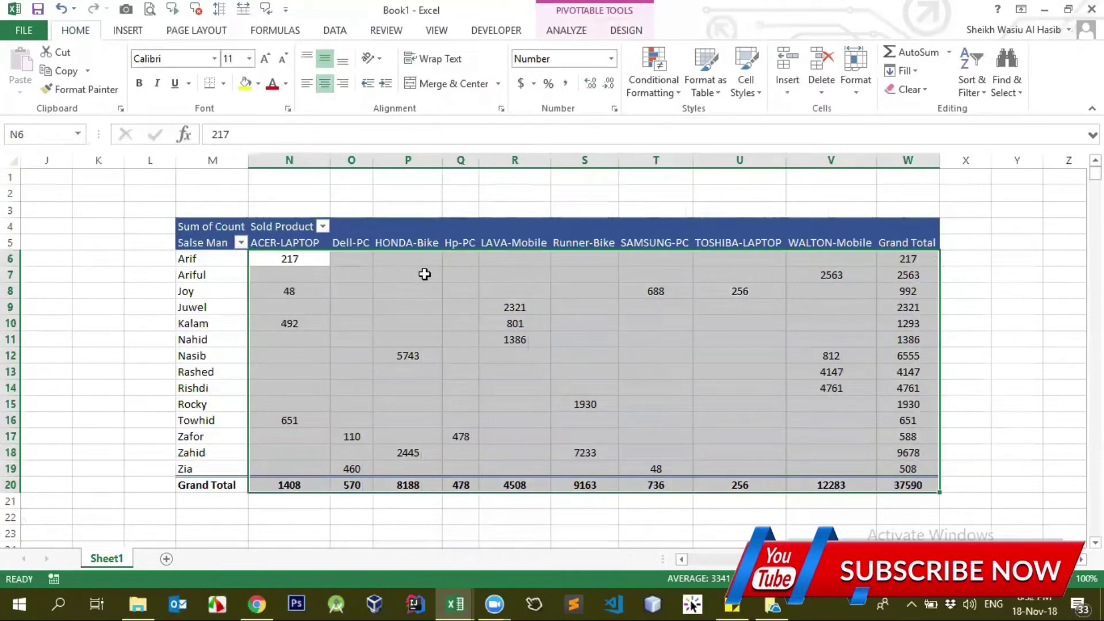
click(422, 230)
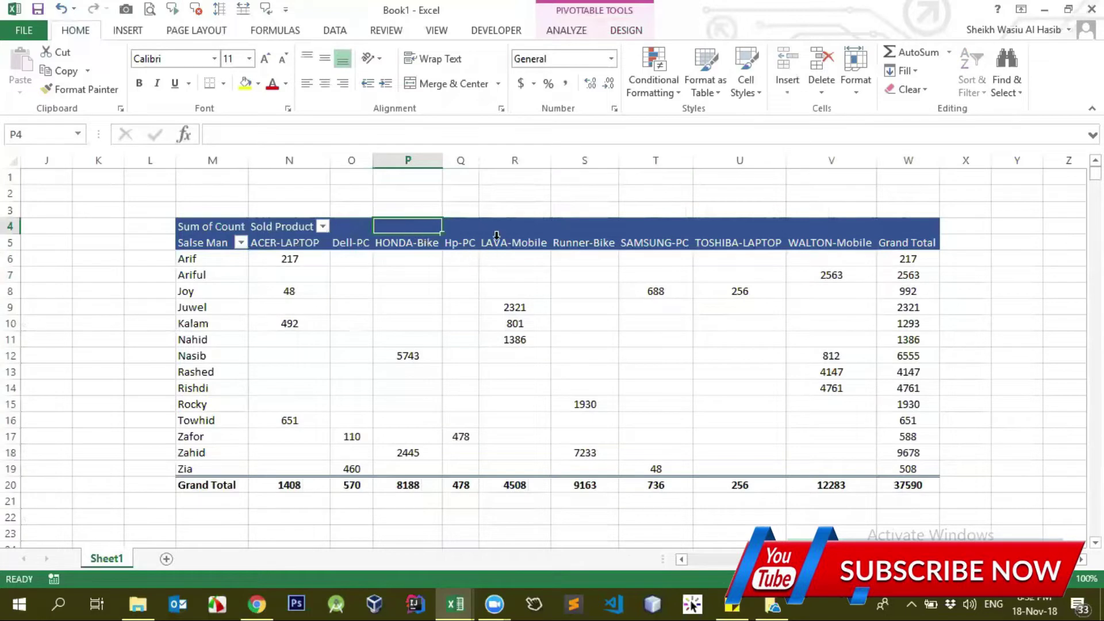
click(497, 235)
click(428, 258)
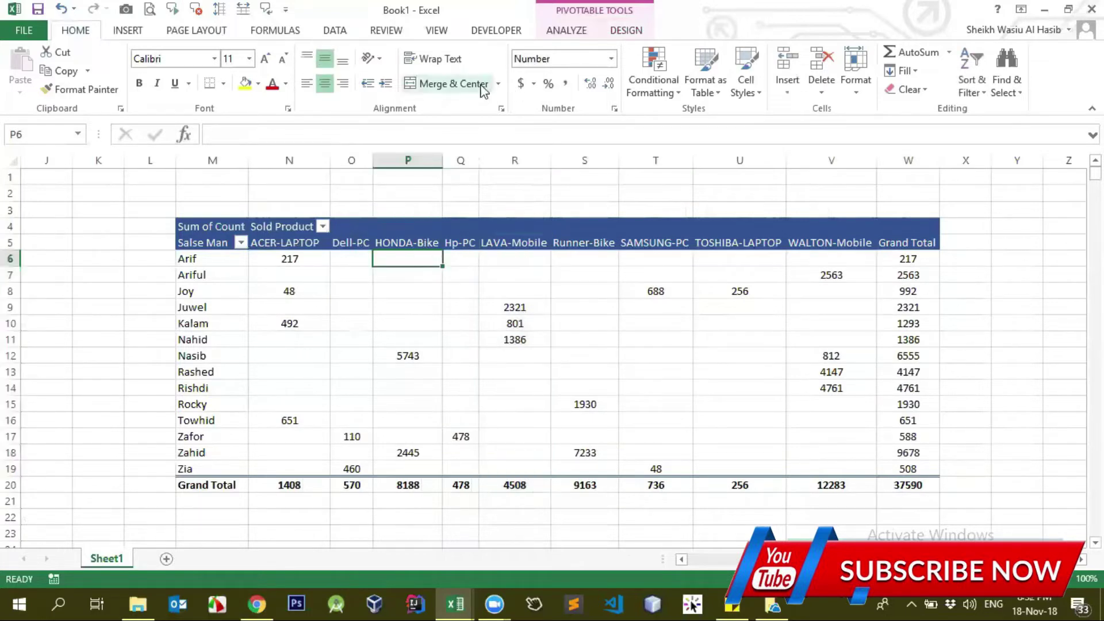
Step: Insert Region and Sold Product slicers for the pivot table
click(566, 30)
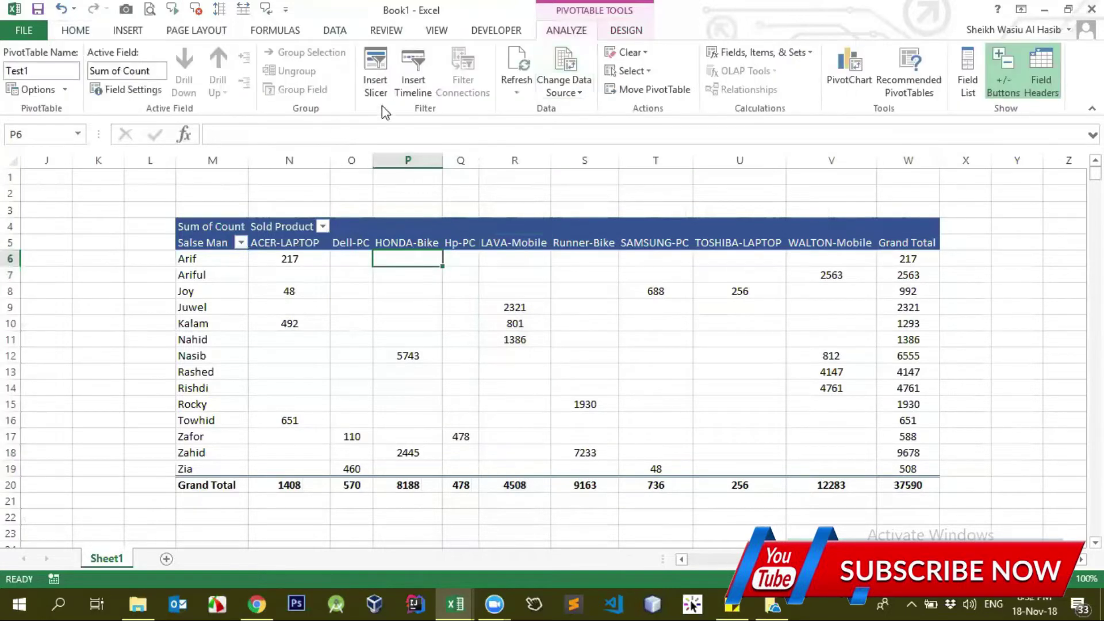
click(376, 80)
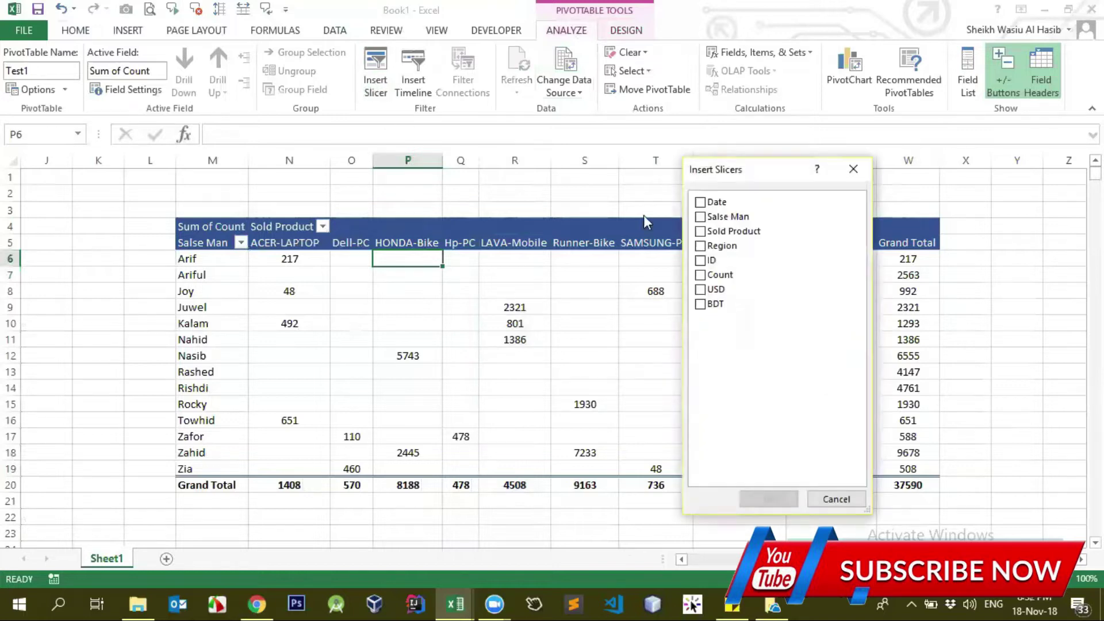
click(703, 247)
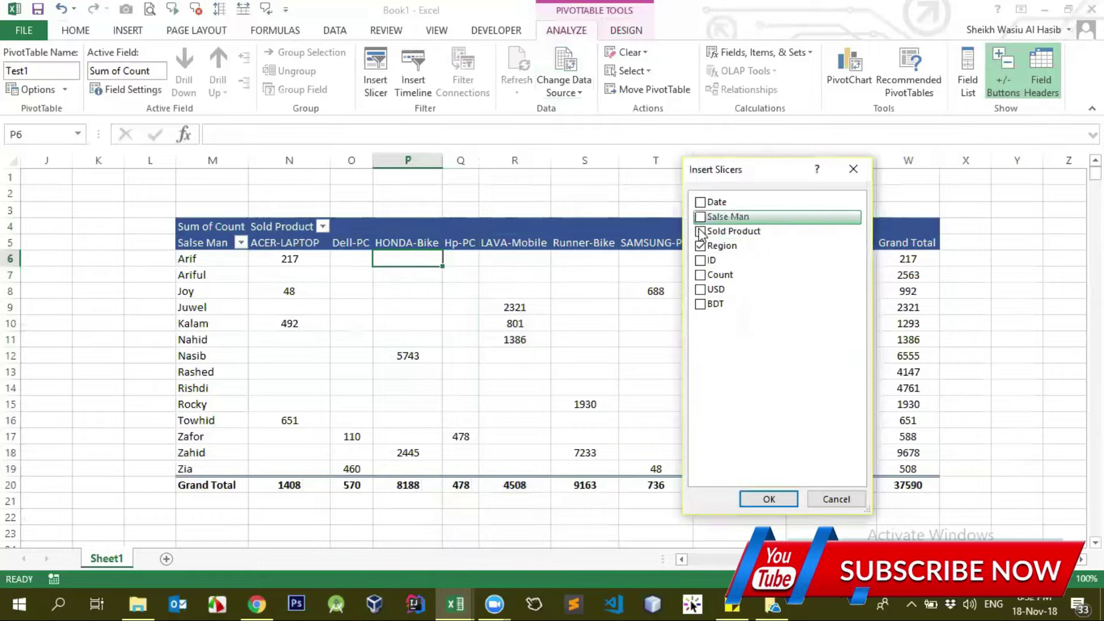
click(769, 499)
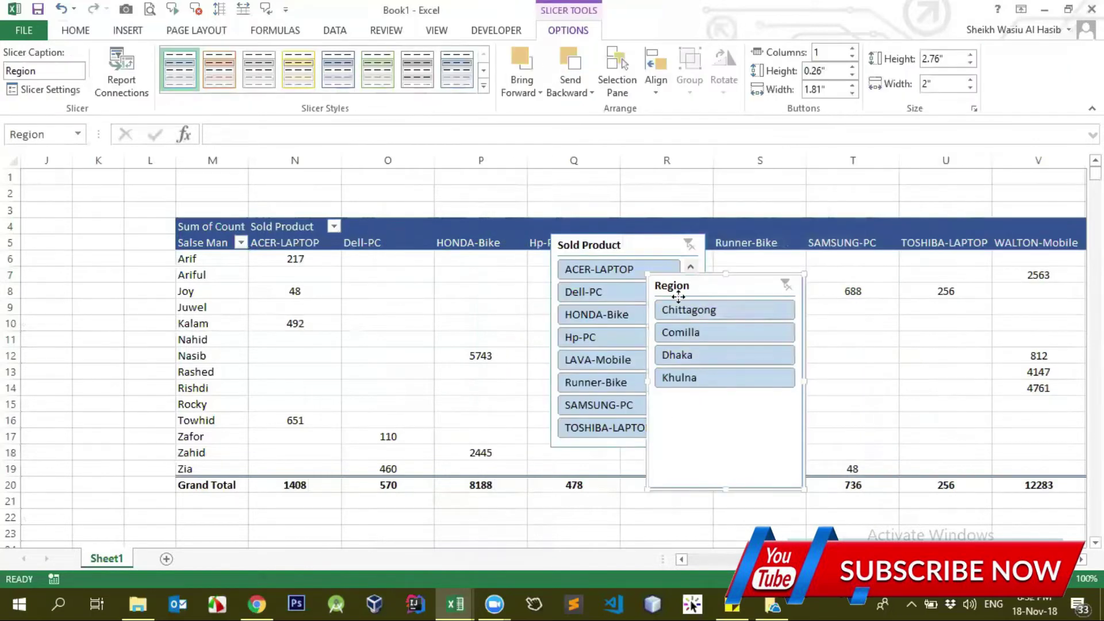
Step: Stack both slicers at the left beside the source data, shortening Region to four regions
drag(697, 291, 73, 244)
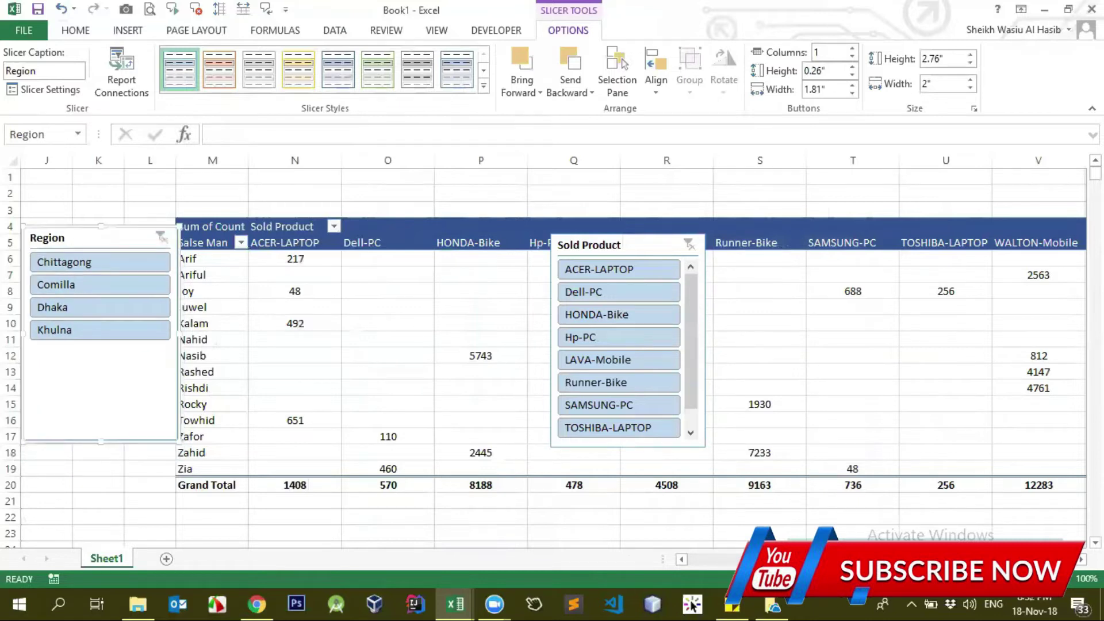
scroll(267, 241, left, 3)
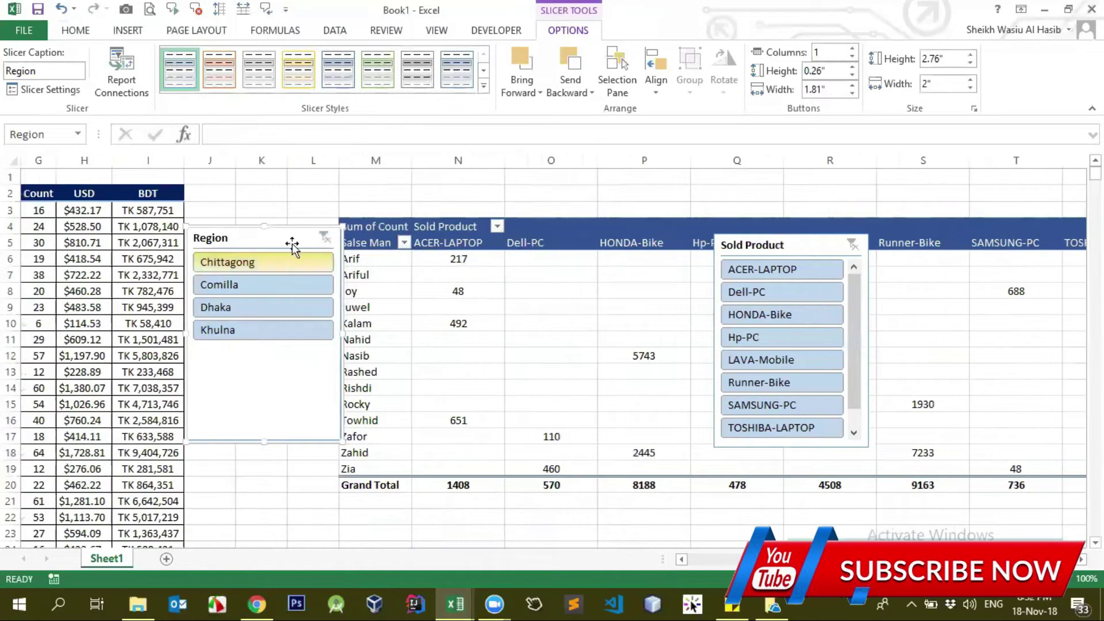
drag(266, 241, 180, 196)
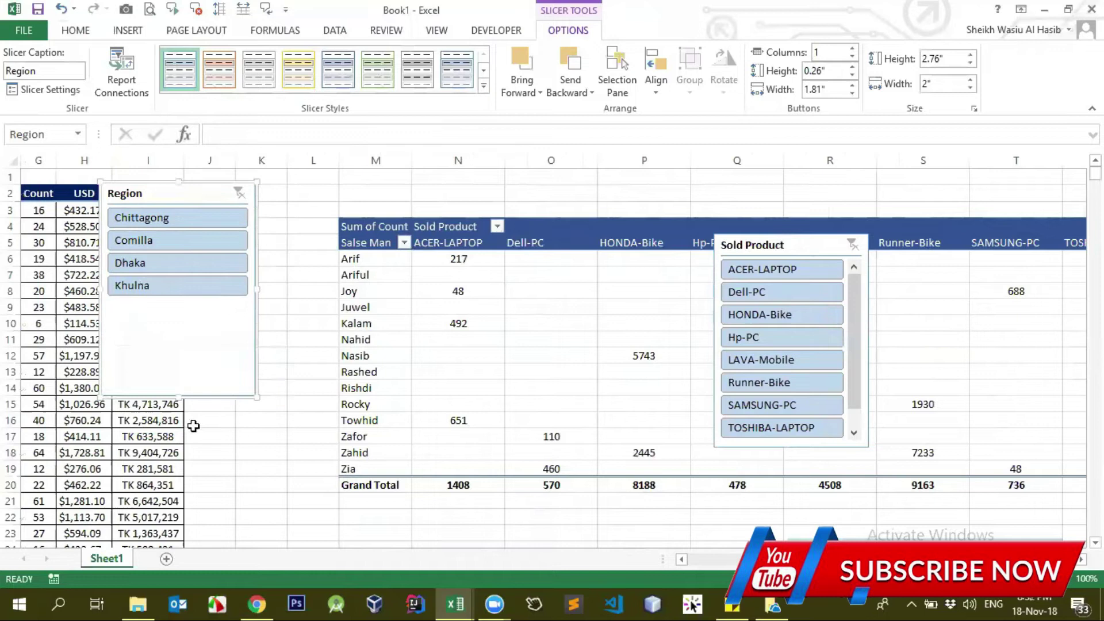
drag(180, 394, 180, 305)
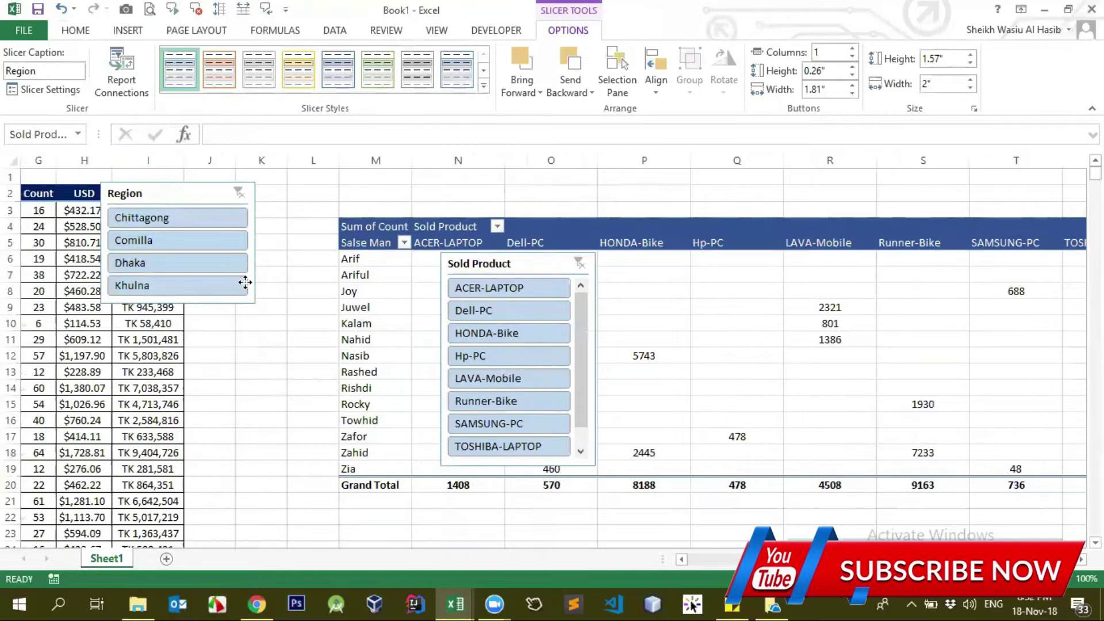
drag(773, 238, 152, 318)
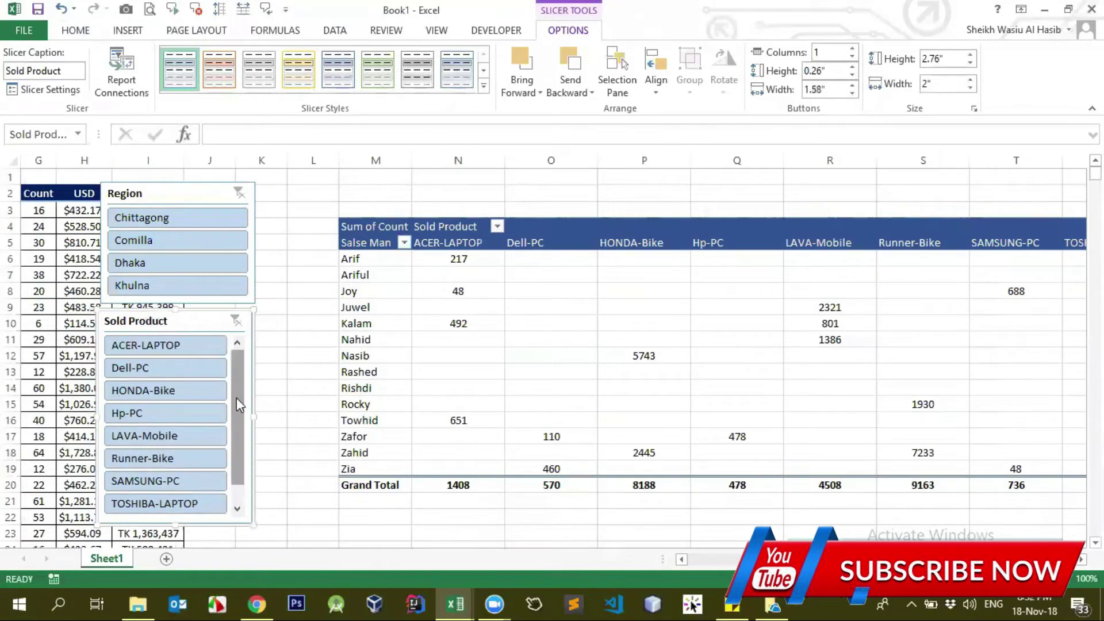
Step: Filter by Comilla, Dhaka, Khulna and Chittagong in turn, ending on Comilla (Runner-Bike 4547)
click(162, 244)
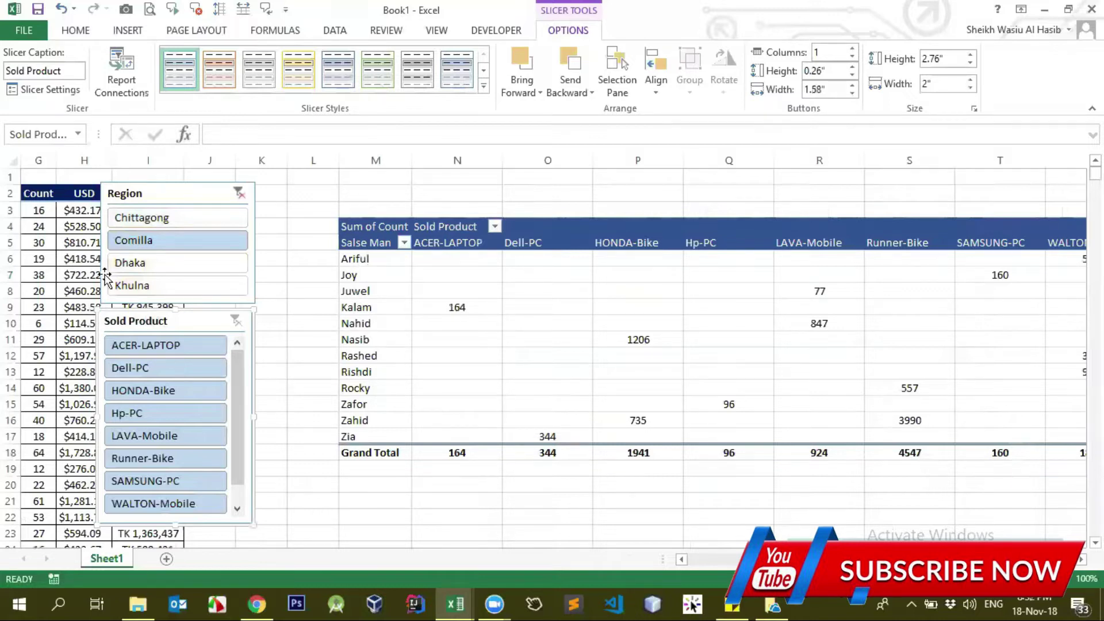
click(135, 263)
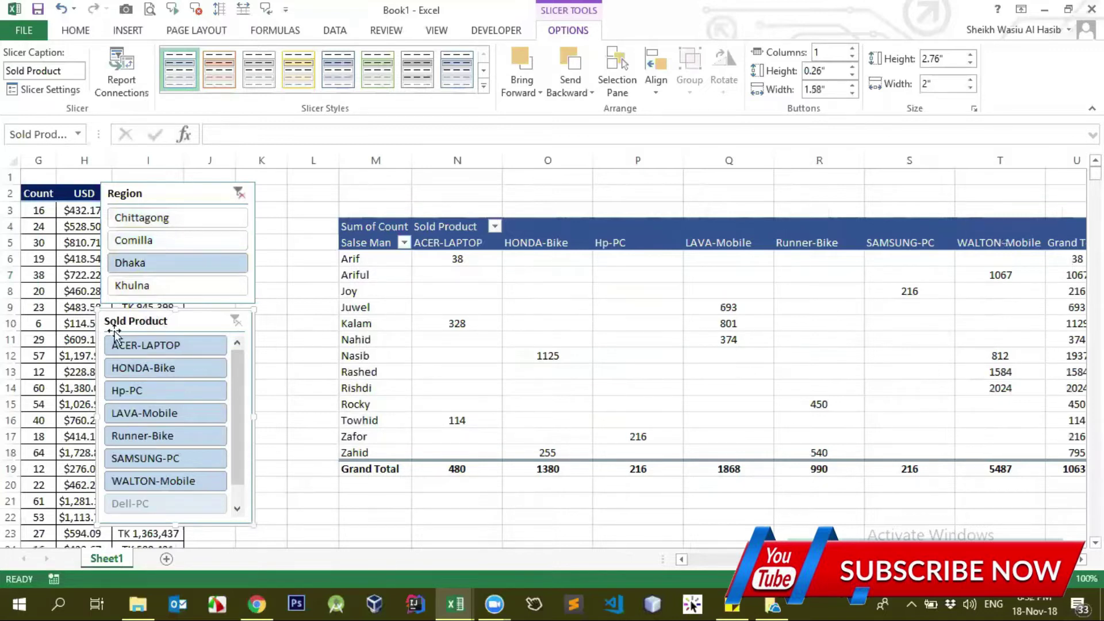
click(118, 287)
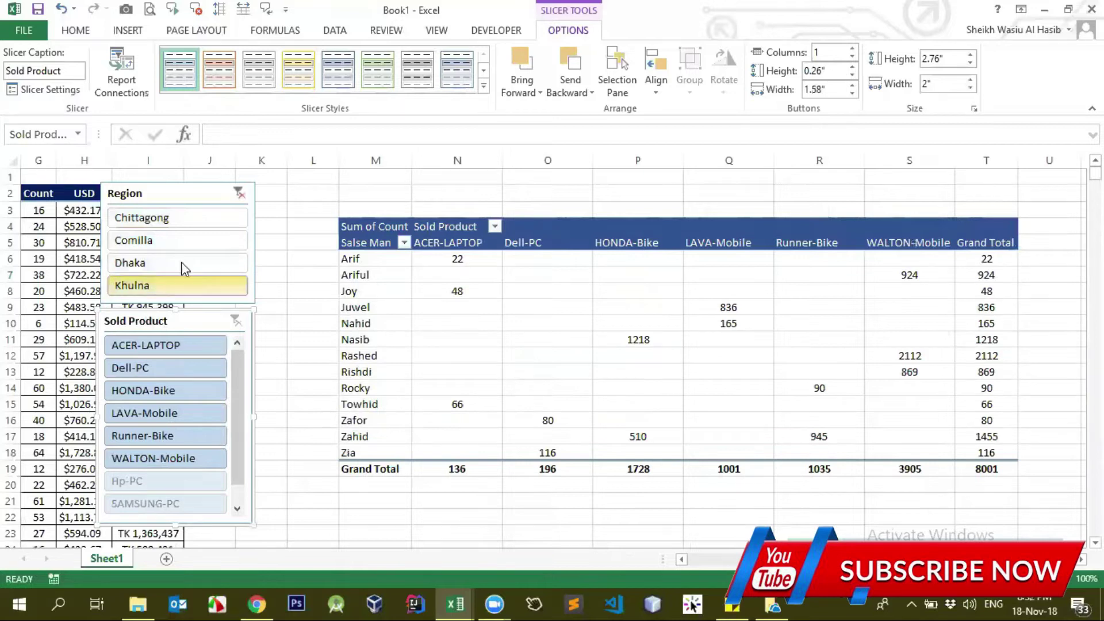
click(172, 220)
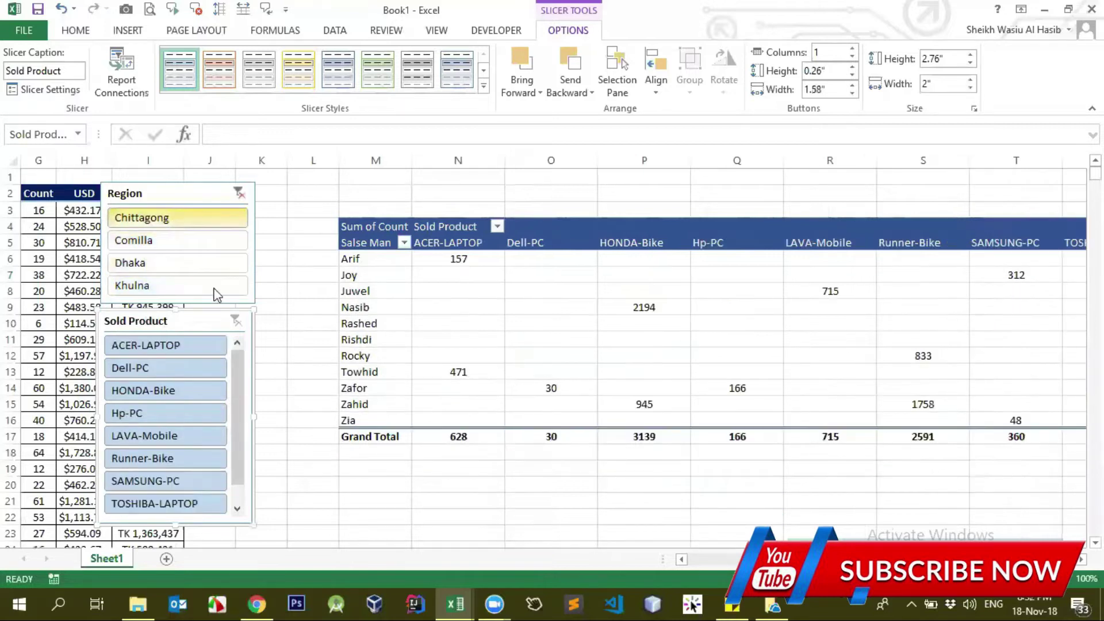
click(172, 263)
click(165, 244)
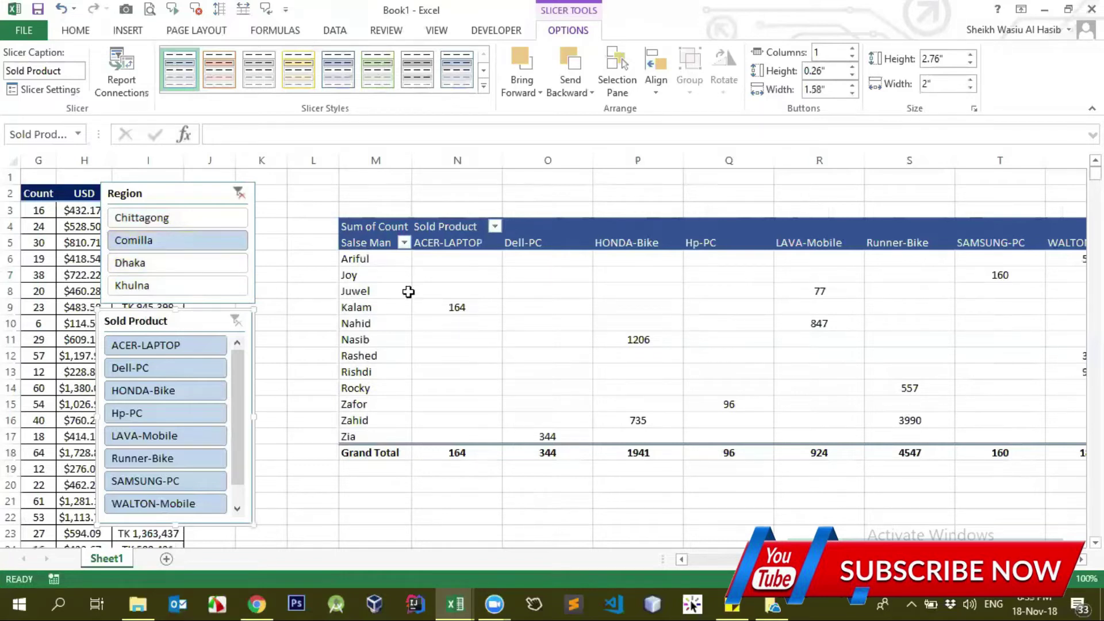
scroll(343, 279, right, 3)
scroll(343, 278, left, 3)
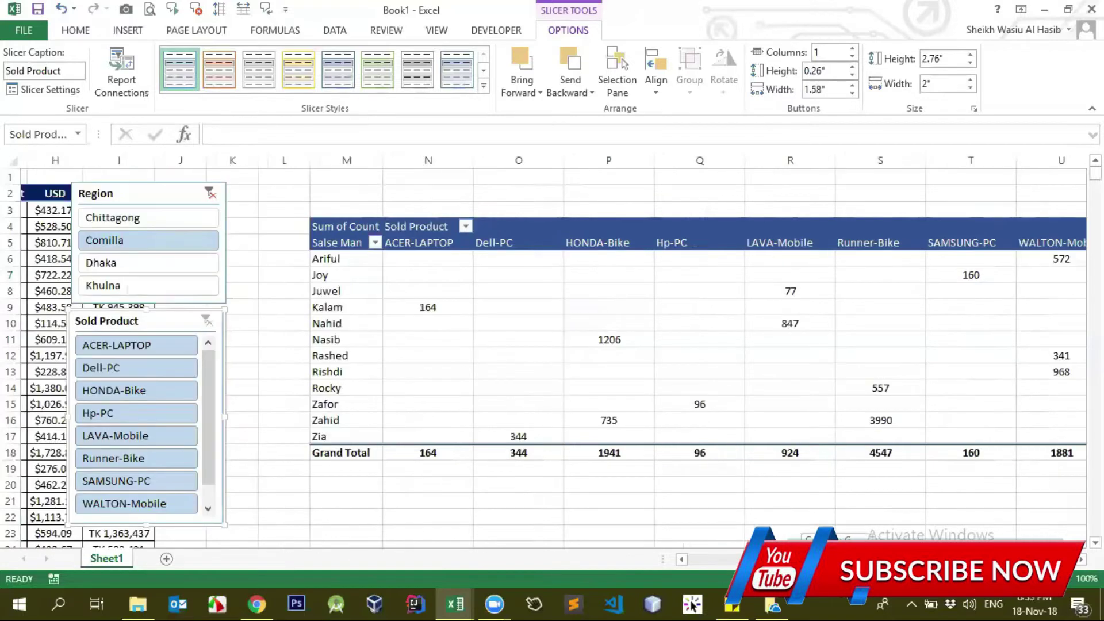
scroll(340, 246, left, 1)
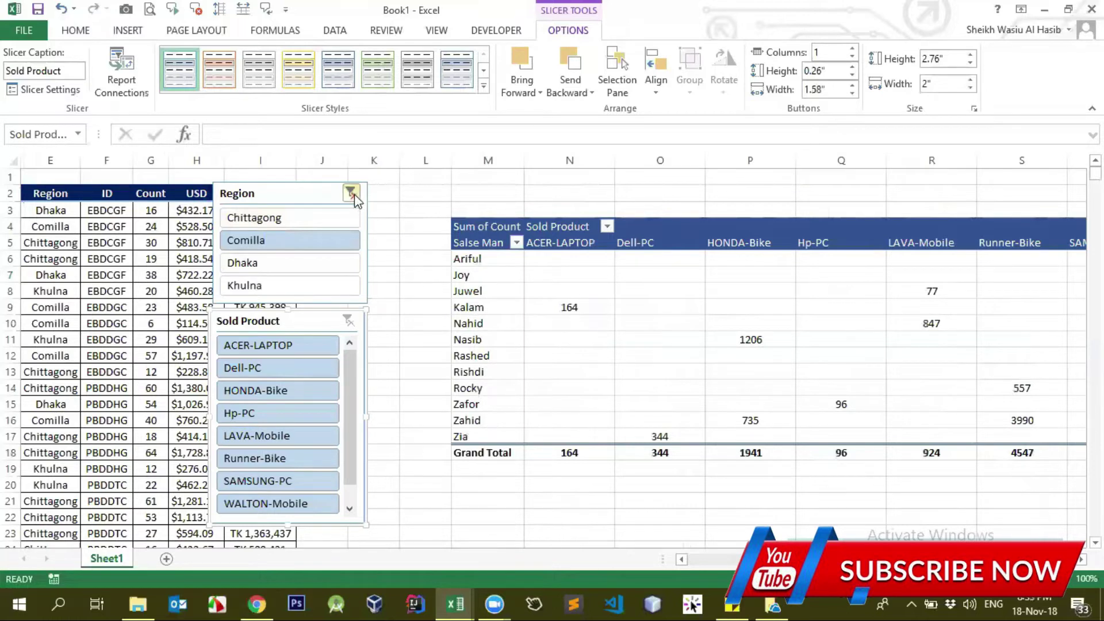
Step: Clear the Region filter, then filter products to Dell-PC, Hp-PC and LAVA-Mobile in turn
click(351, 193)
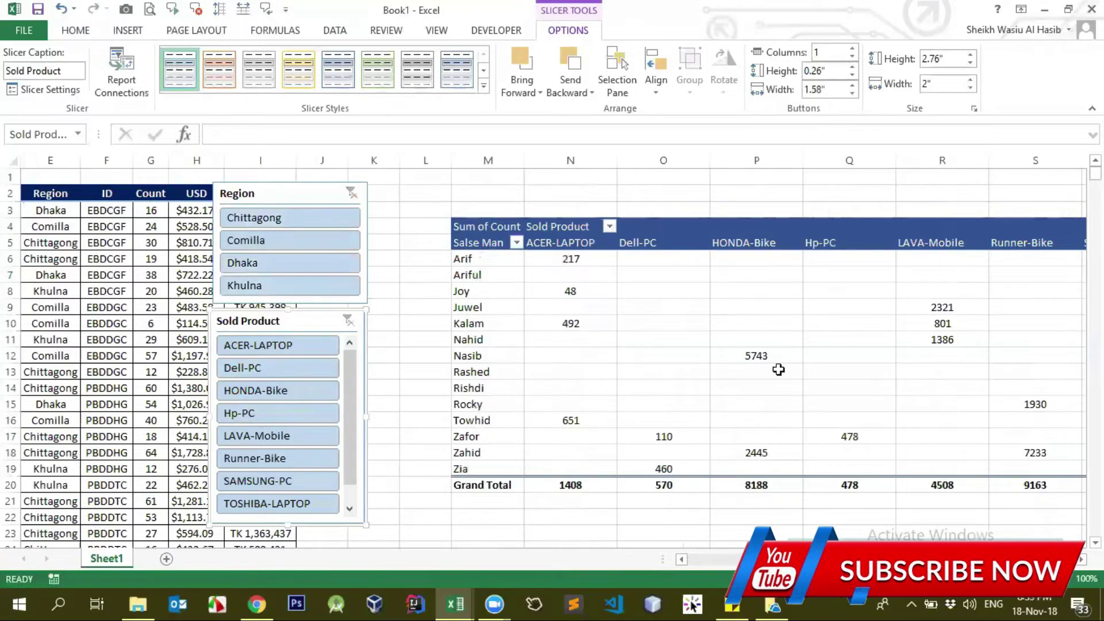
click(279, 368)
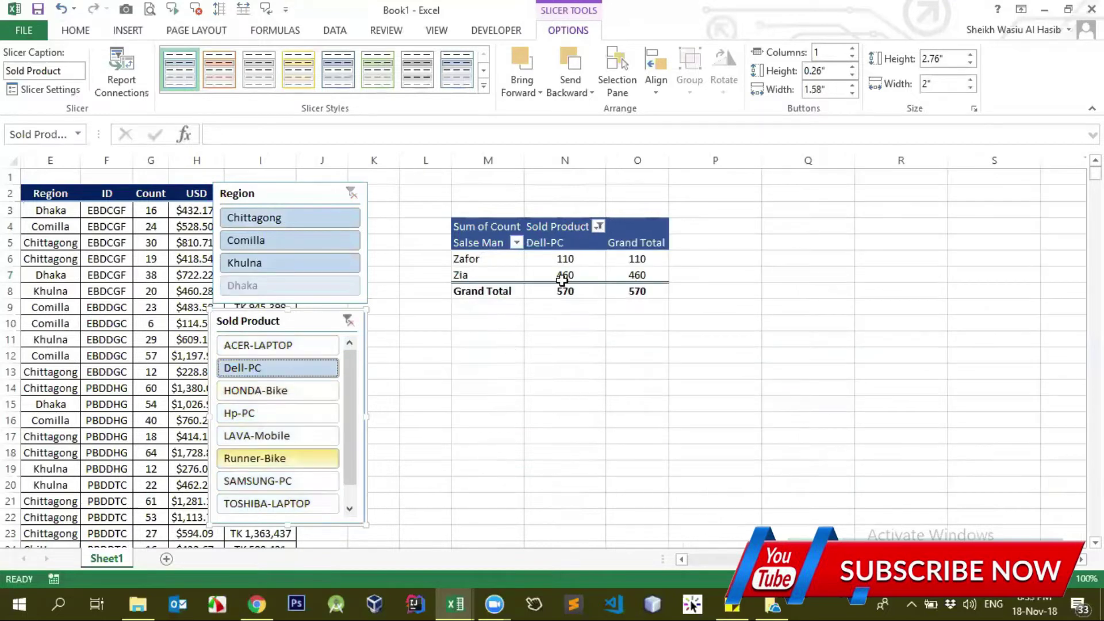
click(278, 413)
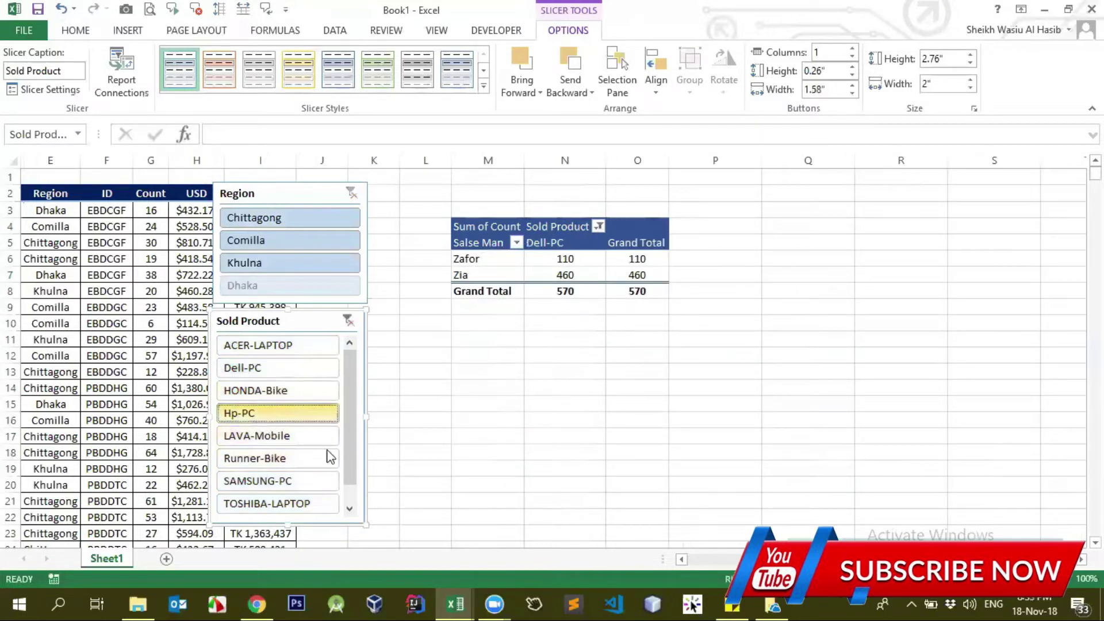
click(270, 436)
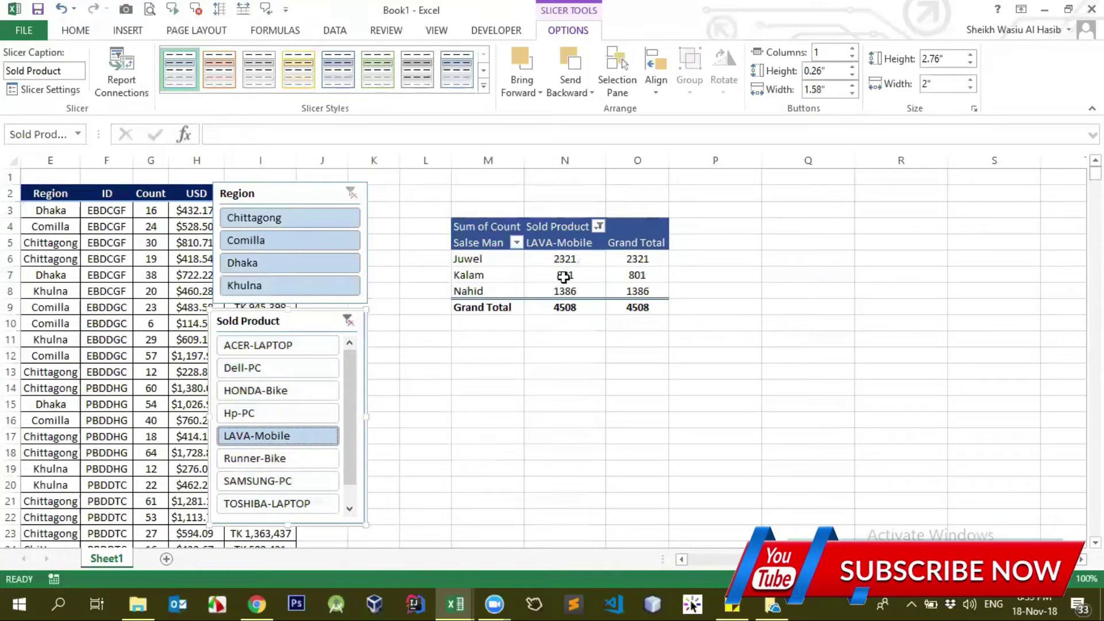
drag(565, 259, 565, 291)
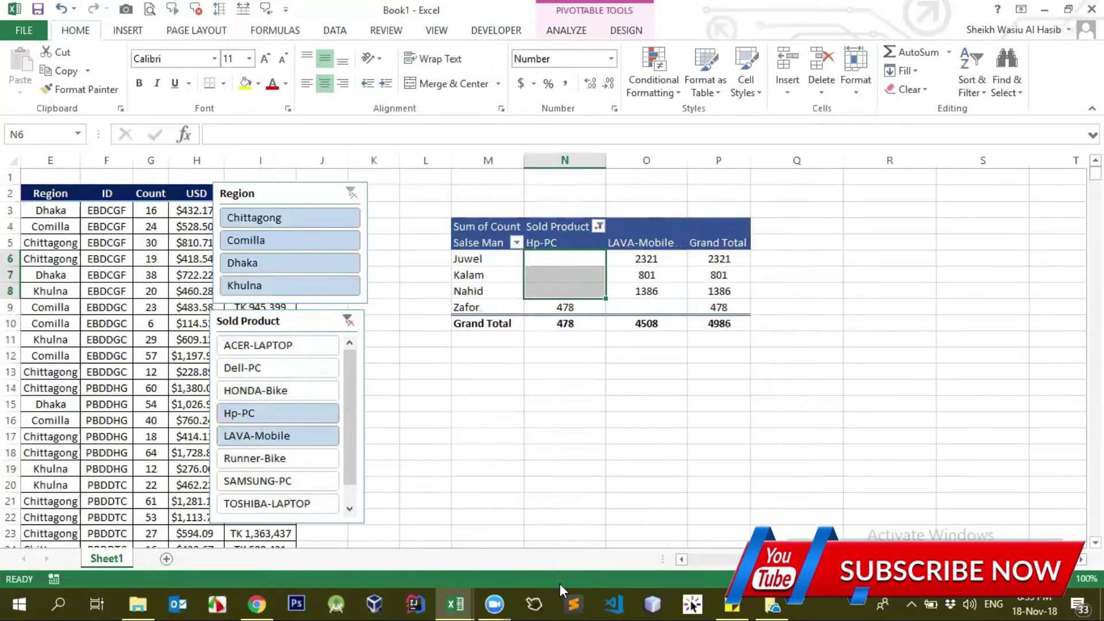
click(567, 398)
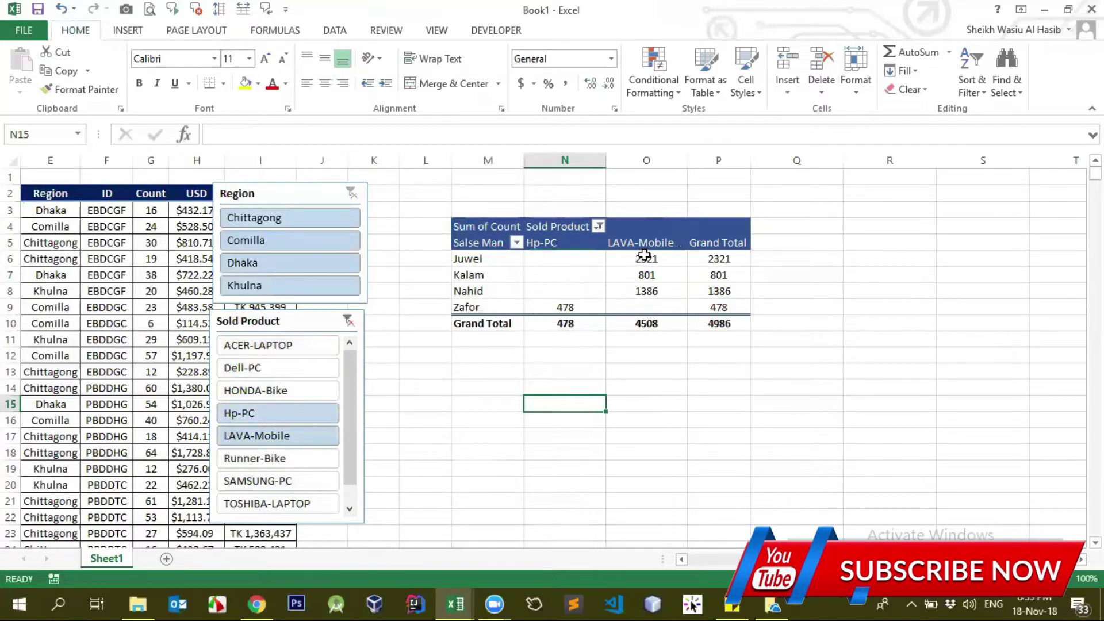
drag(644, 255, 646, 291)
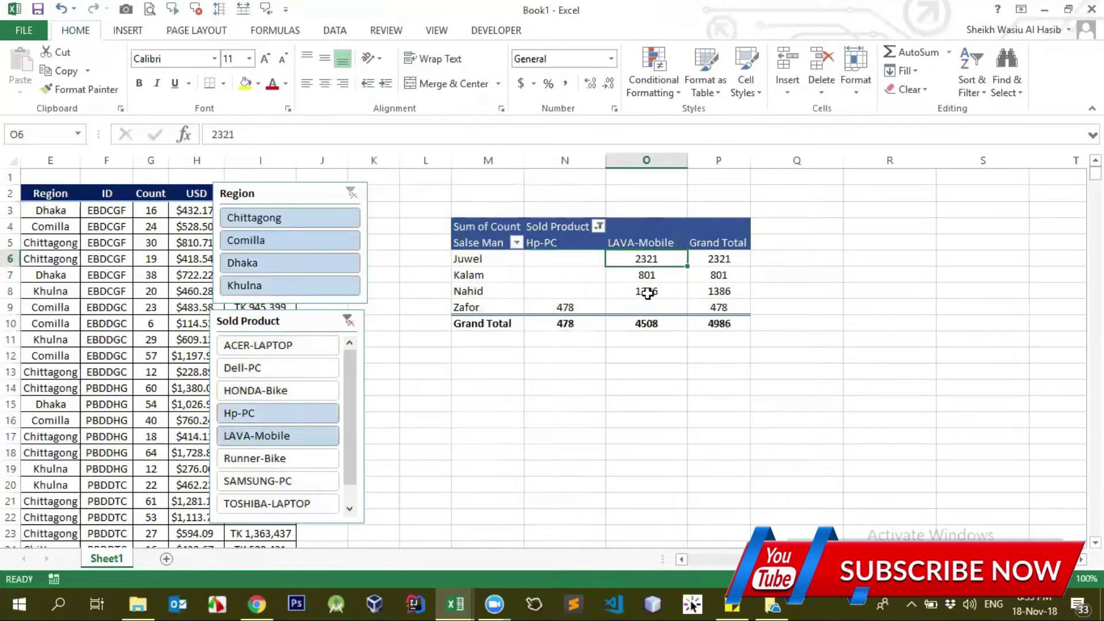
Step: Add Dell-PC alongside LAVA-Mobile and inspect the counts and Grand Total values
ctrl+click(259, 371)
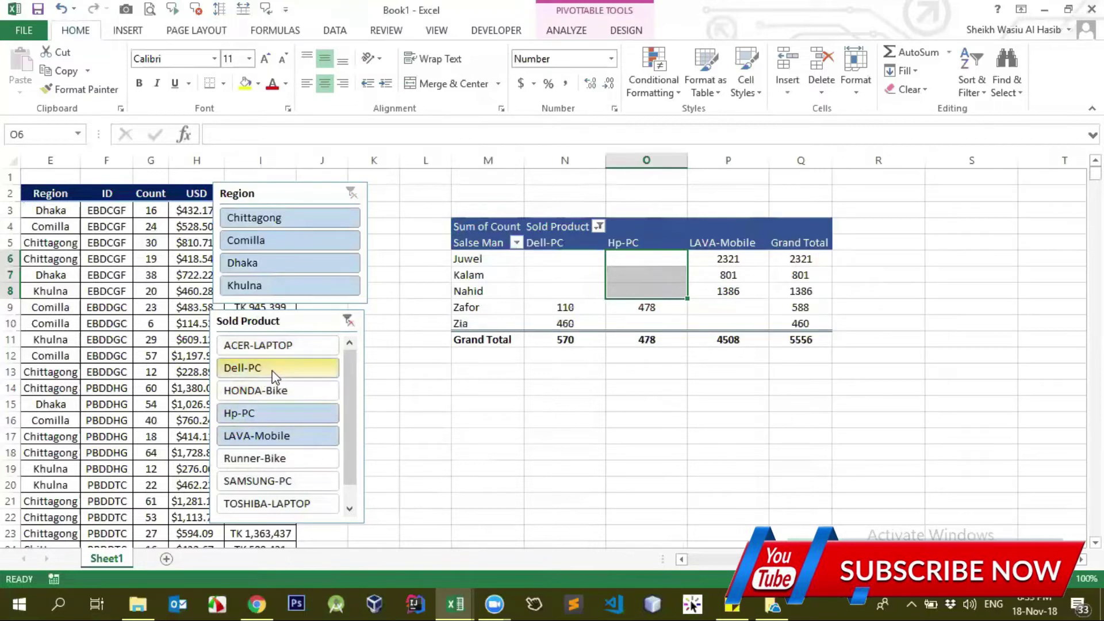
click(565, 292)
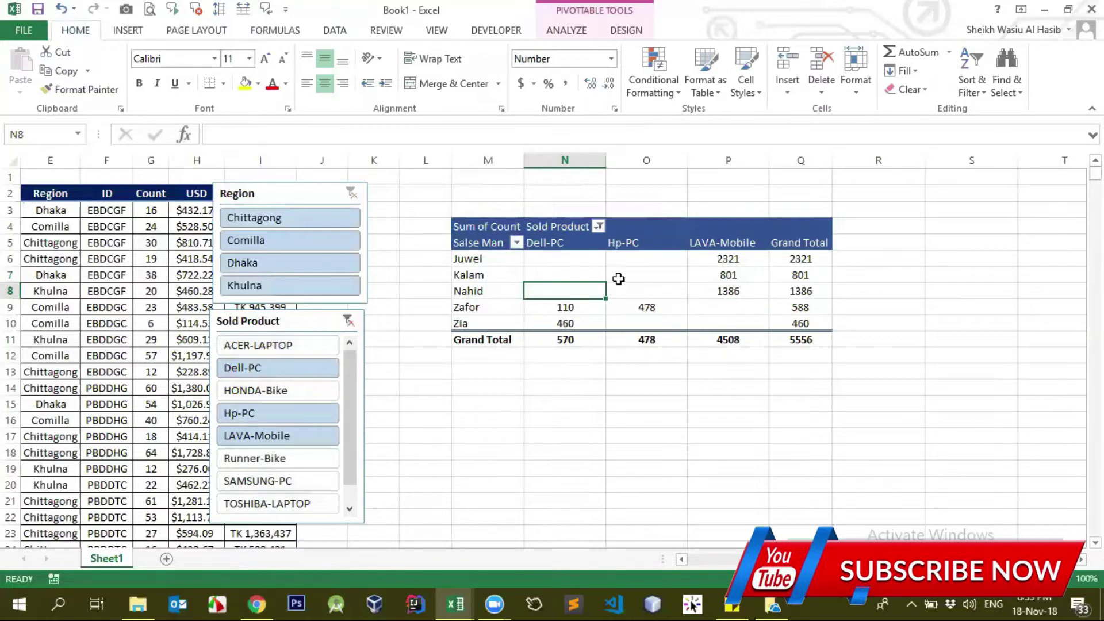
click(466, 309)
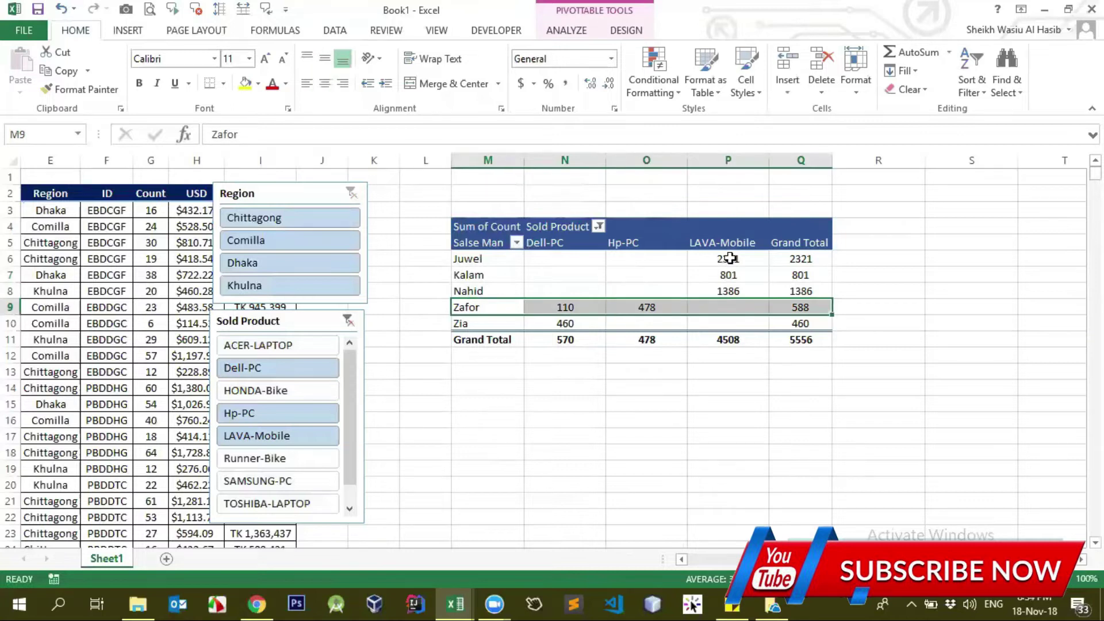
drag(728, 259, 730, 291)
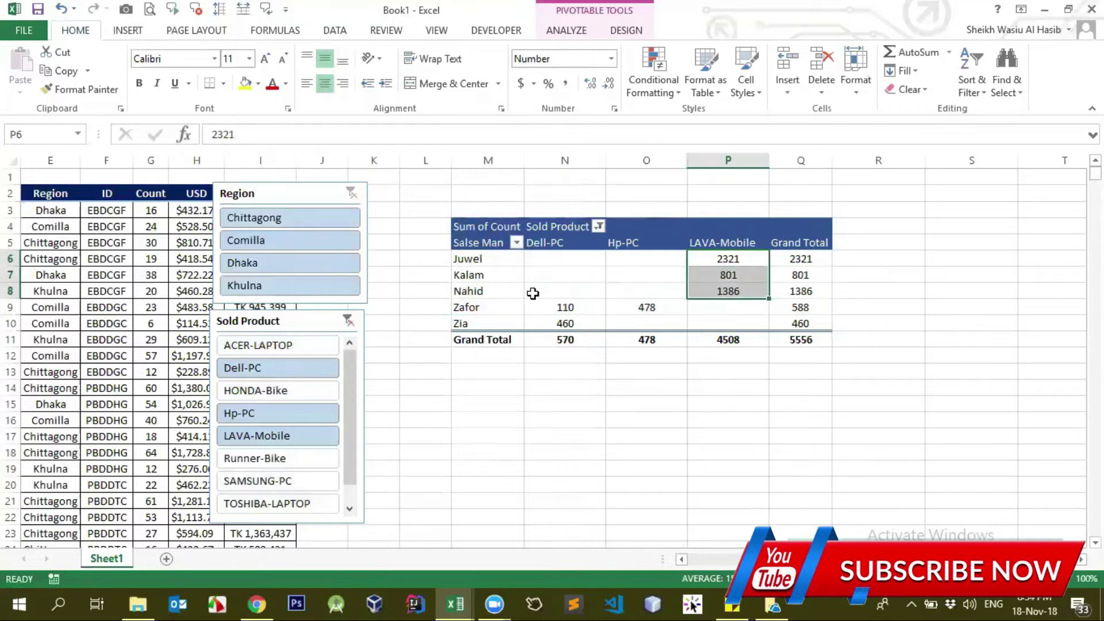
drag(800, 258, 801, 324)
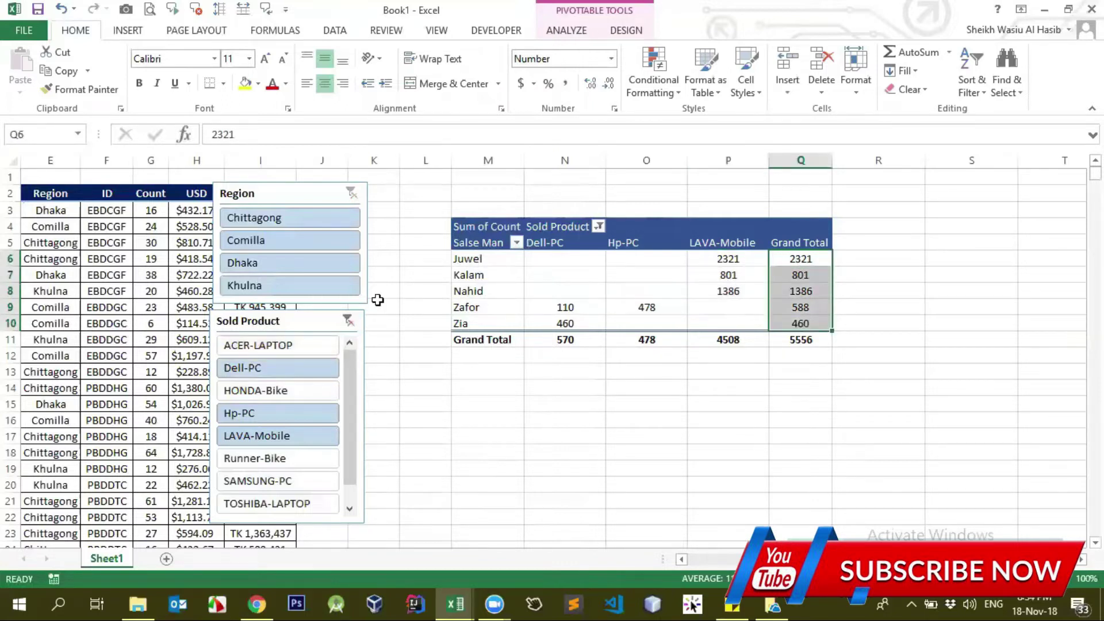
Step: Clear the product filter, try HONDA-Bike alone, then clear it again to show all products
click(348, 320)
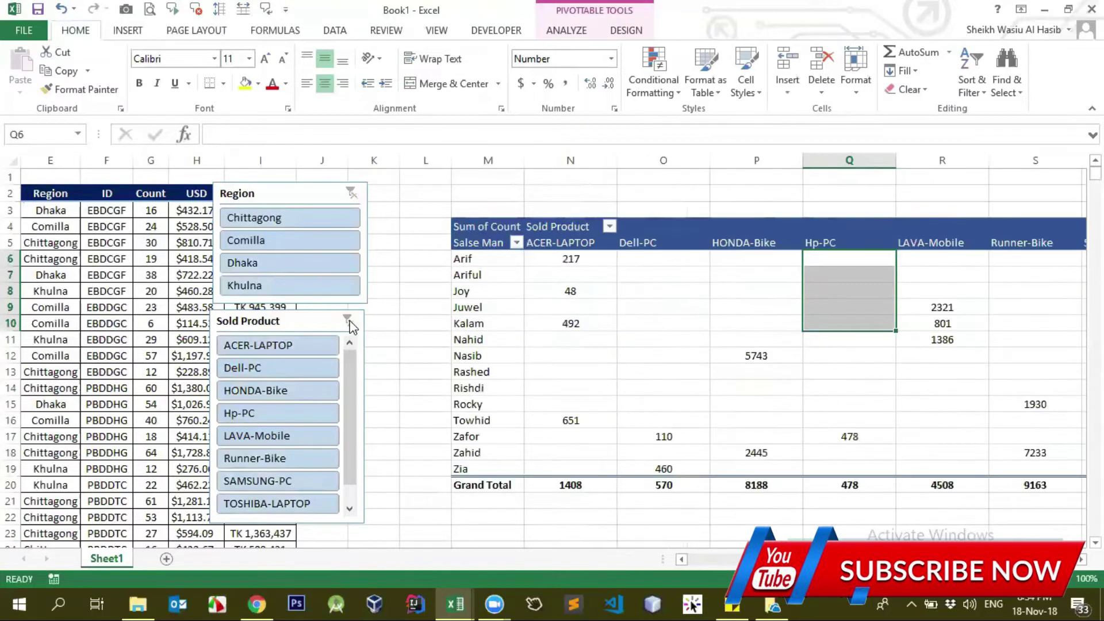
drag(347, 368, 343, 340)
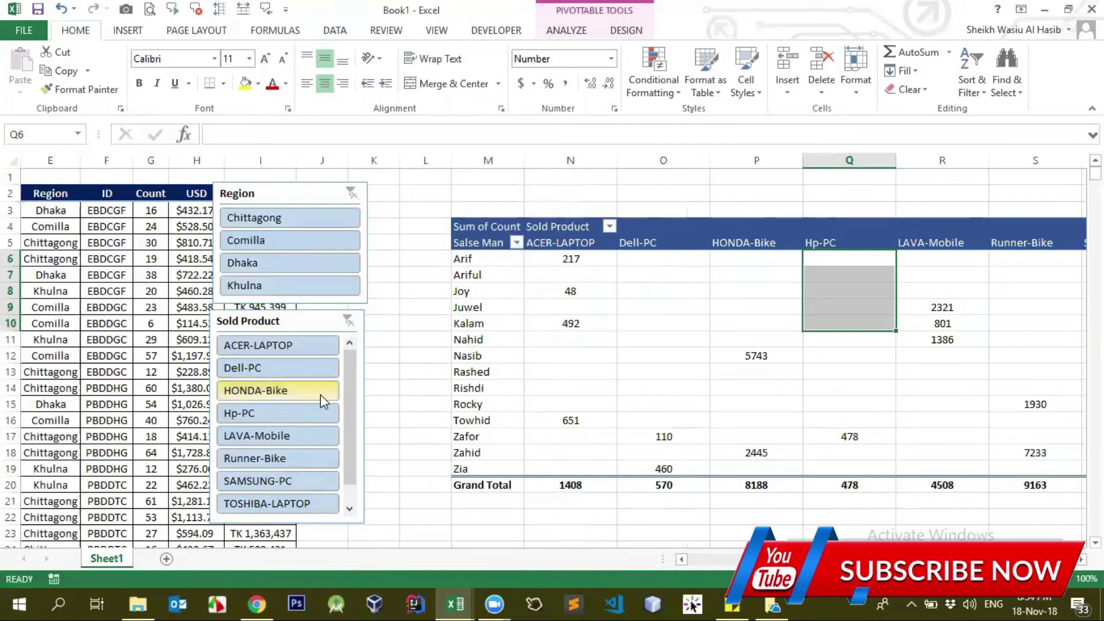
click(278, 391)
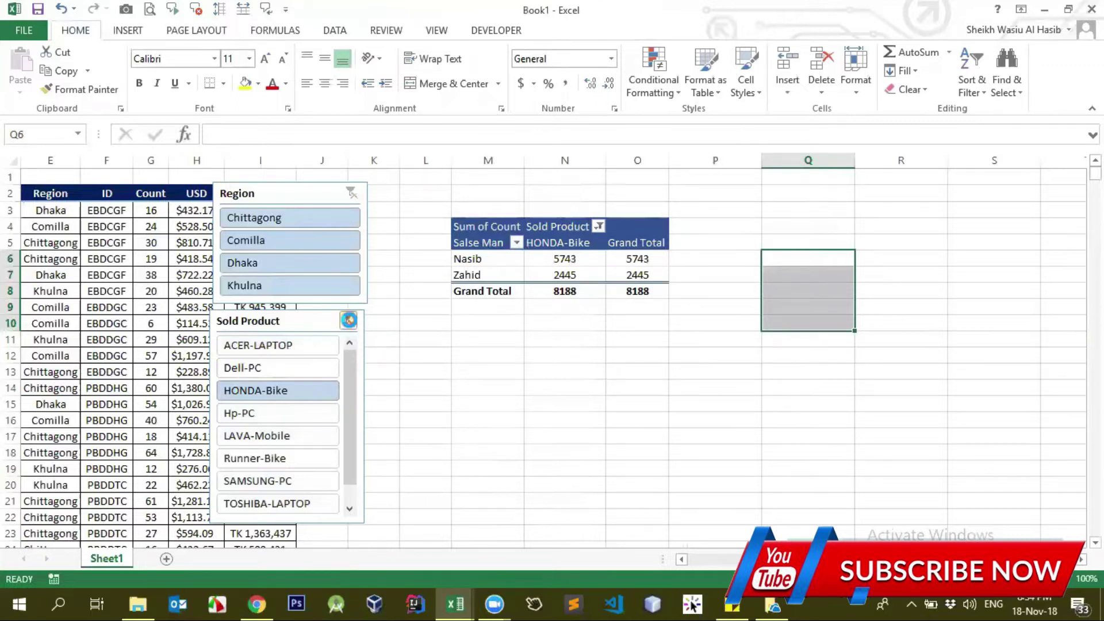
click(348, 321)
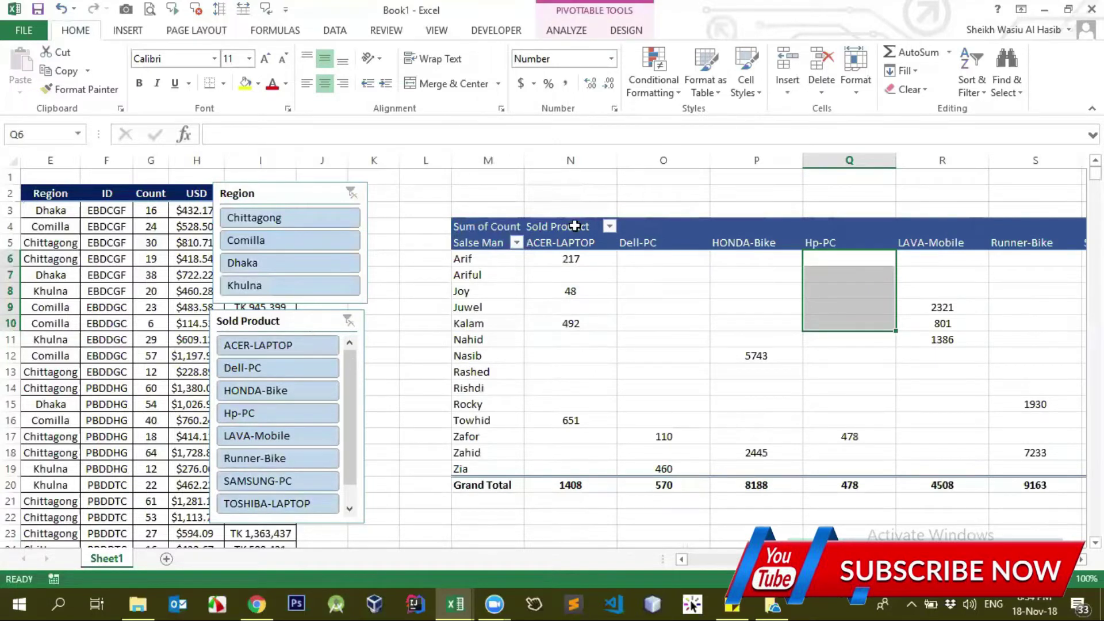
click(567, 274)
click(556, 32)
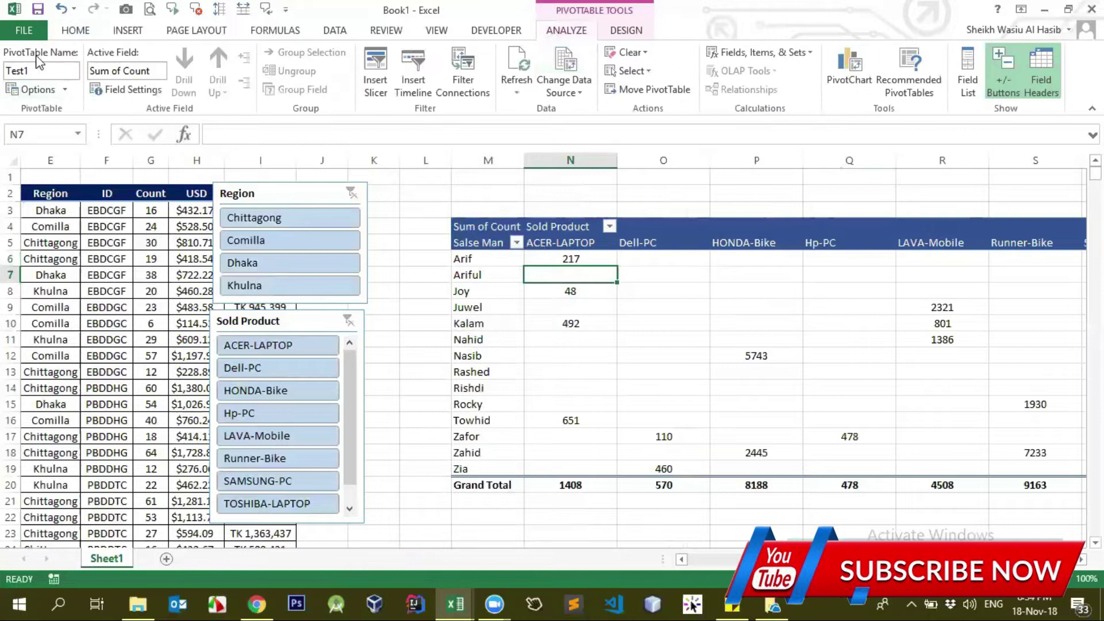
right_click(285, 193)
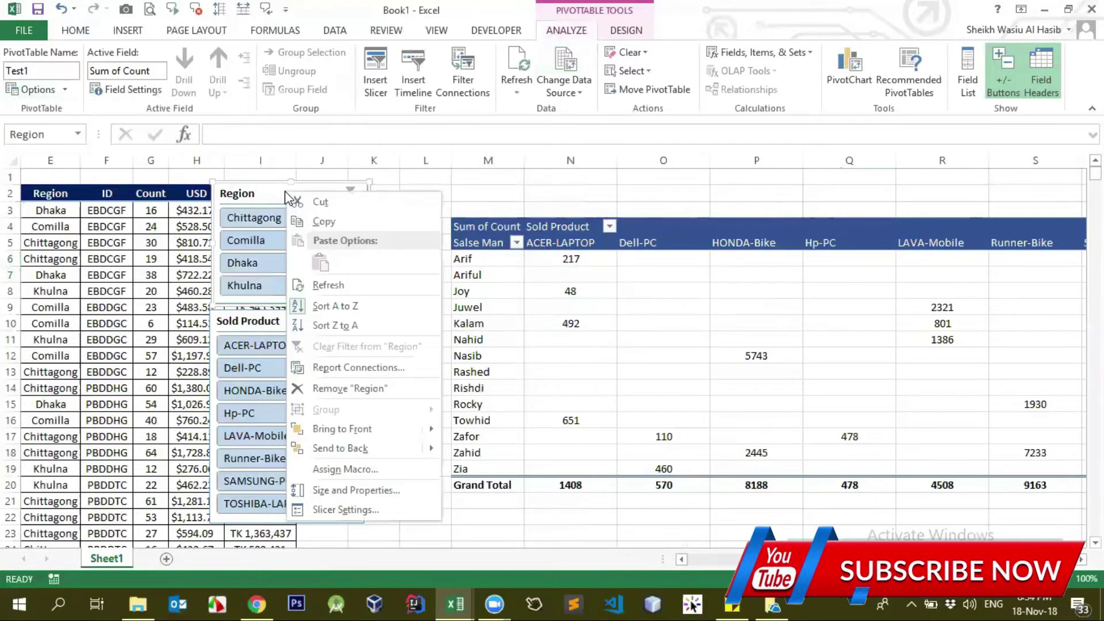
key(Escape)
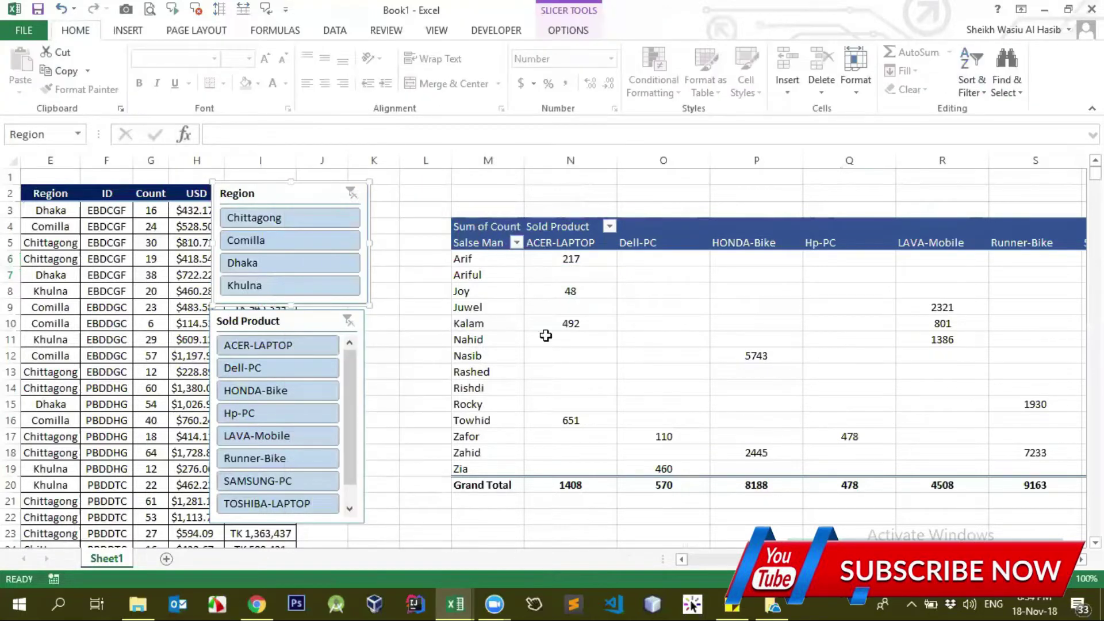
mouse_move(479, 226)
mouse_down()
mouse_move(862, 500)
mouse_move(934, 485)
mouse_up()
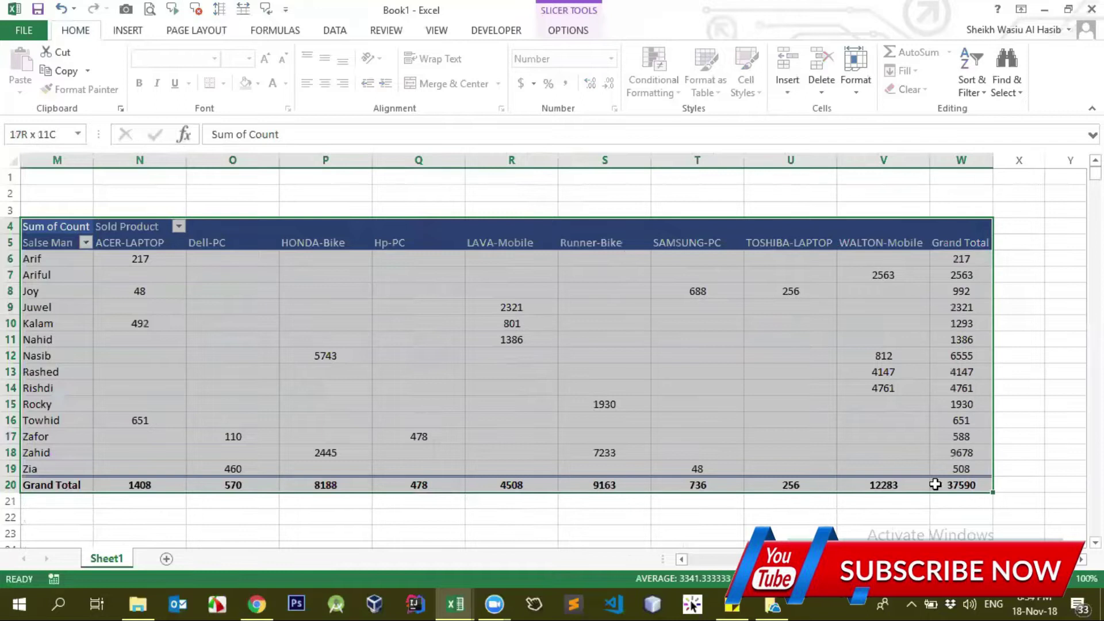
Step: Copy the whole pivot table and paste it at cell M24
right_click(457, 440)
click(477, 222)
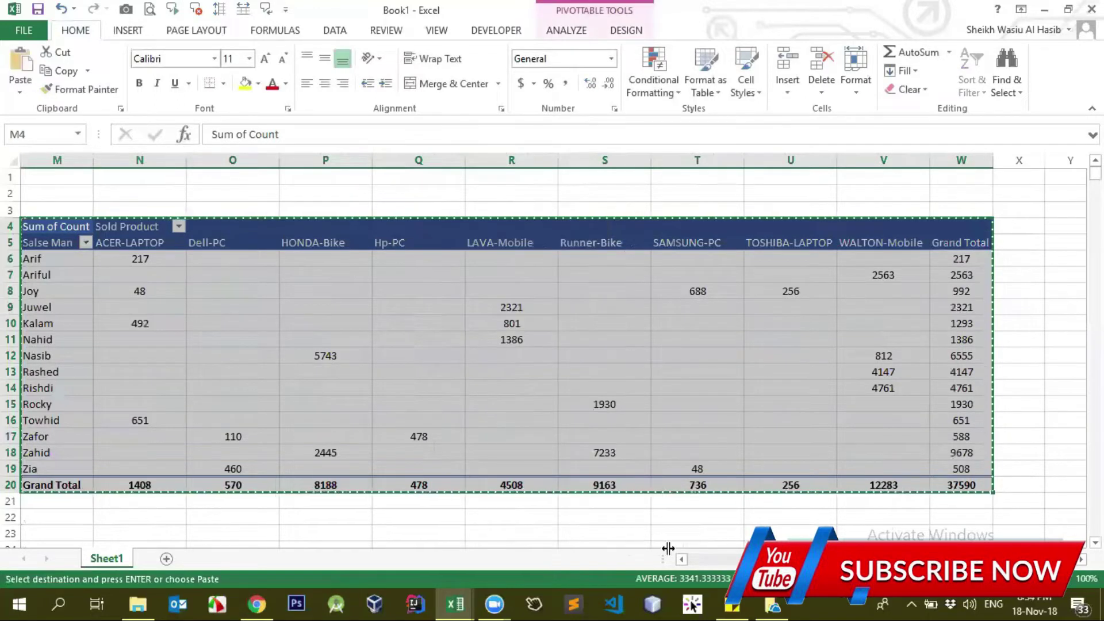
scroll(644, 529, left, 5)
scroll(628, 516, down, 1)
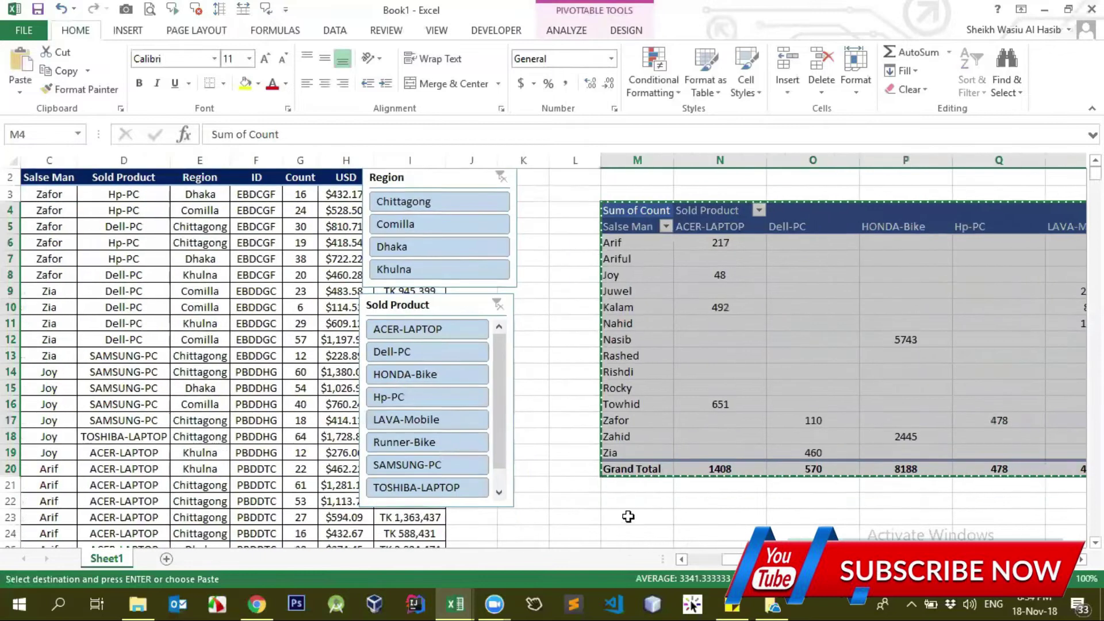
scroll(628, 517, down, 4)
click(636, 351)
key(ctrl+v)
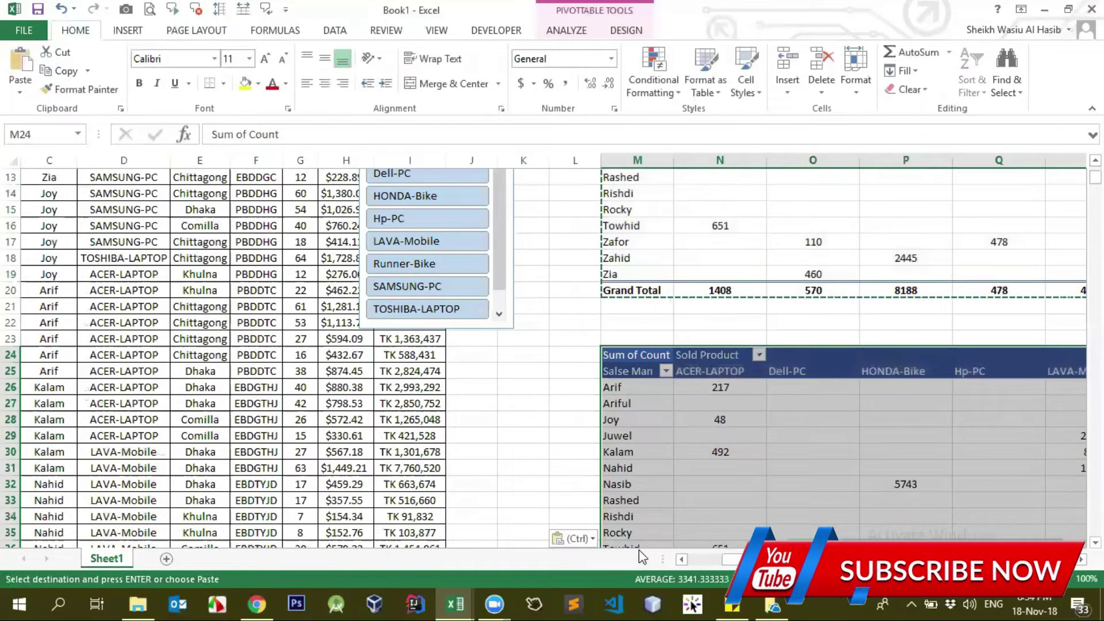
Step: Check cells in the original pivot and in the copy's ACER-LAPTOP column and header
click(729, 458)
scroll(734, 391, up, 4)
click(722, 322)
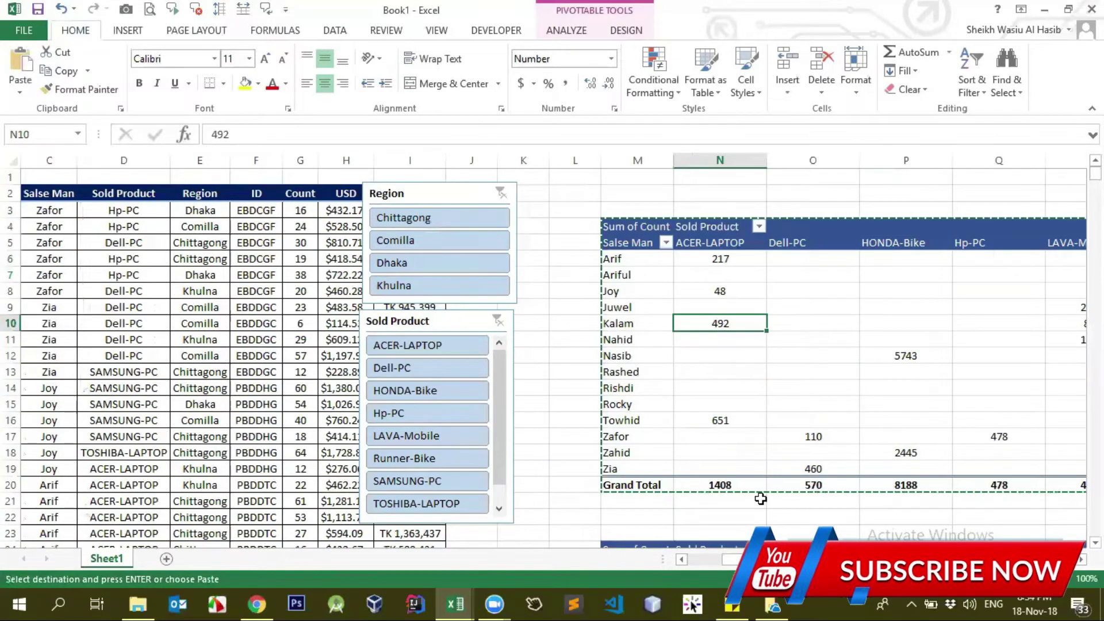
scroll(760, 499, down, 3)
click(713, 406)
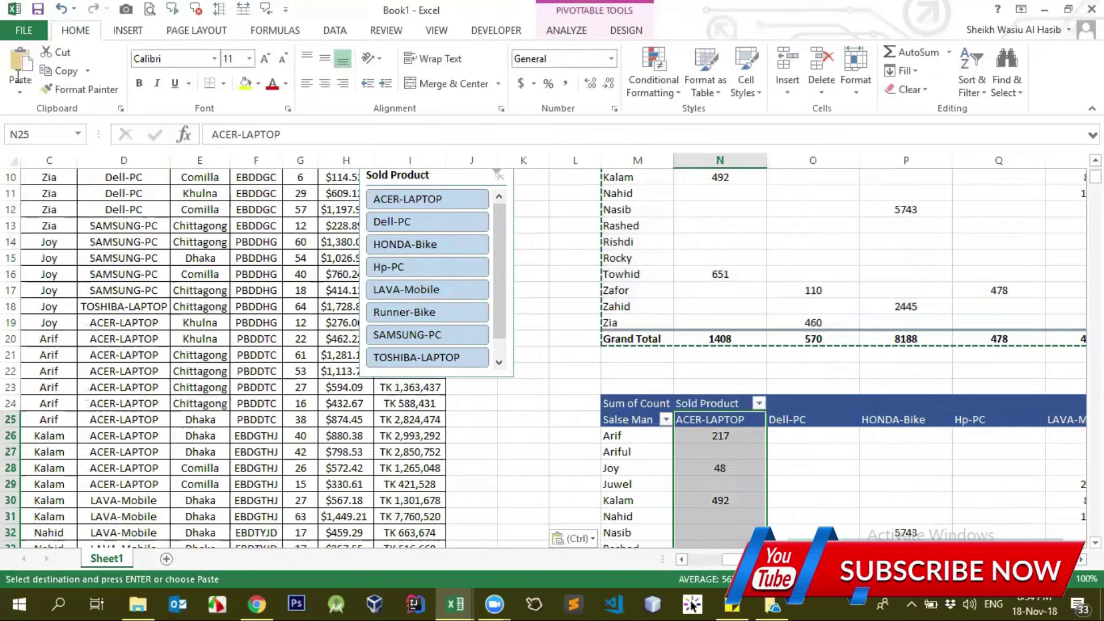
click(802, 406)
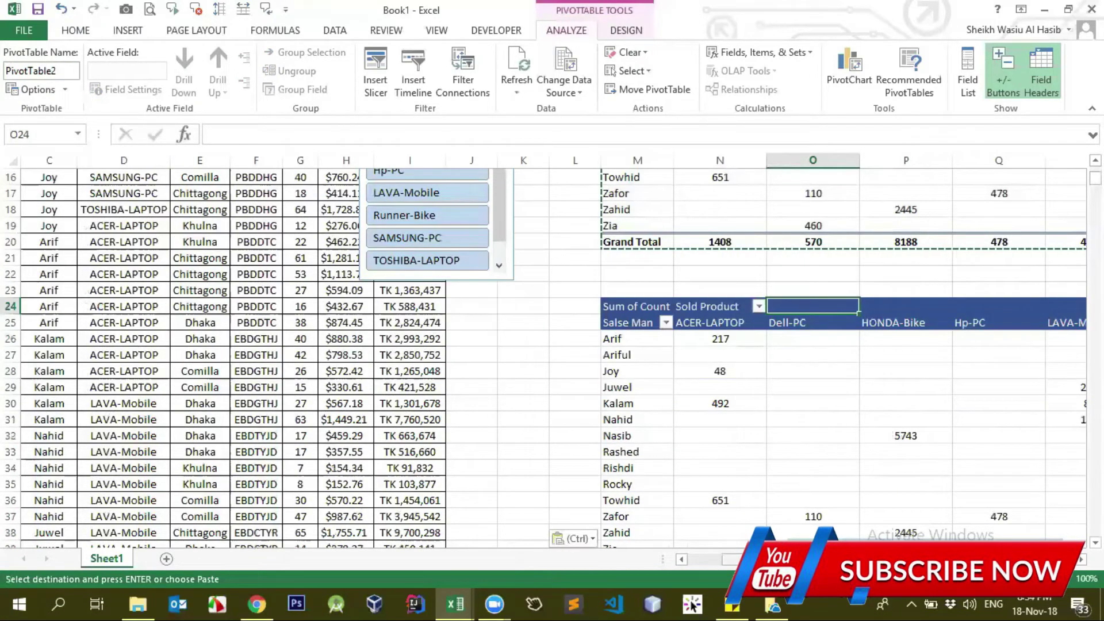
scroll(402, 356, right, 6)
scroll(402, 356, right, 3)
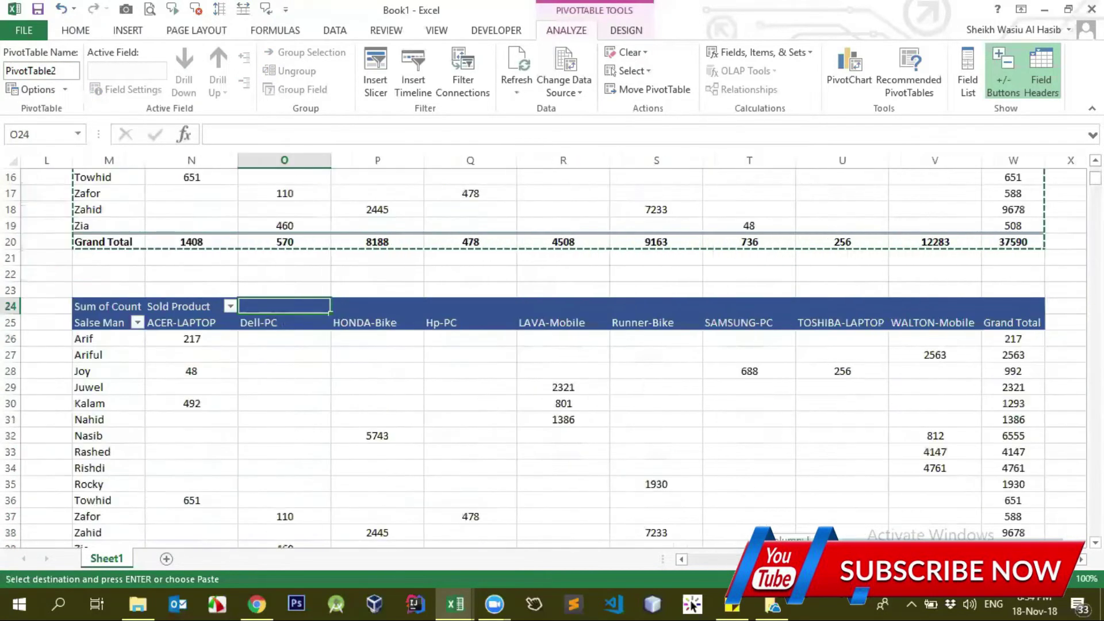
right_click(263, 324)
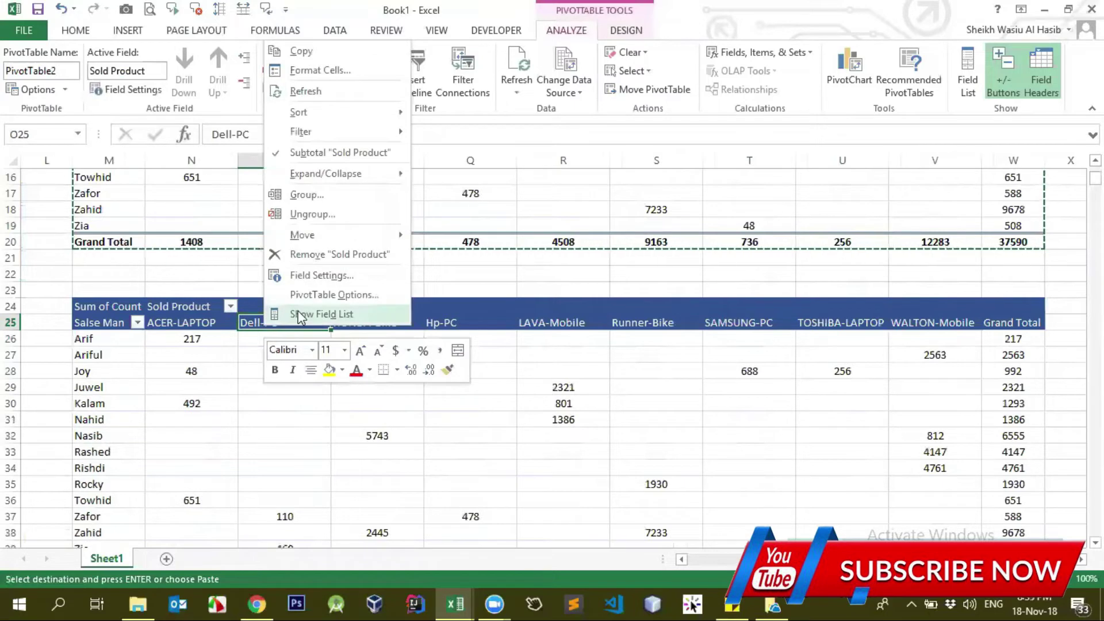
click(301, 314)
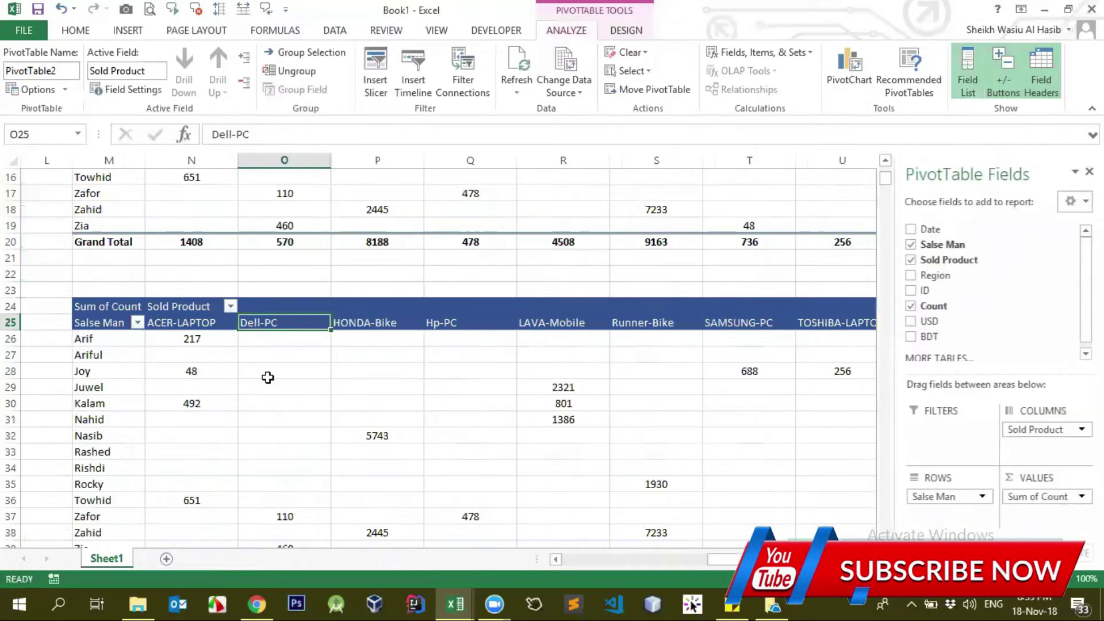
click(910, 306)
click(911, 260)
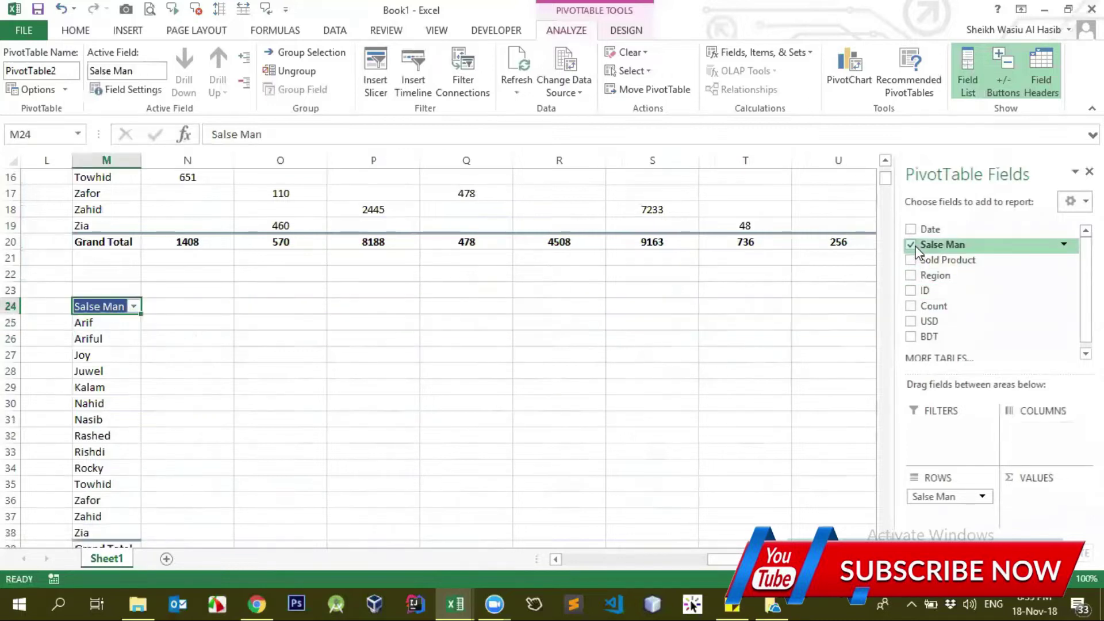
click(911, 245)
scroll(315, 353, up, 4)
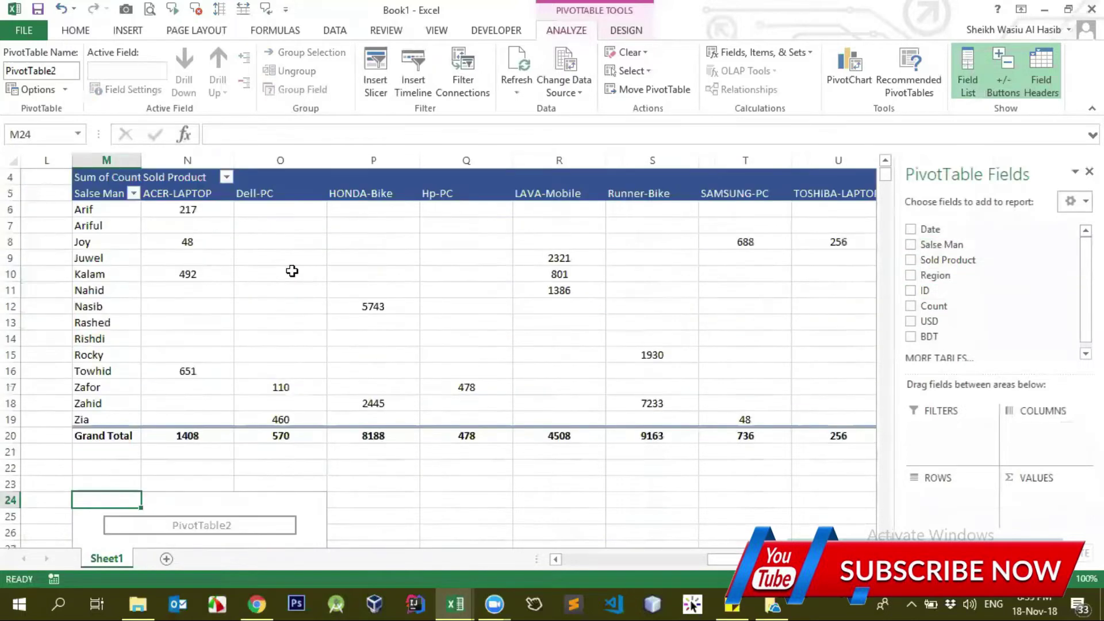
click(281, 270)
scroll(271, 500, down, 1)
click(270, 495)
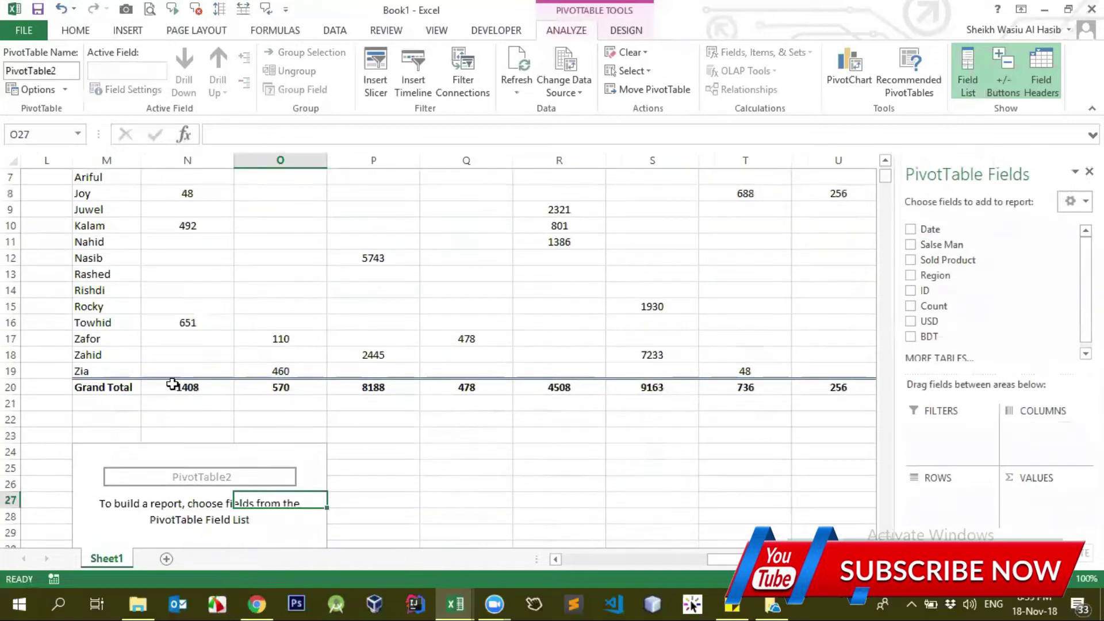
scroll(173, 387, up, 2)
scroll(207, 428, down, 3)
scroll(204, 429, up, 1)
scroll(204, 429, up, 2)
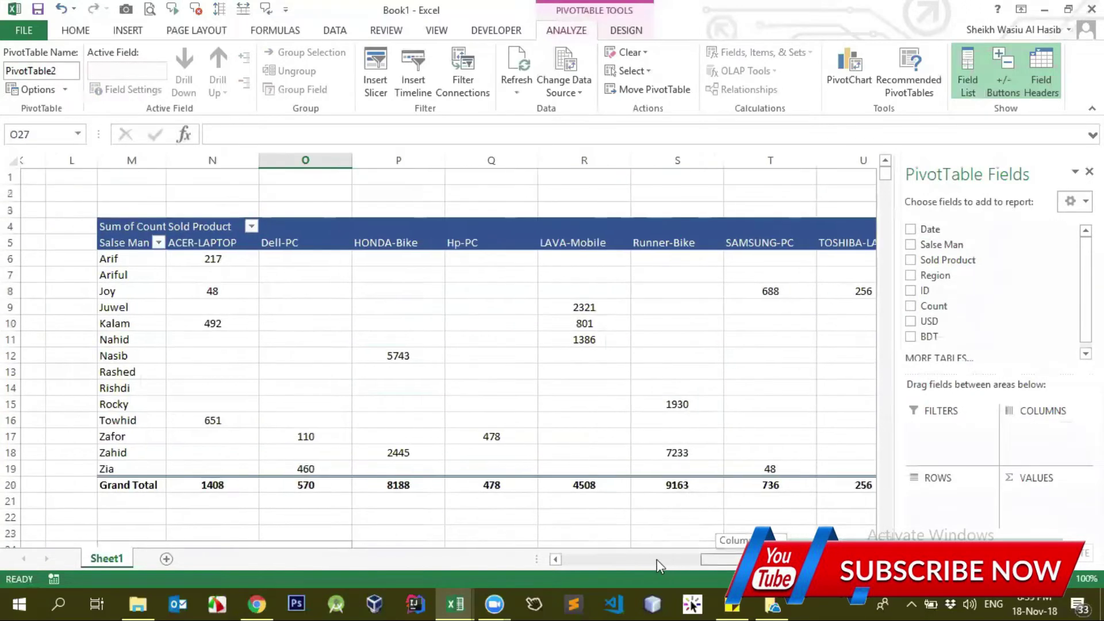
drag(719, 559, 612, 558)
click(583, 297)
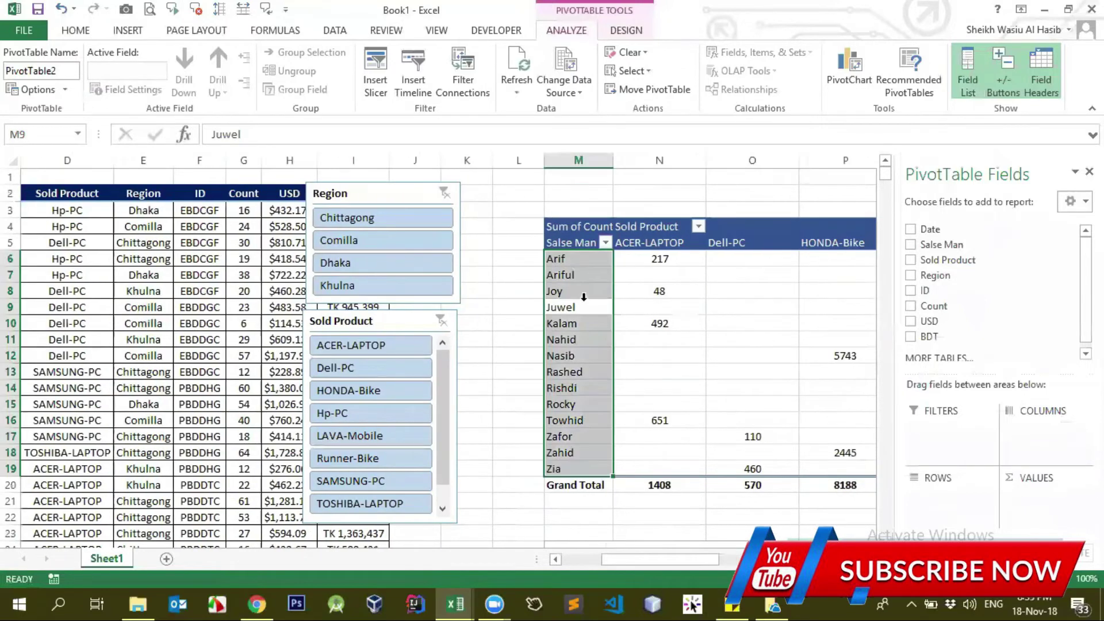
Step: Select the empty PivotTable2, then check the source data's header row and USD column
click(69, 192)
scroll(578, 356, down, 3)
click(578, 435)
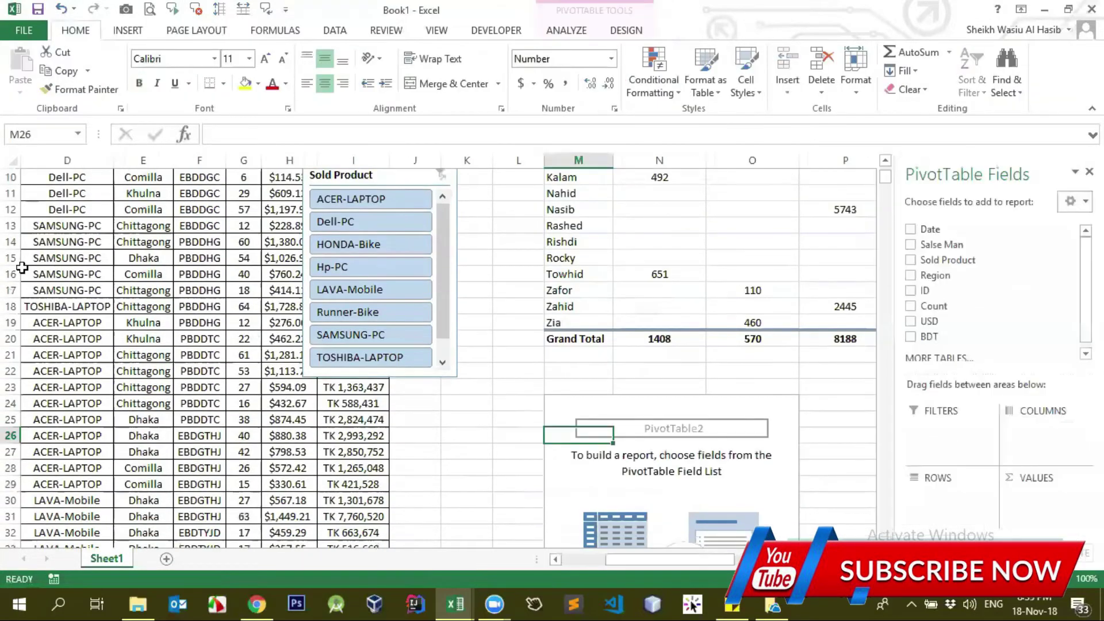
scroll(217, 254, up, 2)
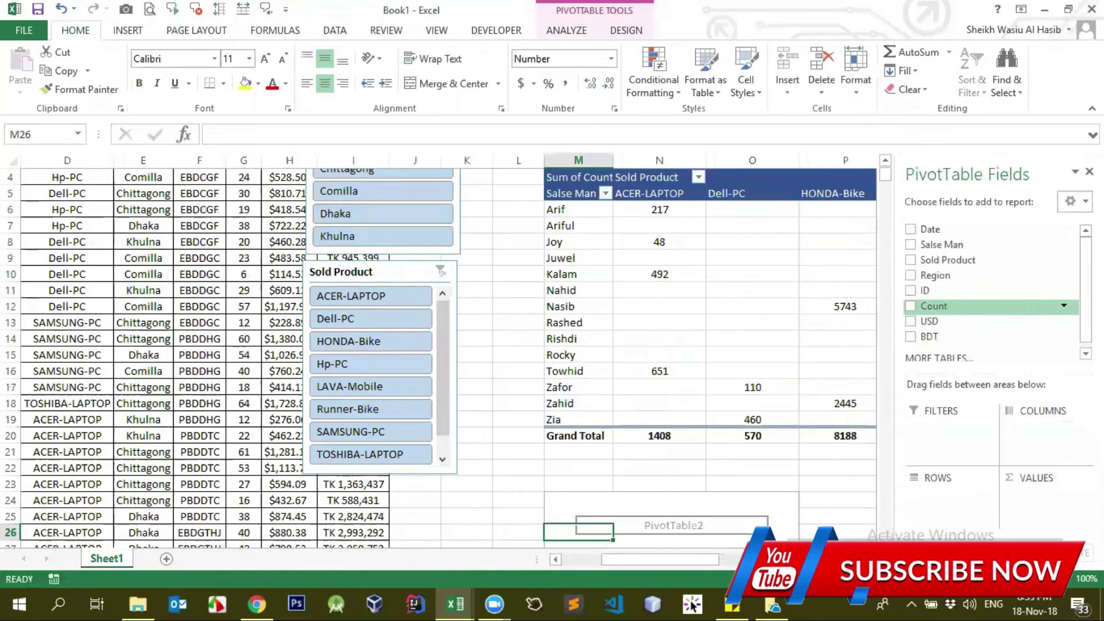
scroll(217, 278, up, 1)
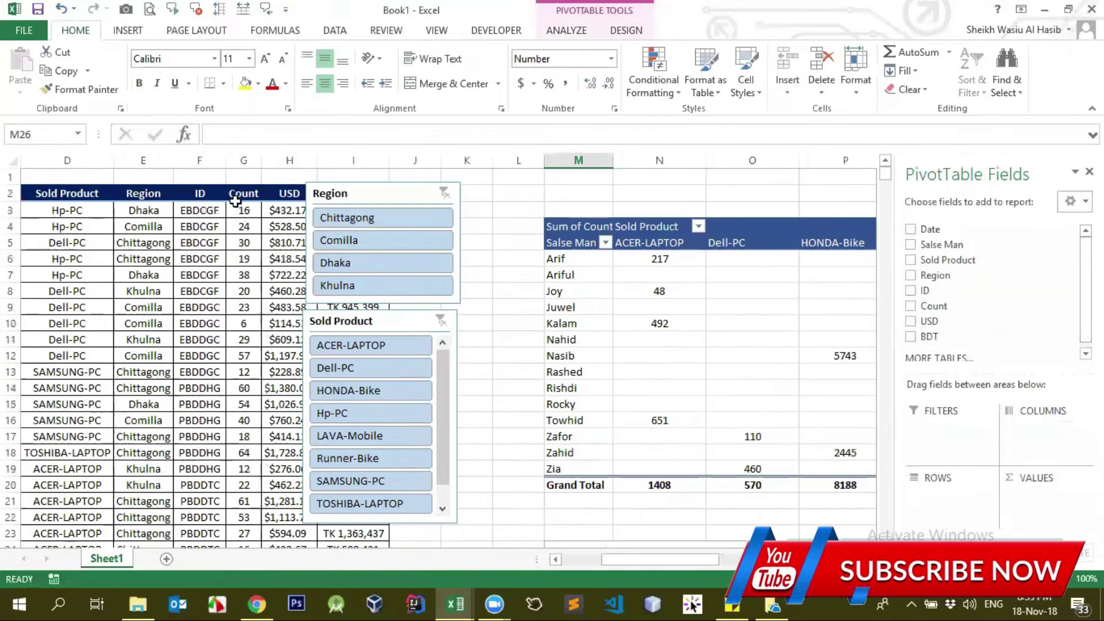
click(236, 201)
scroll(241, 204, left, 1)
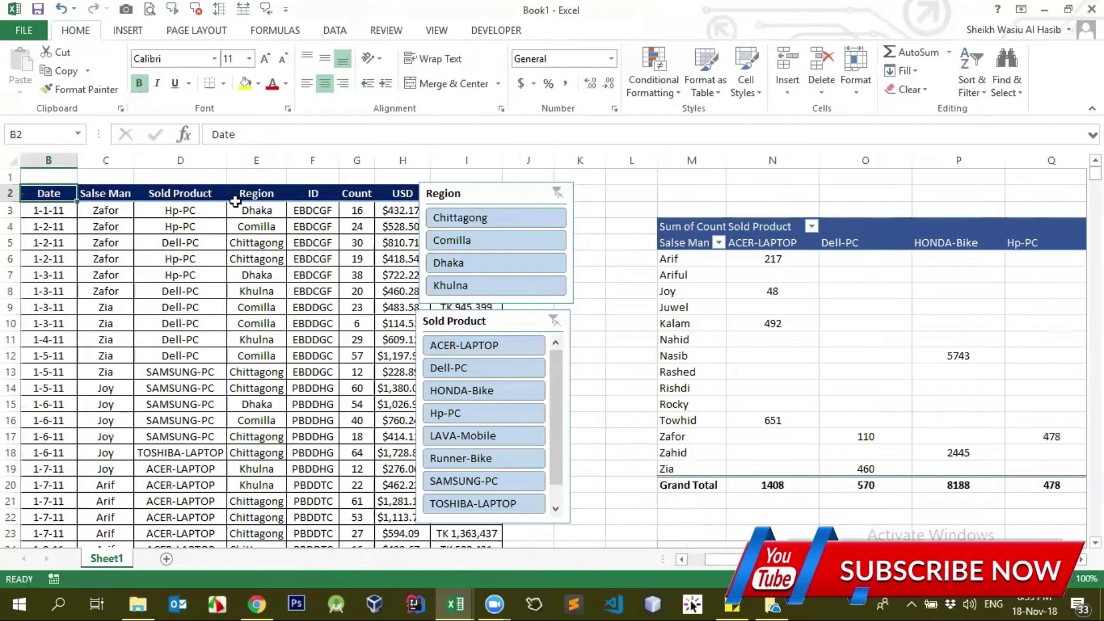
click(236, 200)
key(Right)
key(Right)
key(Right)
key(Right)
key(Right)
key(Right)
key(Right)
key(Right)
key(Right)
key(Right)
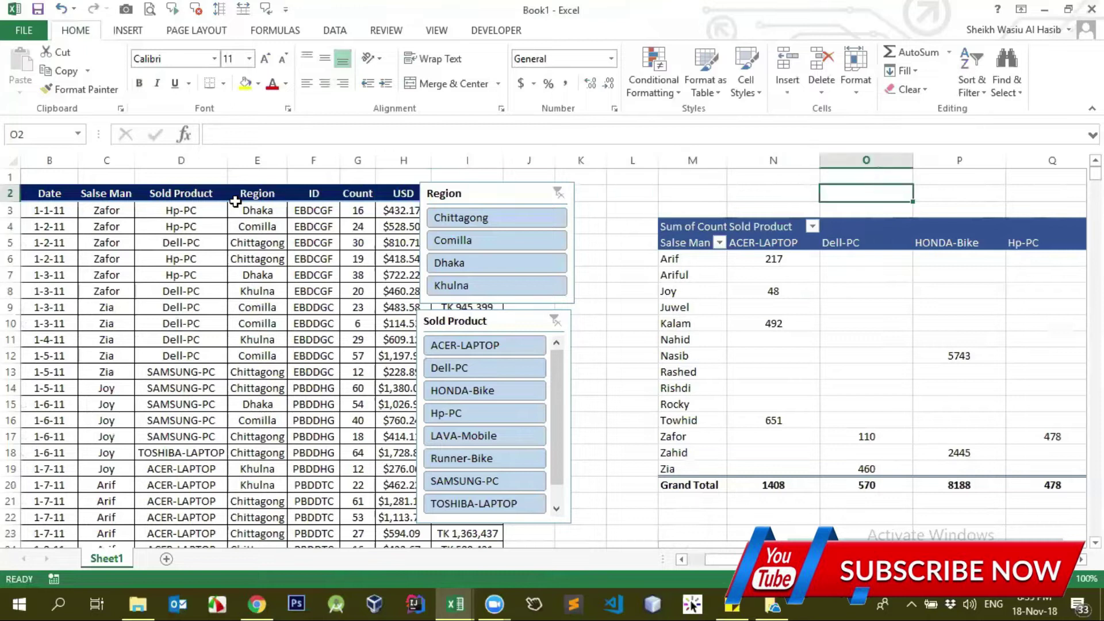
click(276, 202)
click(393, 221)
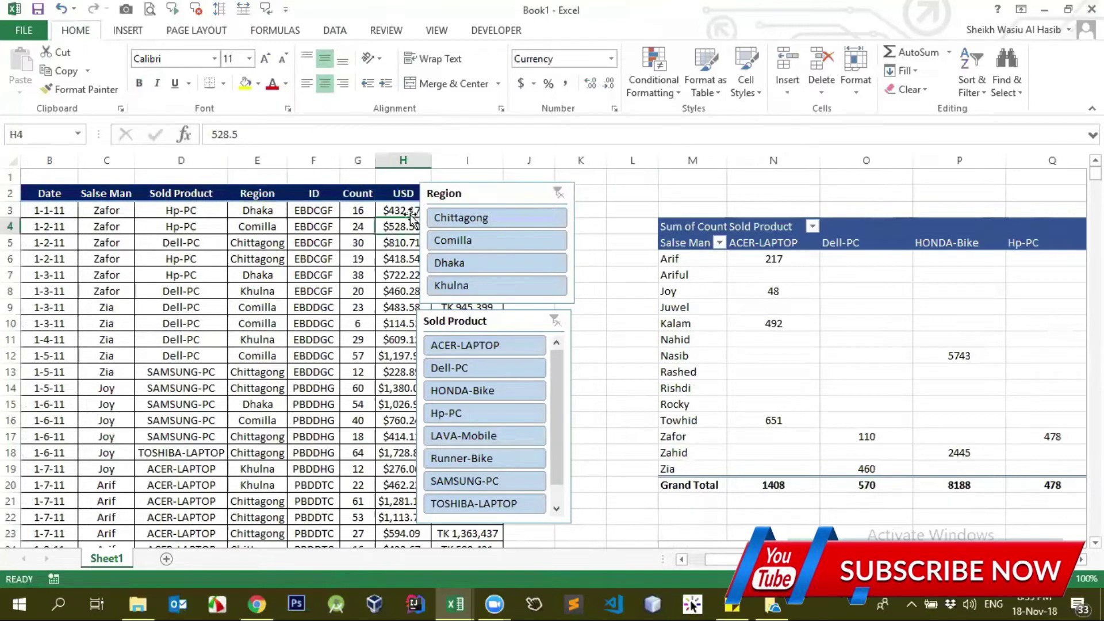
Step: Move the Region slicer right of the data and the Sold Product slicer beneath it
drag(454, 194, 577, 175)
drag(498, 325, 608, 313)
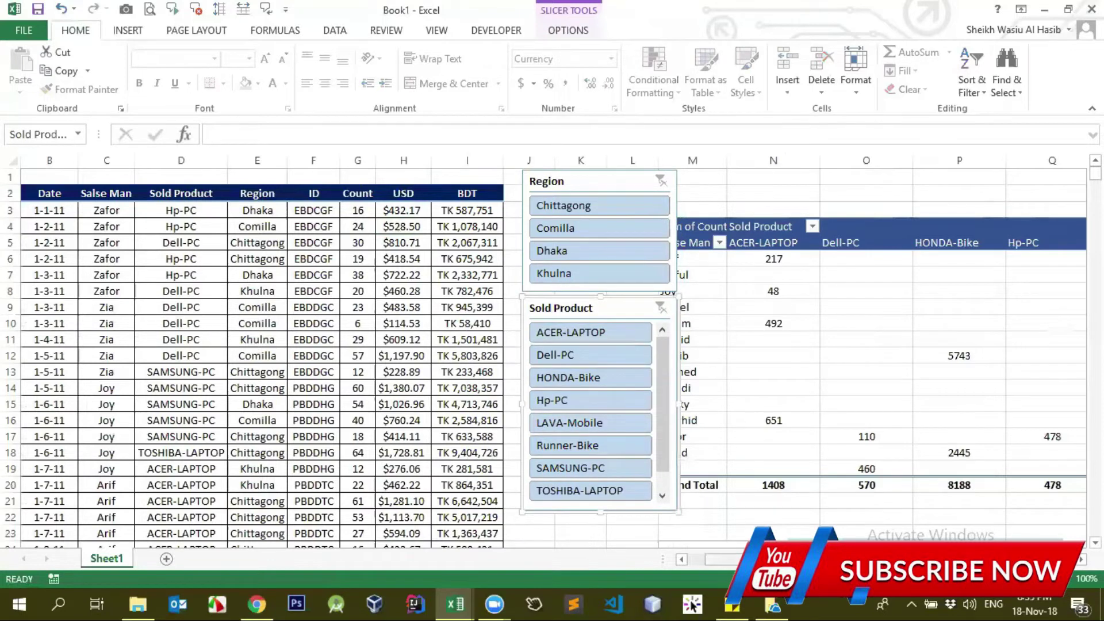
scroll(553, 352, right, 3)
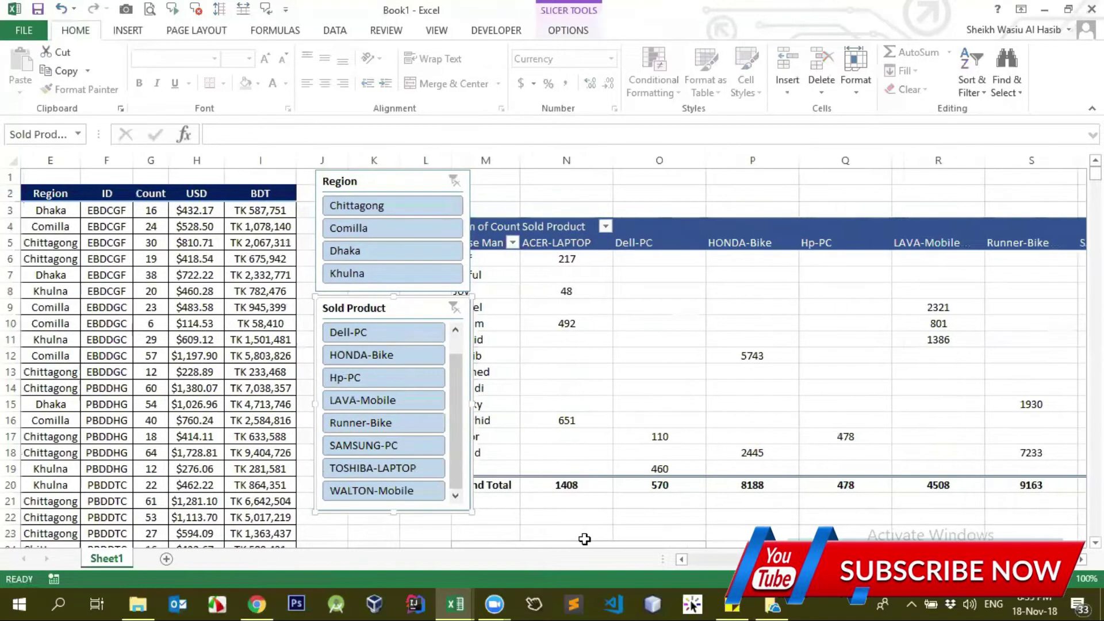
click(570, 469)
scroll(577, 471, down, 4)
Step: Add Region to PivotTable2, trying it as columns before settling it as row labels
scroll(576, 469, down, 1)
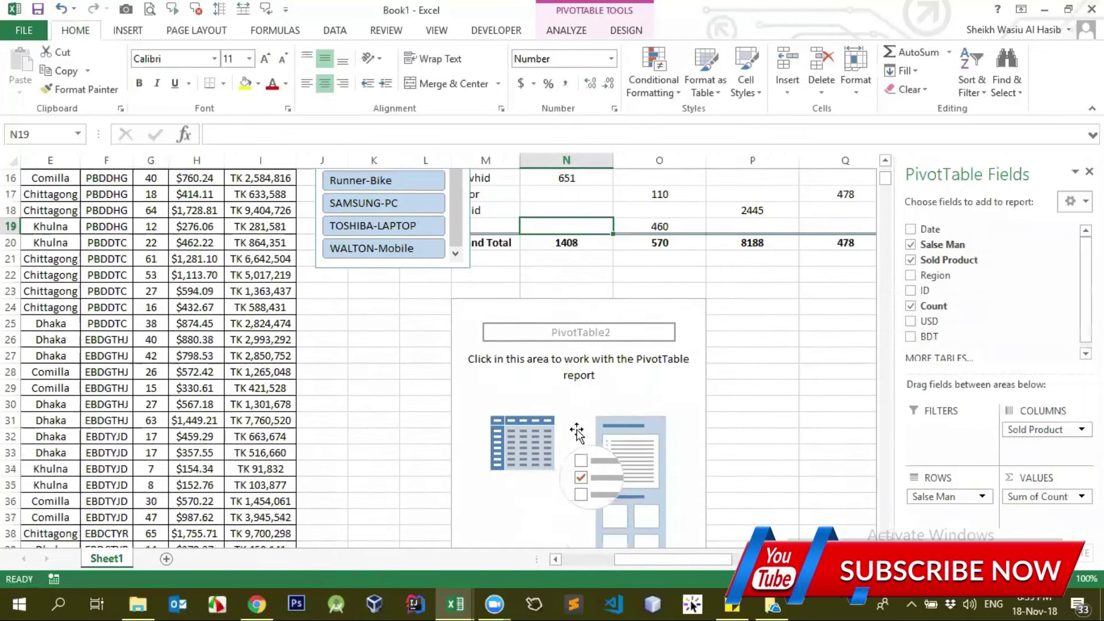
click(578, 435)
click(910, 275)
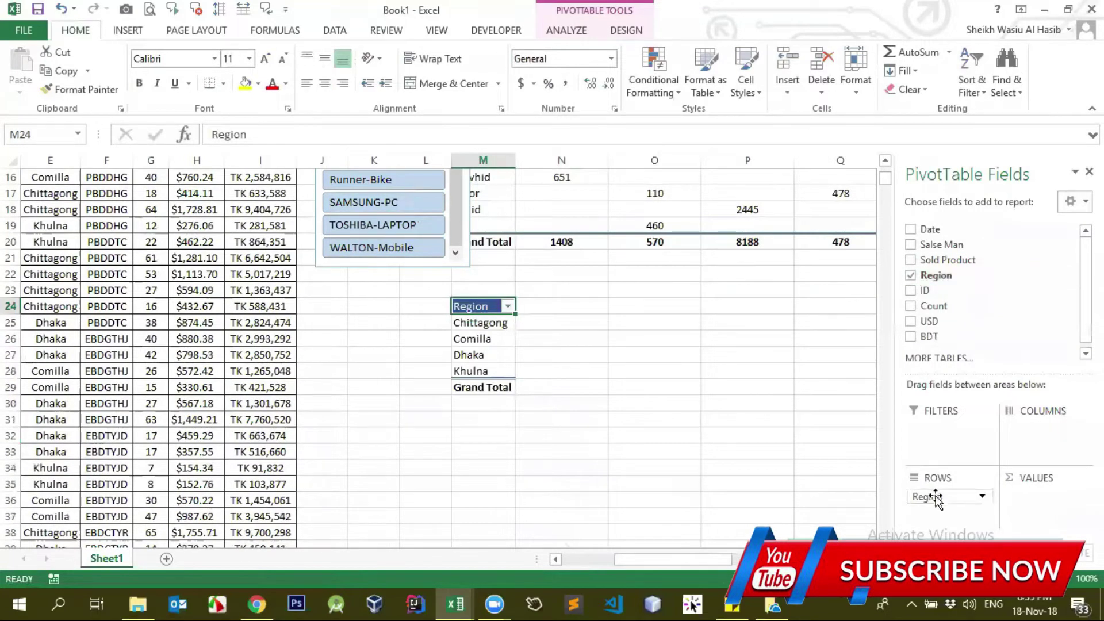
mouse_move(935, 500)
mouse_down()
mouse_move(1035, 453)
mouse_move(1038, 437)
mouse_up()
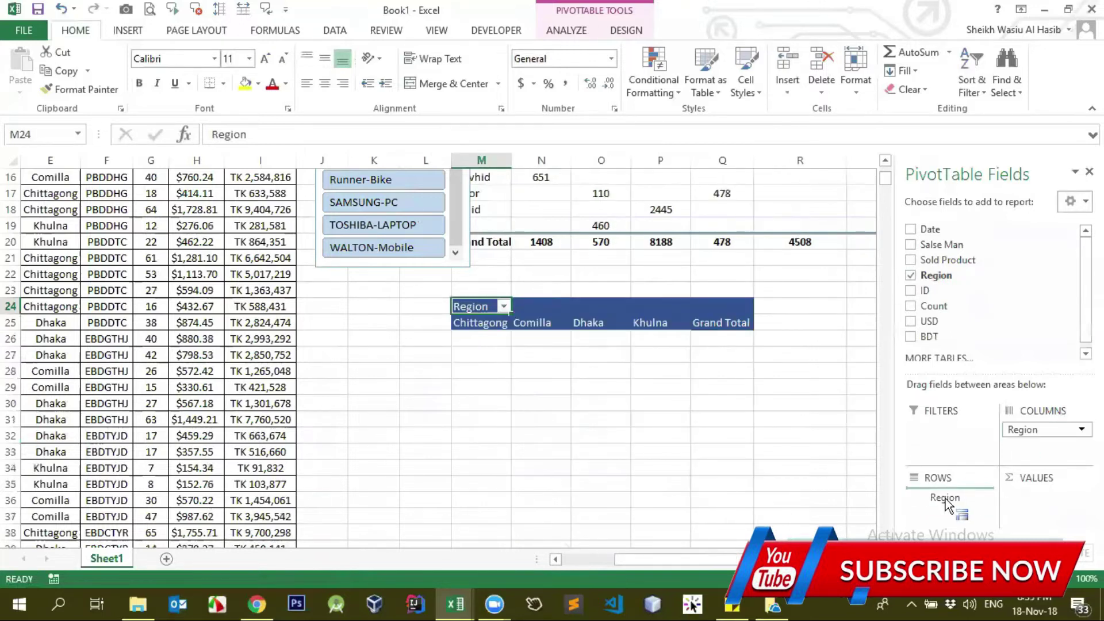
drag(946, 500, 948, 499)
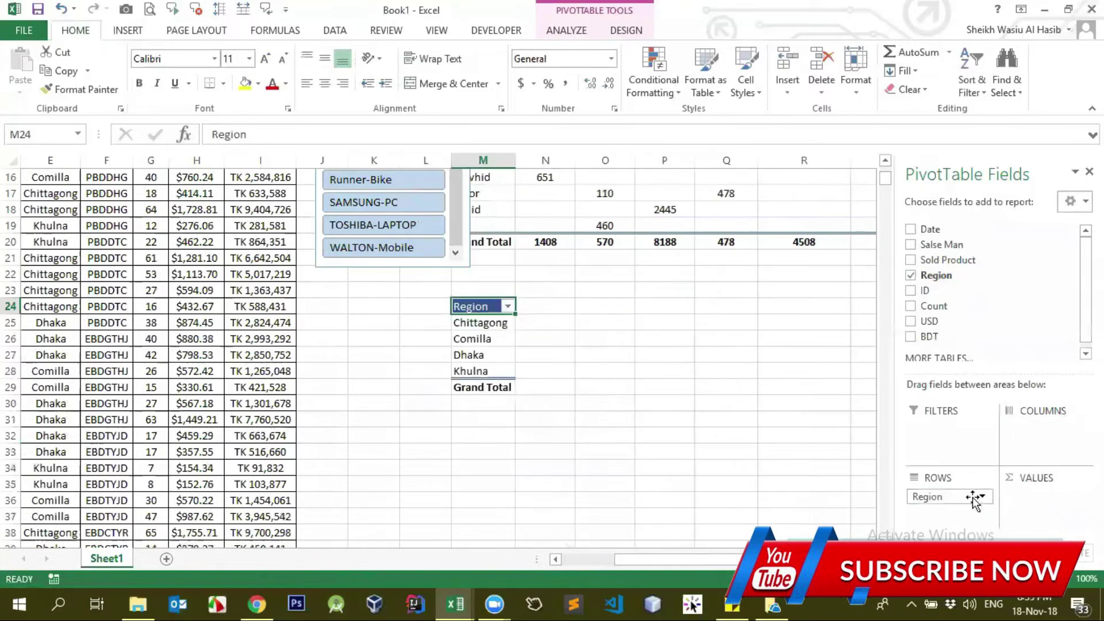
click(482, 323)
drag(481, 352, 480, 371)
drag(919, 498, 1038, 434)
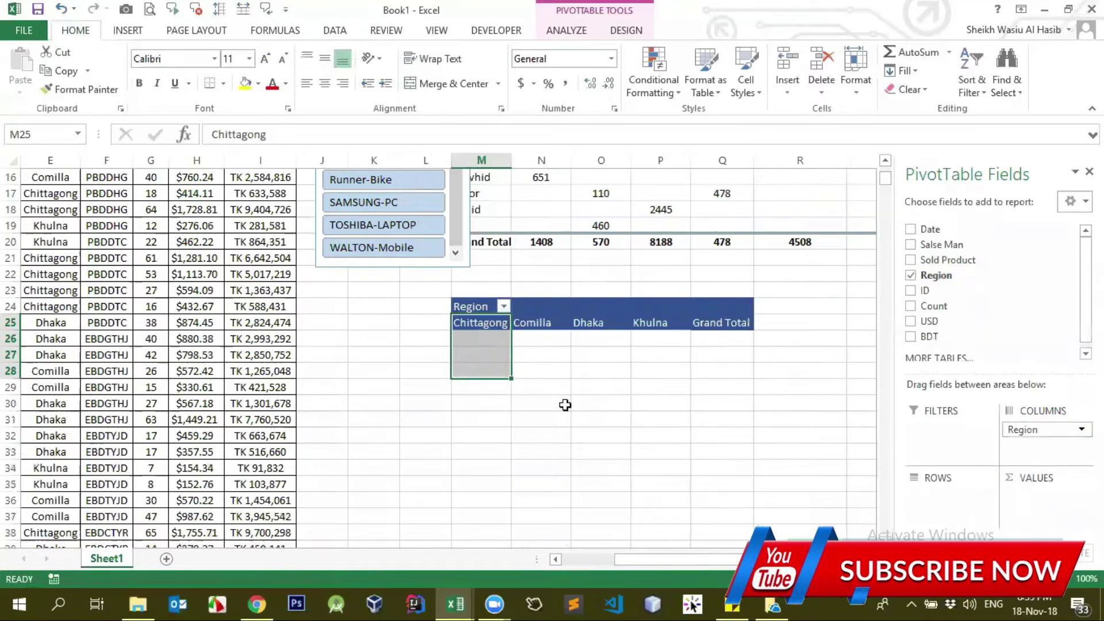
click(1024, 429)
click(914, 286)
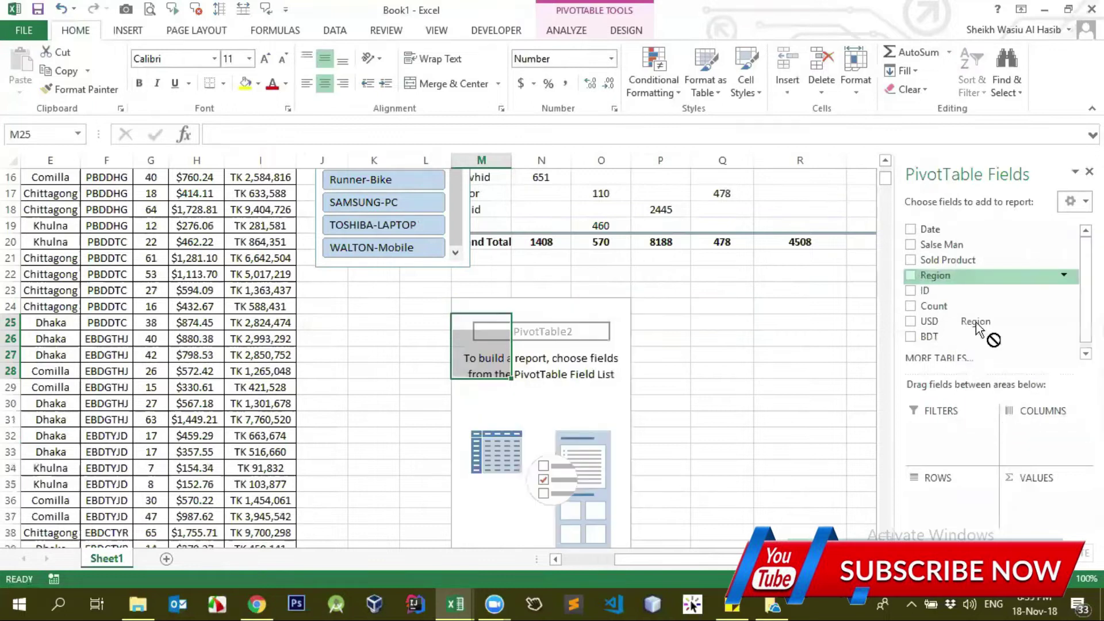
drag(914, 286, 1013, 430)
drag(932, 281, 943, 500)
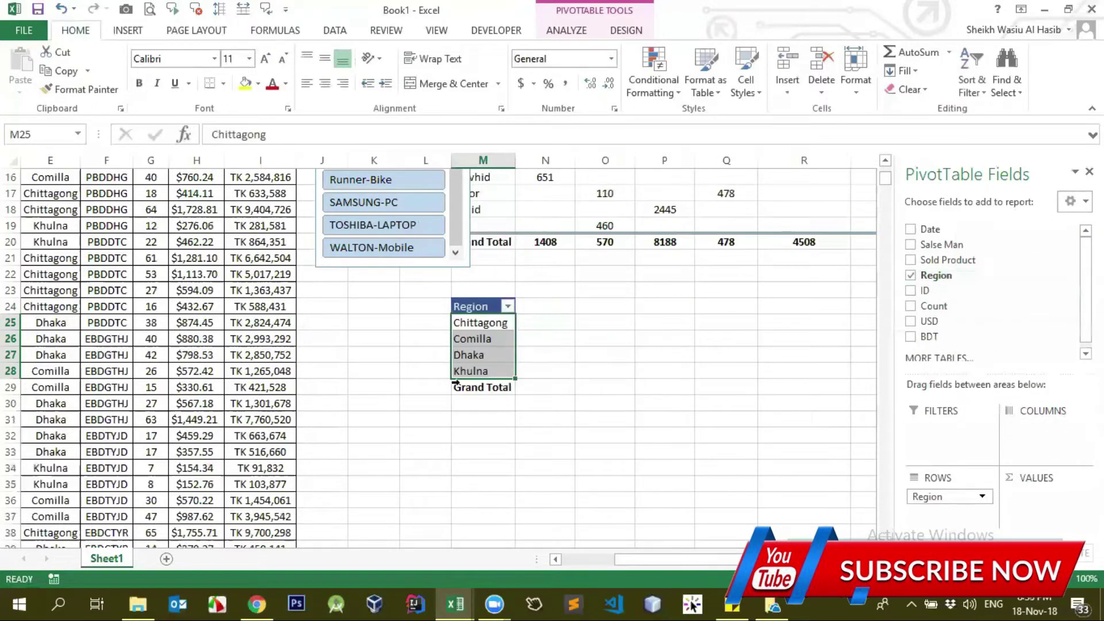
click(500, 342)
Step: Inspect USD values in the source data, such as 810.71 and 528.5
scroll(152, 303, up, 5)
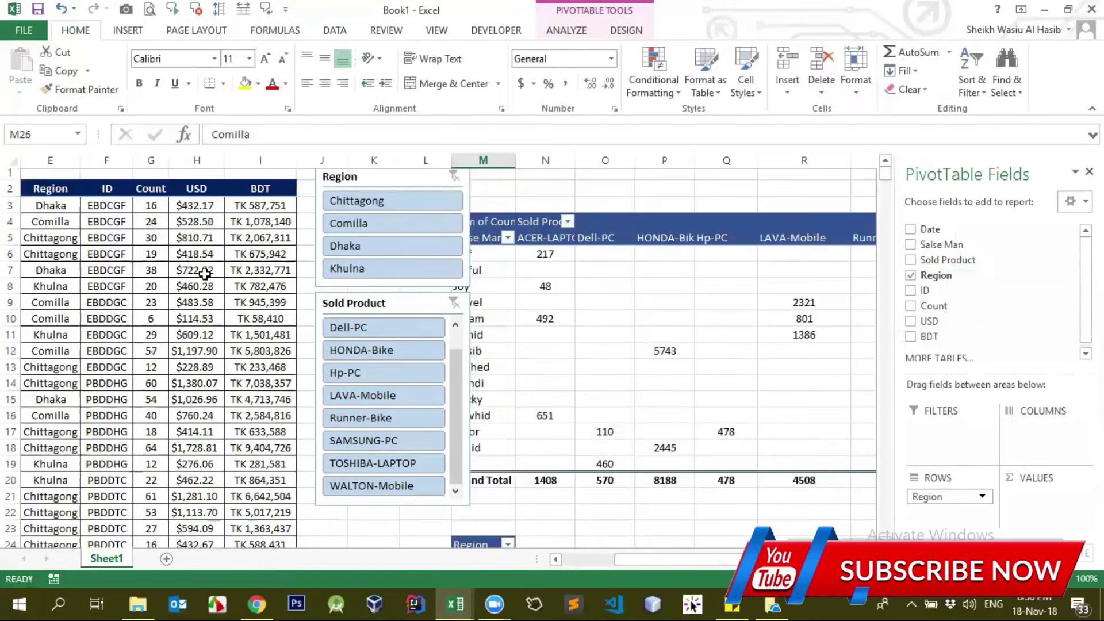
click(204, 194)
click(204, 210)
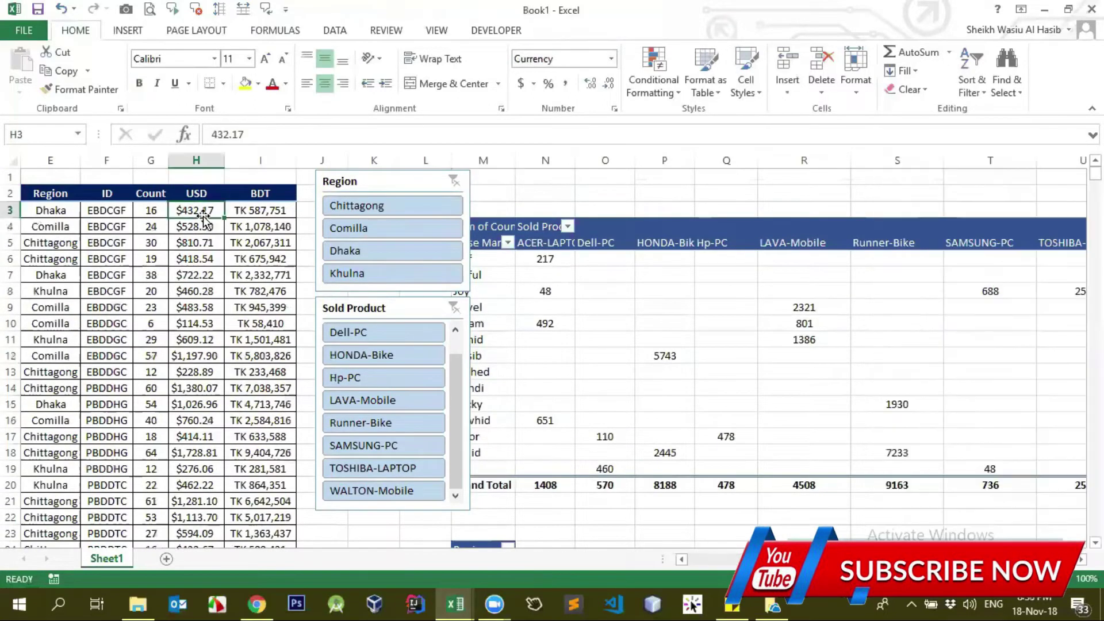
click(200, 243)
scroll(199, 243, down, 1)
scroll(200, 243, up, 1)
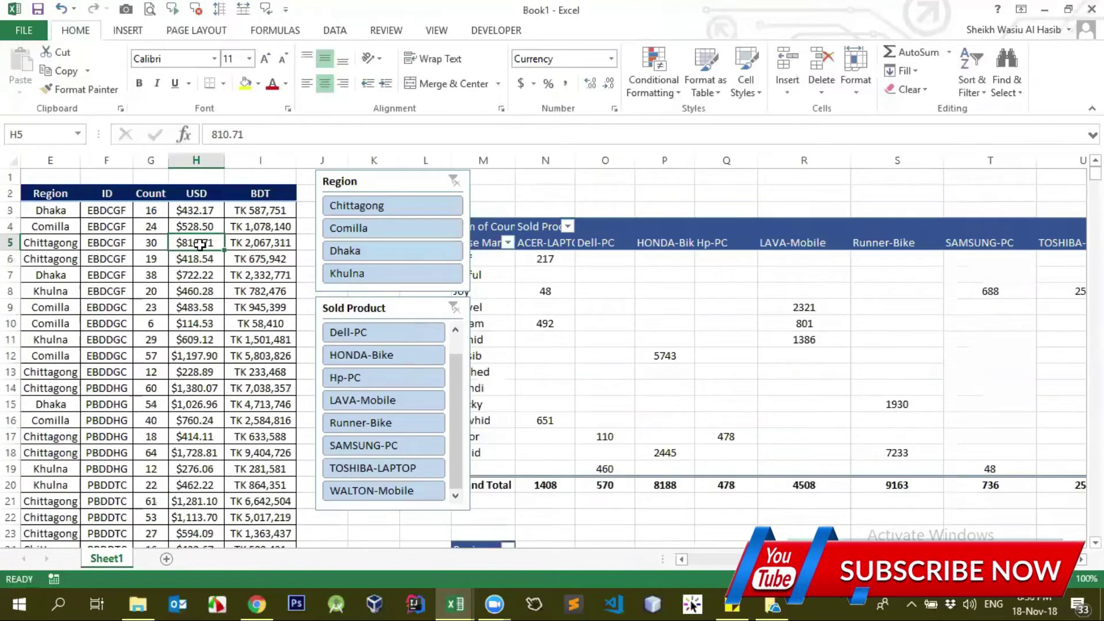
click(193, 226)
scroll(193, 242, down, 1)
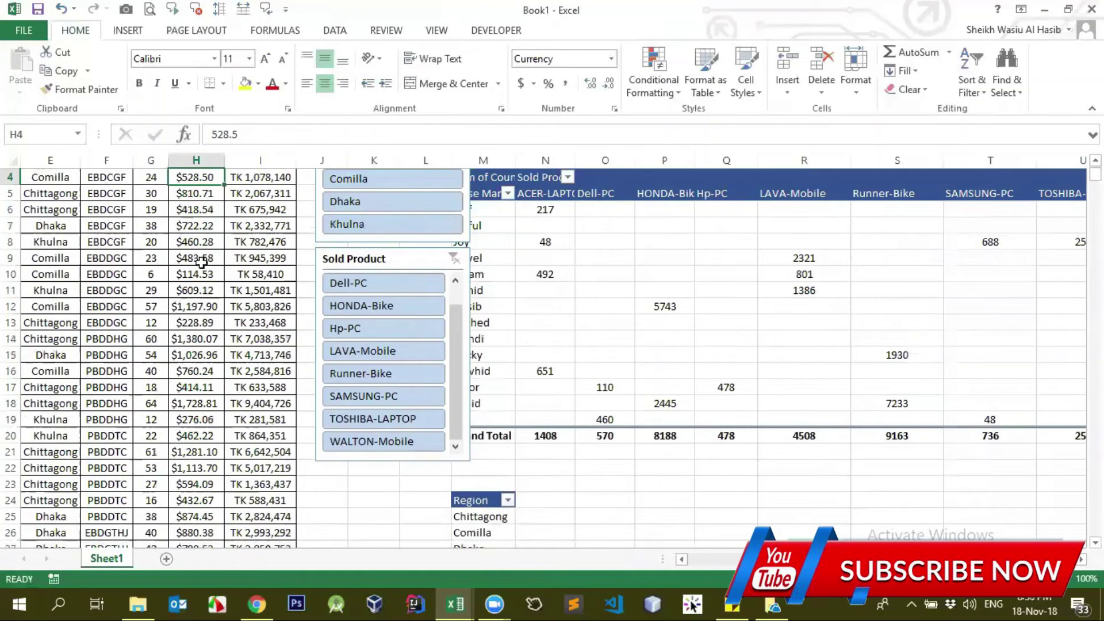
scroll(195, 259, up, 1)
scroll(203, 330, down, 2)
Step: Select the region labels and drag USD into the pivot's values
click(495, 477)
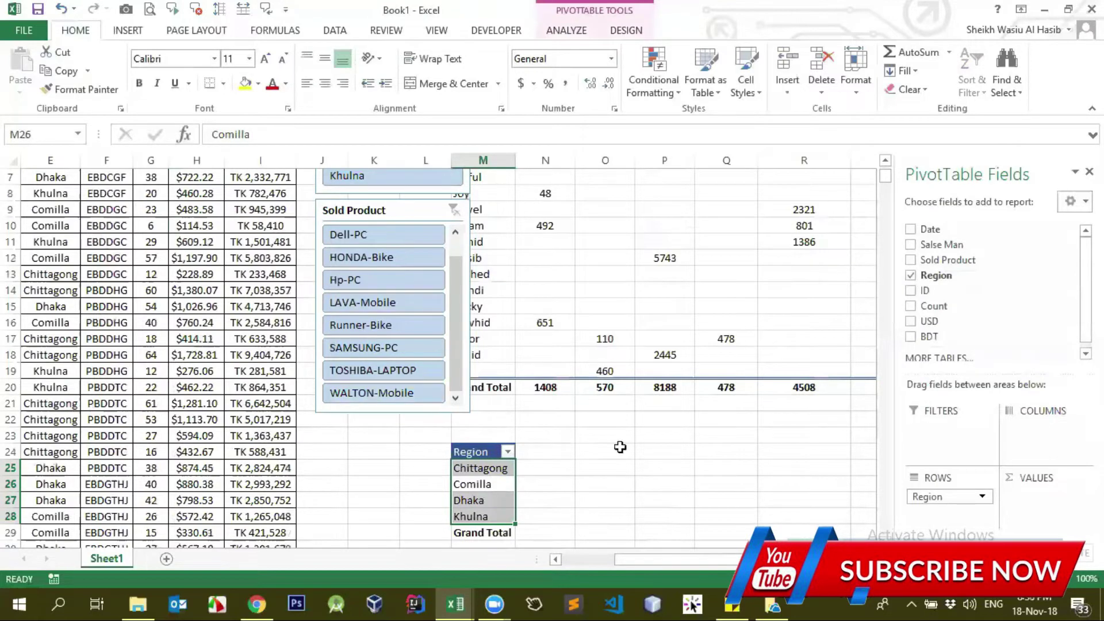
click(500, 470)
scroll(966, 322, down, 1)
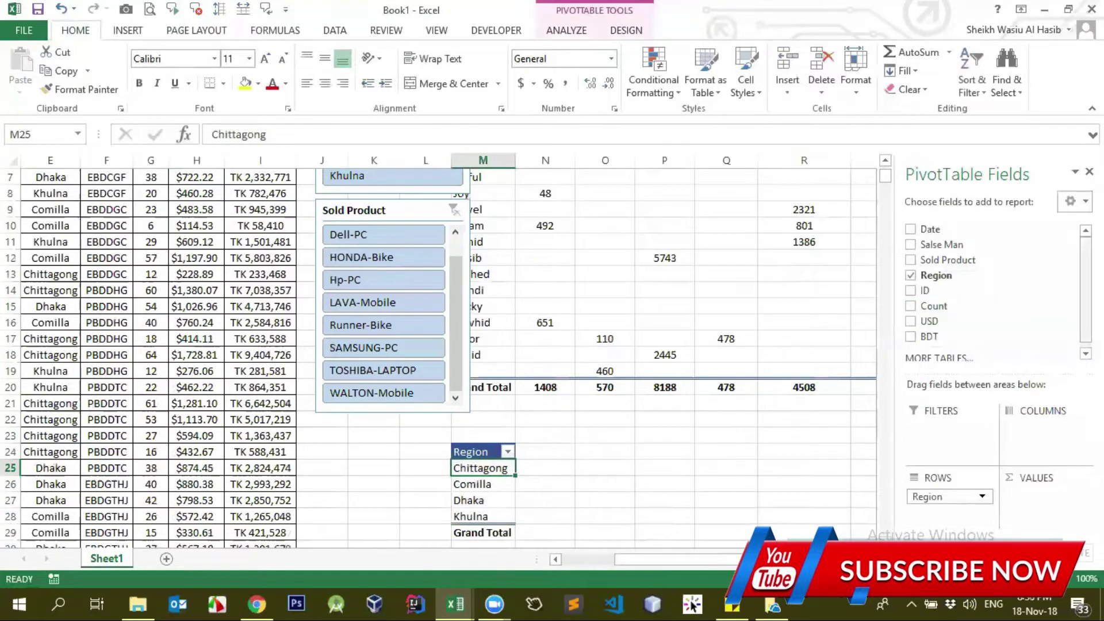
drag(925, 315, 1035, 517)
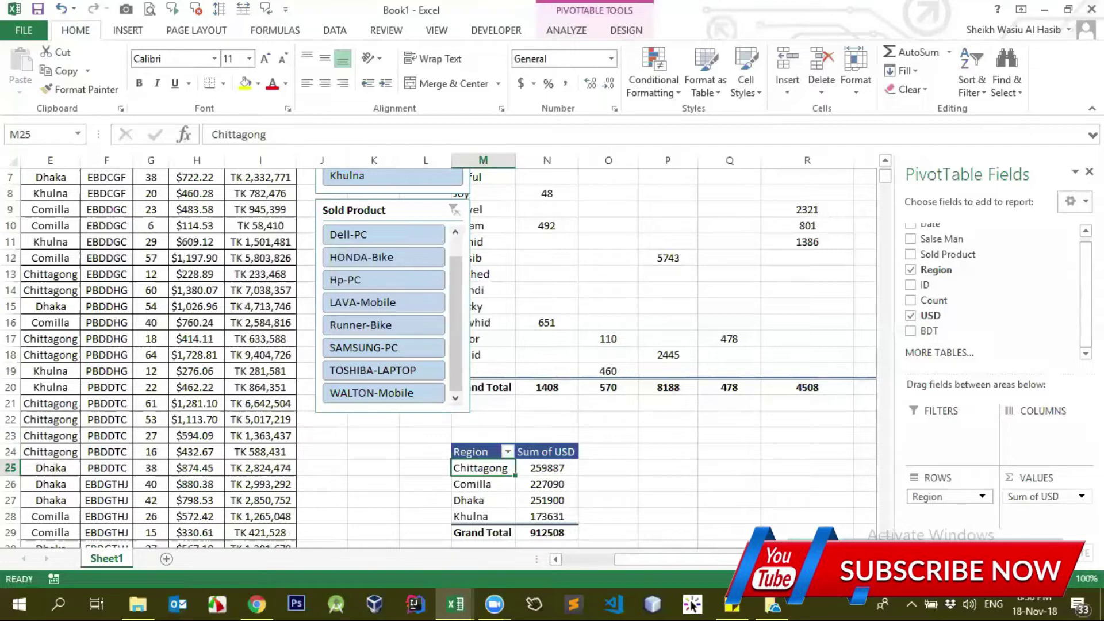
Step: Switch the USD summary to Average via Value Field Settings, then undo back to Sum
click(1061, 496)
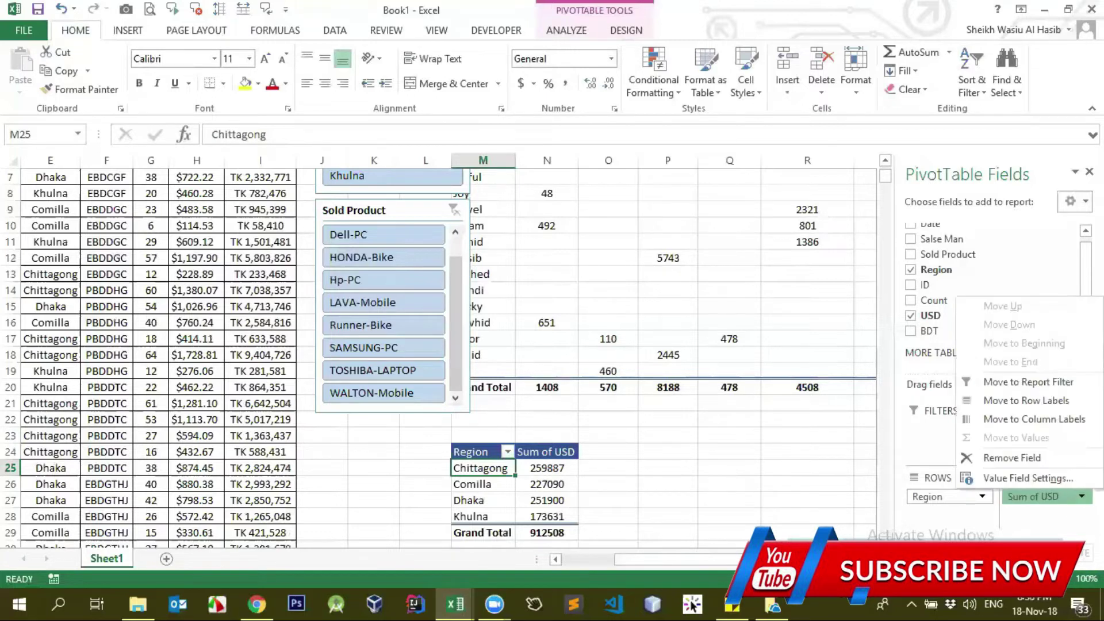
click(1061, 481)
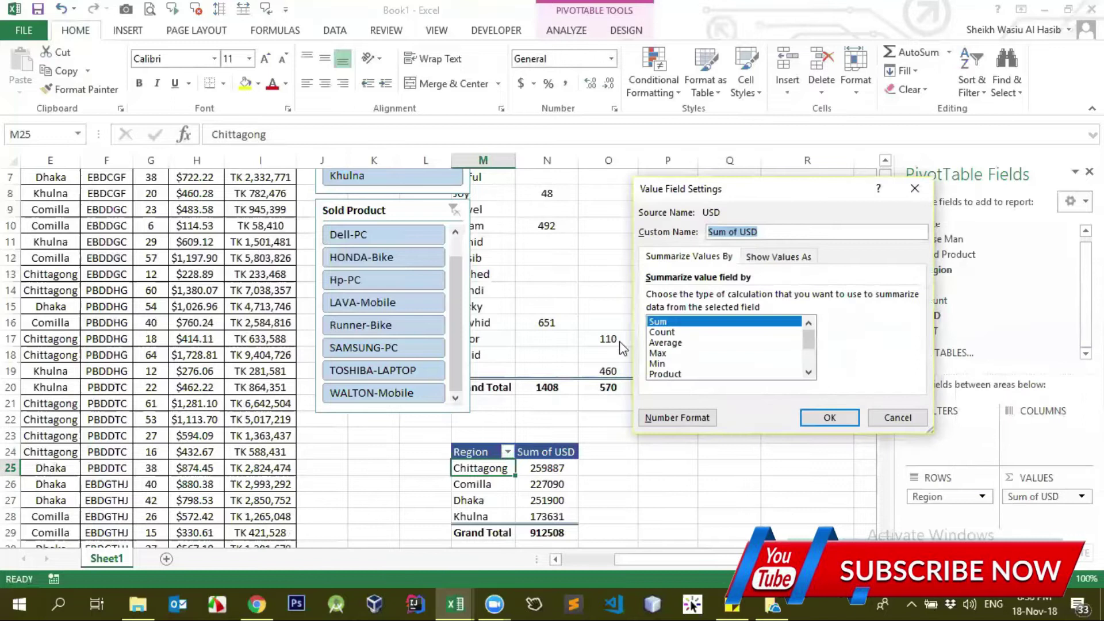
click(666, 343)
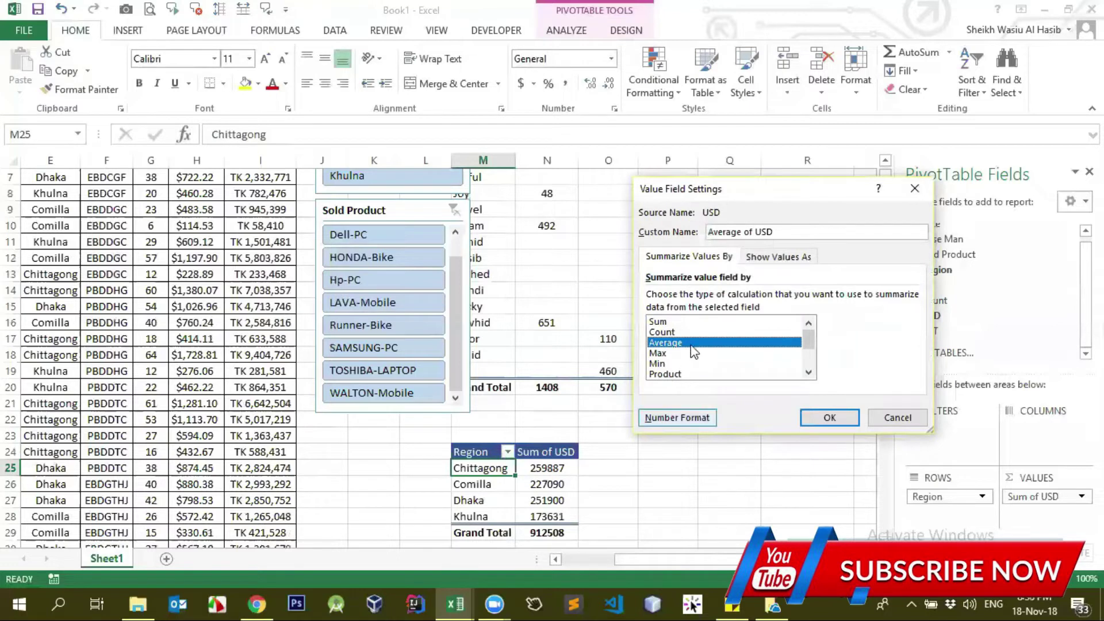
click(828, 416)
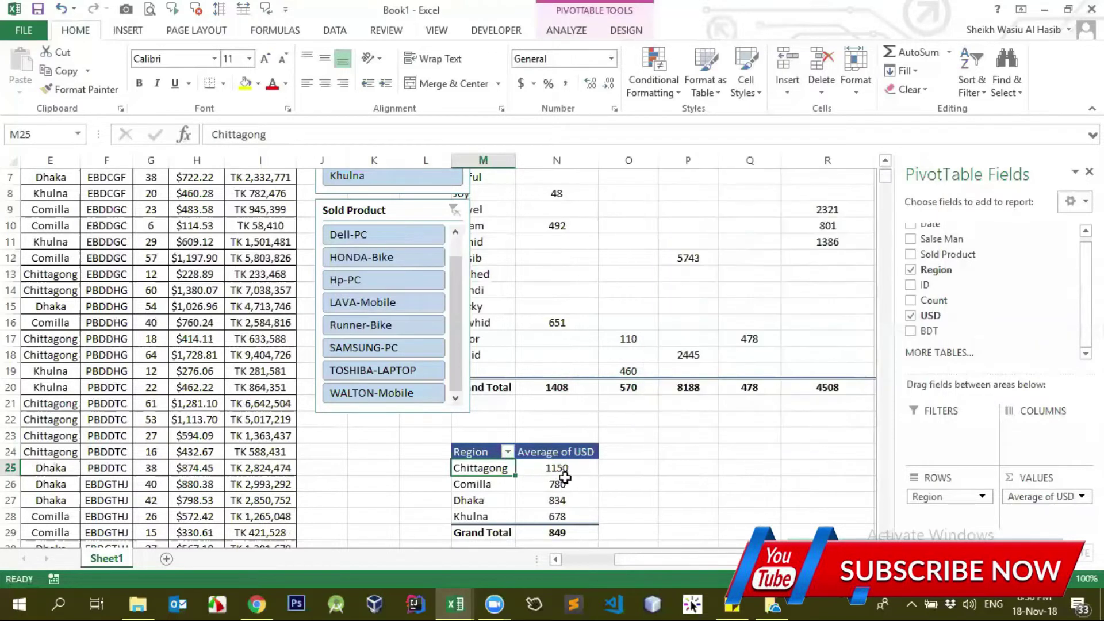
drag(557, 468, 556, 501)
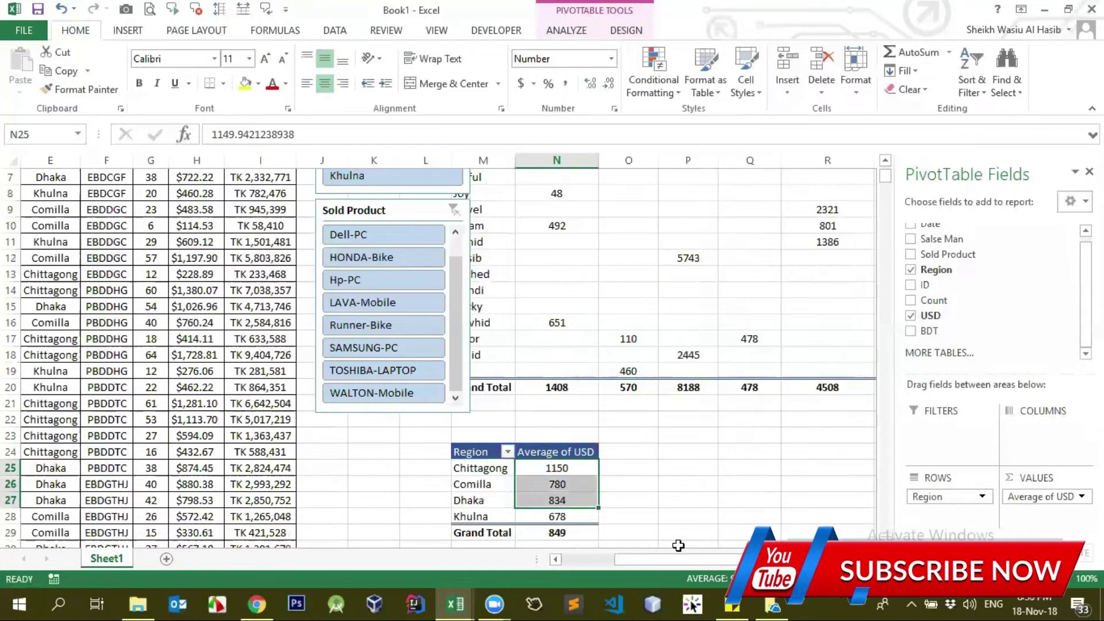
key(ctrl+z)
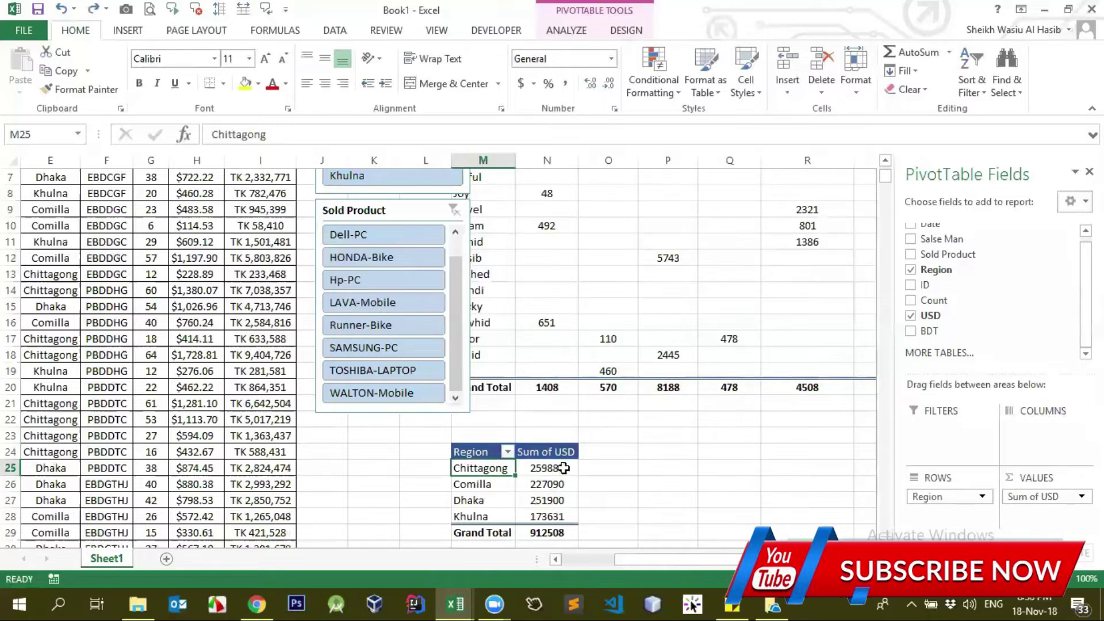
Step: Select Chittagong's USD total of 259887, then cells in the source data
click(566, 468)
scroll(287, 345, up, 2)
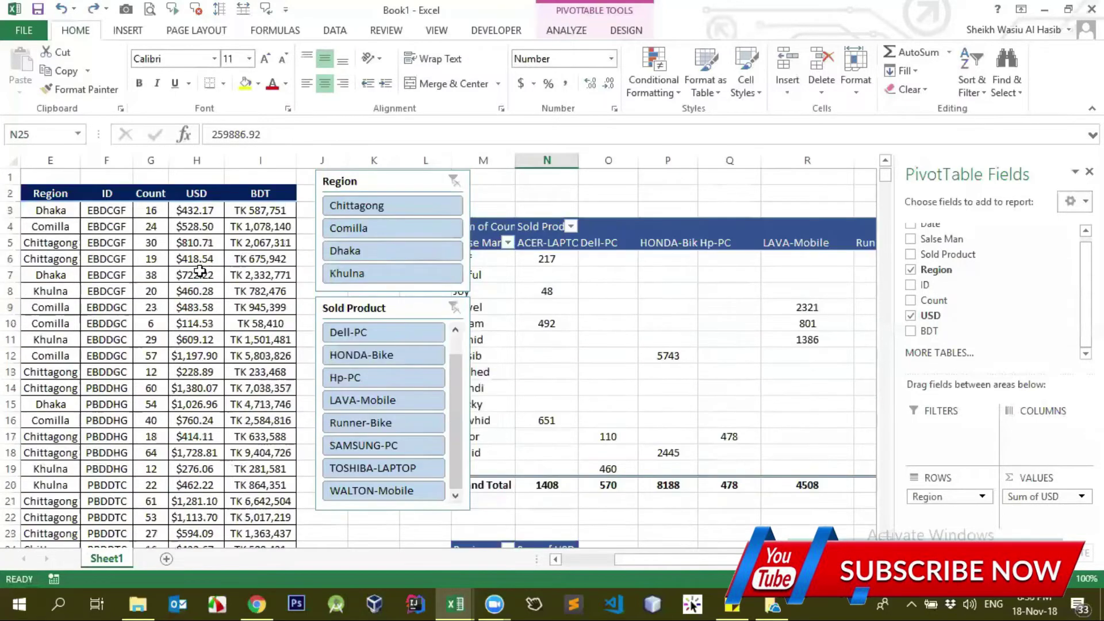
click(147, 210)
drag(151, 210, 151, 275)
Step: Drag Count into VALUES so each region shows Sum of Count, Chittagong 8895, total 37590
scroll(533, 469, down, 2)
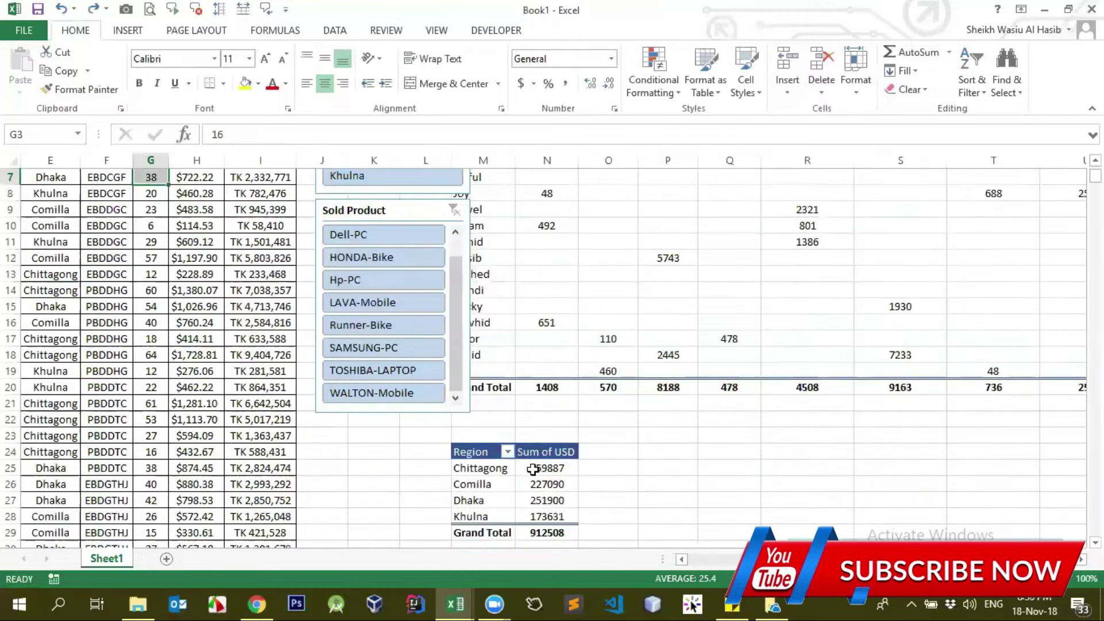
click(527, 470)
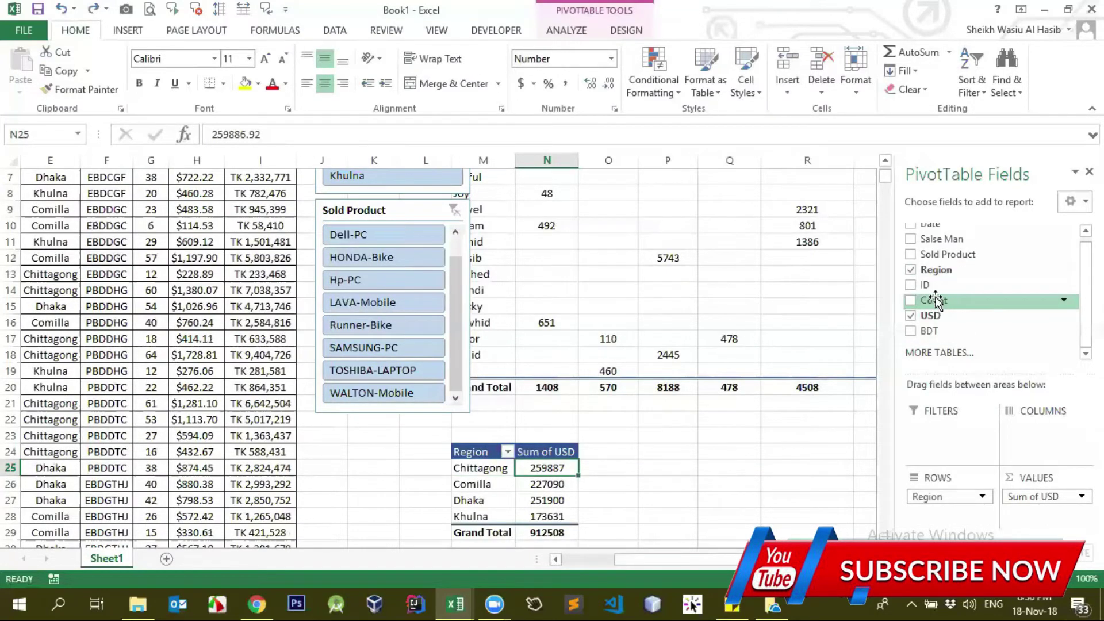
drag(927, 301, 1032, 520)
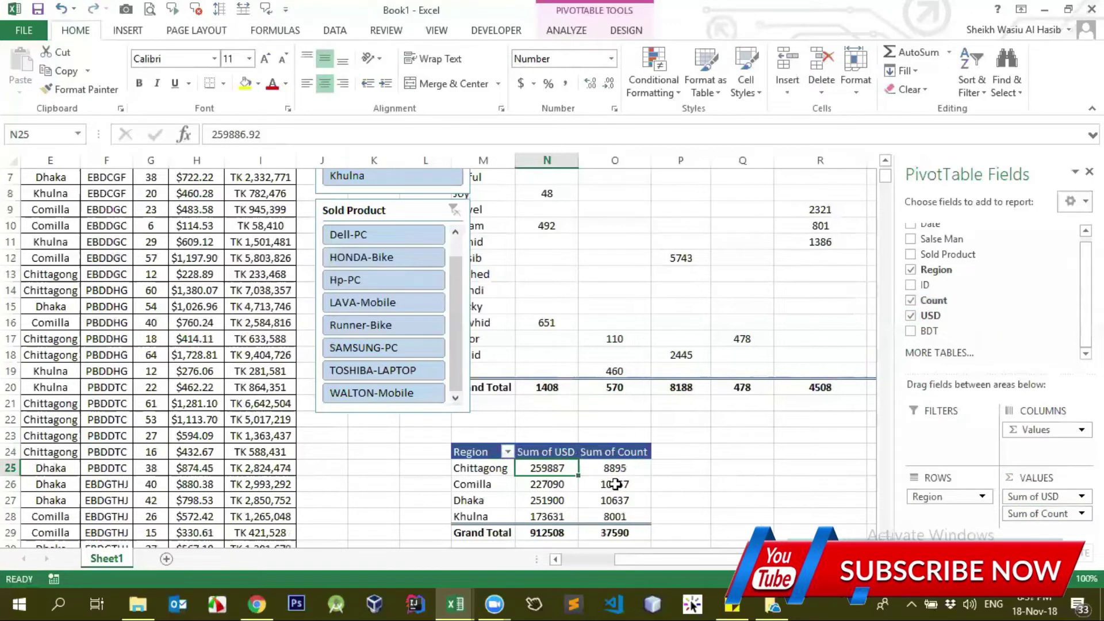
mouse_move(622, 469)
mouse_down()
mouse_move(622, 522)
mouse_move(620, 469)
mouse_up()
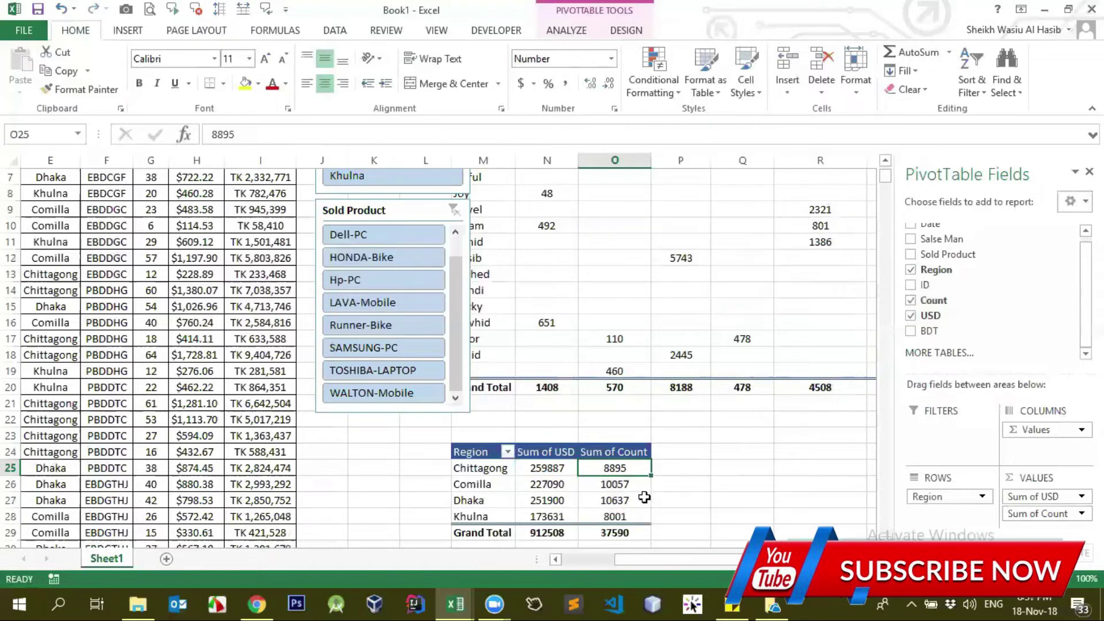
click(595, 444)
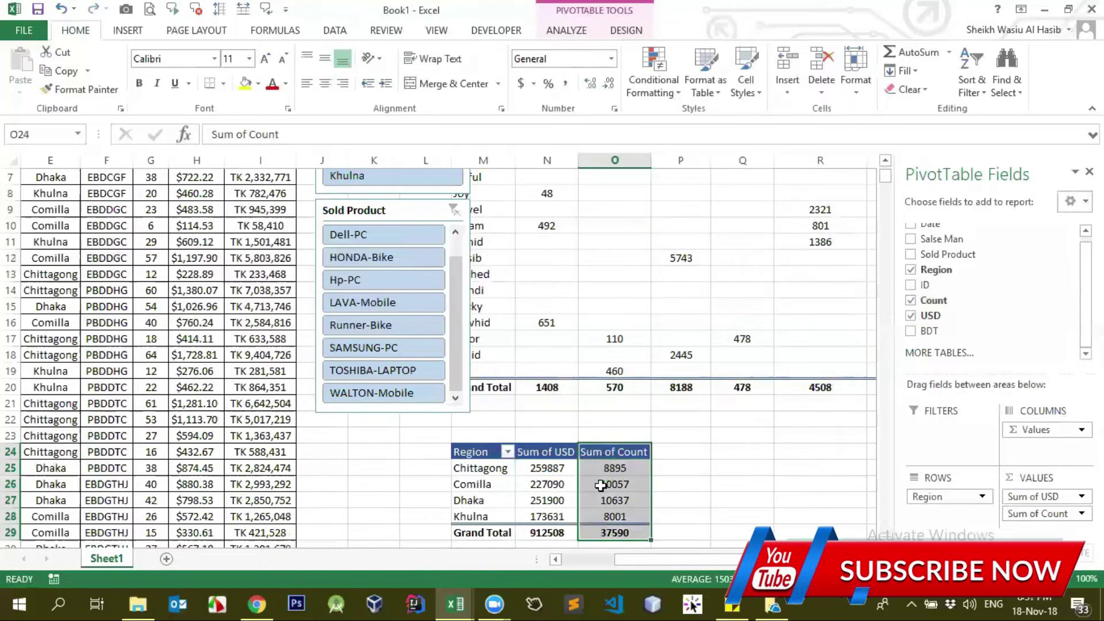
click(605, 468)
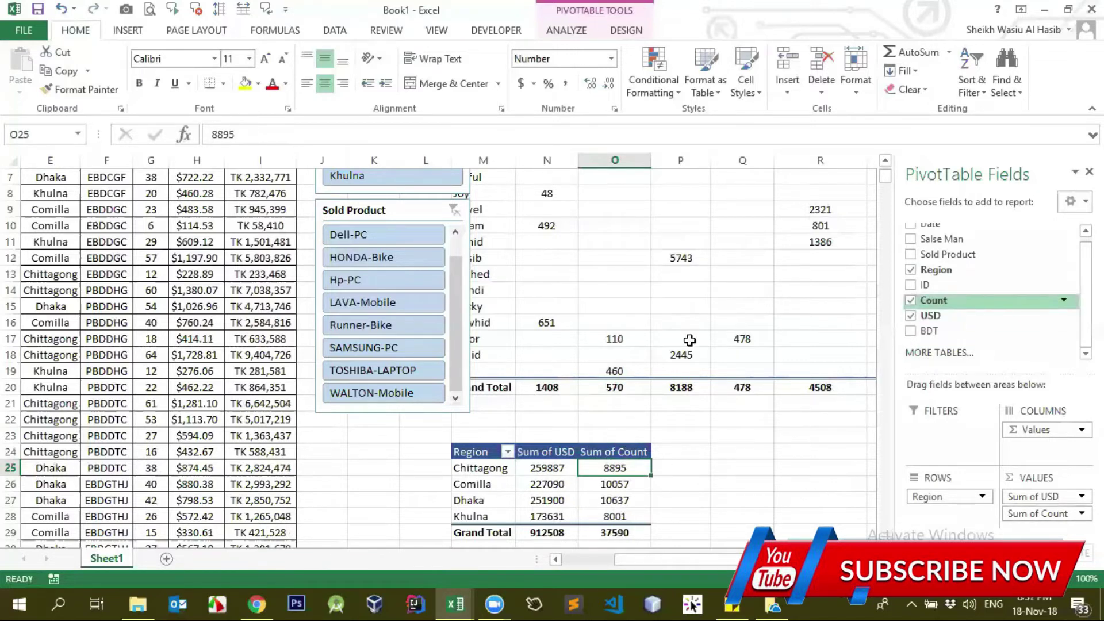
scroll(402, 276, up, 1)
scroll(187, 205, up, 1)
Step: Rename the Region pivot's Sum of USD header to 'USD SUM', dismissing the duplicate-name warning
click(151, 161)
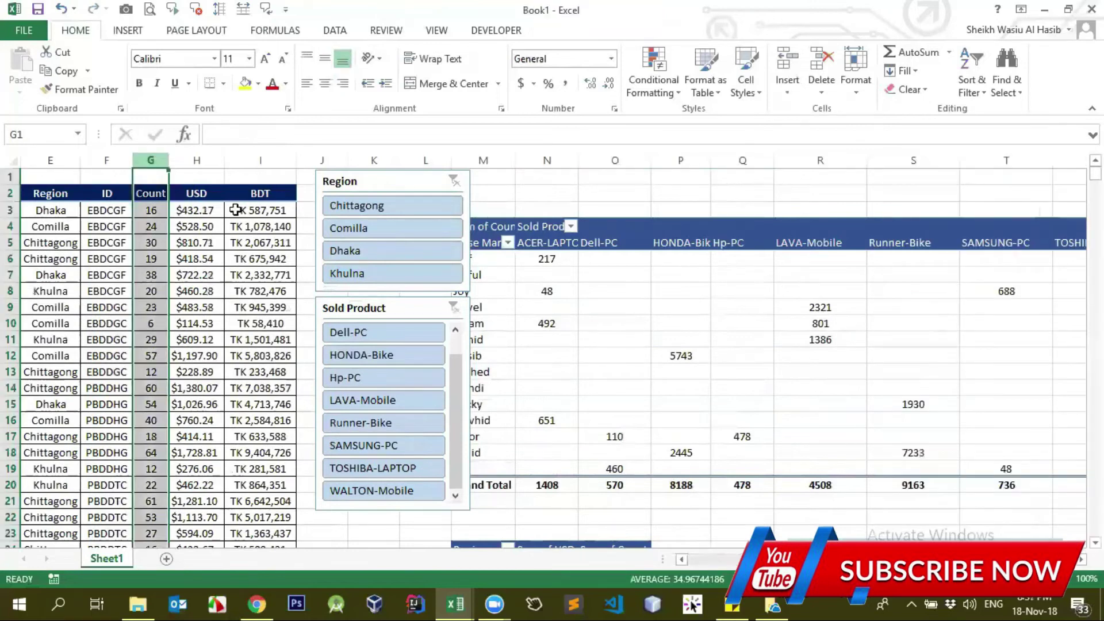
scroll(589, 394, down, 3)
click(547, 404)
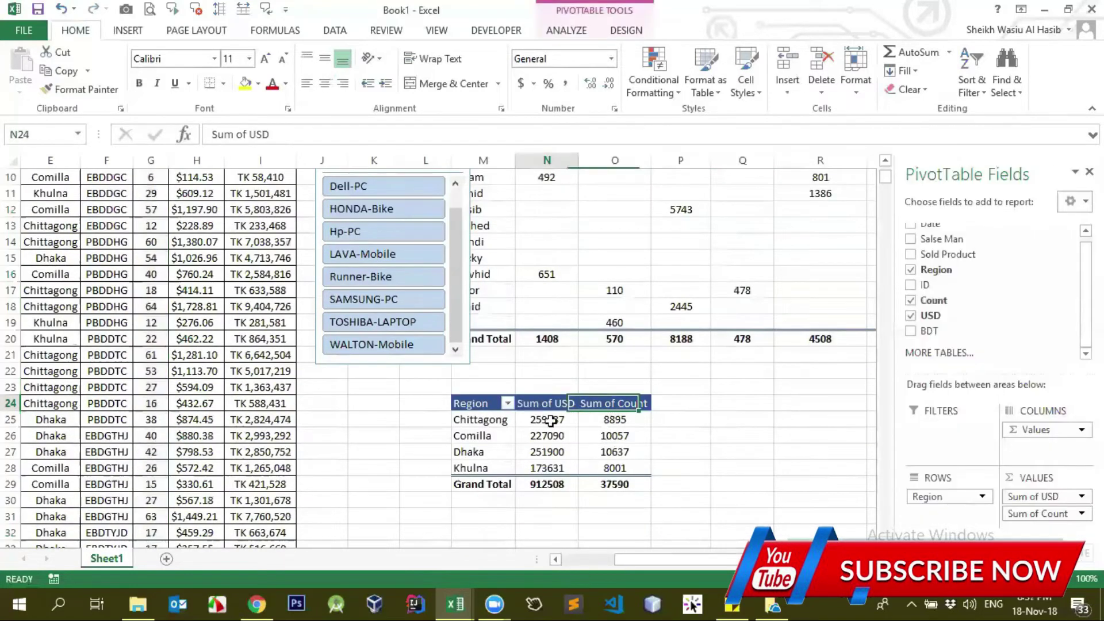
scroll(207, 299, up, 3)
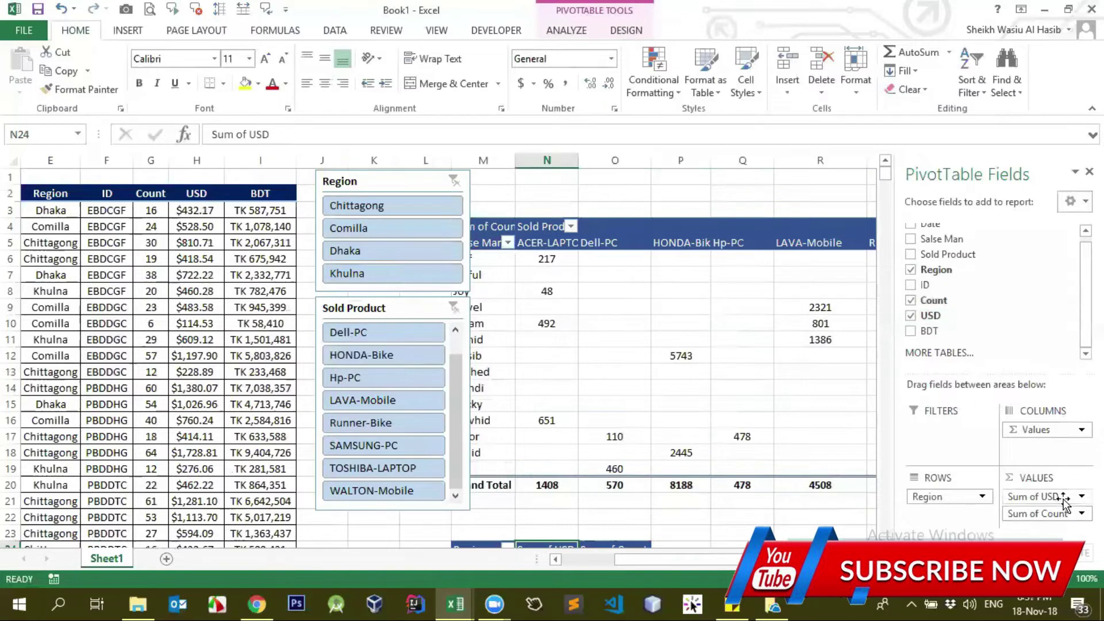
scroll(1040, 517, down, 1)
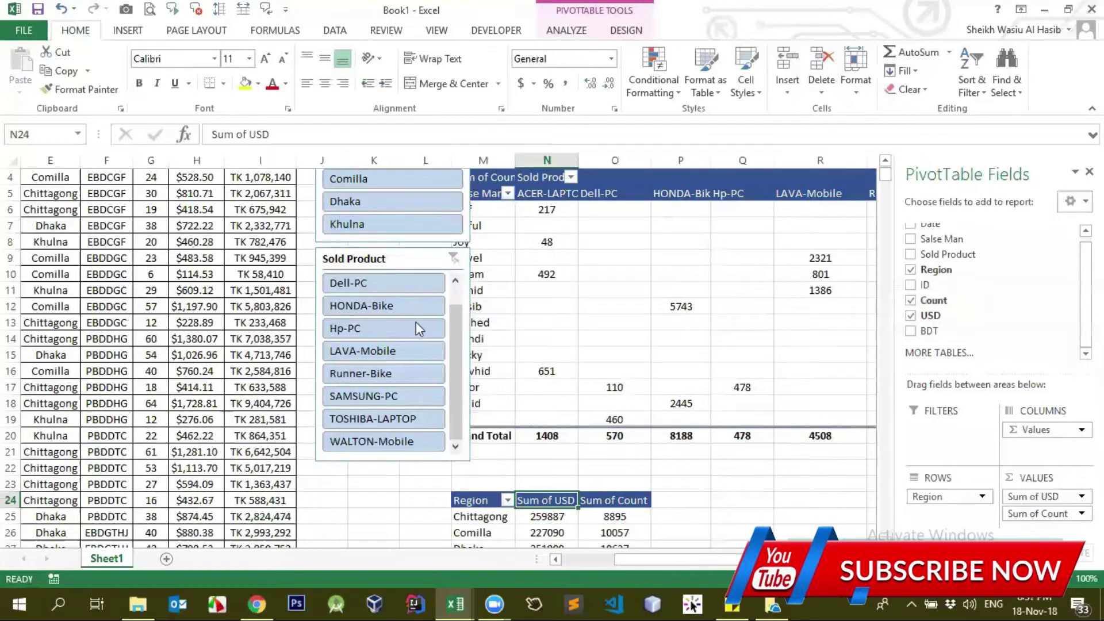
scroll(314, 299, up, 1)
scroll(647, 385, down, 2)
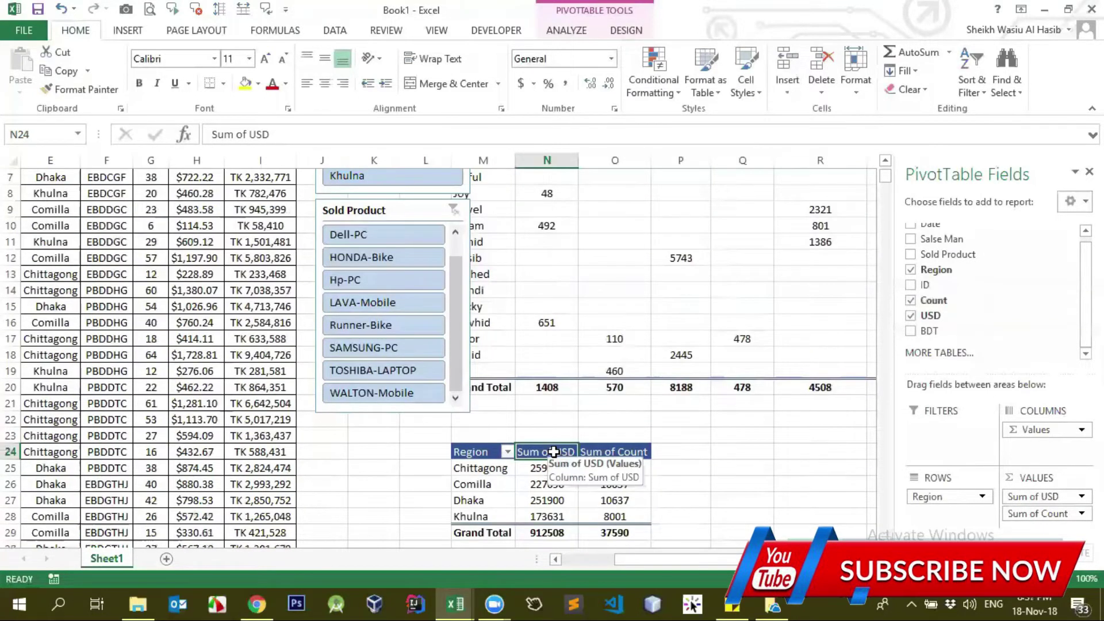
text(USD)
key(Return)
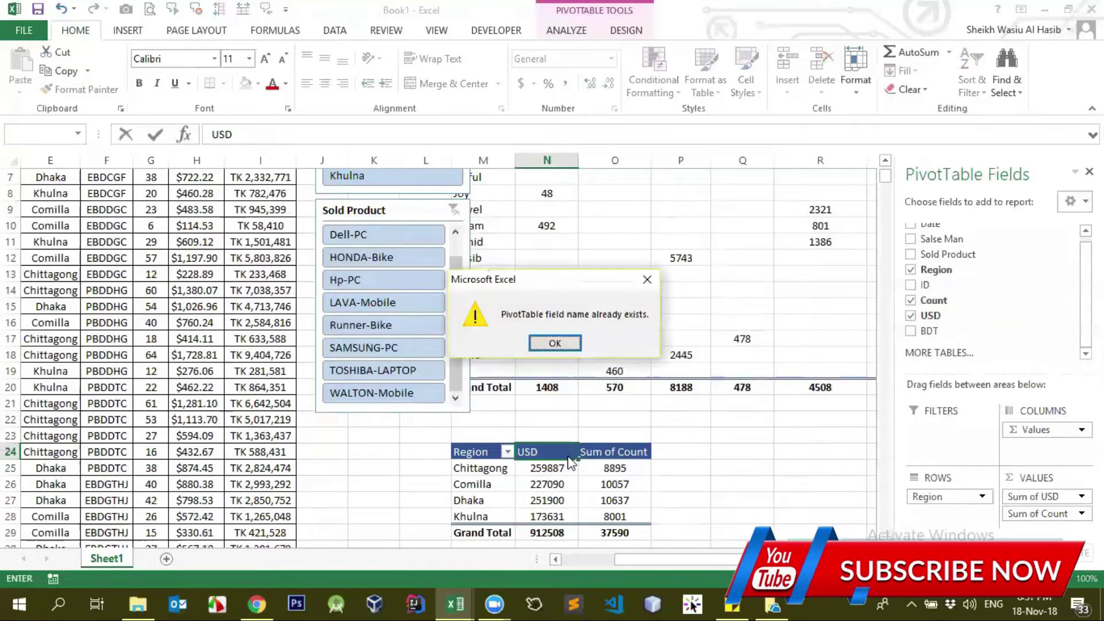
click(555, 342)
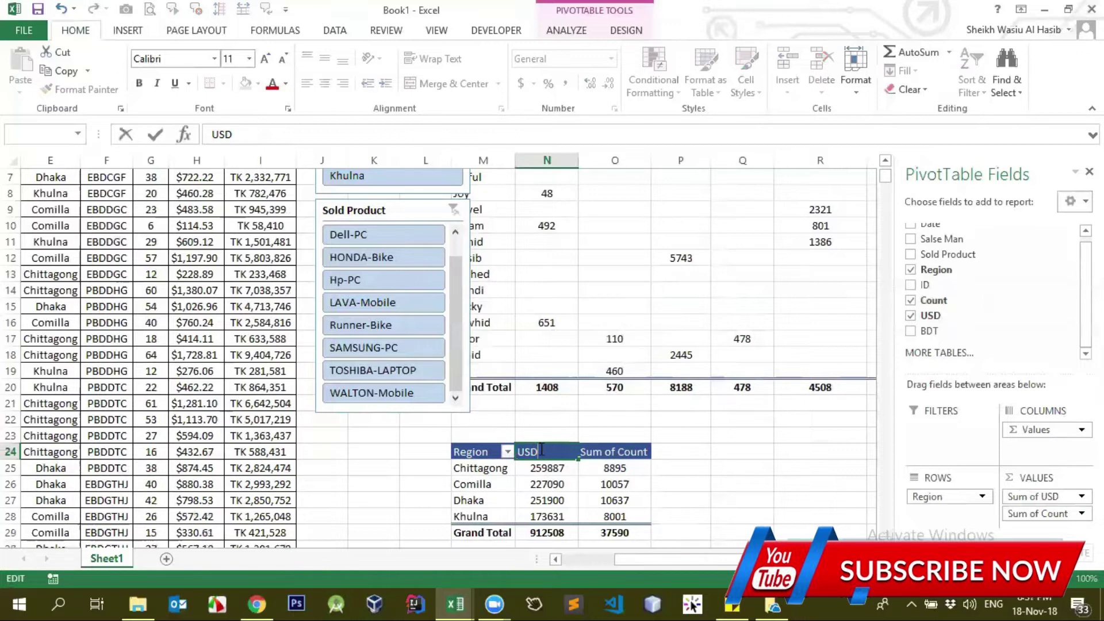
text( SUM)
key(Return)
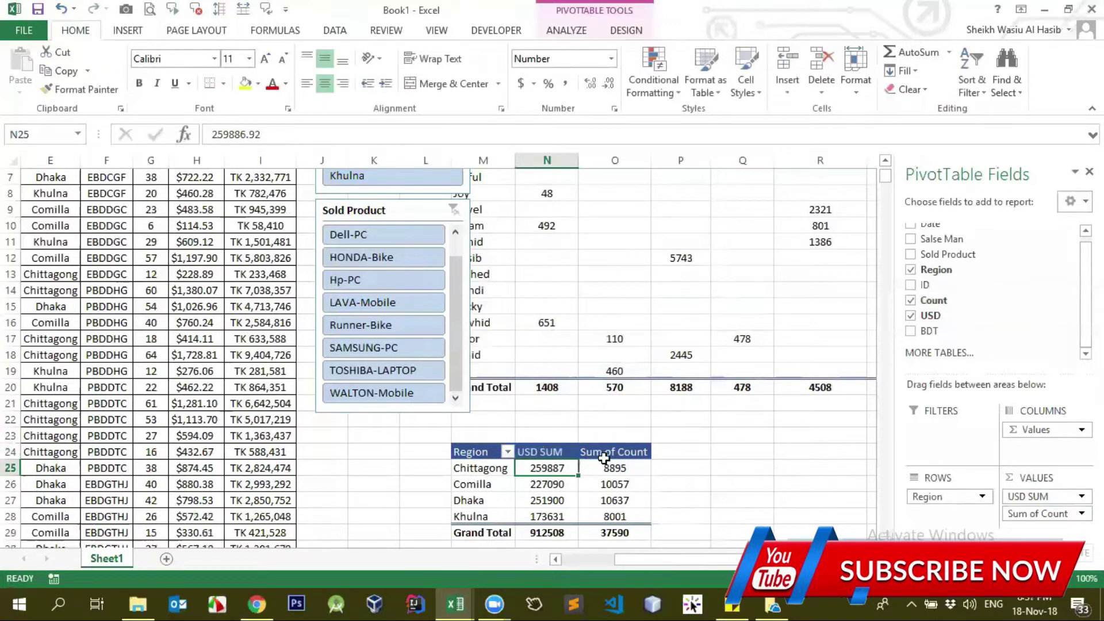
Step: Rename the Sum of Count header to 'Total Sold Product'
click(613, 452)
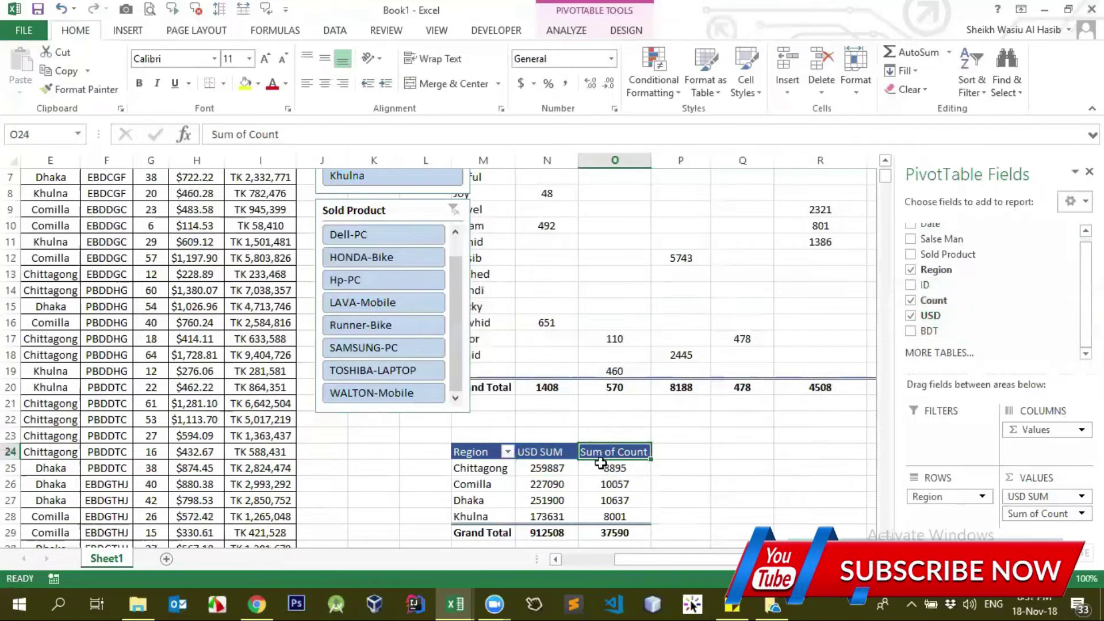
mouse_move(608, 465)
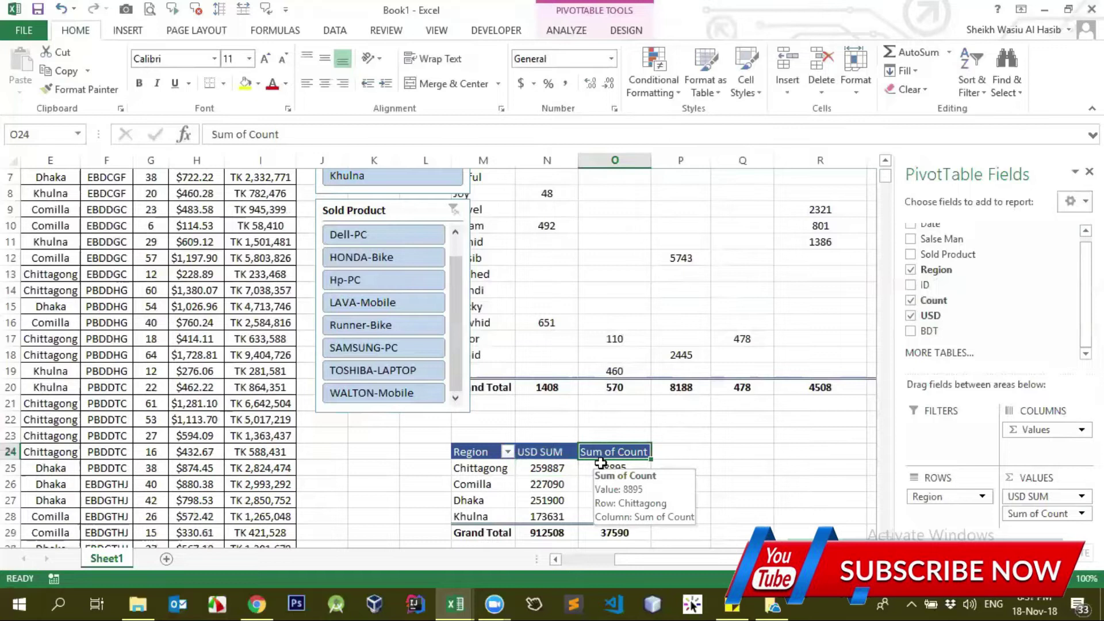
scroll(524, 400, up, 2)
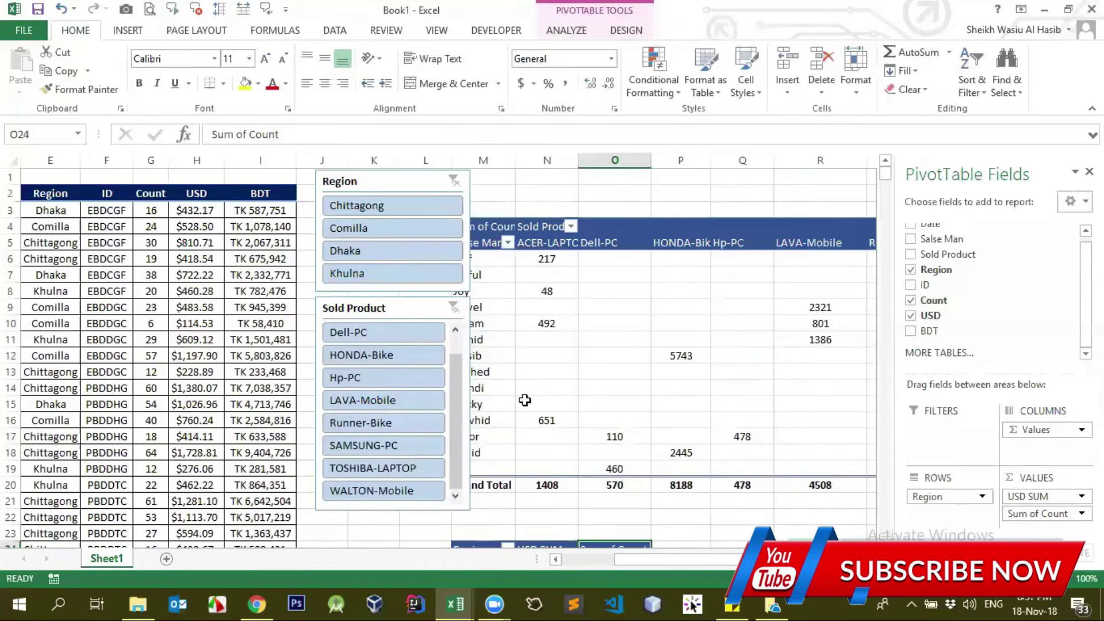
scroll(566, 423, down, 3)
text(Total Sold Pr)
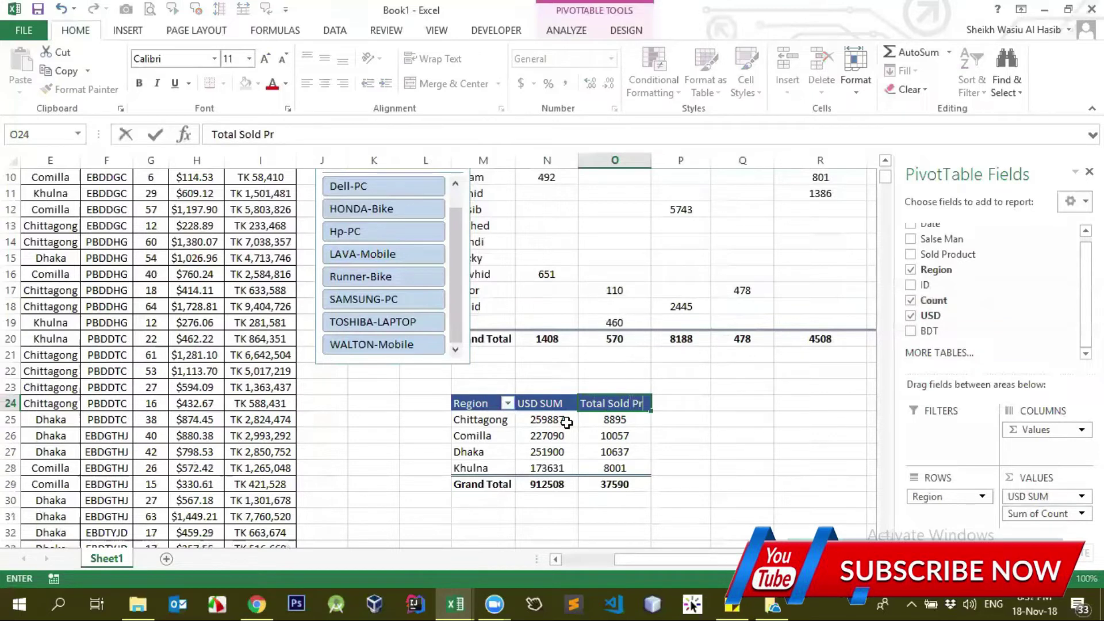
text(oduct)
key(Return)
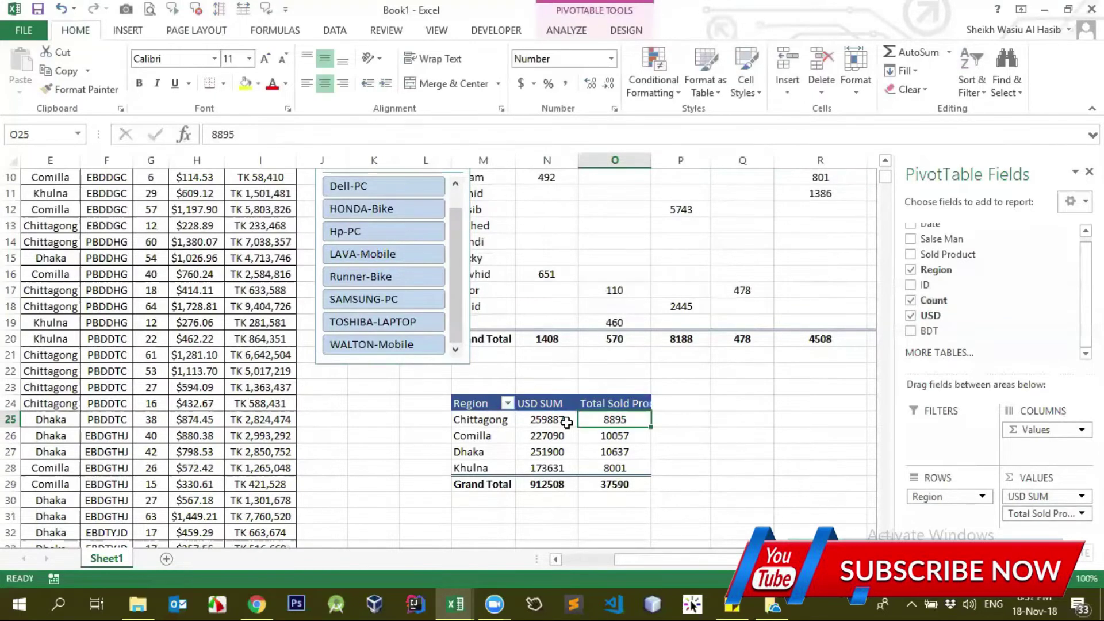
click(622, 406)
Step: Widen column O, then give the region USD SUM values dollar accounting format without decimals
double_click(653, 163)
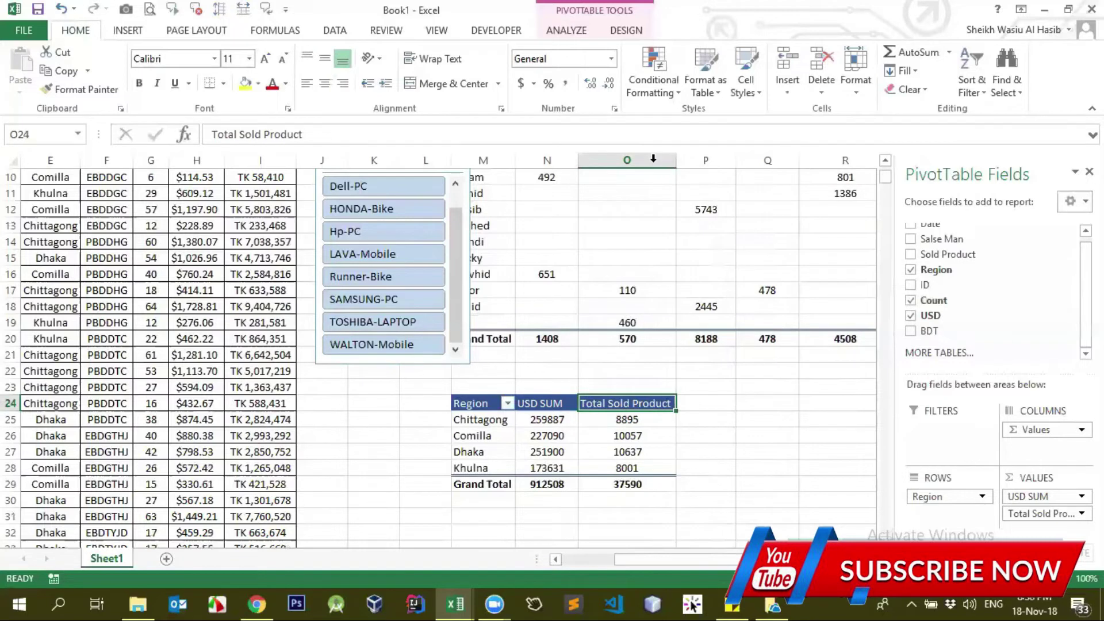
click(596, 422)
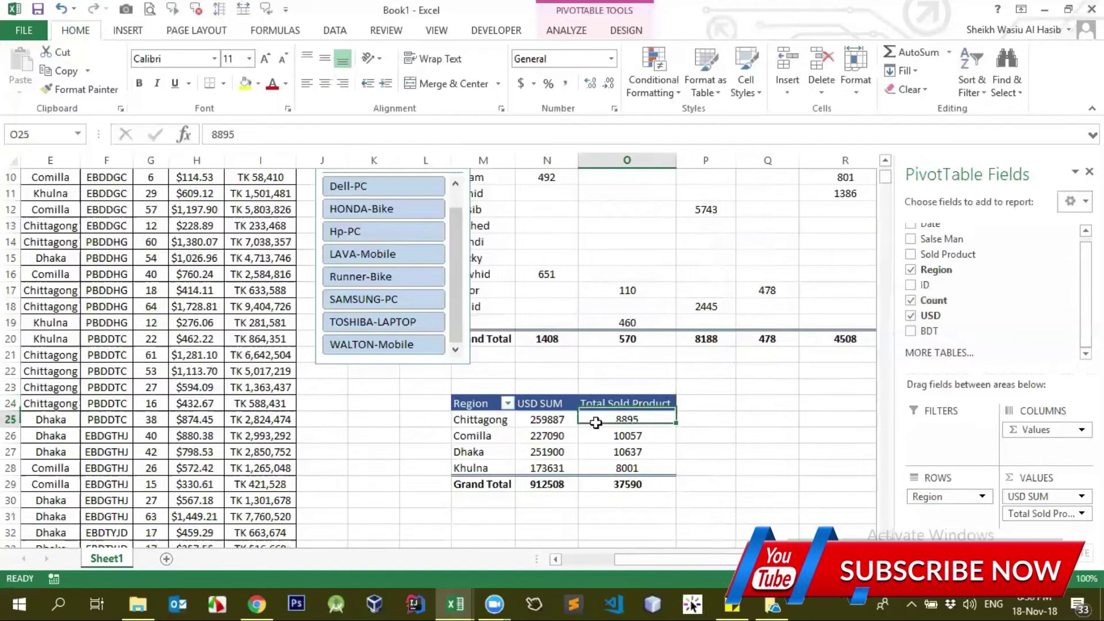
click(533, 426)
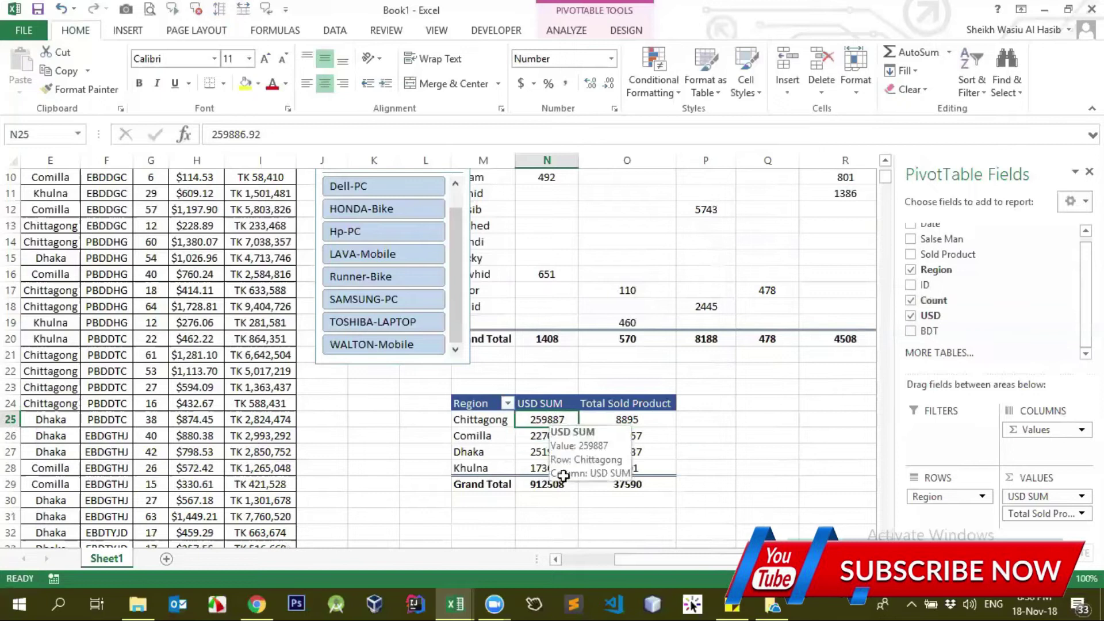
click(624, 420)
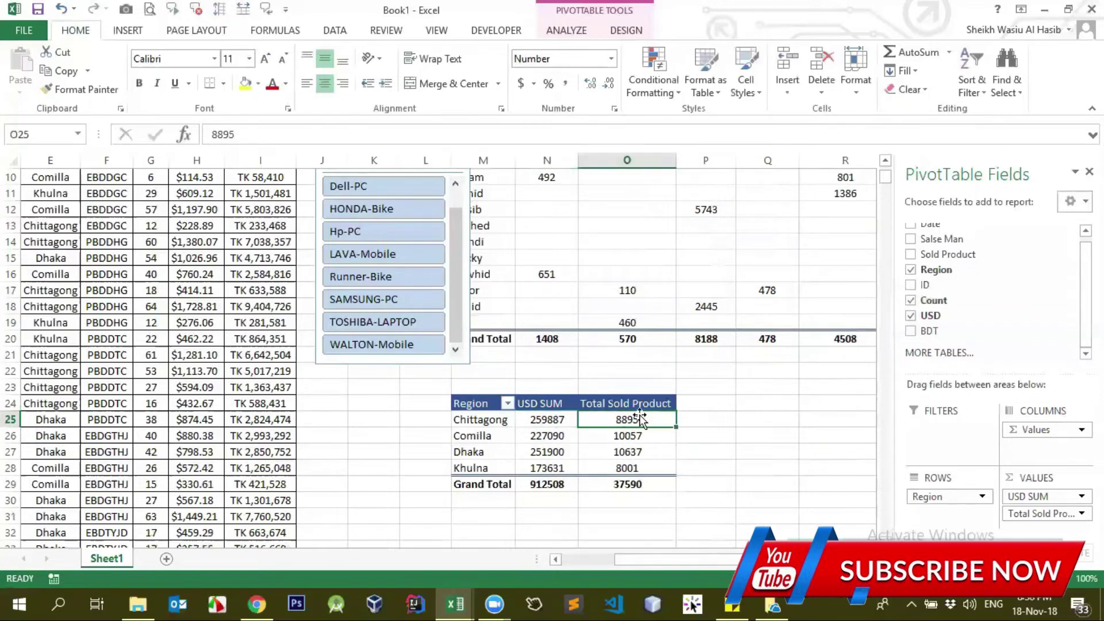
scroll(603, 425, up, 1)
scroll(571, 453, up, 1)
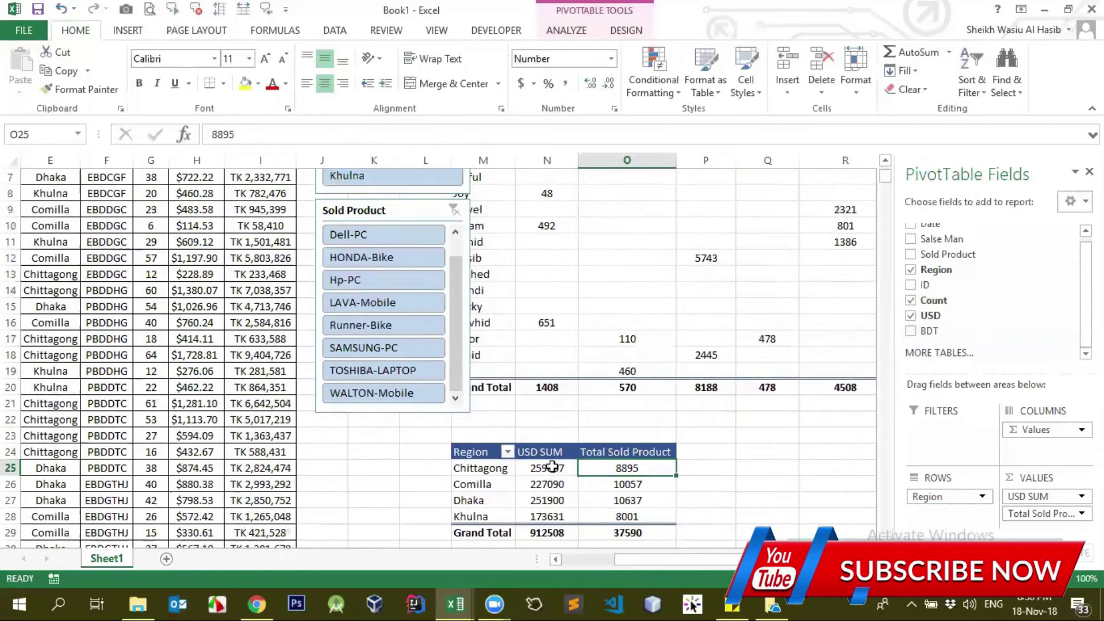
drag(552, 468, 550, 534)
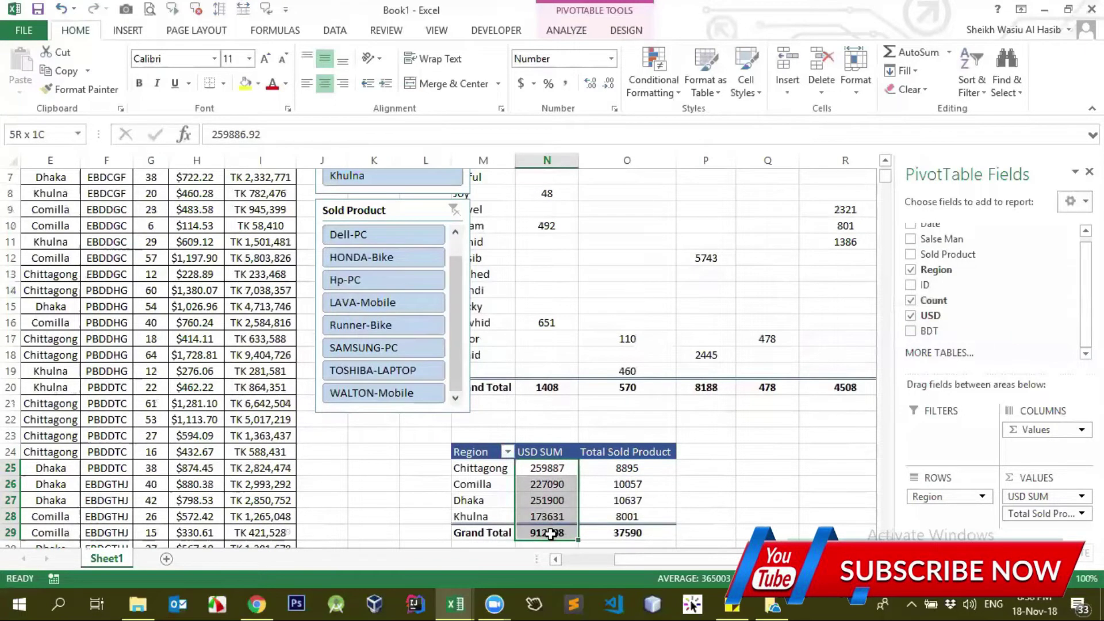
click(520, 83)
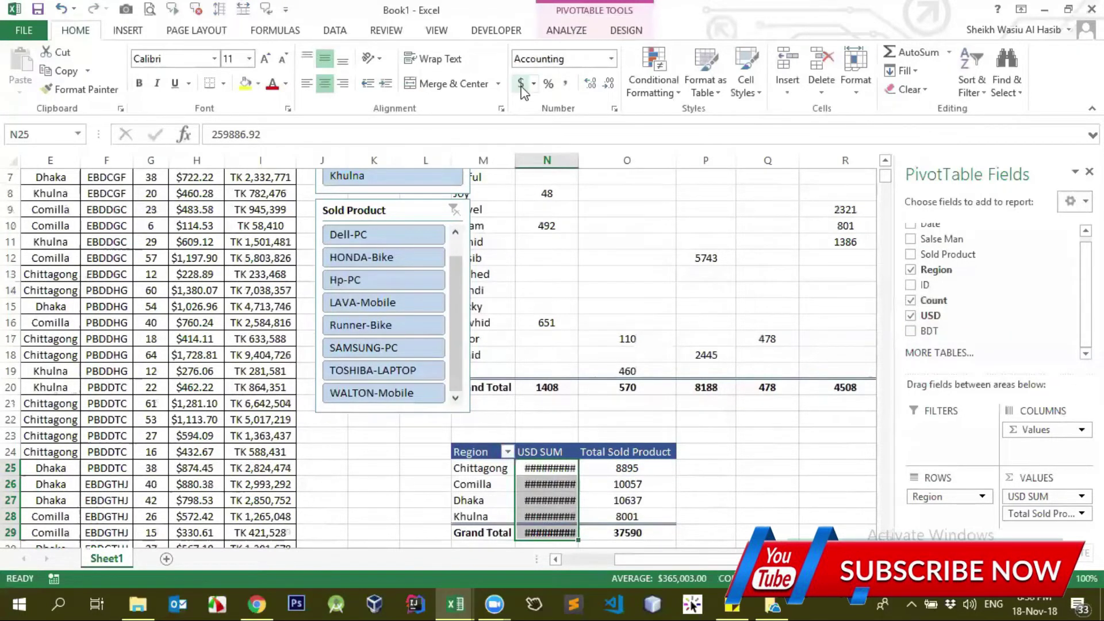
double_click(575, 160)
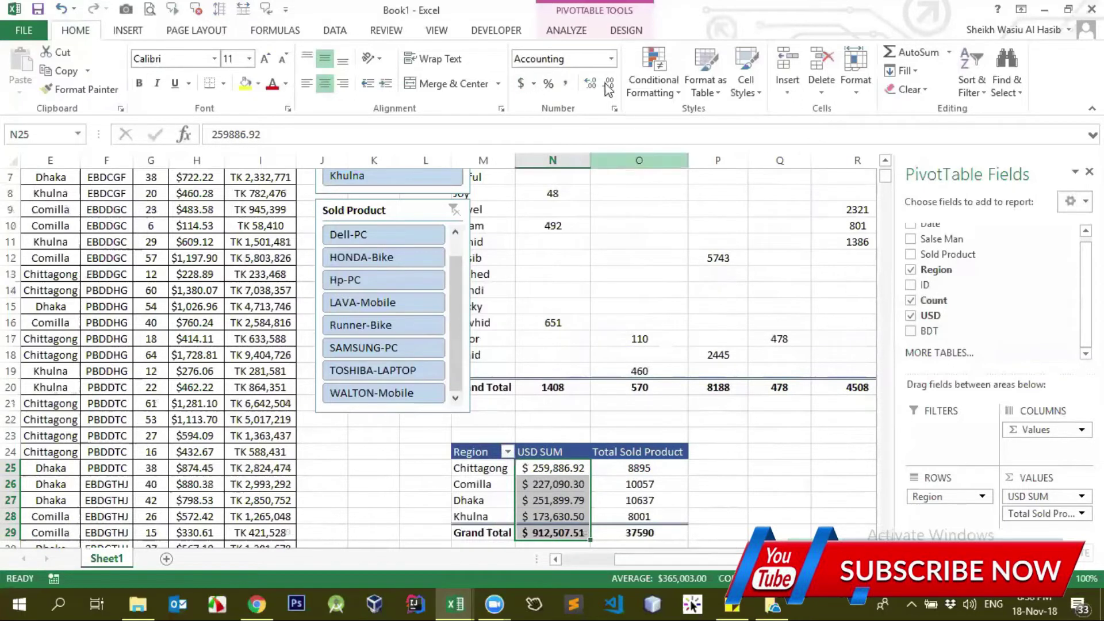
click(606, 87)
click(607, 86)
Step: Select all USD SUM values, including the grand total, and show the accounting currency choices
click(566, 533)
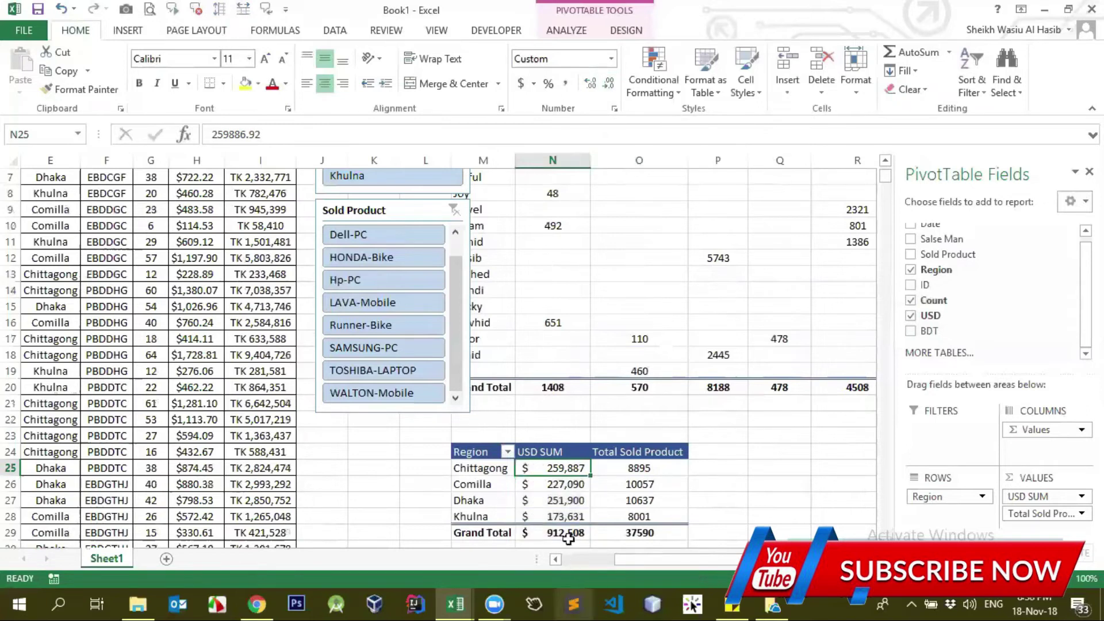
drag(558, 468, 561, 531)
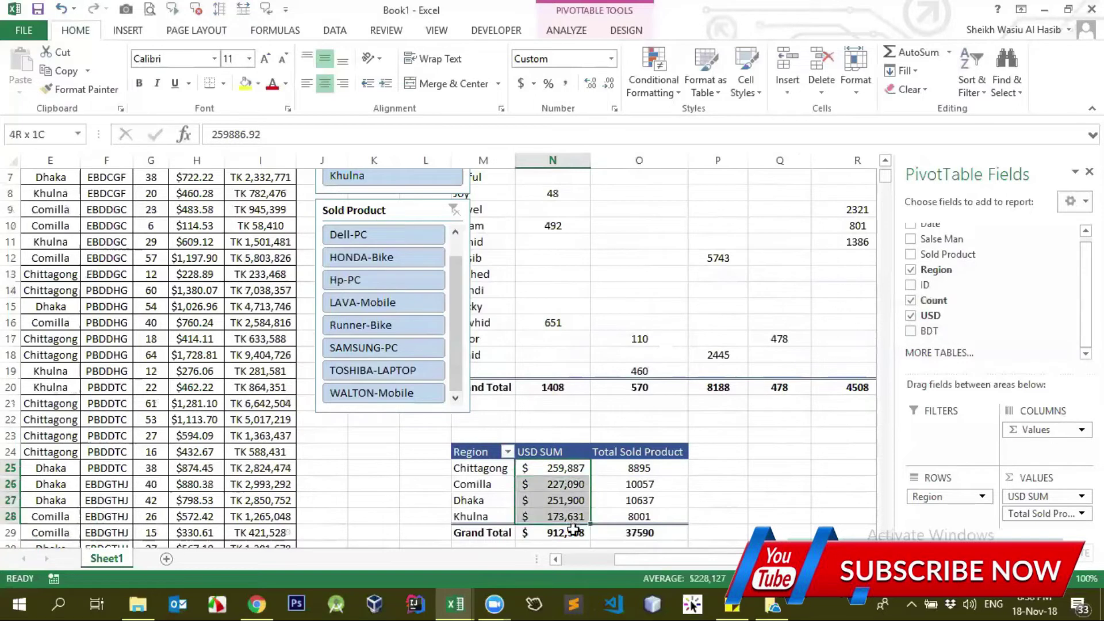
click(536, 85)
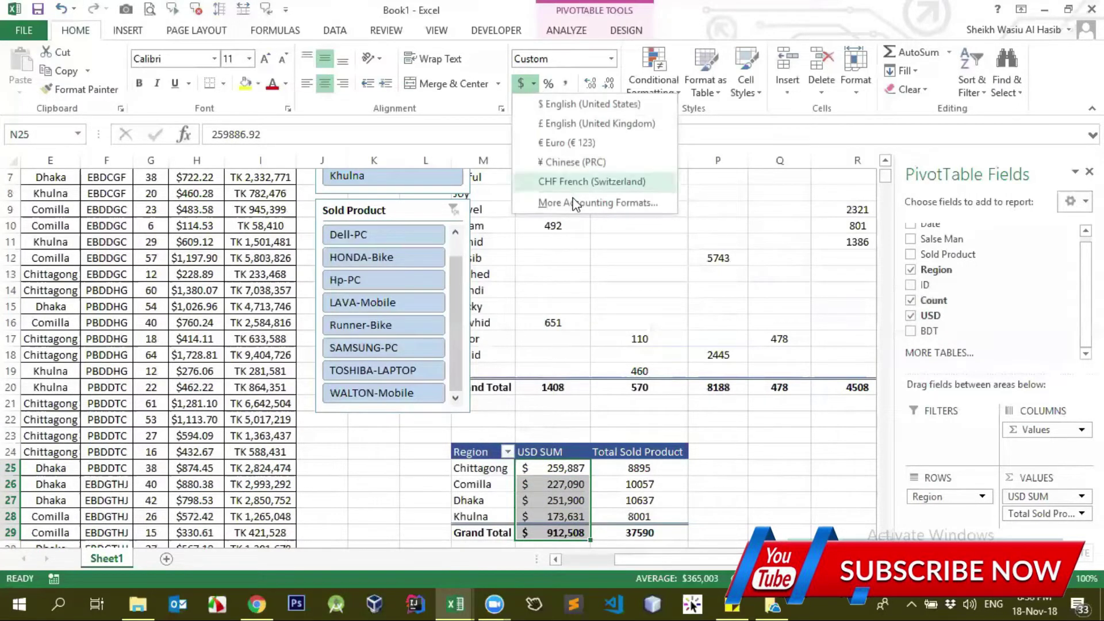
Step: Apply accounting format with the BDT currency symbol to the USD SUM values
click(605, 203)
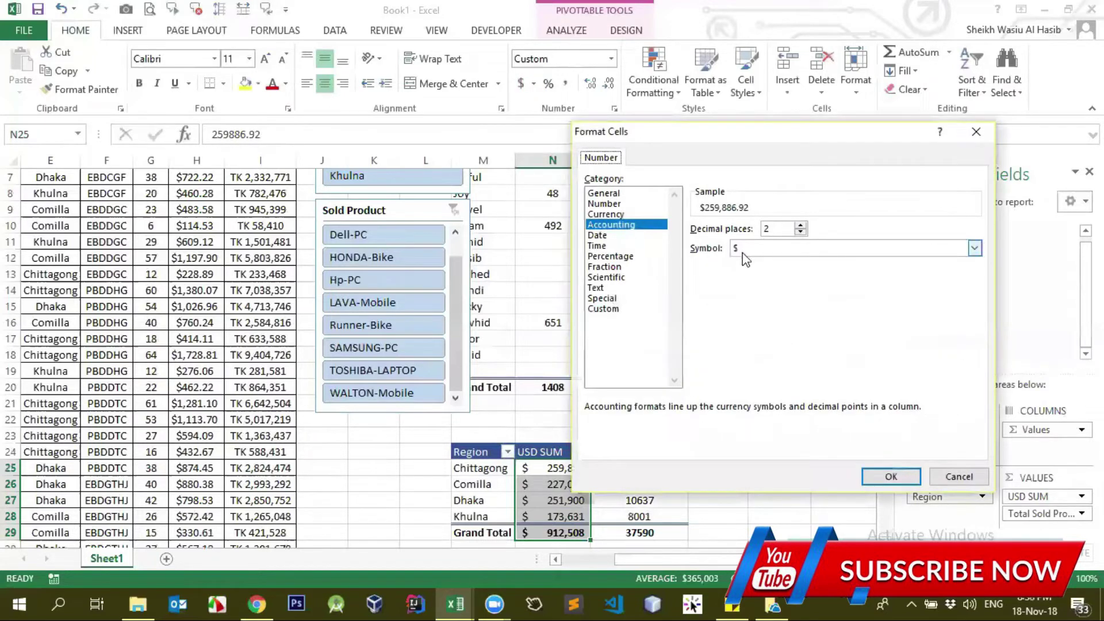
click(741, 250)
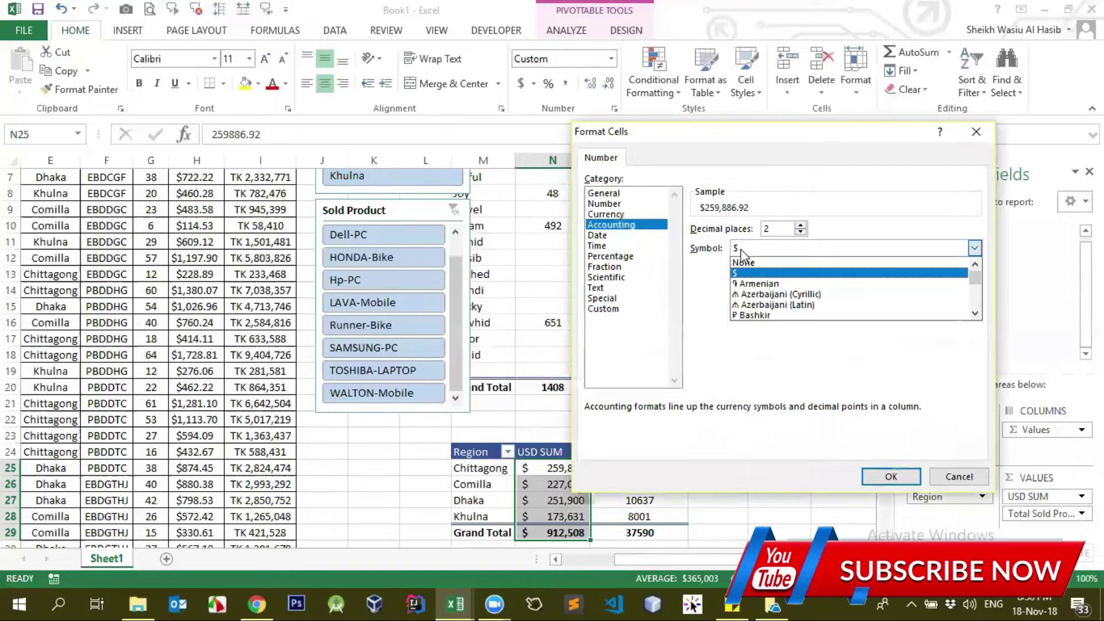
text(BDT)
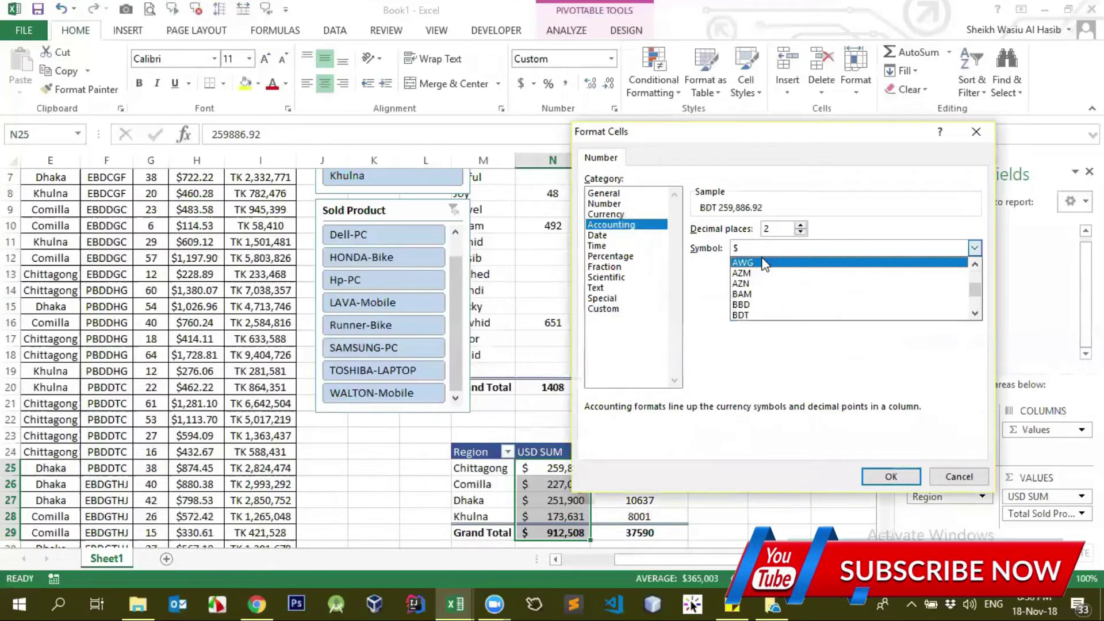
click(764, 263)
click(757, 242)
text(BDT)
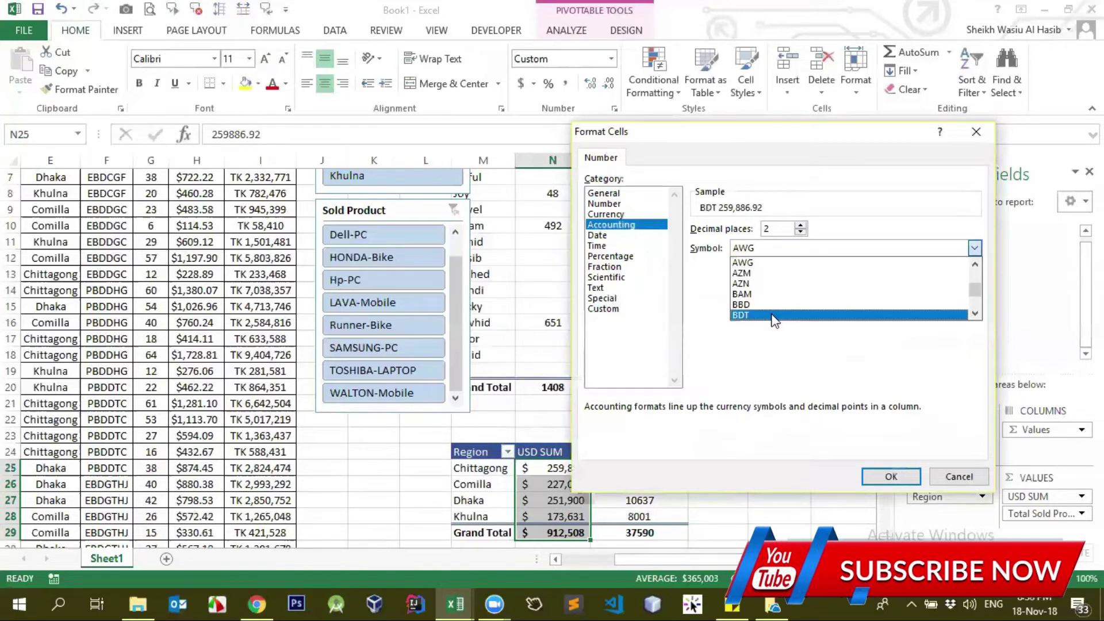
click(774, 317)
click(890, 476)
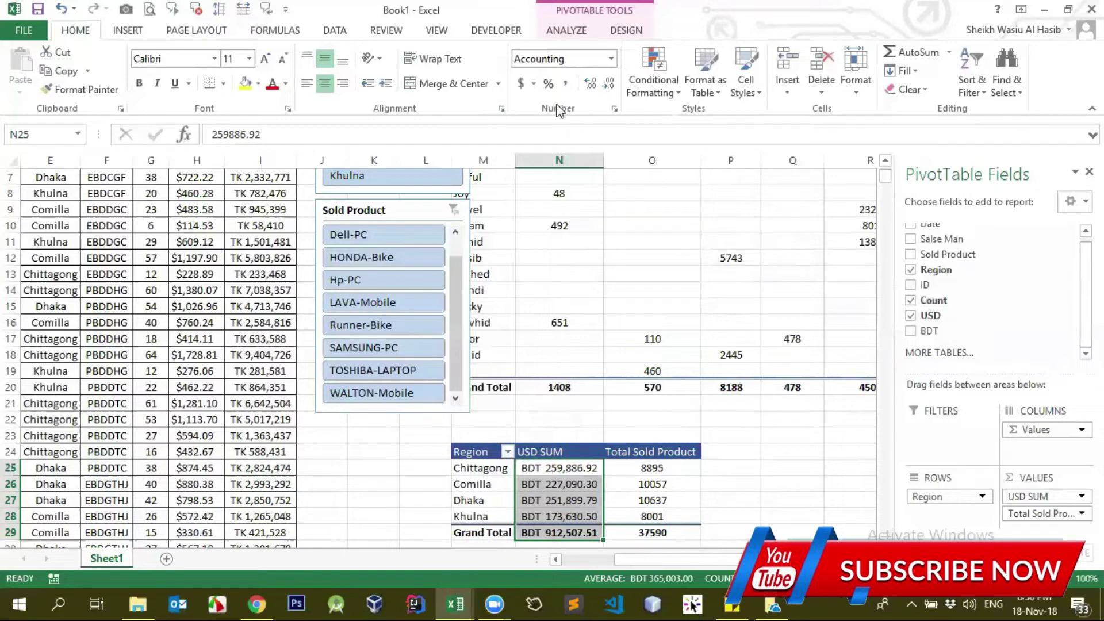
Step: Reformat USD SUM as accounting with the $ symbol and 0 decimal places, then select the Total Sold Product values
click(534, 84)
click(580, 203)
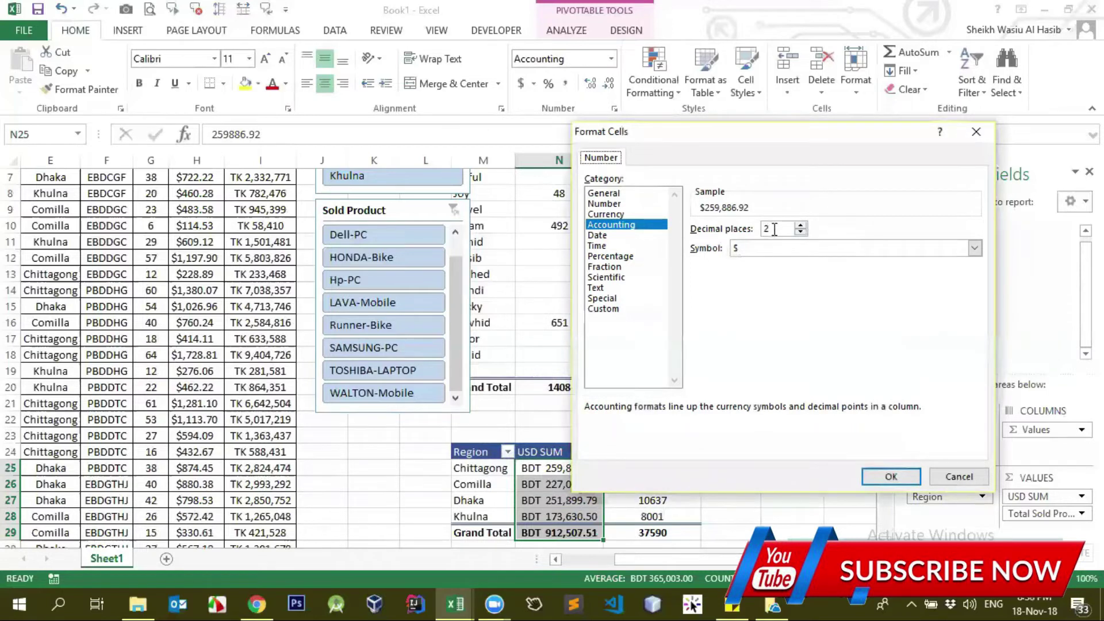
double_click(801, 231)
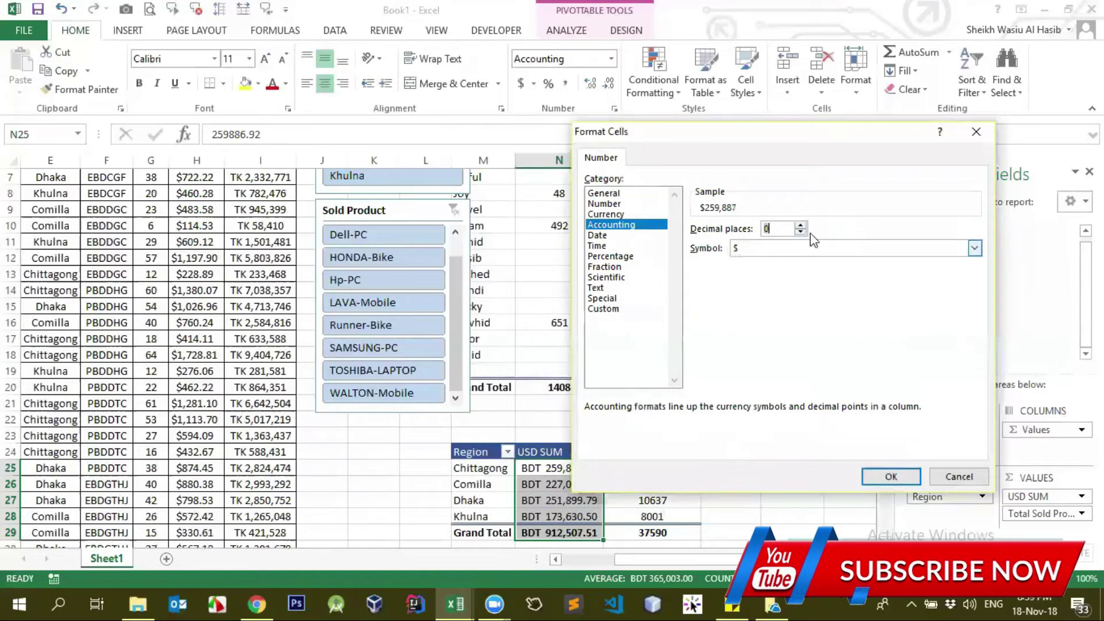
click(801, 225)
double_click(801, 225)
click(800, 225)
click(891, 477)
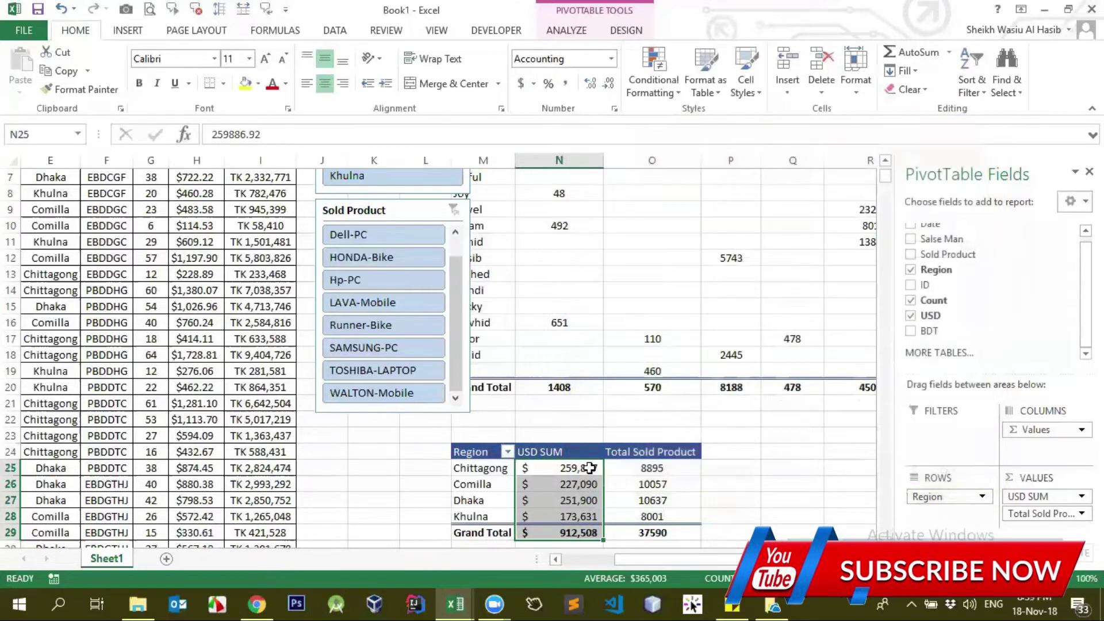
click(654, 469)
shift+click(665, 533)
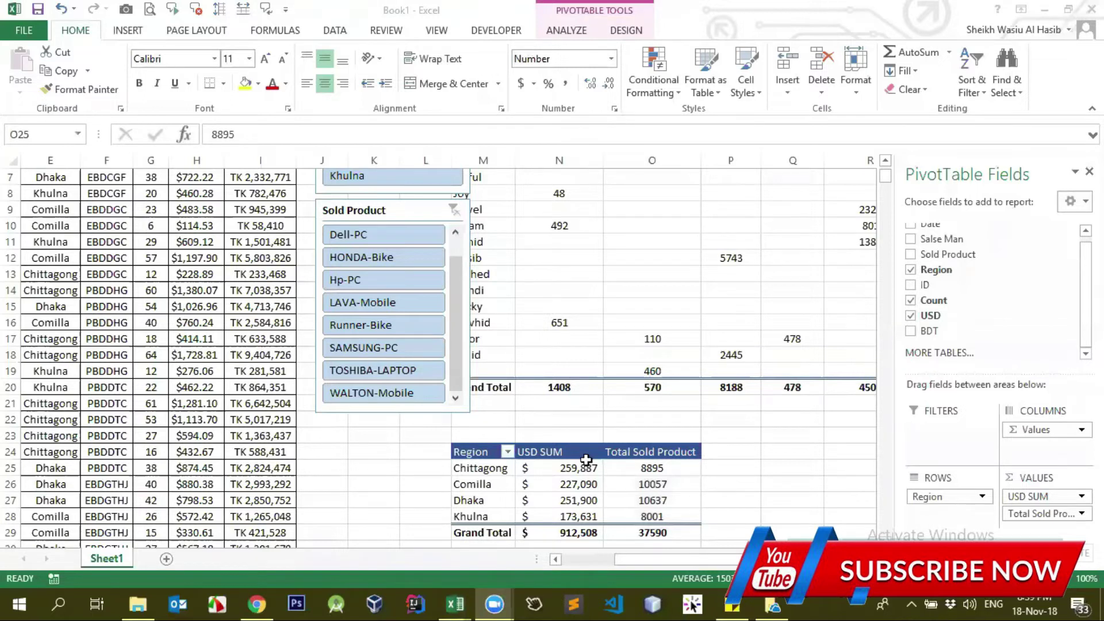
Step: On the Analyze tab, toggle the pivot's Field Headers, Field List and +/- Buttons
scroll(575, 472, down, 1)
click(517, 430)
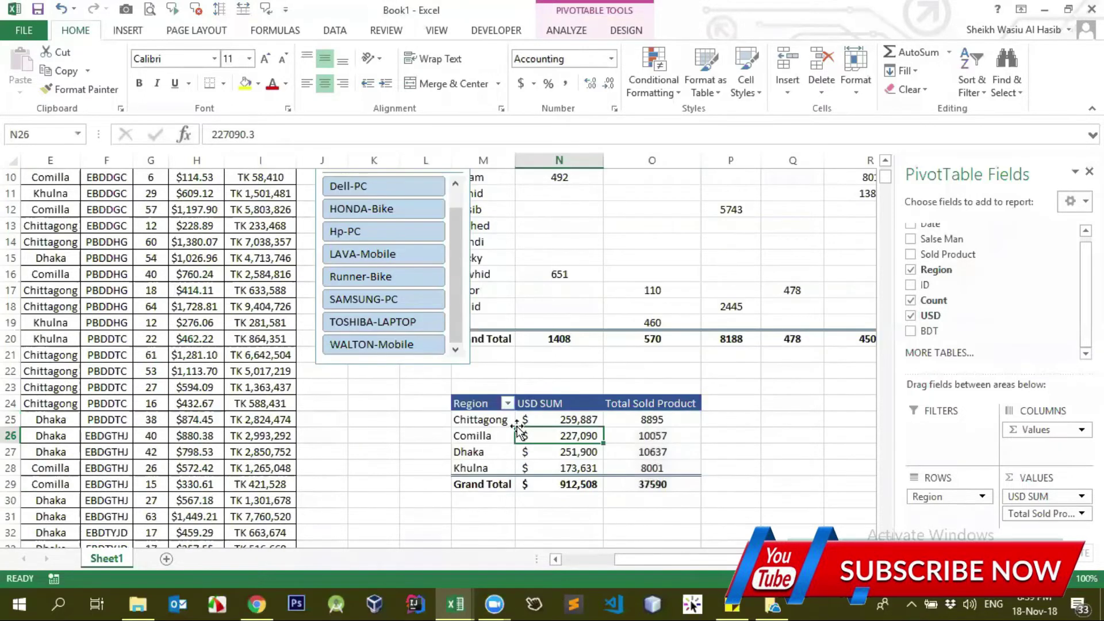
click(578, 418)
click(567, 33)
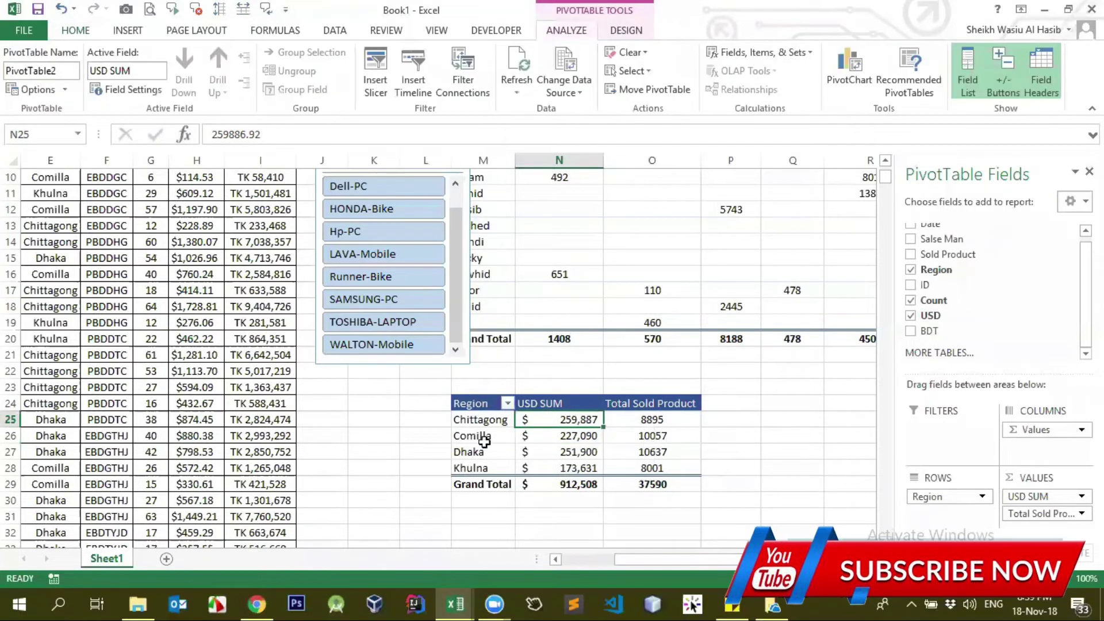
click(507, 403)
click(556, 403)
click(563, 404)
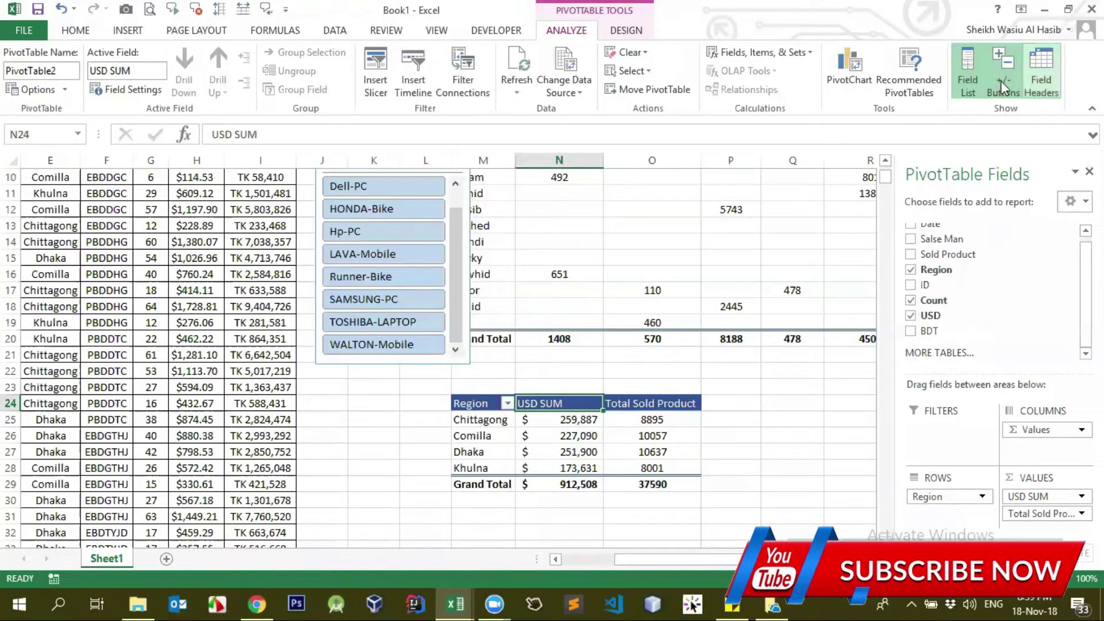
click(1047, 84)
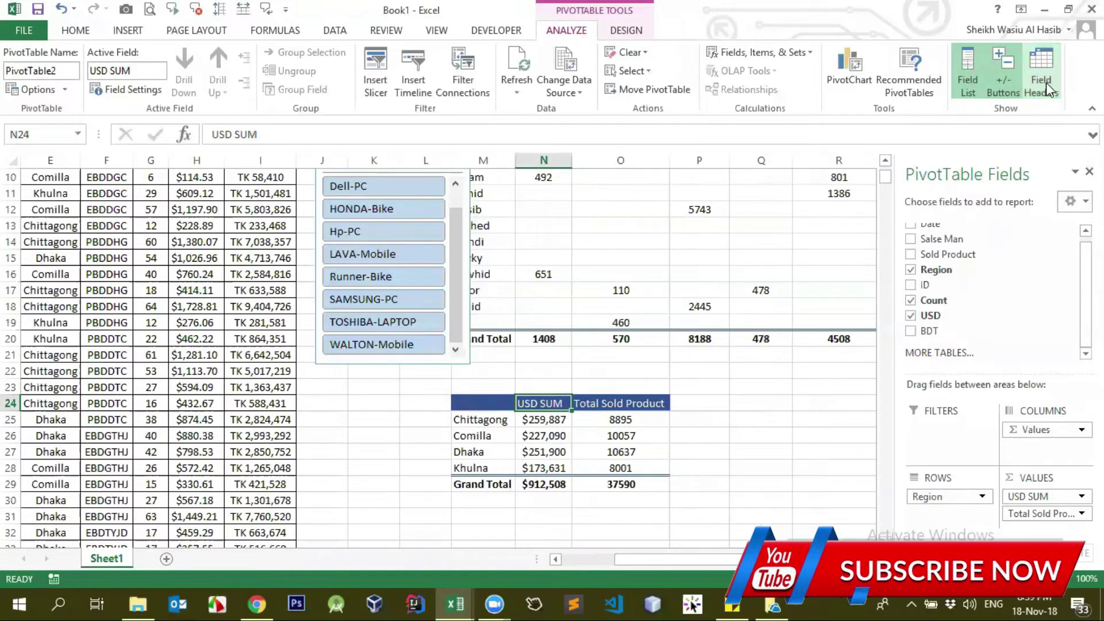
click(1046, 82)
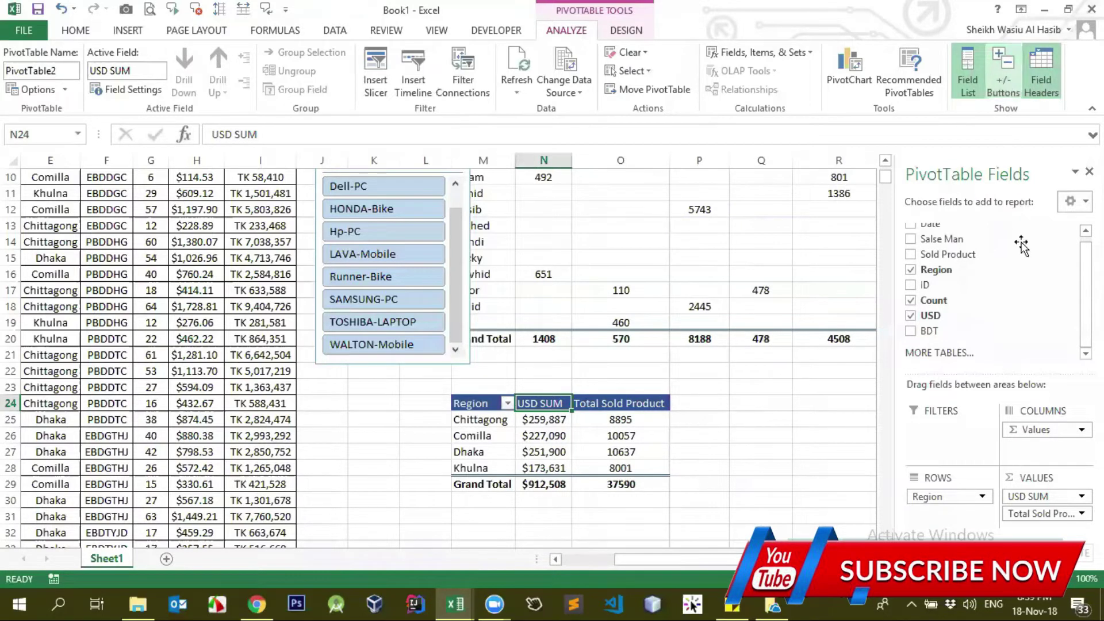
click(969, 89)
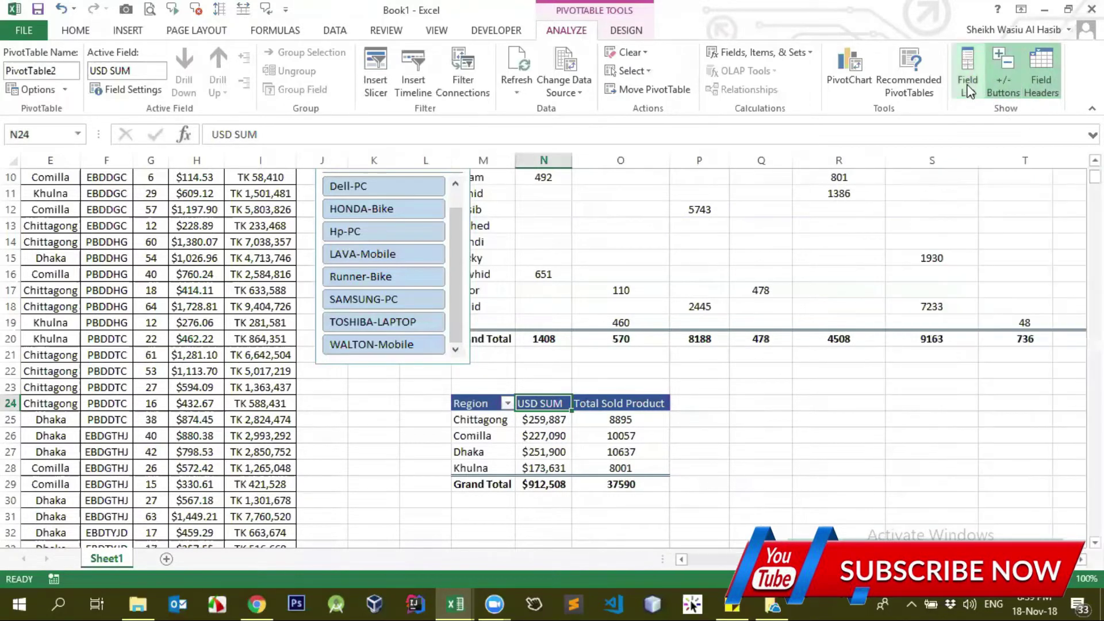
click(1000, 75)
click(1046, 92)
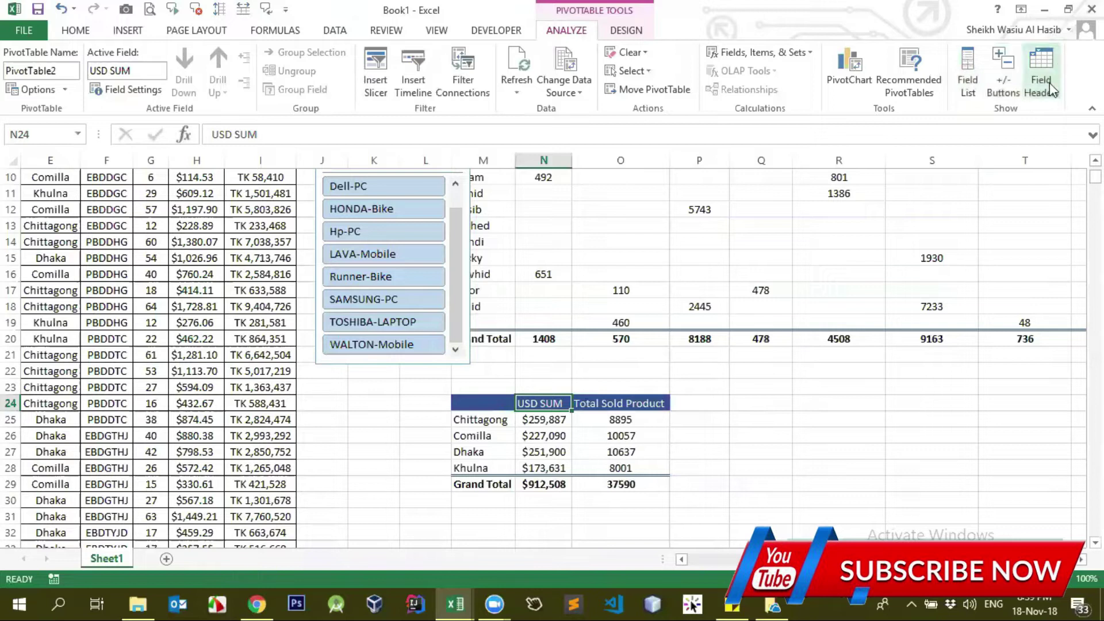
click(1045, 87)
click(1045, 86)
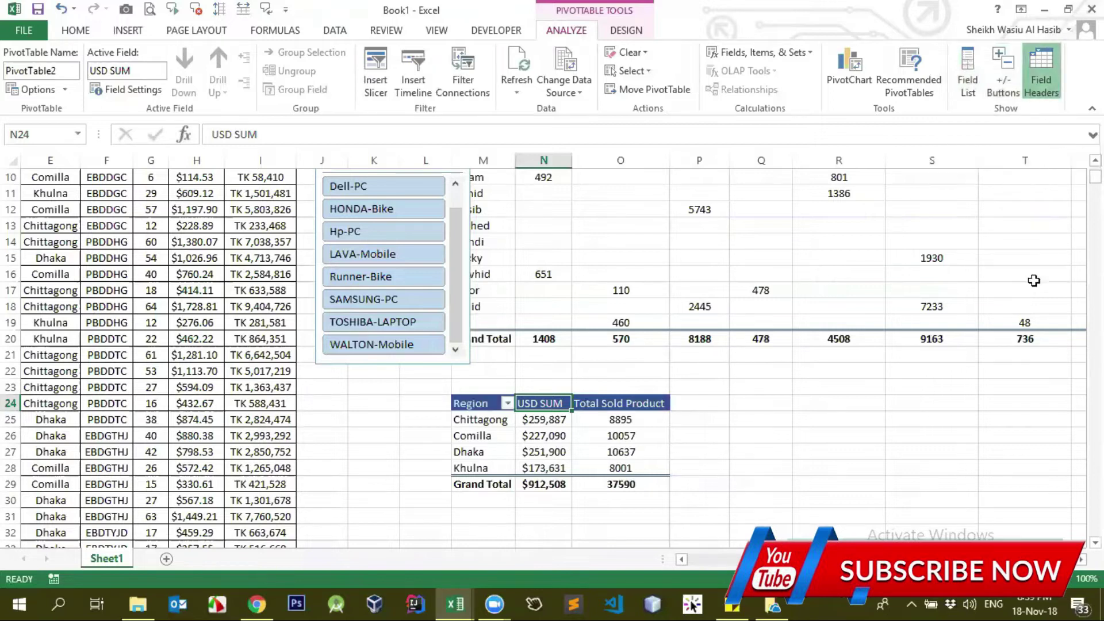
Step: Try moving the pivot header cells, dismiss the cannot-change warning, and show the Region field header again
mouse_move(506, 404)
mouse_down()
mouse_move(573, 403)
mouse_move(488, 403)
mouse_up()
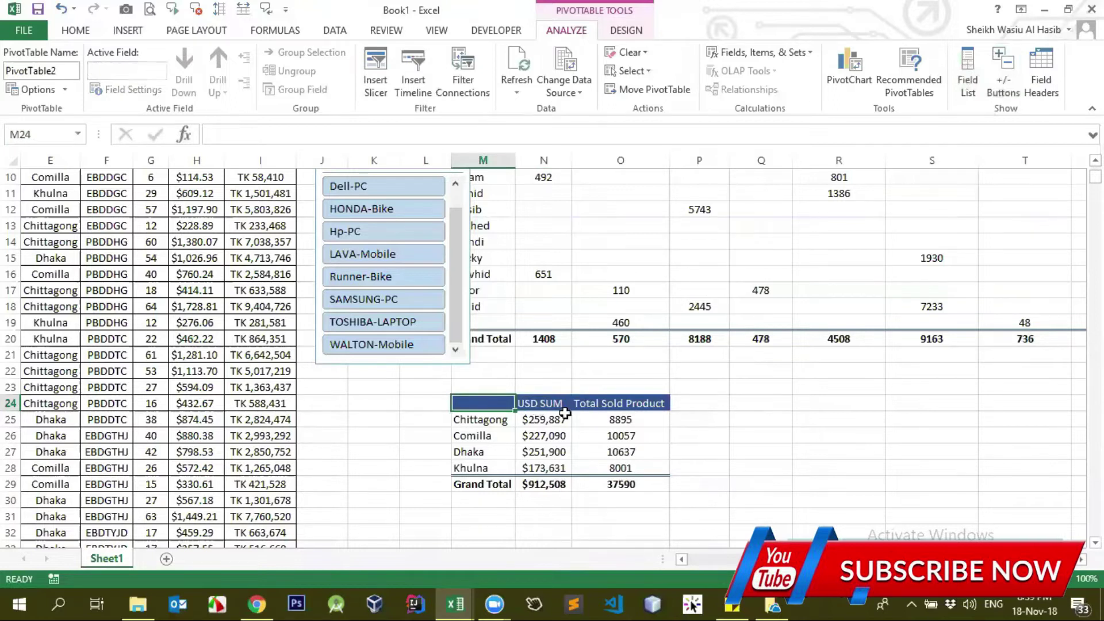
drag(564, 412, 568, 420)
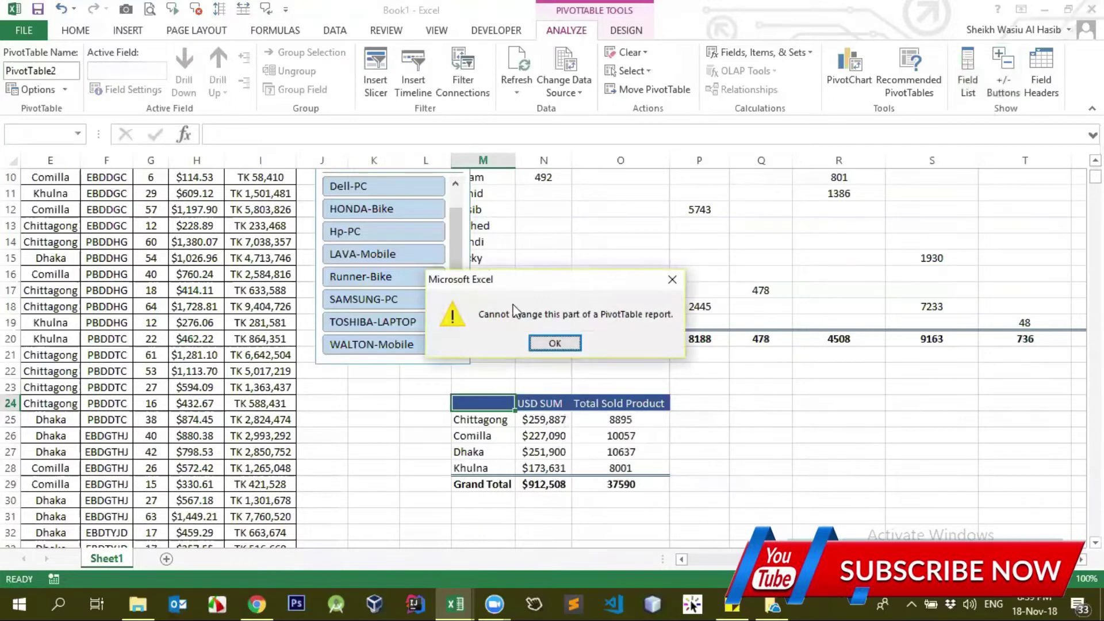
click(543, 348)
click(562, 387)
click(543, 403)
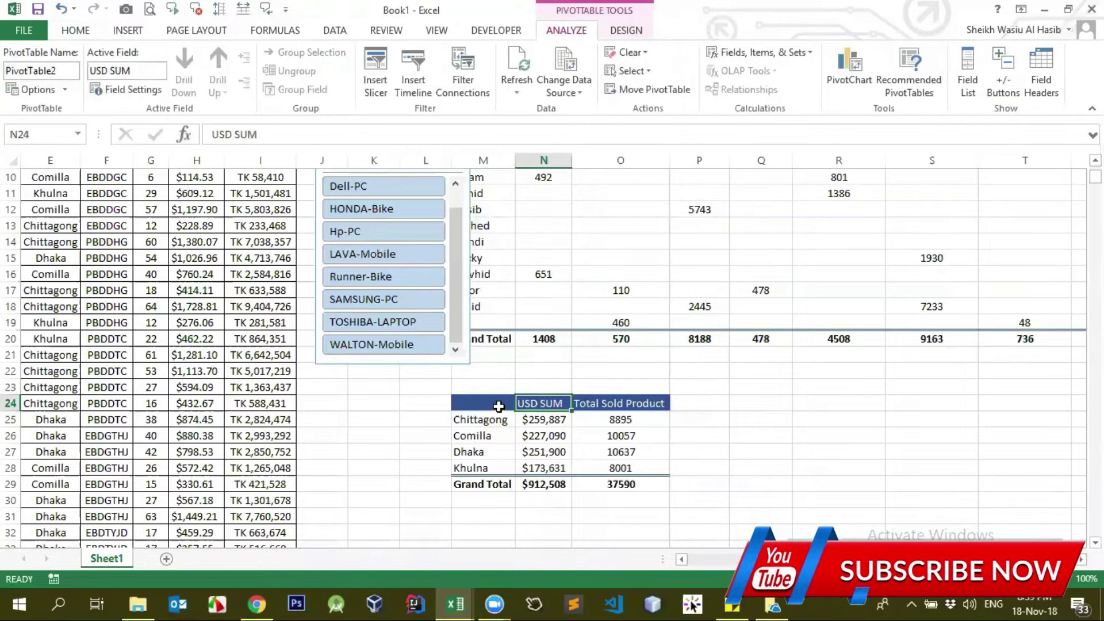
drag(499, 406, 501, 466)
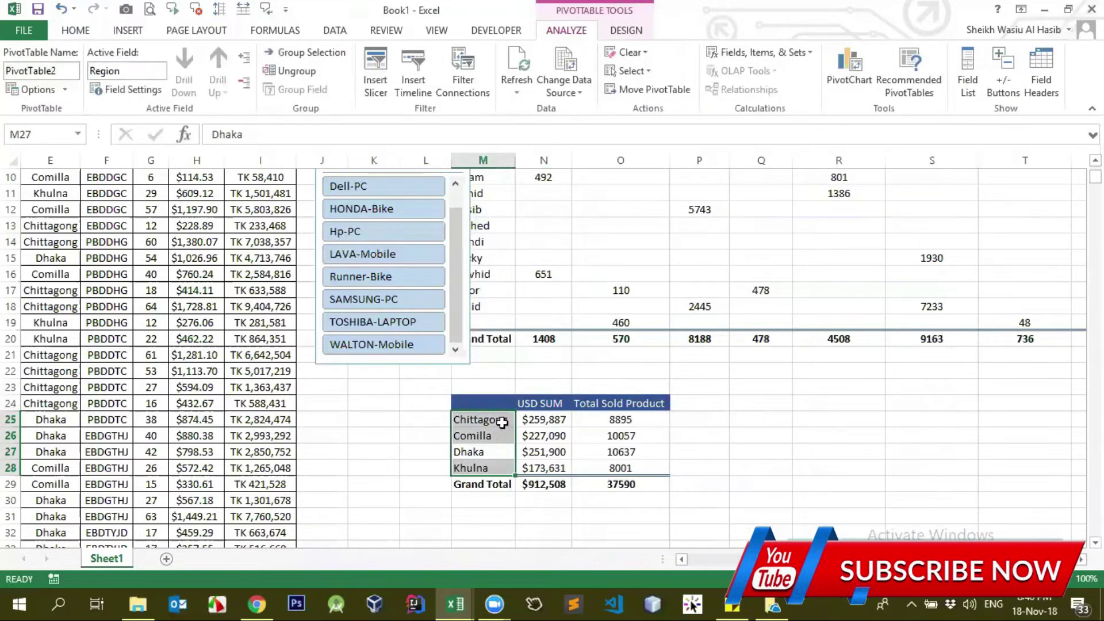
click(502, 421)
drag(502, 420, 498, 454)
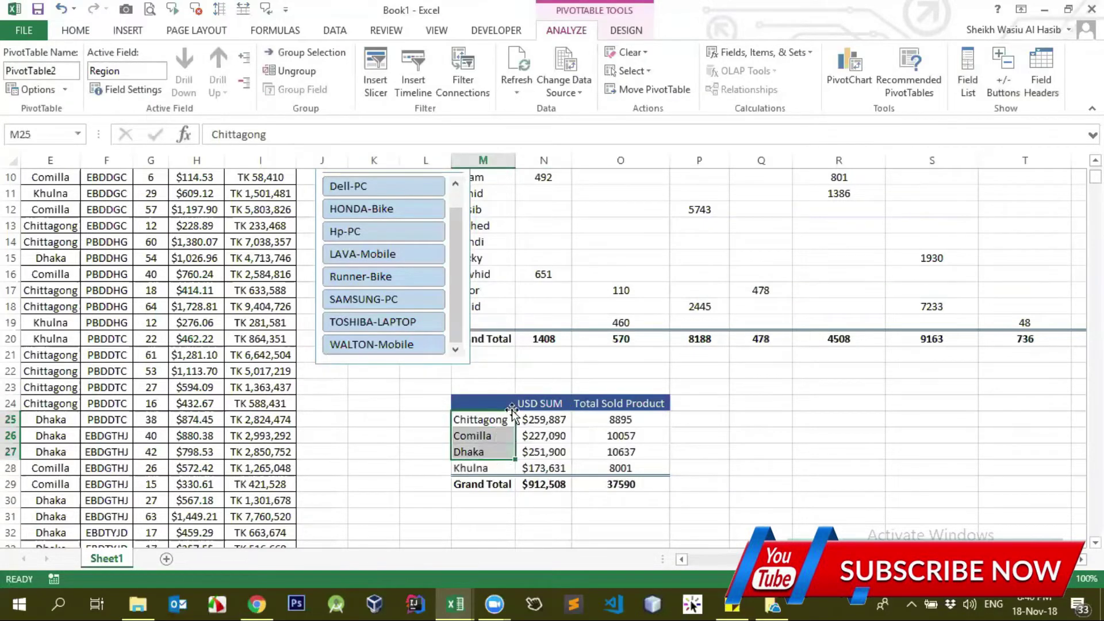
click(494, 401)
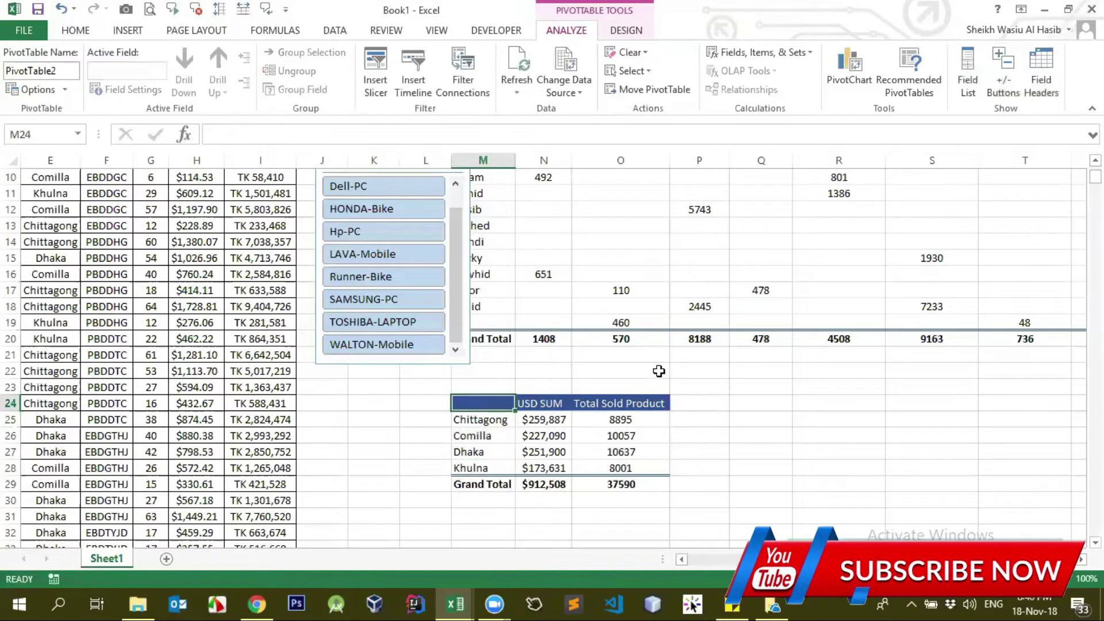
click(1049, 78)
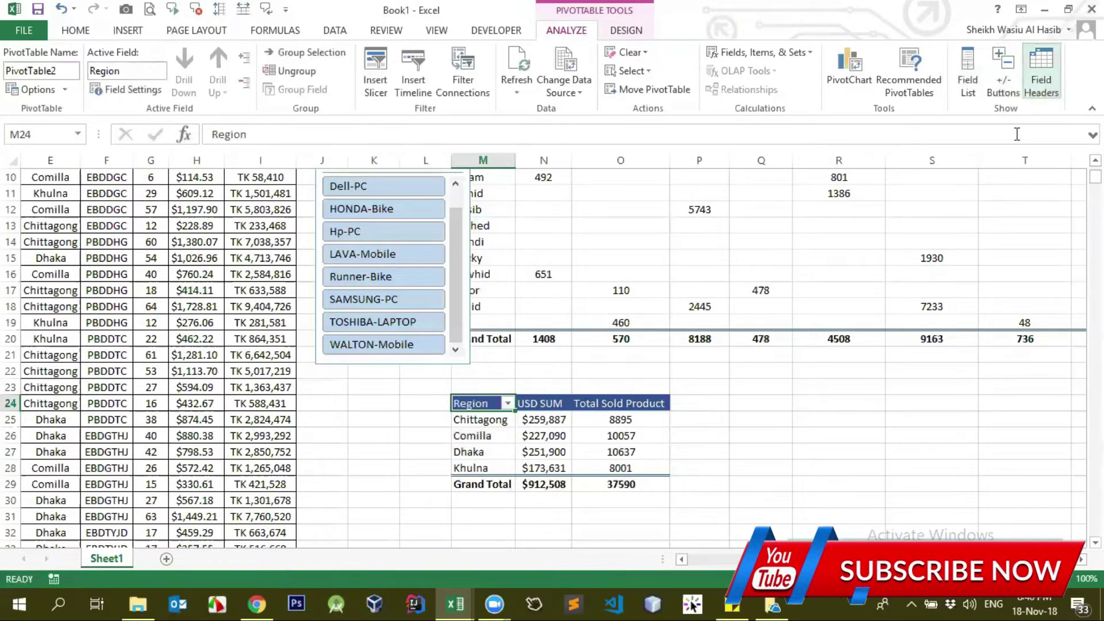
Step: Turn the +/- Buttons back on and leave the pivot Field List closed
click(581, 419)
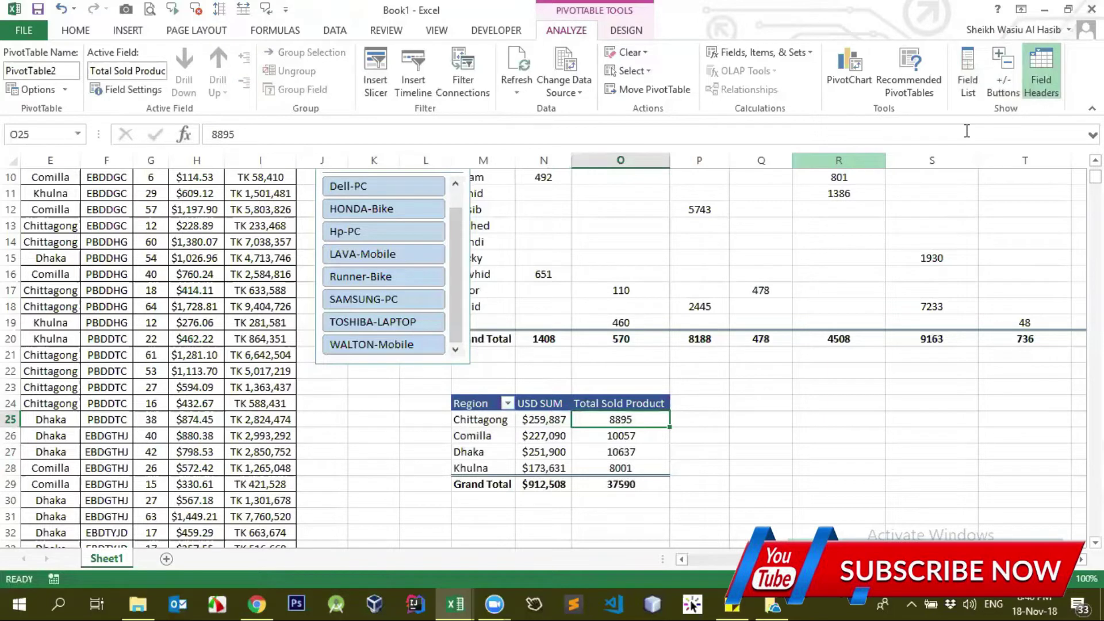
click(975, 97)
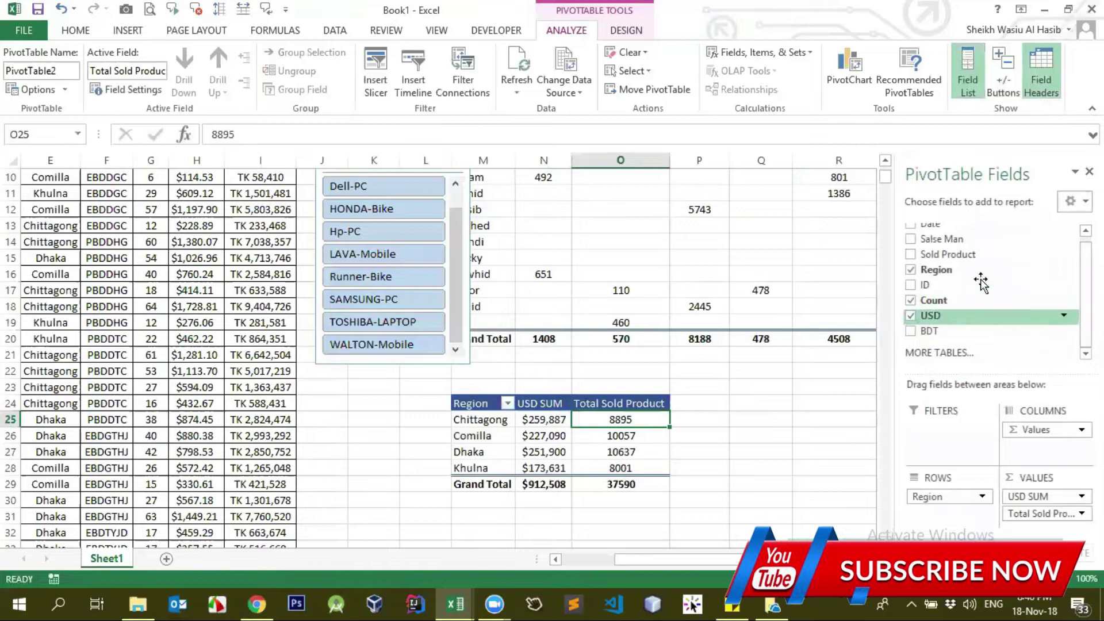
click(966, 83)
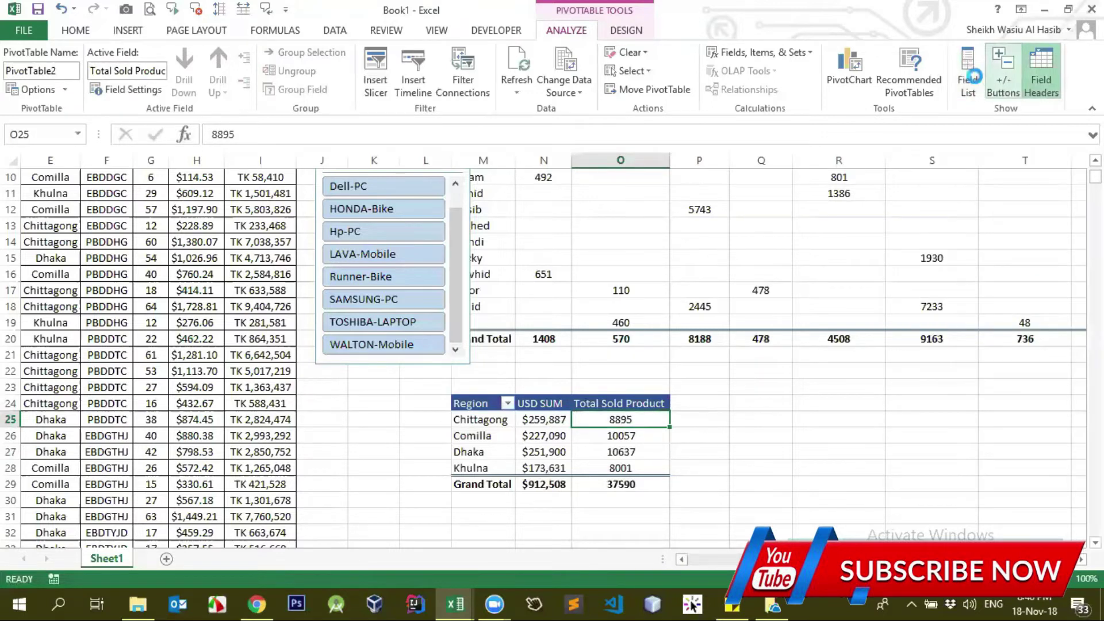
click(968, 73)
click(1005, 76)
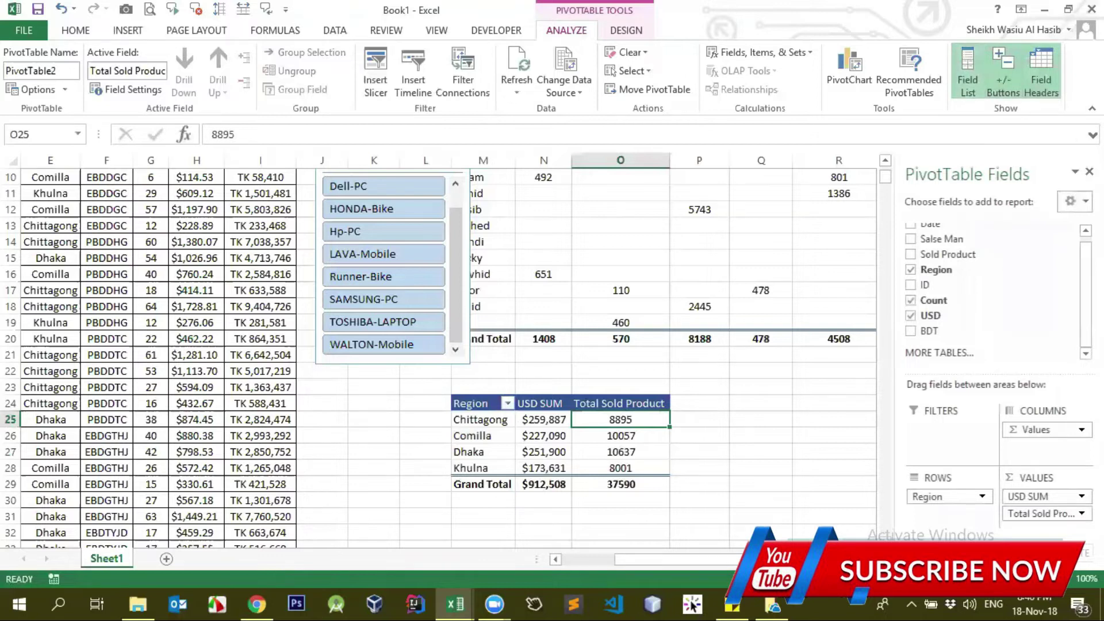
click(1088, 171)
mouse_move(542, 419)
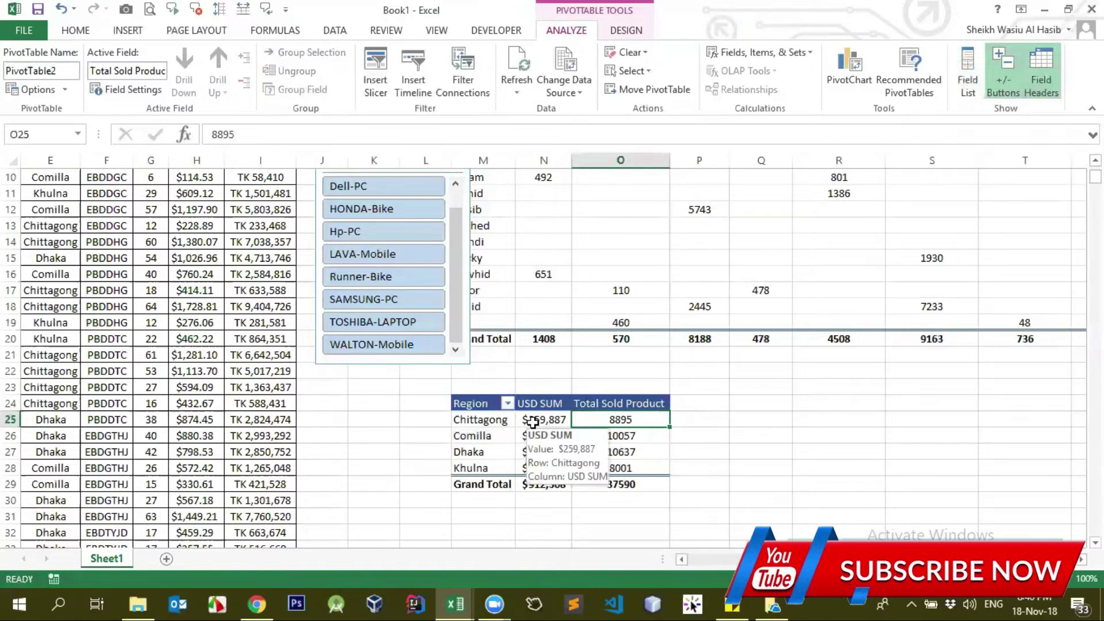
Step: Select the source data range from the Date header down to the last data row
scroll(520, 323, up, 3)
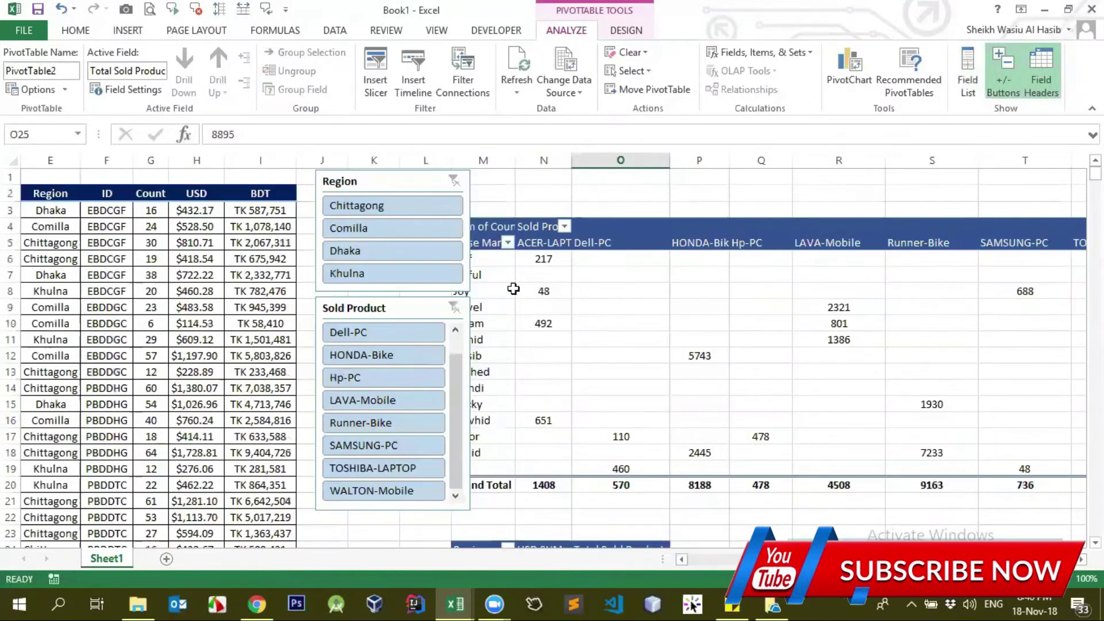
scroll(522, 297, down, 4)
scroll(522, 296, down, 1)
click(543, 354)
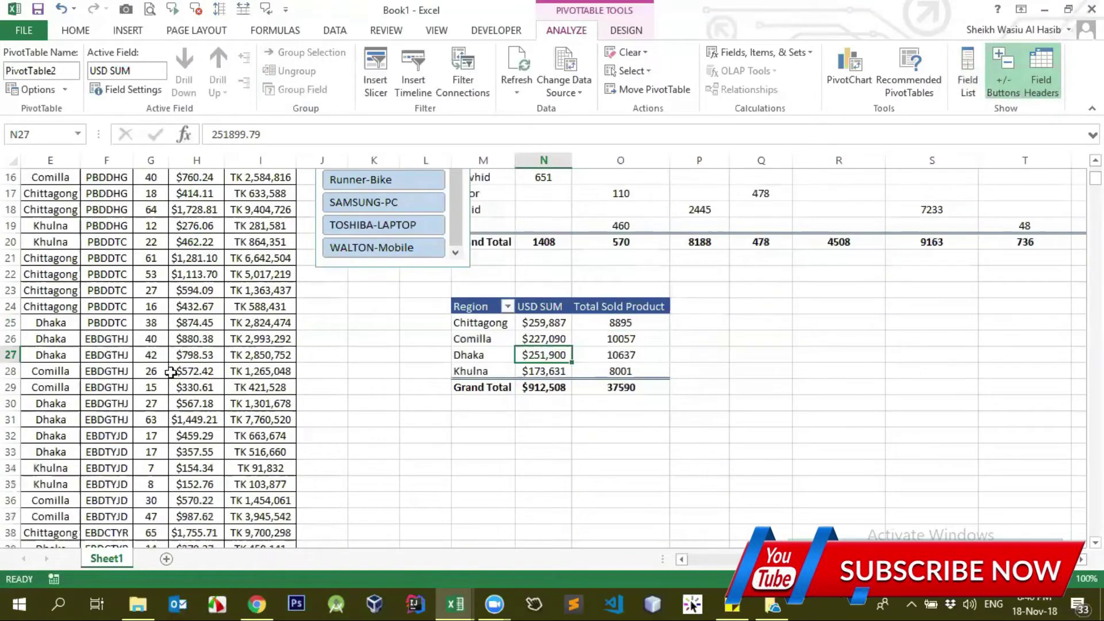
click(181, 318)
key(ctrl+Up)
key(Home)
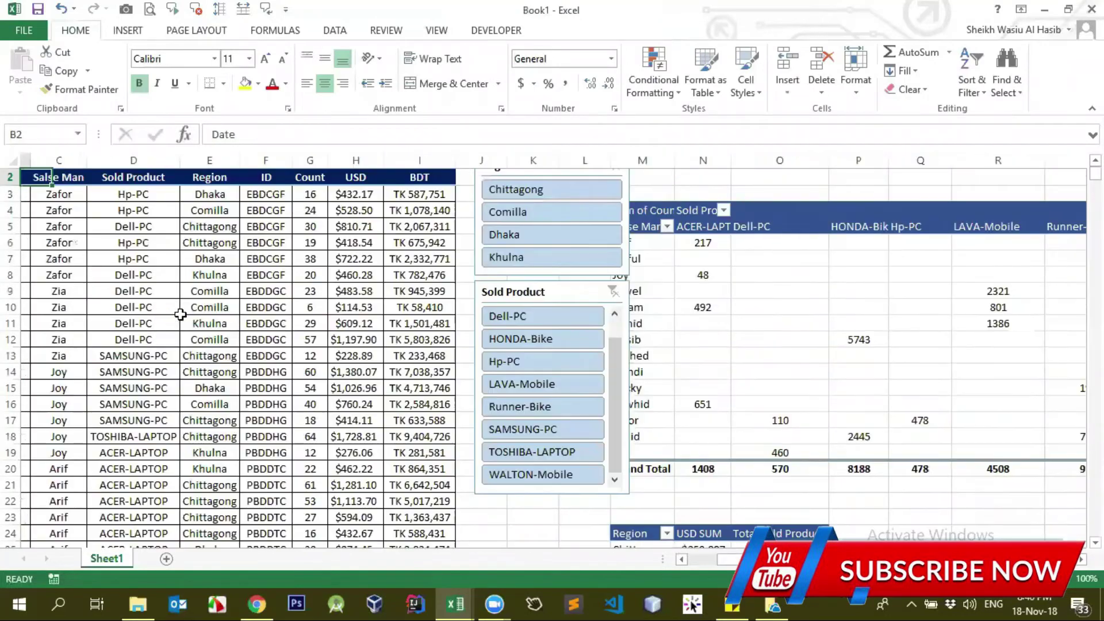
key(Right)
key(ctrl+shift+Right)
key(ctrl+shift+Down)
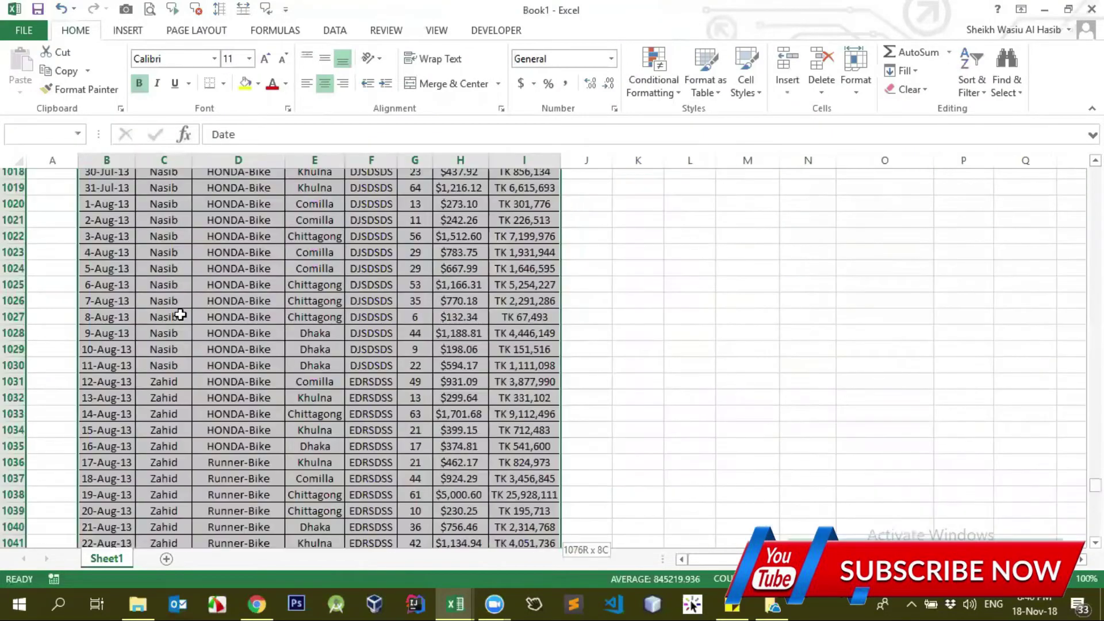
key(Down)
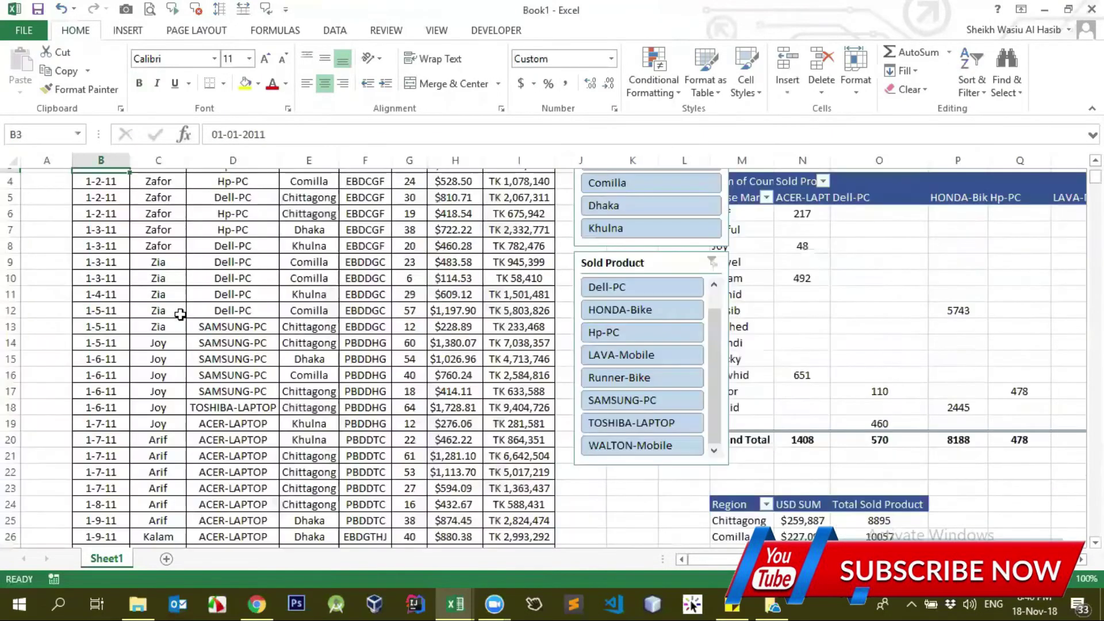
key(ctrl+Down)
key(Down)
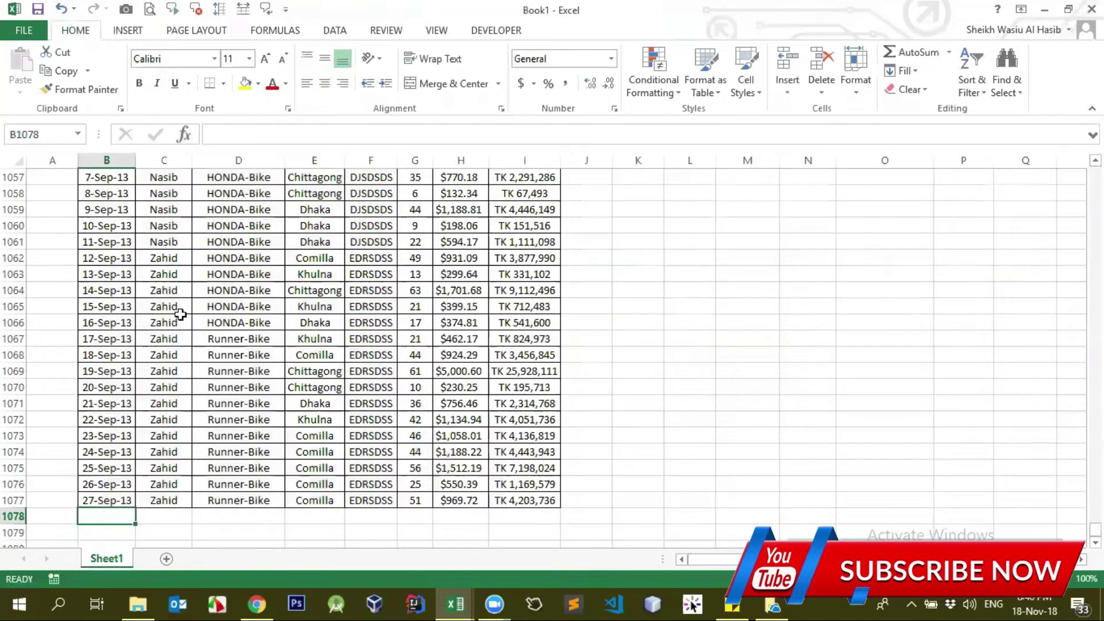
Step: Extend the selection over the empty rows below the data, then return to the top
key(shift+Down)
key(shift+Down)
key(shift+Down)
key(shift+Down)
key(shift+Down)
key(shift+Right)
key(shift+Right)
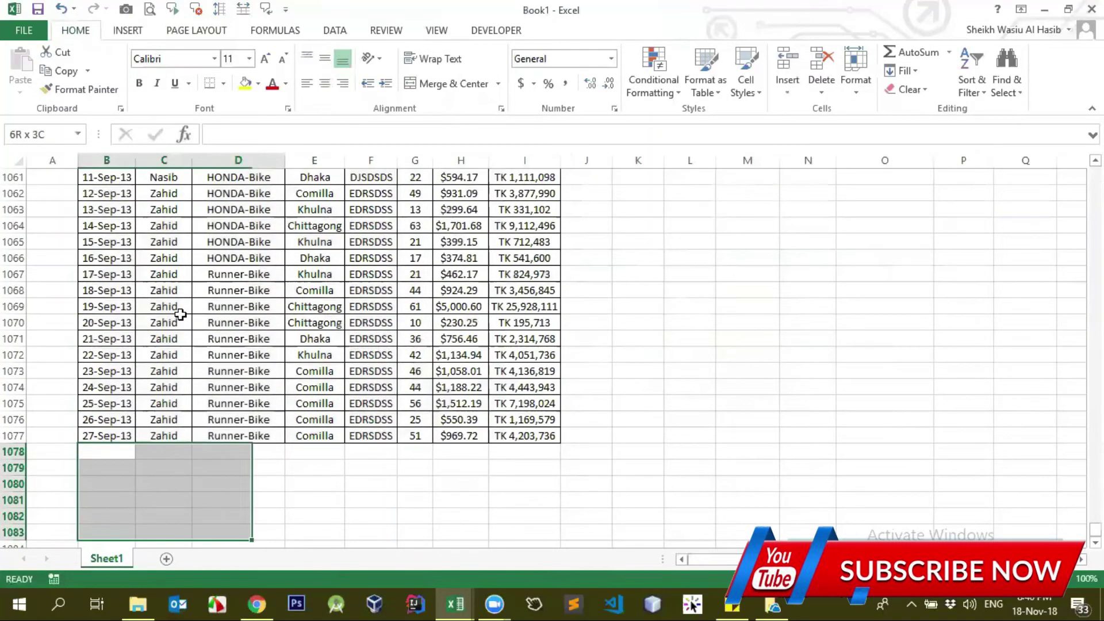
key(shift+Right)
key(shift+Right)
key(shift+Right)
key(shift+Right)
key(shift+Right)
key(shift+Up)
key(shift+Left)
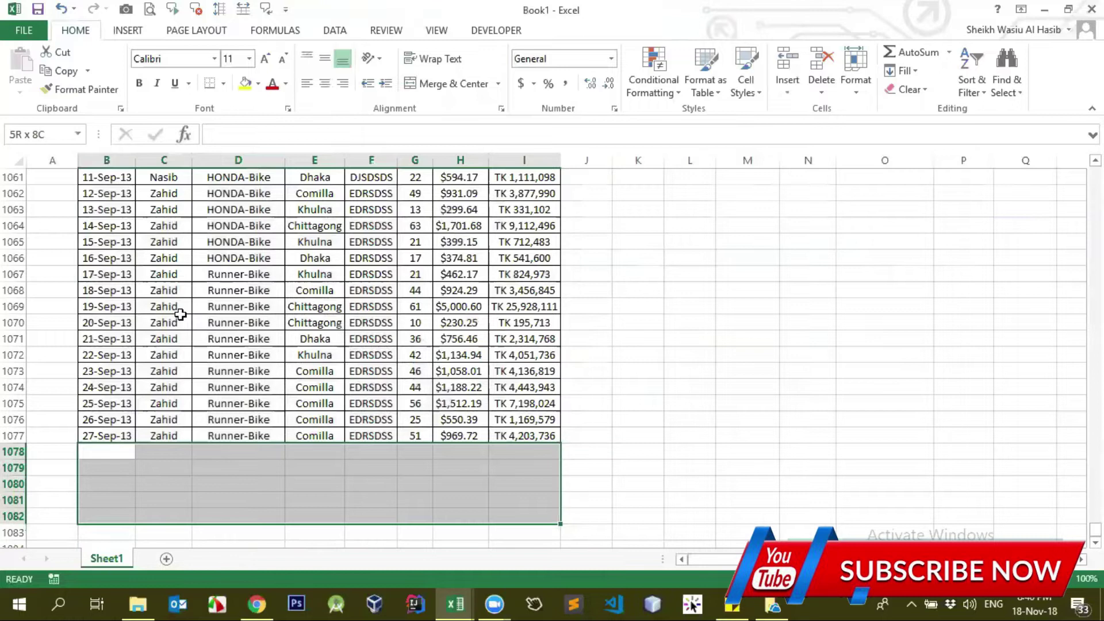
key(shift+Down)
key(shift+Down)
key(shift+Down)
key(shift+Left)
key(shift+Down)
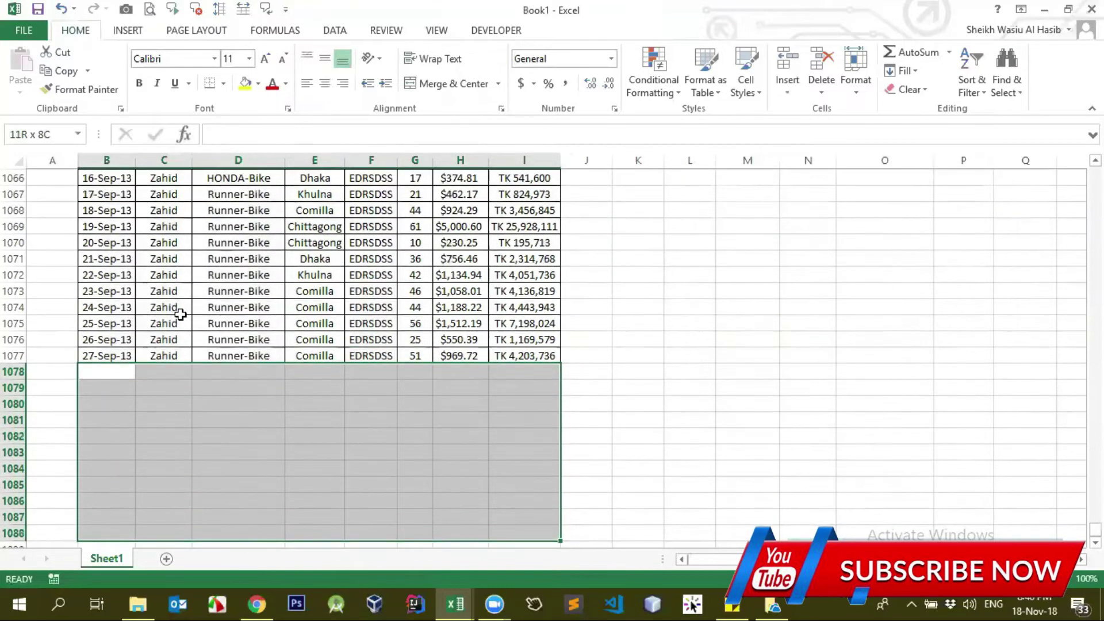
key(Up)
key(ctrl+Up)
key(Up)
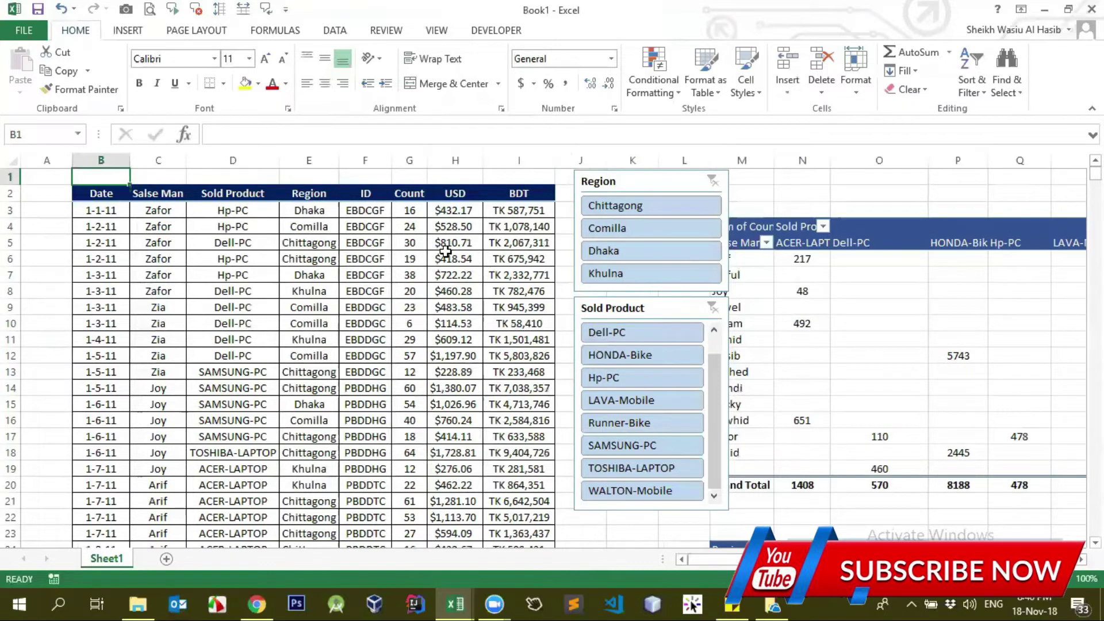
Step: Select a cell in the Region pivot table and show the PivotTable Analyze commands
click(438, 286)
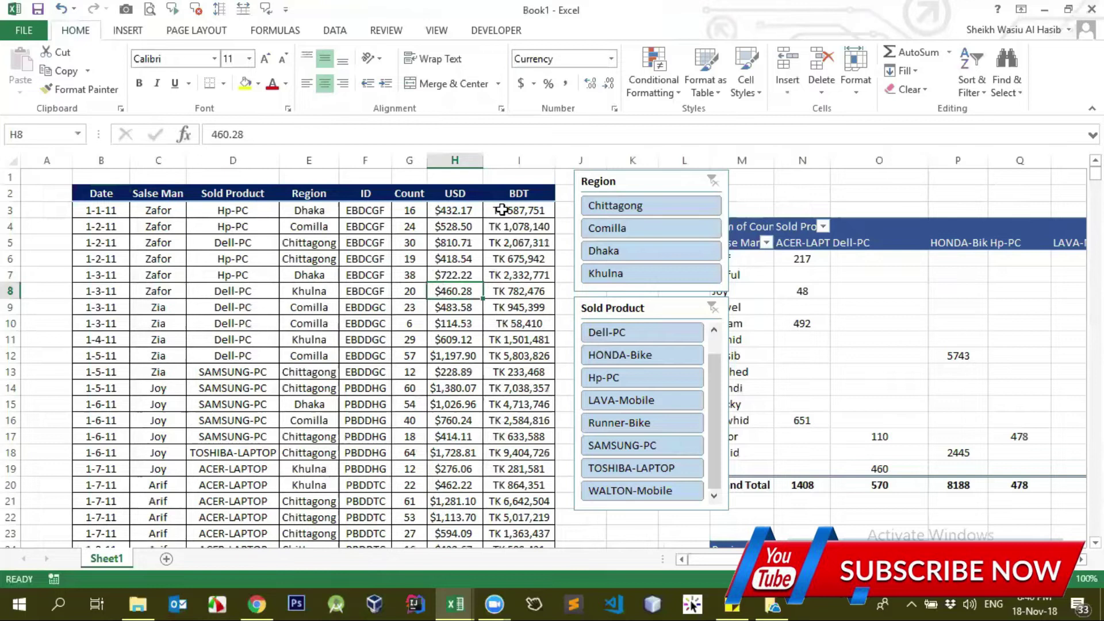
scroll(888, 387, down, 5)
click(837, 357)
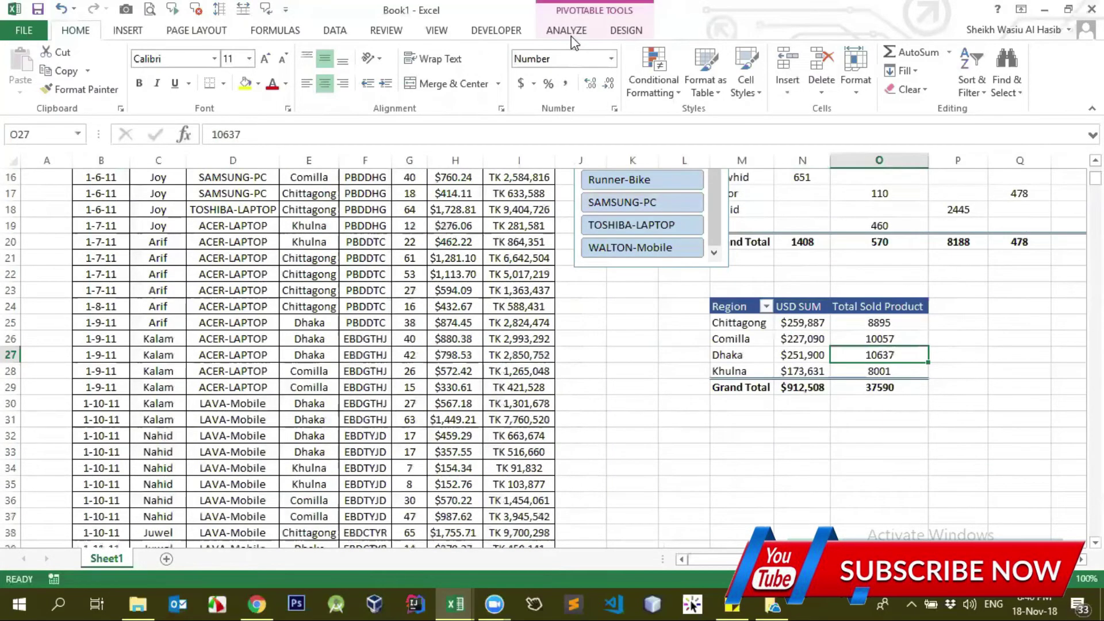
click(567, 31)
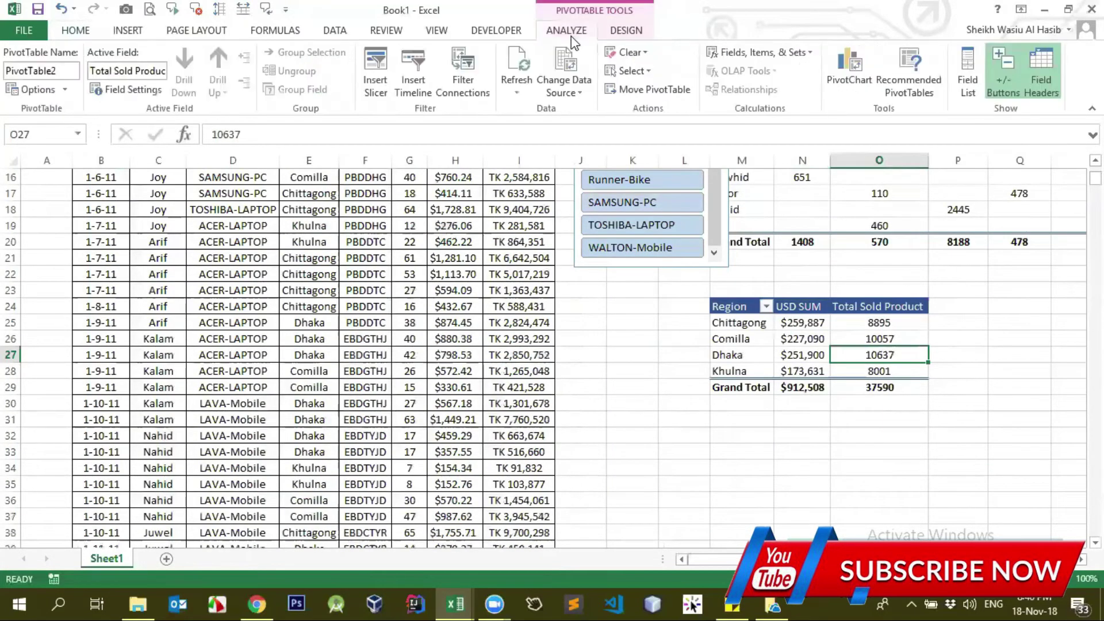
click(568, 99)
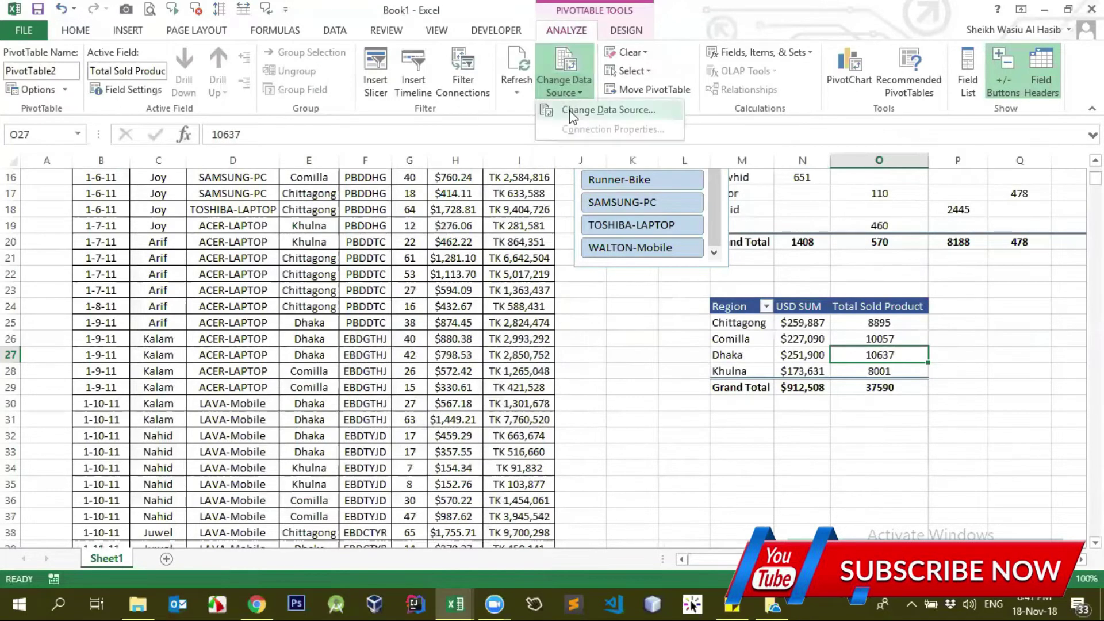
click(569, 110)
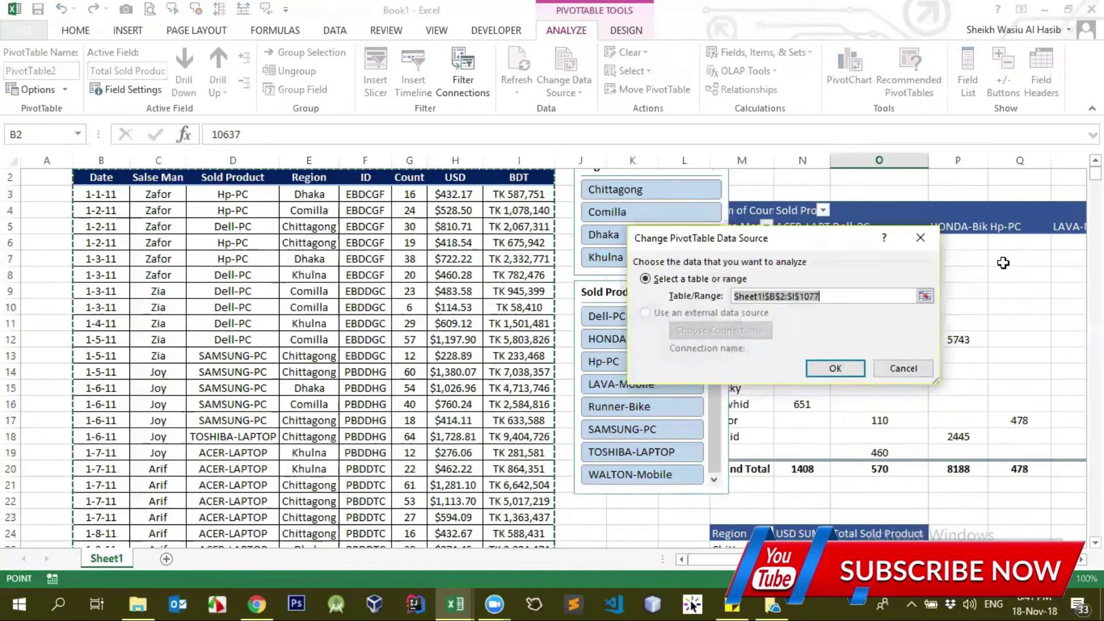
drag(1095, 173, 1095, 529)
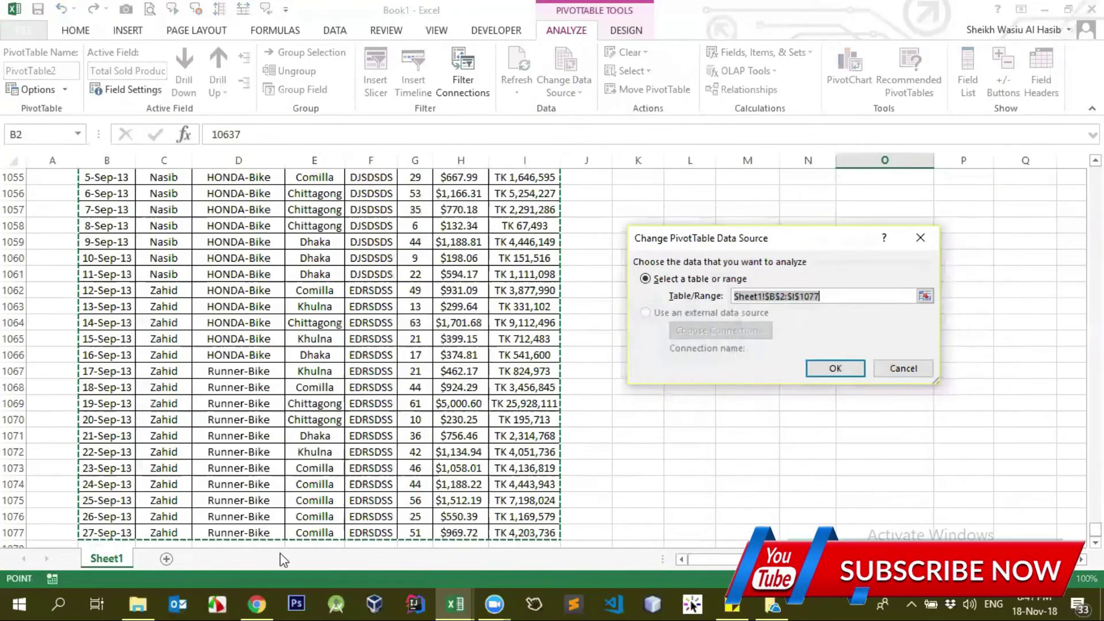
scroll(282, 518, down, 2)
scroll(259, 501, down, 1)
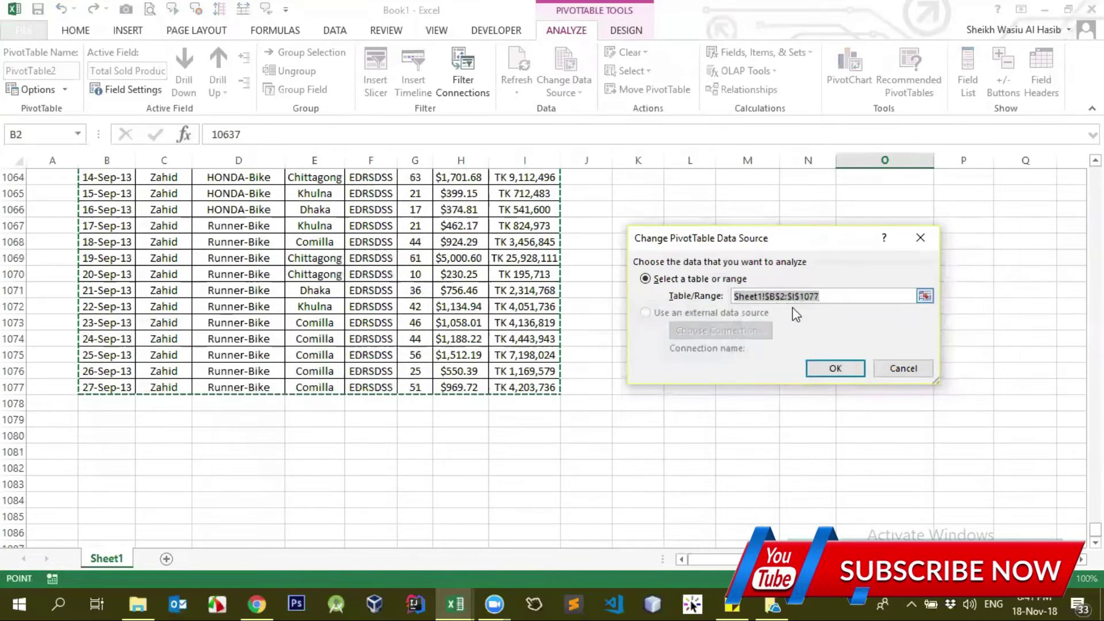
click(774, 295)
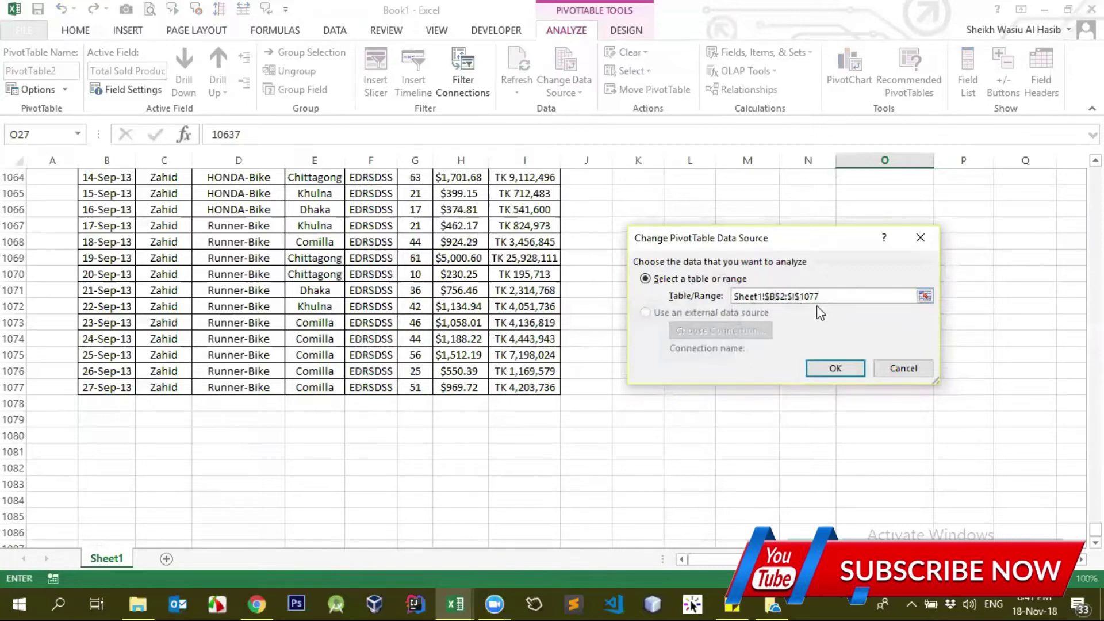
click(806, 297)
text(9)
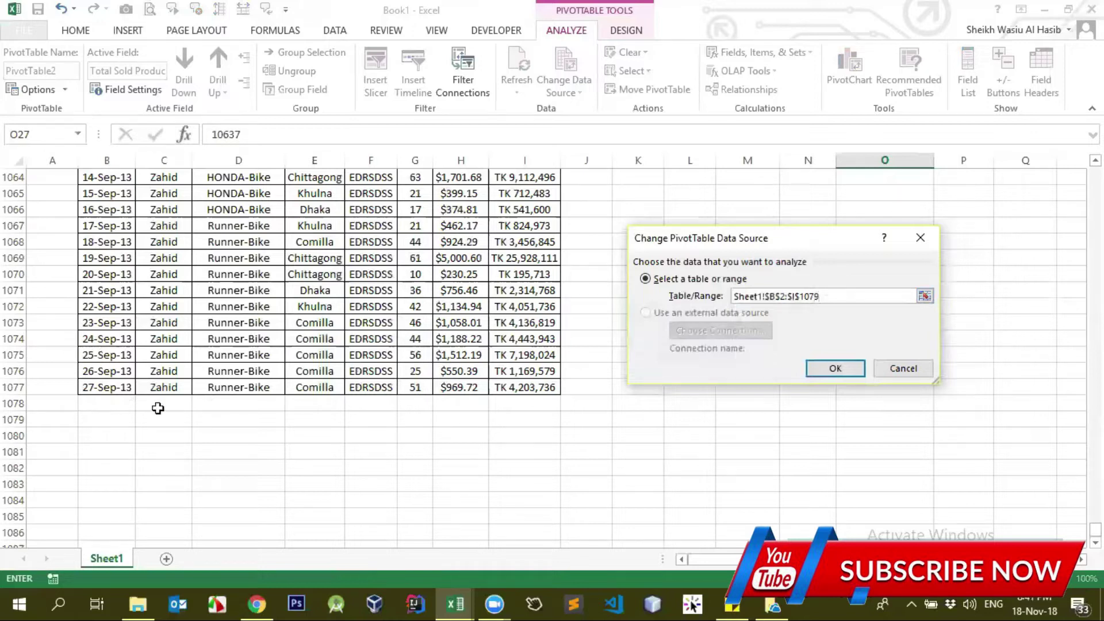
click(833, 369)
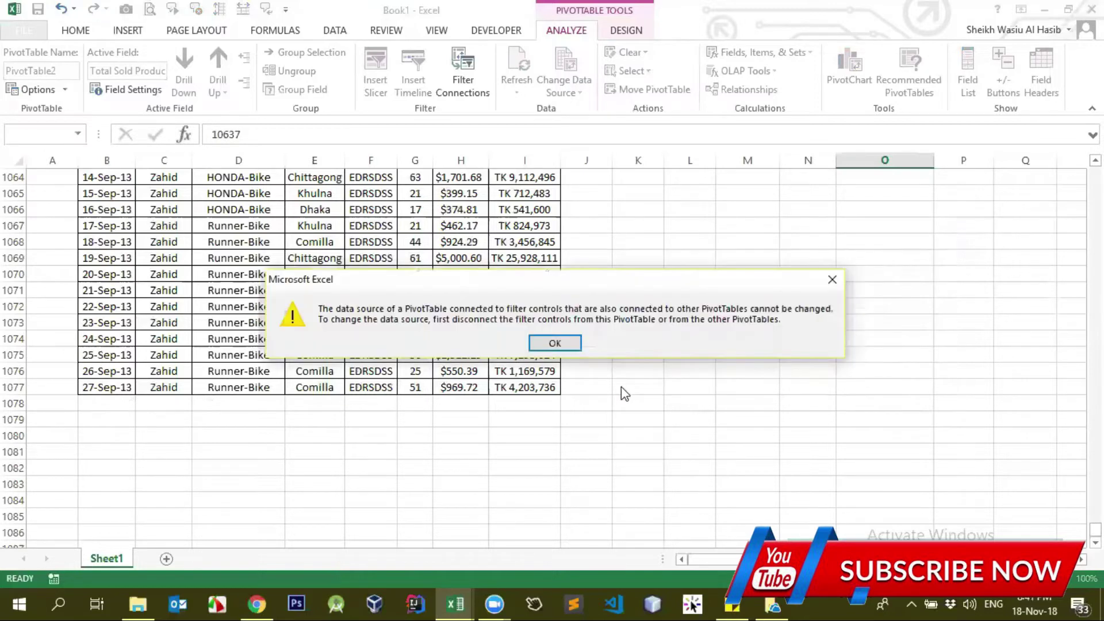
click(560, 343)
click(585, 92)
click(591, 115)
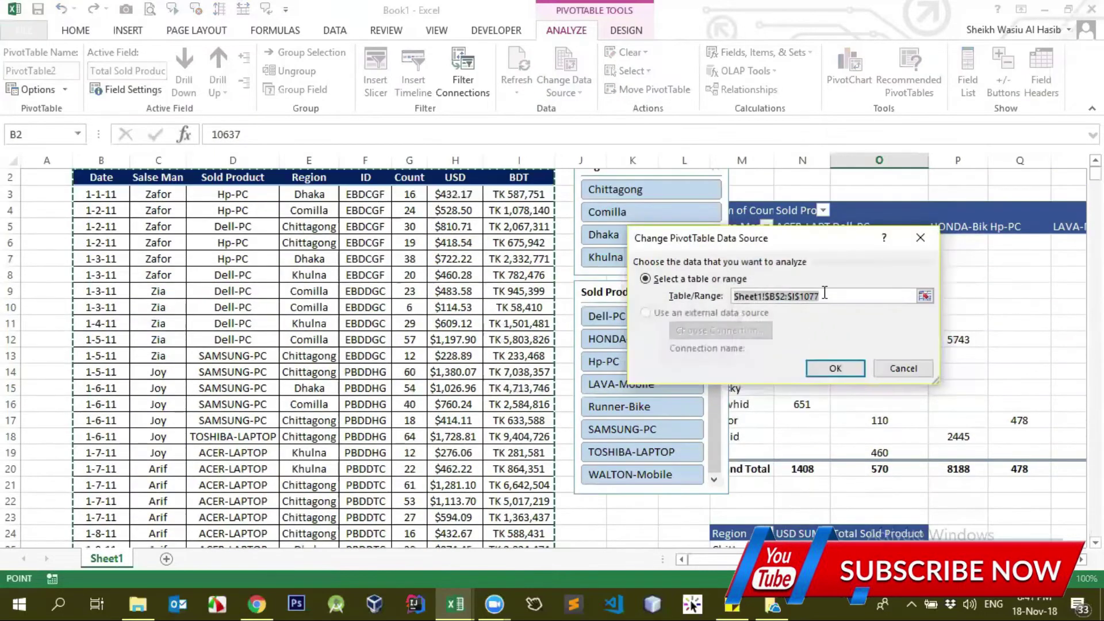
click(824, 293)
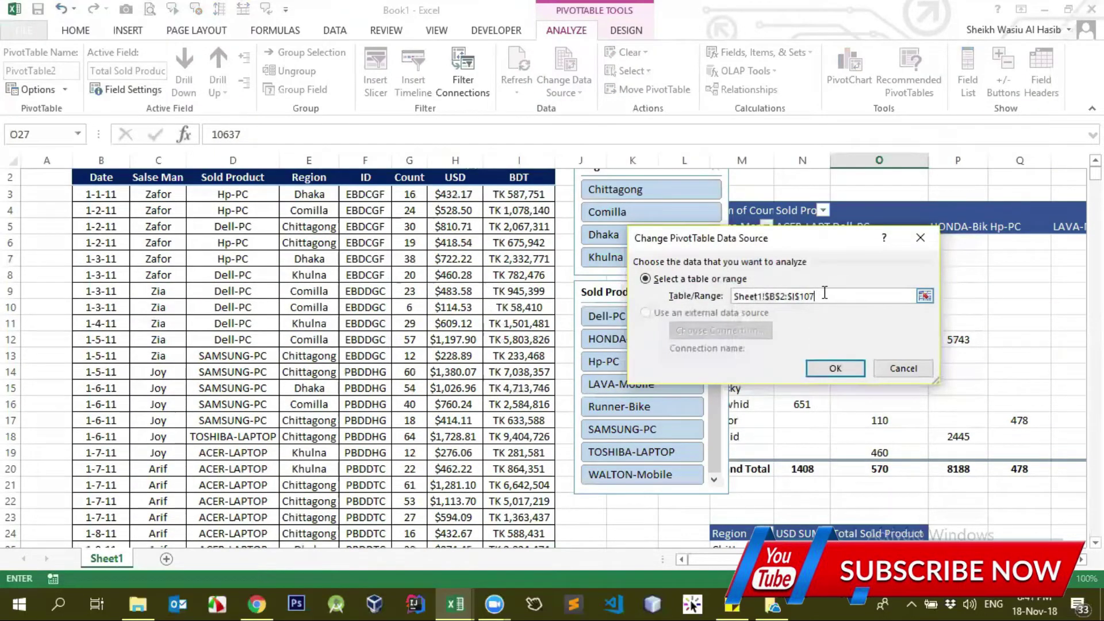
text(5)
key(Return)
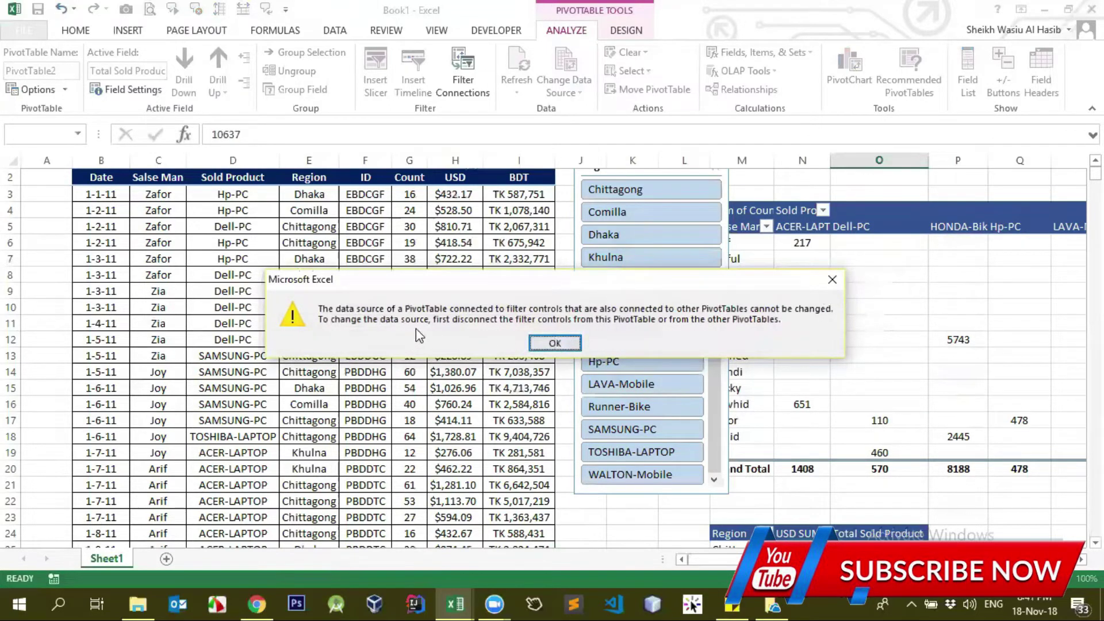
click(539, 344)
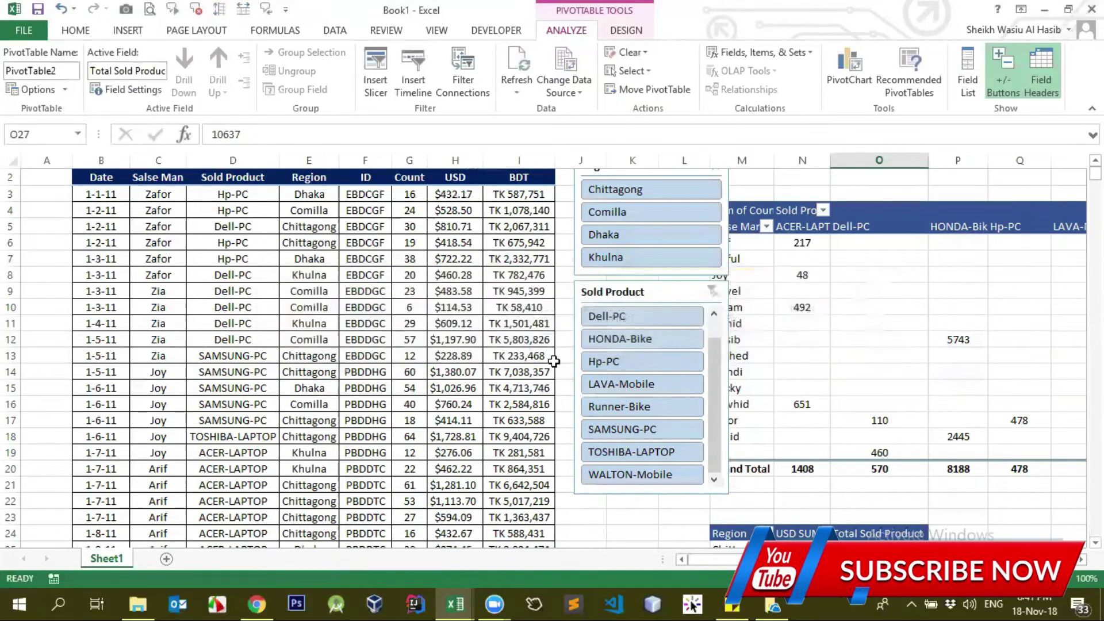
Step: Inspect the Sold Product and Region filter lists of the pivots without changing anything
scroll(540, 345, down, 4)
scroll(539, 346, up, 1)
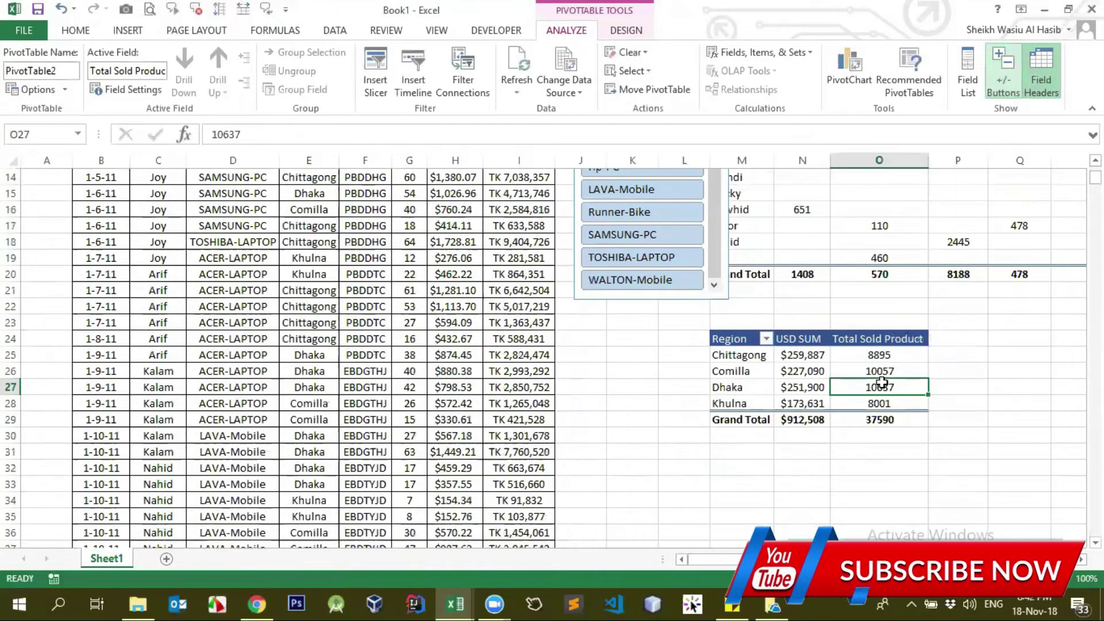
click(805, 365)
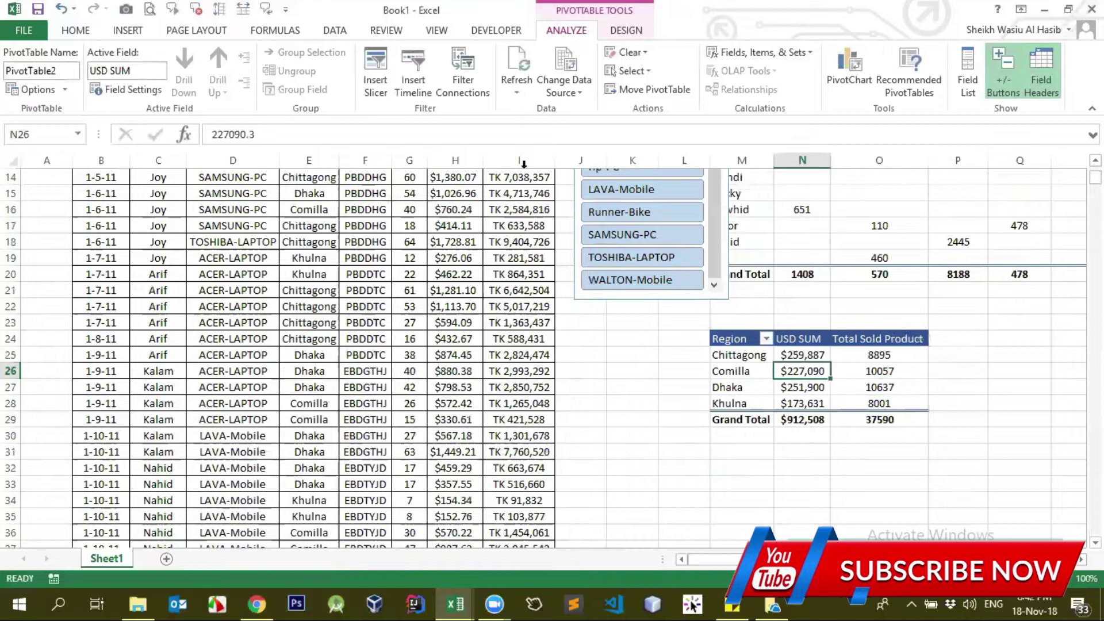
click(563, 89)
scroll(510, 235, up, 5)
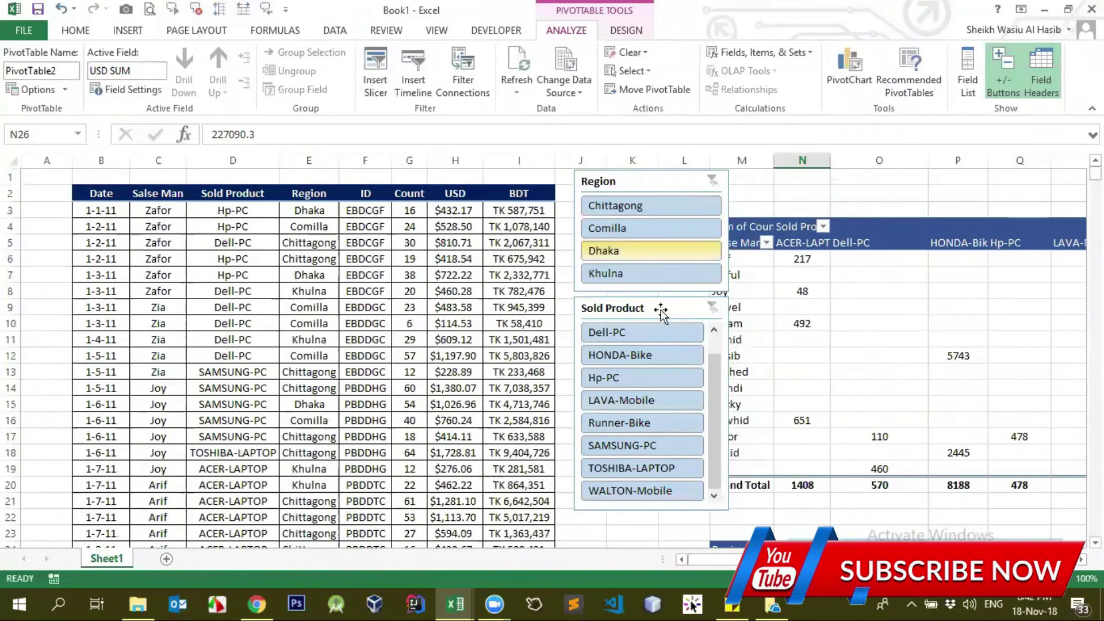
click(823, 226)
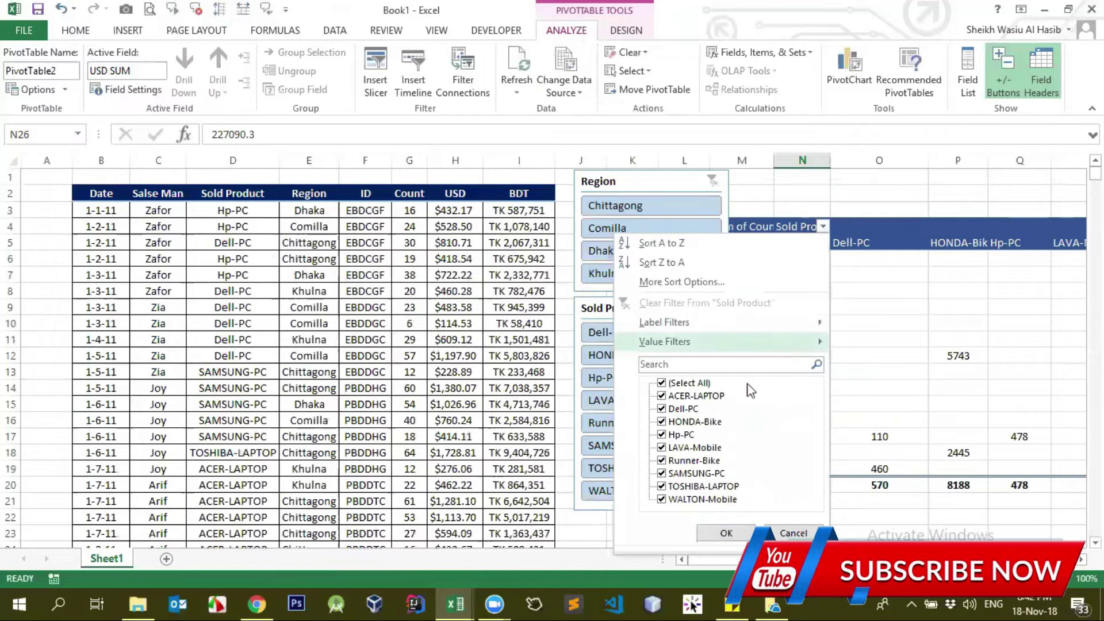
key(Escape)
scroll(845, 393, down, 3)
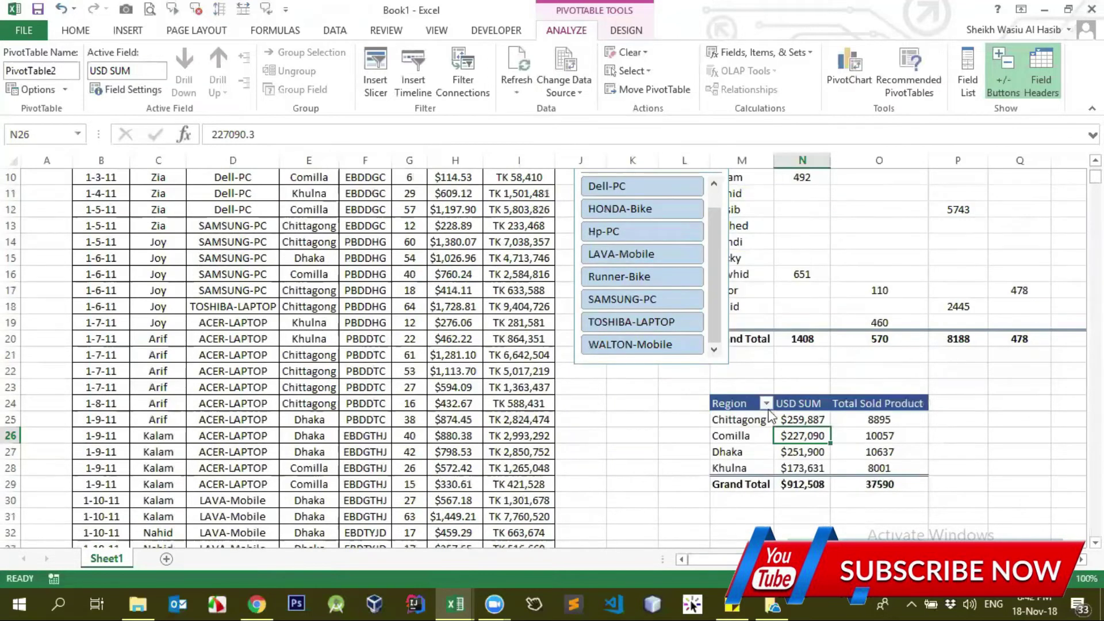
click(766, 404)
click(785, 255)
scroll(738, 295, up, 3)
Step: Retry Change Data Source on the Test1 pivot and dismiss the connected-slicers error
click(780, 228)
click(577, 92)
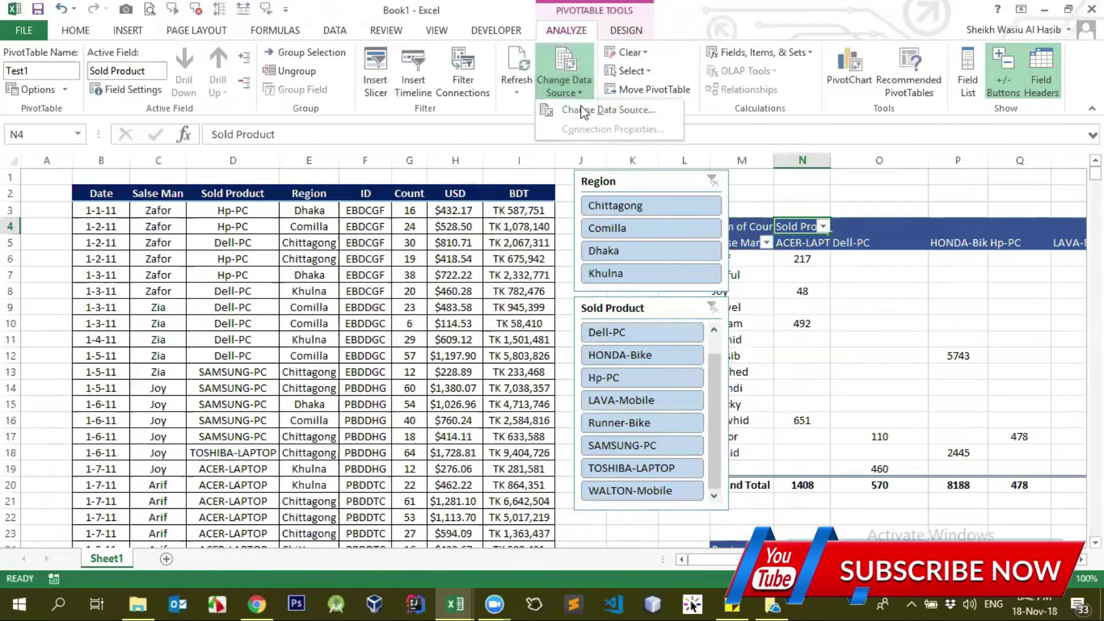
click(584, 110)
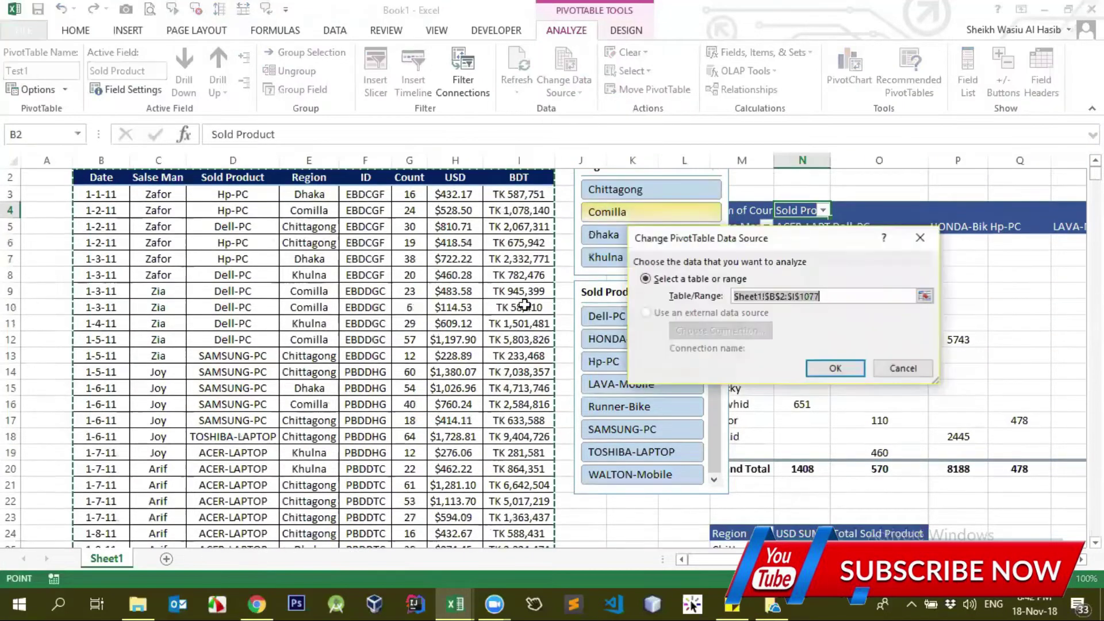
click(799, 297)
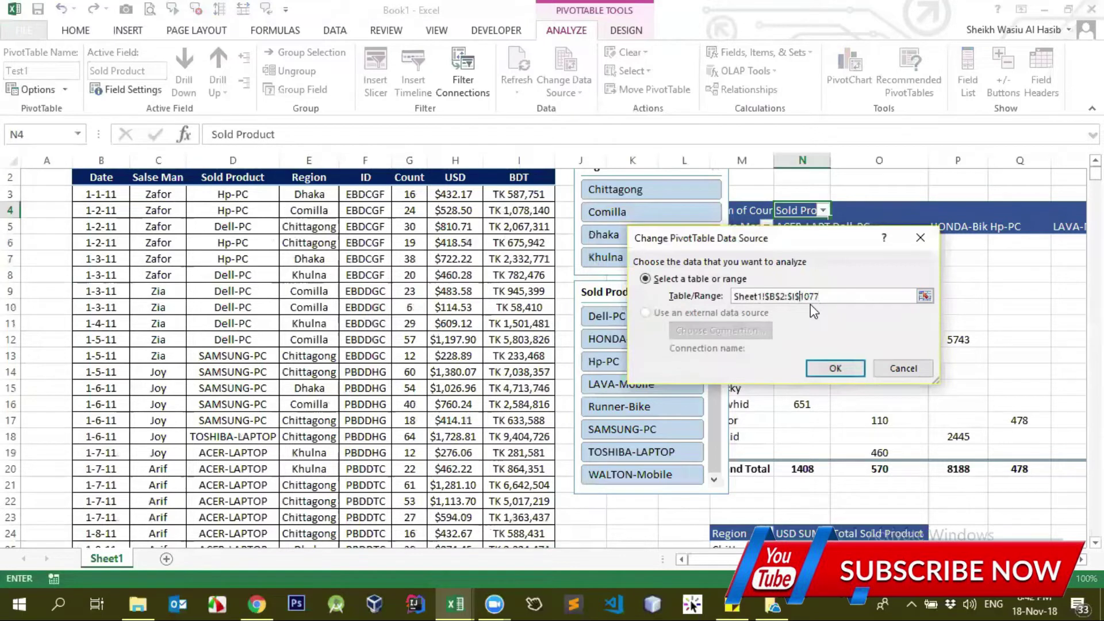
text(2)
key(Return)
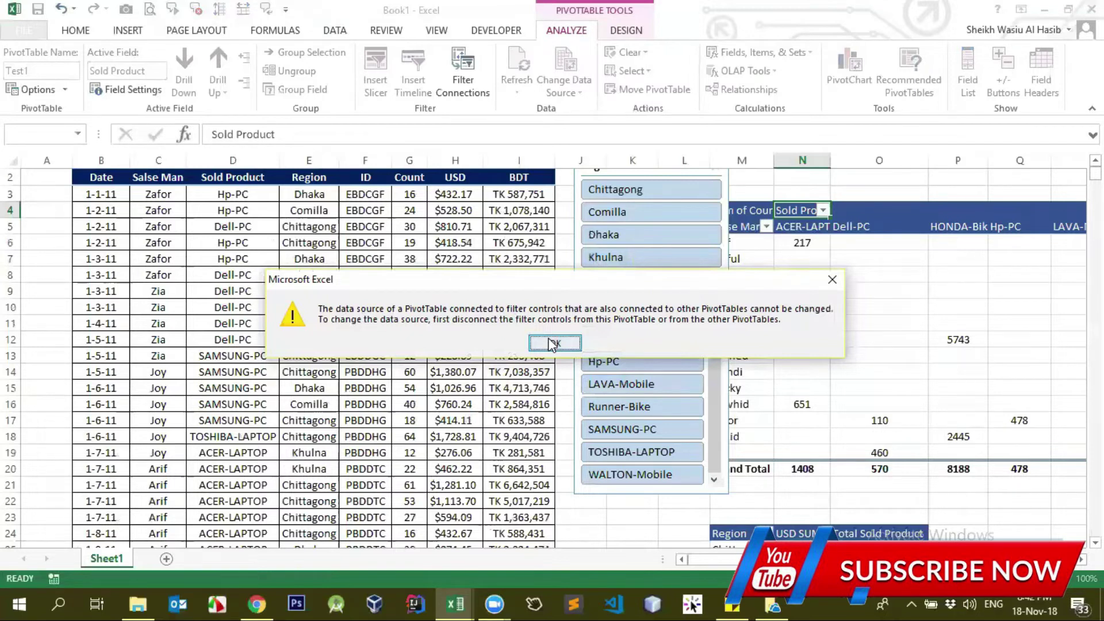
click(552, 343)
Step: Select the Sold Product slicer on the sheet
scroll(805, 419, down, 3)
scroll(759, 386, down, 1)
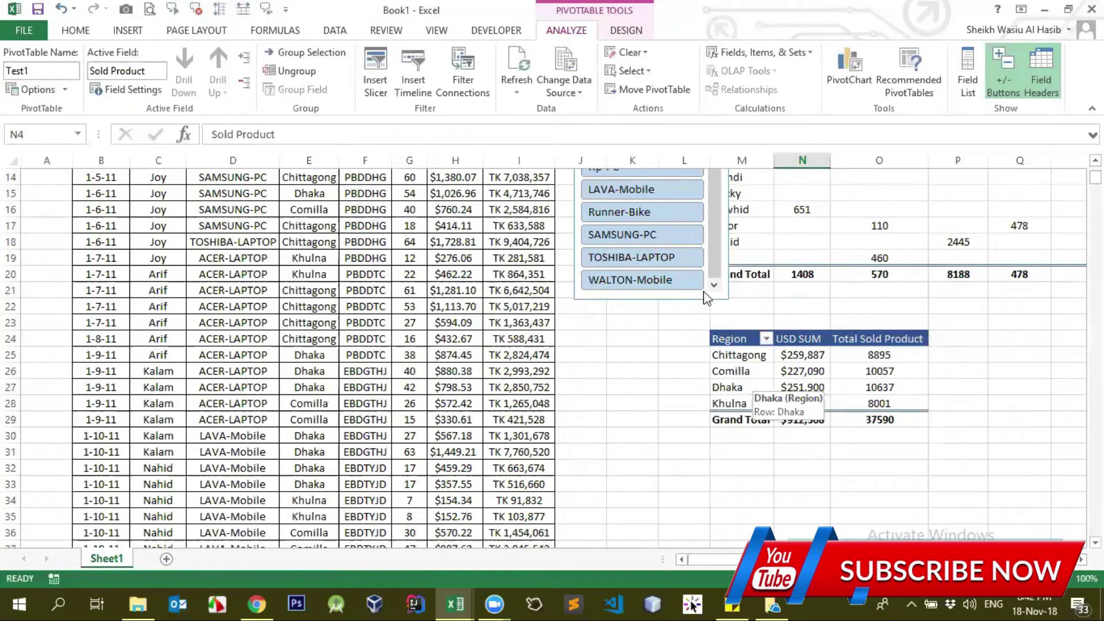
scroll(707, 299, up, 5)
click(682, 309)
Step: Delete the Sold Product and Region slicers and confirm the Test1 source Sheet1!$B$2:$I$1077
key(Delete)
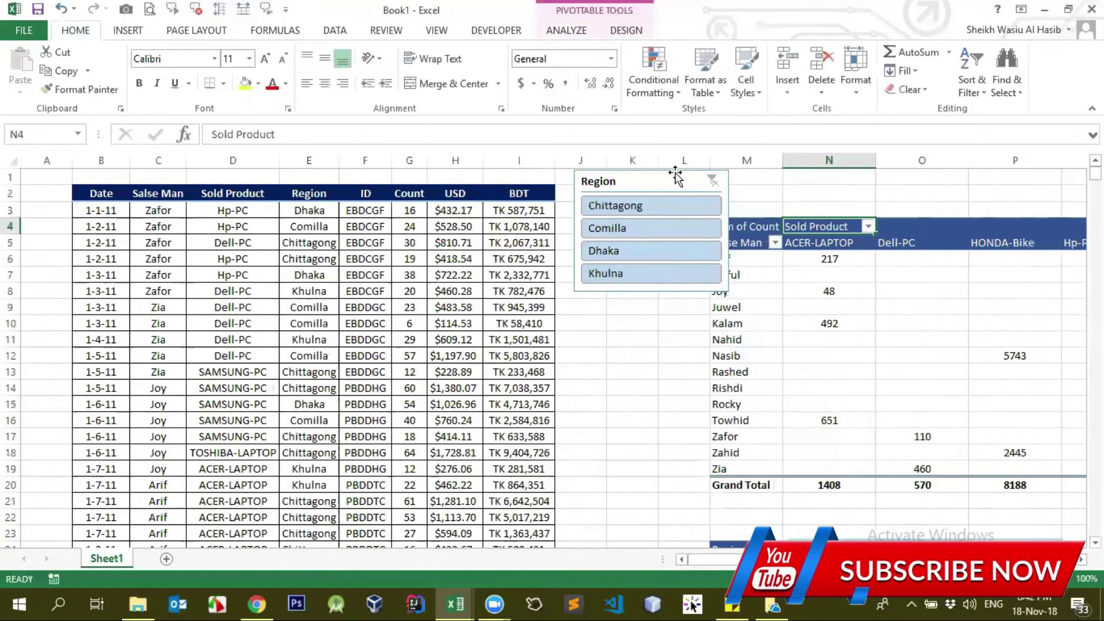
key(Delete)
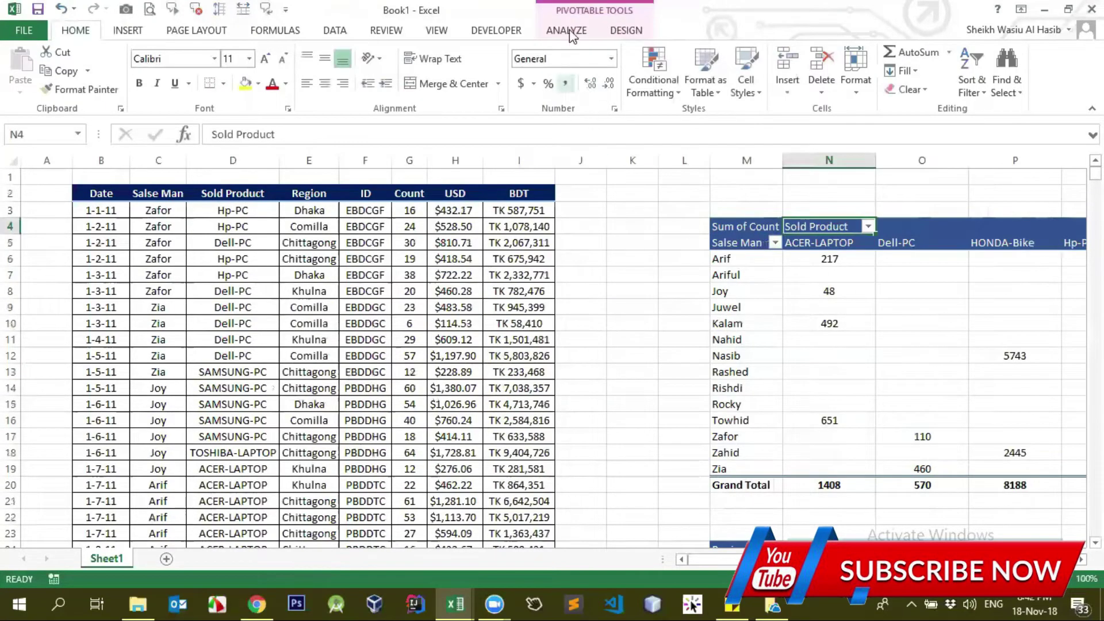
click(566, 30)
click(565, 75)
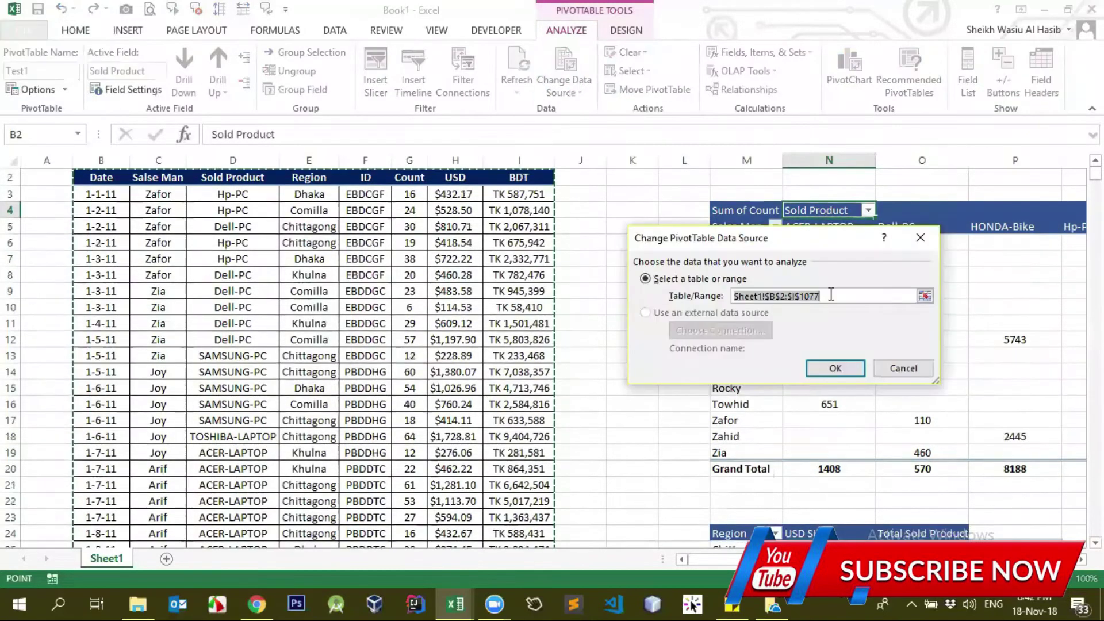
key(Return)
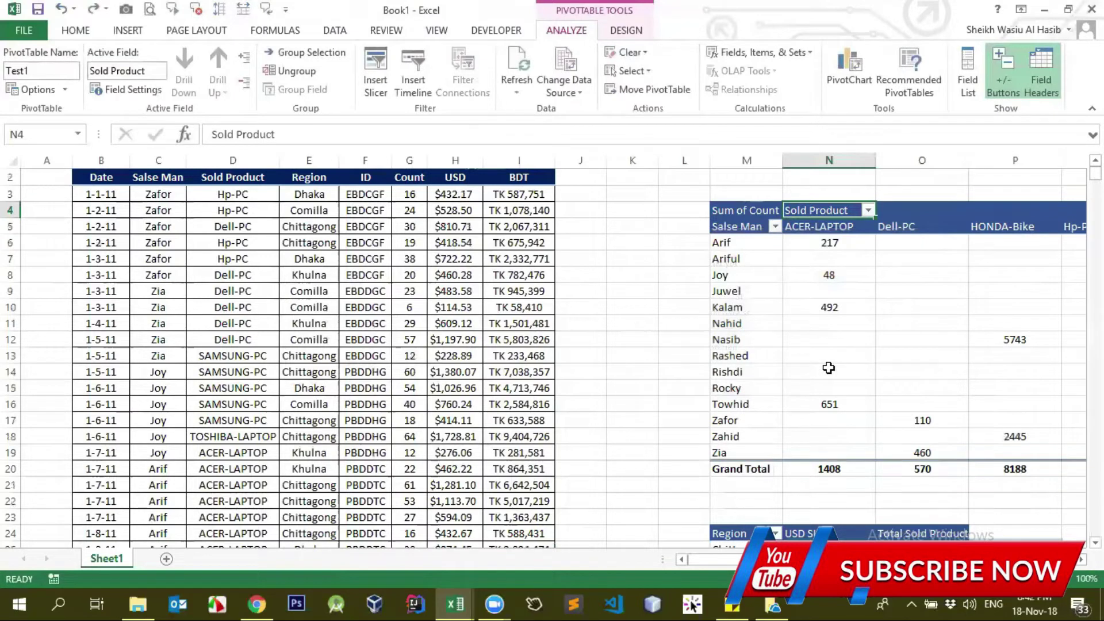
click(808, 305)
Step: Add a Sold Product slicer to the salesman pivot table
click(775, 279)
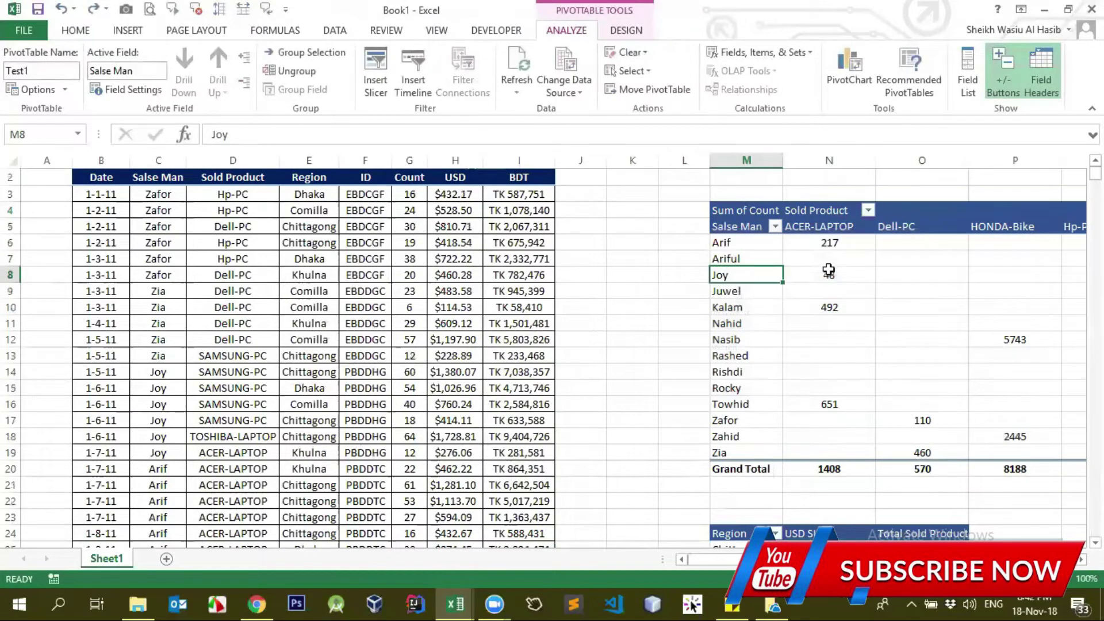
click(828, 272)
click(376, 80)
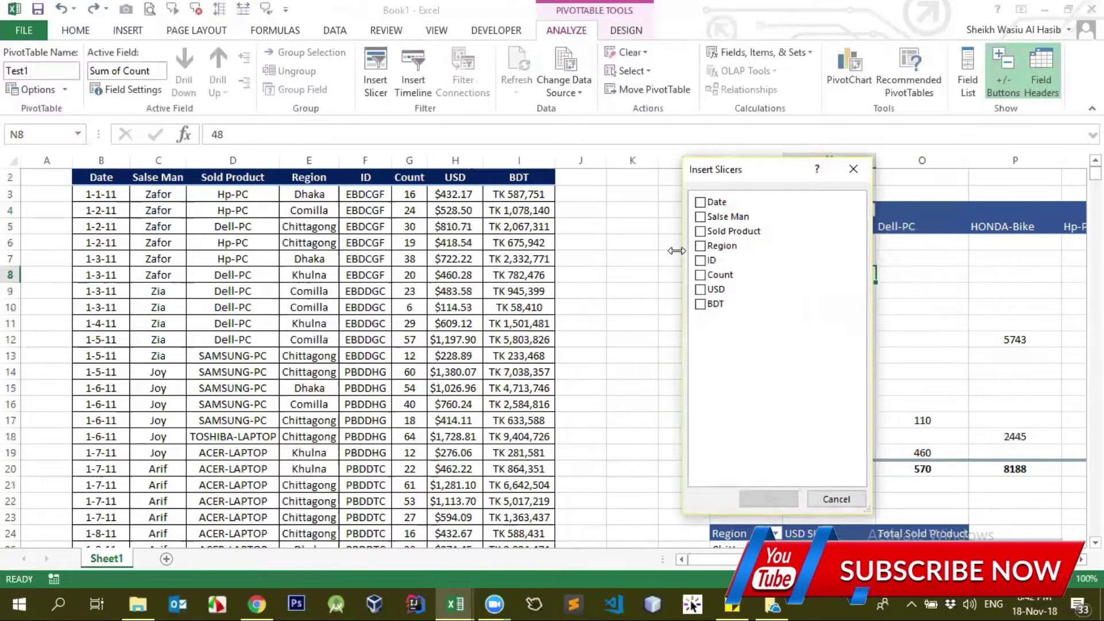
click(700, 231)
click(768, 499)
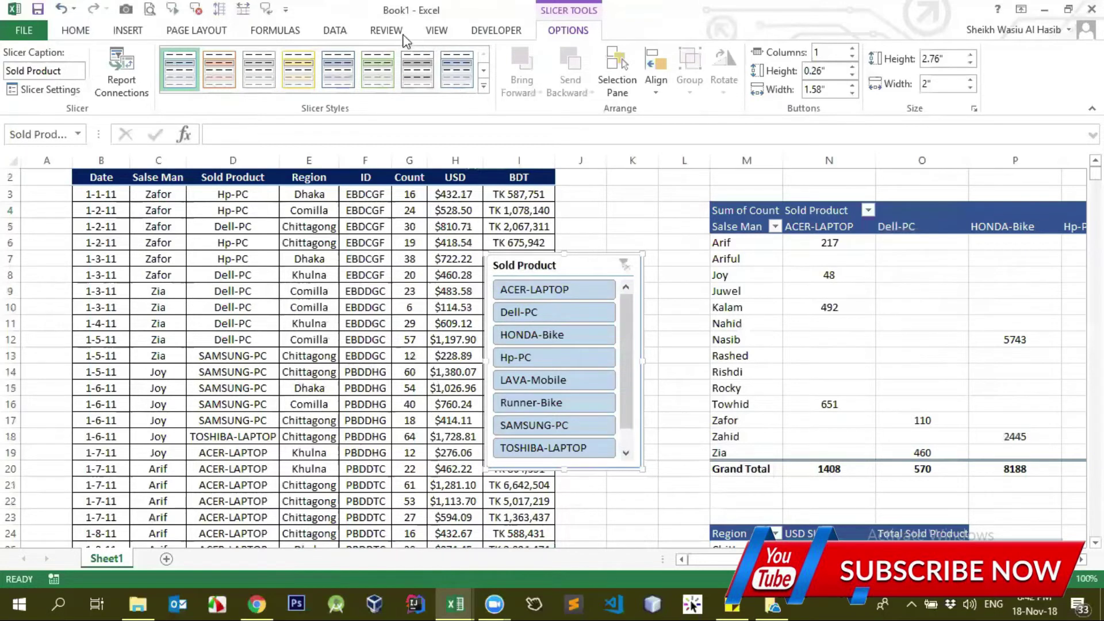
Step: Open the pivot's Change Data Source dialog showing Sheet1!$B$2:$I$1077 for editing
click(767, 290)
click(842, 289)
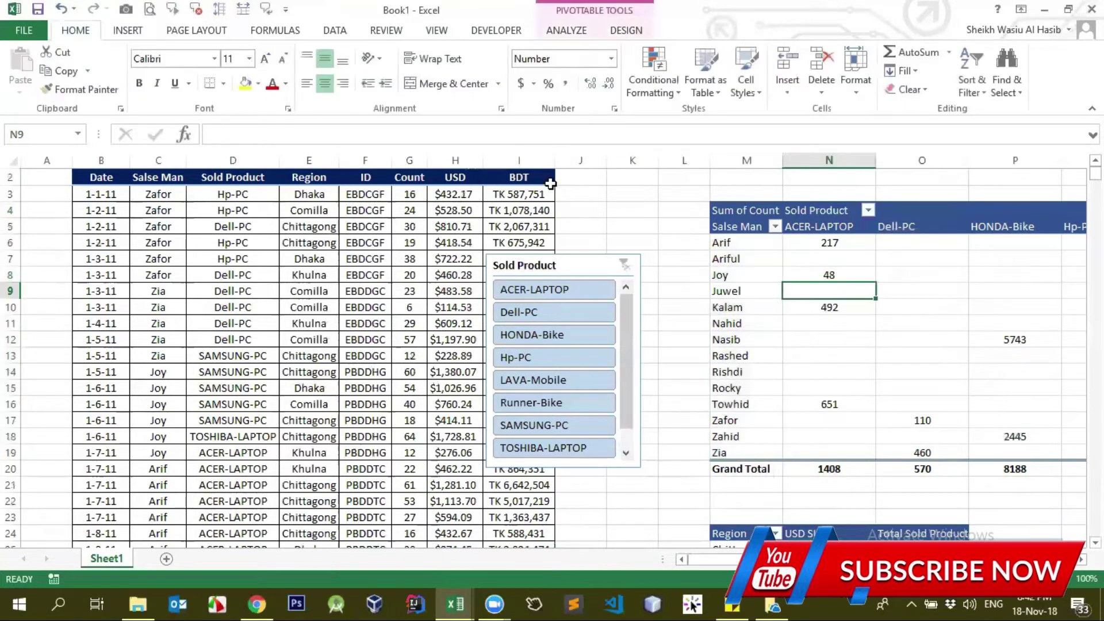
click(566, 30)
click(564, 92)
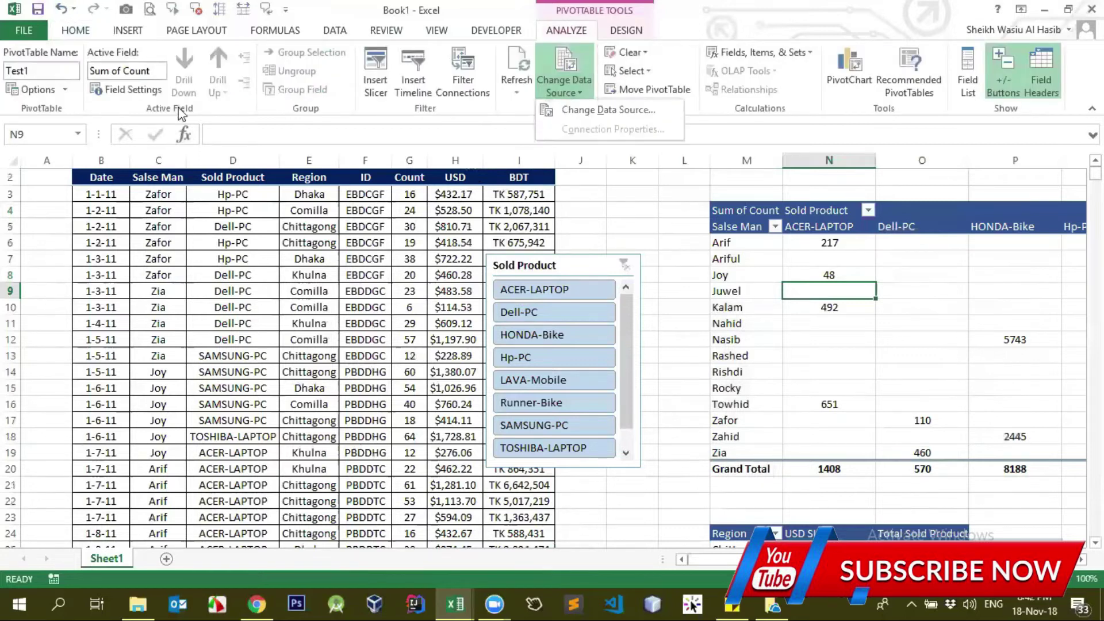
click(593, 110)
click(821, 296)
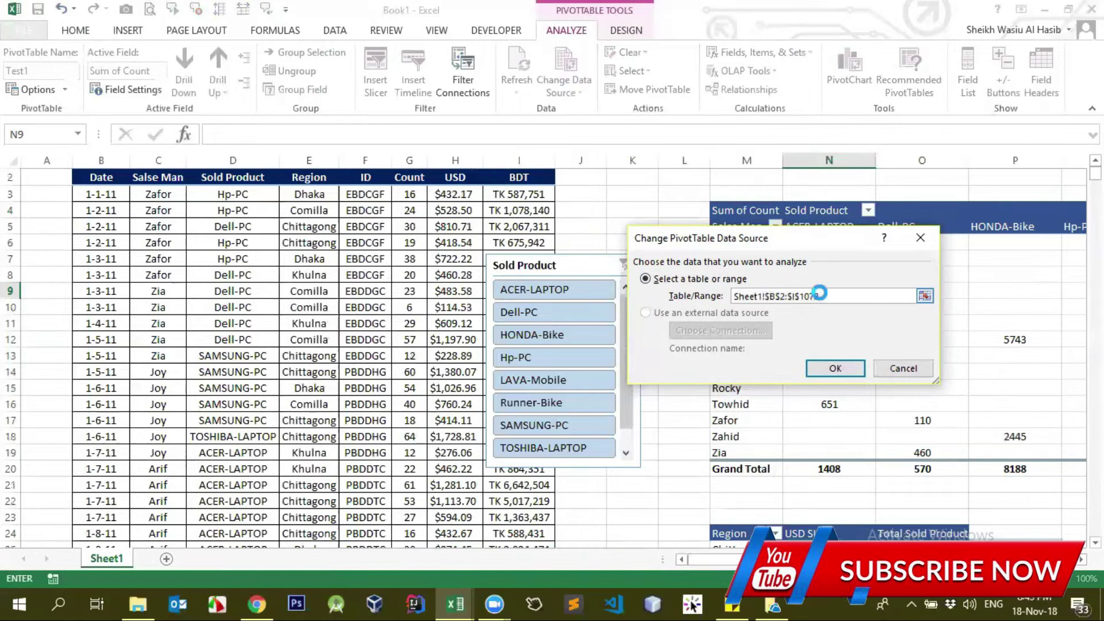
Step: Apply the B2:I1078 source range and jump to the data's last row, 1077
key(Return)
scroll(392, 309, down, 3)
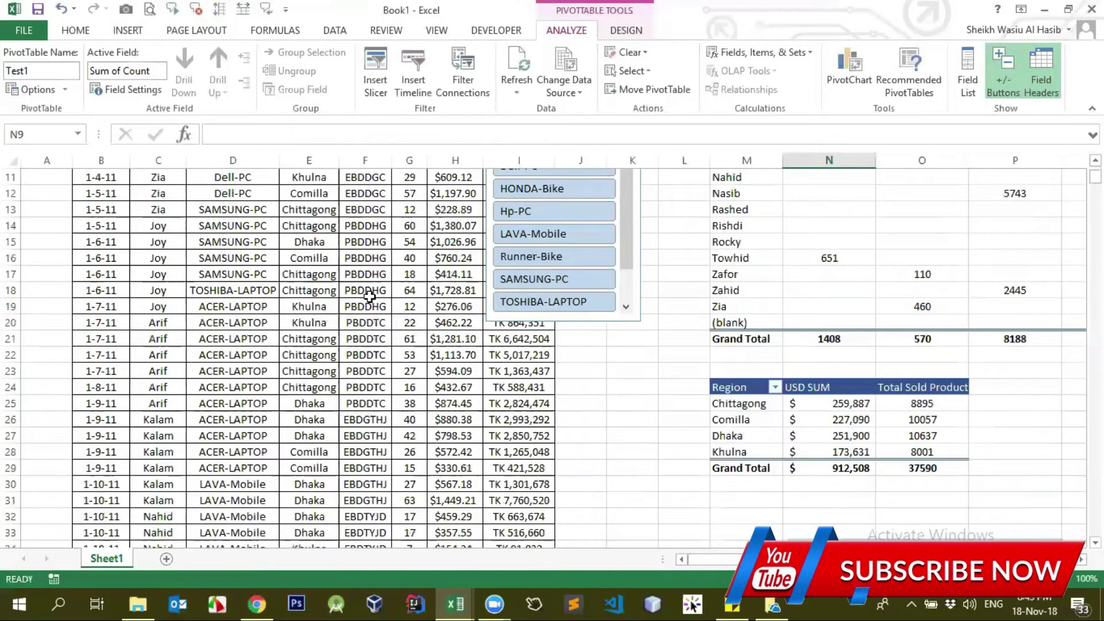
click(371, 294)
key(ctrl+Down)
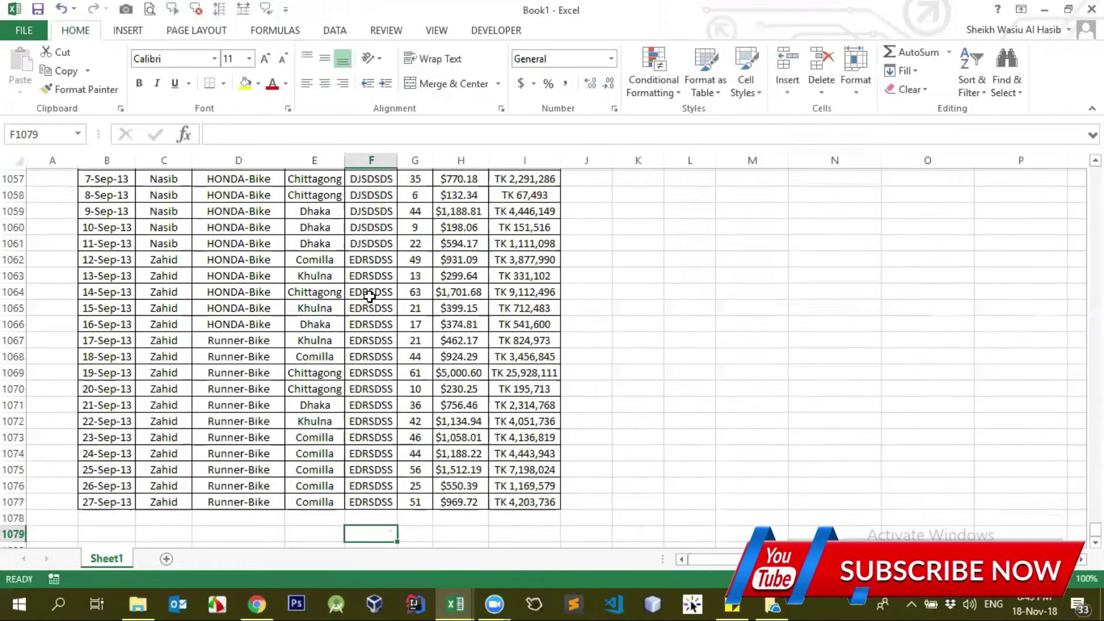
Step: Return to the salesman pivot, which now lists a (blank) row after Zia
scroll(577, 339, up, 11)
scroll(665, 310, up, 5)
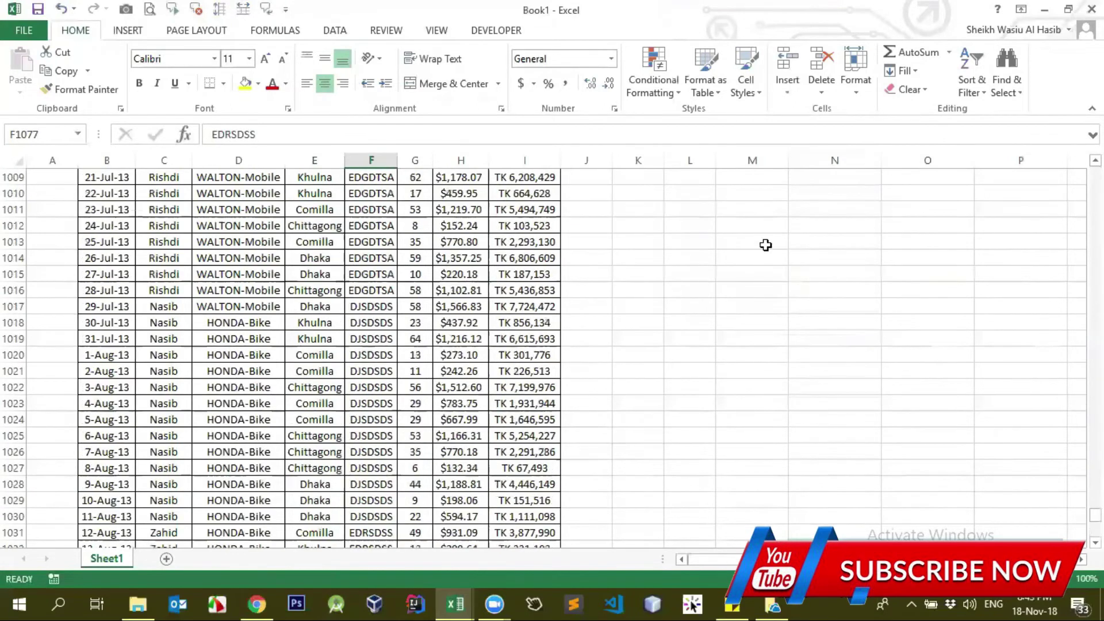
scroll(766, 244, up, 15)
scroll(853, 226, up, 3)
click(838, 240)
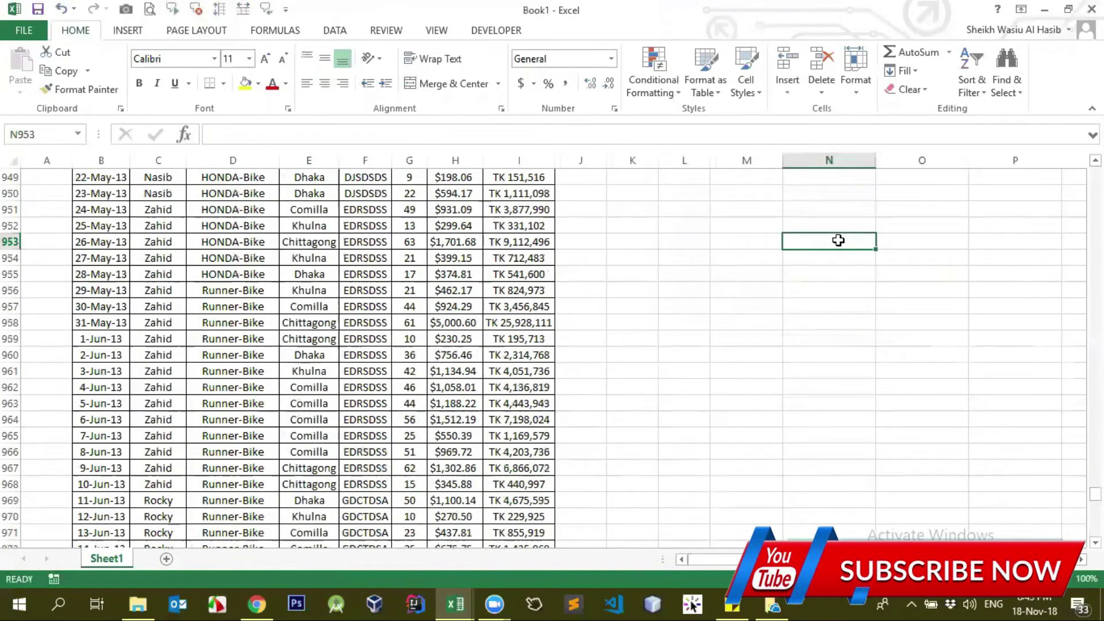
key(ctrl+Up)
key(ctrl+Up)
key(ctrl+Up)
key(ctrl+Up)
key(ctrl+Up)
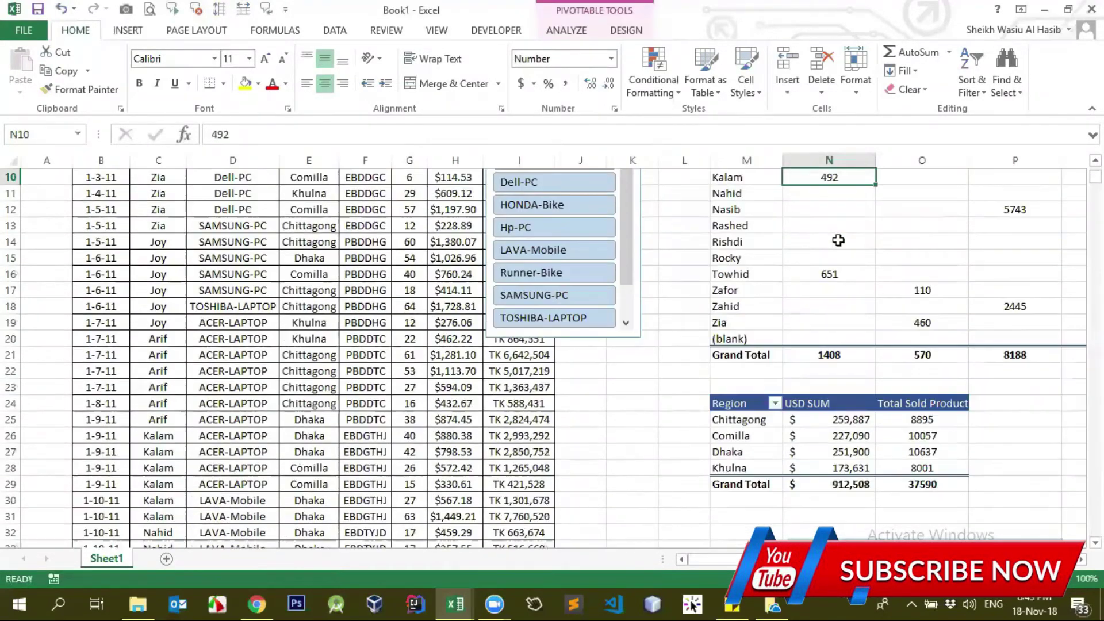
click(765, 287)
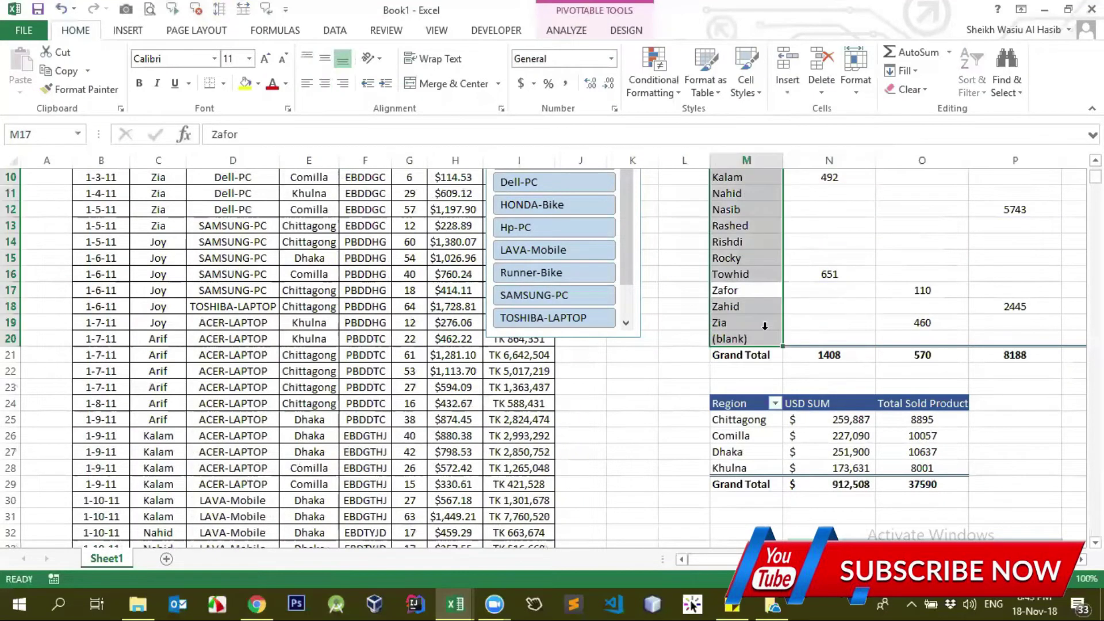
scroll(766, 161, up, 3)
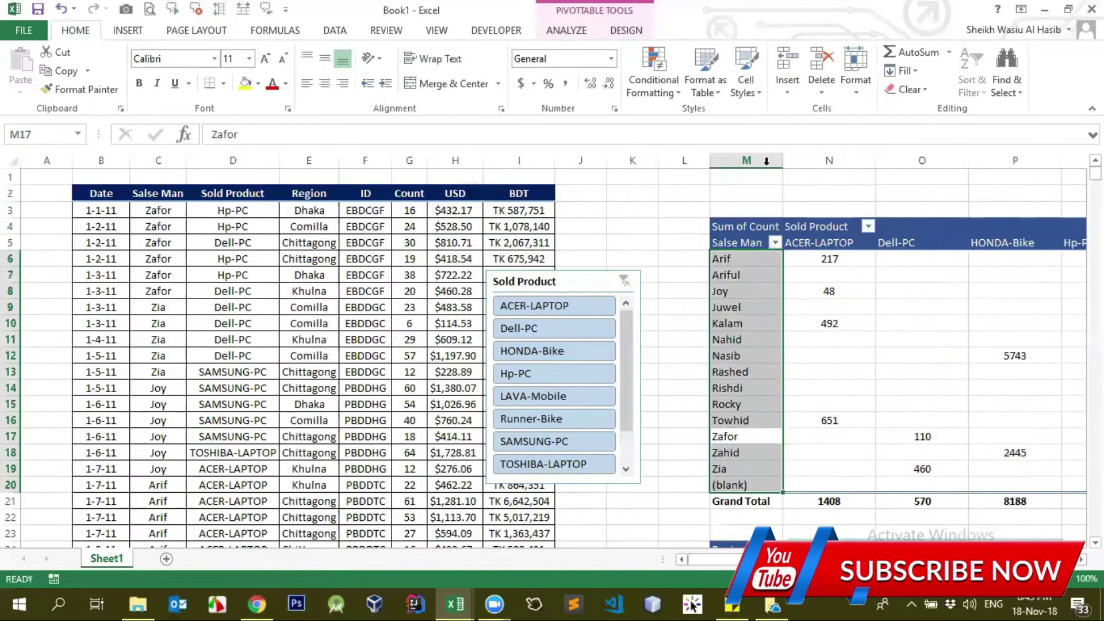
Step: Reopen the pivot's data source range and scroll the collapsed dialog to the data's end
click(566, 29)
click(565, 92)
click(580, 112)
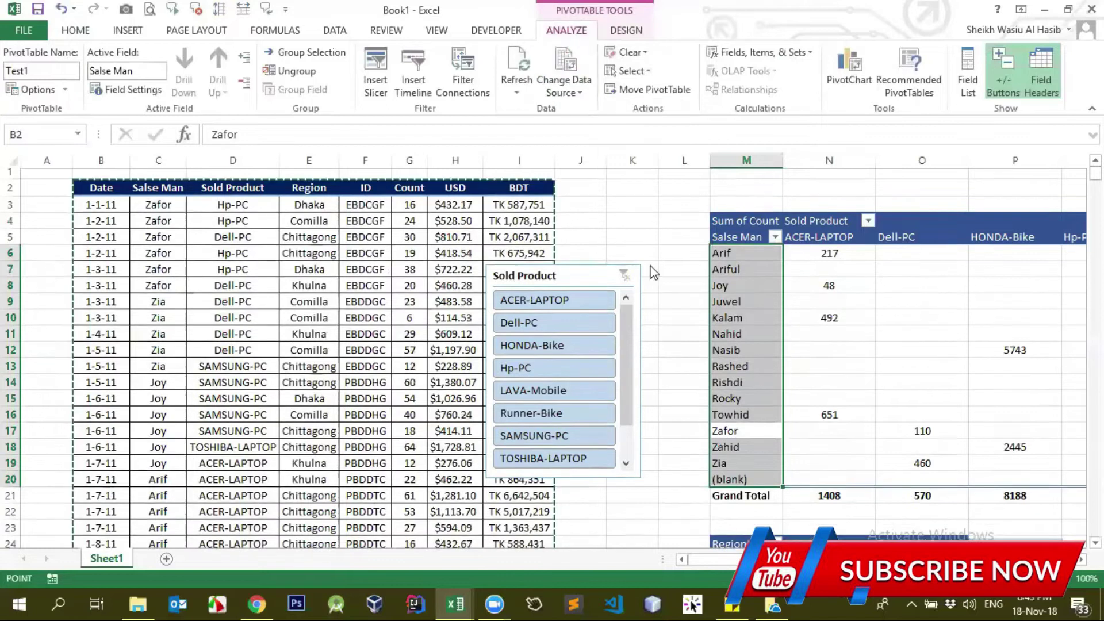
click(814, 297)
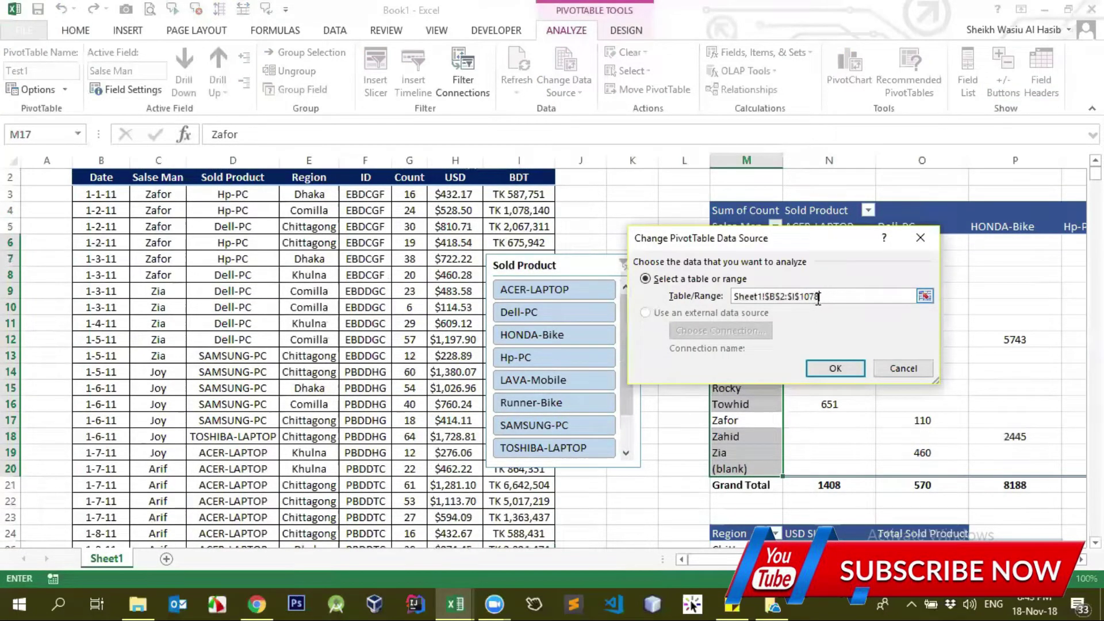
drag(1095, 173, 1095, 311)
click(924, 296)
scroll(464, 339, down, 6)
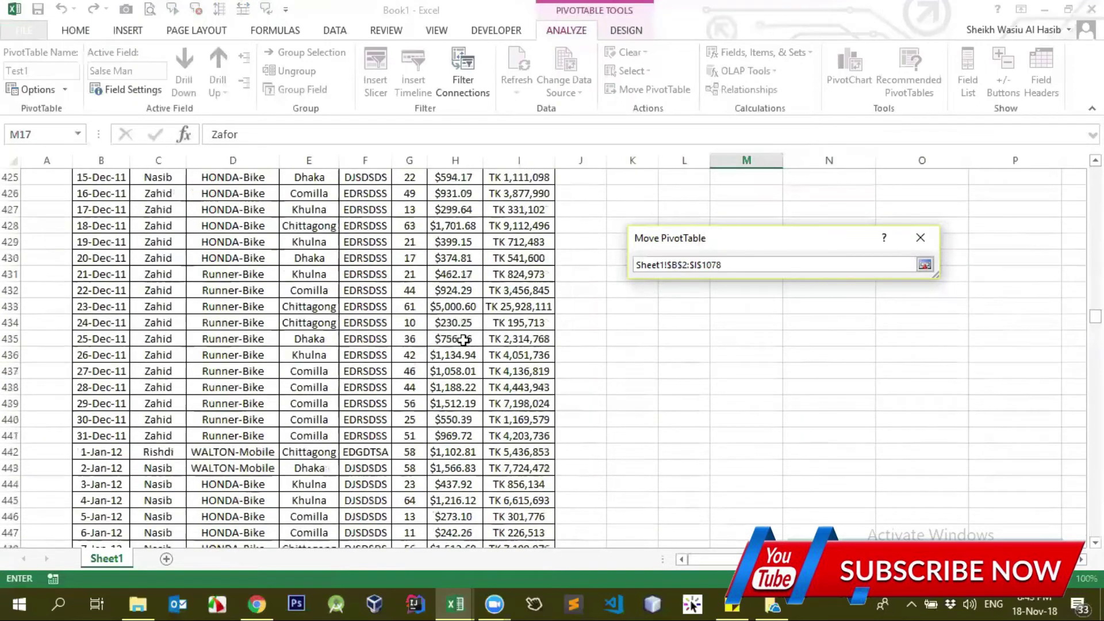
scroll(464, 339, down, 7)
scroll(463, 342, down, 14)
scroll(465, 345, down, 13)
scroll(488, 379, down, 8)
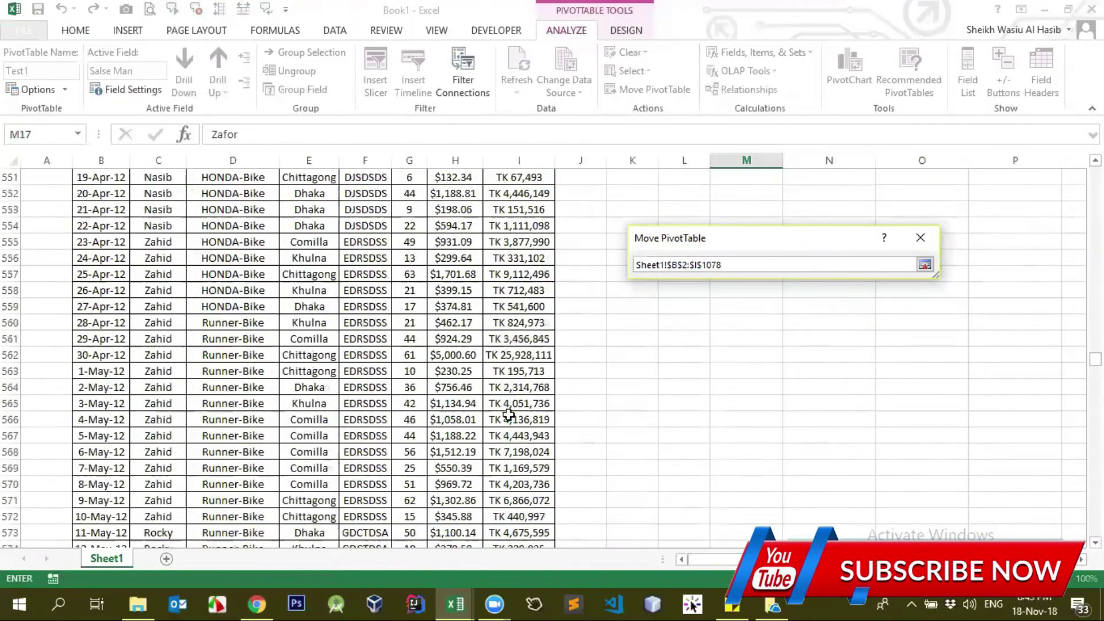
scroll(508, 414, down, 18)
scroll(424, 455, down, 12)
scroll(424, 454, down, 7)
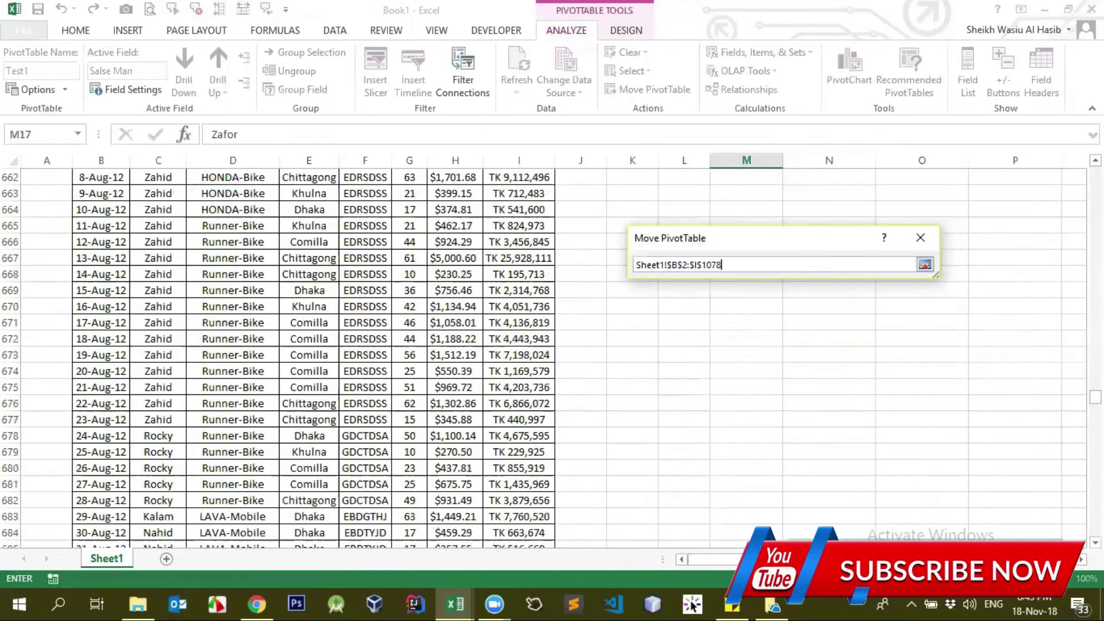
scroll(423, 454, down, 20)
scroll(424, 455, down, 20)
scroll(424, 454, down, 20)
scroll(349, 452, down, 1)
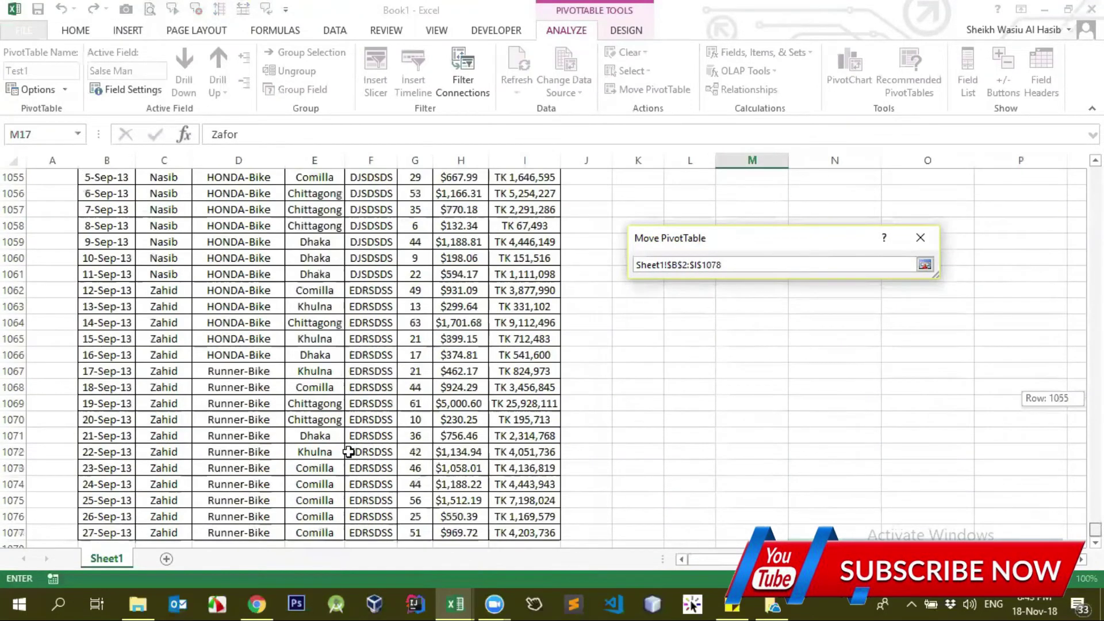
scroll(246, 425, down, 4)
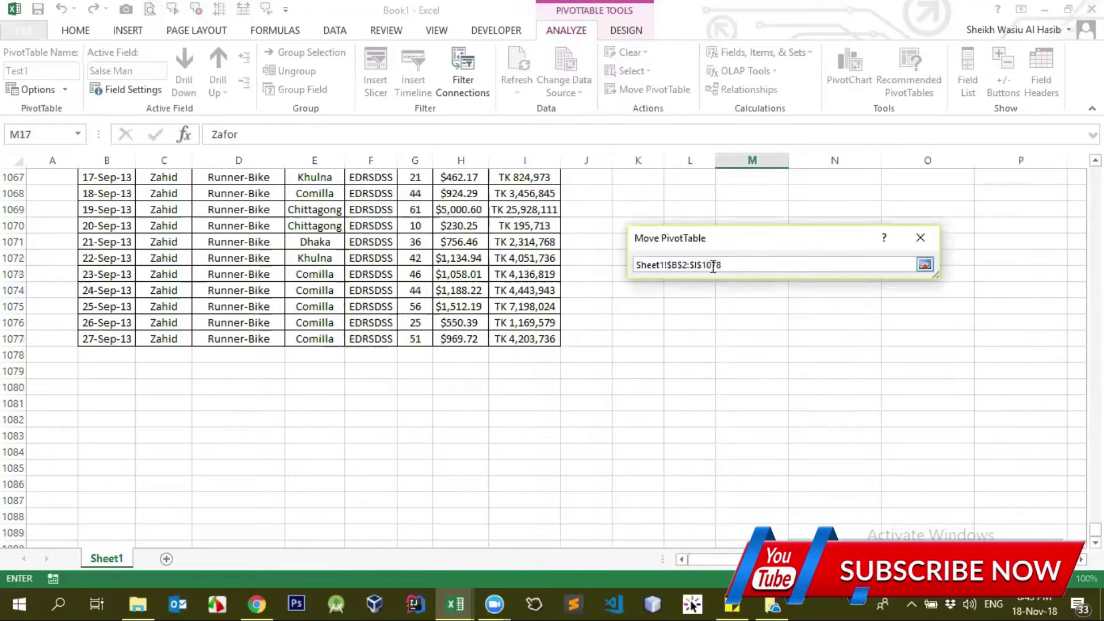
Step: Change the source range end row to 5078, making it $B$2:$I$5078, and confirm
click(706, 265)
key(BackSpace)
text(5)
key(Return)
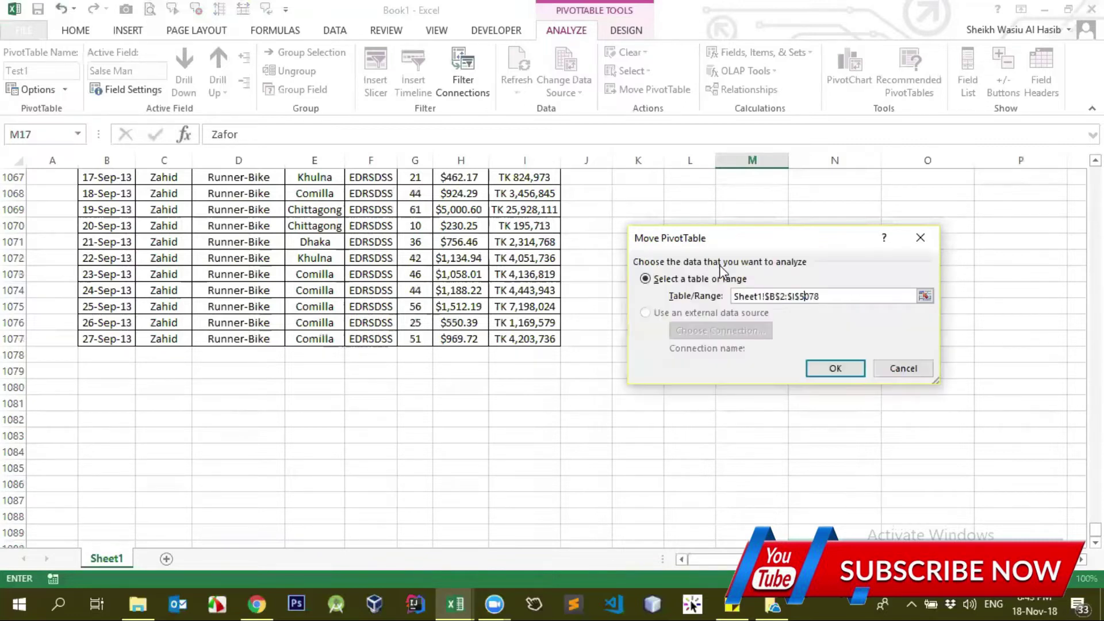
click(829, 371)
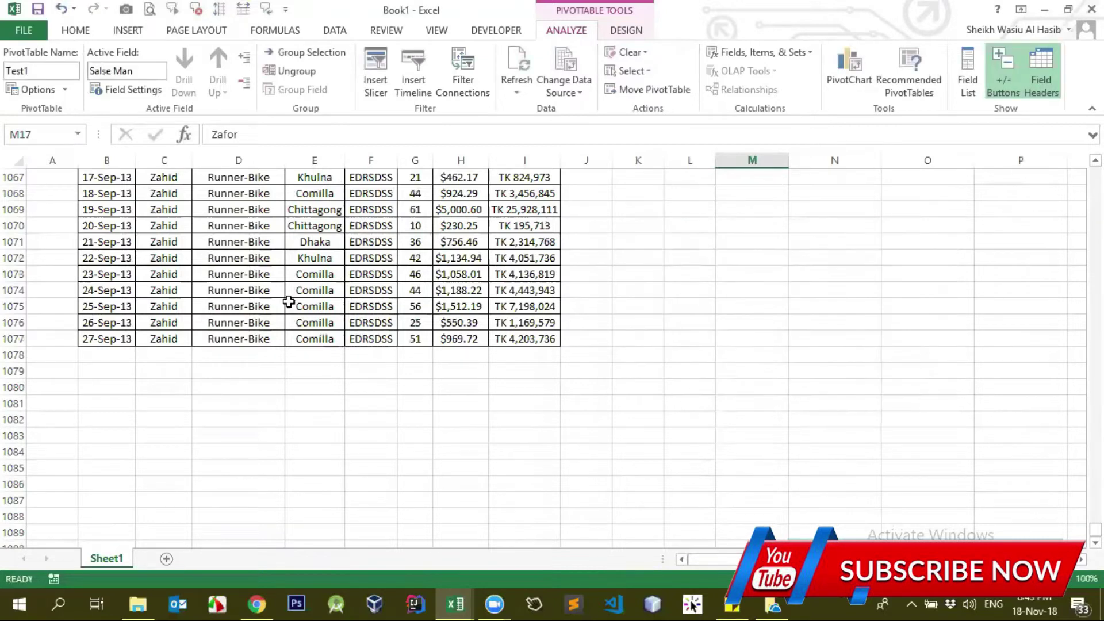
click(94, 310)
key(Down)
key(Down)
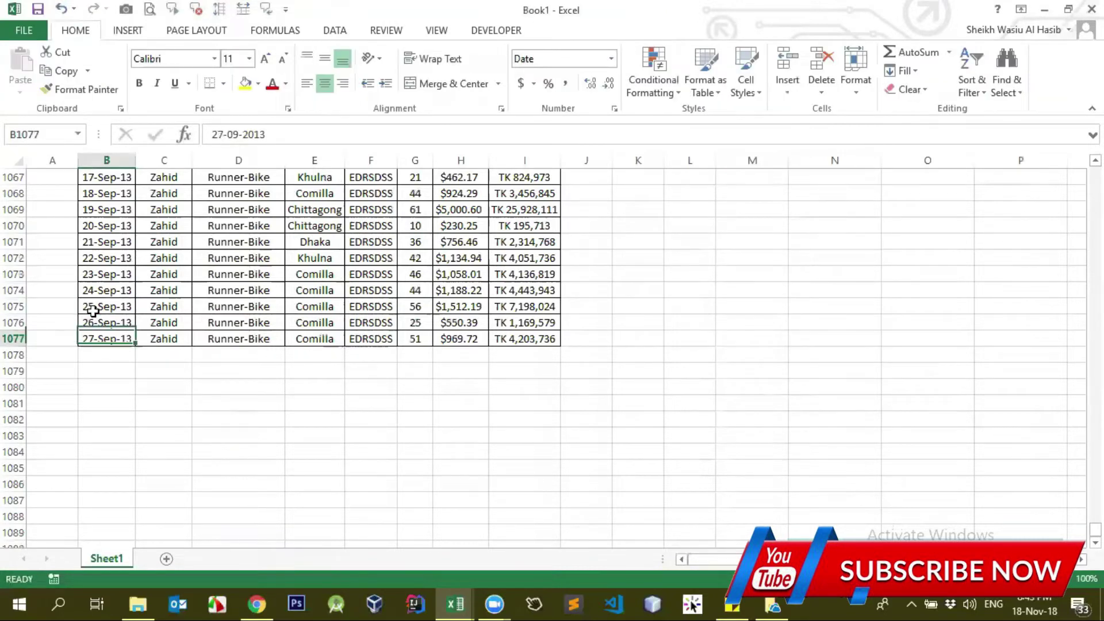
key(Down)
key(shift+Down)
key(shift+Down)
key(shift+Down)
key(shift+Down)
key(shift+Down)
key(shift+Down)
key(shift+Down)
key(shift+Down)
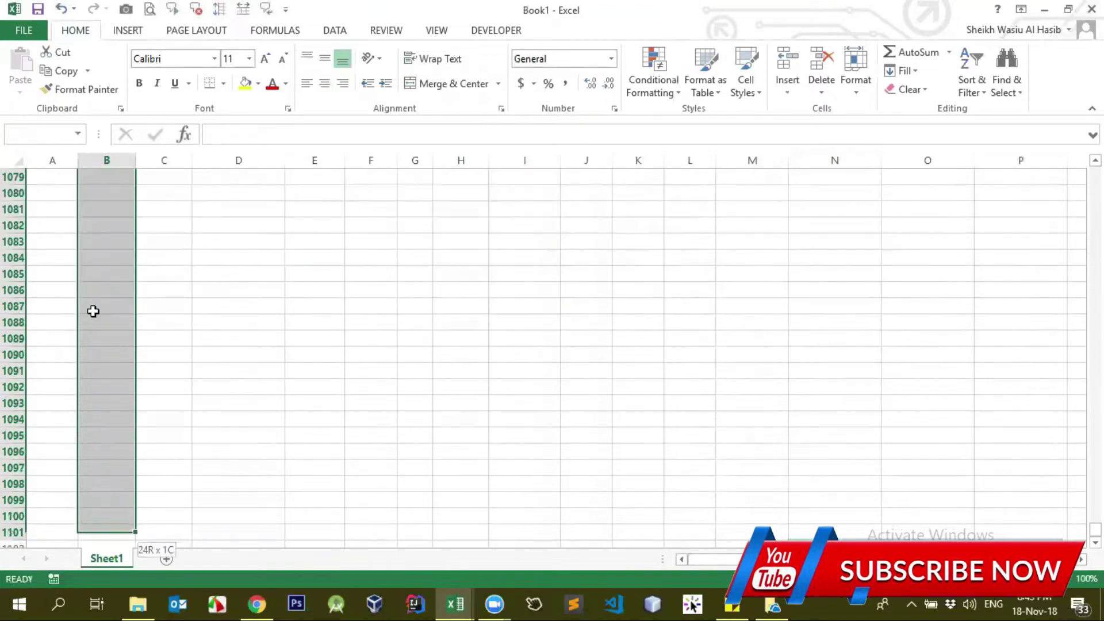
key(shift+Down)
key(shift+Right)
key(shift+Right)
key(shift+Right)
key(shift+Right)
key(shift+Right)
key(shift+Right)
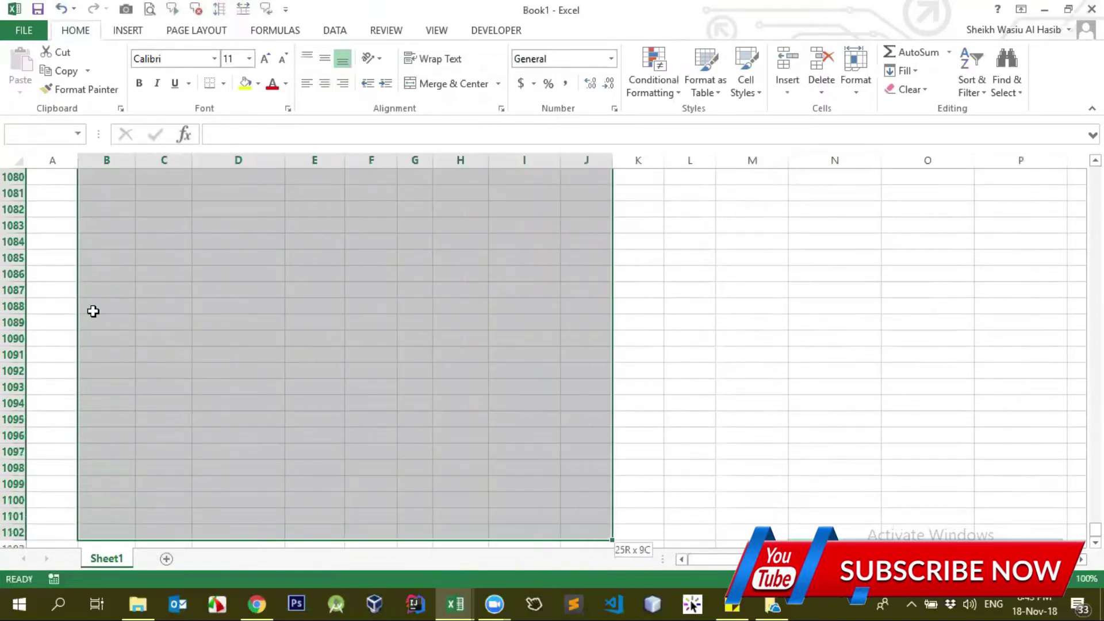
key(ctrl+shift+Up)
key(shift+Left)
key(shift+Down)
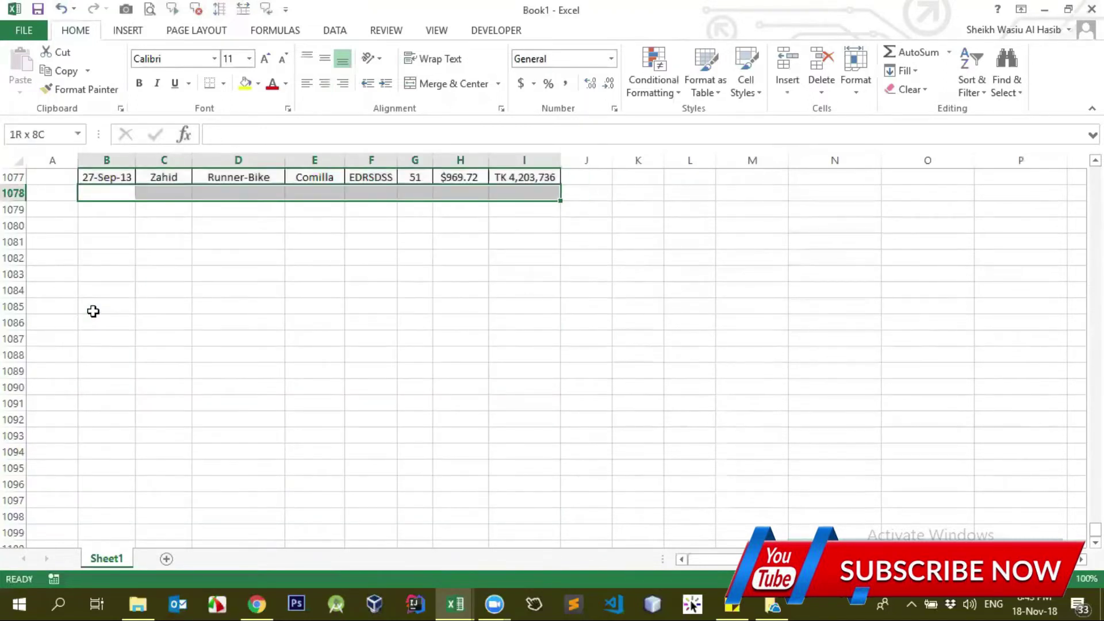
key(shift+Down)
key(shift+Down)
key(shift+Down)
key(shift+Down)
key(Up)
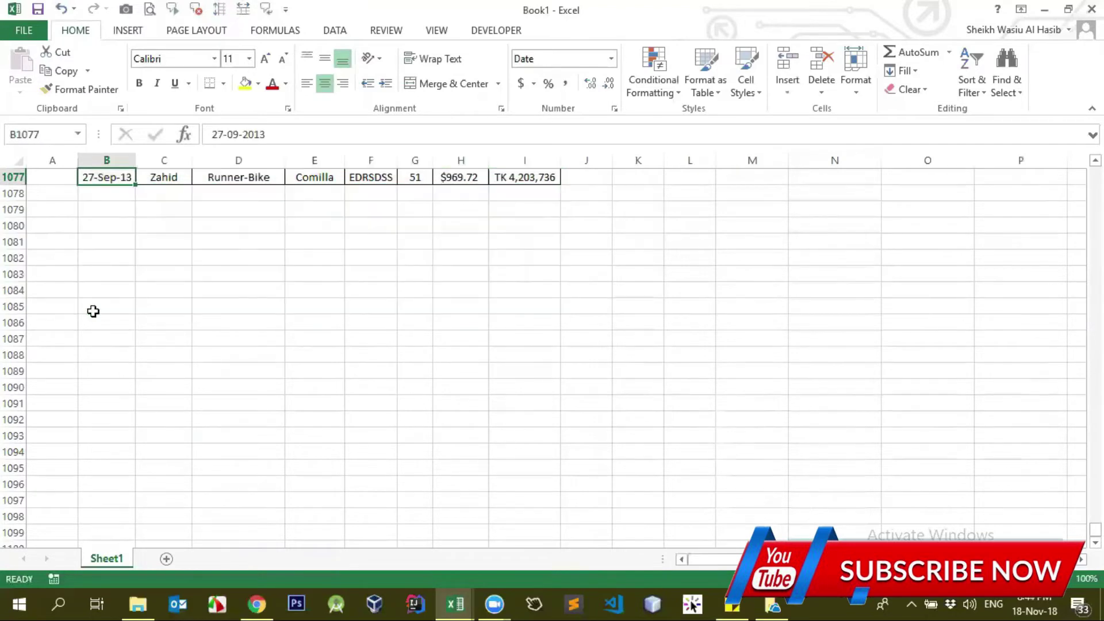
key(ctrl+Up)
key(ctrl+Up)
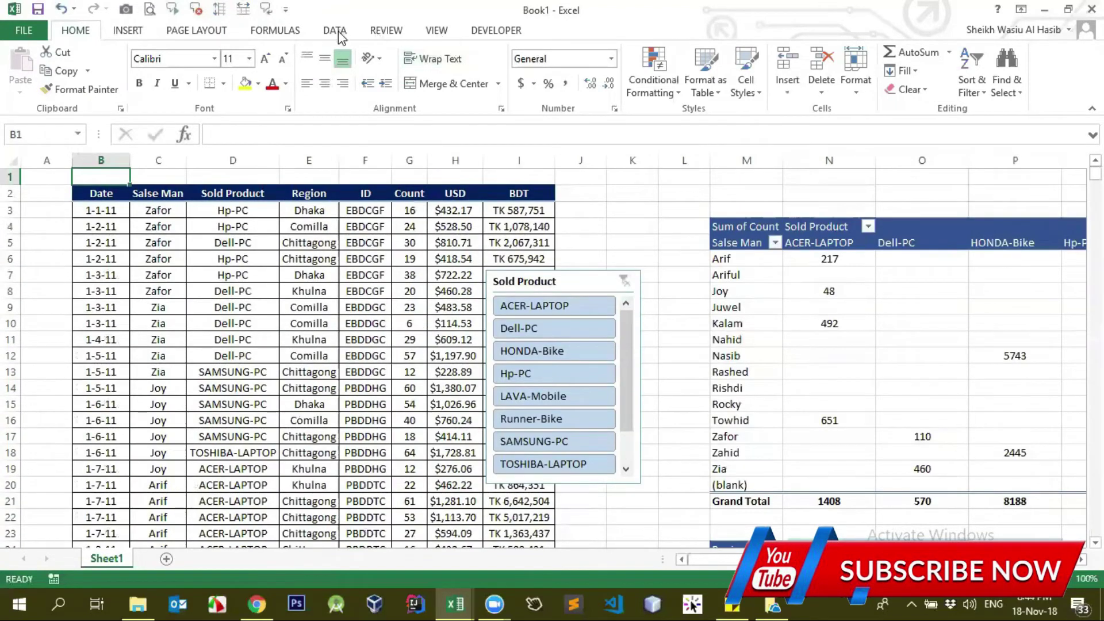
click(335, 30)
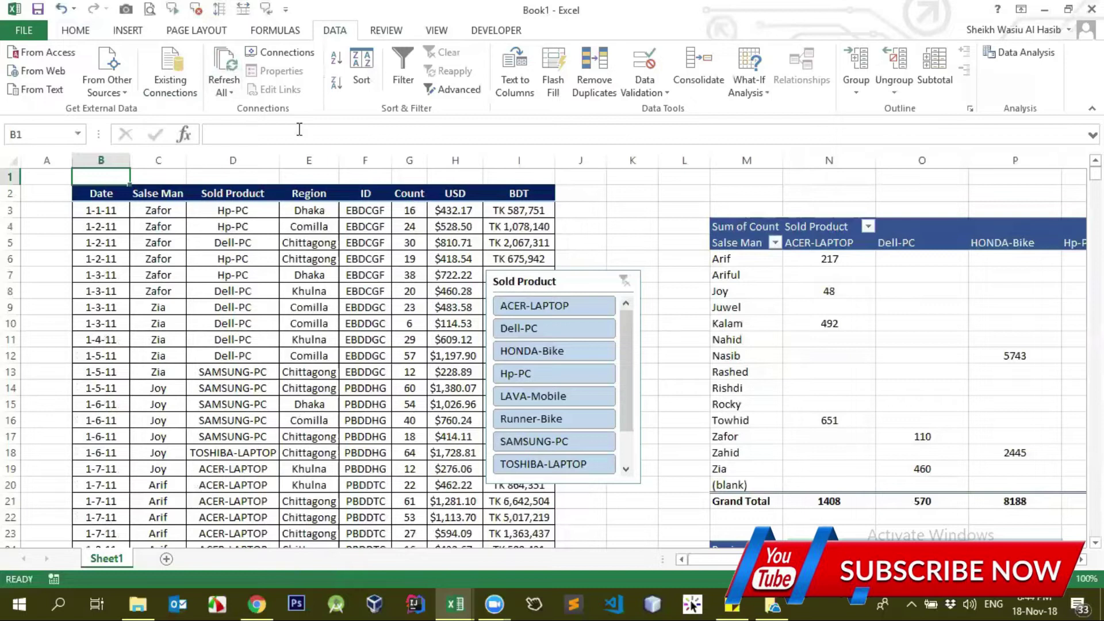
click(227, 92)
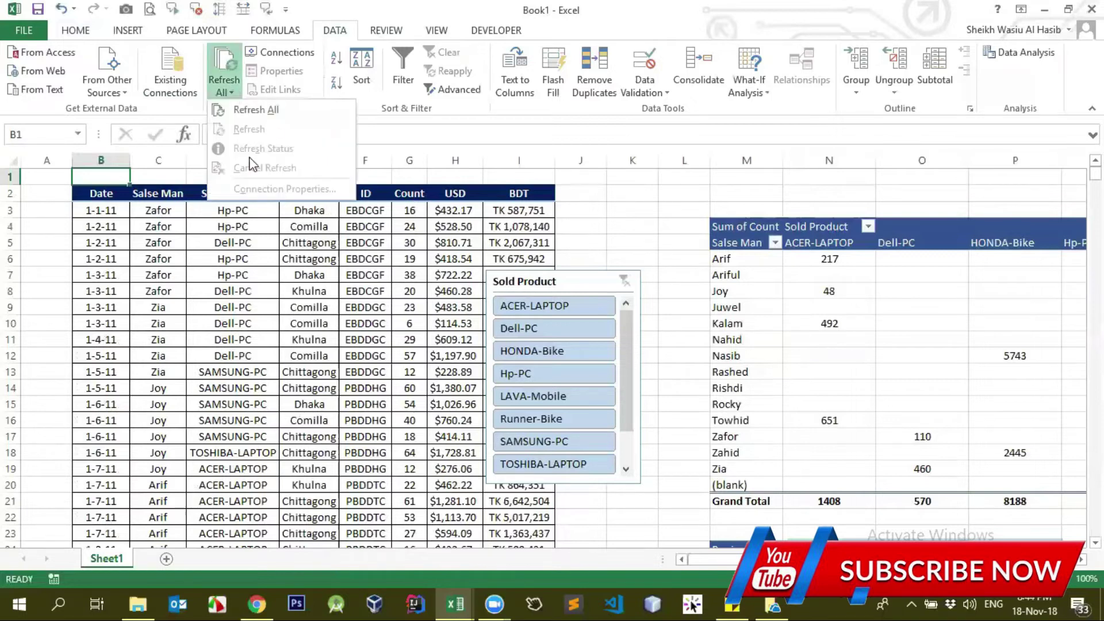
click(374, 361)
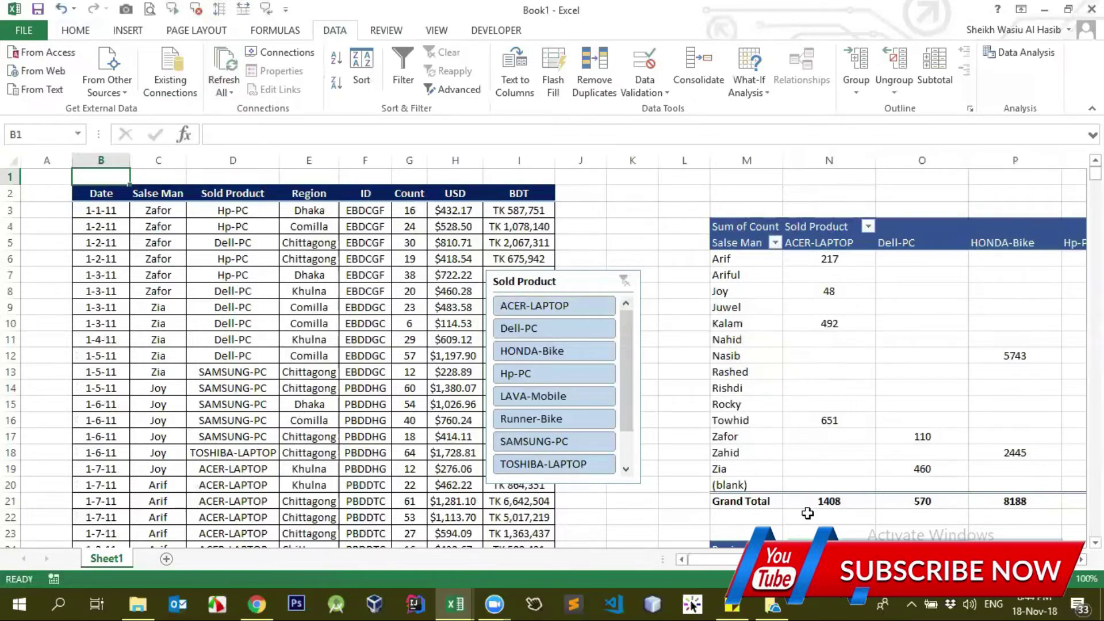
scroll(808, 509, down, 6)
scroll(809, 491, up, 1)
scroll(809, 489, up, 4)
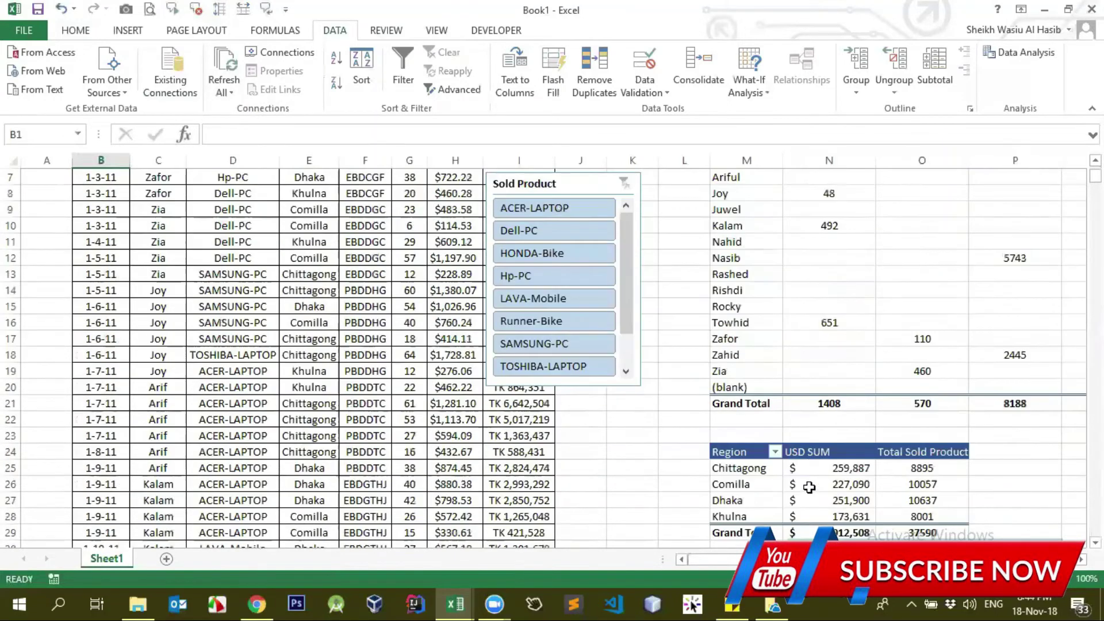
scroll(803, 431, up, 2)
click(745, 260)
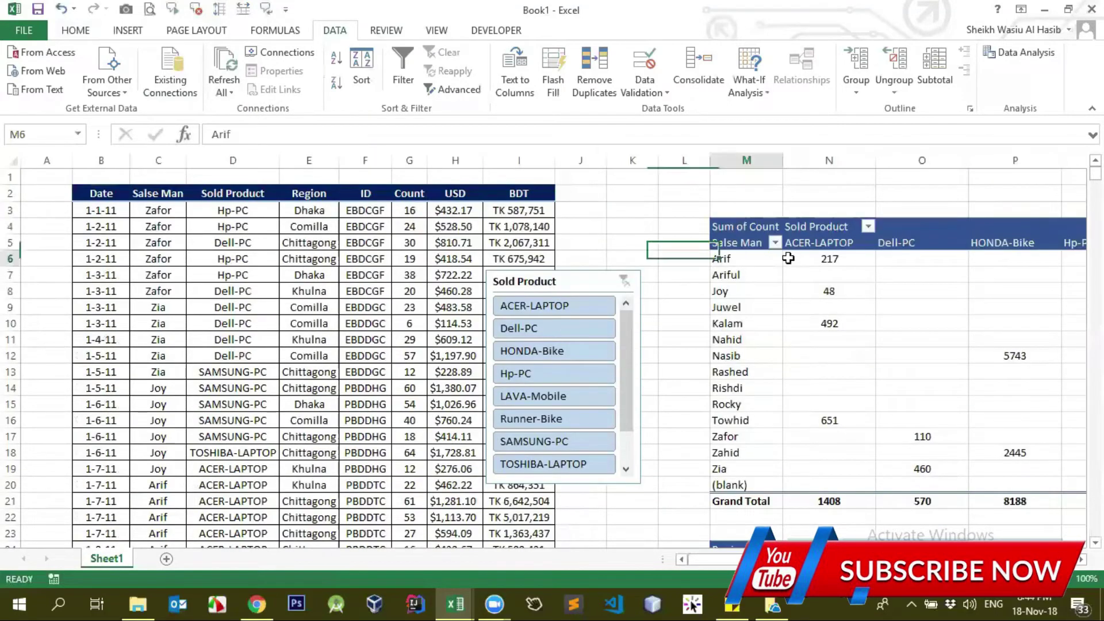
click(808, 258)
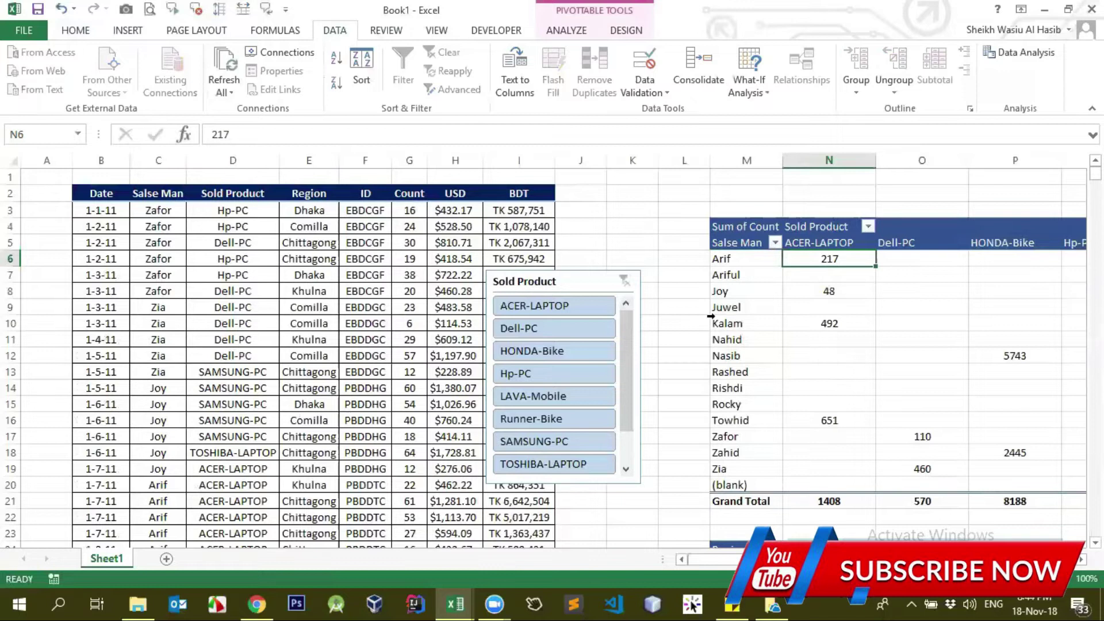
Step: Remove Salse Man and move Sold Product to rows, showing Sum of Count totalling 37590
right_click(741, 301)
click(802, 291)
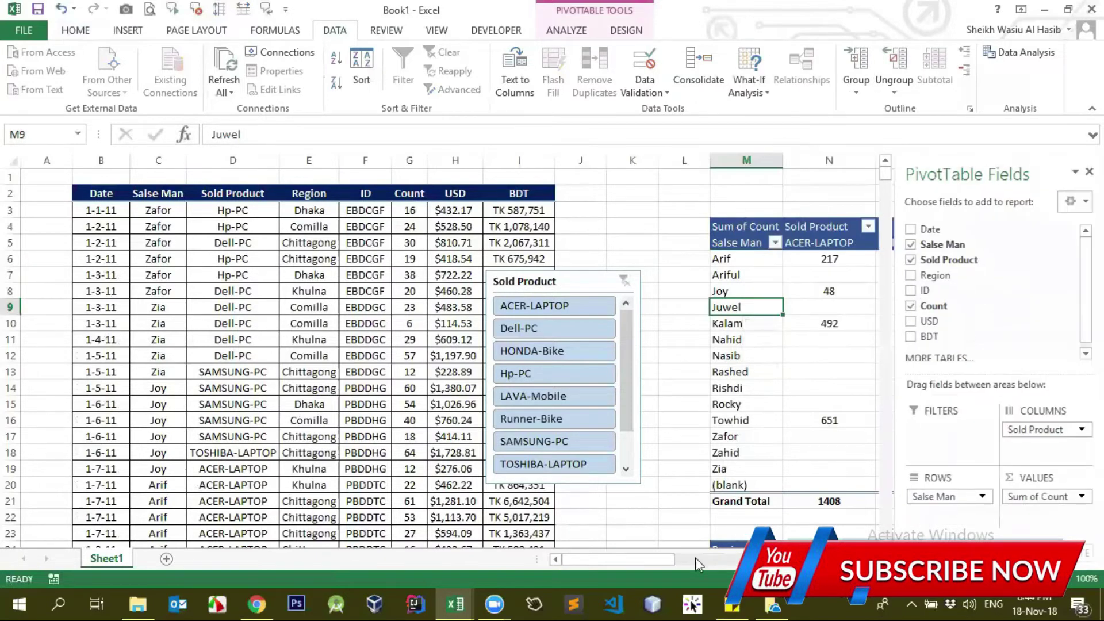
mouse_move(661, 567)
mouse_down()
mouse_move(715, 550)
mouse_move(713, 560)
mouse_up()
mouse_move(948, 260)
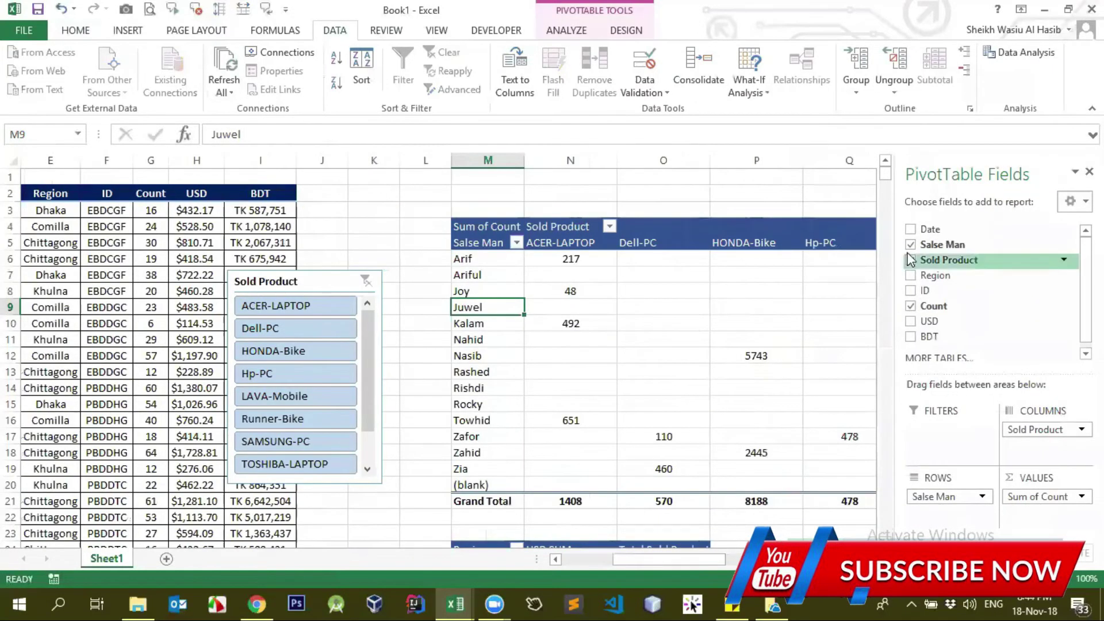
click(911, 245)
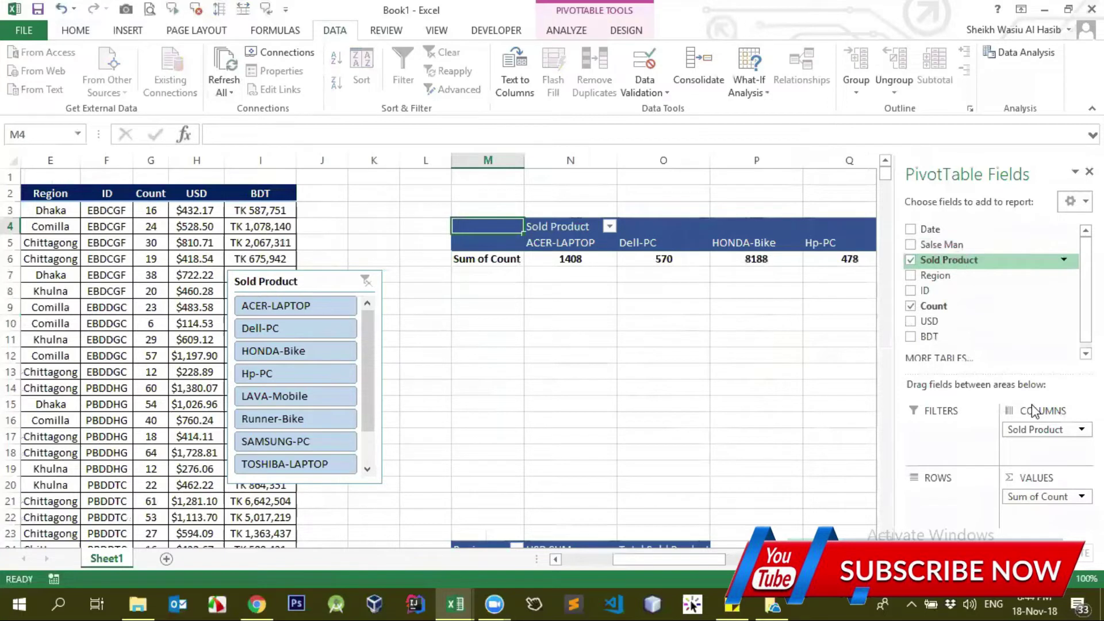
drag(1037, 430, 961, 515)
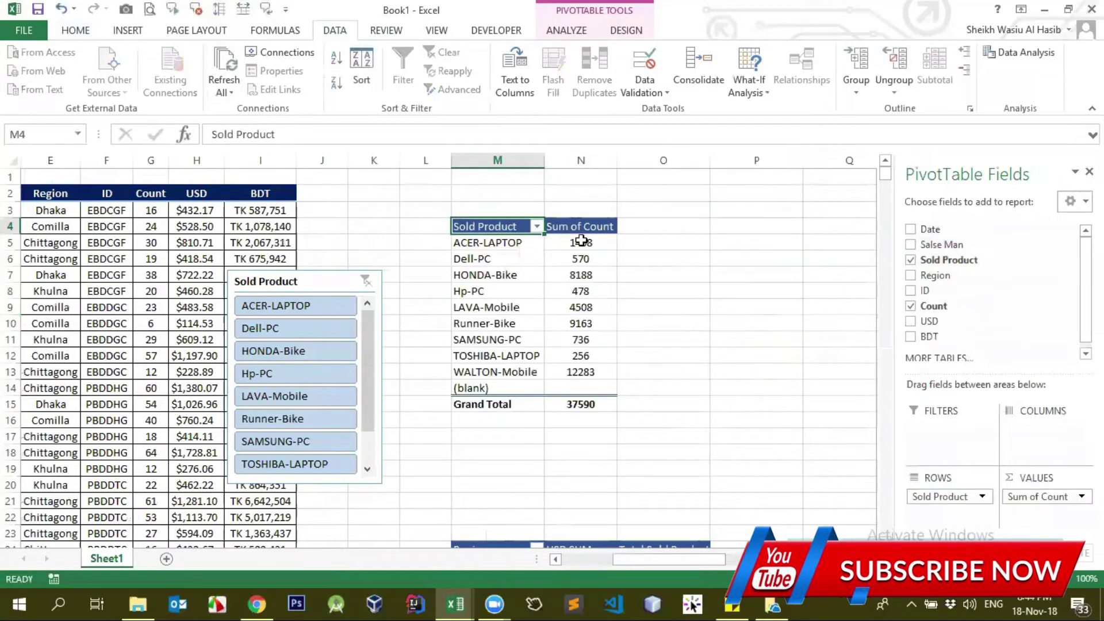
click(580, 242)
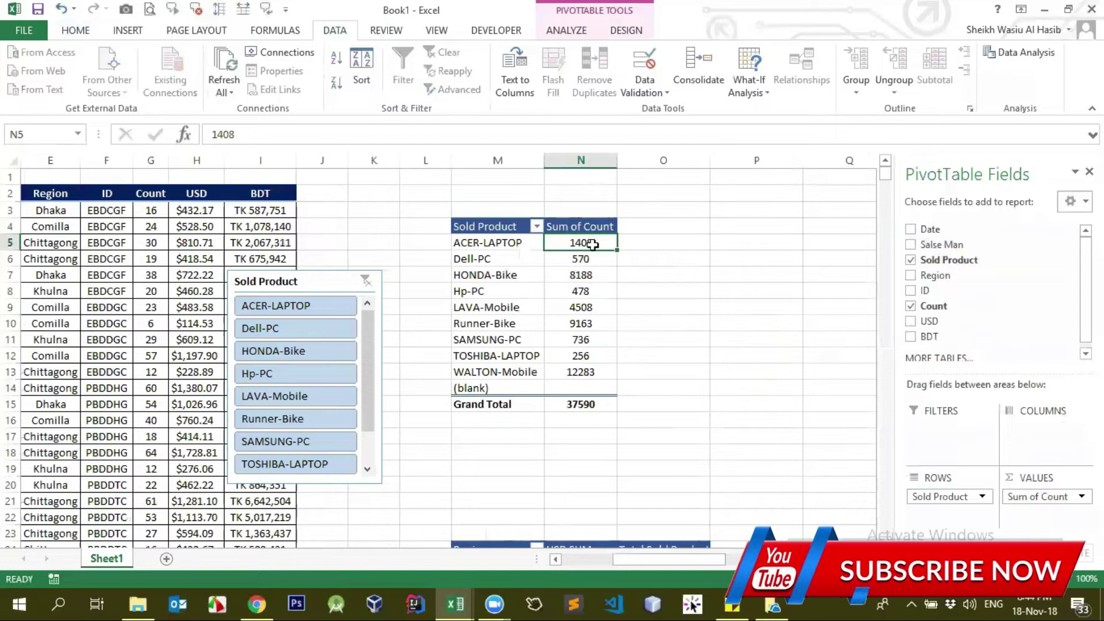
Step: Jump to the last row of the Salse Man column in the source data
click(132, 280)
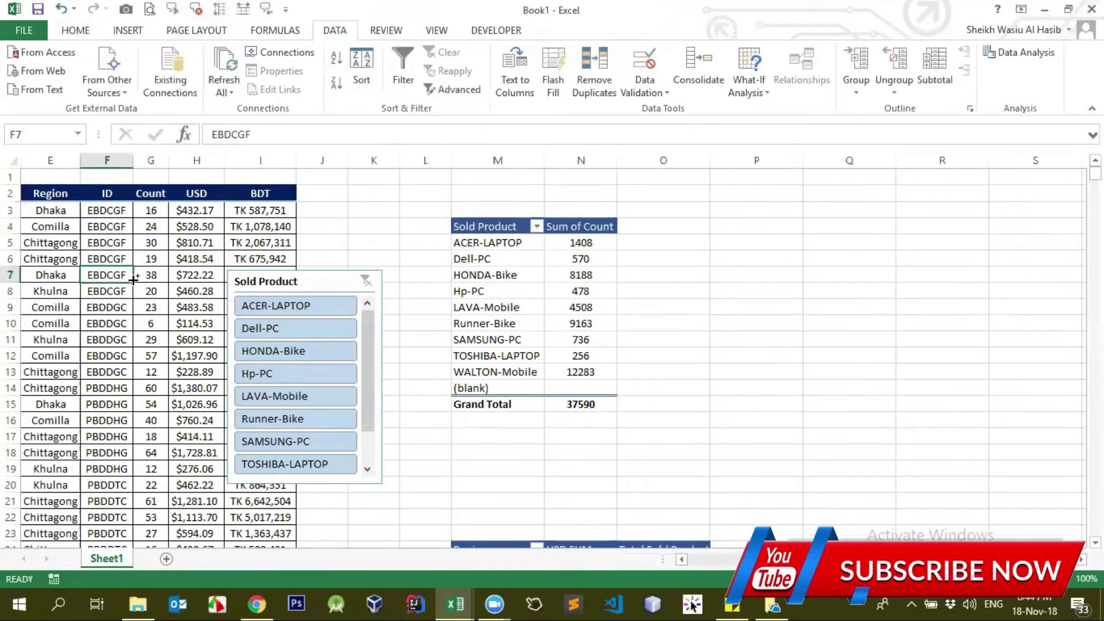
key(Left)
key(Left)
key(Left)
key(Right)
key(ctrl+Down)
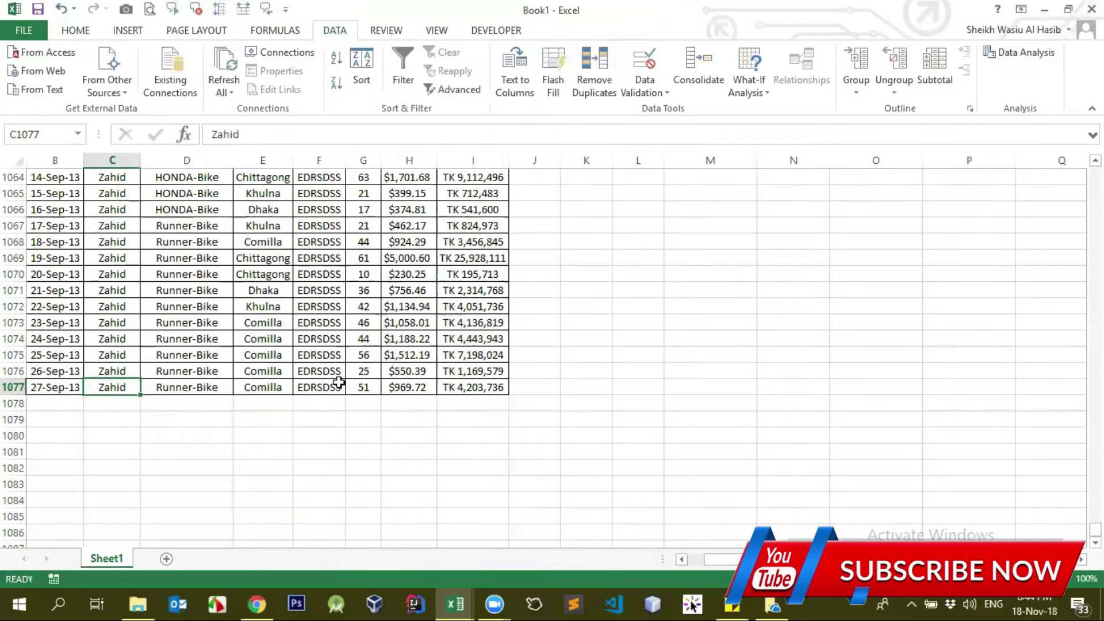
Step: Check the pivot's Runner-Bike count and go to the bottom of the Date column
click(339, 382)
key(ctrl+Up)
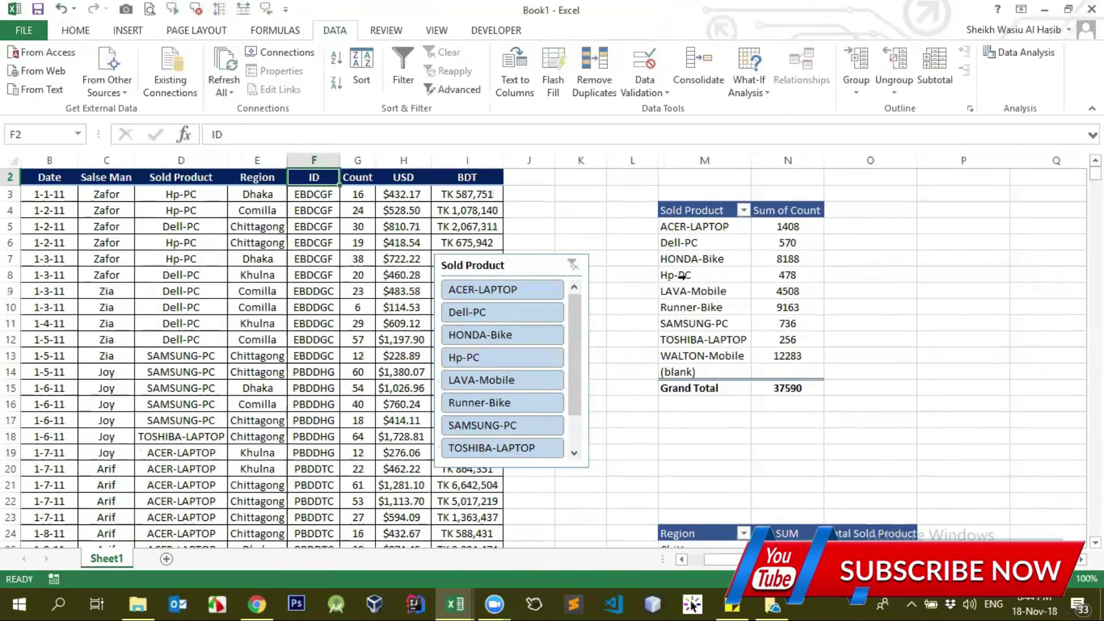
click(778, 307)
click(287, 344)
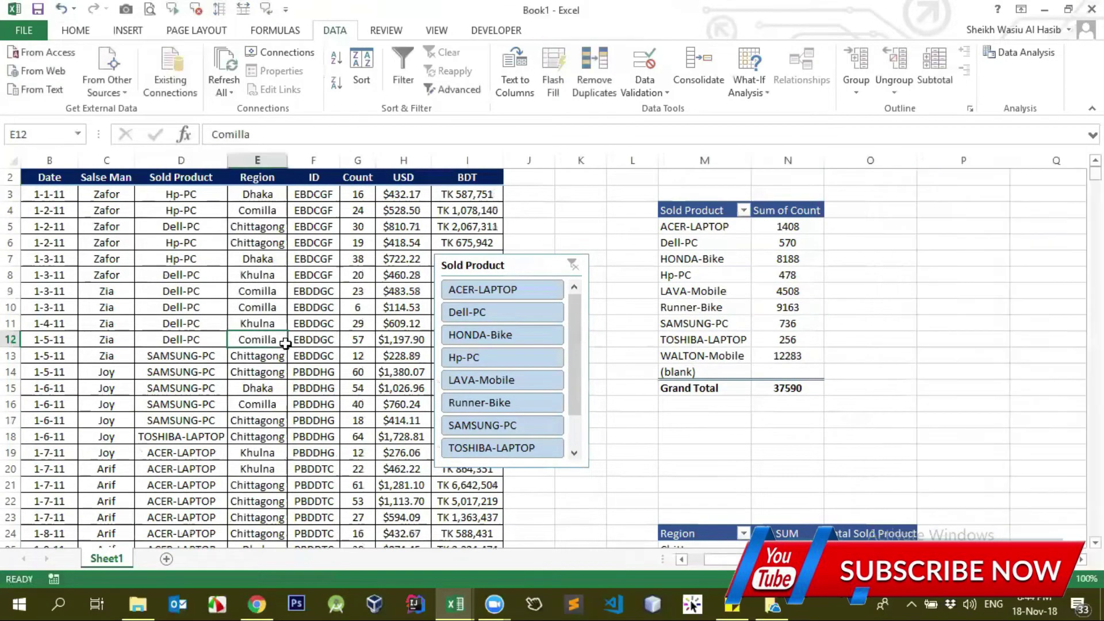
key(ctrl+Left)
key(ctrl+Down)
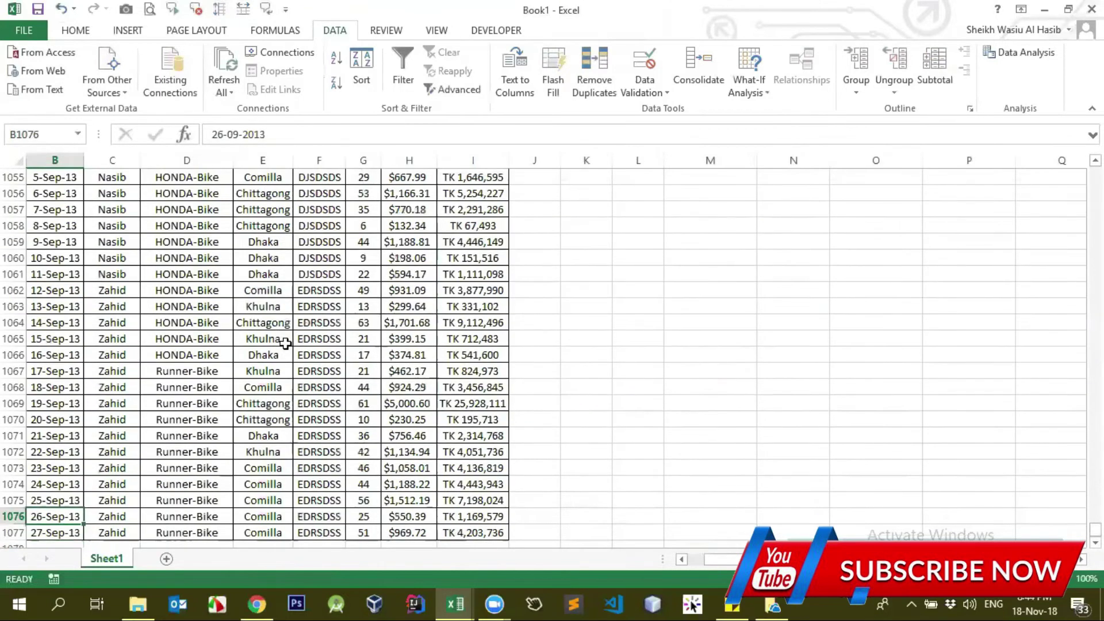
Step: Copy the last four records B1074:I1077 and paste them starting at row 1078
drag(55, 484, 54, 533)
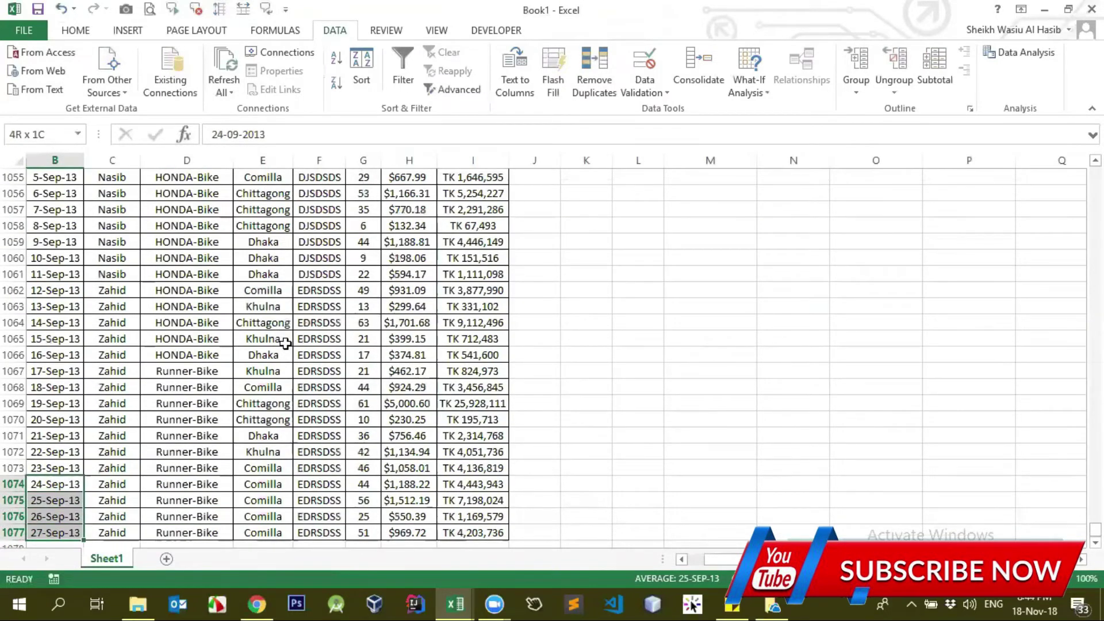
key(ctrl+shift+Right)
key(ctrl+c)
key(ctrl+Down)
key(Down)
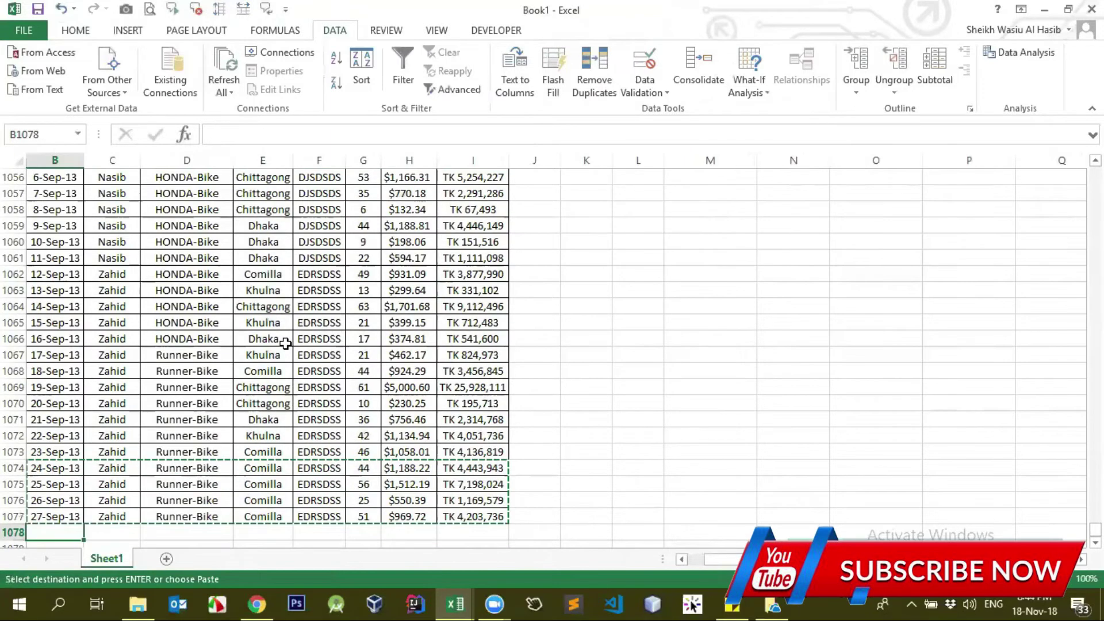
key(ctrl+v)
scroll(291, 368, down, 2)
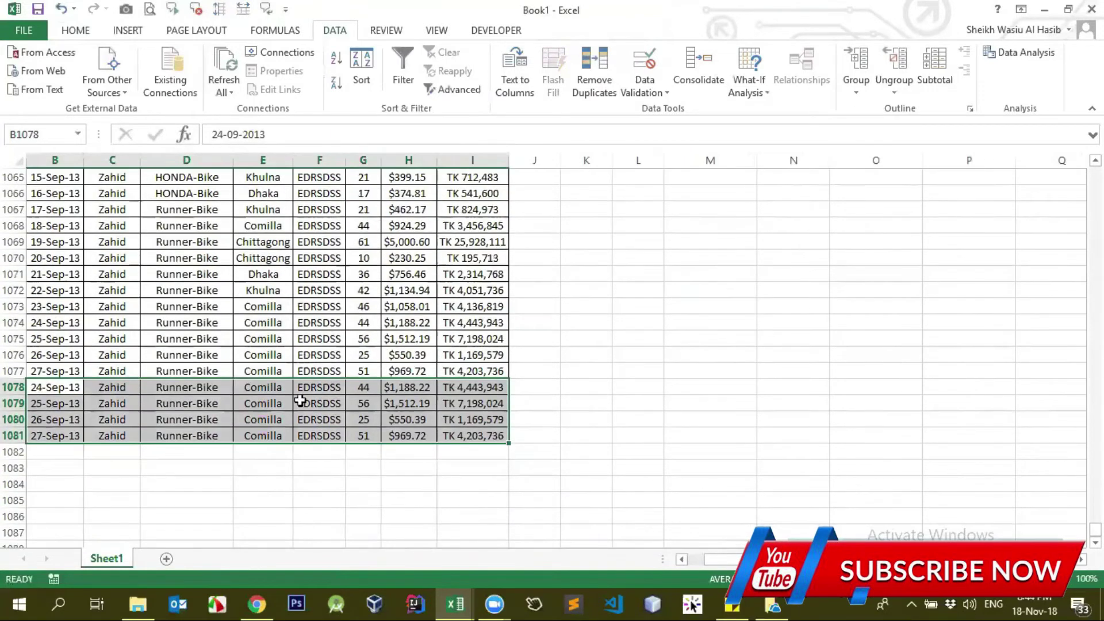
Step: Fill the pasted rows 1078–1081 yellow and select their Count values
click(88, 30)
click(245, 83)
drag(363, 387, 360, 438)
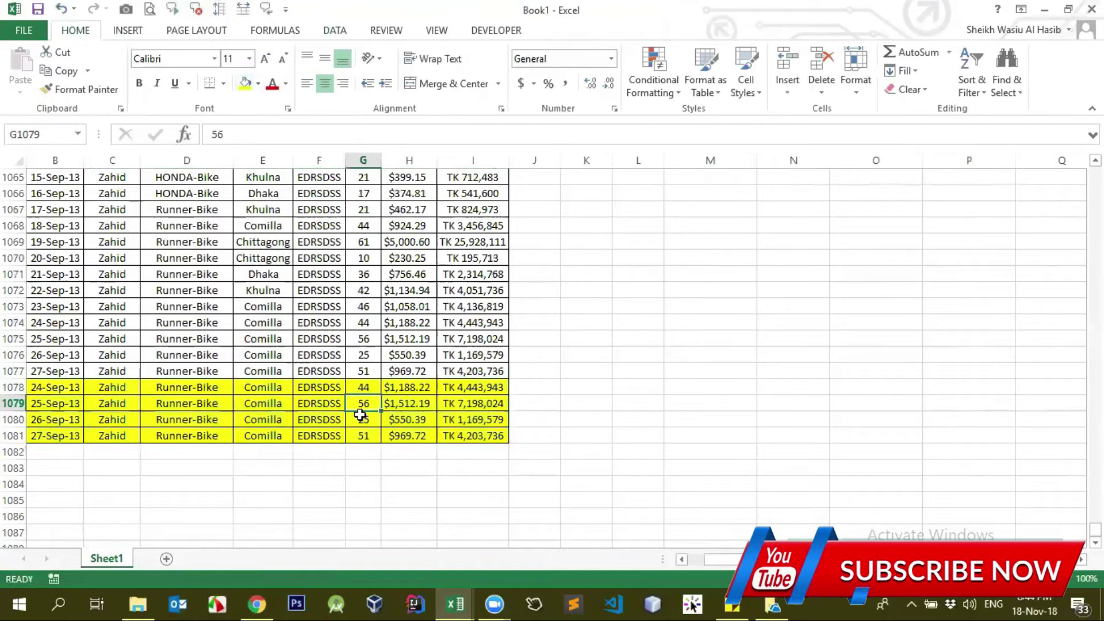
drag(360, 439, 360, 439)
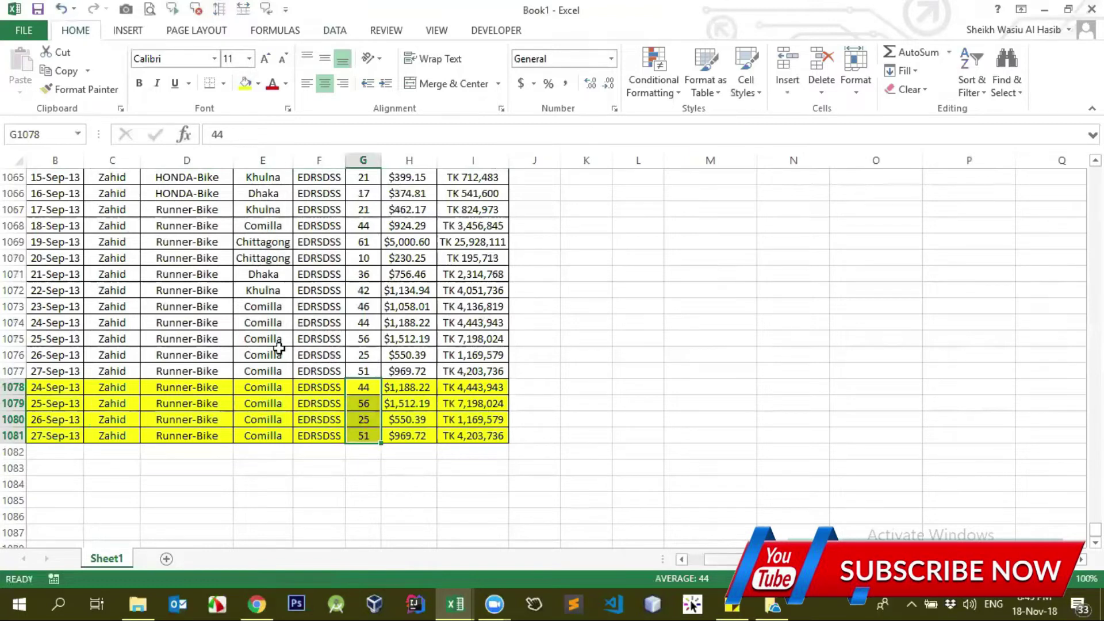
Step: Enter a GETPIVOTDATA formula in O10 adding 176 to the pivot's Runner-Bike count
click(409, 364)
key(ctrl+Up)
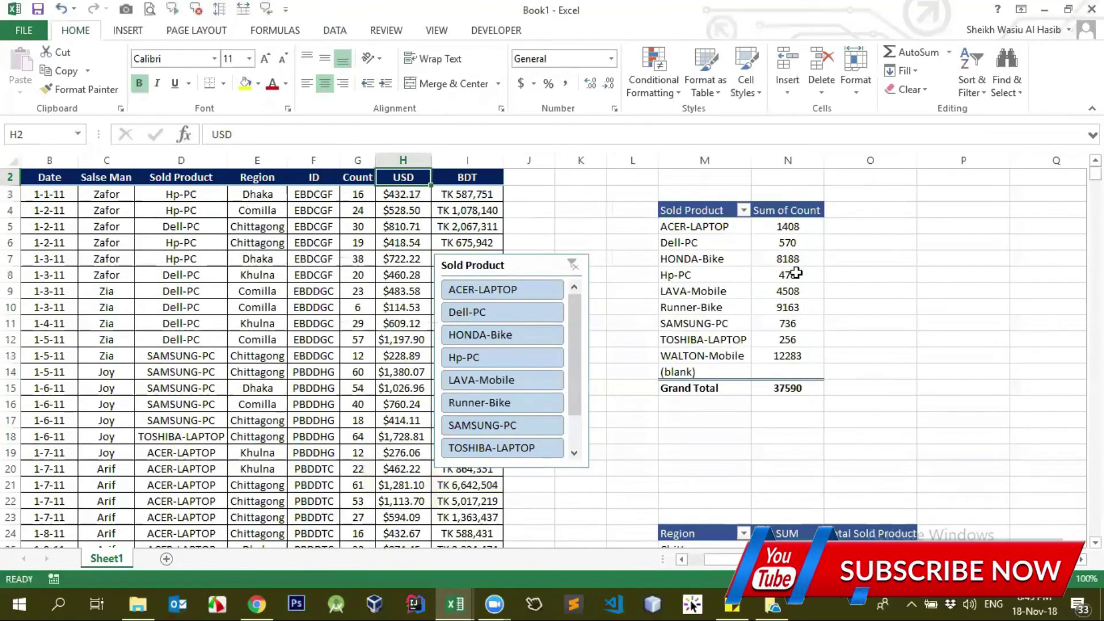
click(850, 307)
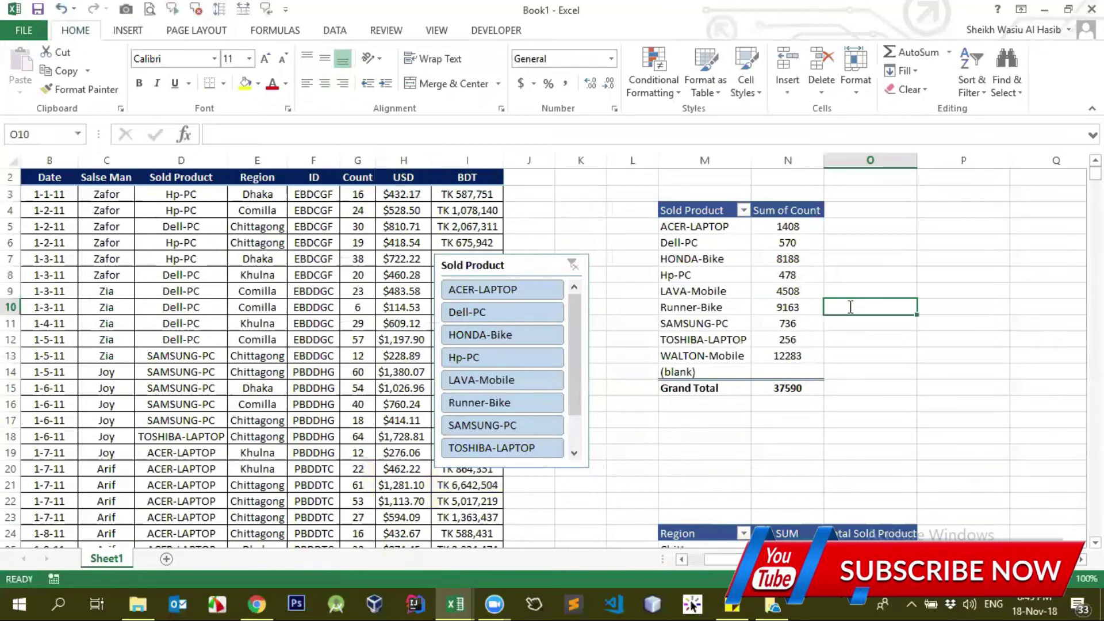
text(=)
key(Left)
text(+)
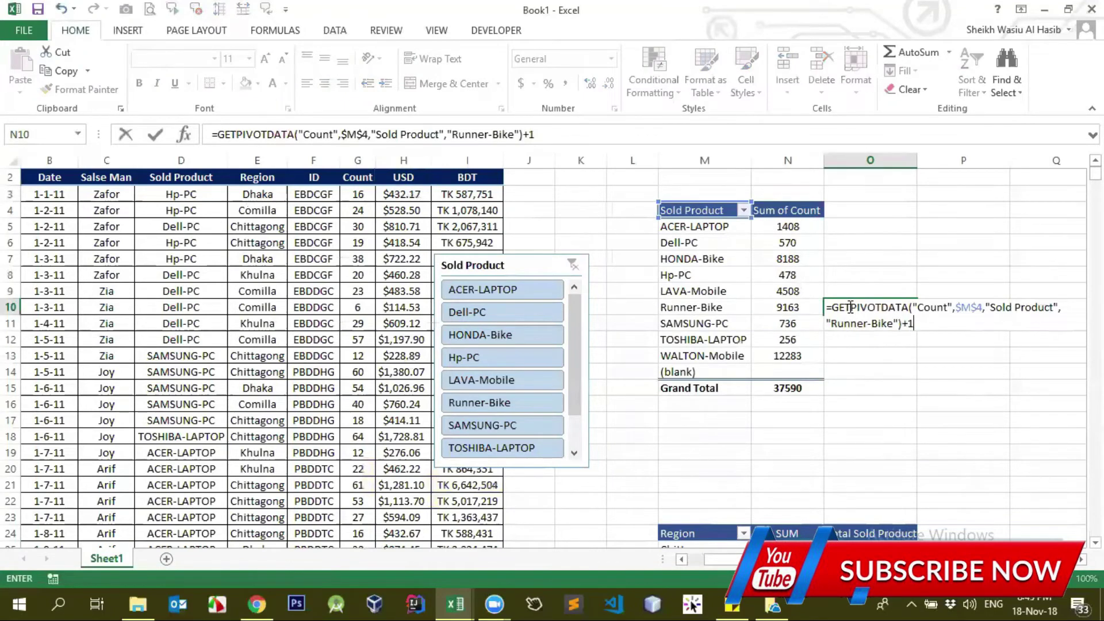
text(76)
key(ctrl+Return)
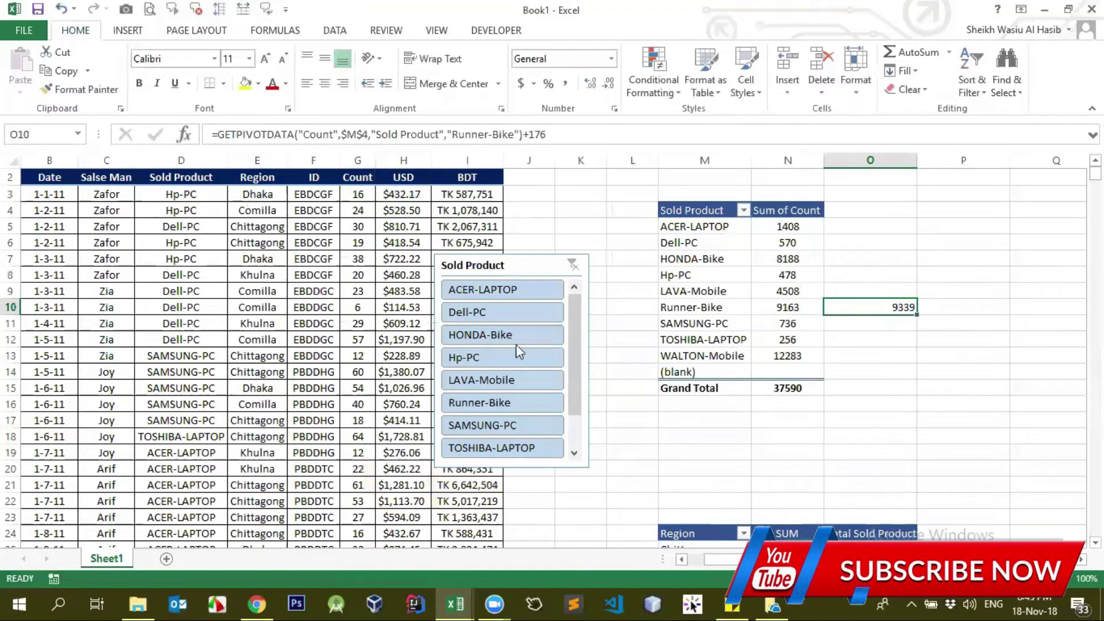
Step: Verify in the ID and Region columns that the data now ends at row 1081
click(304, 341)
key(ctrl+Down)
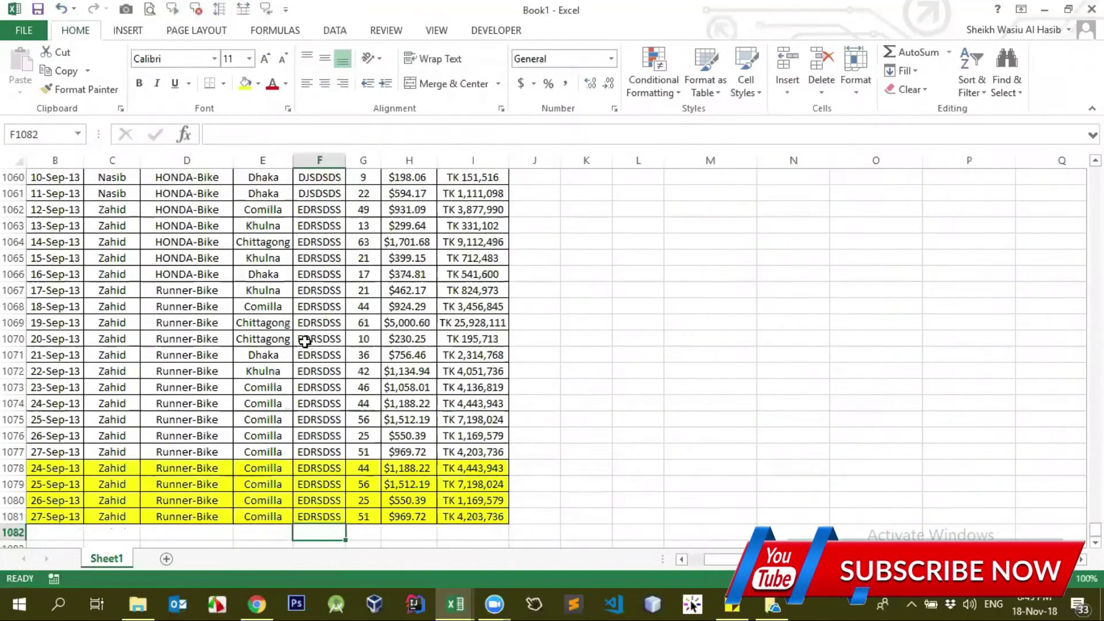
key(ctrl+Up)
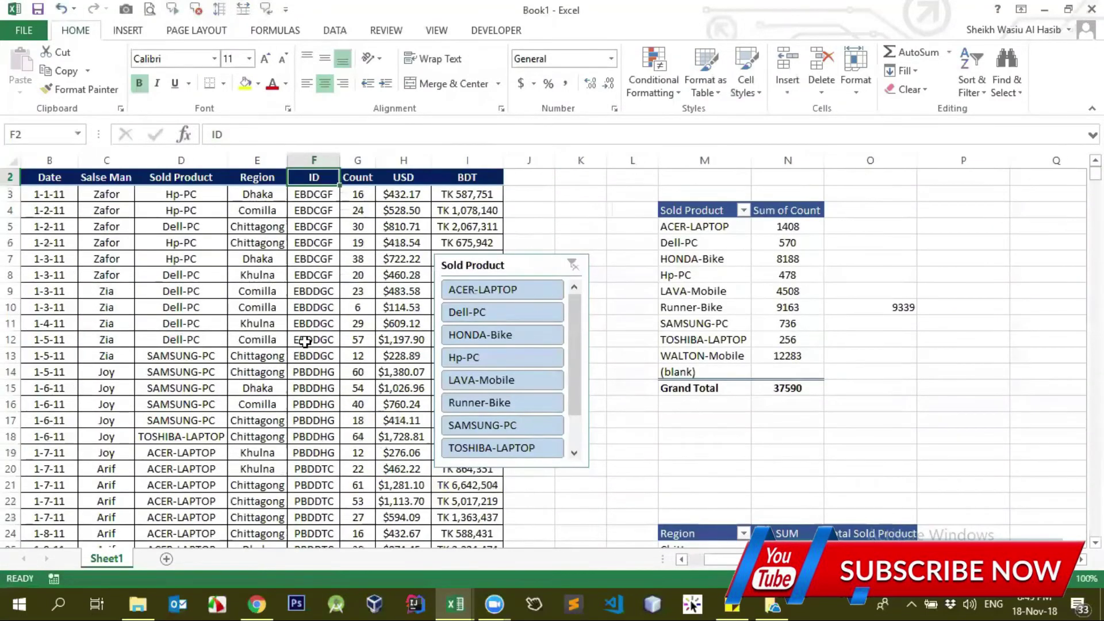
click(305, 341)
key(ctrl+Down)
key(ctrl+Down)
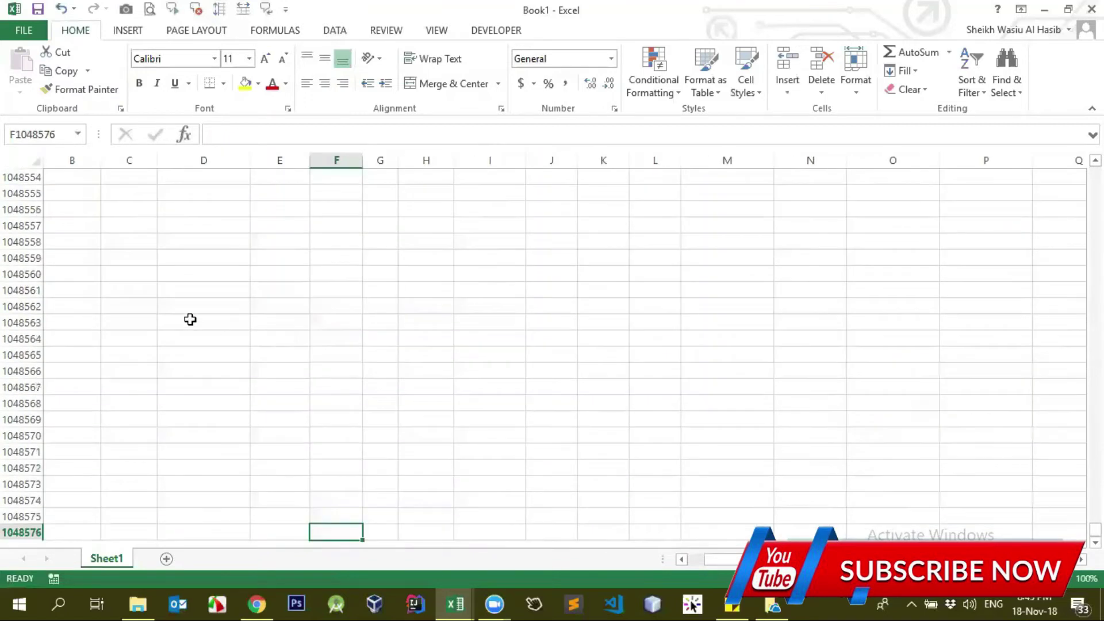
key(ctrl+Up)
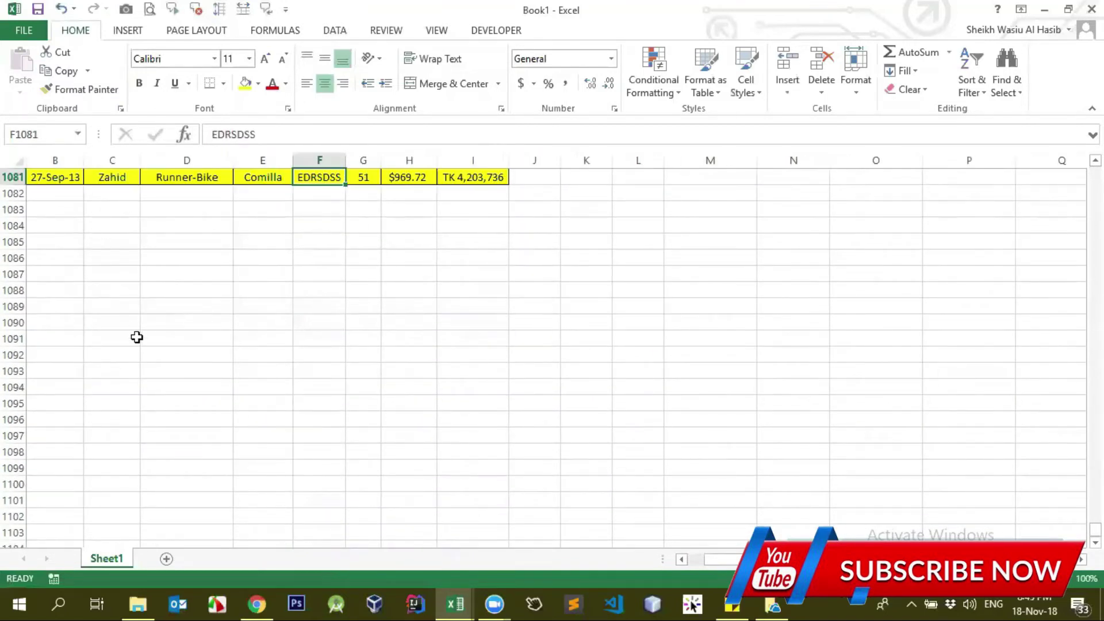
scroll(136, 337, down, 4)
scroll(138, 337, up, 6)
scroll(210, 316, up, 2)
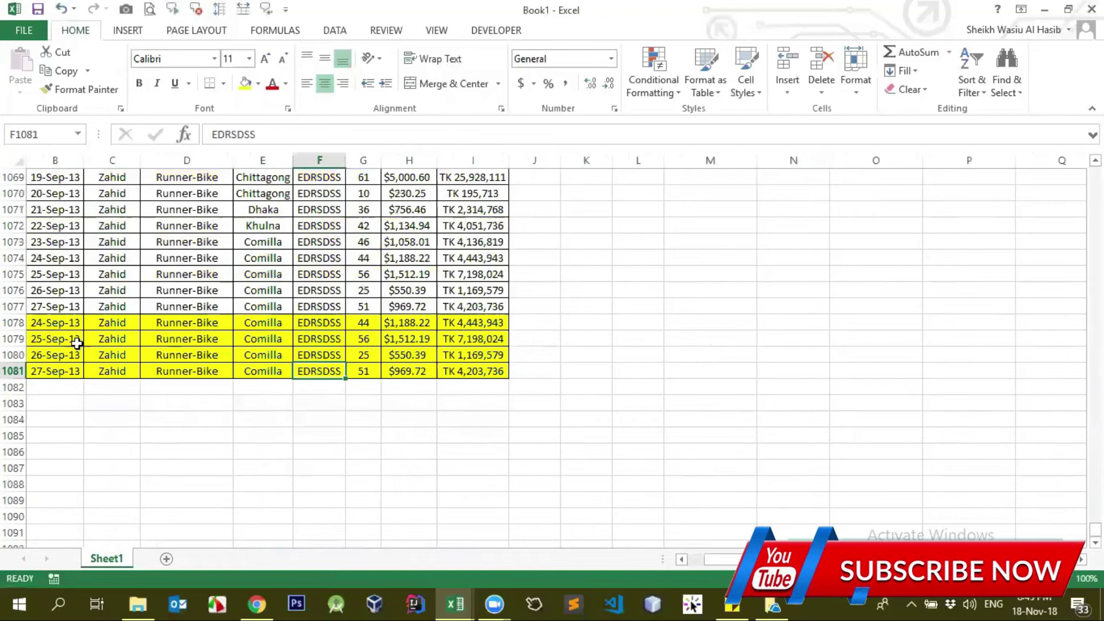
click(262, 300)
key(ctrl+Down)
key(ctrl+Up)
key(ctrl+Up)
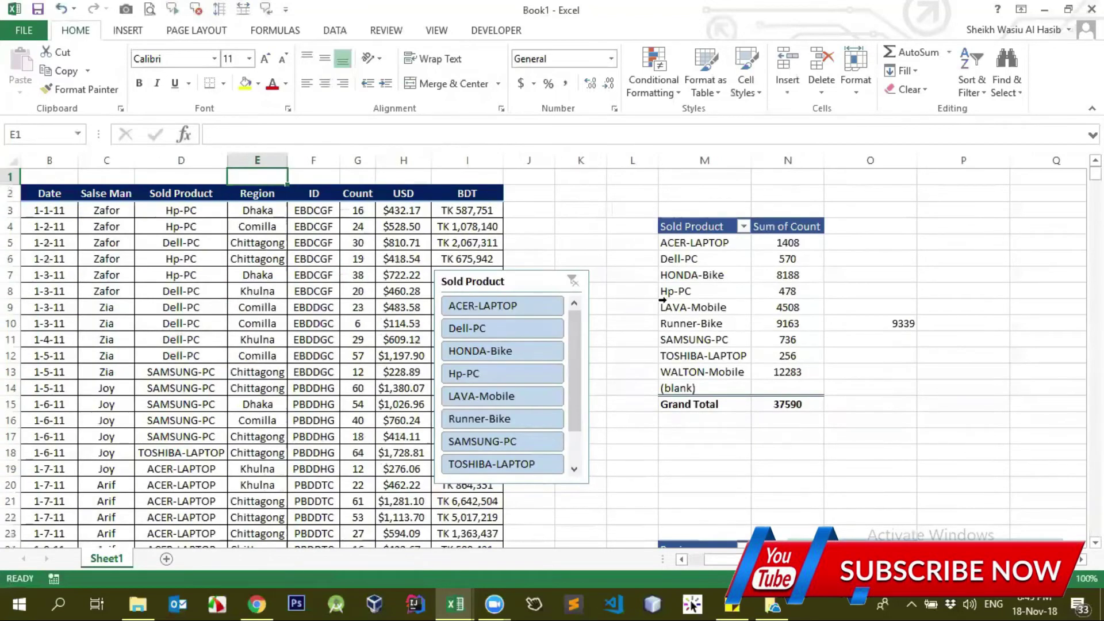
Step: Close the field list and refresh the pivot, so Runner-Bike shows 9339 and the total 37766
click(779, 290)
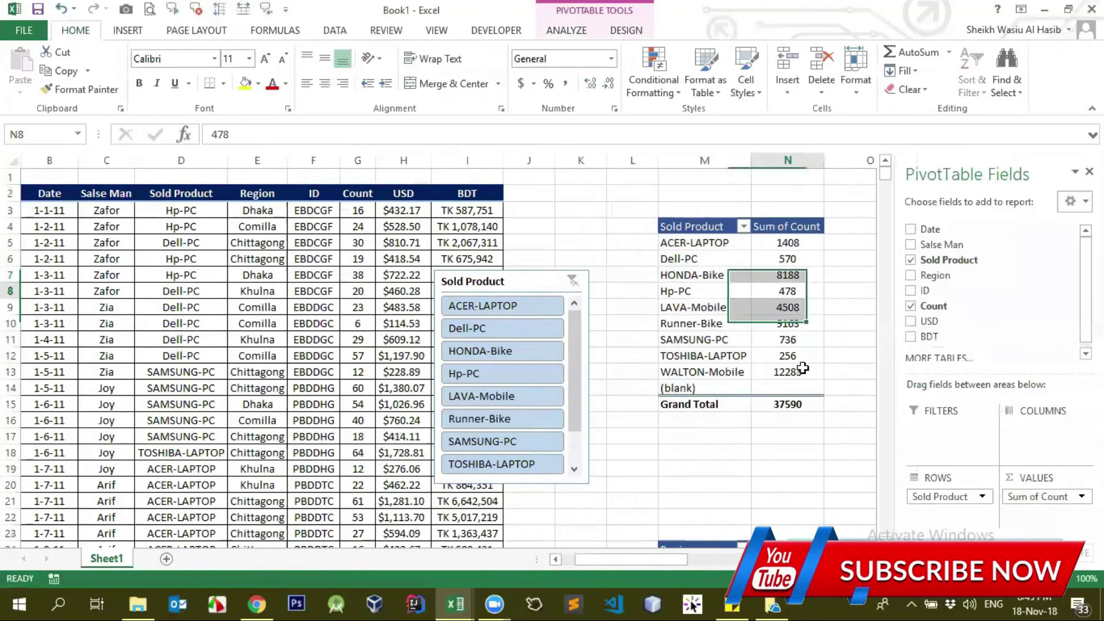
click(1088, 171)
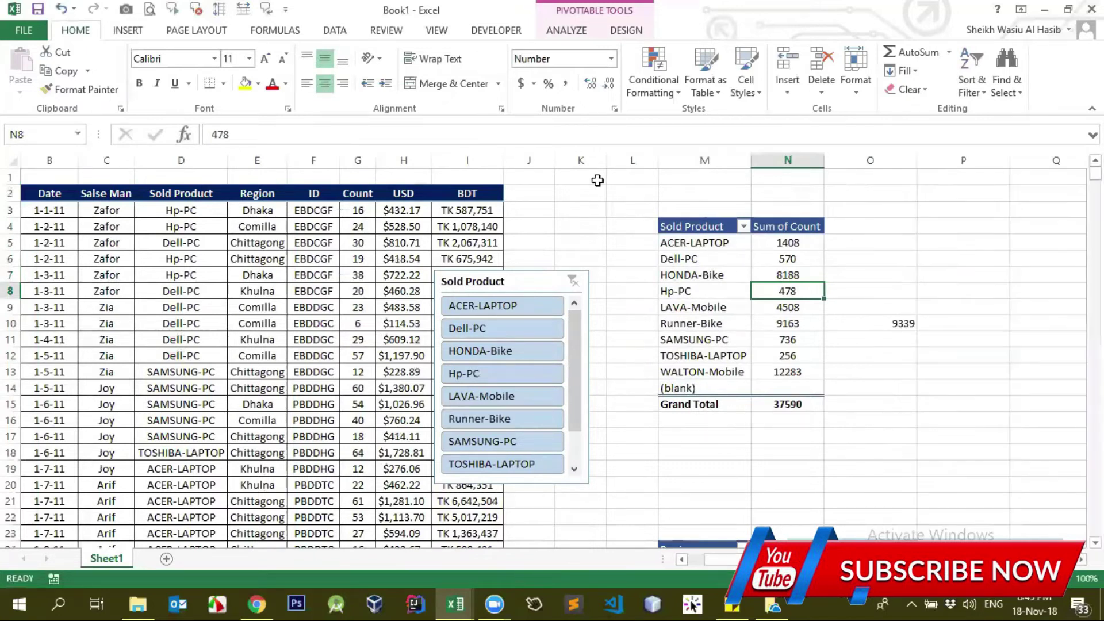
click(335, 34)
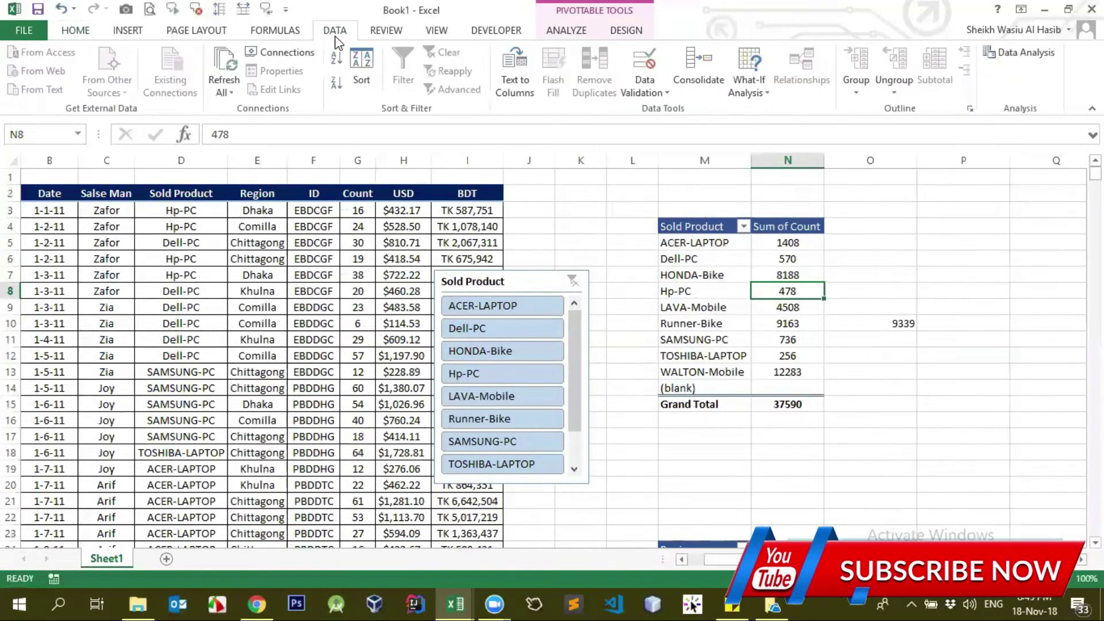
click(234, 68)
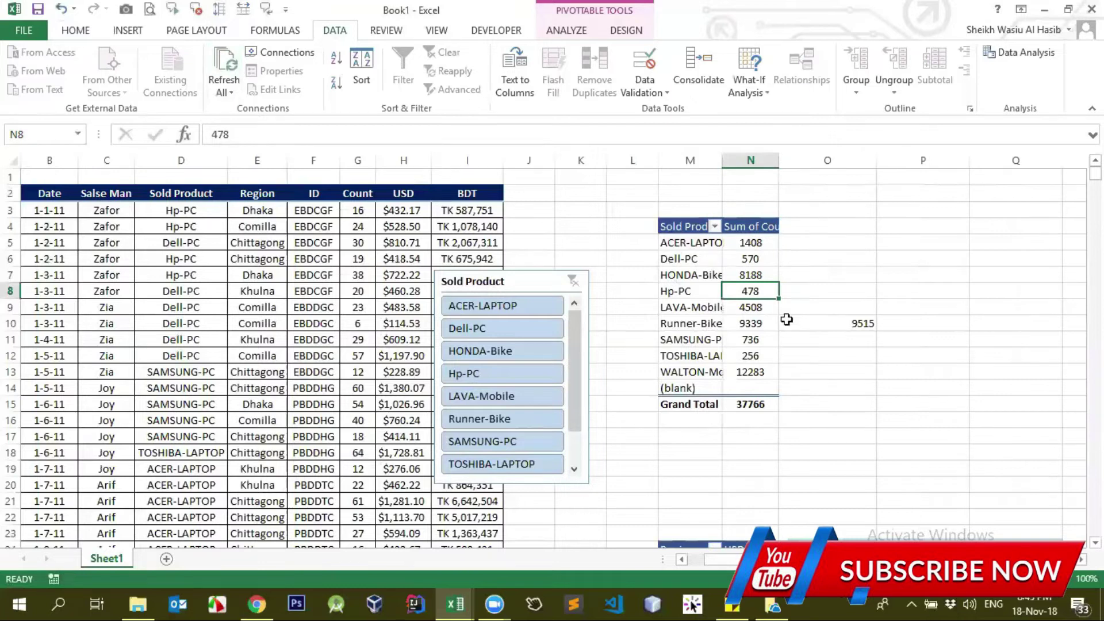
click(750, 324)
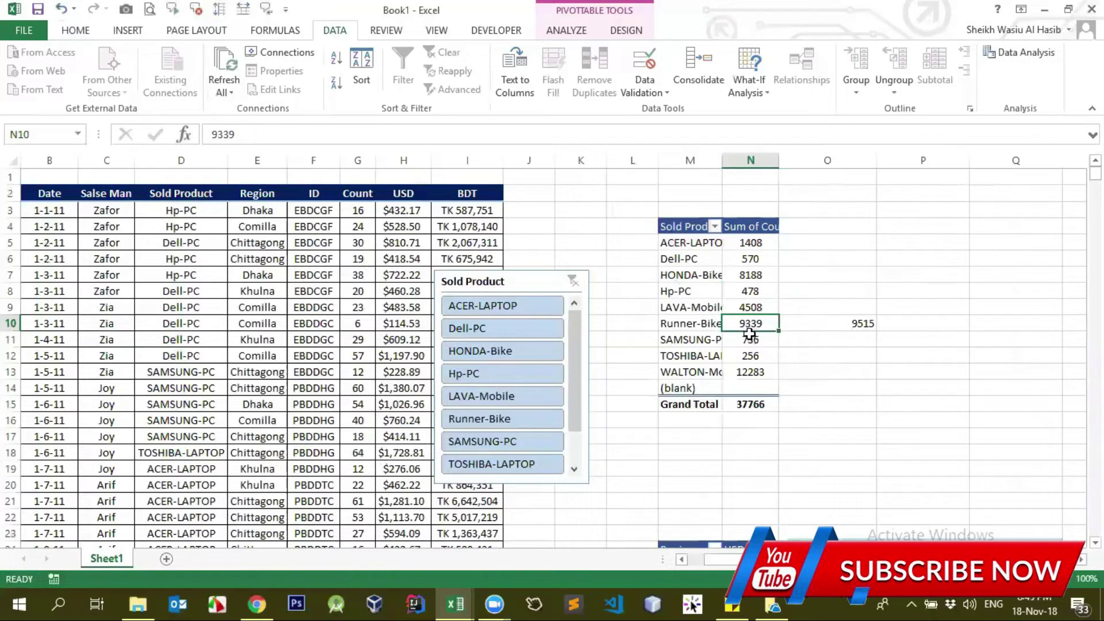
click(824, 322)
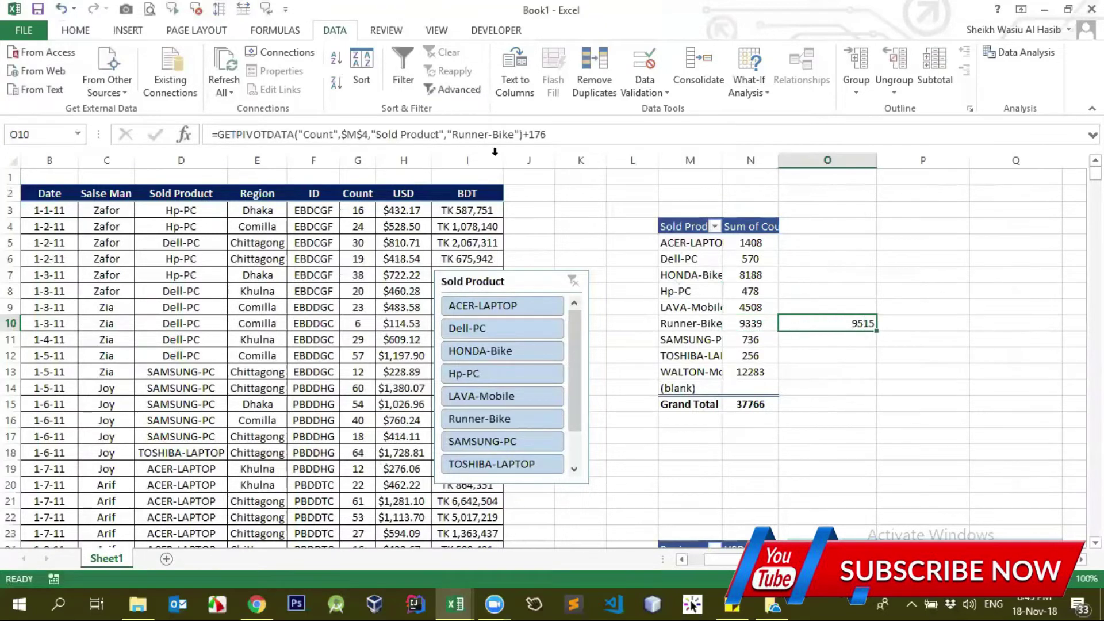
Step: Inspect O10's GETPIVOTDATA formula against the pivot's Runner-Bike total, leaving it unchanged
click(531, 134)
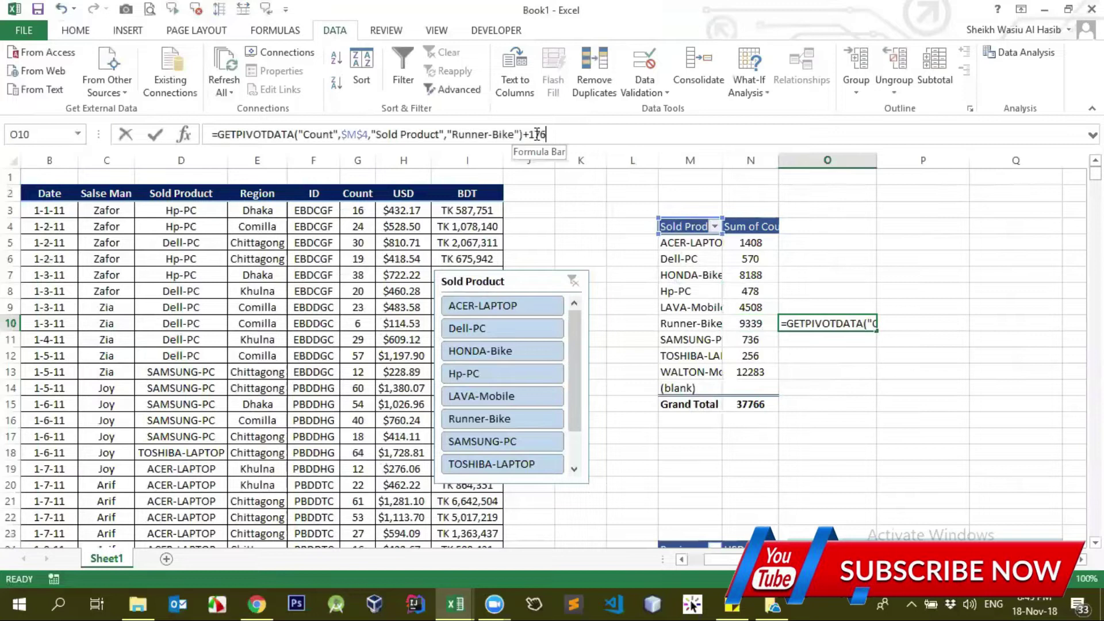
double_click(356, 135)
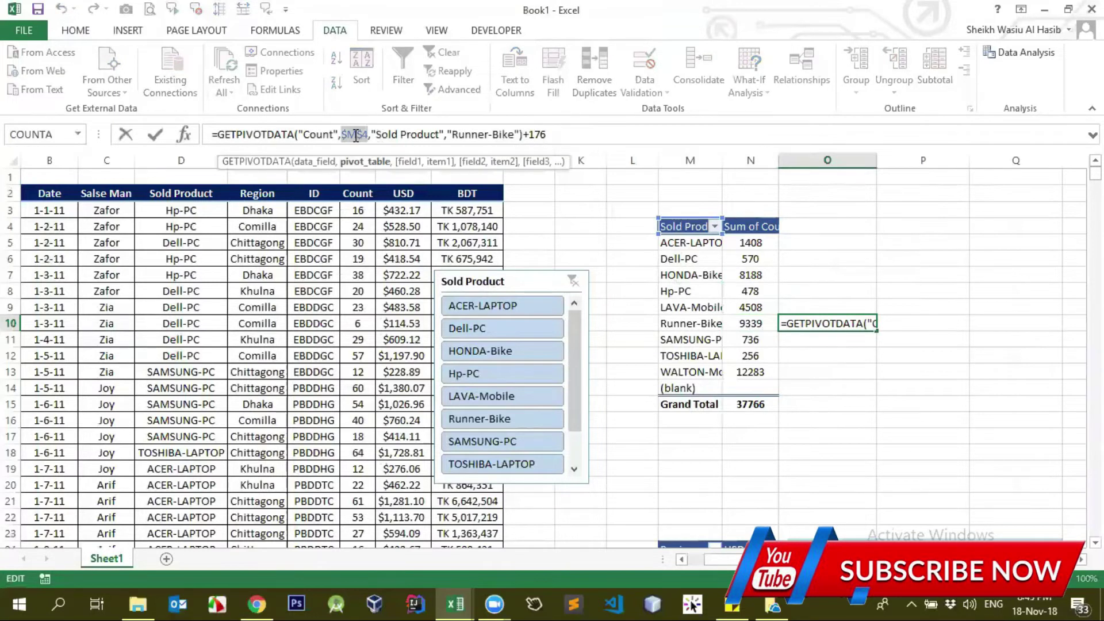
key(Escape)
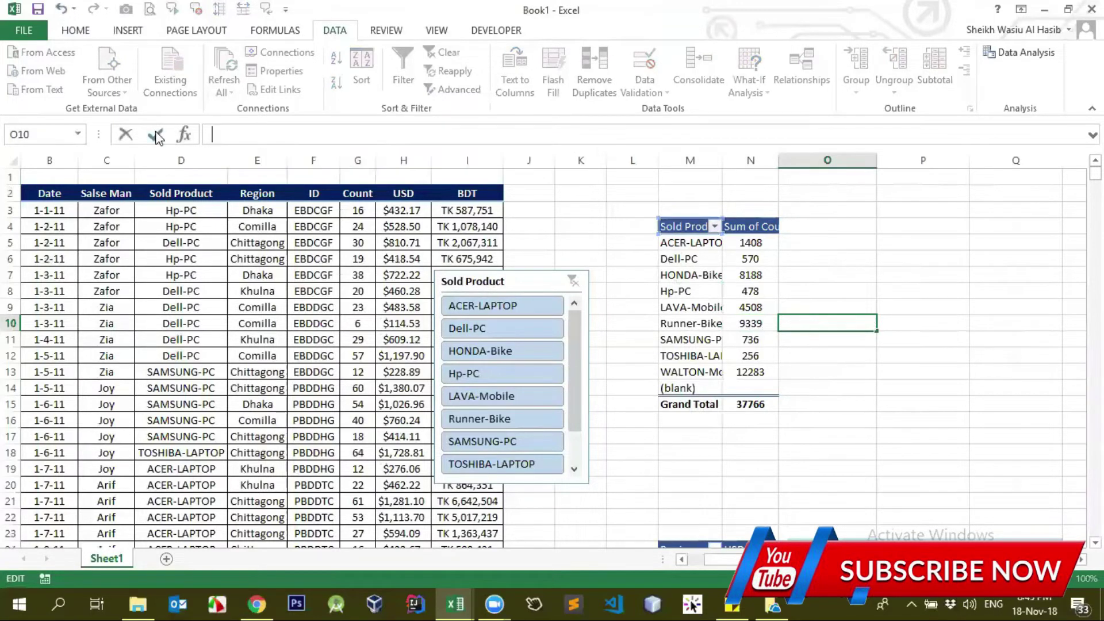
key(Return)
key(Up)
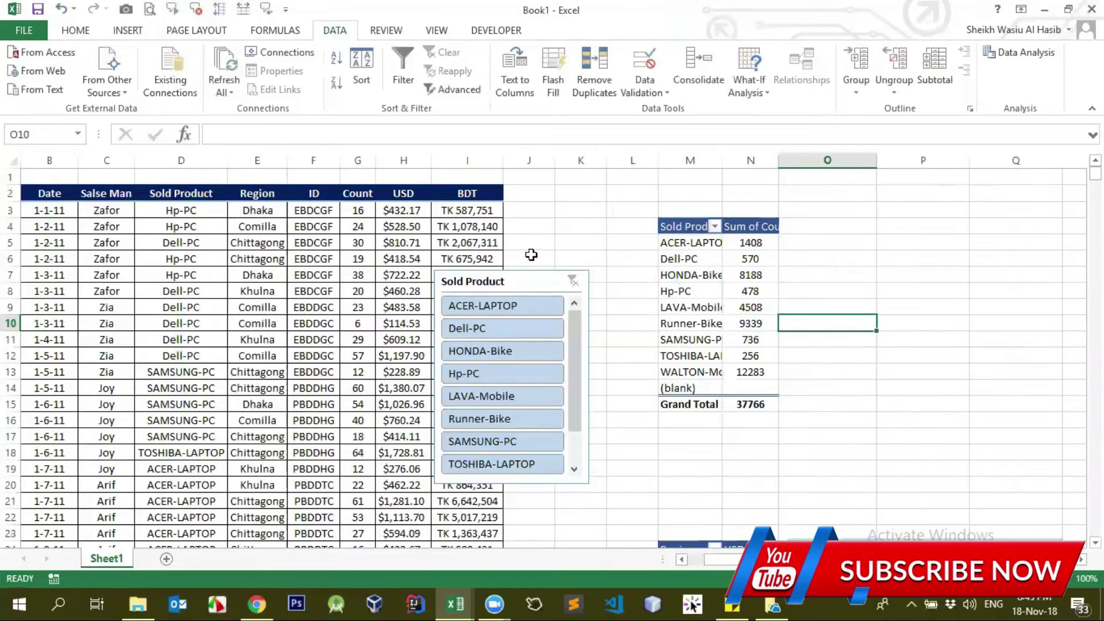
click(746, 323)
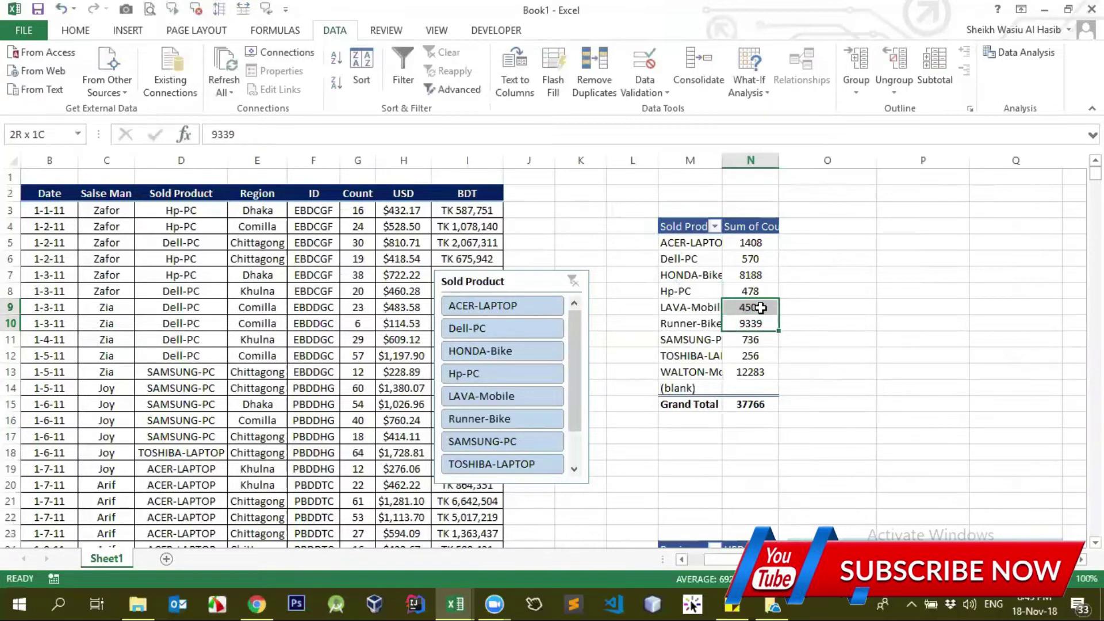
key(Right)
click(750, 325)
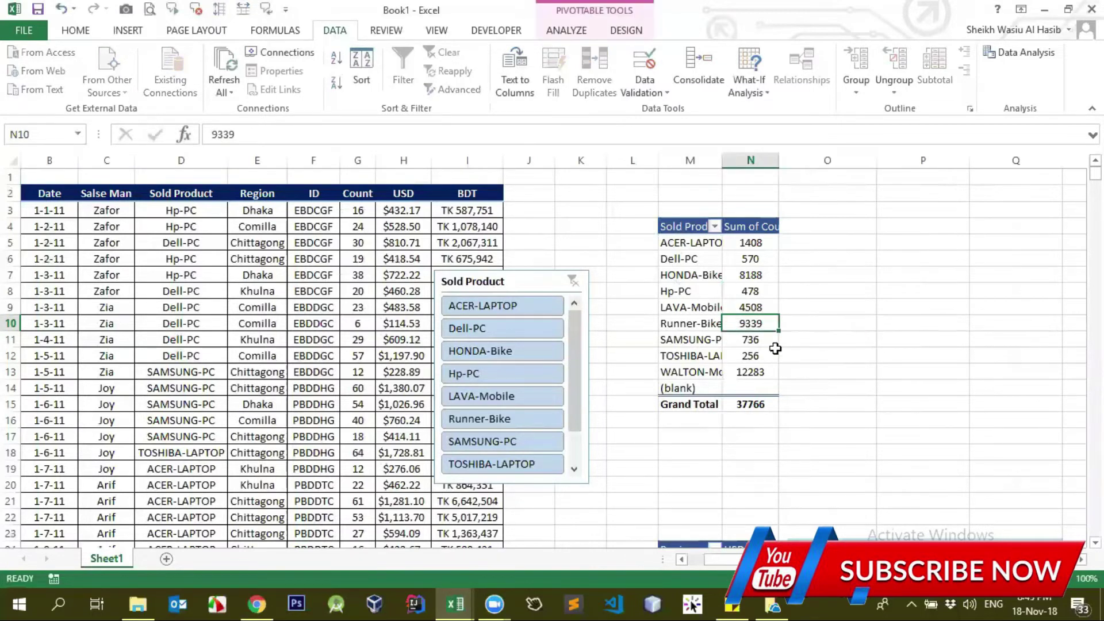
double_click(720, 160)
key(ctrl+z)
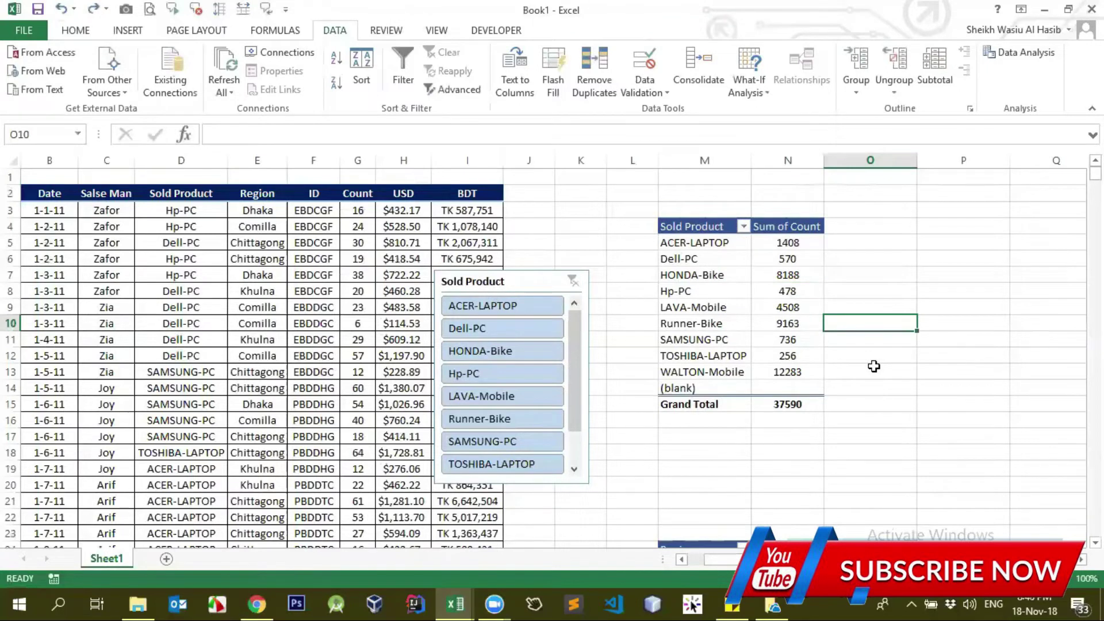
key(ctrl+y)
Step: Paste O10 back as the plain value 9339 and refresh the pivot totals
key(Return)
key(Up)
key(ctrl+c)
right_click(895, 325)
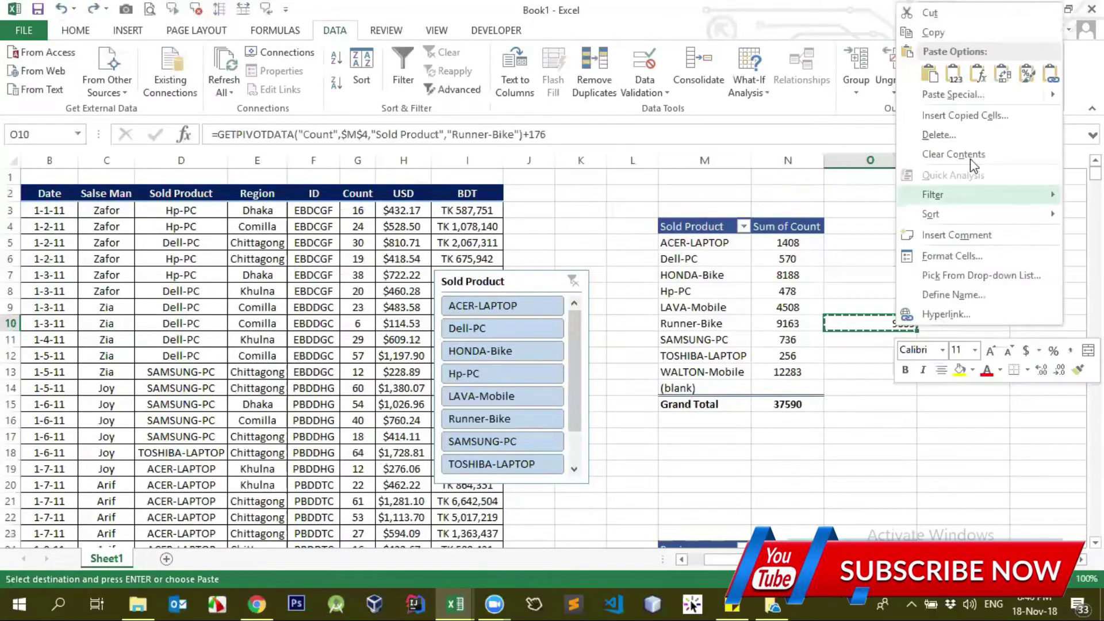
click(954, 74)
key(ctrl)
key(Escape)
click(808, 324)
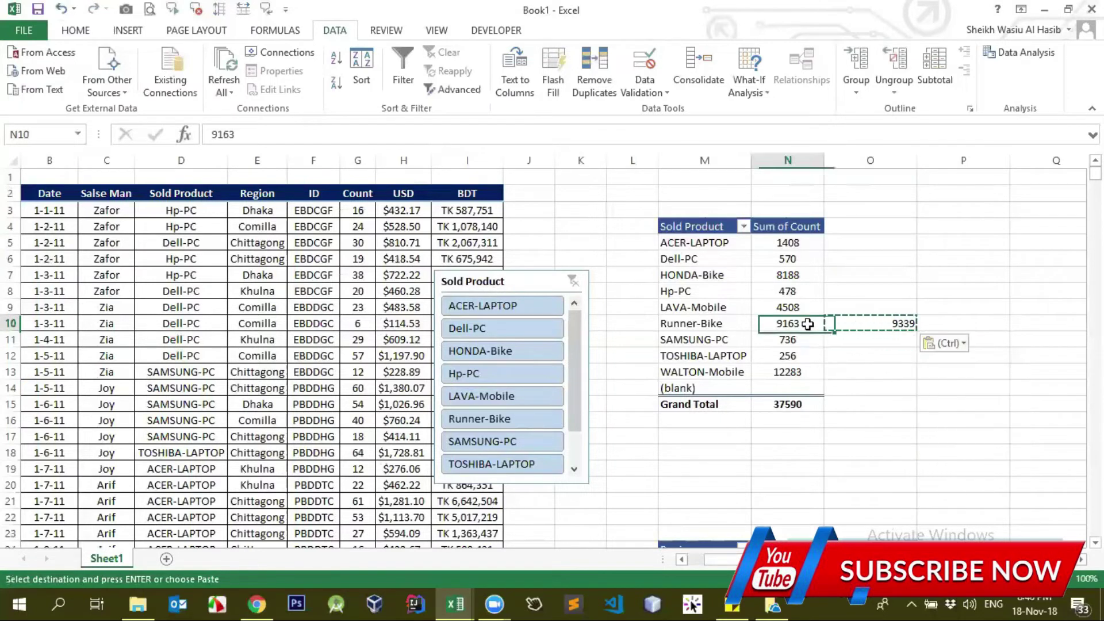
click(224, 63)
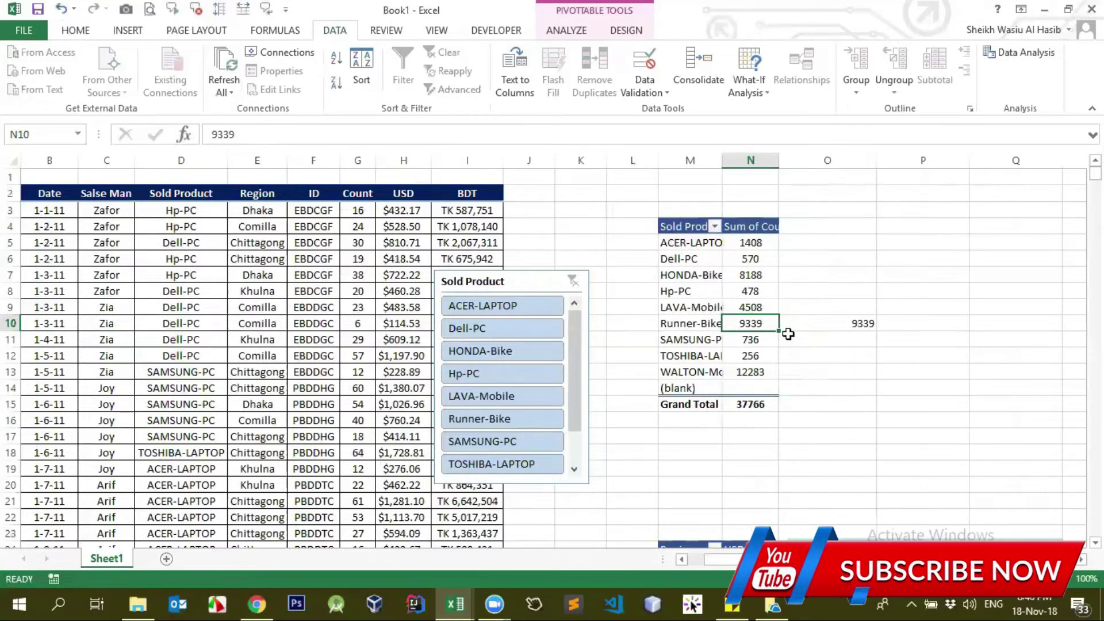
click(106, 374)
Step: Check where the source data ends by jumping down and up the Date column
key(Left)
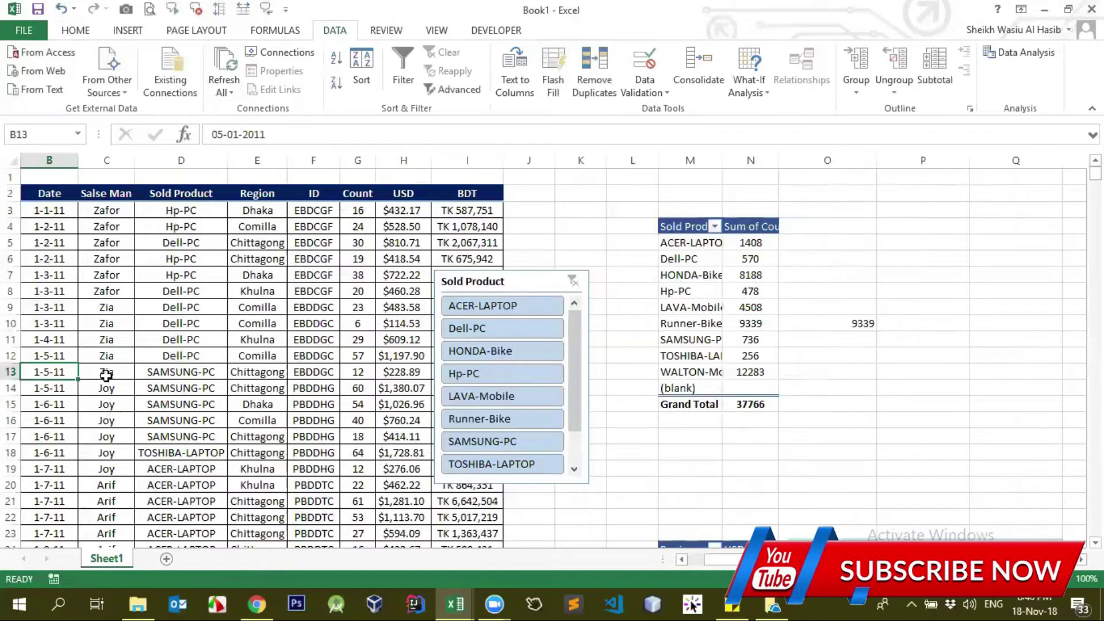
key(ctrl+Down)
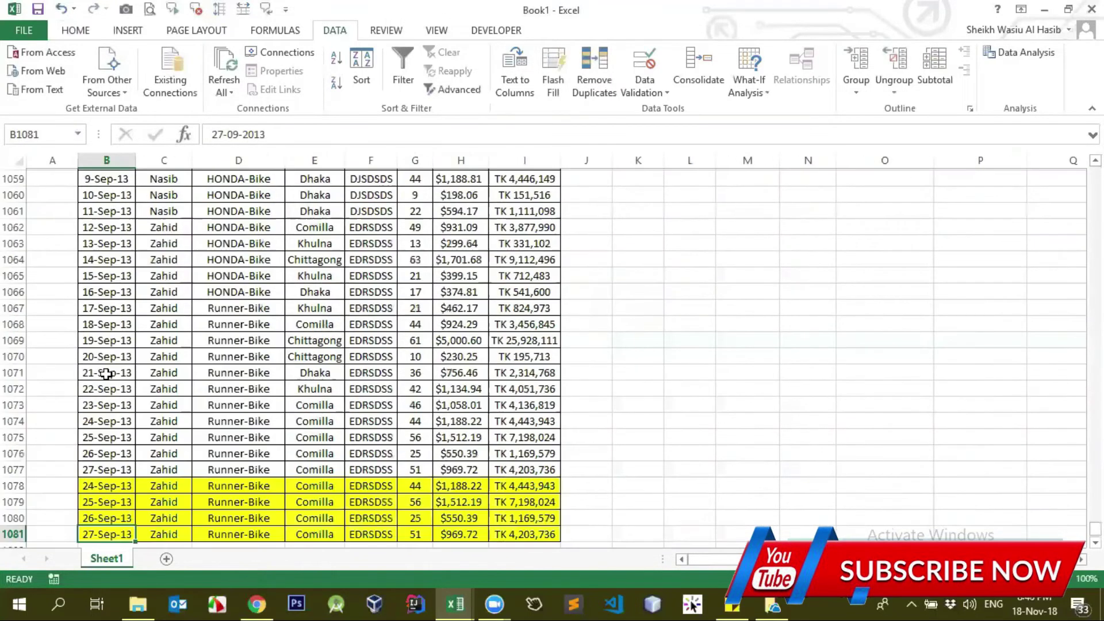
key(Up)
key(ctrl+Up)
key(Down)
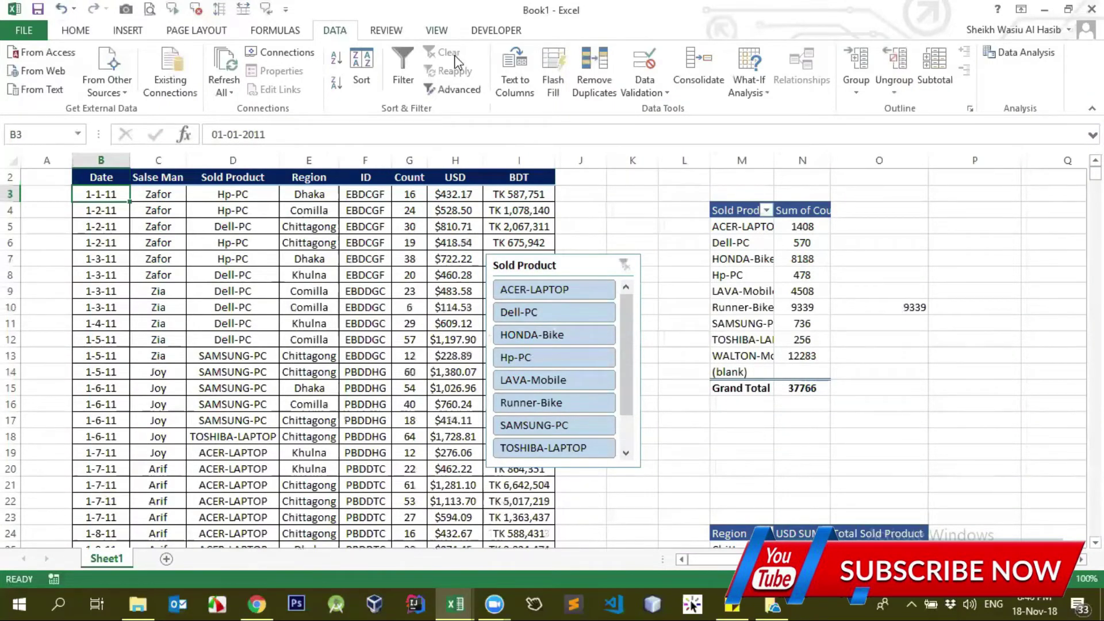
key(ctrl+Down)
key(ctrl+Up)
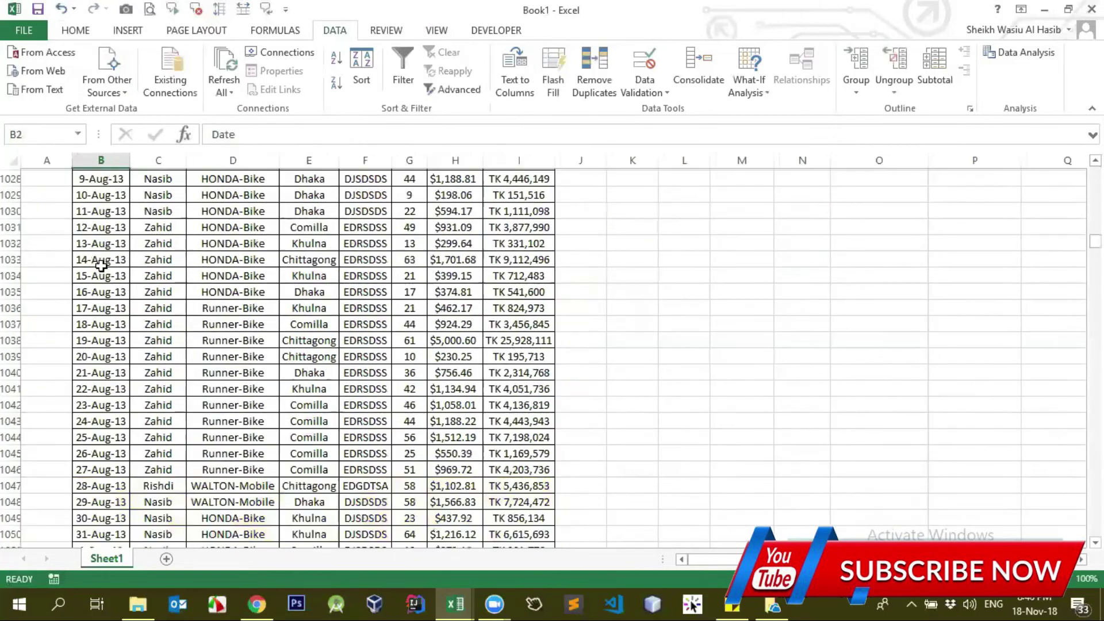
key(Right)
key(Right)
key(Down)
key(Down)
key(Down)
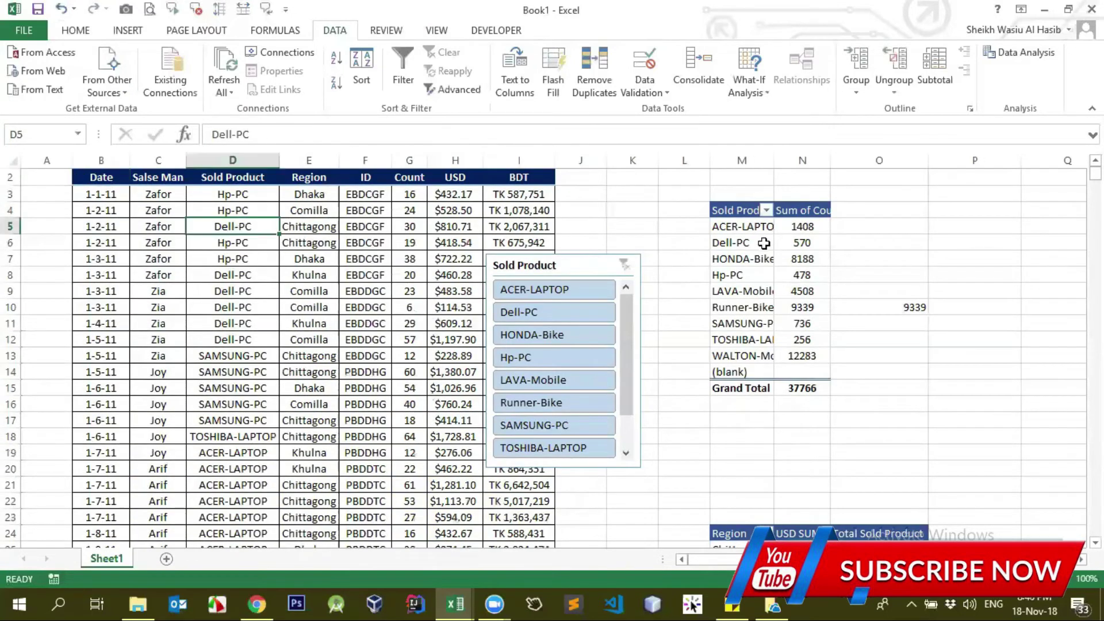
Step: Widen pivot column M to fit full product names such as TOSHIBA-LAPTOP
click(763, 244)
double_click(774, 161)
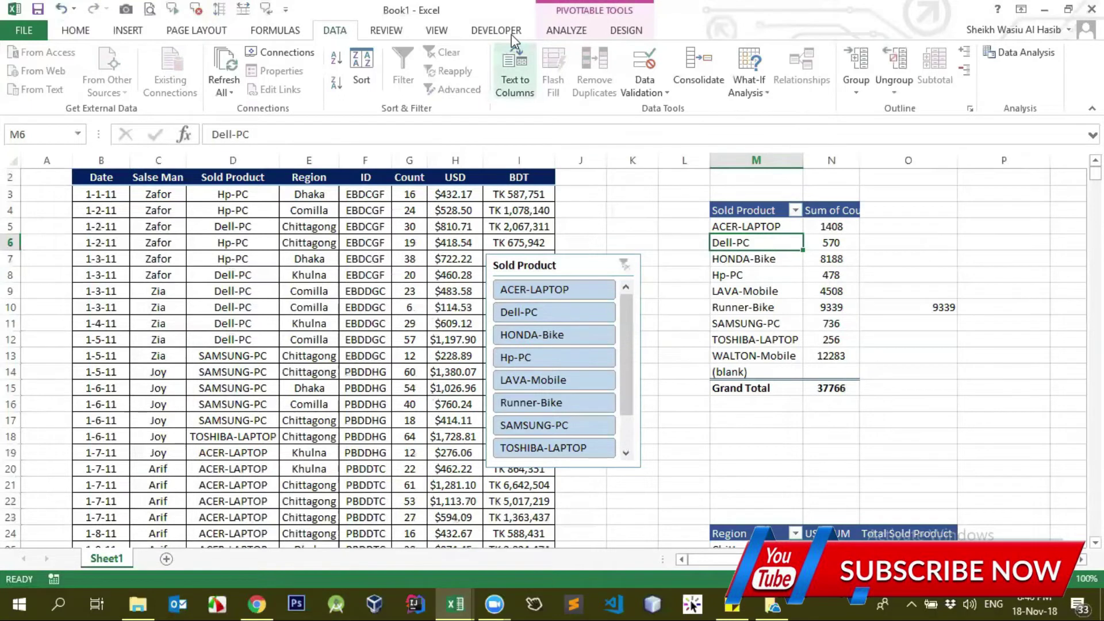
click(566, 30)
Step: Open the pivot's Change Data Source dialog and scroll down the sheet to locate the last data row
click(577, 98)
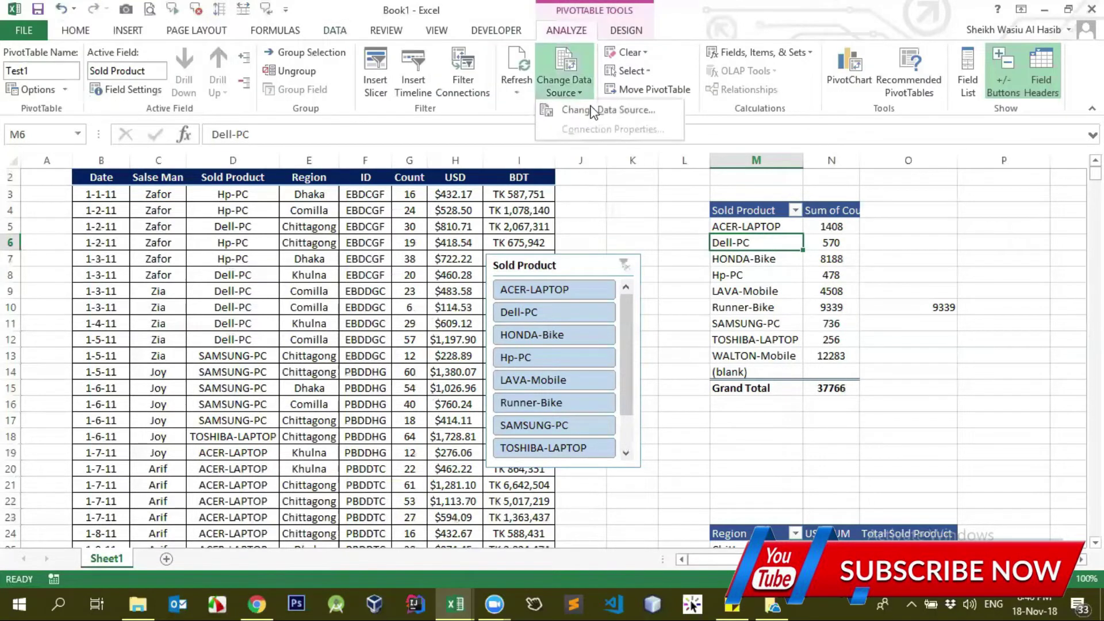
click(593, 111)
drag(1094, 172, 1094, 527)
scroll(457, 484, down, 1)
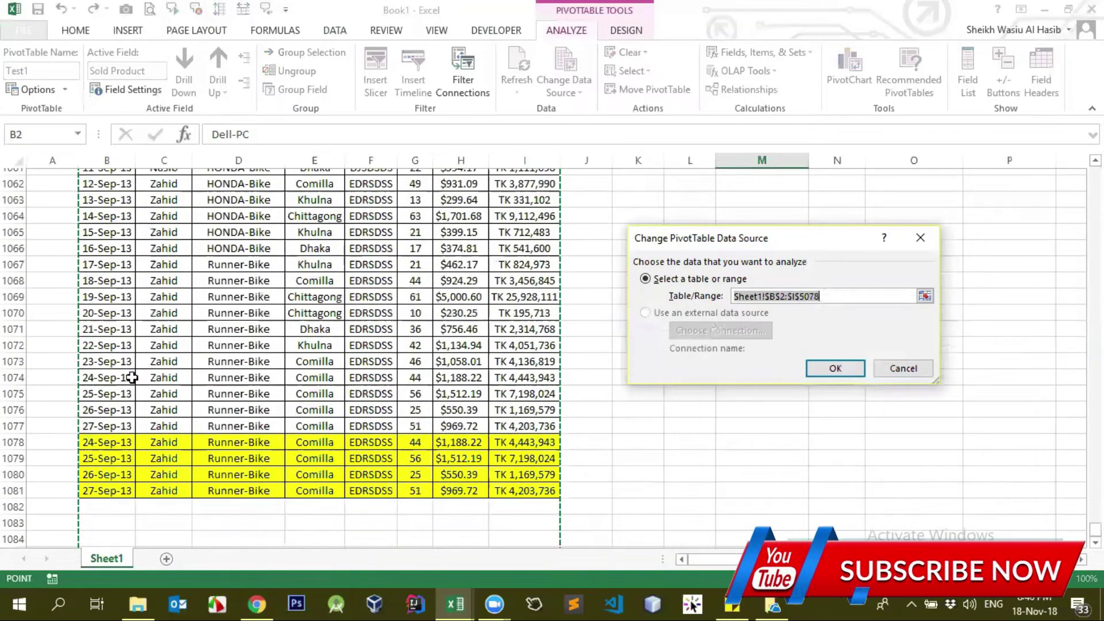
scroll(149, 416, down, 1)
scroll(352, 474, down, 10)
scroll(392, 500, down, 11)
scroll(424, 533, down, 14)
scroll(507, 456, down, 7)
scroll(727, 518, down, 7)
scroll(241, 481, down, 7)
scroll(241, 483, down, 15)
scroll(266, 475, down, 7)
scroll(266, 474, down, 14)
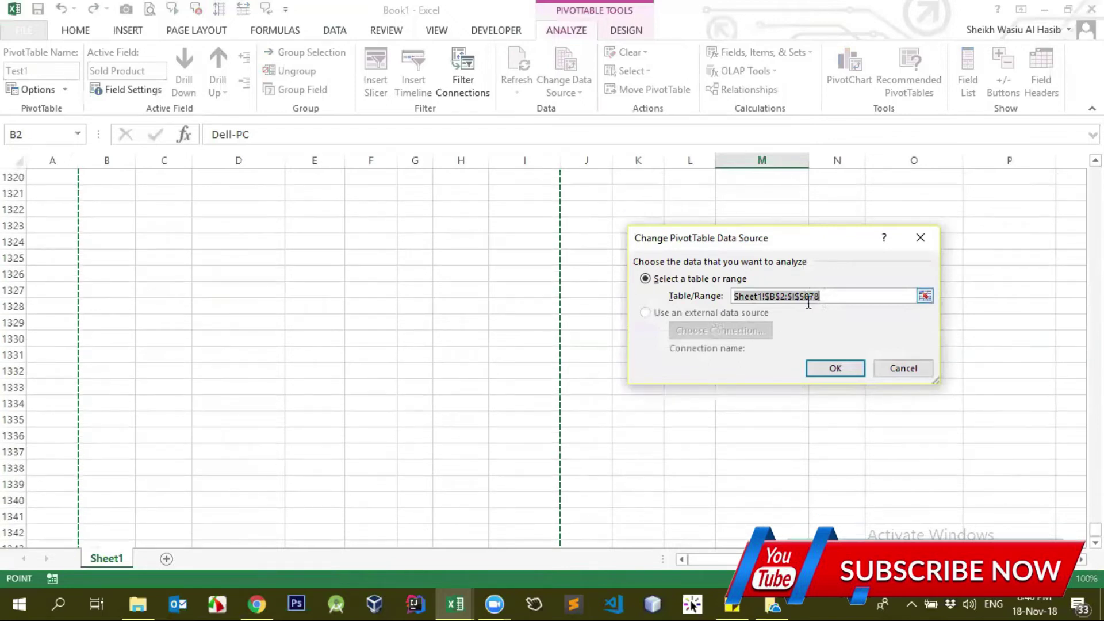
scroll(362, 374, down, 15)
scroll(363, 374, down, 9)
scroll(363, 374, down, 20)
click(1094, 542)
click(1094, 542)
Step: Shorten the Test1 source range from B2:I5078 so it ends around row 1080
click(807, 297)
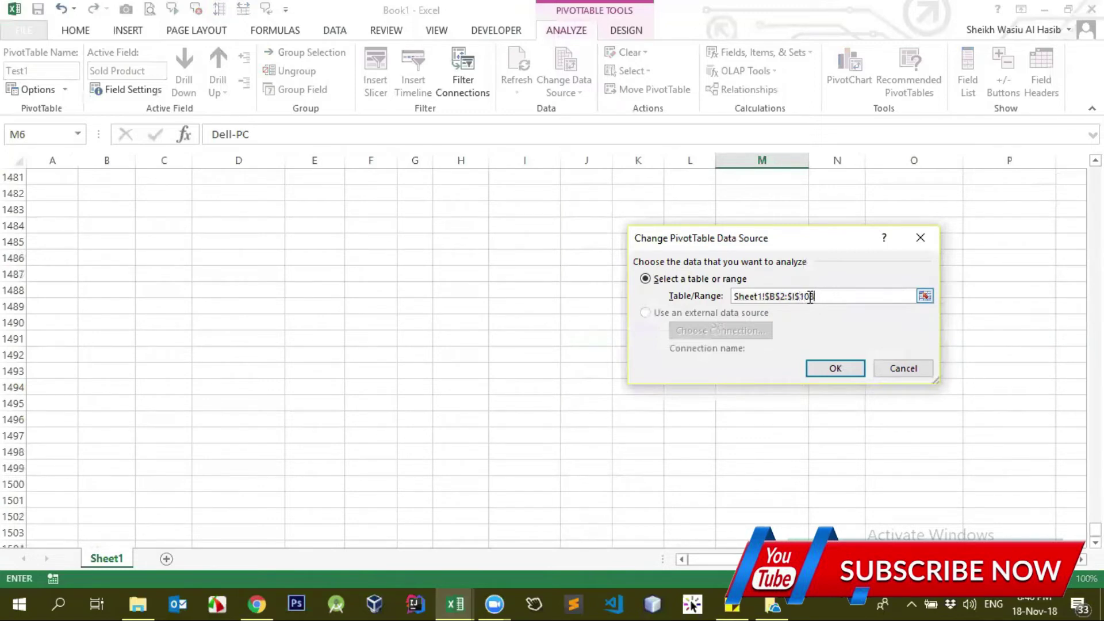
key(Return)
scroll(230, 270, up, 9)
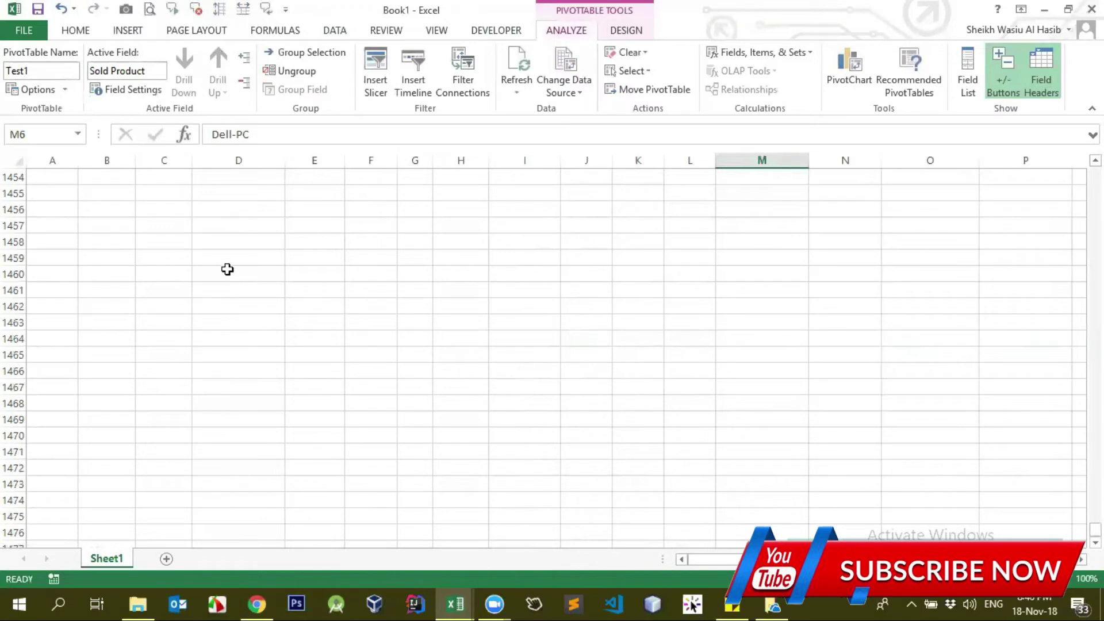
scroll(241, 262, up, 7)
click(259, 256)
Step: Check where the source data ends, confirming the last data row is 1081
key(ctrl+Up)
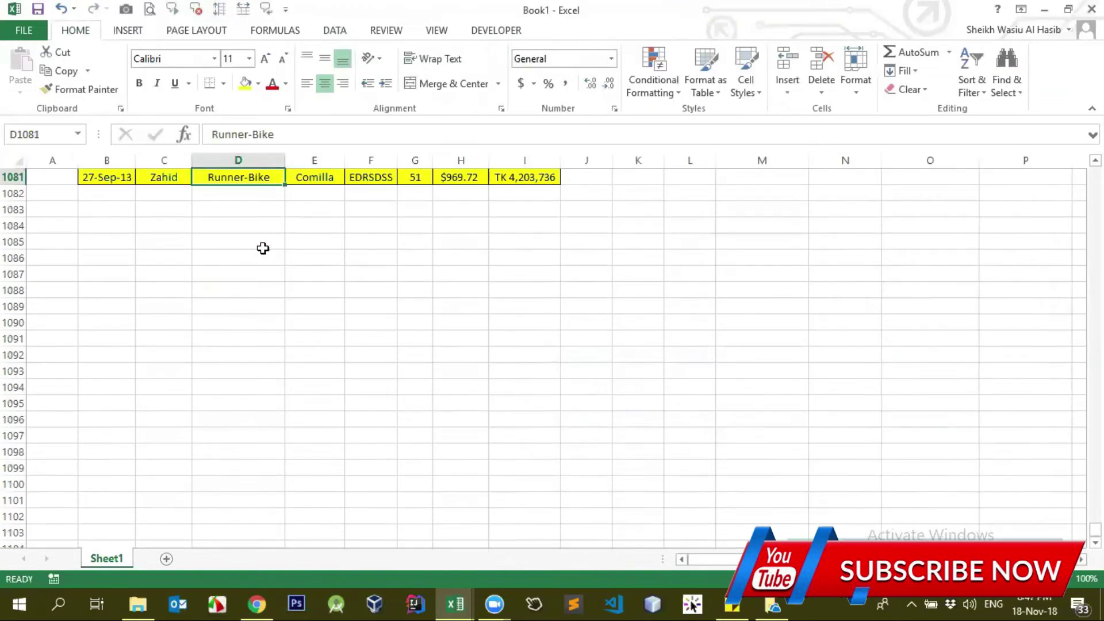
key(ctrl+Up)
click(350, 242)
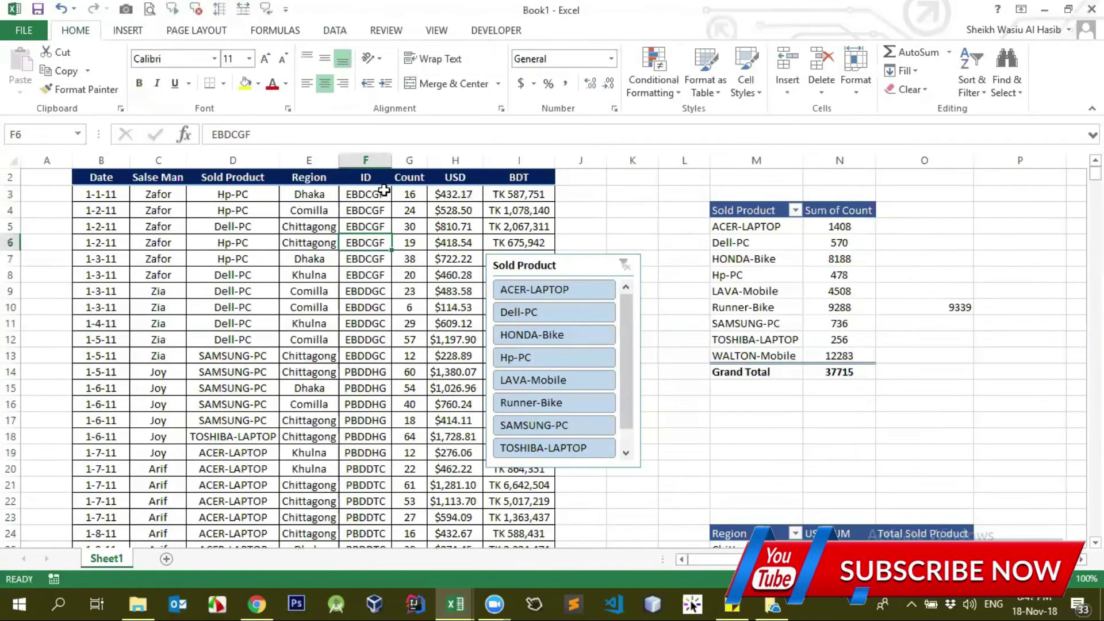
click(409, 177)
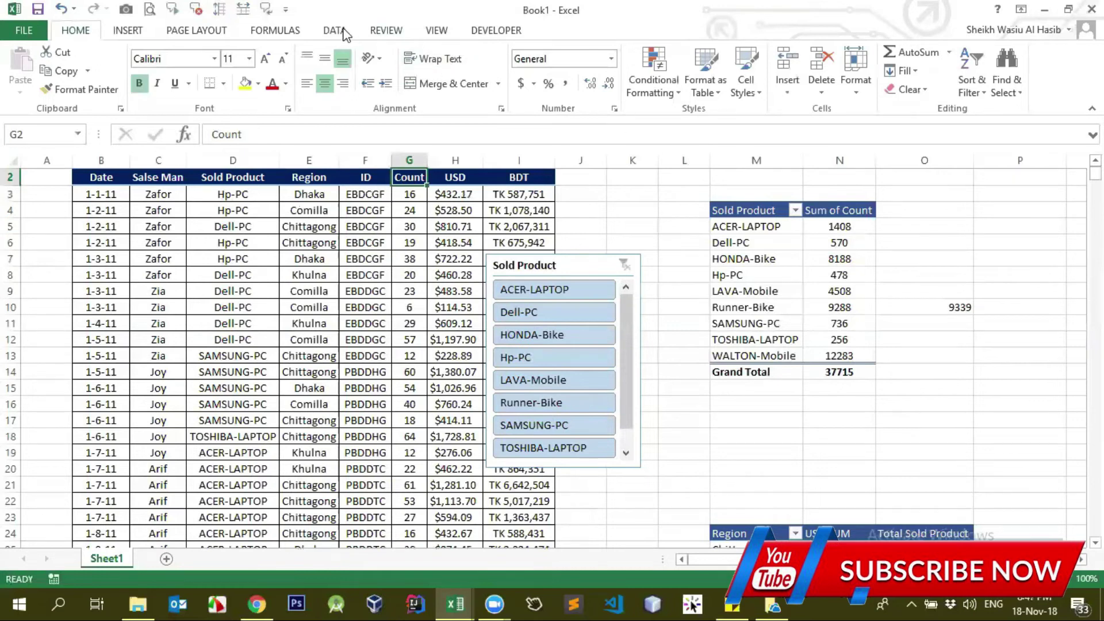
click(336, 30)
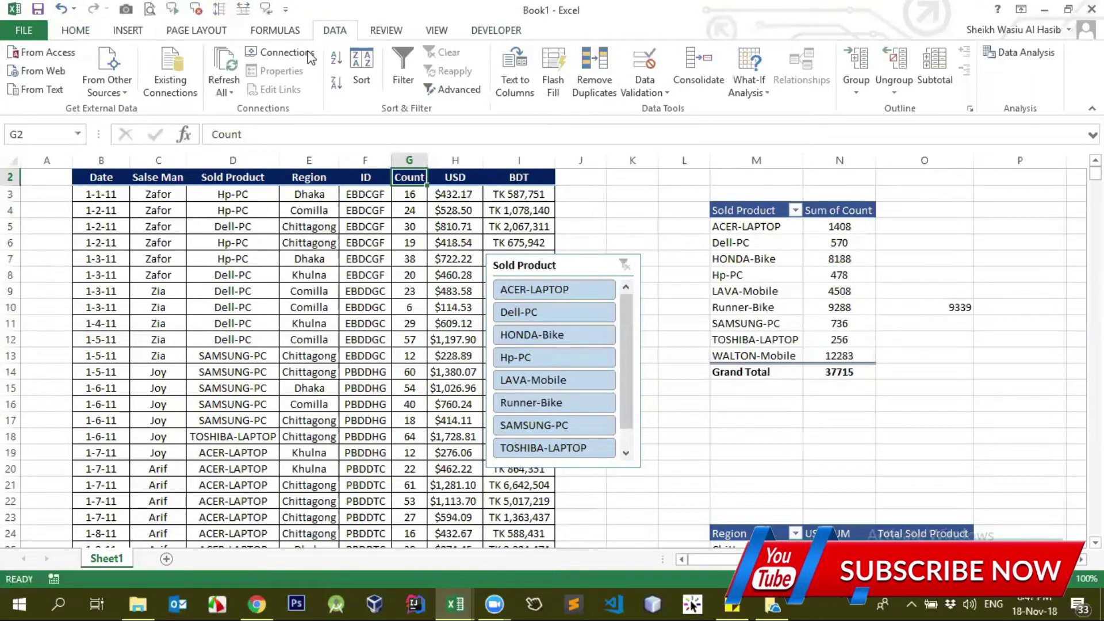
Step: Reopen the pivot's data source settings to inspect the range Sheet1!$B$2:$I$1080
click(782, 242)
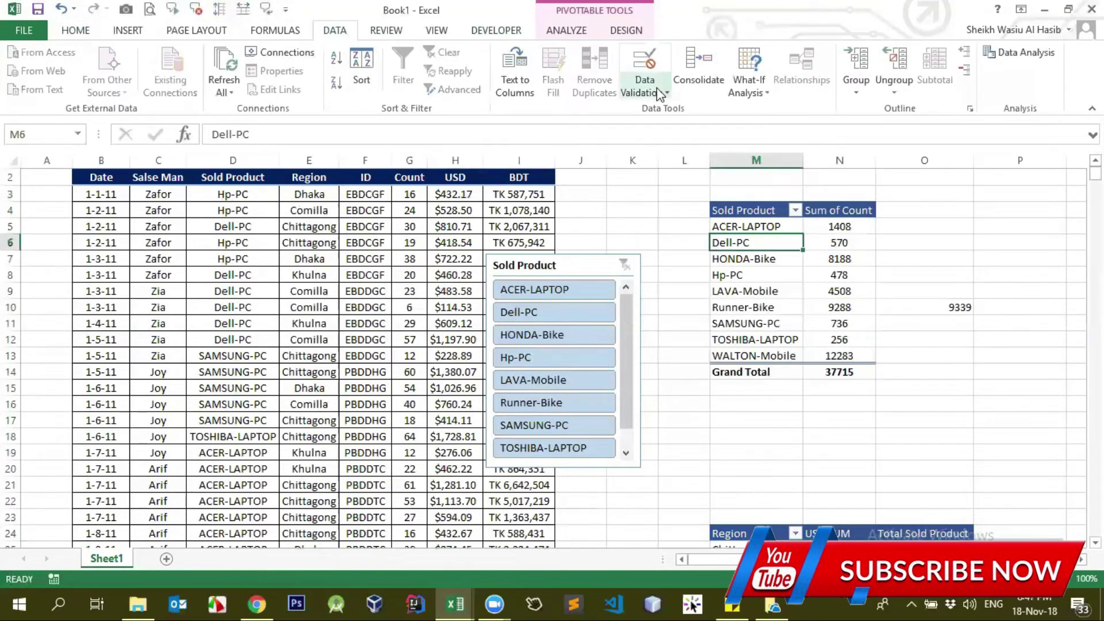
click(566, 30)
click(560, 93)
click(598, 119)
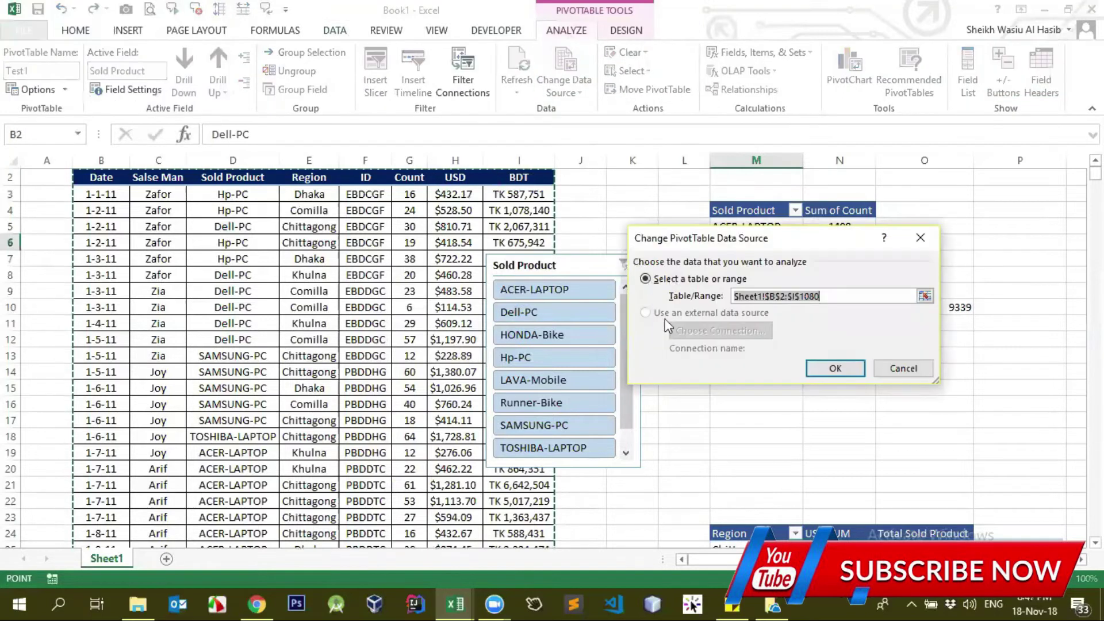
click(819, 296)
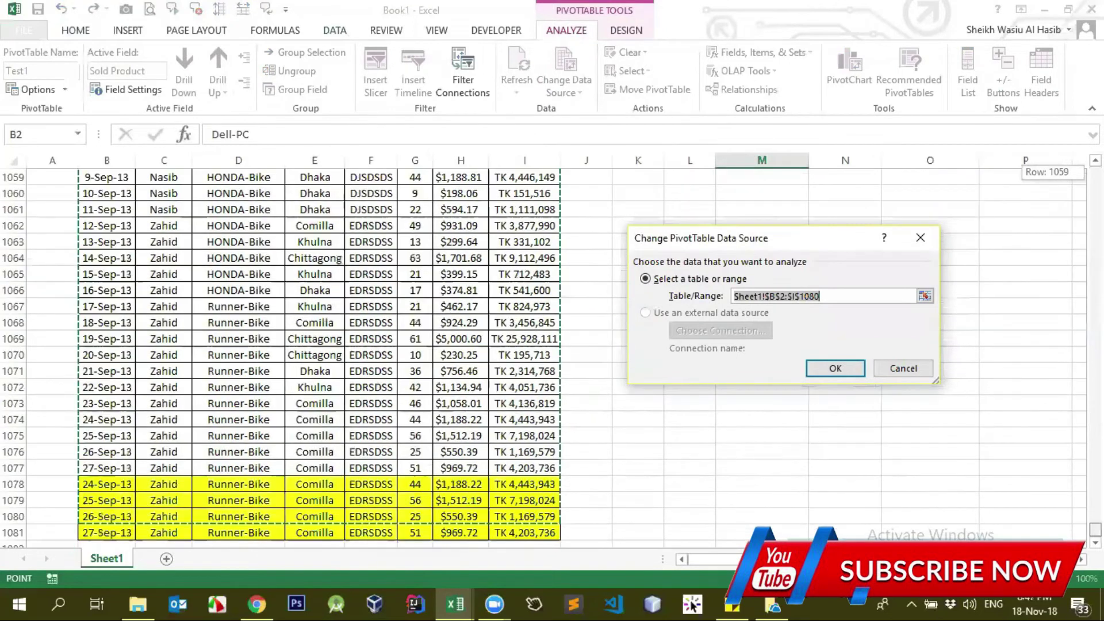
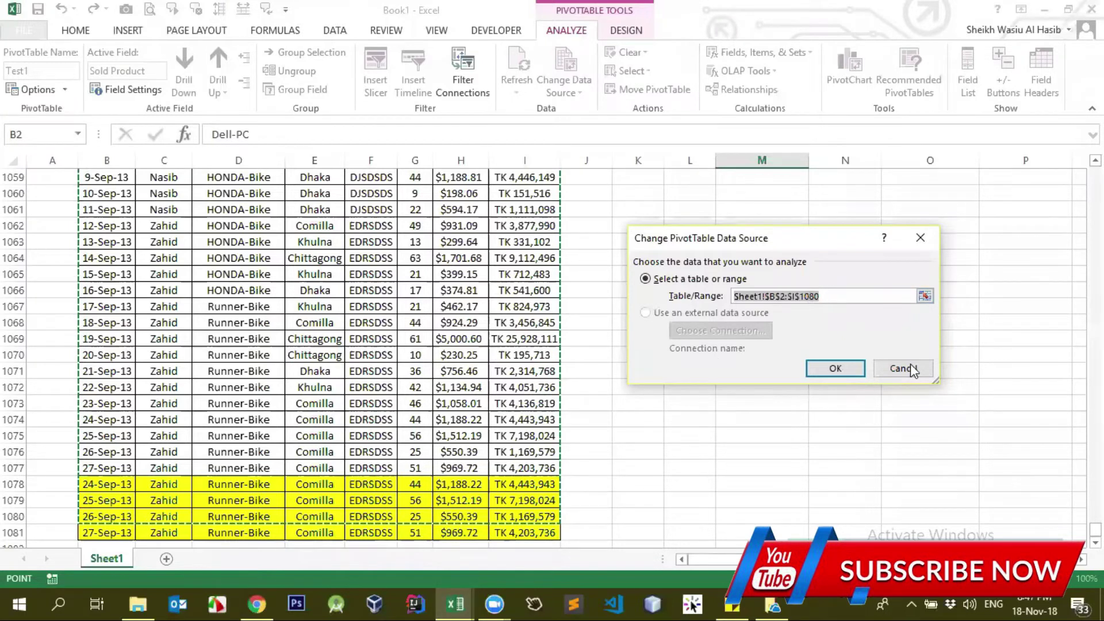
Step: Cancel the data source change and refresh all pivot data so Runner-Bike shows 9288
click(836, 368)
click(686, 276)
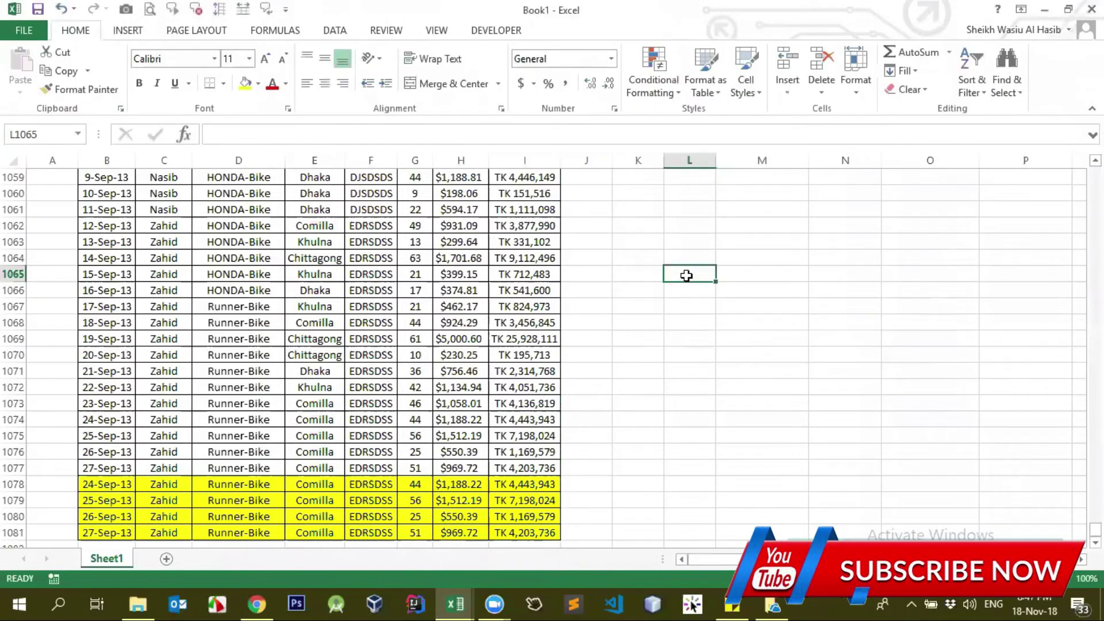
key(ctrl+Up)
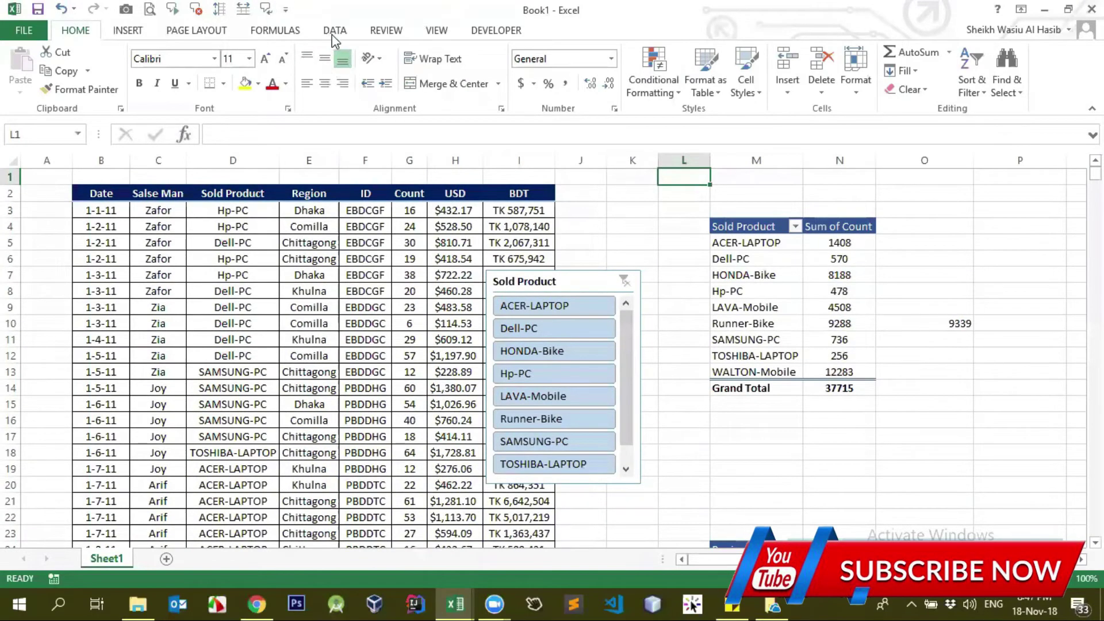
click(335, 30)
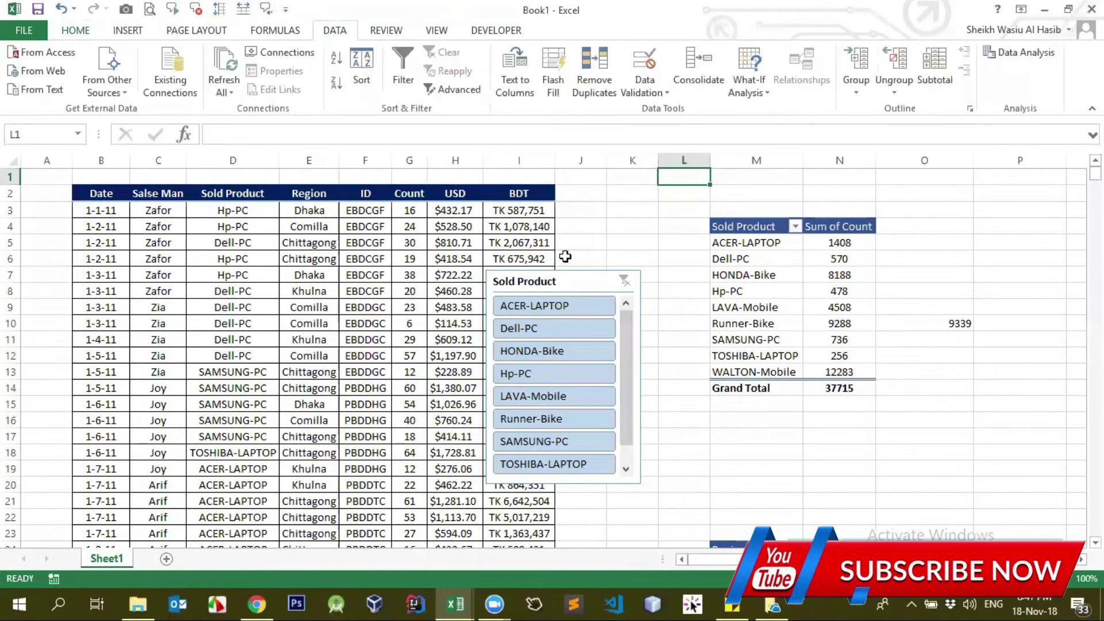
click(843, 326)
click(952, 324)
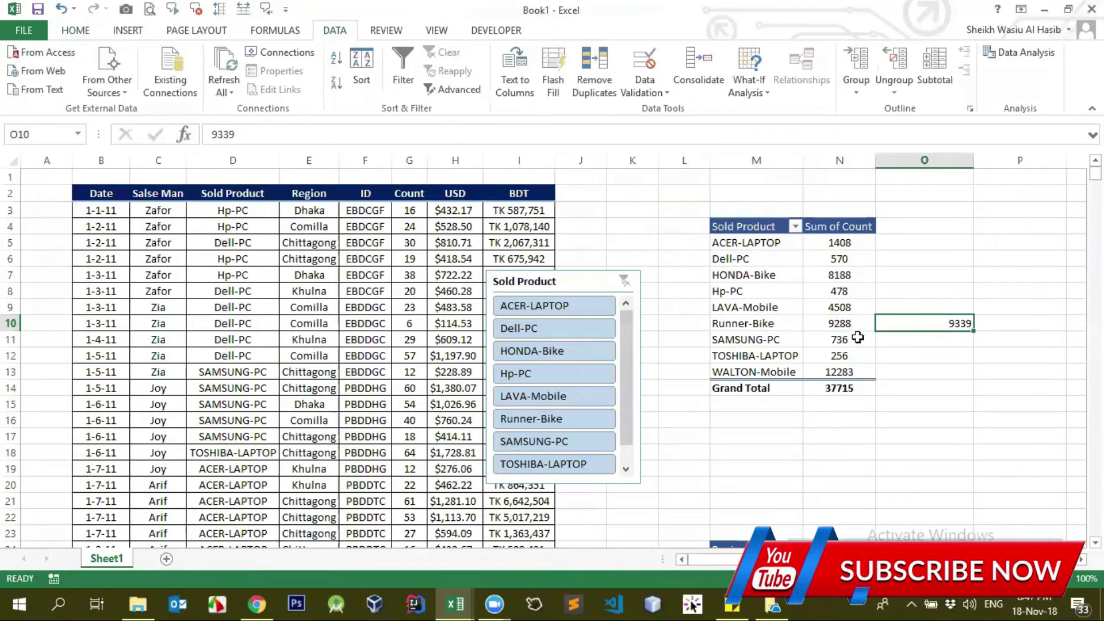
click(842, 326)
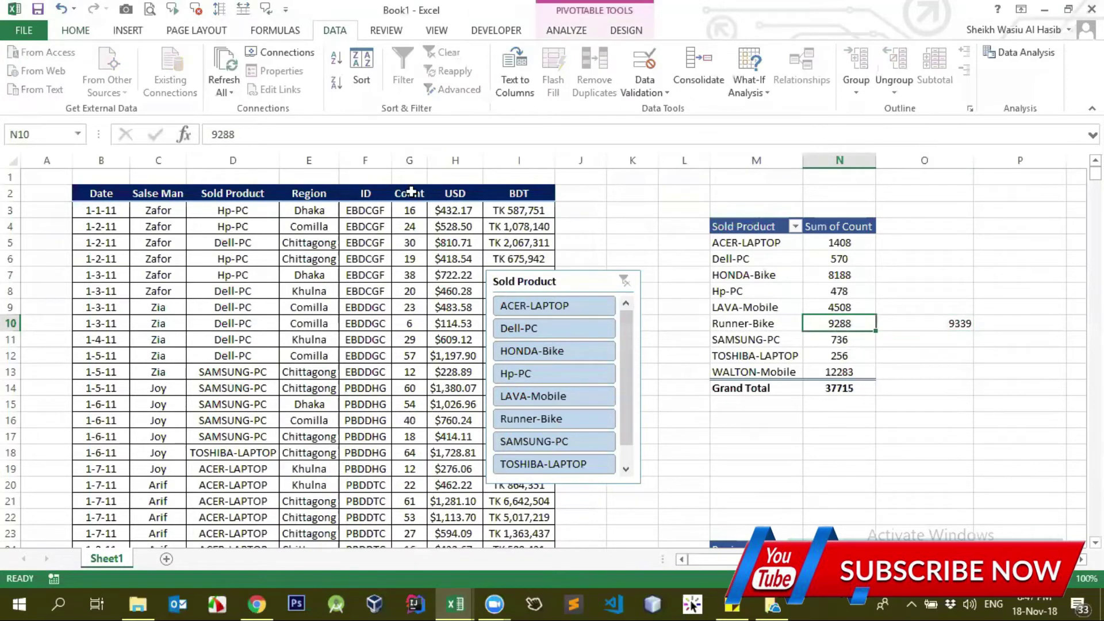
click(224, 64)
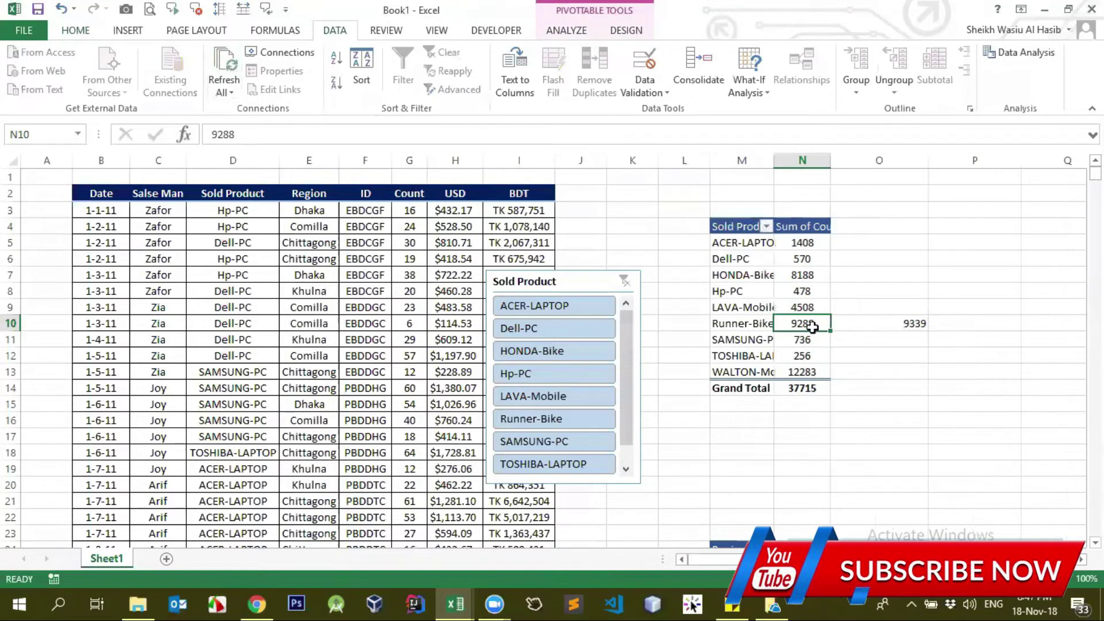
Step: Enter a GETPIVOTDATA+51 check formula in O10 giving 9339, delete it, and auto-fit column M
click(913, 324)
text(=)
key(Left)
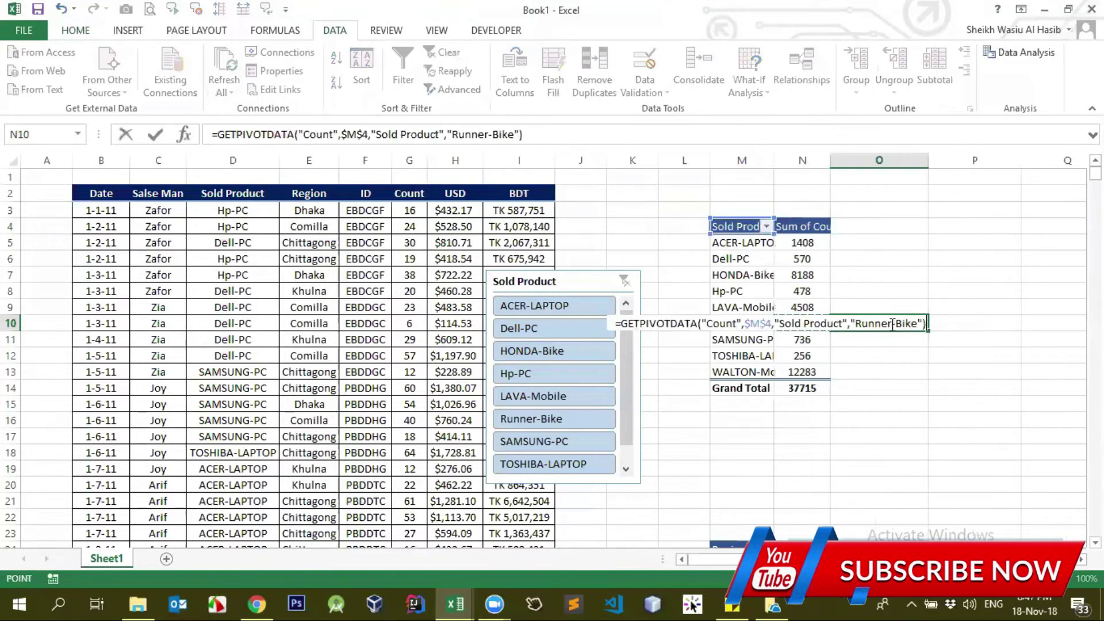
text(+51)
key(Return)
click(891, 323)
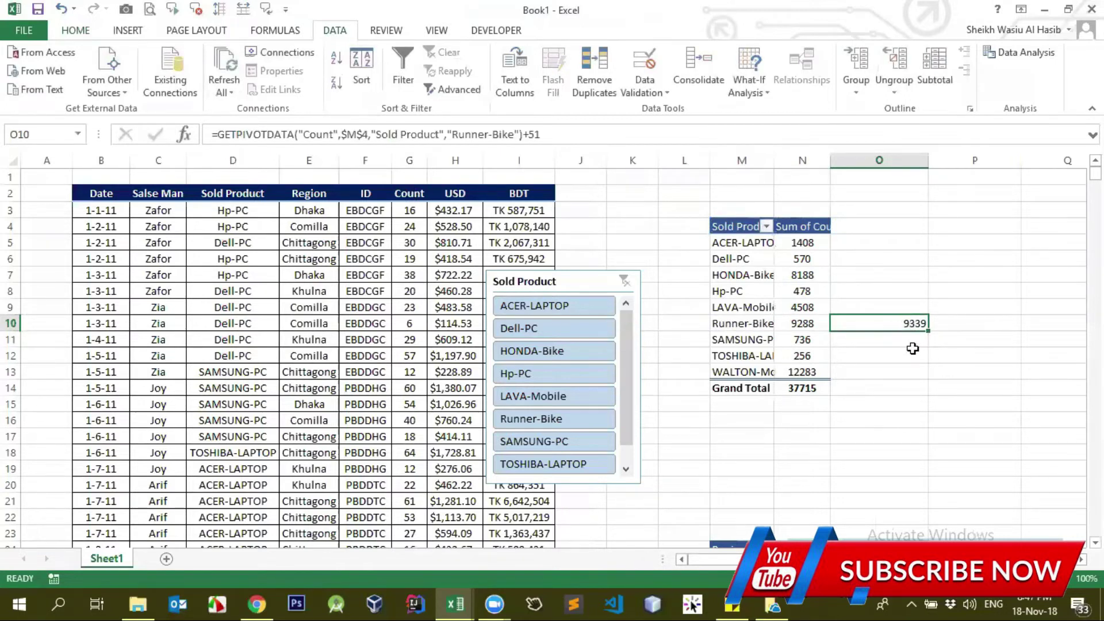
key(Delete)
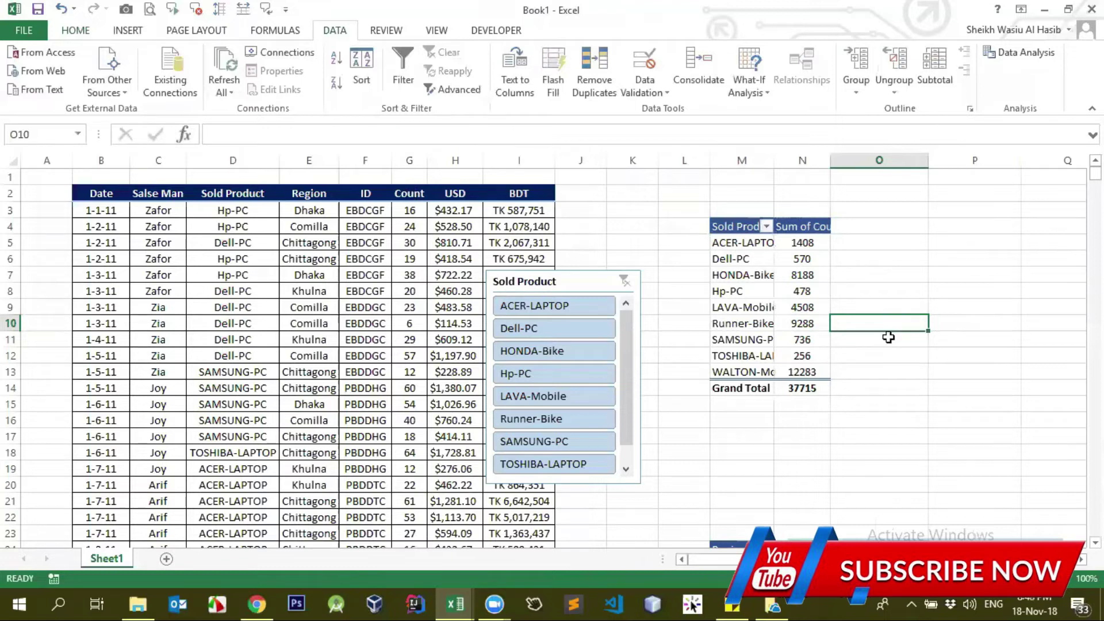
double_click(774, 161)
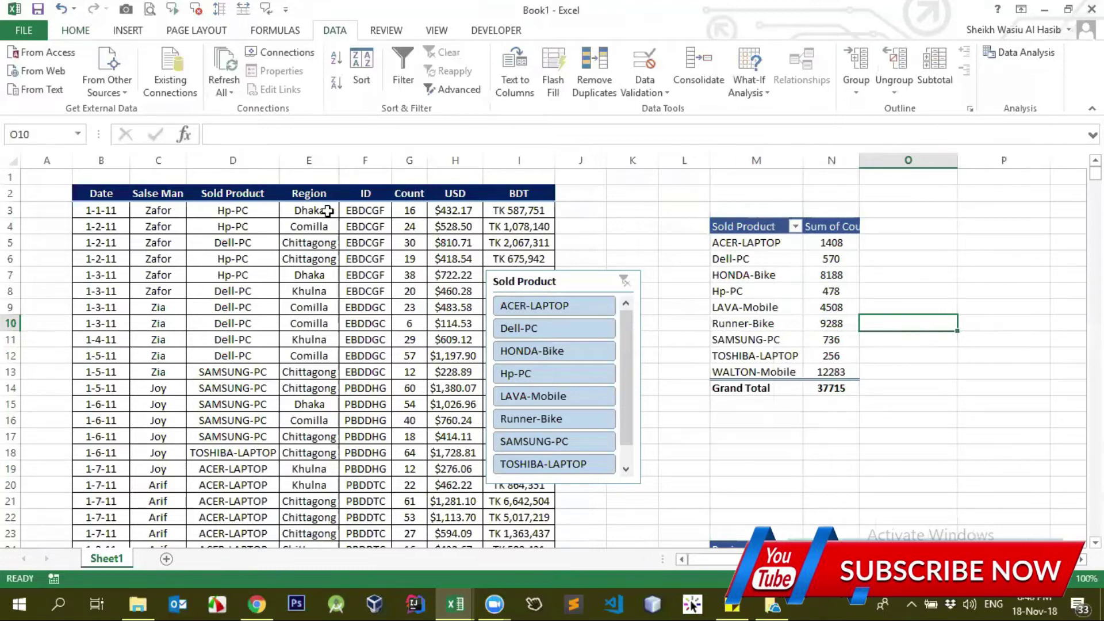
Step: Review the pivot's data source options, then drag the Sold Product slicer slightly left
click(761, 260)
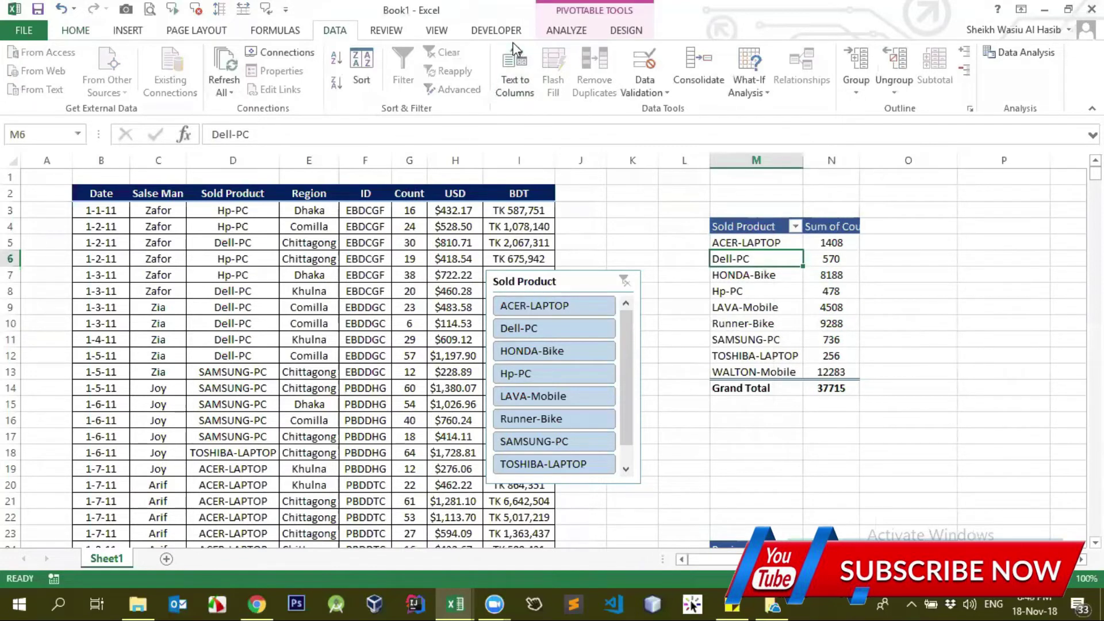
click(561, 32)
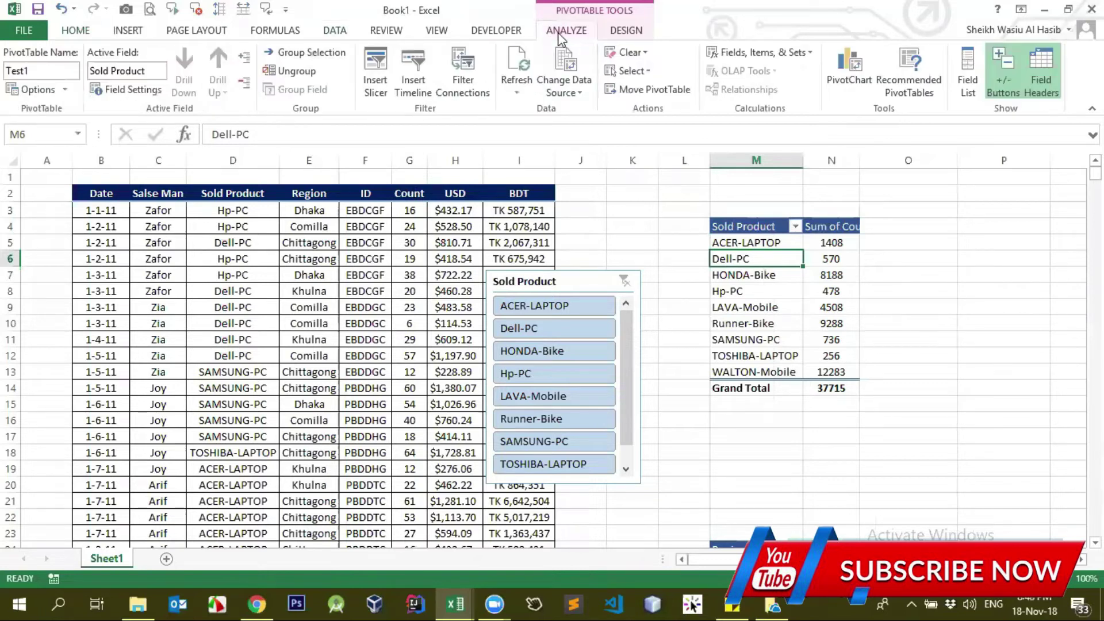
click(578, 91)
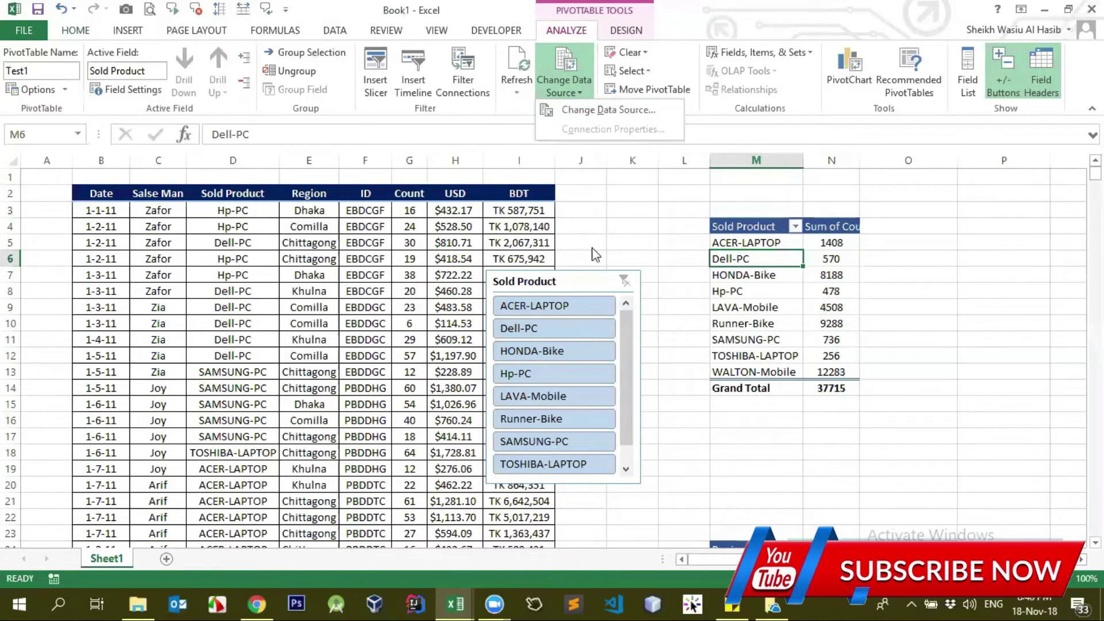
click(744, 277)
click(153, 291)
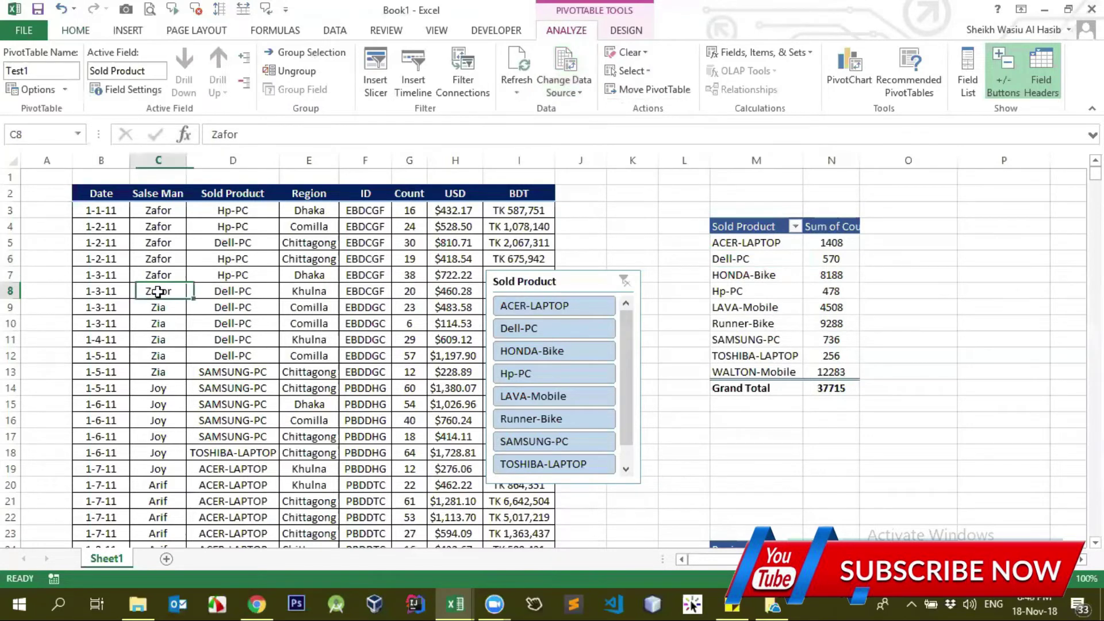
key(ctrl+z)
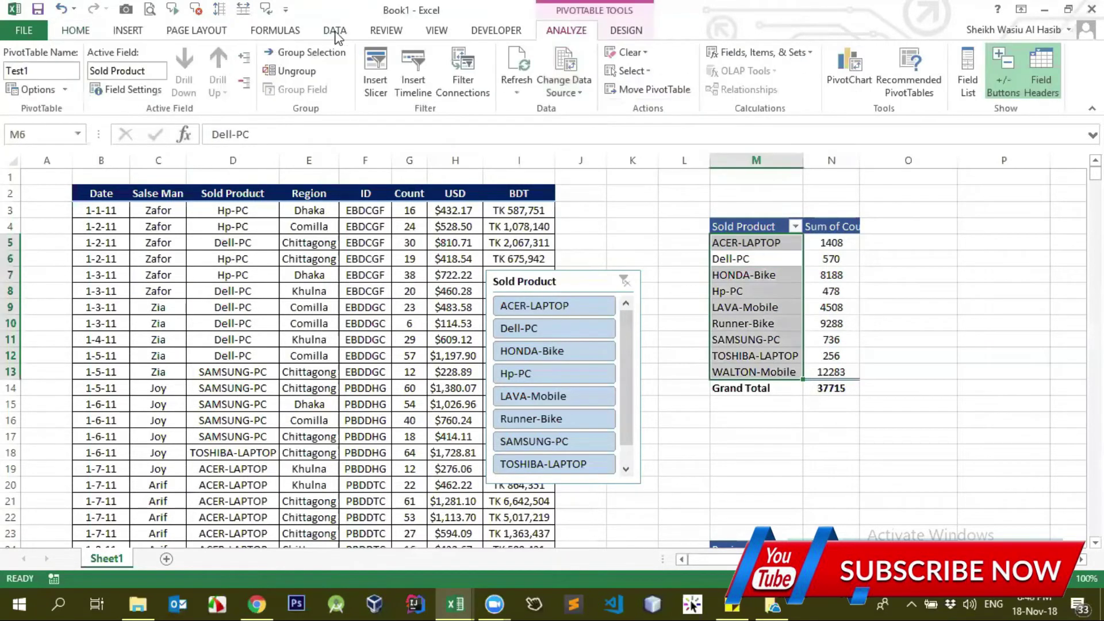
click(336, 32)
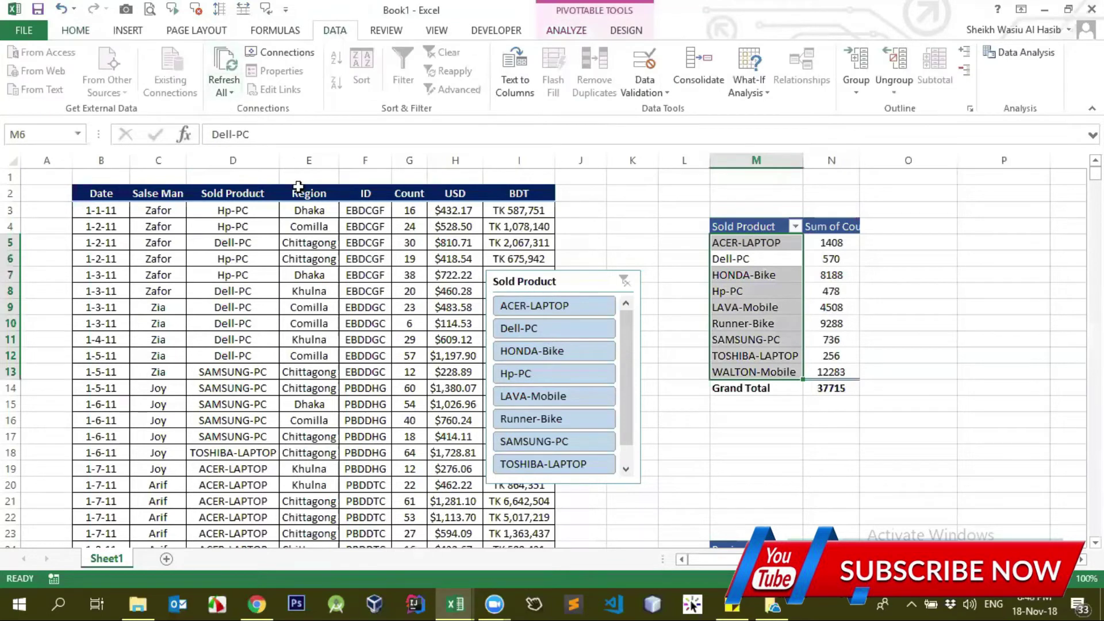
drag(524, 278, 480, 277)
click(752, 258)
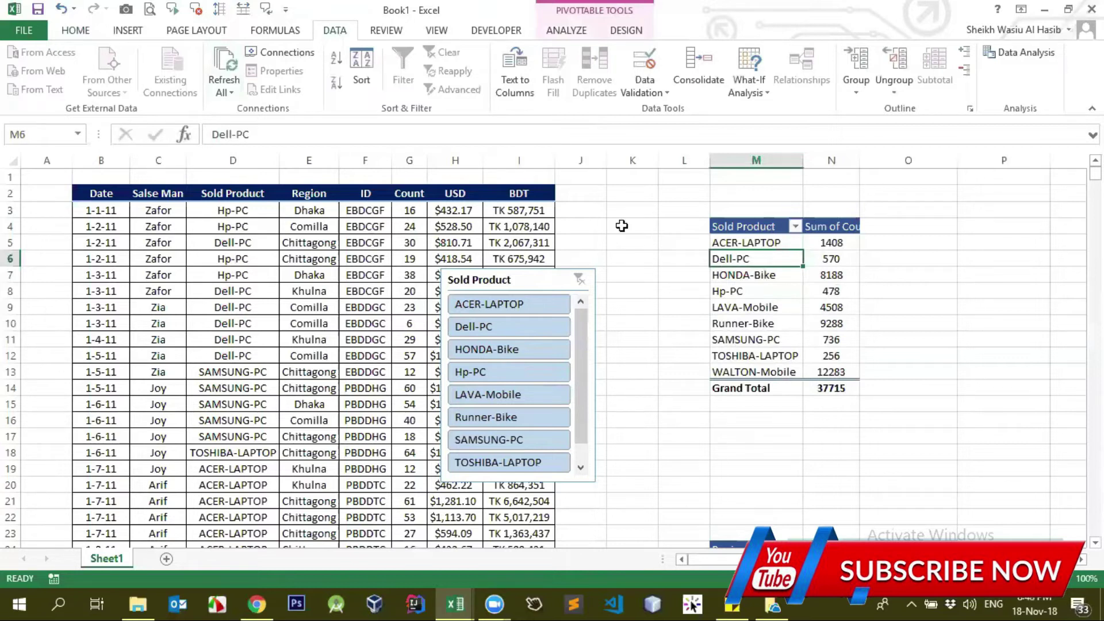
Step: Start inserting a PivotChart from the product pivot table, then cancel it
click(125, 32)
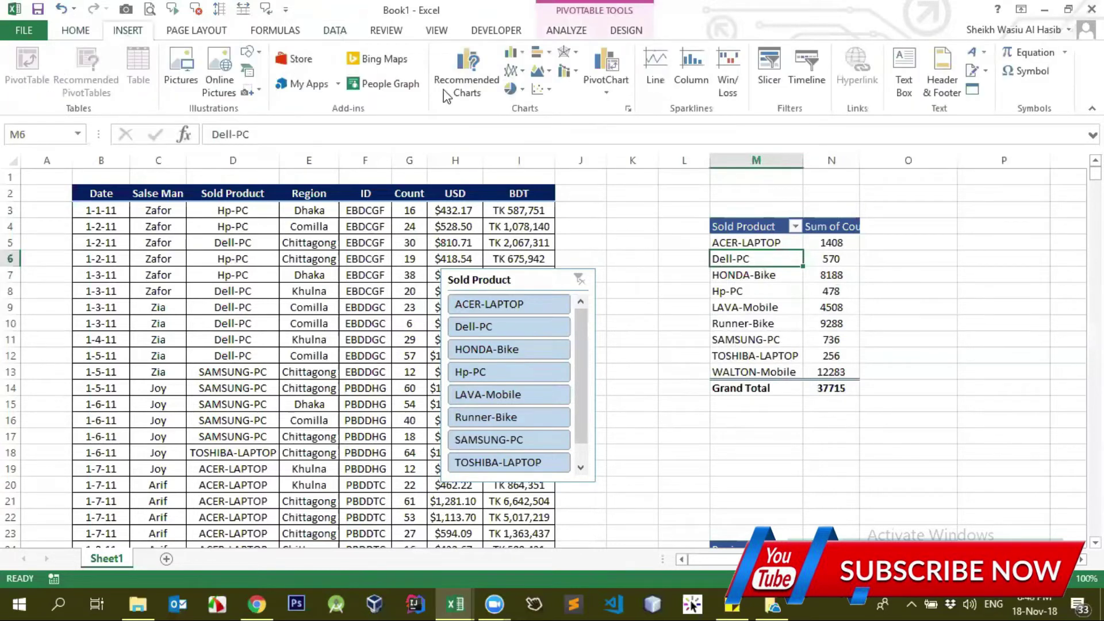
click(830, 293)
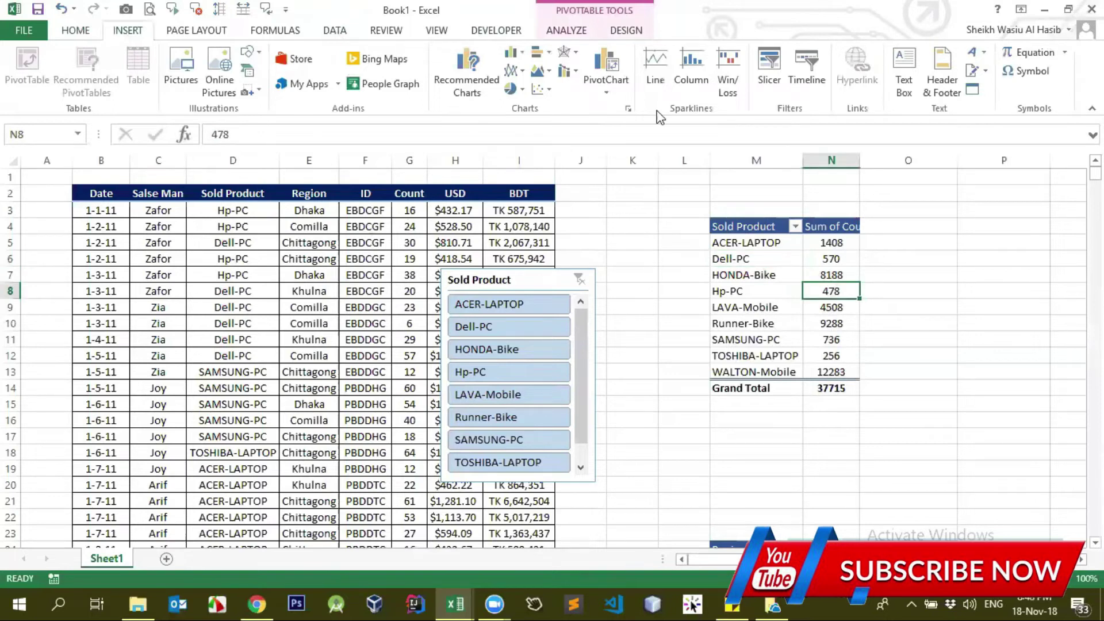
click(624, 33)
scroll(621, 35, up, 1)
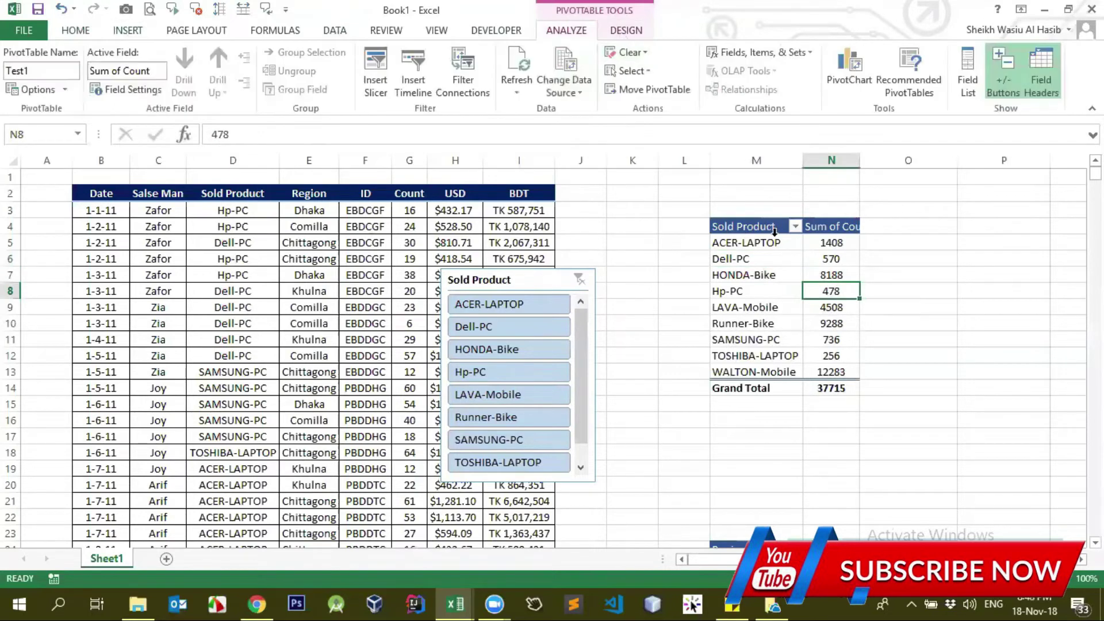
click(754, 230)
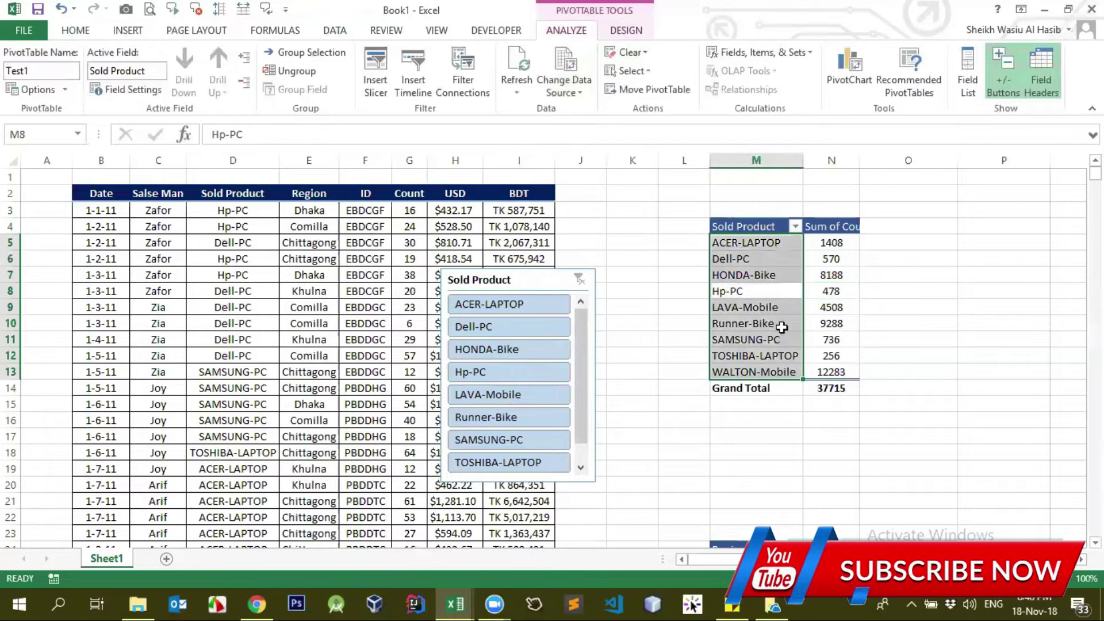
click(814, 263)
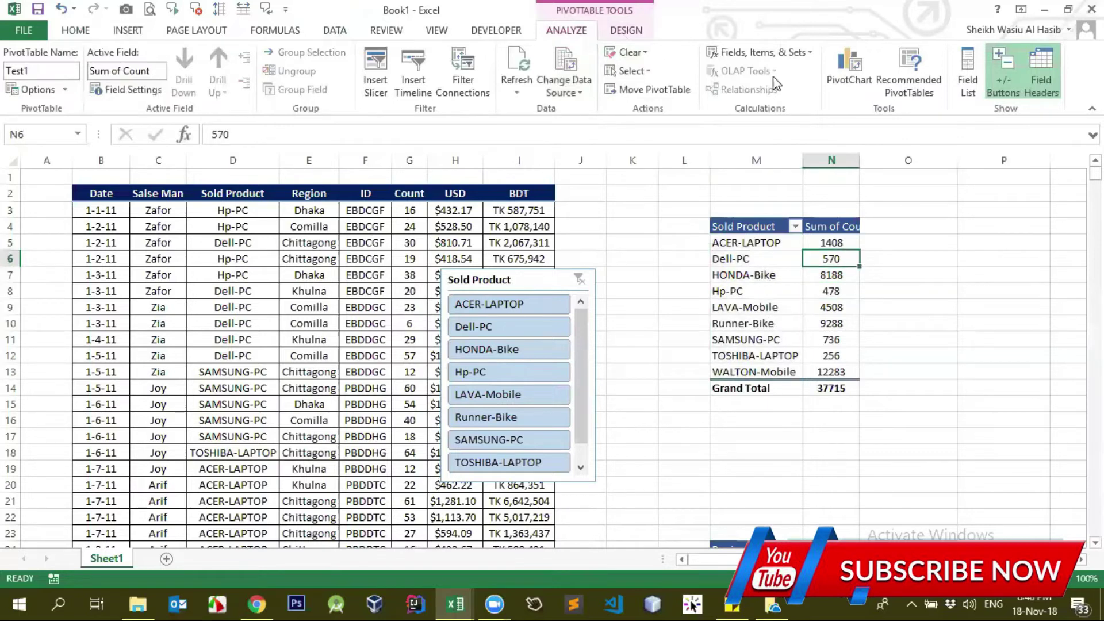
click(850, 80)
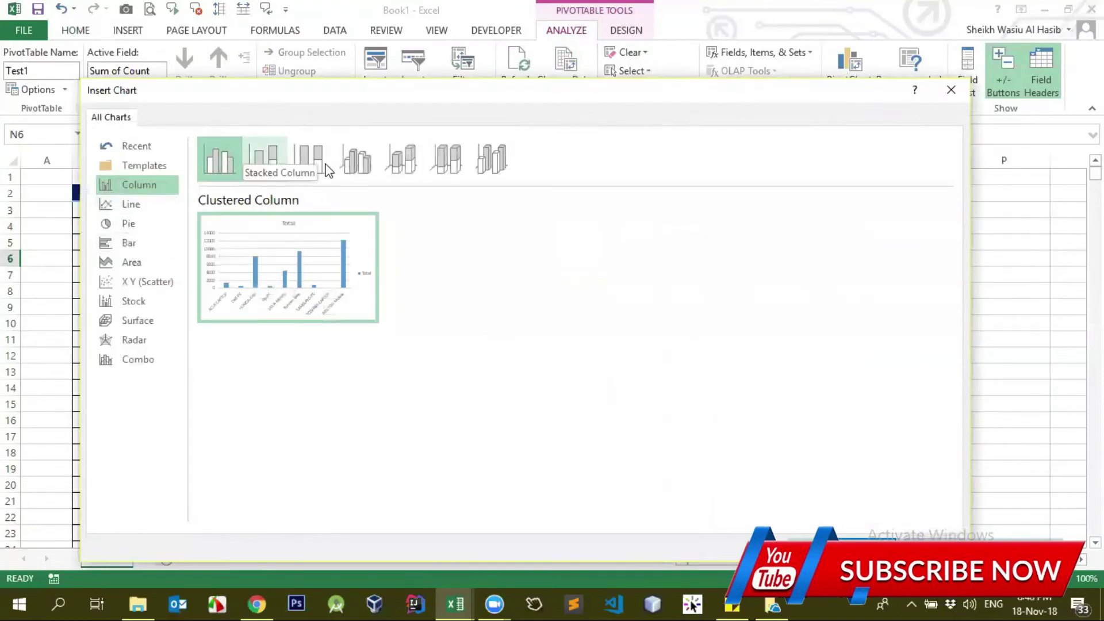
key(Escape)
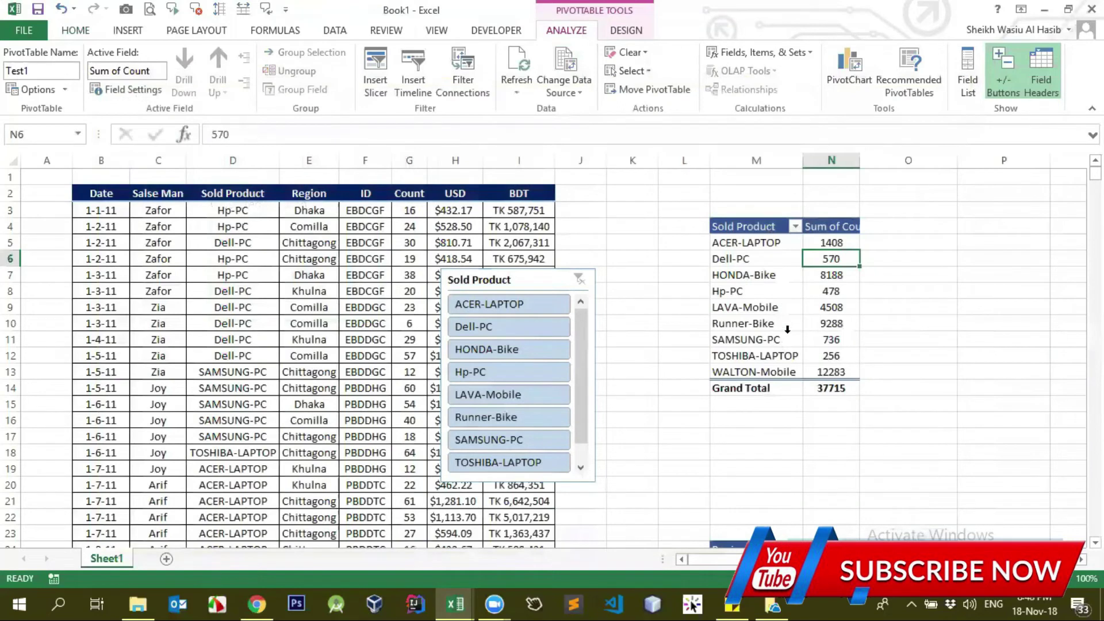
Step: Drag the Sold Product slicer up and to the right, then nudge it slightly left
scroll(591, 419, right, 6)
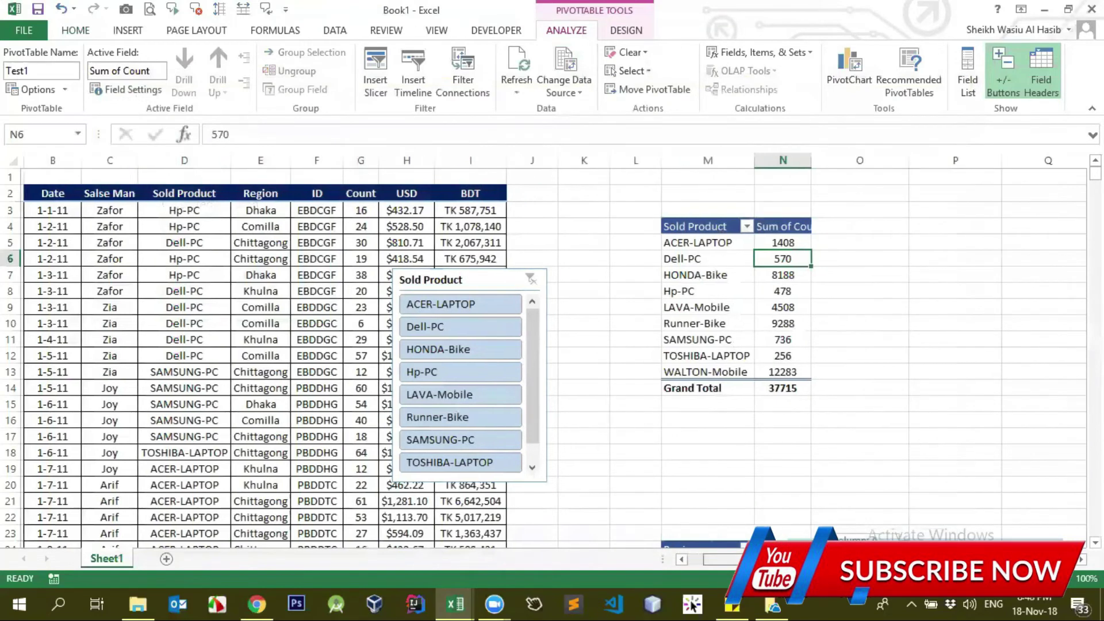
scroll(446, 377, down, 2)
scroll(445, 376, up, 2)
click(205, 279)
mouse_move(206, 279)
mouse_down()
mouse_move(251, 209)
mouse_move(301, 210)
mouse_up()
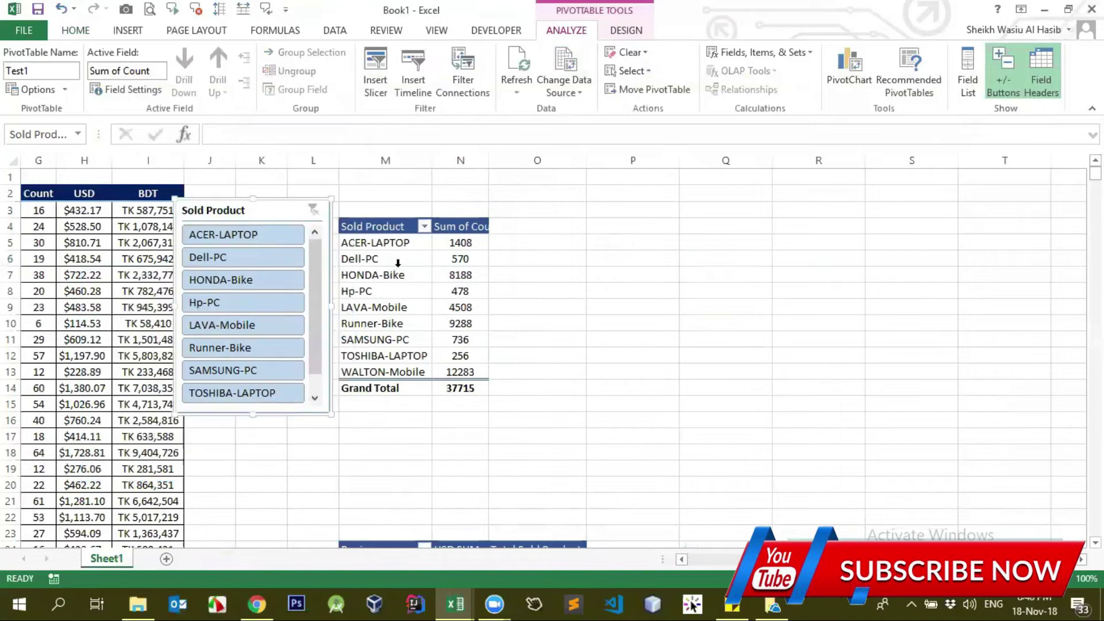
click(380, 230)
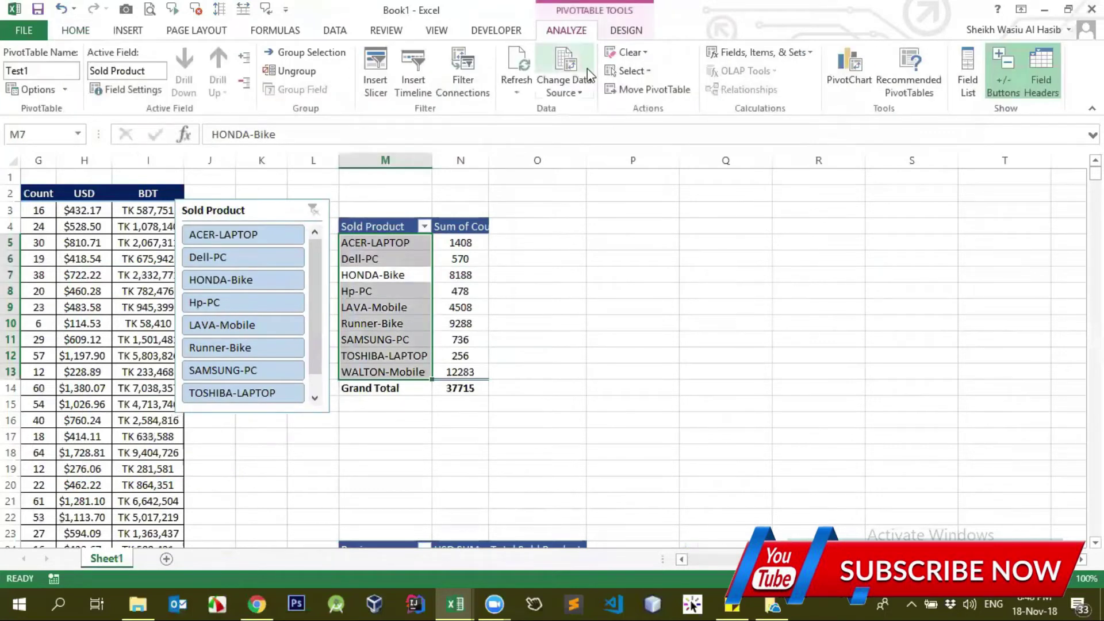
click(36, 72)
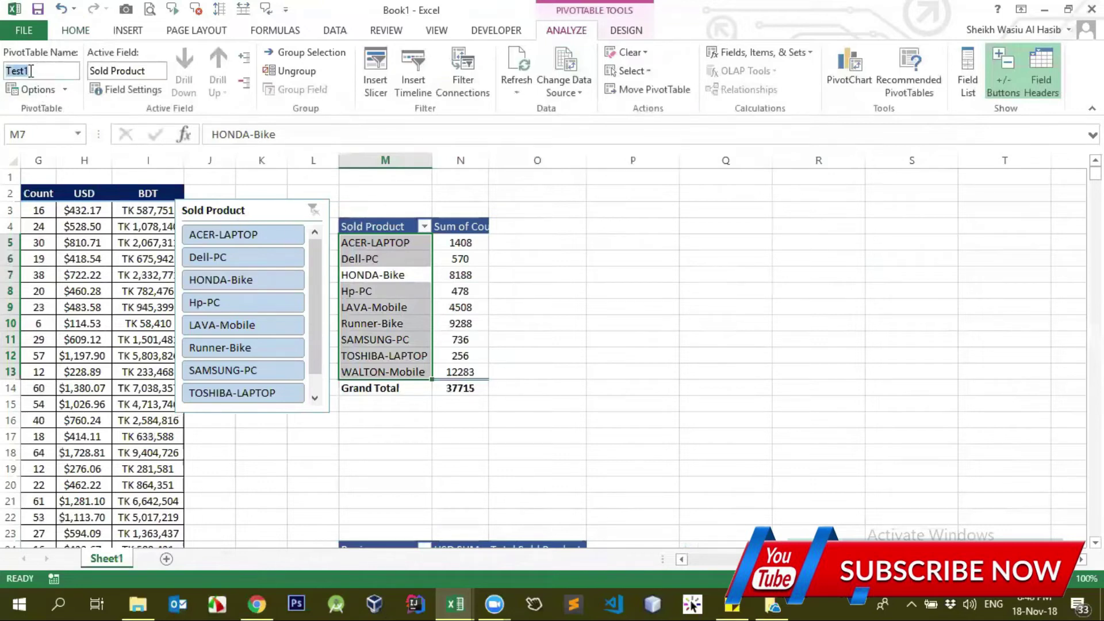
drag(226, 212, 202, 217)
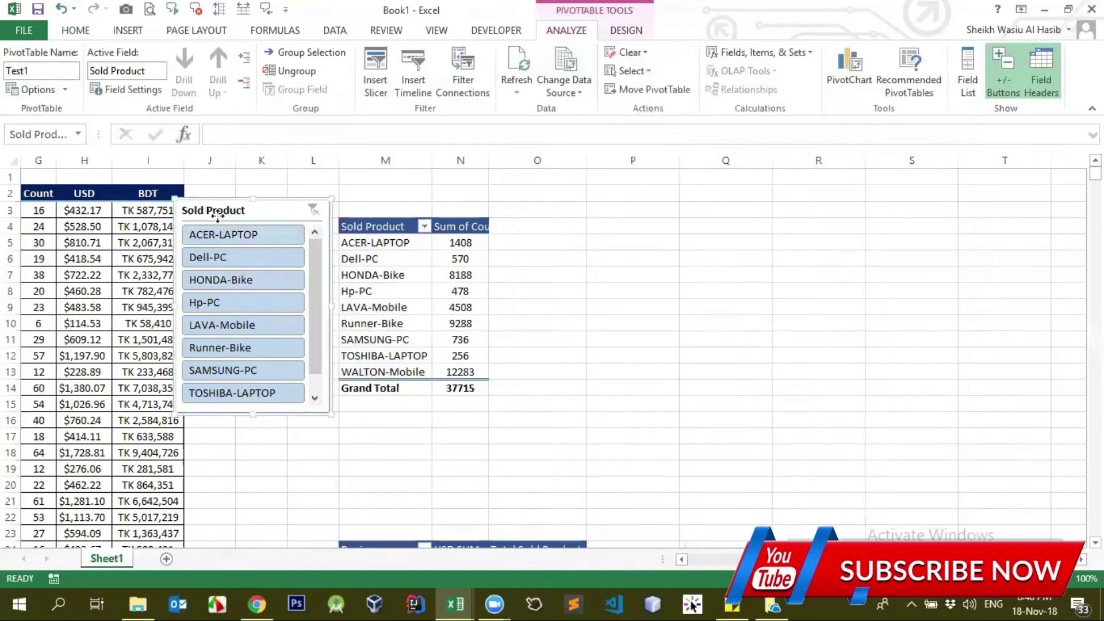
click(384, 266)
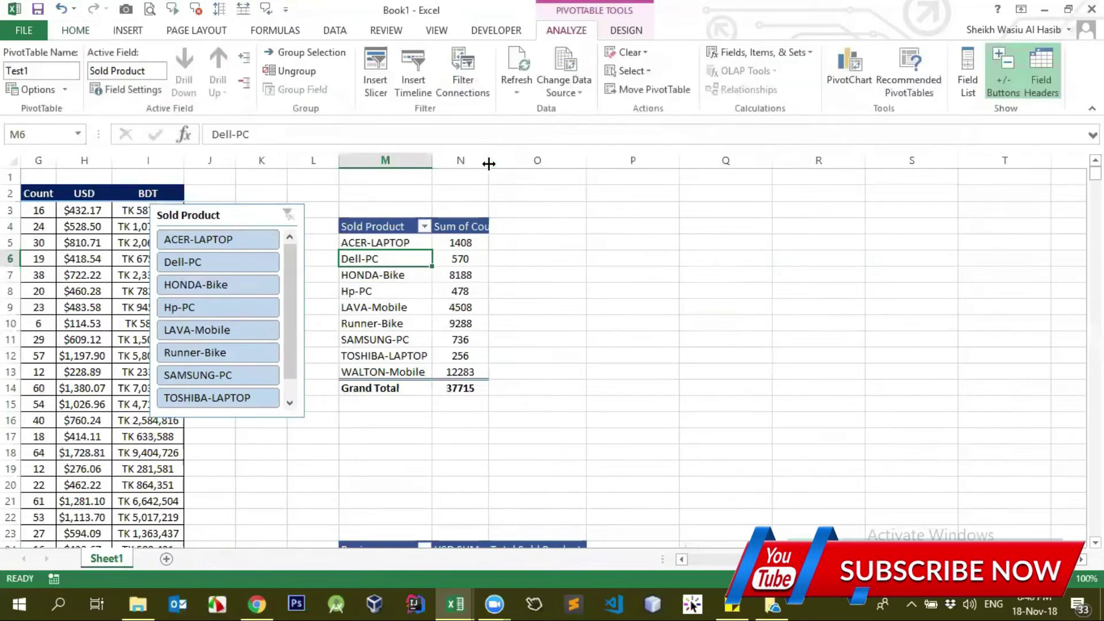
Step: Drag the Sold Product slicer to columns O–P, just right of the product pivot table
scroll(437, 321, down, 1)
click(443, 227)
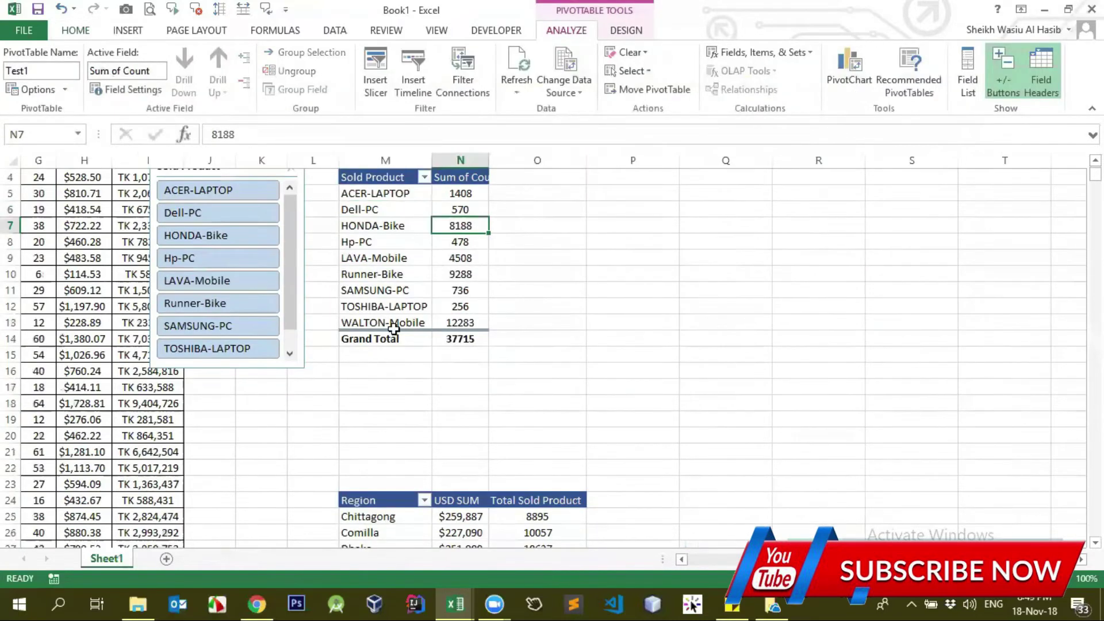
scroll(402, 391, down, 3)
click(418, 403)
scroll(427, 374, up, 3)
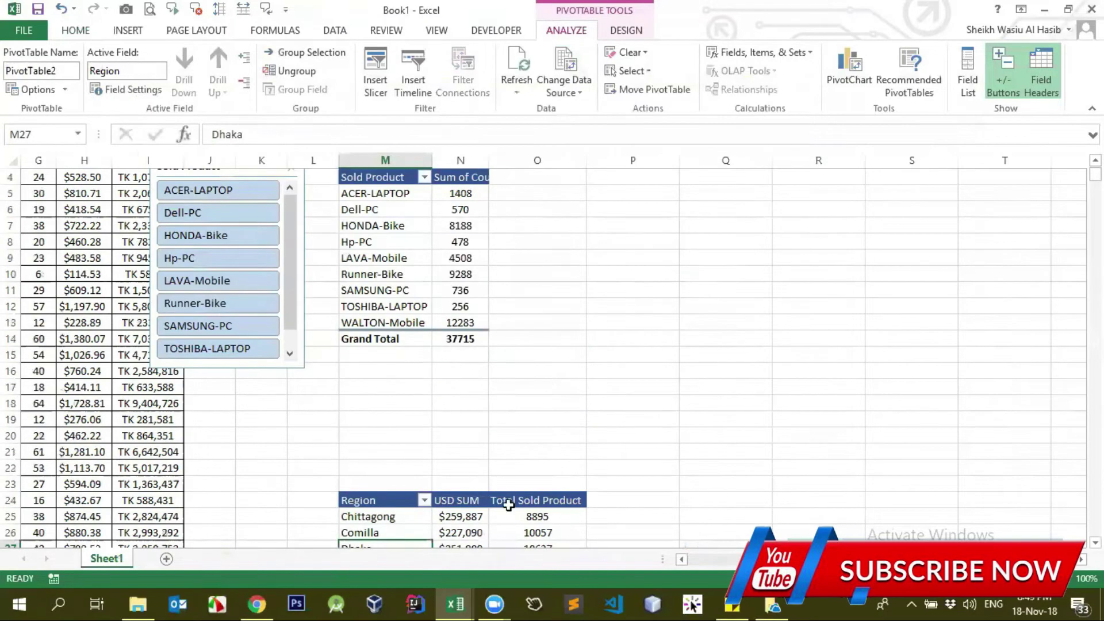
click(506, 501)
click(437, 256)
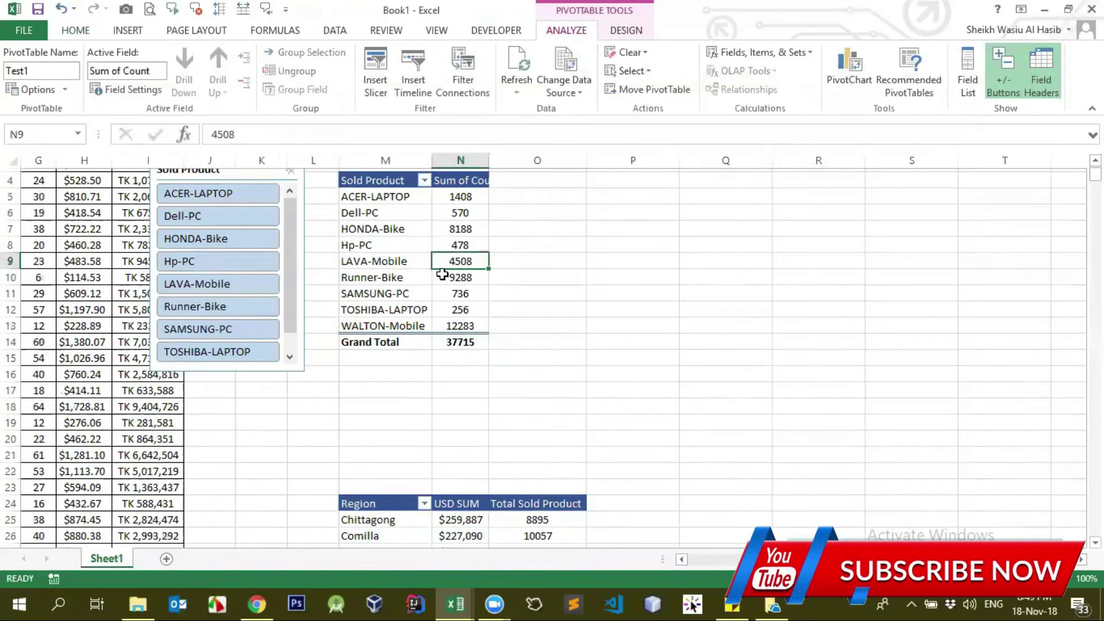
scroll(454, 276, up, 1)
click(397, 274)
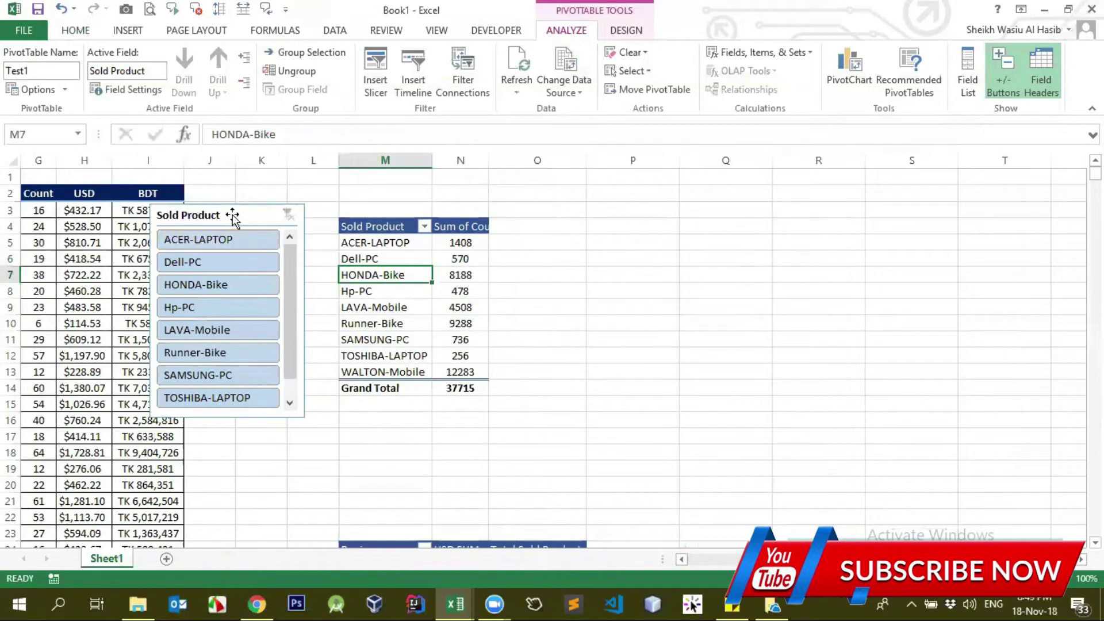
mouse_move(234, 215)
mouse_down()
mouse_move(676, 252)
mouse_move(587, 234)
mouse_up()
click(460, 259)
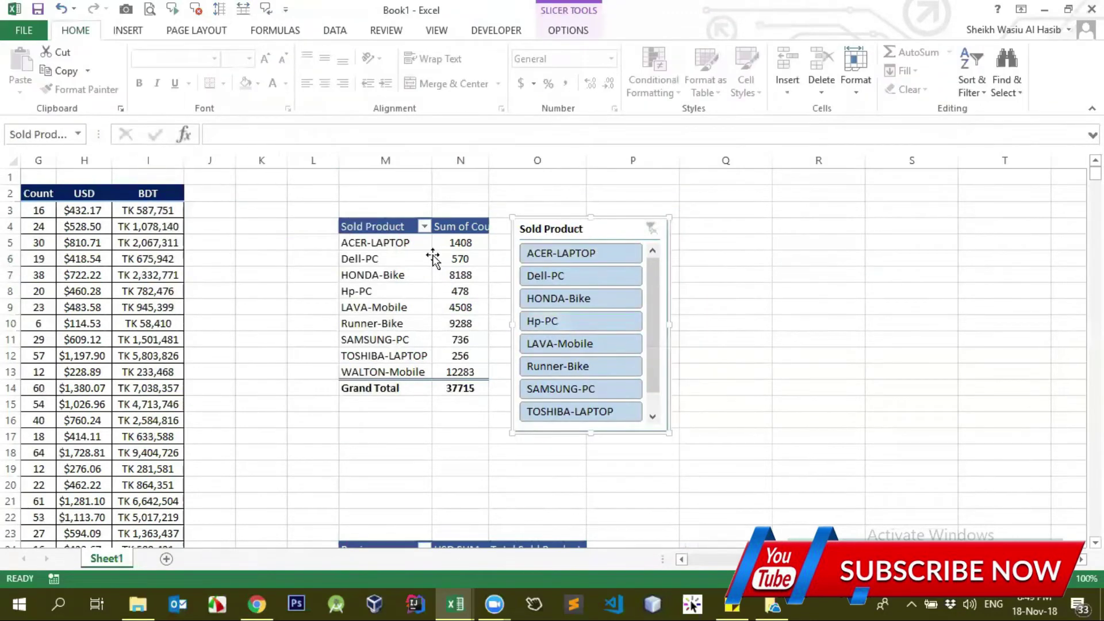
click(569, 31)
click(567, 224)
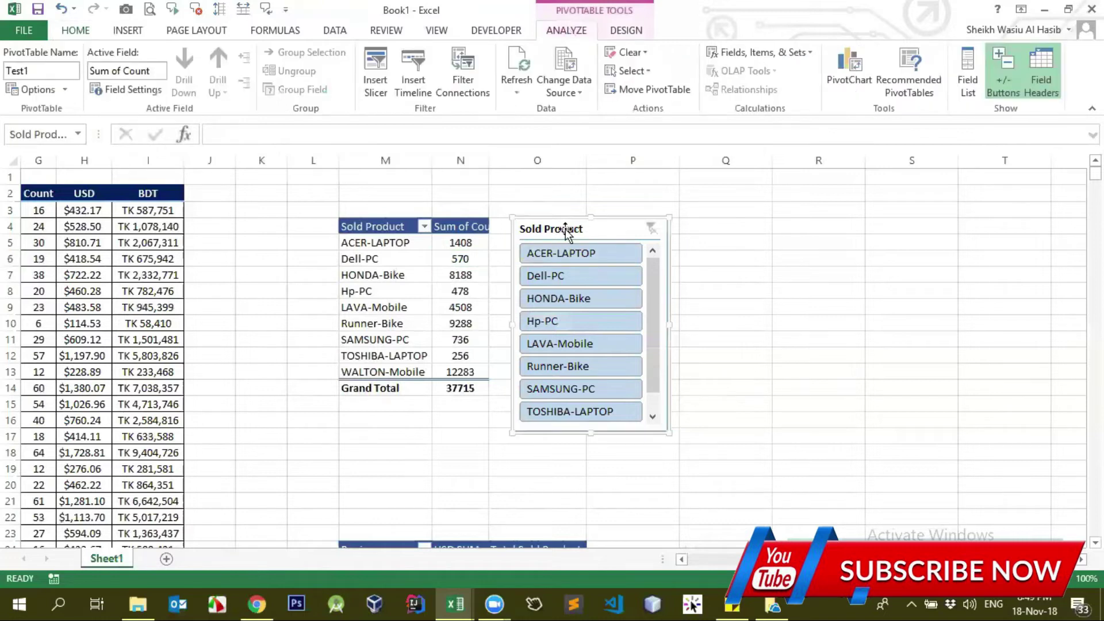
click(466, 243)
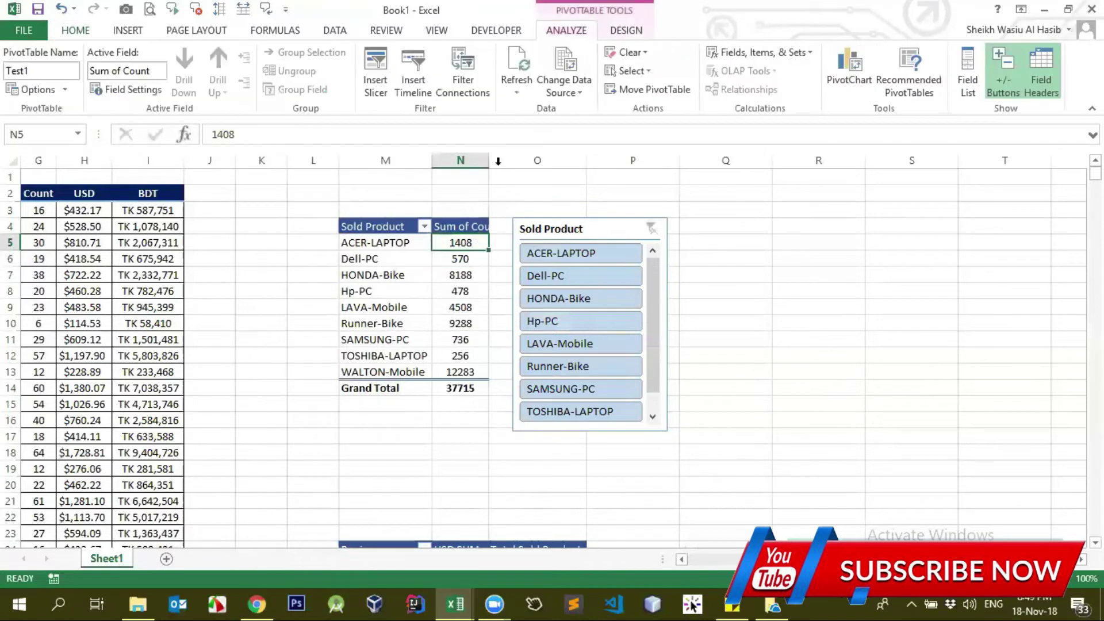
click(409, 245)
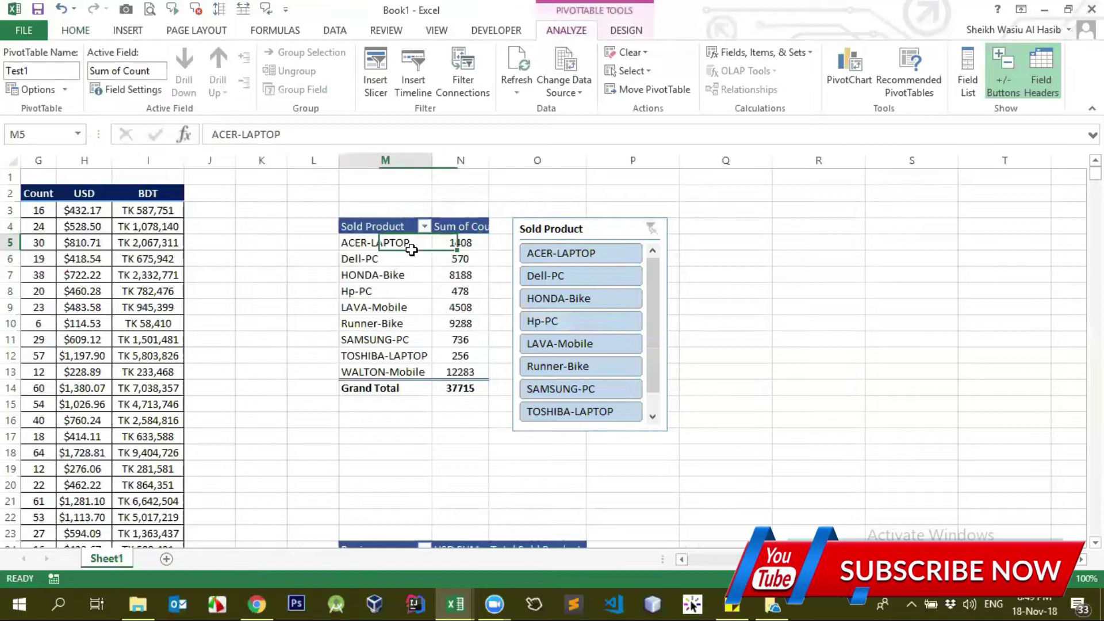
Step: Rename the Region pivot table in the PivotTable Name box
scroll(429, 389, down, 3)
click(454, 420)
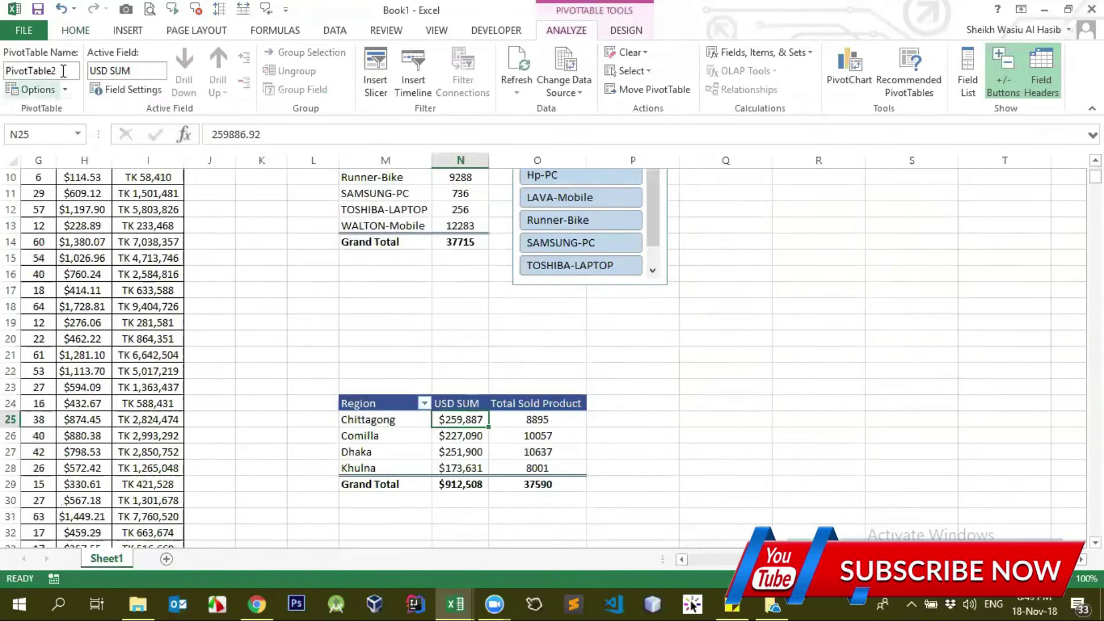
click(8, 64)
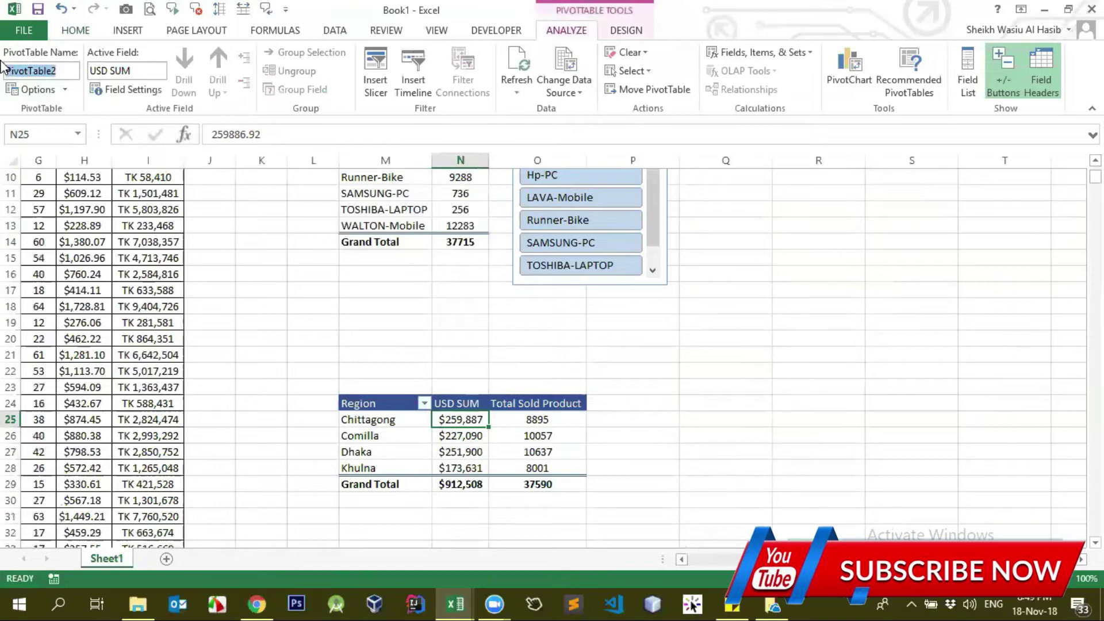
text(Test2)
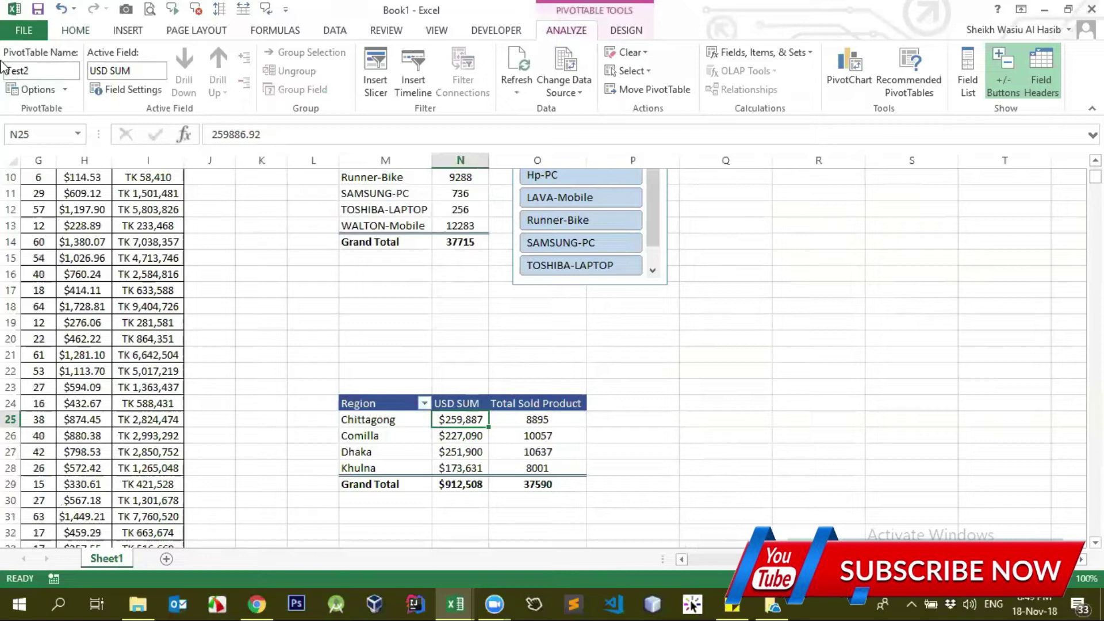
scroll(437, 279, up, 3)
Step: Nudge the Sold Product slicer upward and review its Report Connections
right_click(547, 234)
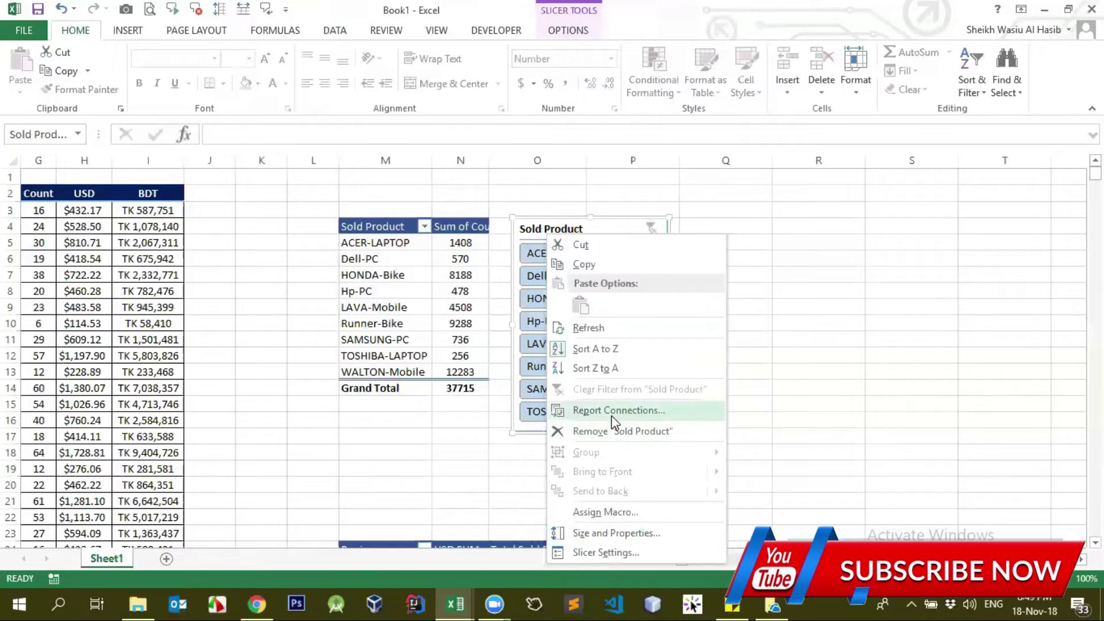
click(518, 220)
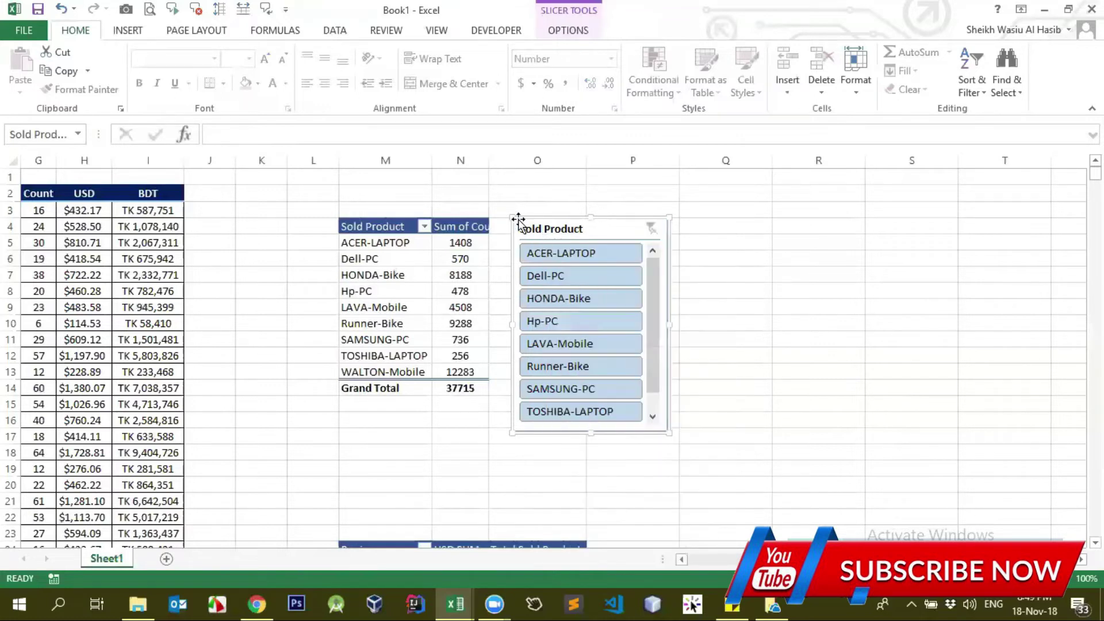
drag(525, 227, 525, 220)
right_click(554, 229)
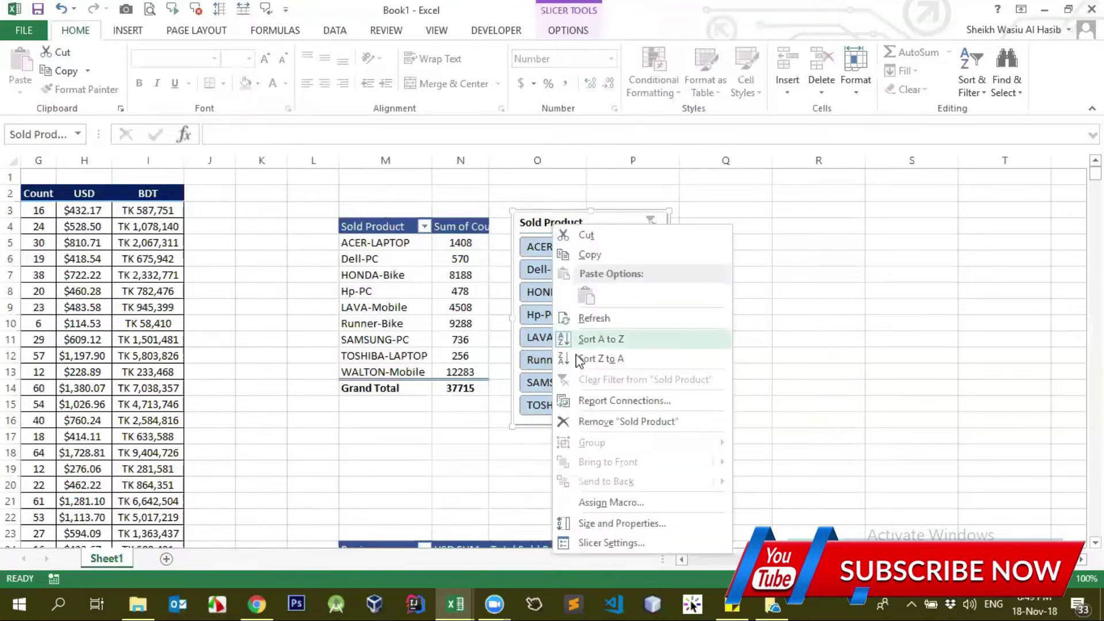
click(589, 399)
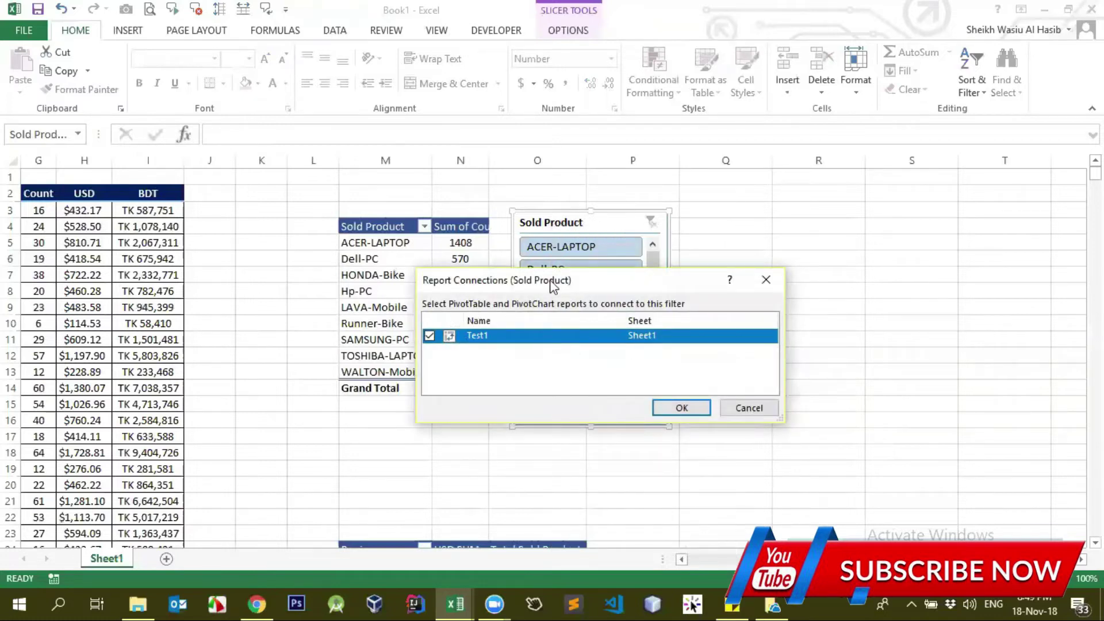
drag(553, 285, 715, 233)
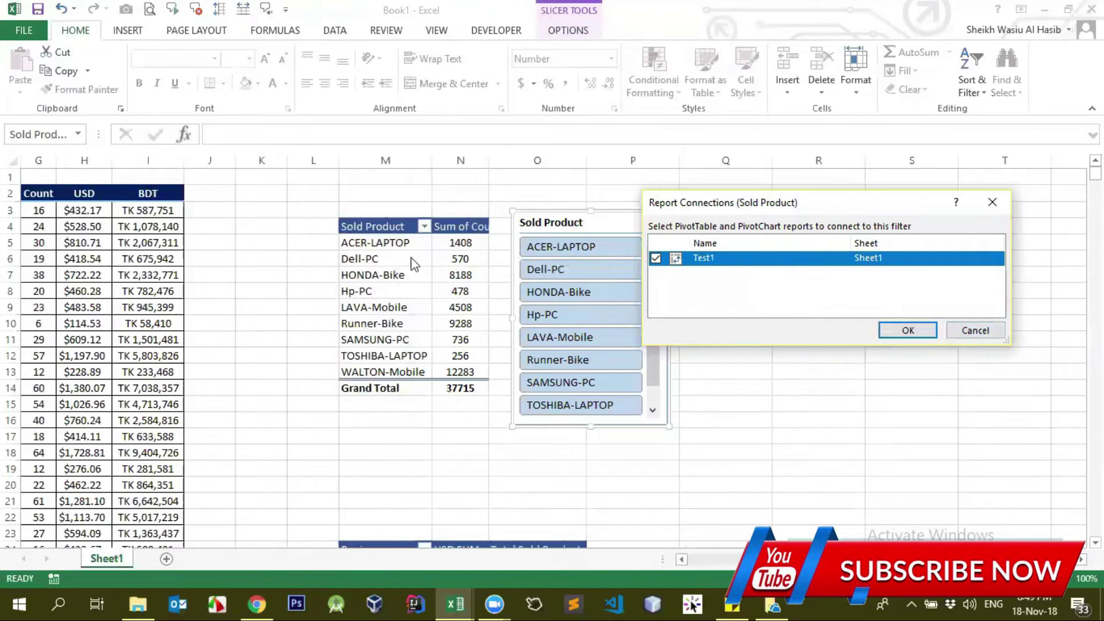
click(965, 329)
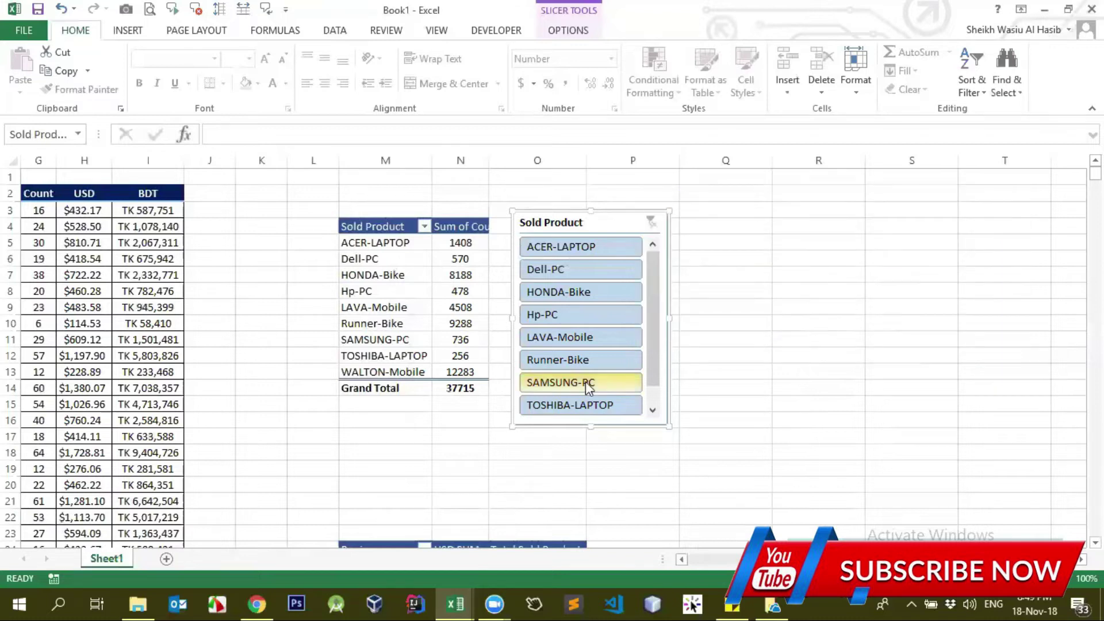
click(460, 259)
Step: Filter the pivot via the slicer to HONDA-Bike, SAMSUNG-PC, Hp-PC, Dell-PC, then clear the filter
click(539, 295)
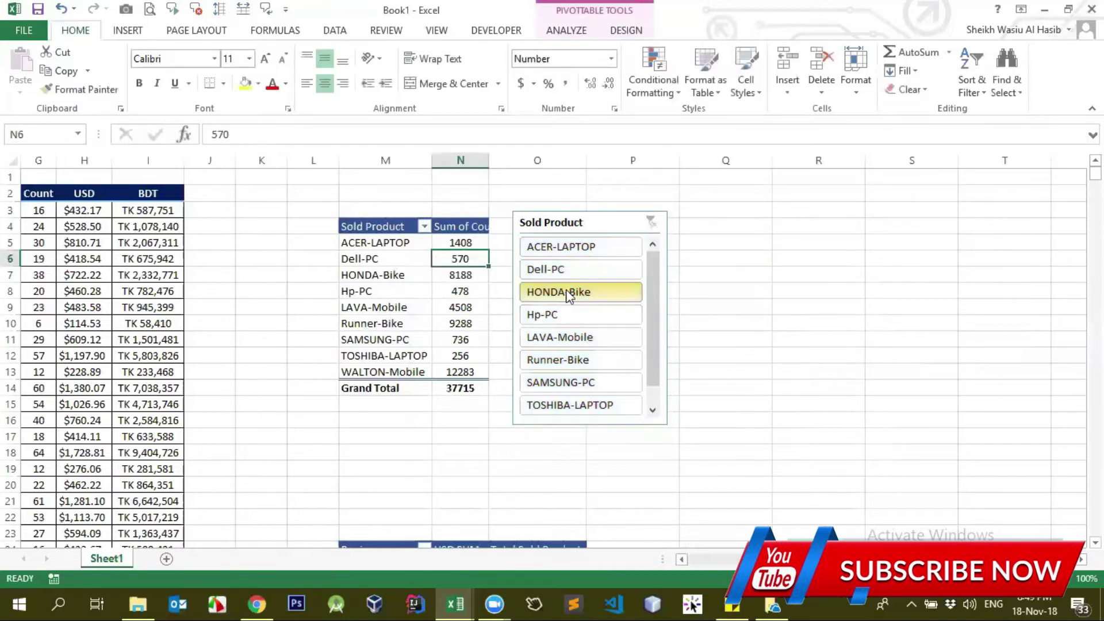
scroll(563, 290, down, 1)
scroll(592, 286, down, 1)
click(592, 286)
click(592, 216)
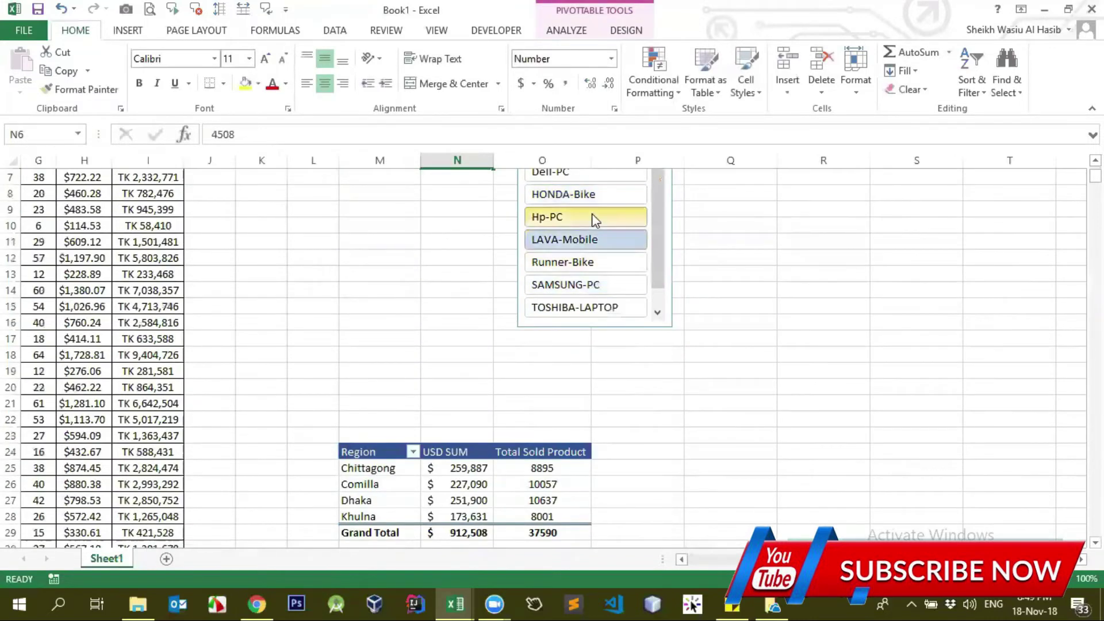
scroll(592, 218, up, 2)
click(552, 269)
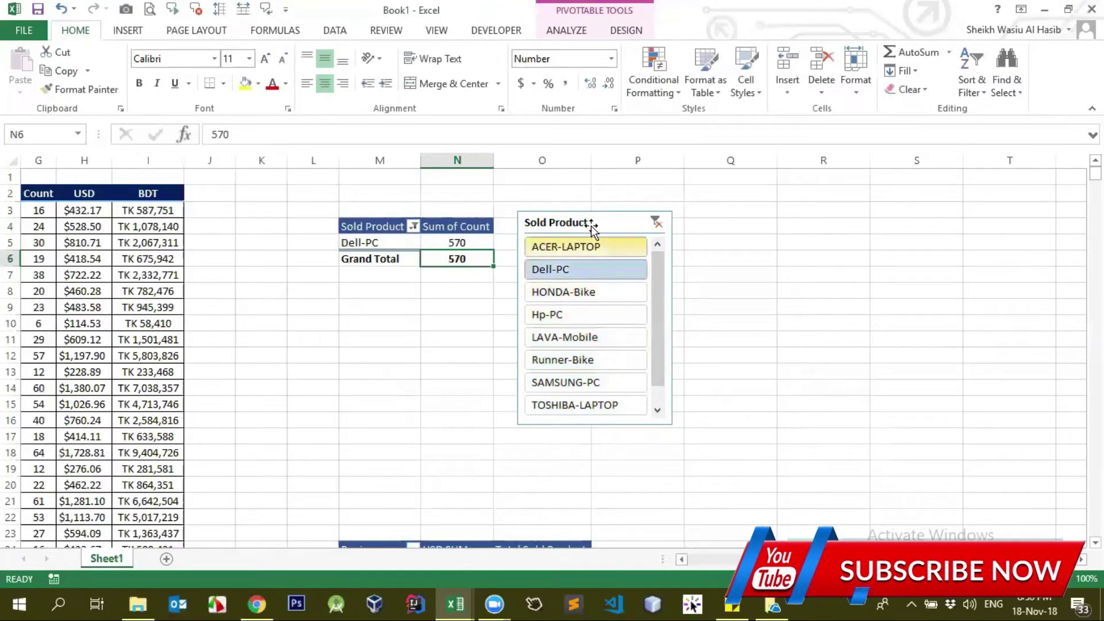
click(656, 222)
Step: Recheck the slicer's Report Connections and confirm them with OK
right_click(564, 219)
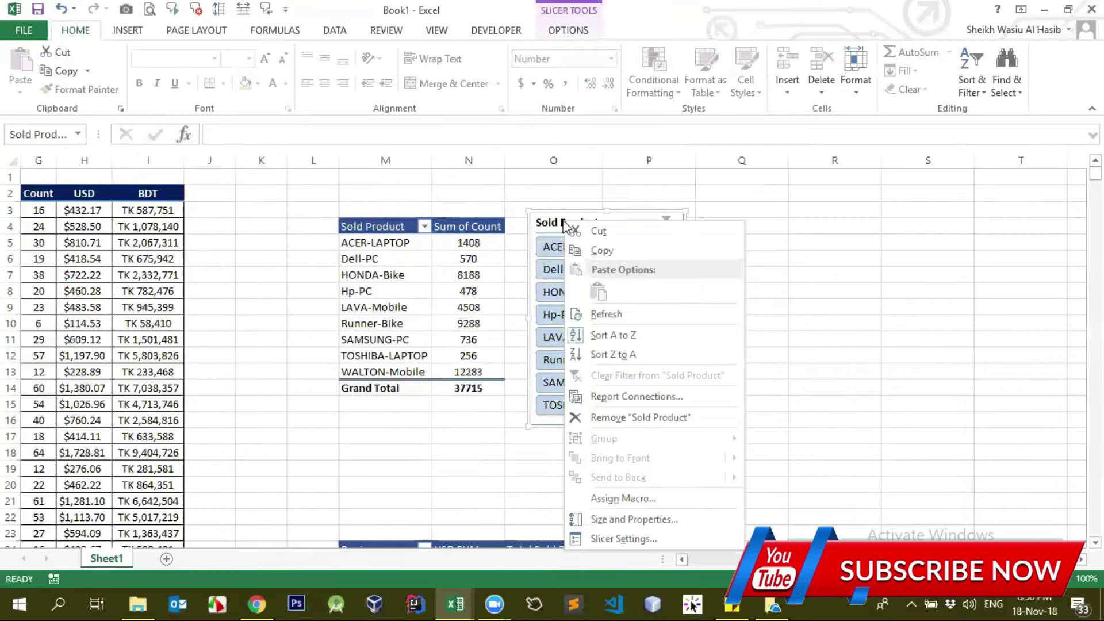
click(636, 398)
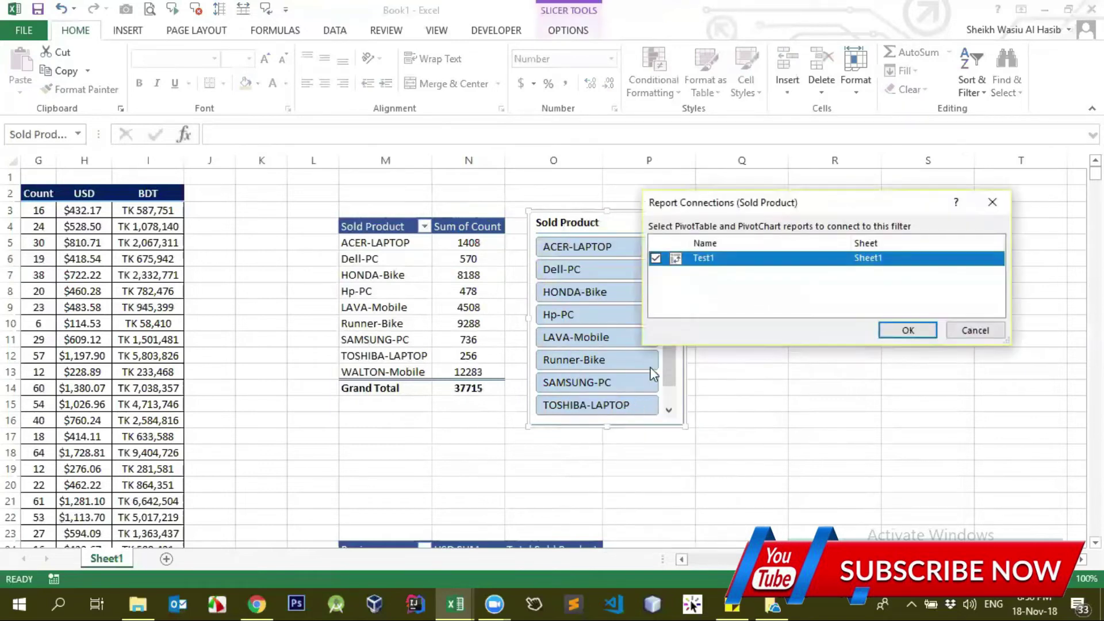
click(934, 331)
scroll(604, 417, down, 1)
scroll(604, 416, up, 1)
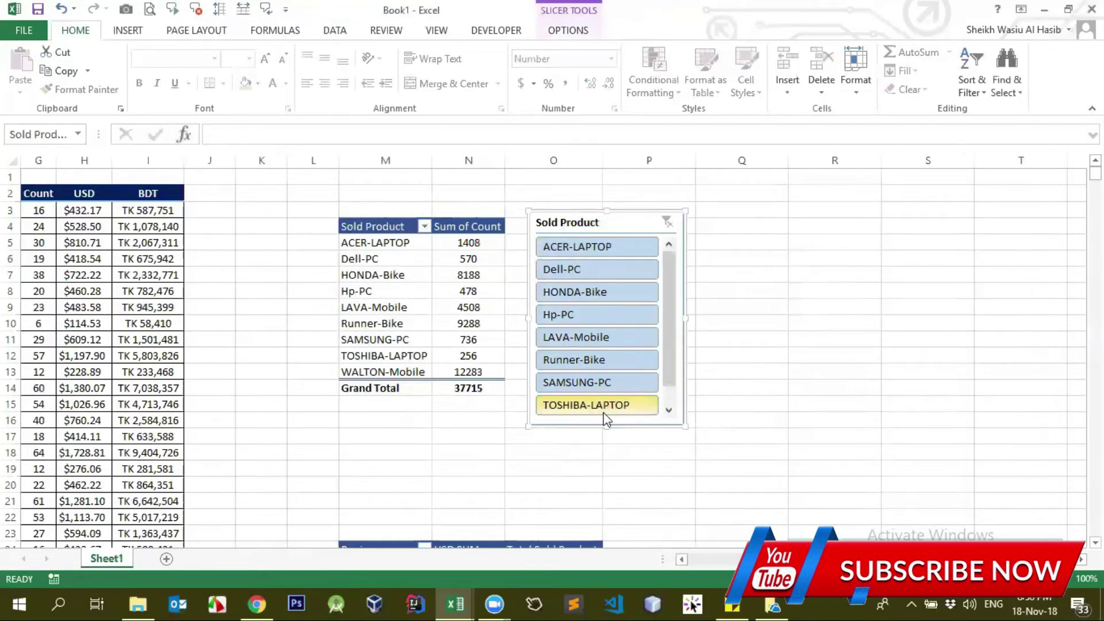
click(370, 529)
scroll(451, 466, down, 4)
click(469, 371)
Step: Open and cancel the Region pivot's PivotTable Options, then dismiss the slicer's menu
right_click(468, 371)
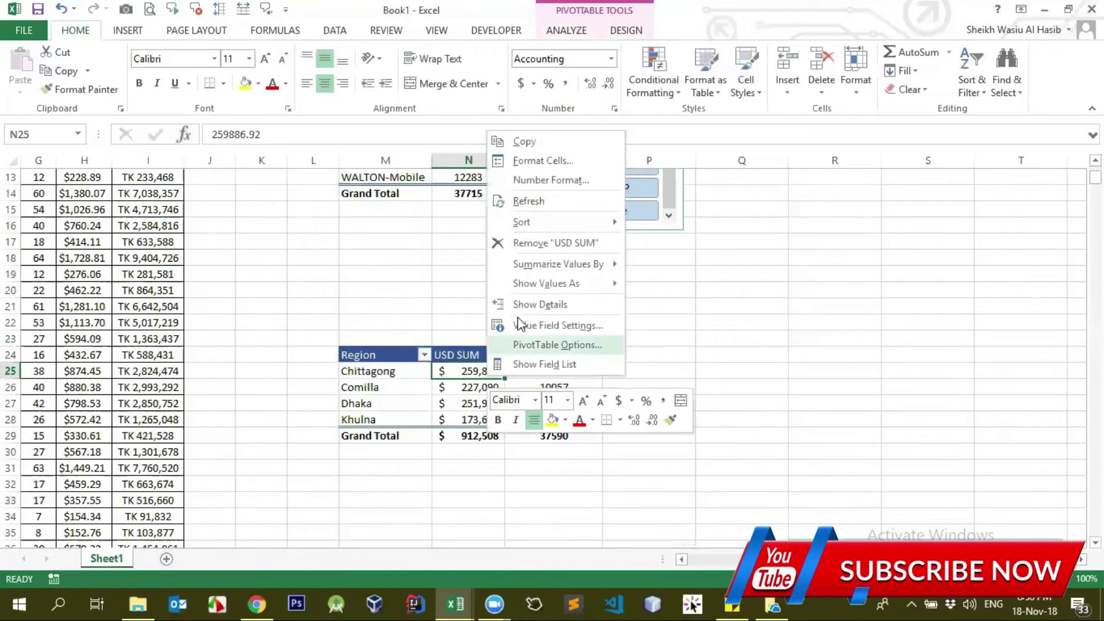
click(538, 344)
click(678, 508)
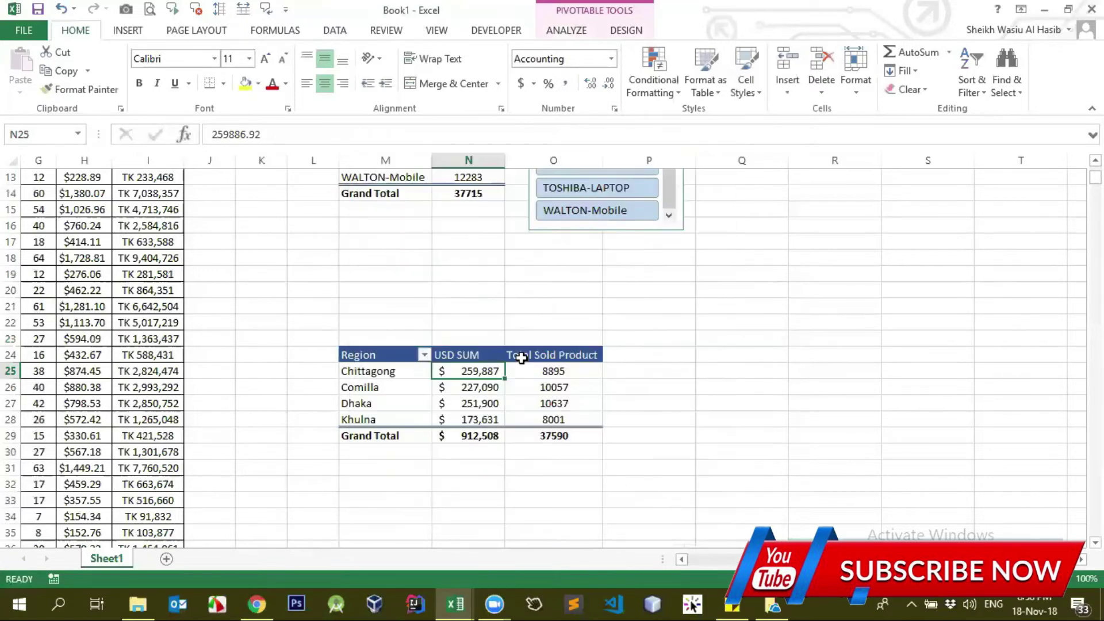
scroll(574, 259, up, 4)
click(575, 221)
right_click(574, 221)
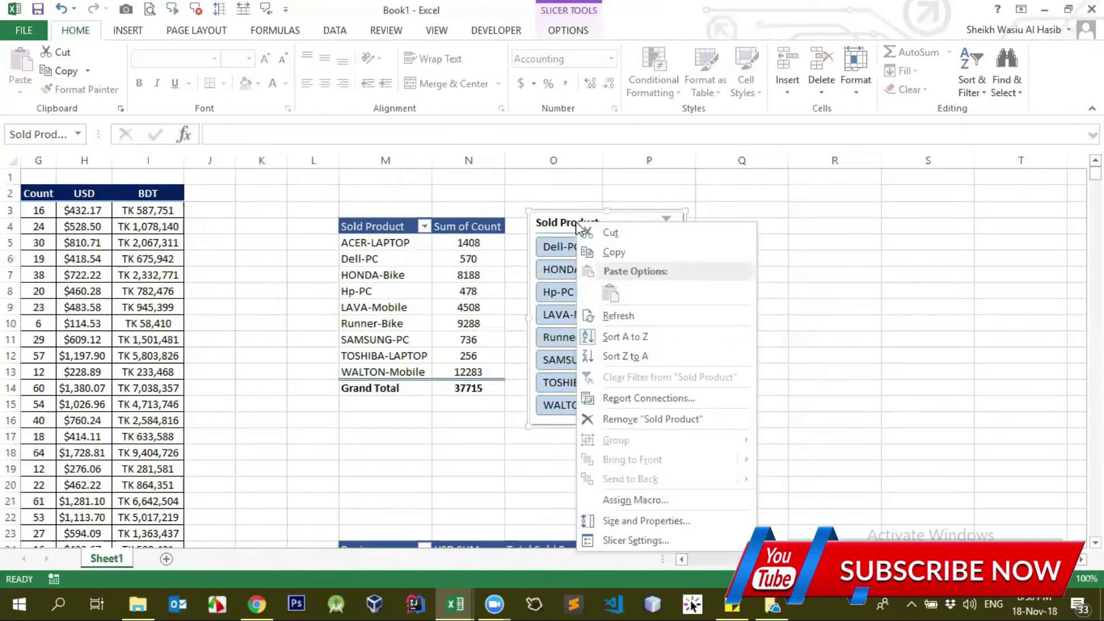
key(Escape)
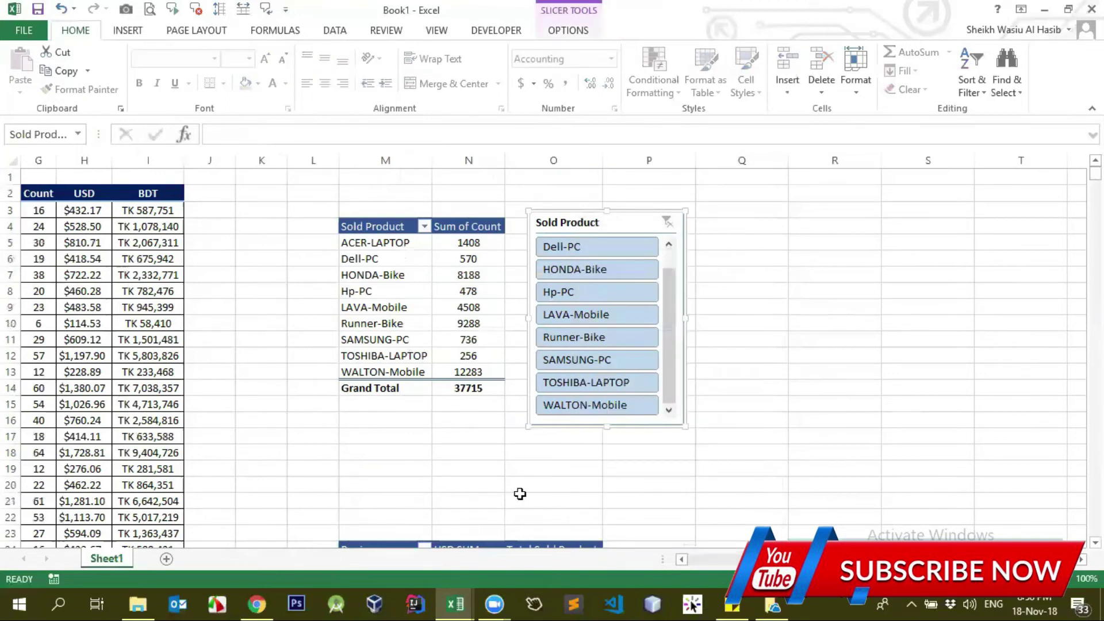
Step: Delete the whole Region pivot table and select the Sold Product pivot table M4:N14
click(520, 486)
scroll(514, 460, down, 3)
click(509, 437)
scroll(509, 437, up, 3)
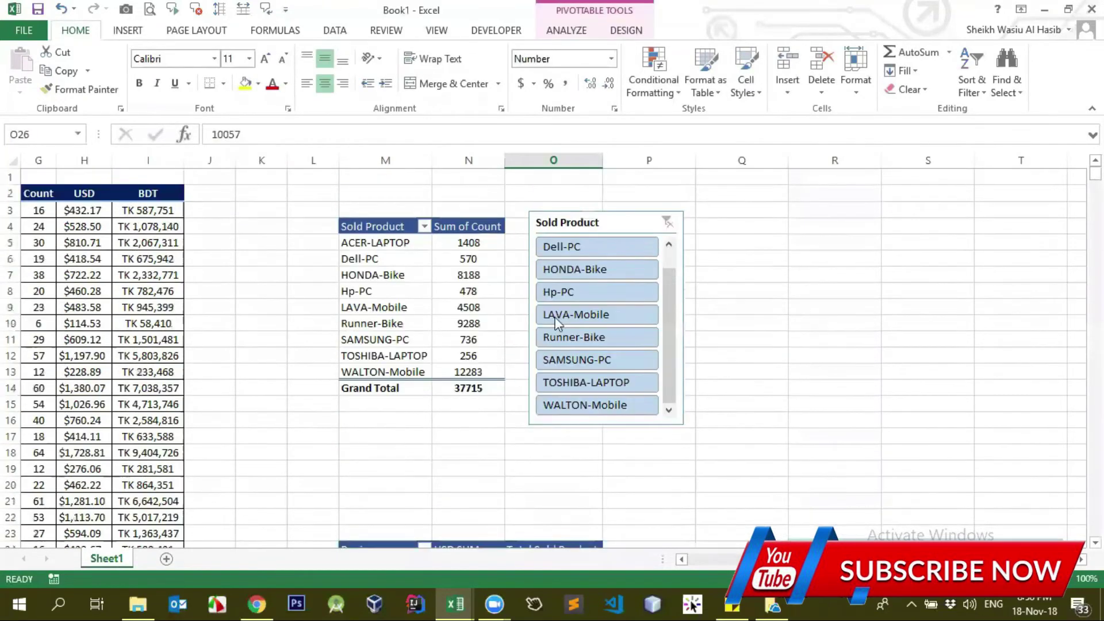
click(583, 222)
click(434, 404)
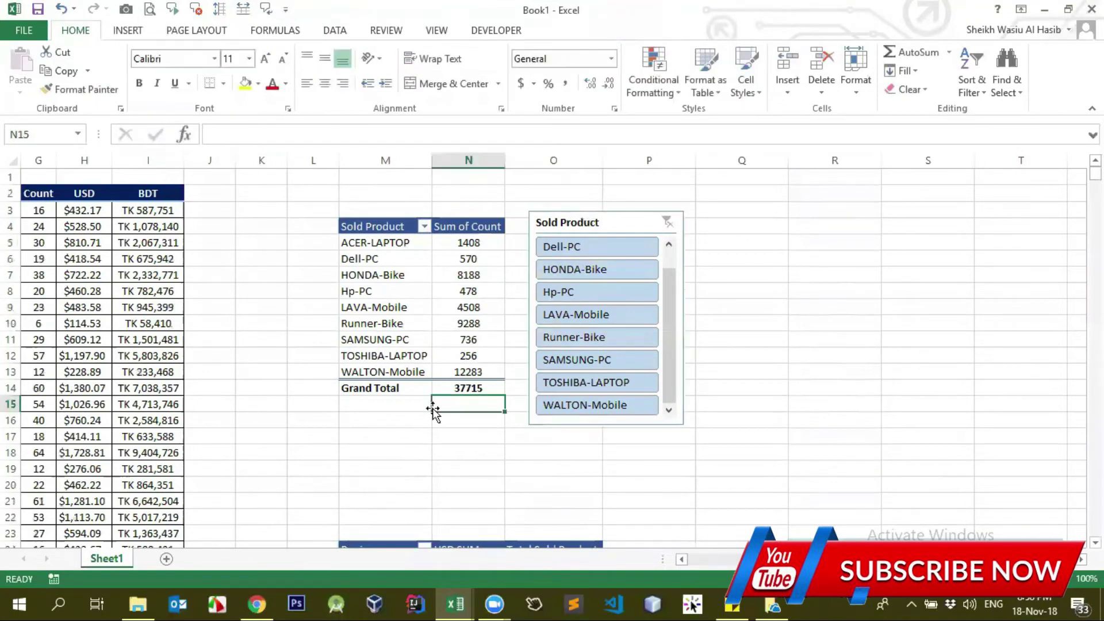
scroll(431, 405, down, 4)
mouse_move(411, 371)
mouse_down()
mouse_move(411, 419)
mouse_move(526, 411)
mouse_move(403, 402)
mouse_up()
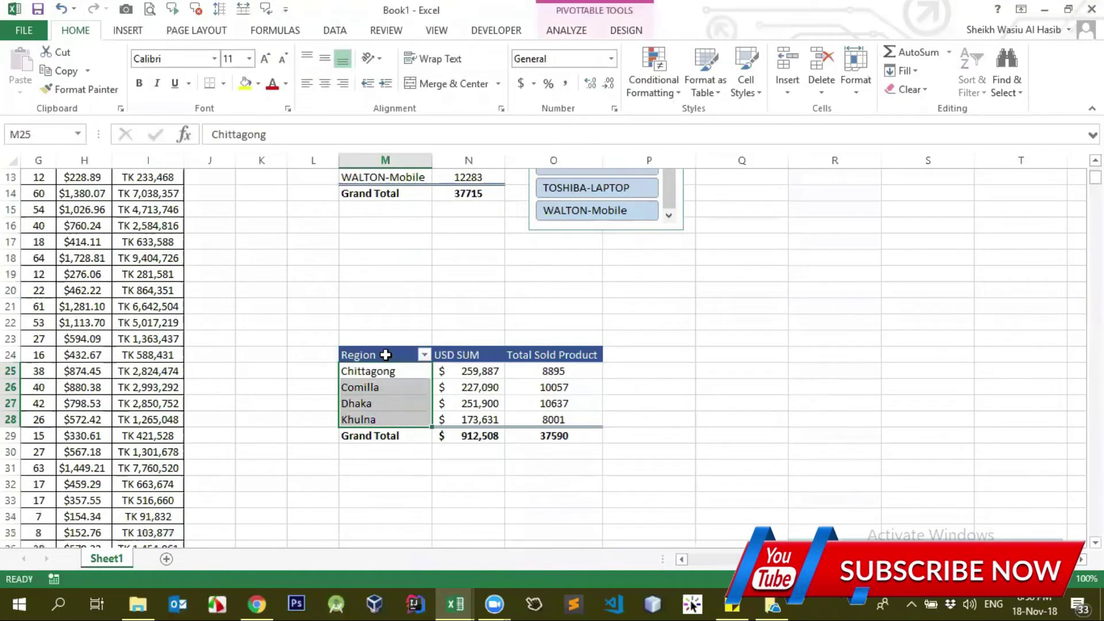
drag(359, 355, 563, 433)
key(Delete)
scroll(396, 277, up, 4)
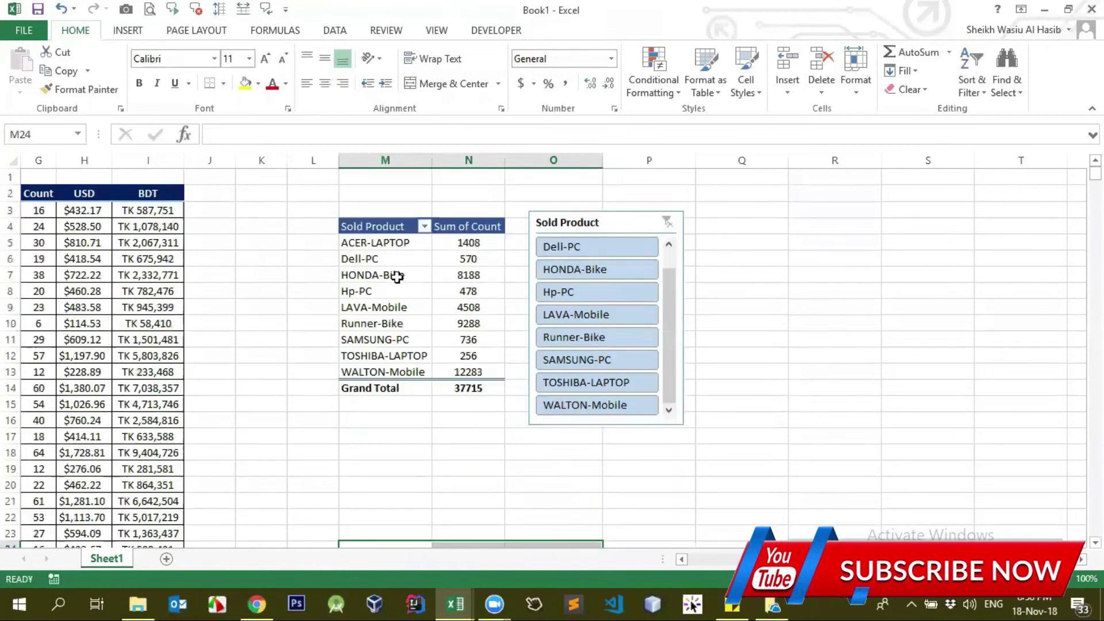
drag(380, 230, 468, 389)
key(ctrl+c)
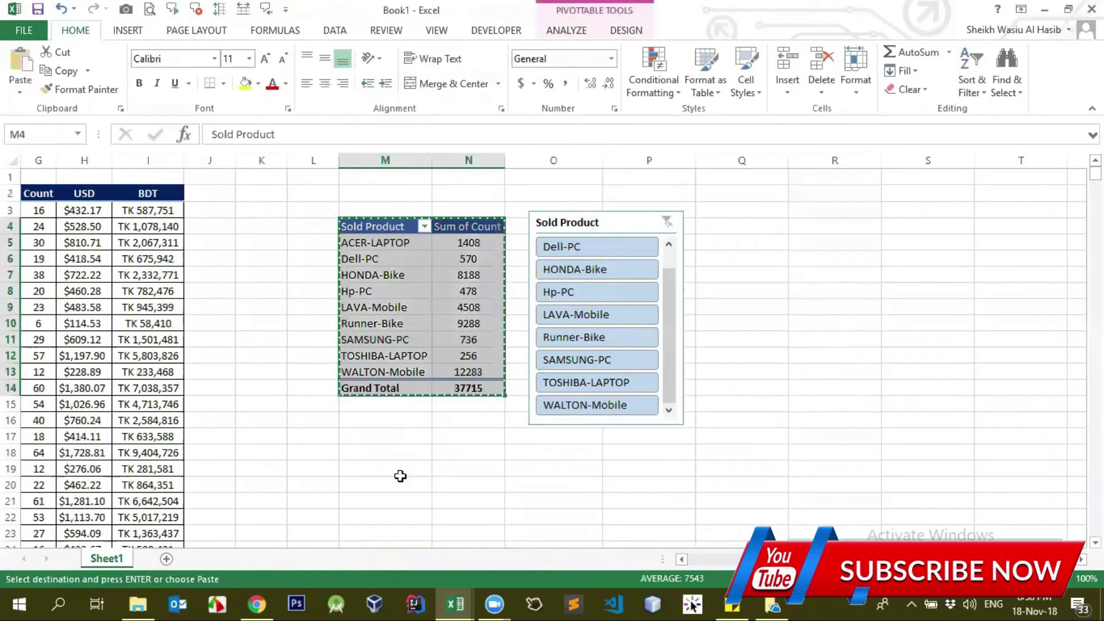
click(401, 476)
key(ctrl+v)
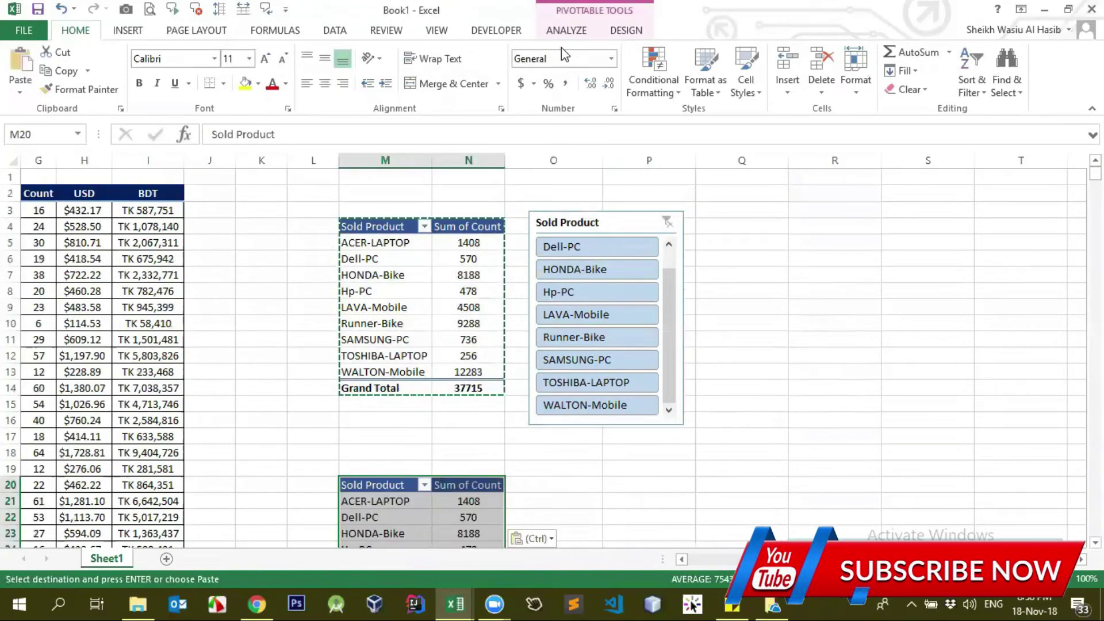
click(616, 31)
click(566, 30)
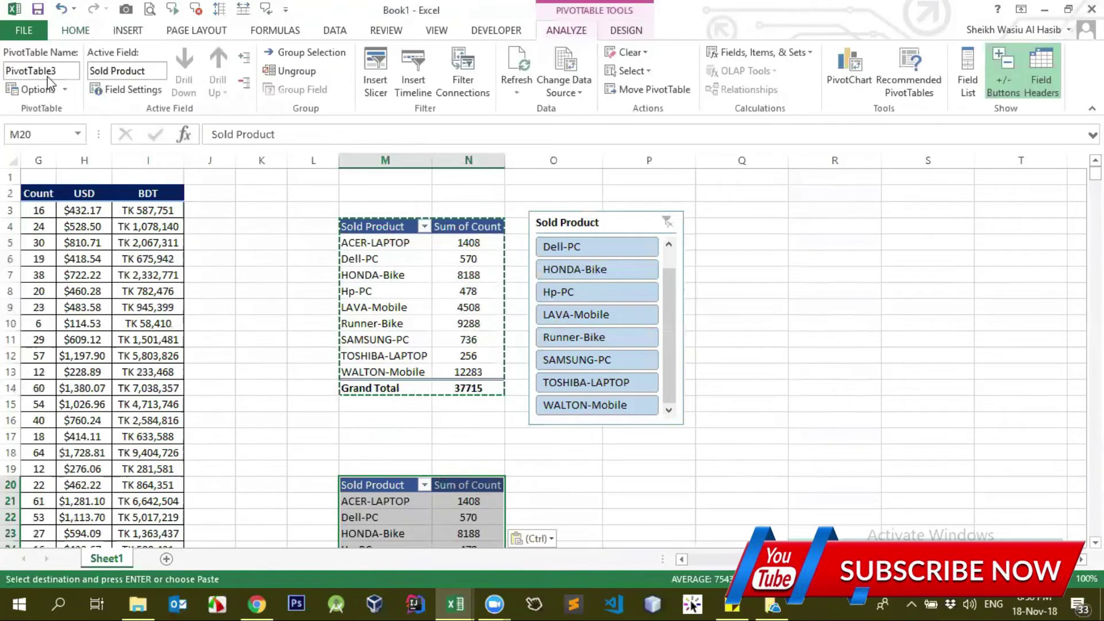
click(572, 217)
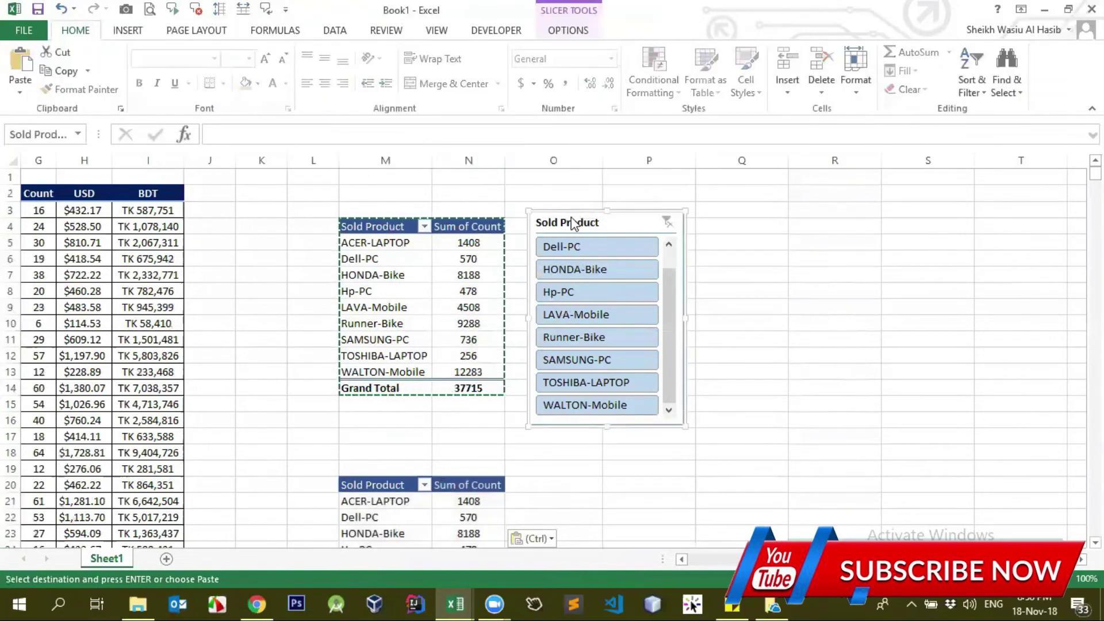
right_click(571, 219)
click(615, 394)
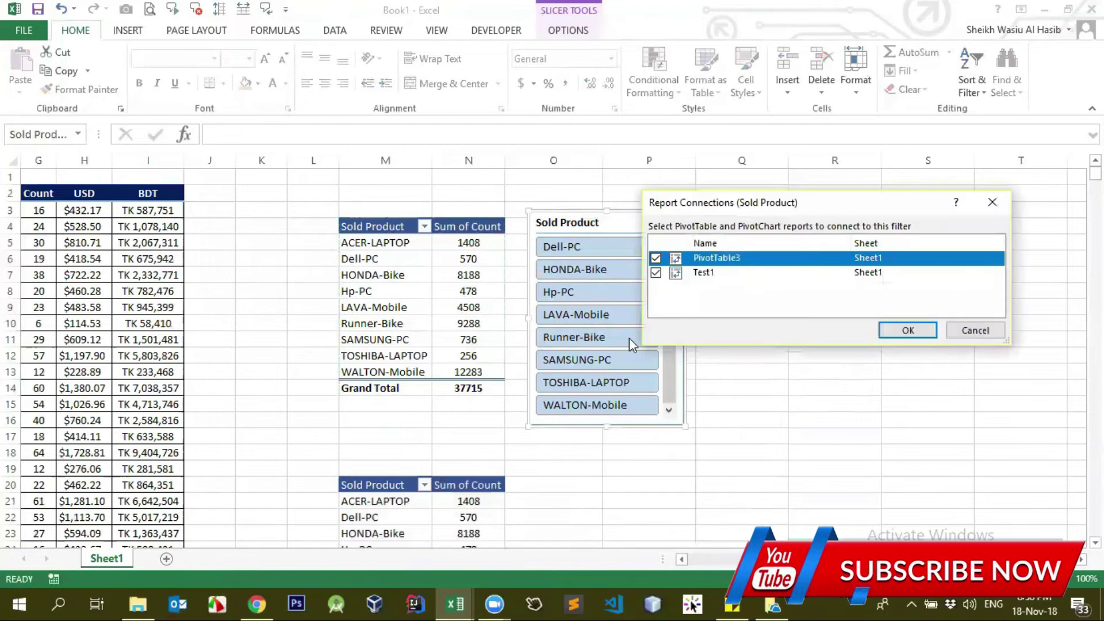
click(975, 330)
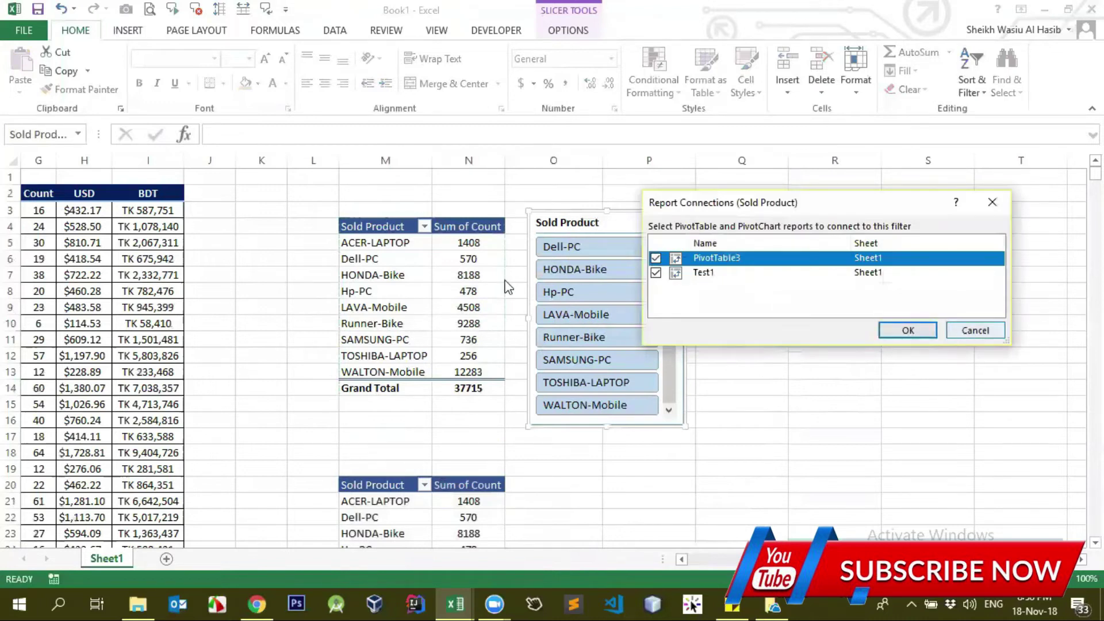
click(437, 498)
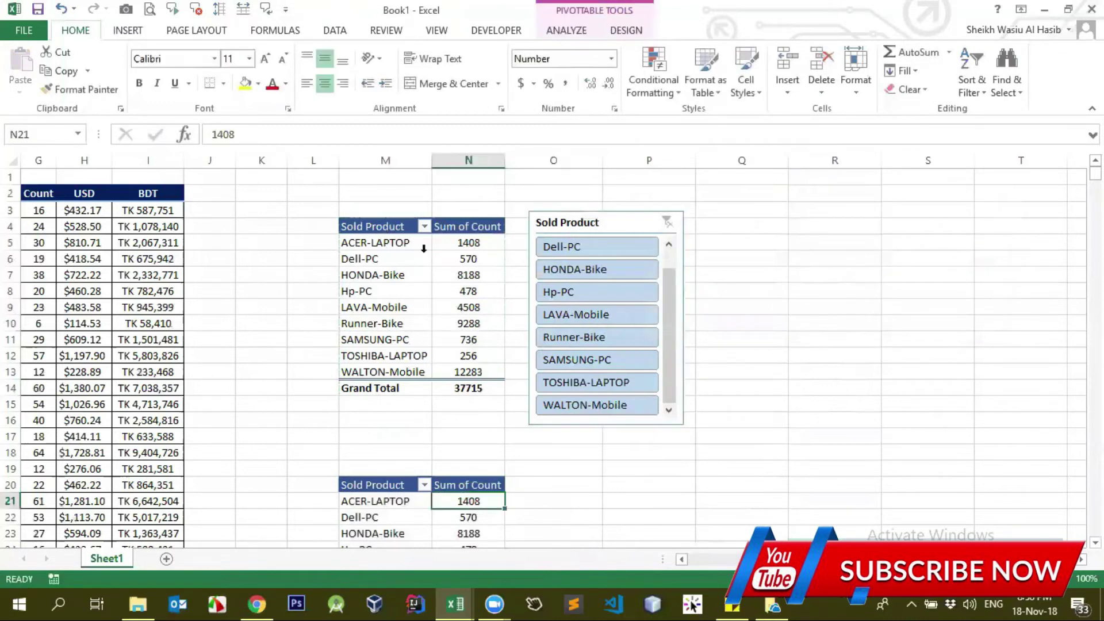
drag(384, 225, 469, 388)
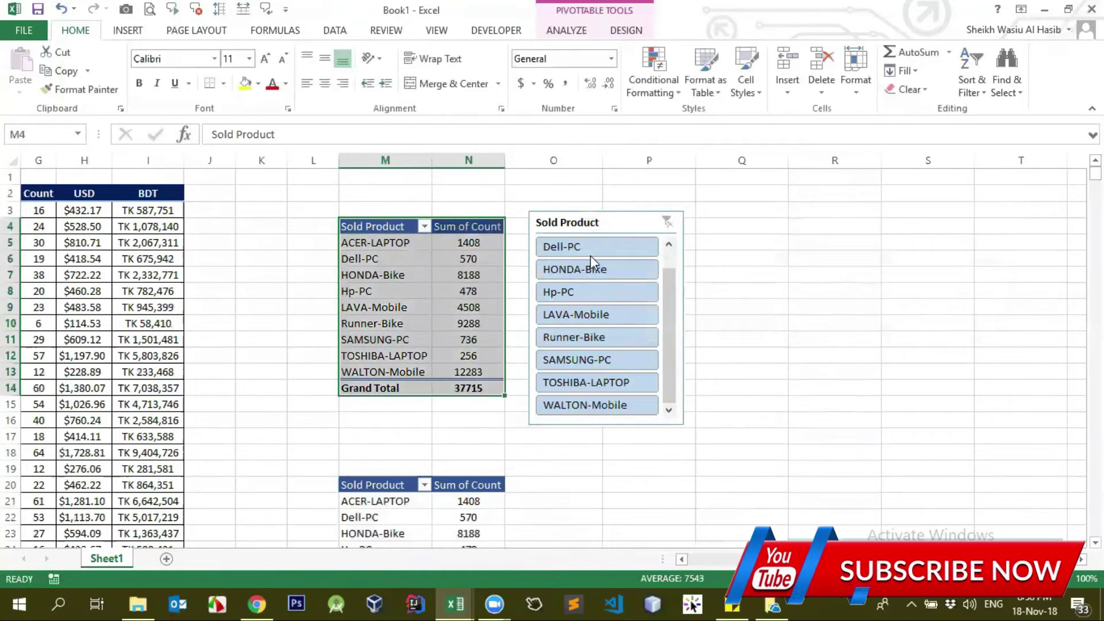
click(589, 217)
right_click(590, 217)
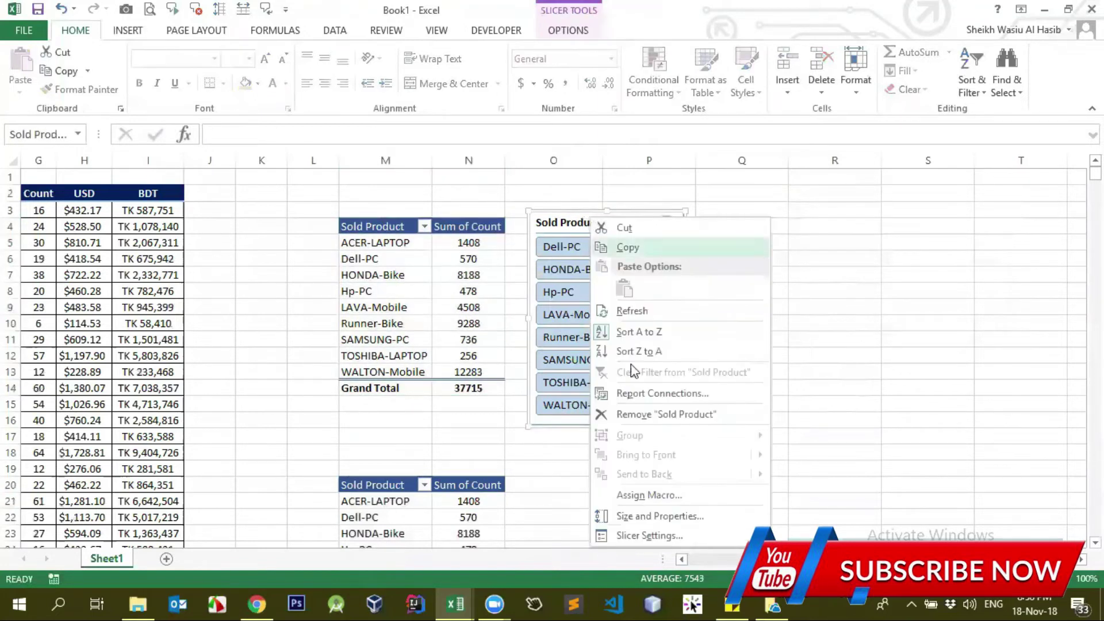
click(637, 395)
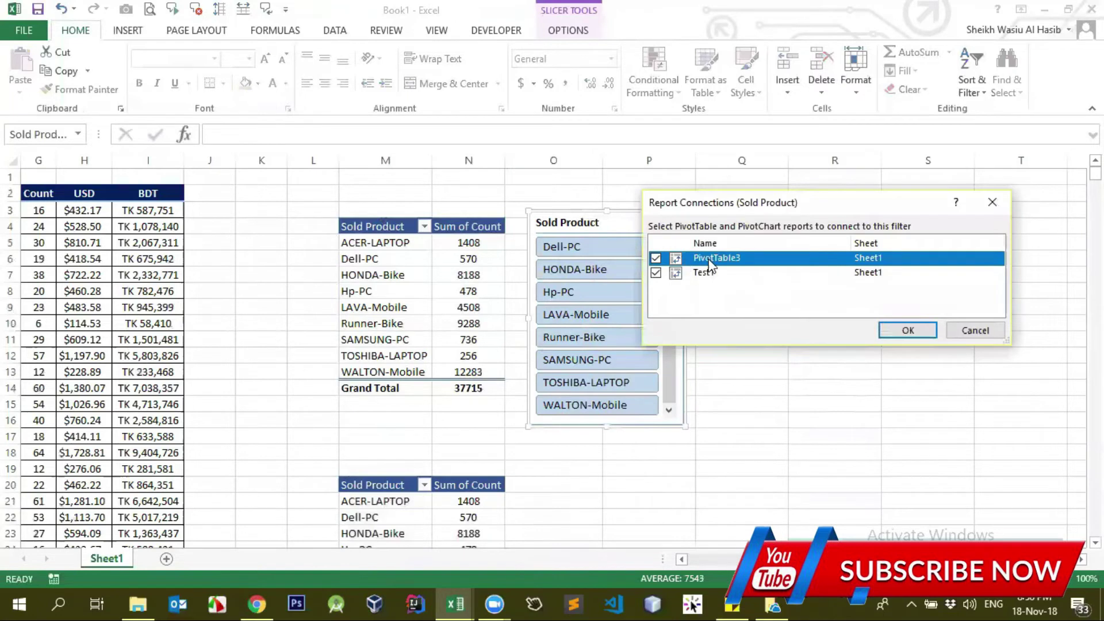
click(968, 338)
click(468, 517)
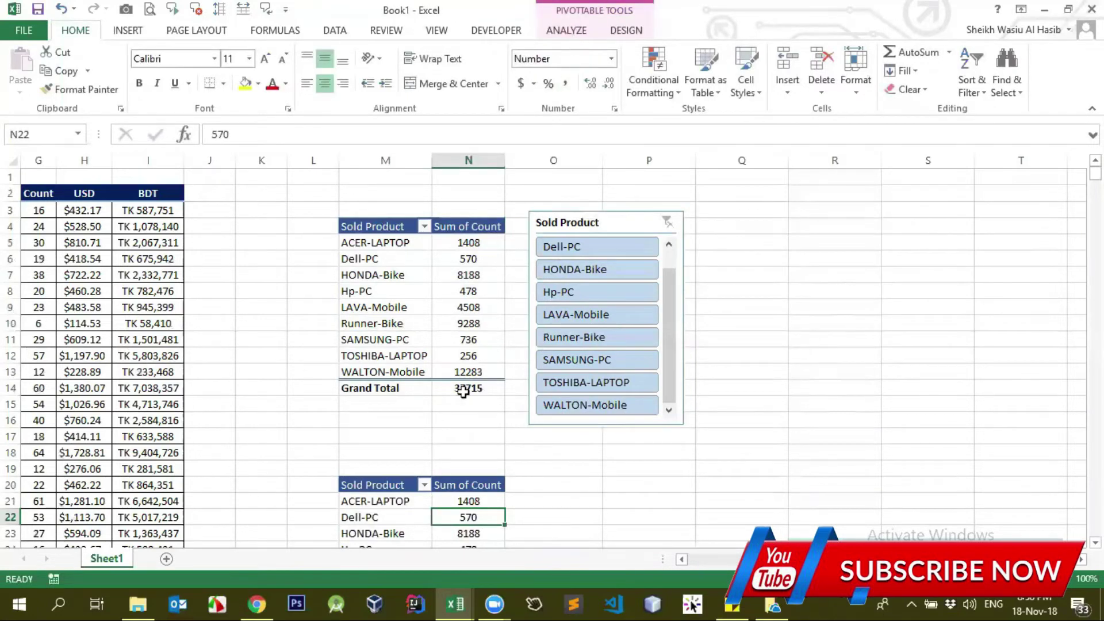
click(386, 478)
Step: Rename the lower pivot table from PivotTable3 to Test20
click(557, 35)
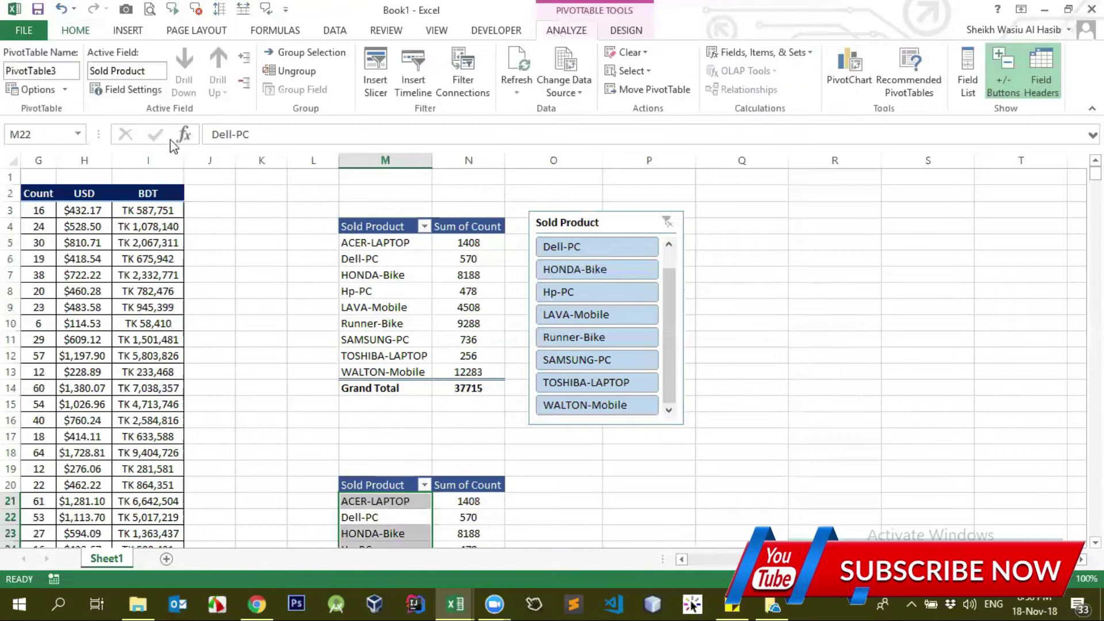
drag(71, 68, 2, 74)
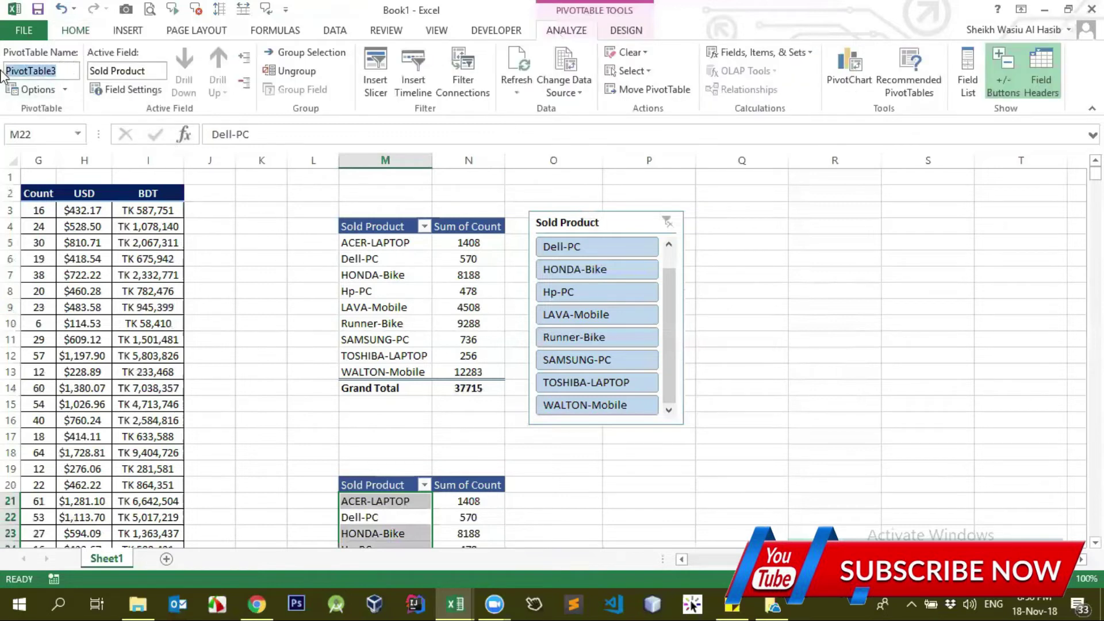
text(Test20)
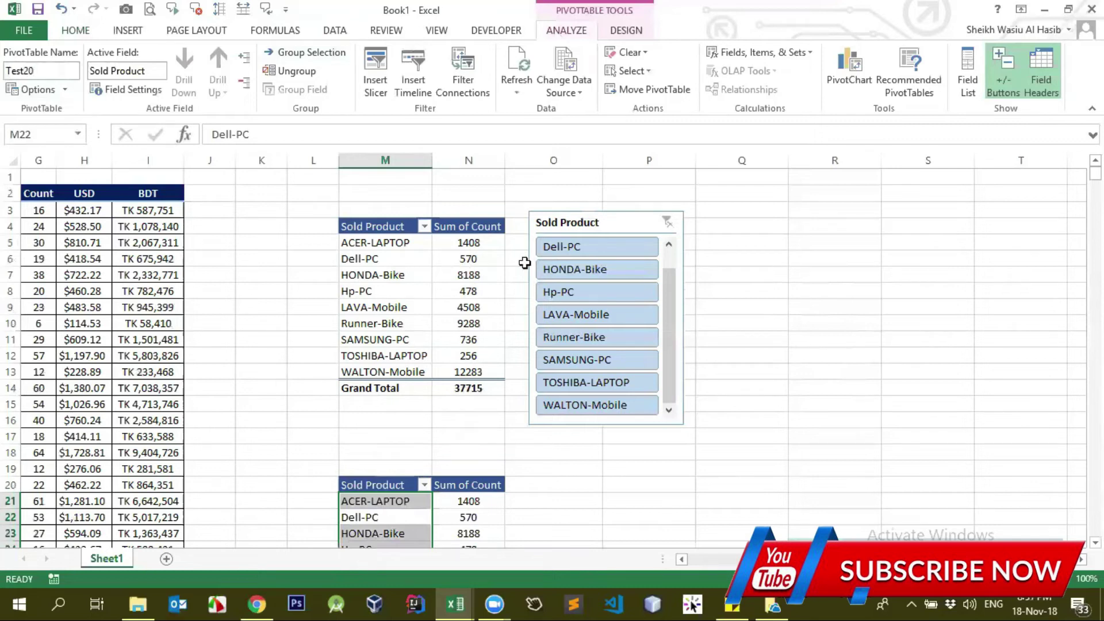
Step: Connect the Sold Product slicer to Test20 alongside Test1 in Report Connections
right_click(577, 222)
click(620, 397)
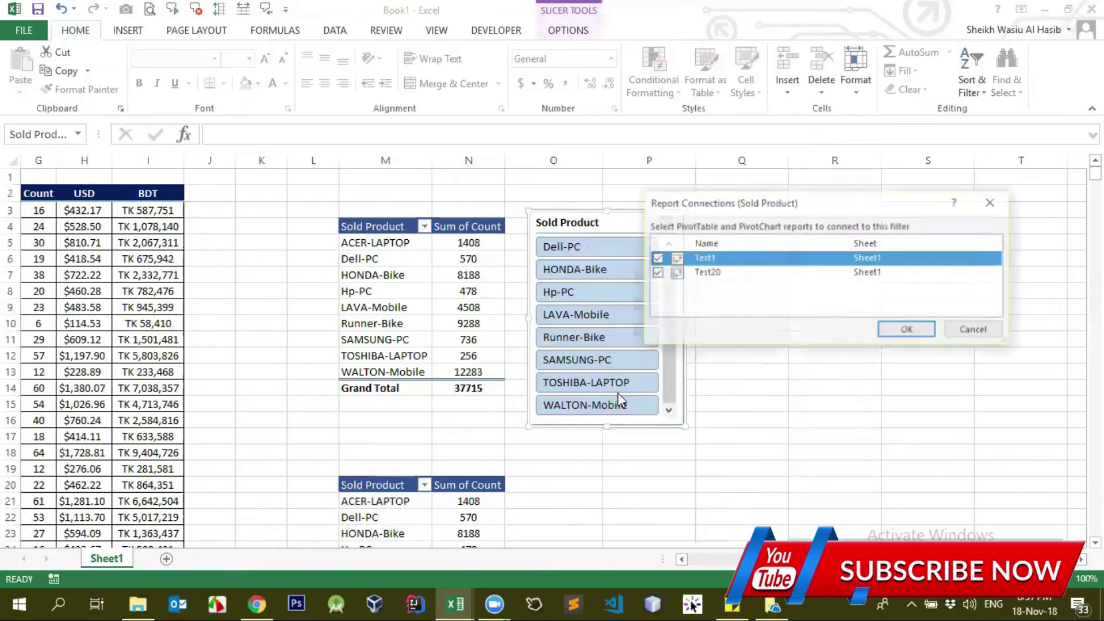
click(727, 274)
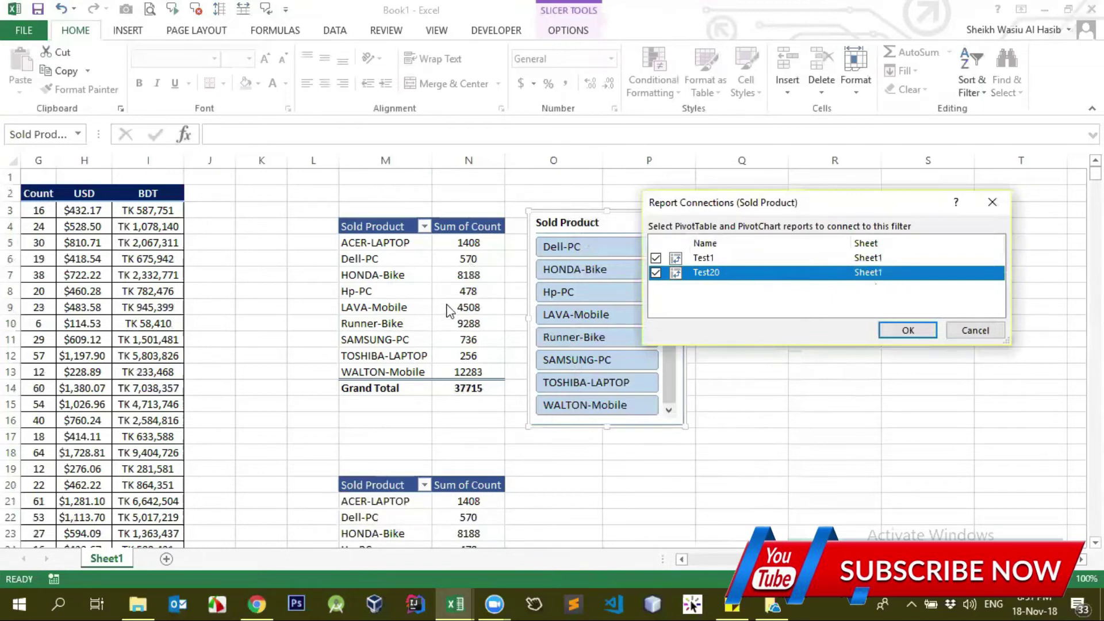
click(968, 332)
Step: Inspect the lower Test20 pivot table, including its 1408 value
click(468, 501)
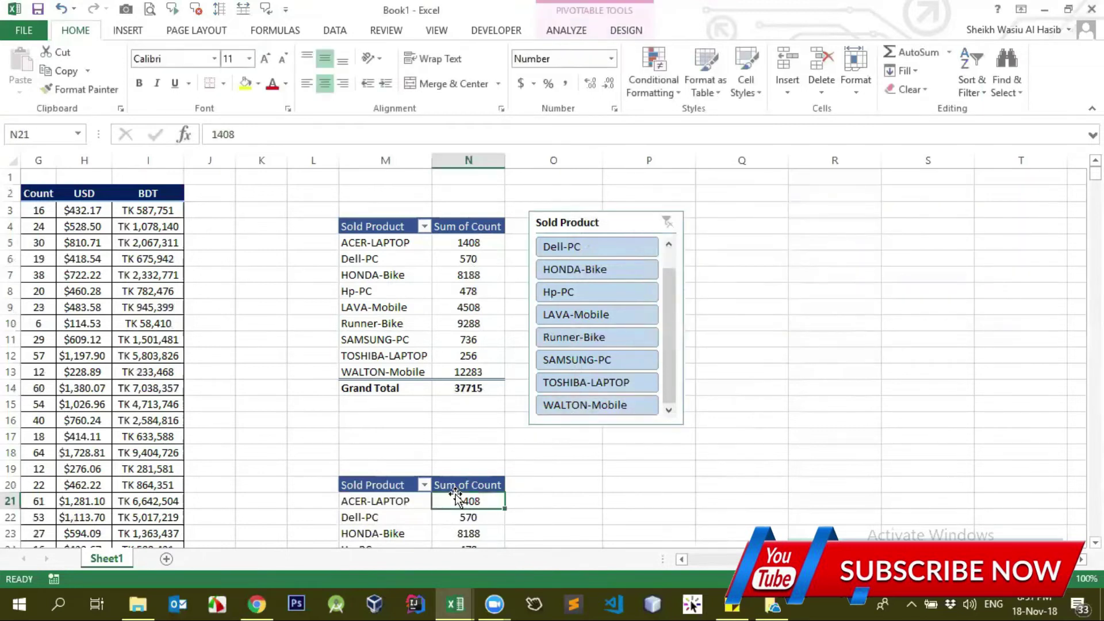
scroll(423, 418, down, 3)
right_click(402, 404)
key(Escape)
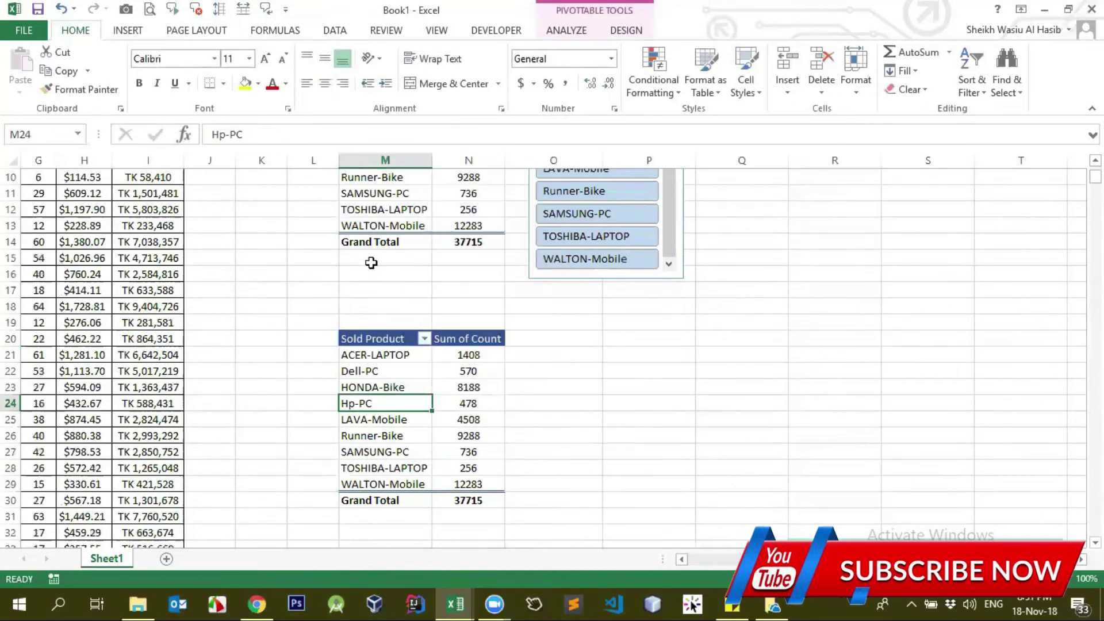
scroll(458, 324, up, 3)
scroll(458, 324, down, 2)
scroll(423, 340, up, 2)
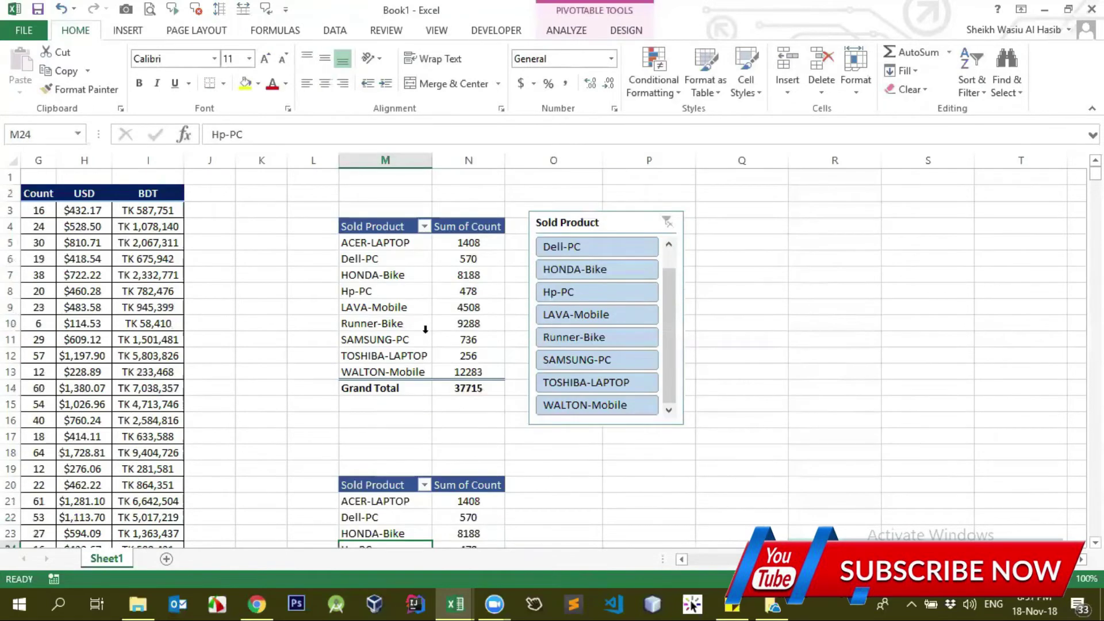
scroll(429, 488, down, 2)
scroll(414, 380, down, 1)
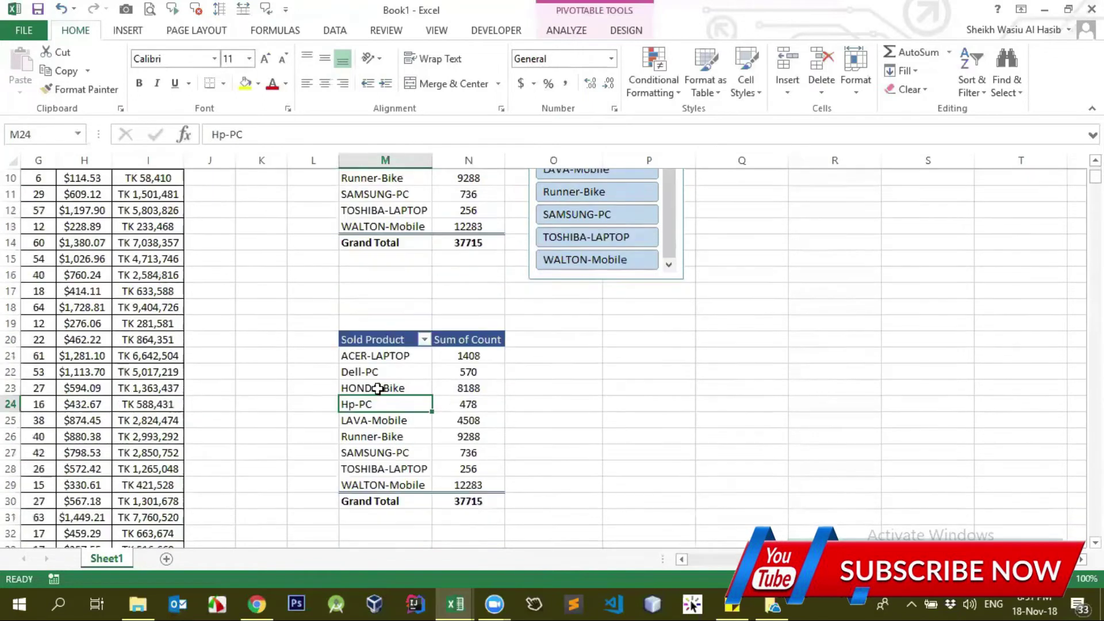
Step: In the lower pivot's field list, replace Sold Product and Count with Region and USD
right_click(416, 368)
click(445, 357)
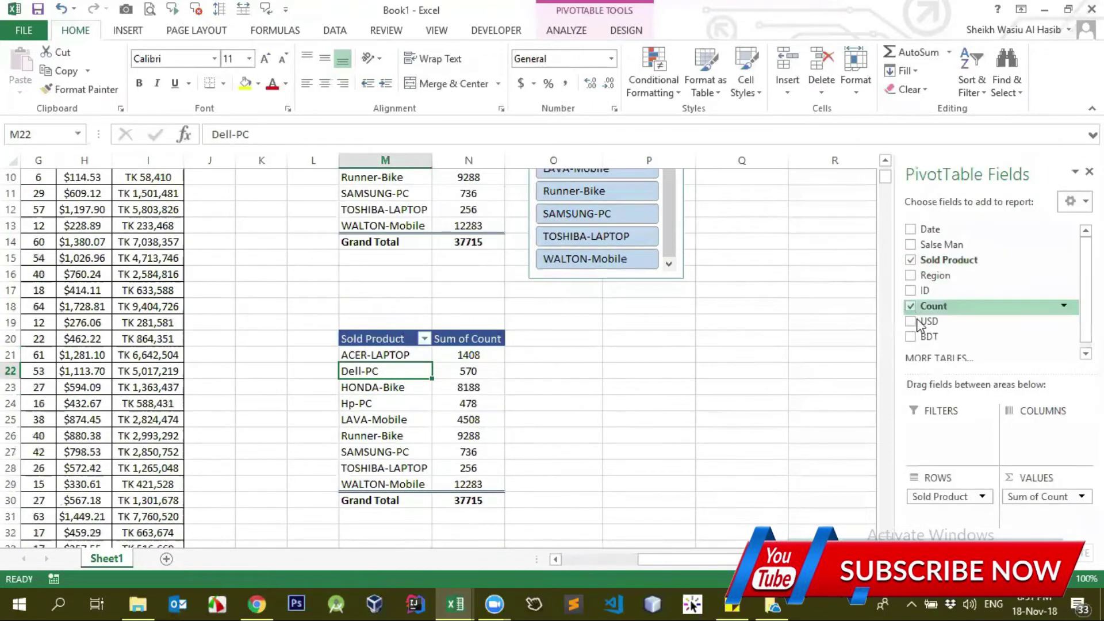
click(911, 260)
click(911, 276)
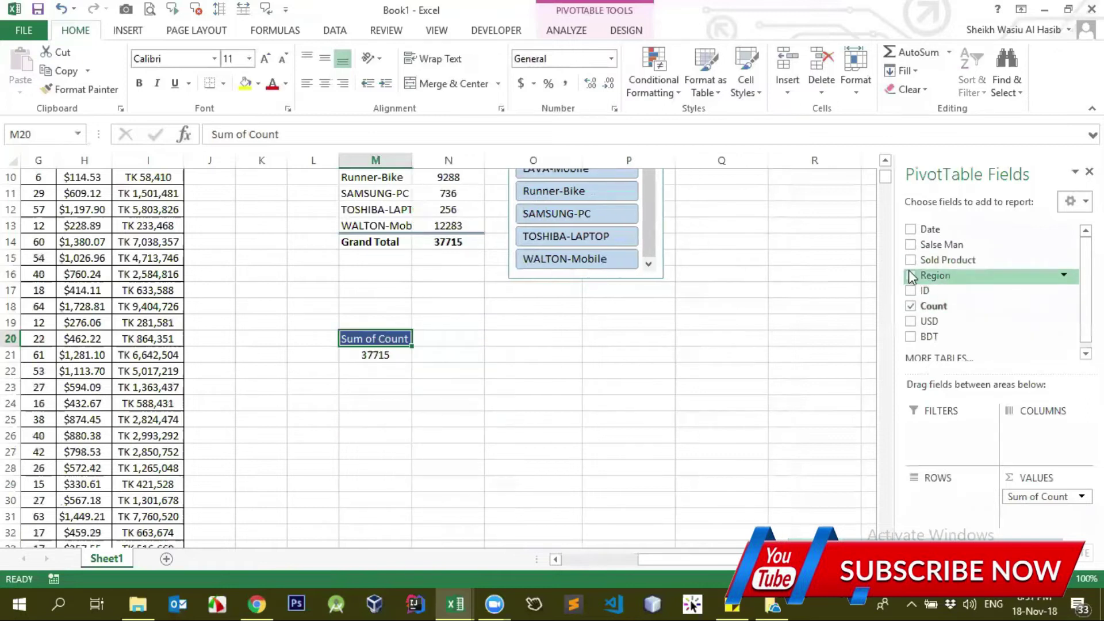
click(938, 307)
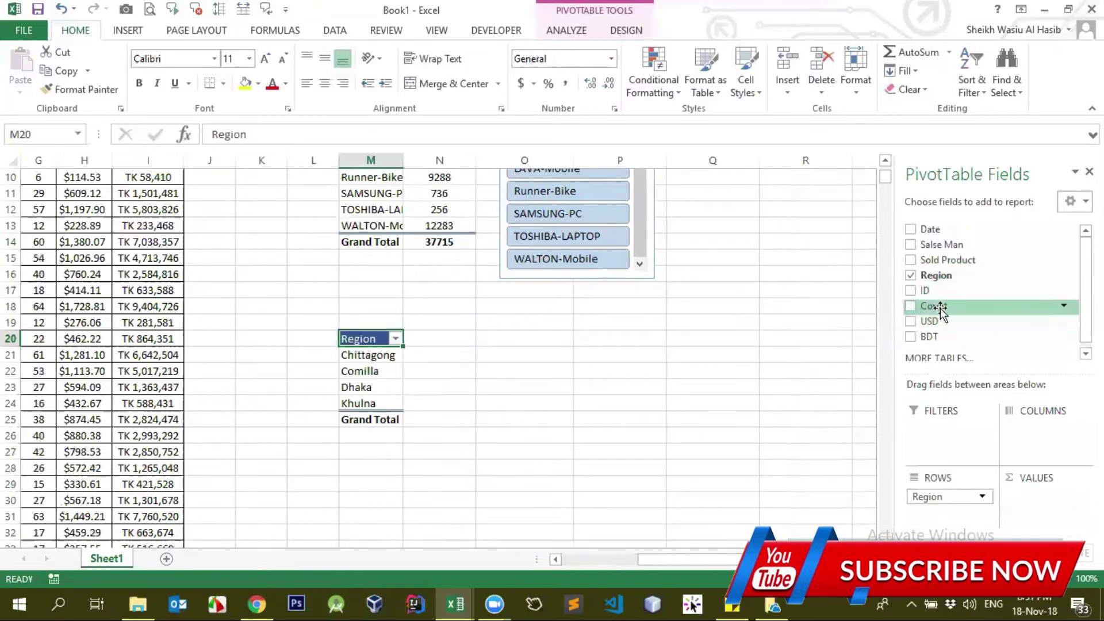
mouse_move(940, 310)
mouse_down()
mouse_move(1040, 506)
mouse_move(1024, 539)
mouse_up()
Step: Test the slicer by filtering to Runner-Bike, Hp-PC, SAMSUNG-PC and HONDA-Bike
click(405, 380)
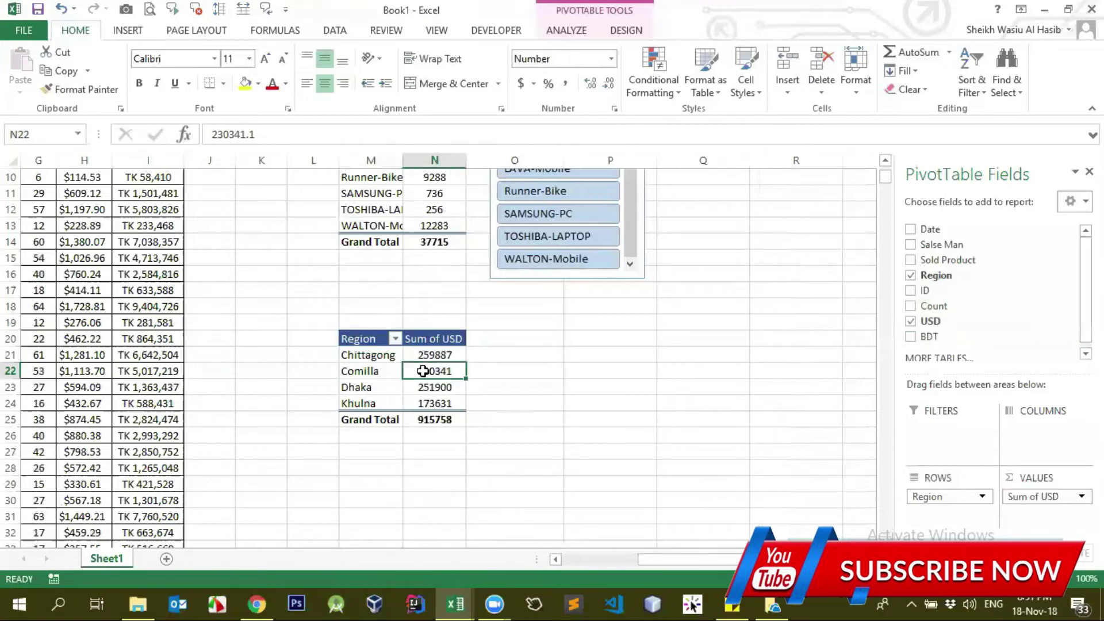
scroll(405, 380, up, 2)
click(511, 288)
click(529, 245)
click(537, 311)
click(547, 287)
click(546, 218)
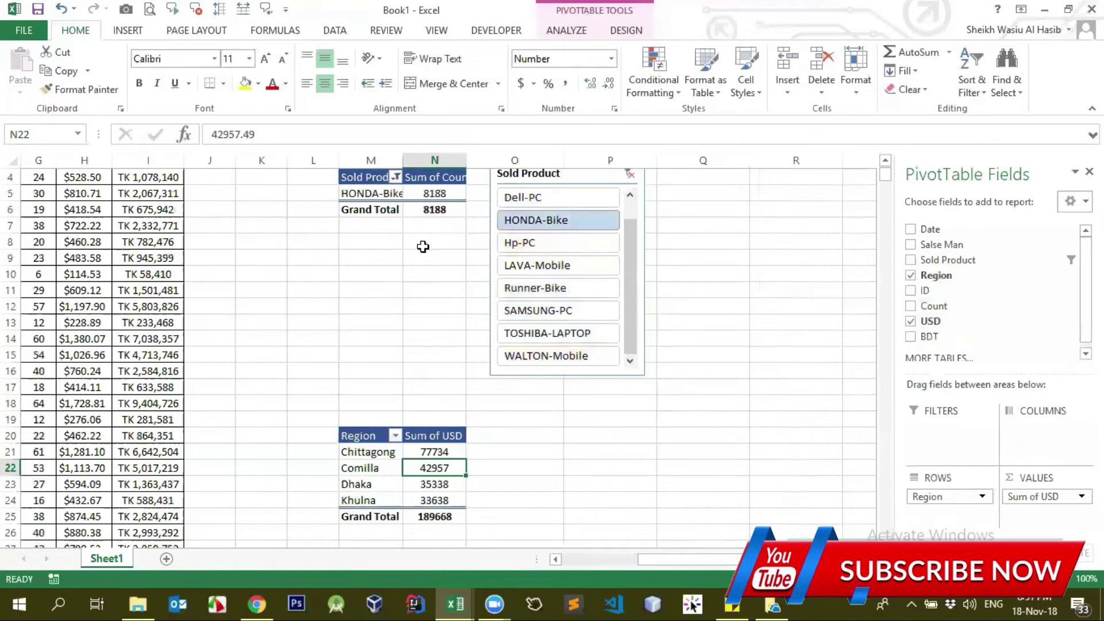
Step: Filter again to Runner-Bike, SAMSUNG-PC and Hp-PC, then clear the Sold Product slicer filter
scroll(463, 276, up, 1)
scroll(463, 276, down, 2)
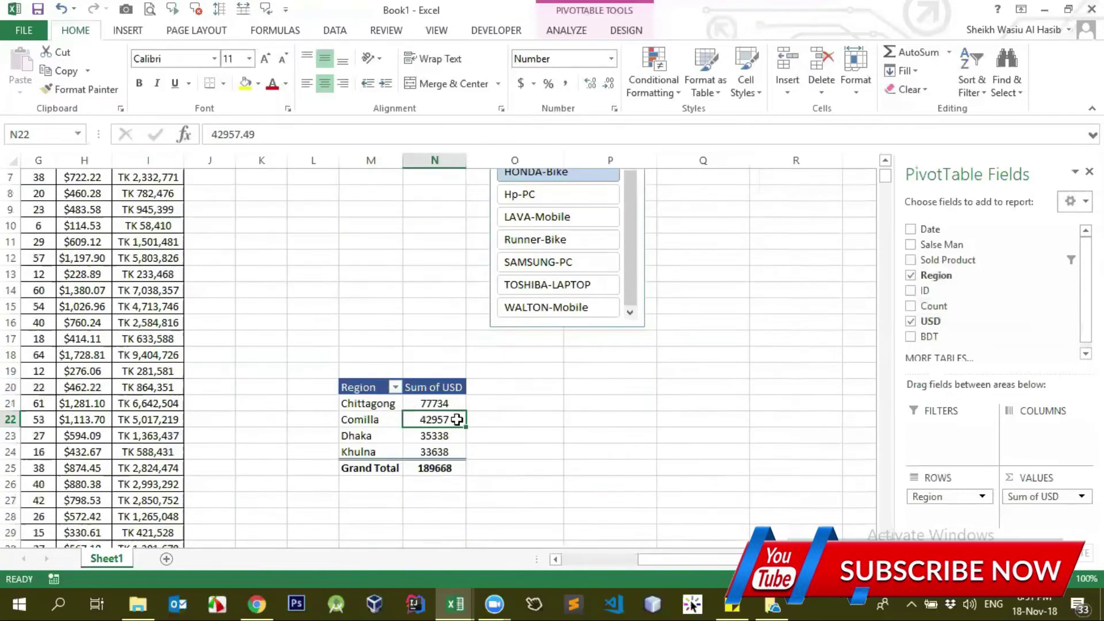
scroll(460, 398, up, 2)
click(534, 337)
click(537, 360)
click(535, 292)
click(629, 221)
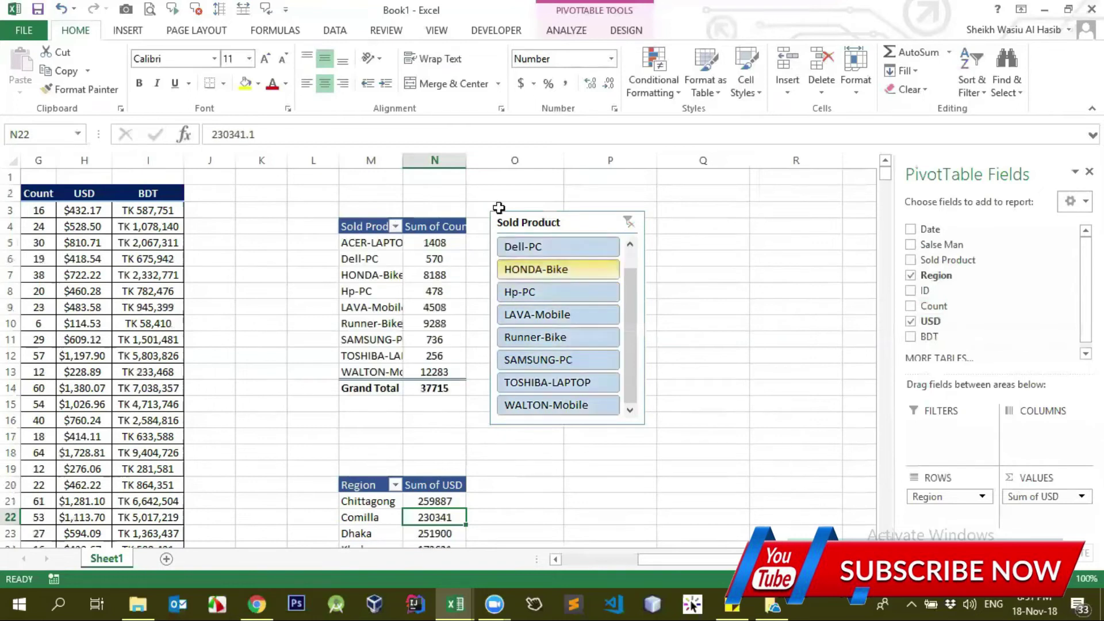
Step: Autofit column M to product names and column N to Sum of Count, checking HONDA-Bike's 8188
right_click(562, 226)
key(Escape)
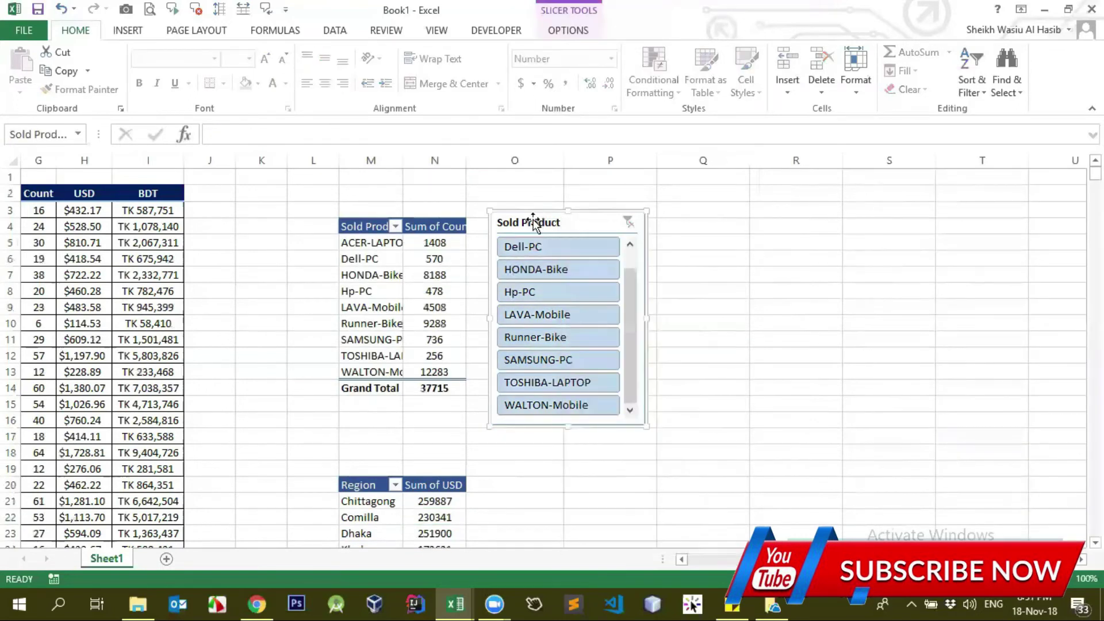
double_click(404, 159)
drag(392, 247, 392, 355)
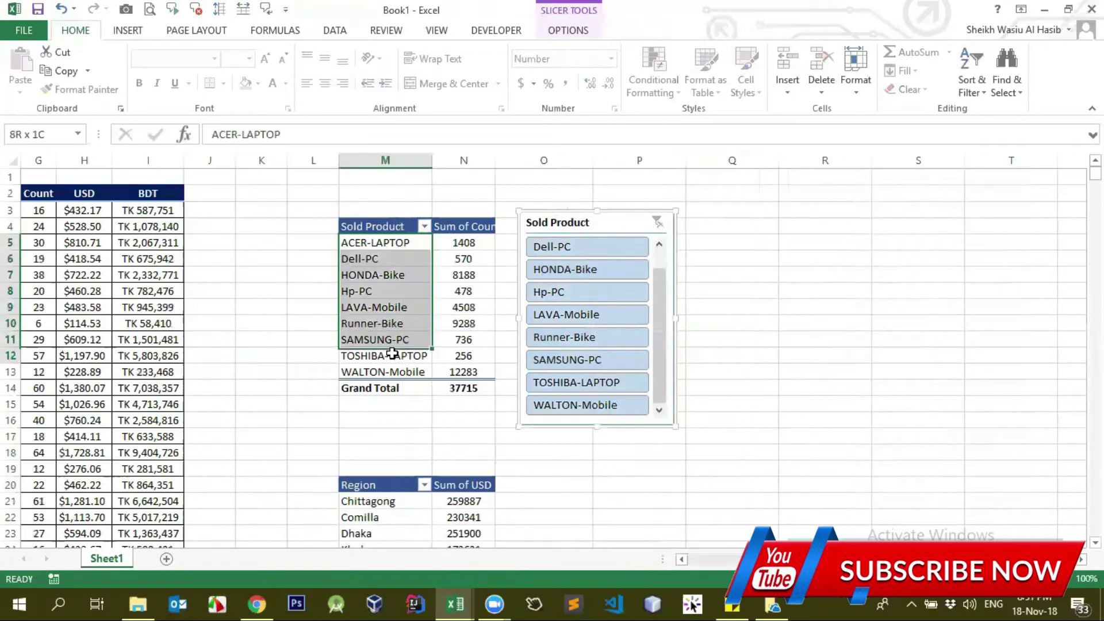
drag(494, 161, 503, 162)
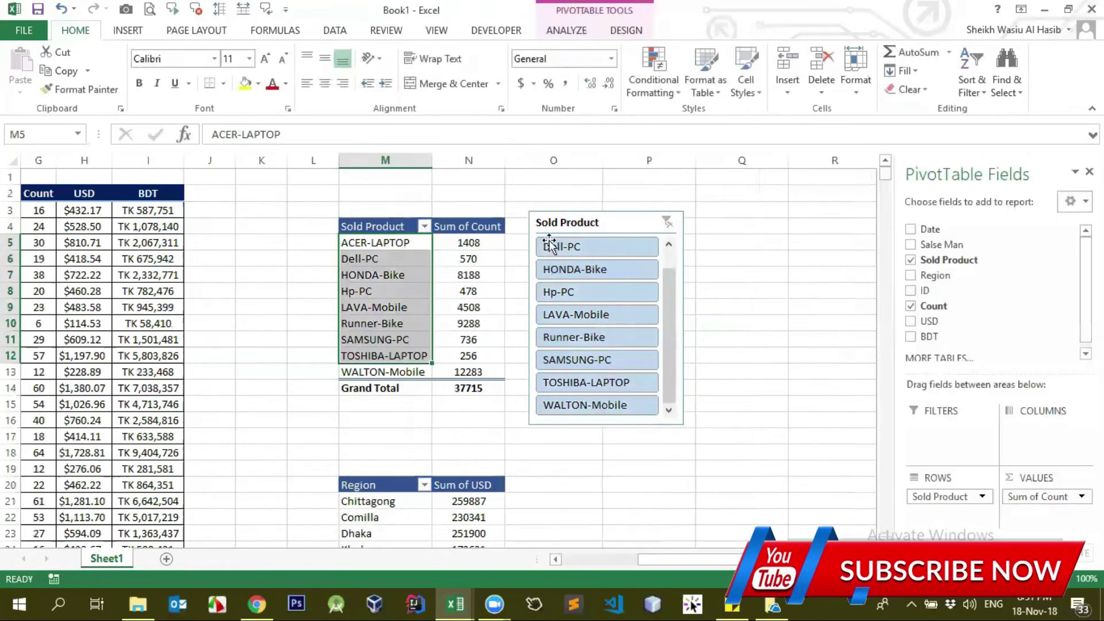
click(580, 269)
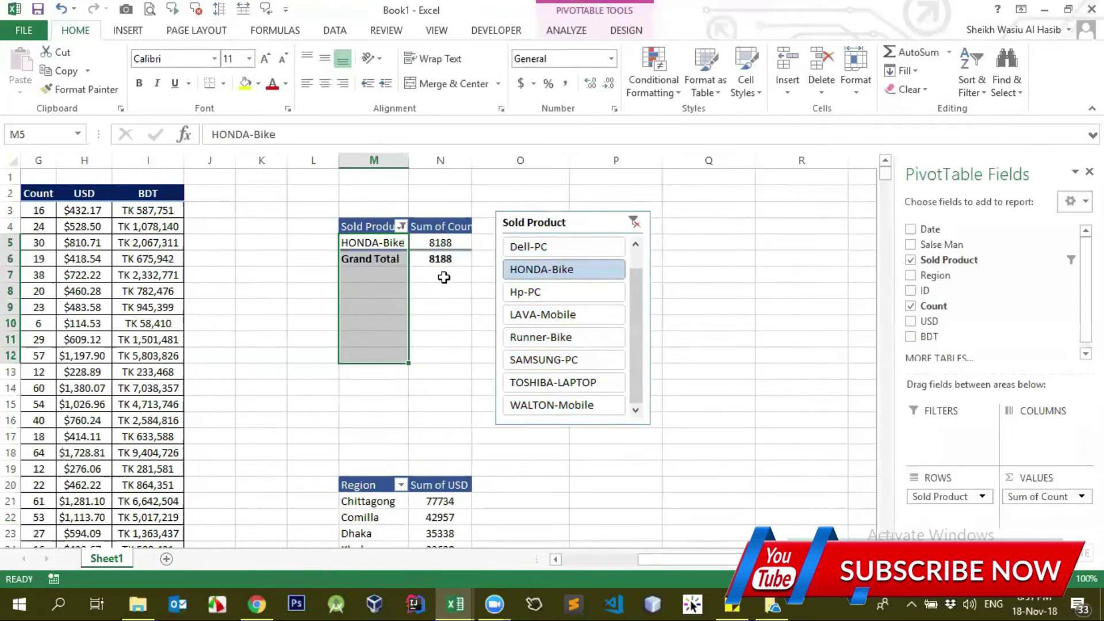
click(452, 241)
double_click(469, 156)
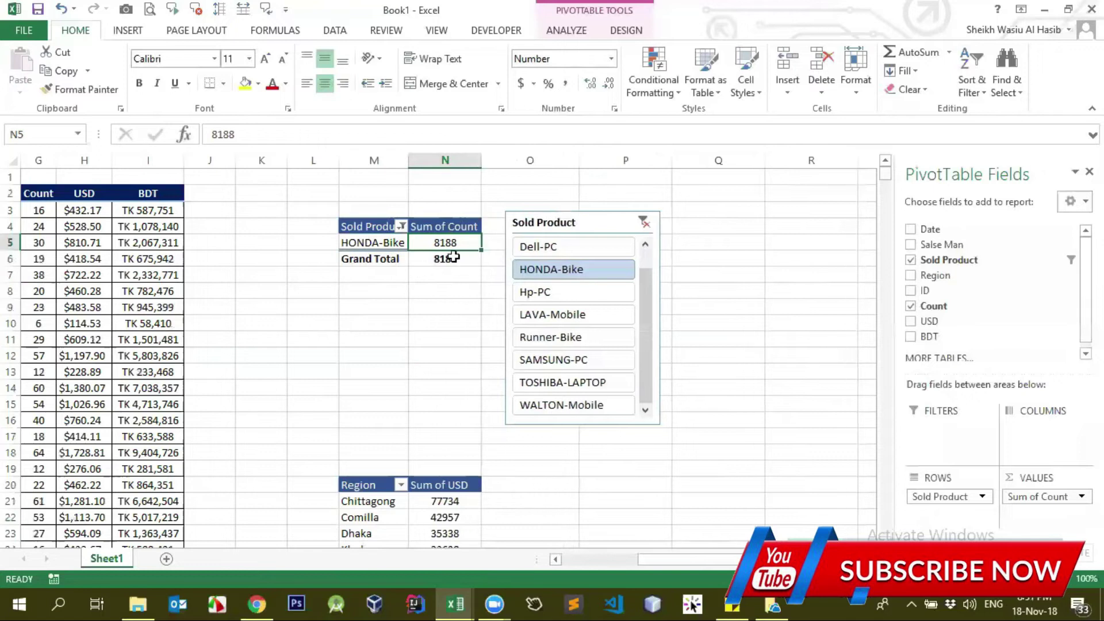
Step: Clear the slicer filter, refit column M, copy the Region pivot, and drag the slicer left
scroll(495, 391, down, 1)
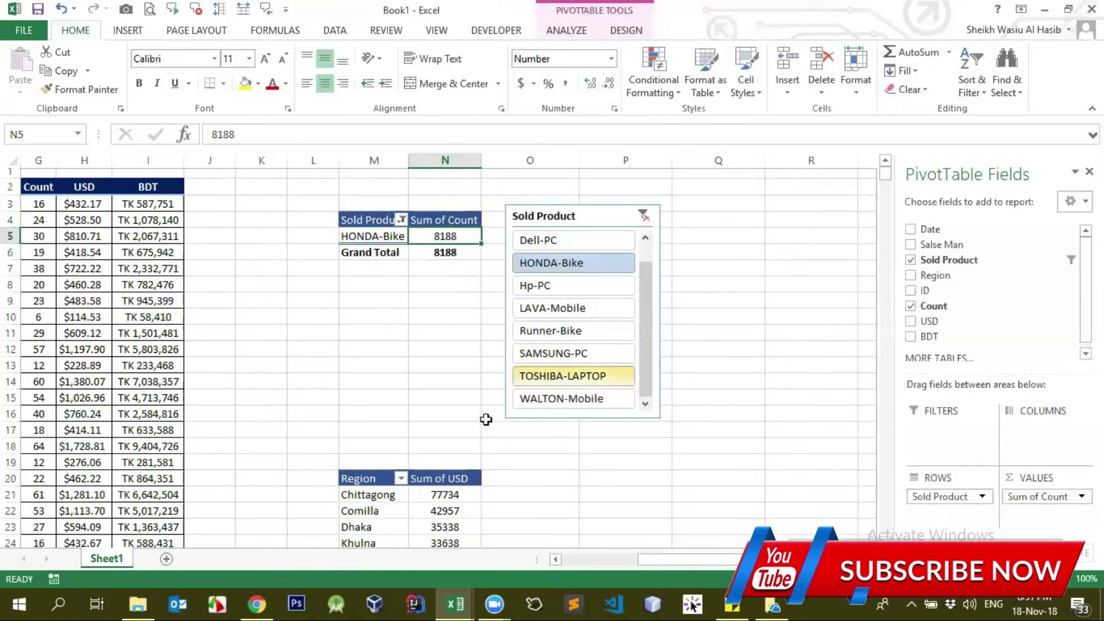
scroll(437, 460, down, 1)
scroll(391, 437, down, 1)
drag(373, 407, 435, 450)
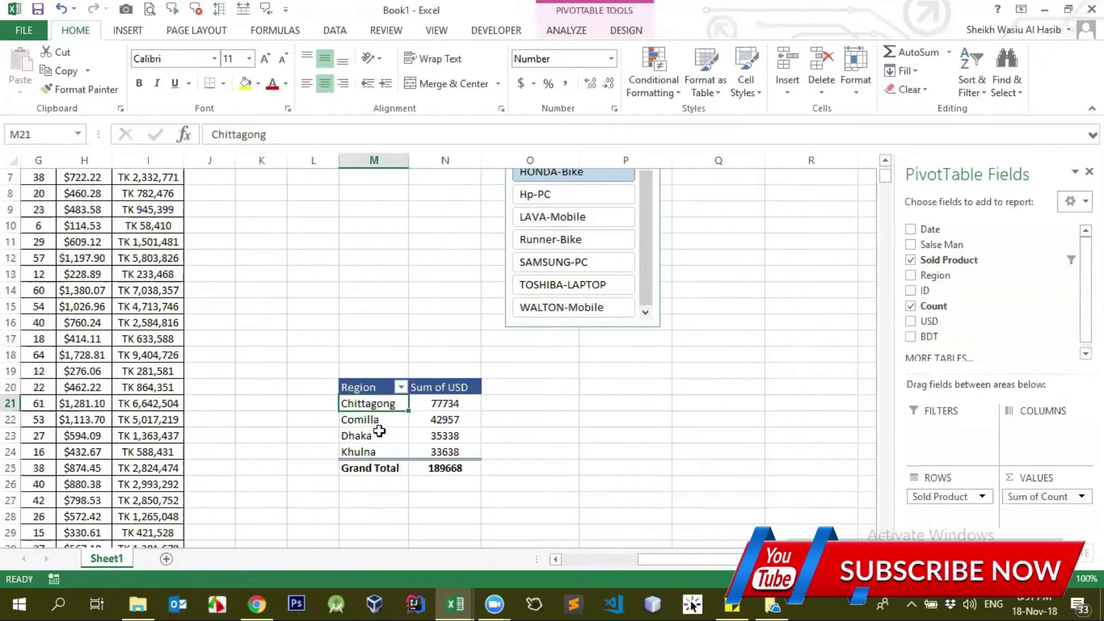
scroll(425, 448, up, 2)
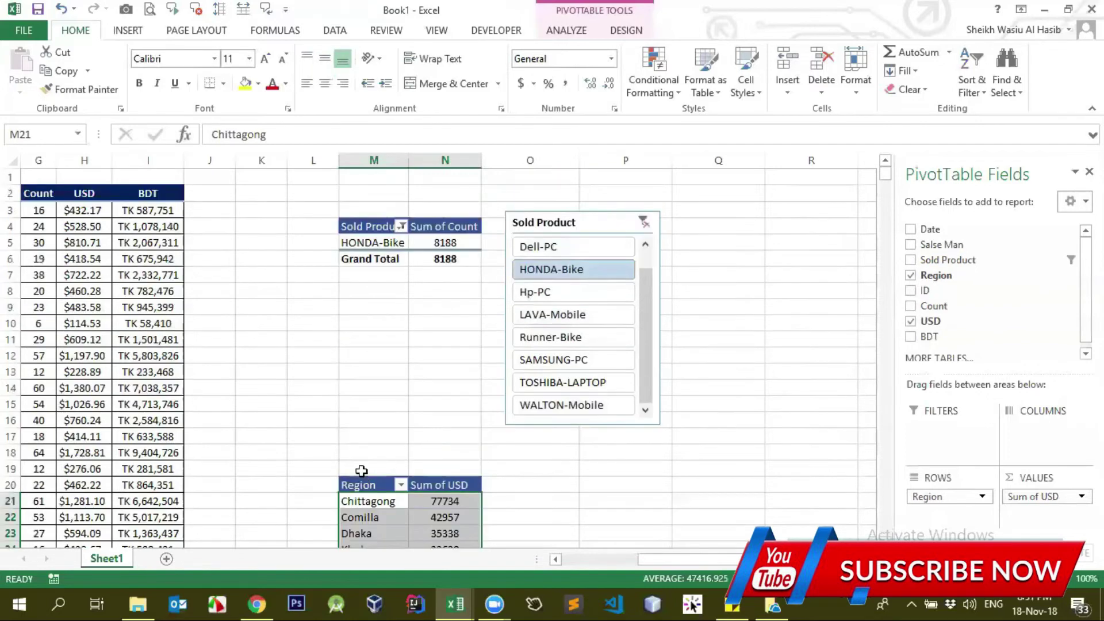
click(643, 222)
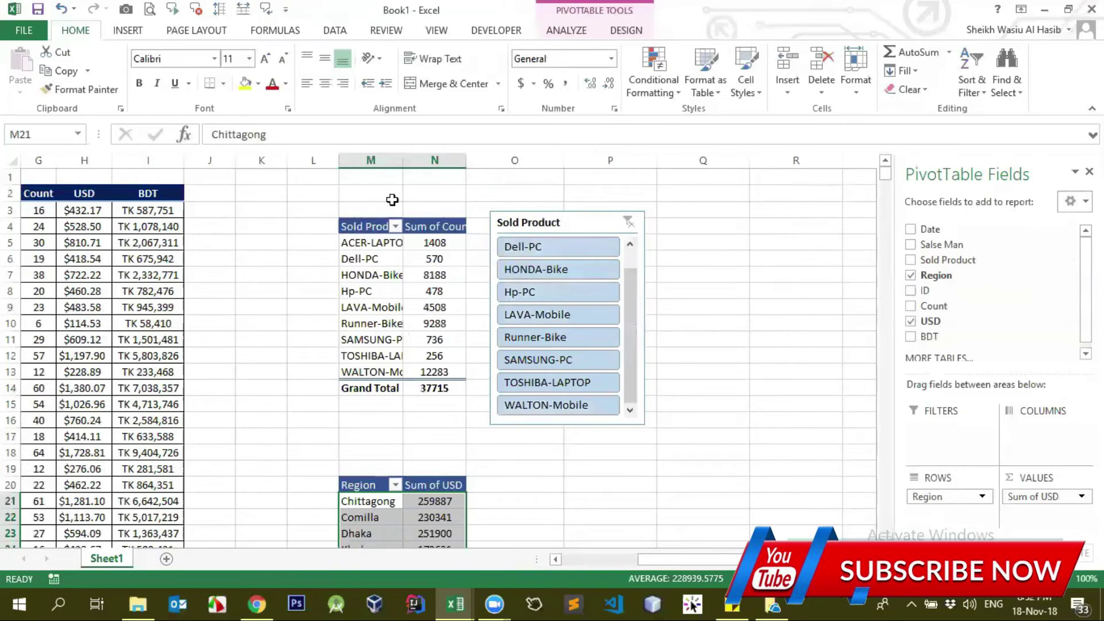
double_click(403, 159)
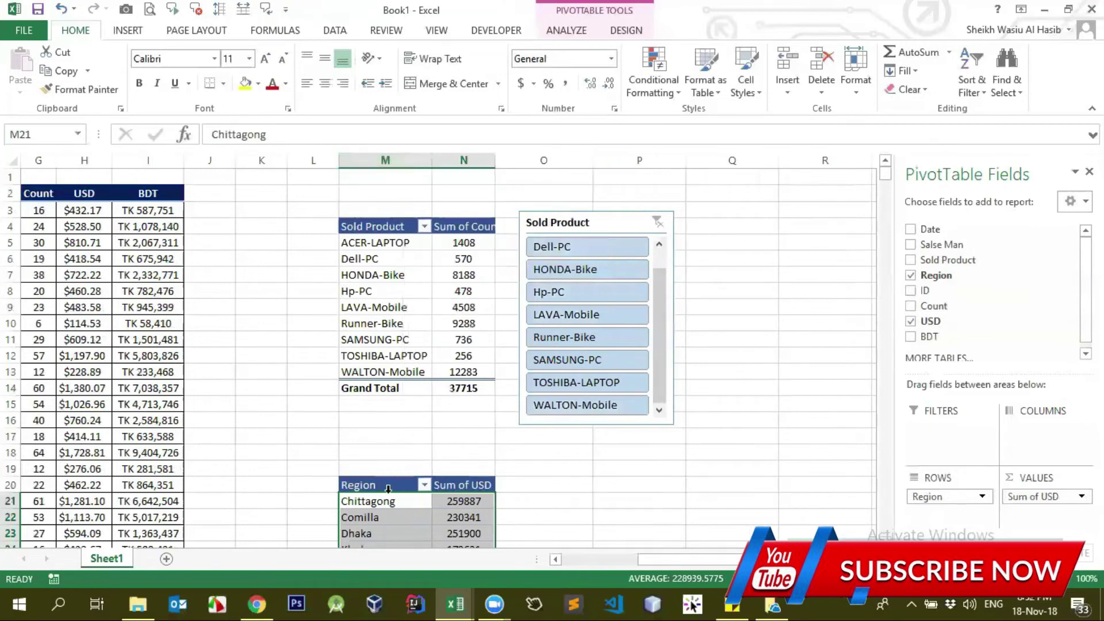
drag(382, 486, 488, 520)
key(ctrl+c)
drag(575, 173, 205, 234)
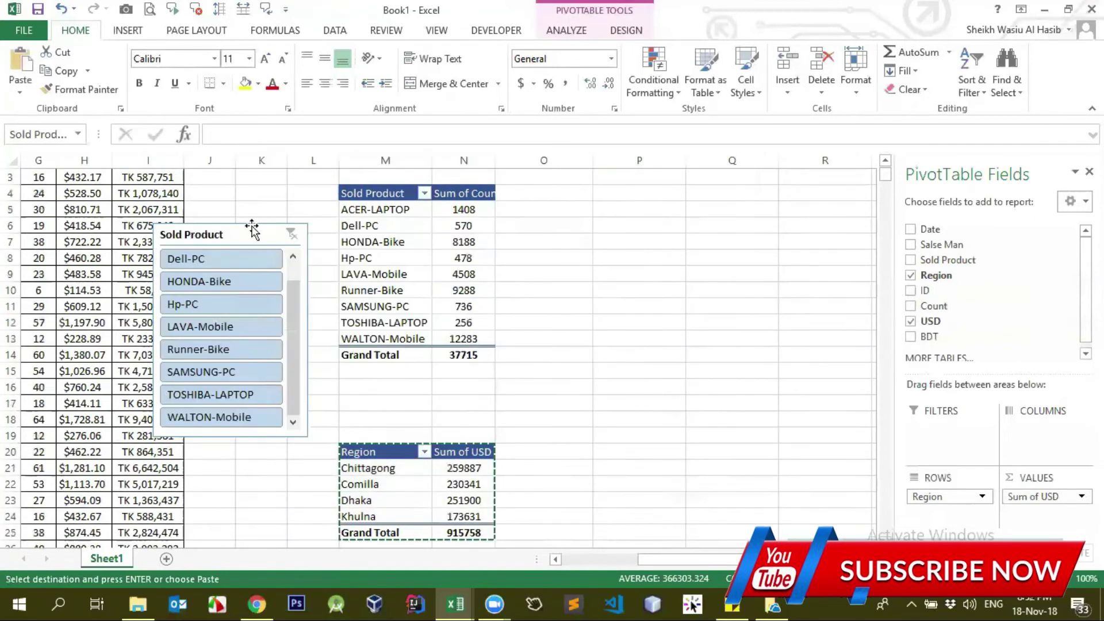
Step: Paste the Region pivot at P4 and test filtering to SAMSUNG-PC and LAVA-Mobile
click(627, 192)
key(ctrl+v)
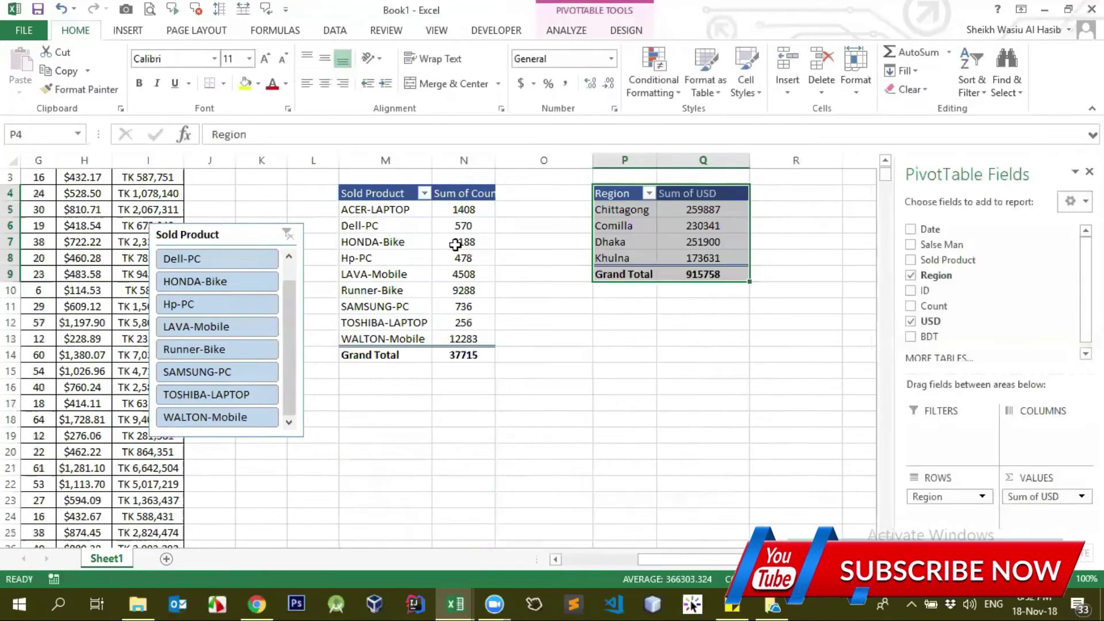
click(230, 281)
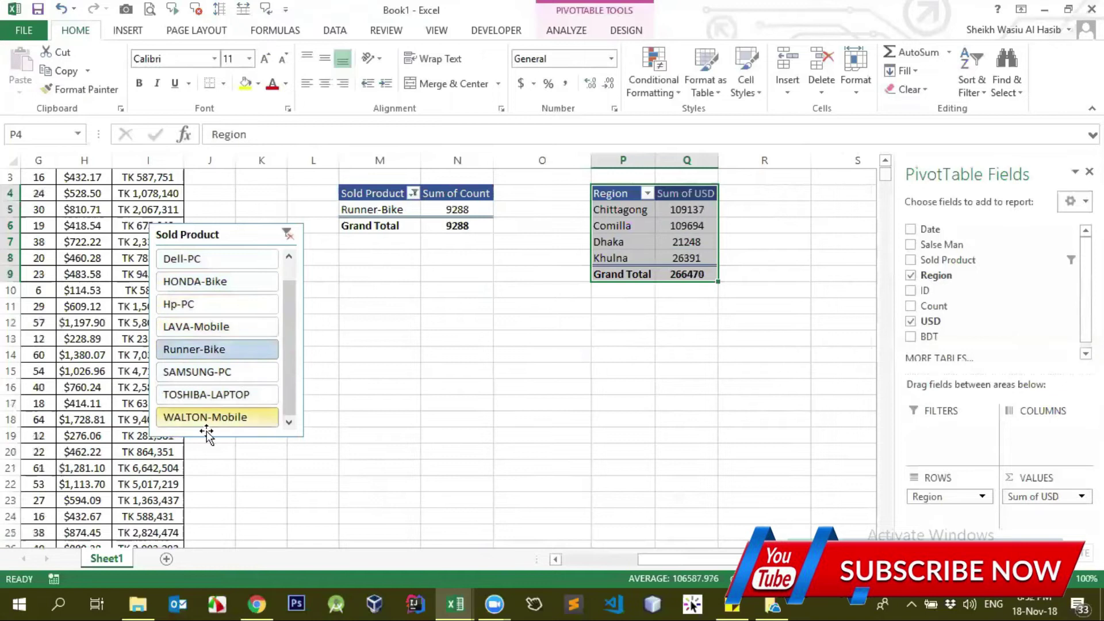
click(204, 373)
click(222, 329)
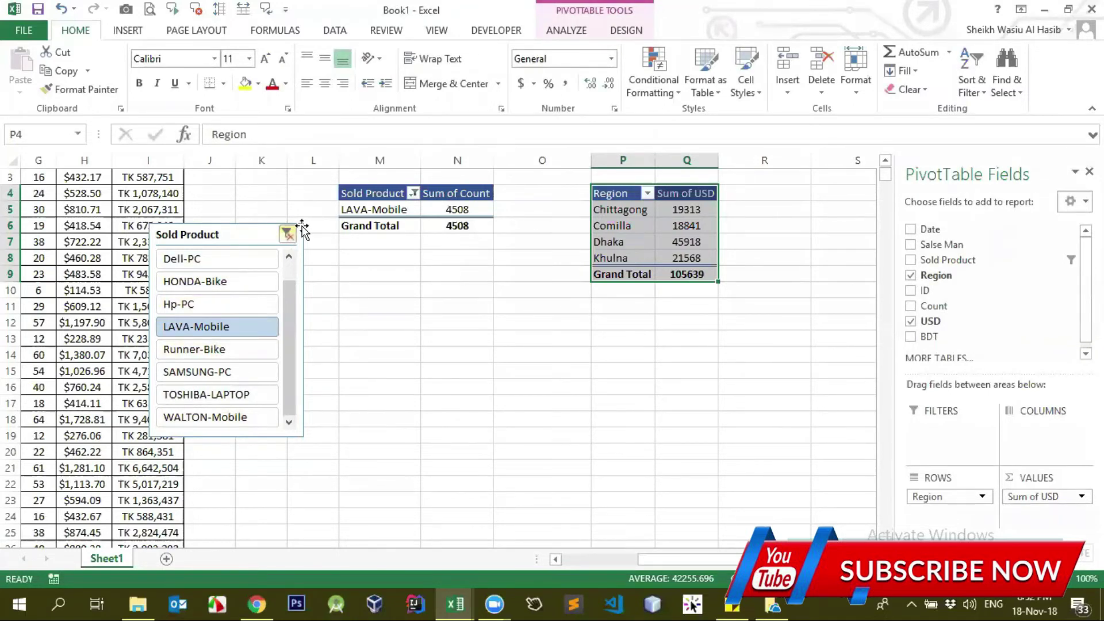
Step: Clear the product filter and move the slicer up beside the product pivot
click(286, 234)
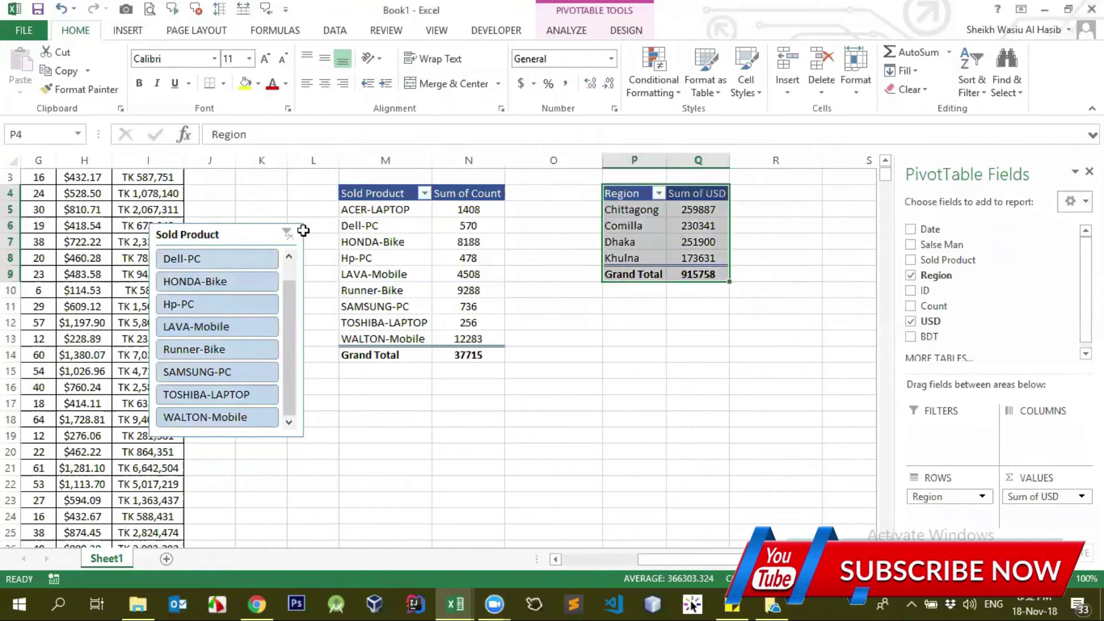
drag(259, 234, 293, 197)
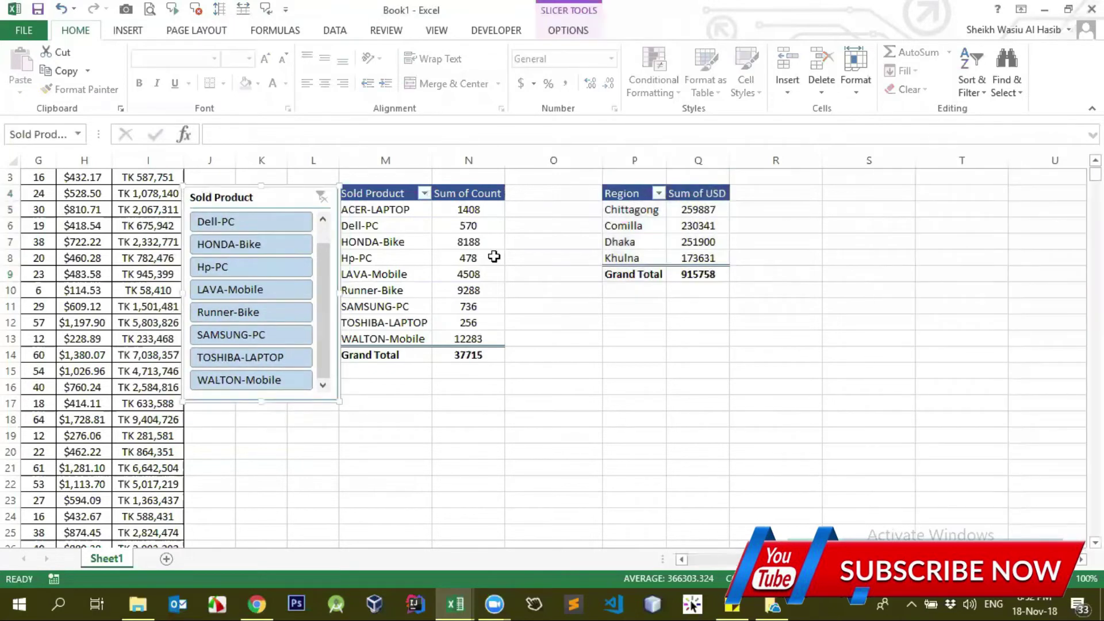
click(612, 238)
click(697, 226)
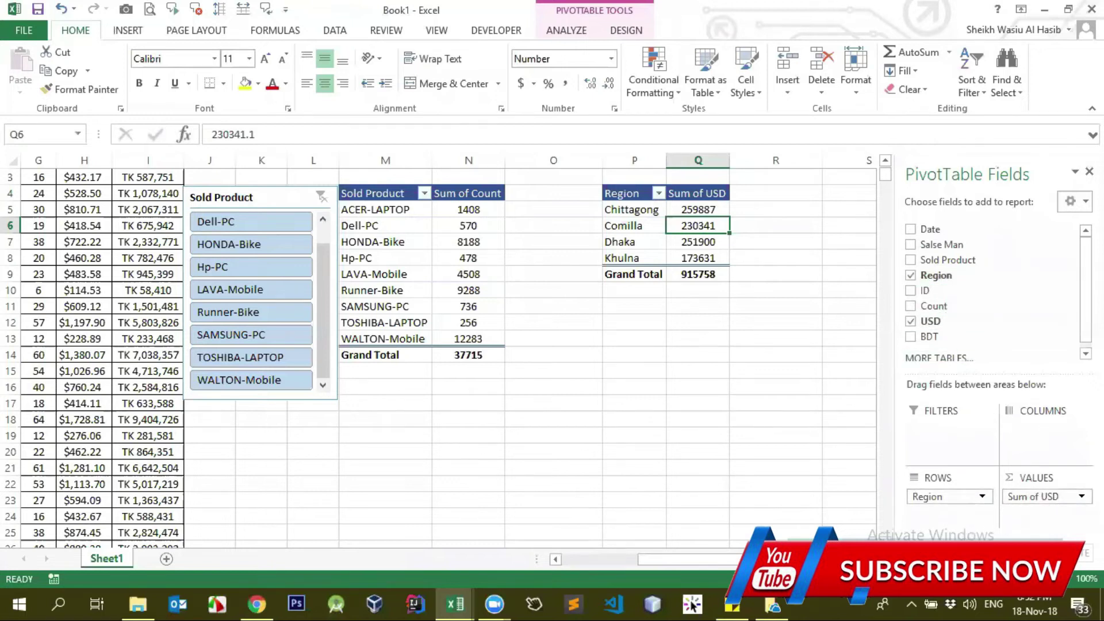
drag(639, 226, 636, 258)
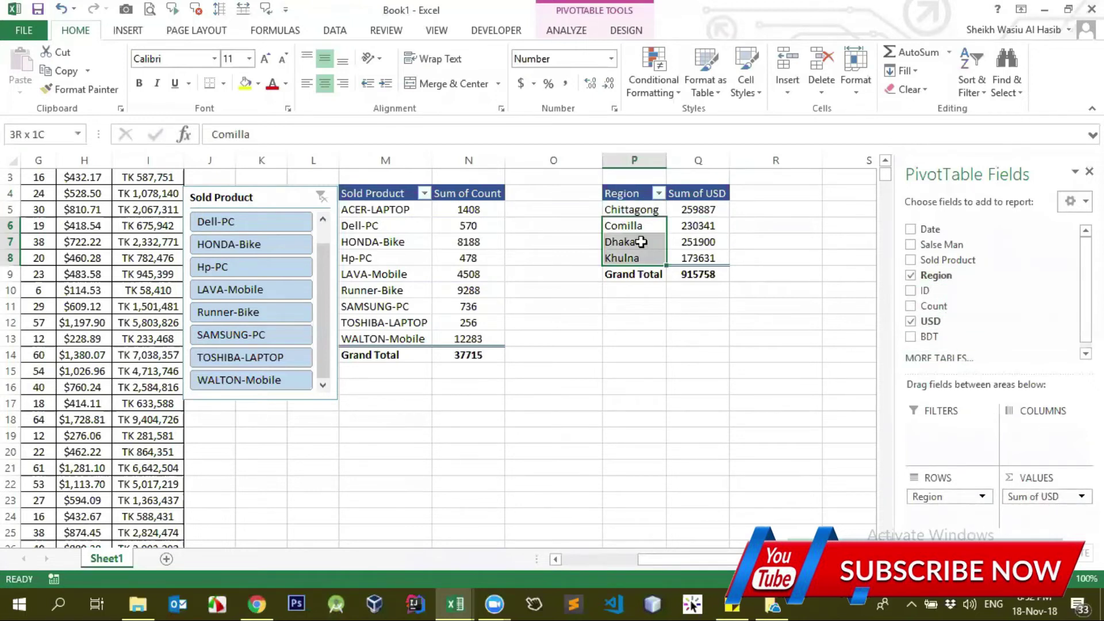
drag(632, 209, 632, 258)
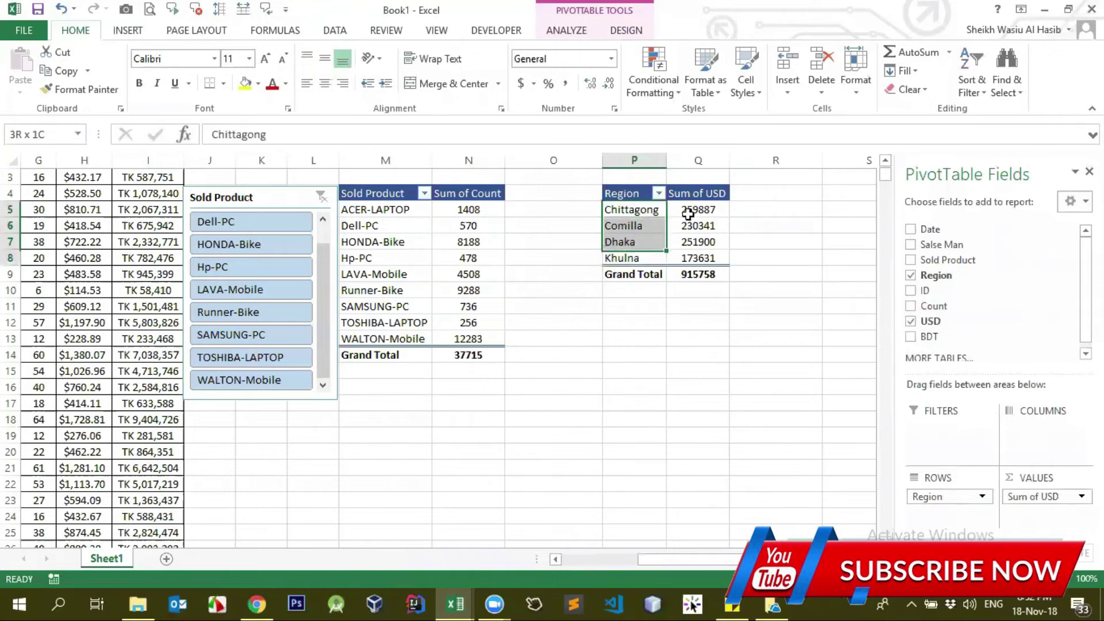
click(696, 193)
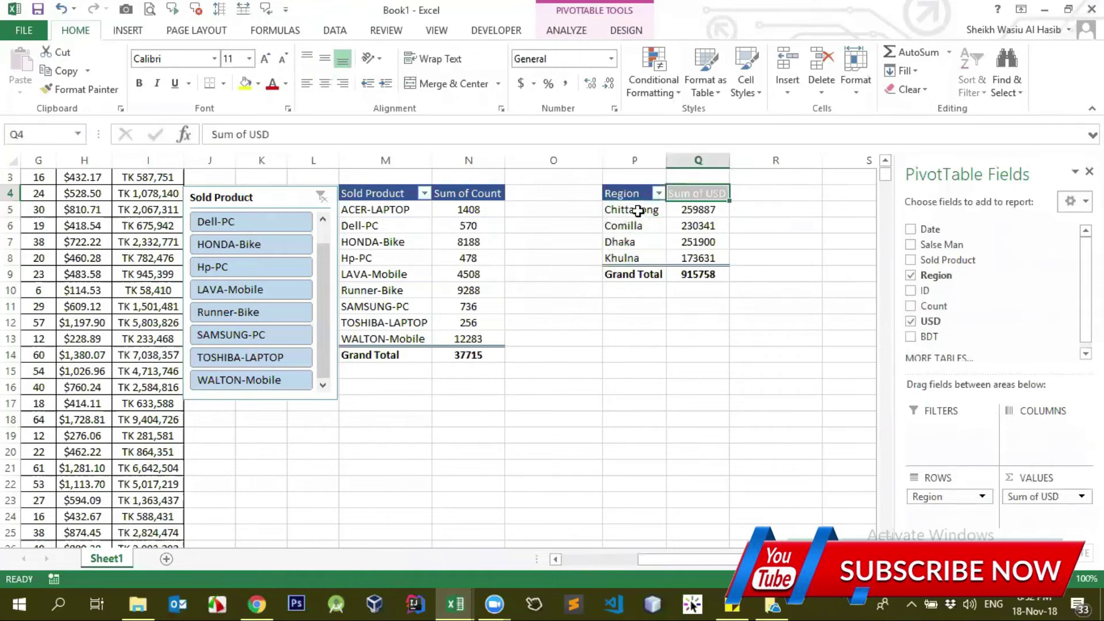
drag(636, 209, 634, 257)
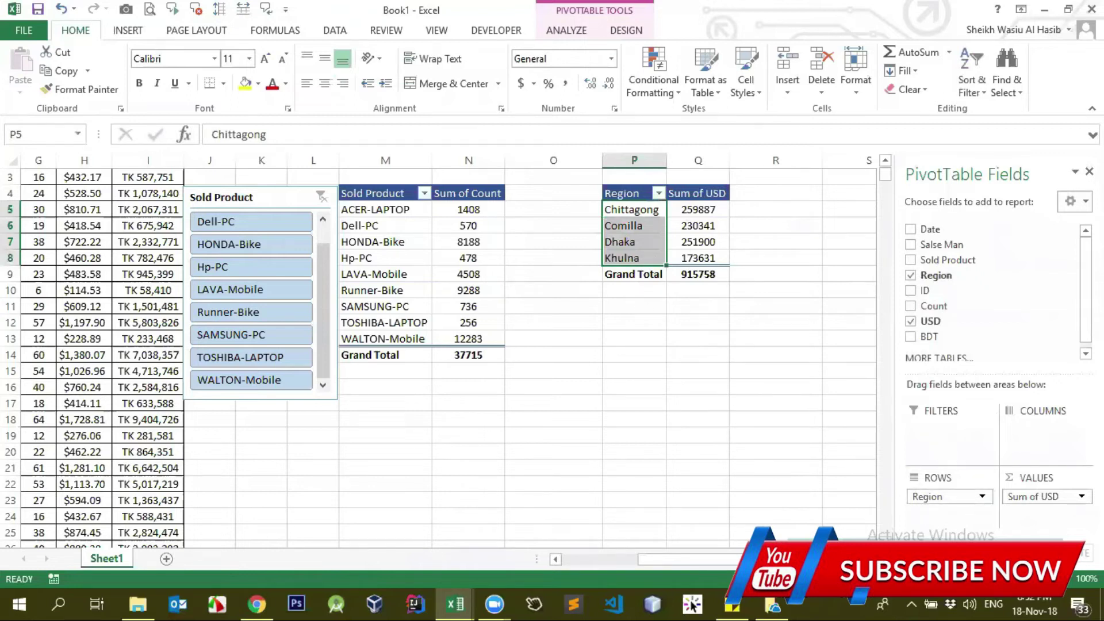
drag(644, 210, 656, 266)
mouse_move(640, 212)
mouse_down()
mouse_move(630, 268)
mouse_move(634, 246)
mouse_up()
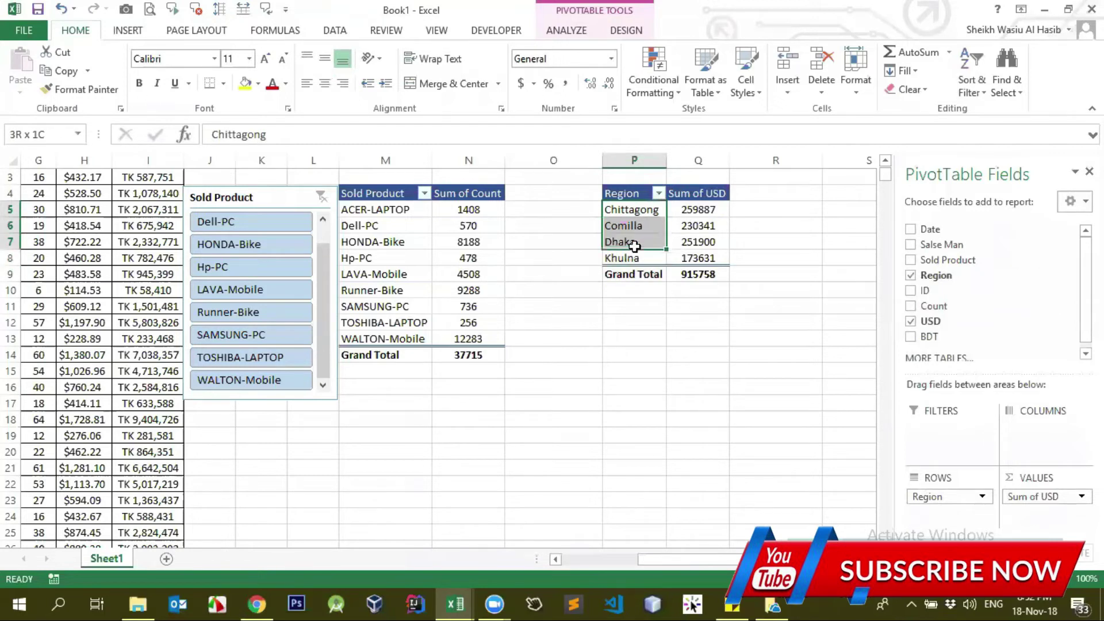
drag(698, 194, 820, 194)
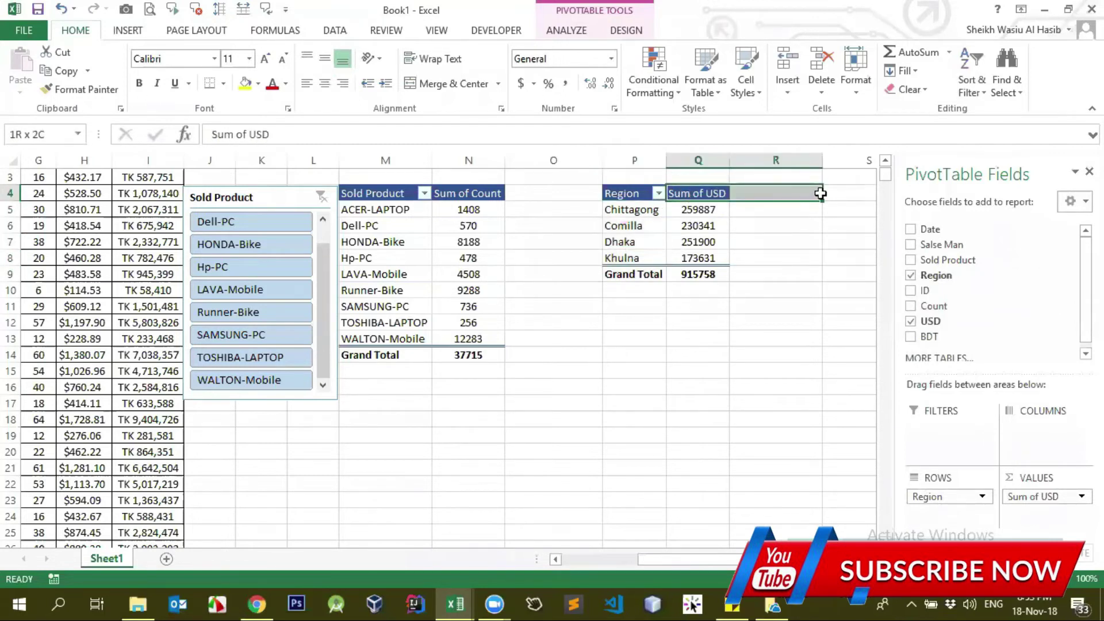
drag(632, 210, 659, 249)
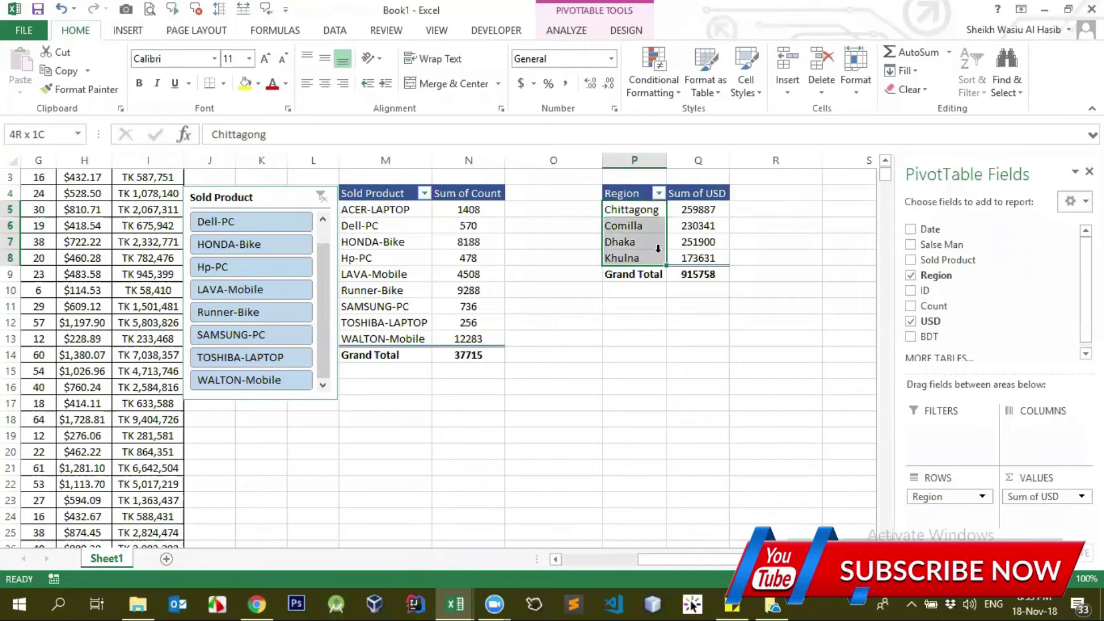
mouse_move(698, 210)
mouse_down()
mouse_move(744, 263)
mouse_move(705, 258)
mouse_up()
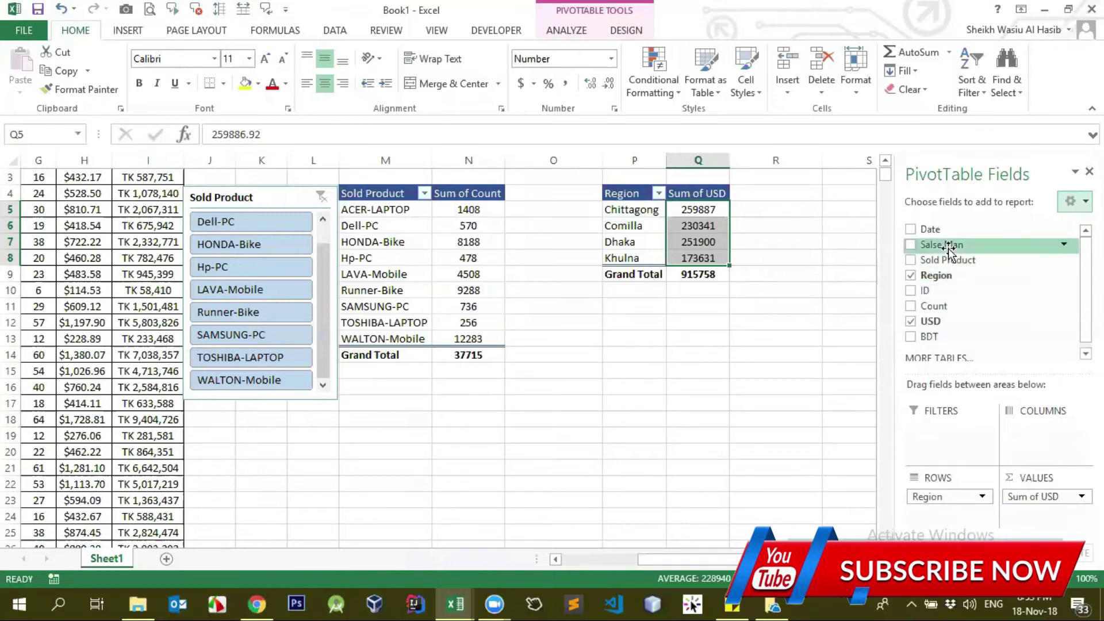
Step: Add Salse Man to the Region pivot's FILTERS area
drag(948, 252, 964, 460)
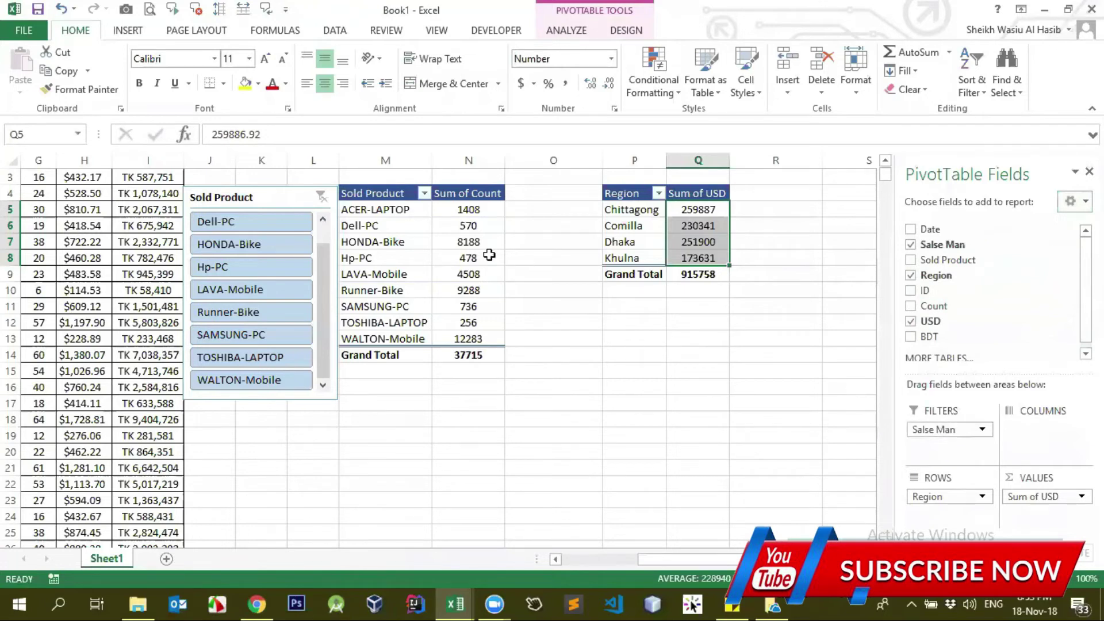
click(466, 257)
scroll(406, 243, up, 1)
Step: Check the Salse Man filter list with Select Multiple Items, then cancel, leaving it at (All)
click(721, 194)
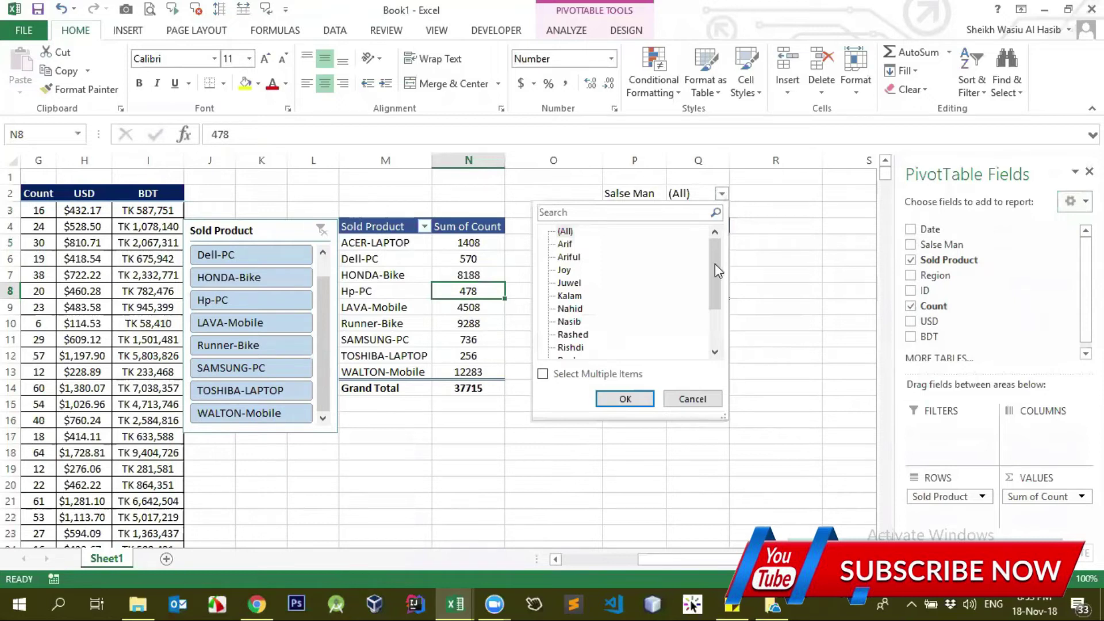
drag(716, 264, 712, 315)
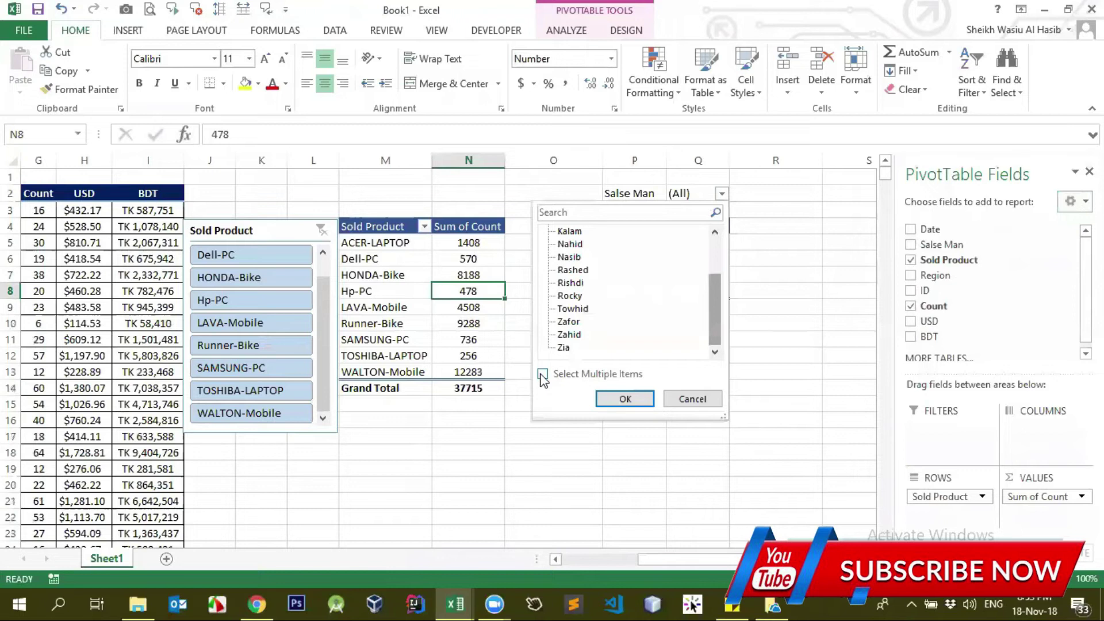
click(542, 375)
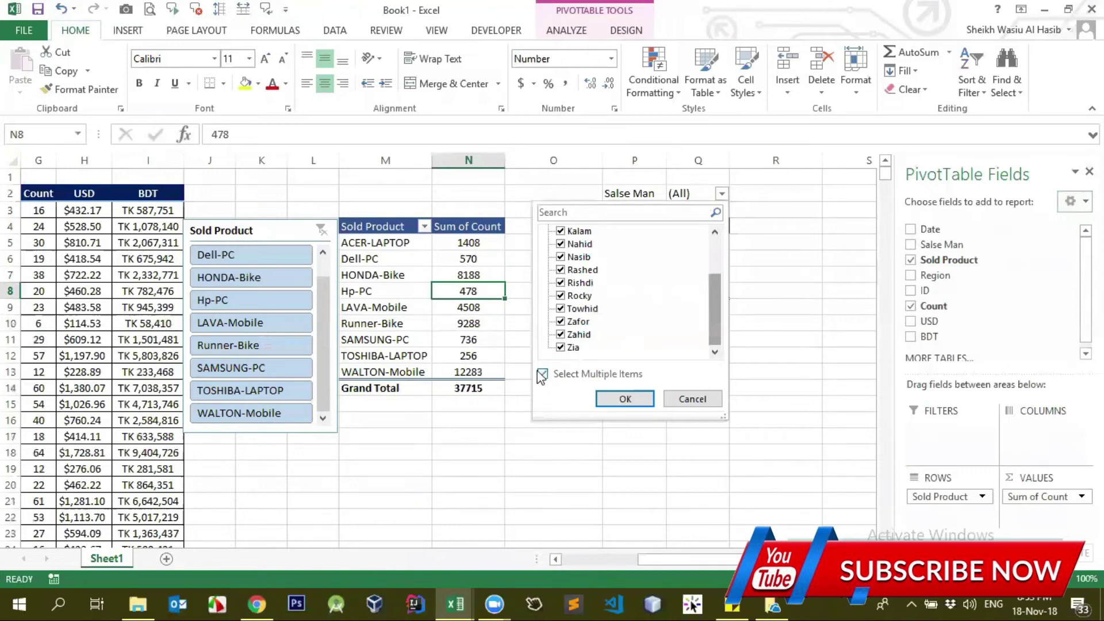
drag(712, 313, 712, 241)
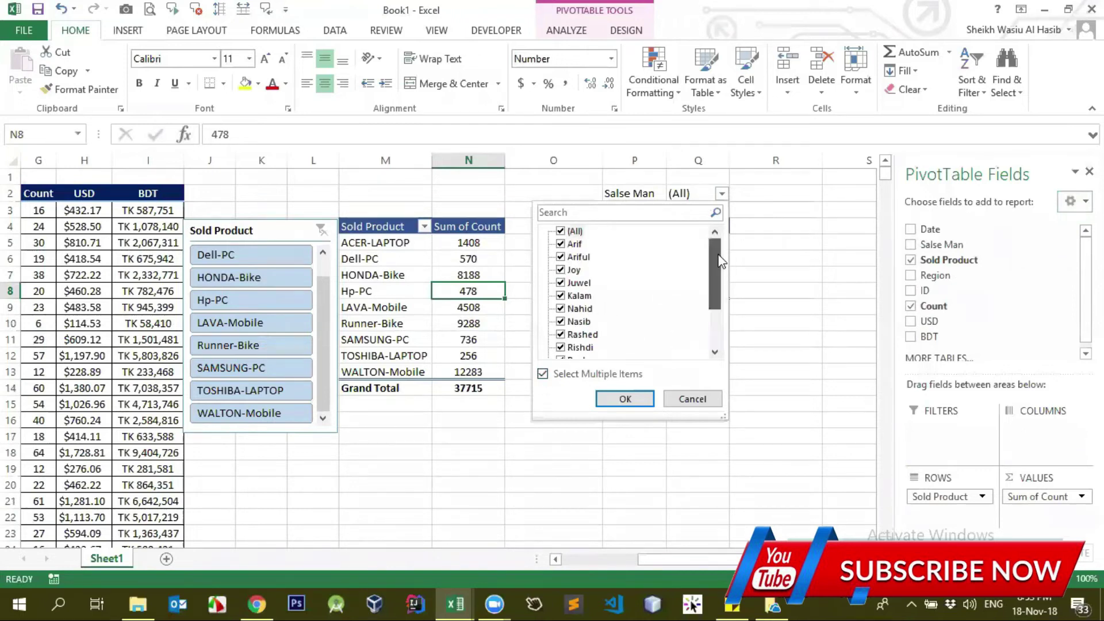
click(695, 400)
click(623, 30)
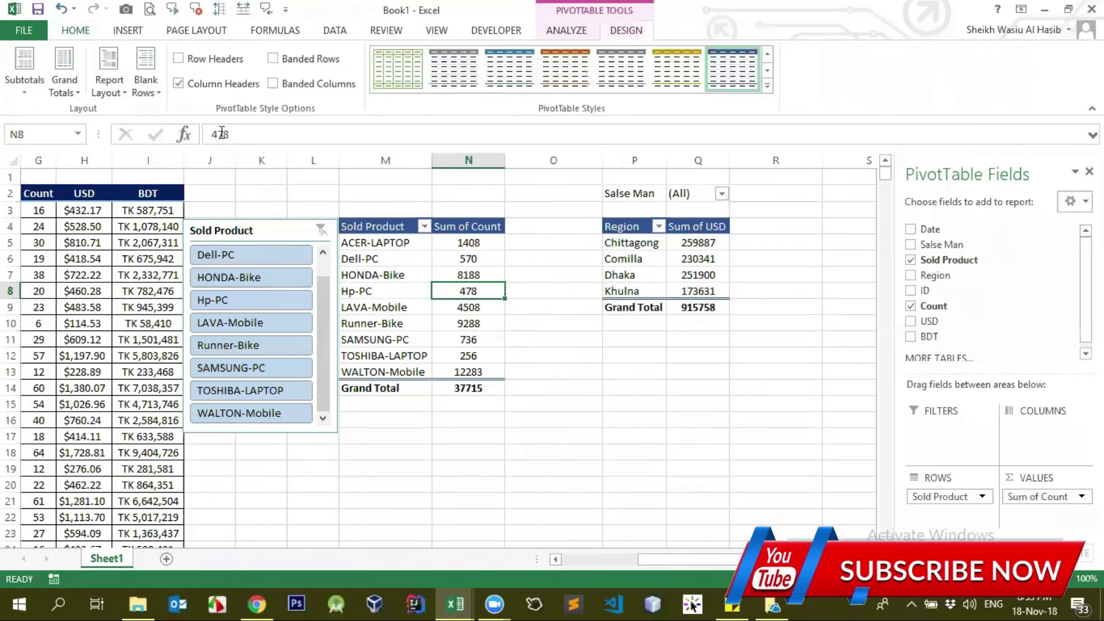
Step: Run Show Report Filter Pages on Salse Man to create one Region pivot sheet per salesman
click(569, 32)
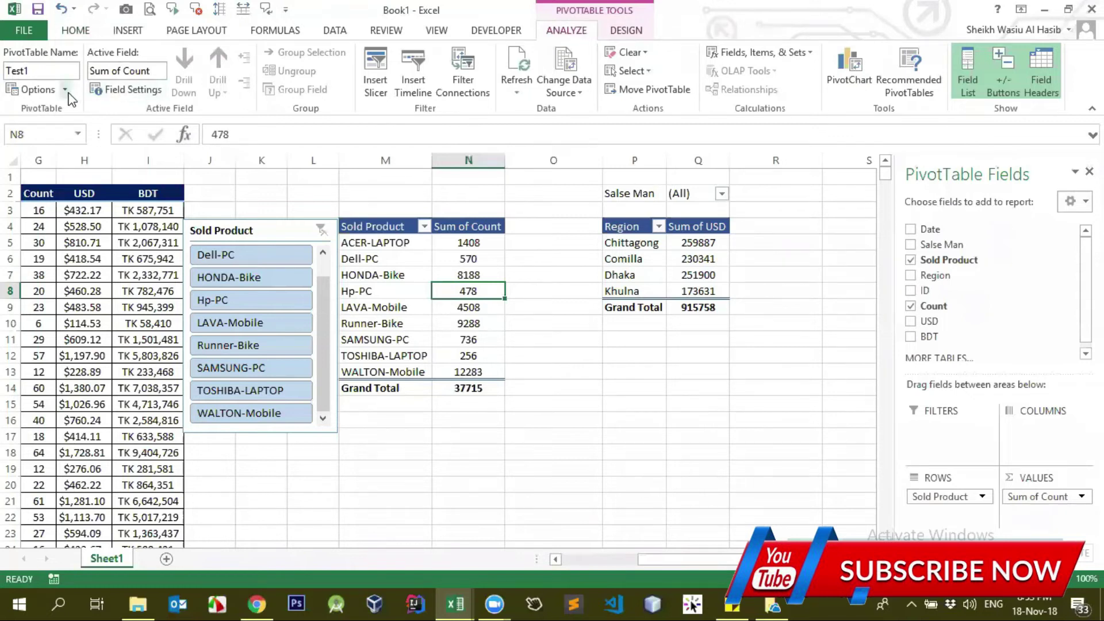
click(636, 244)
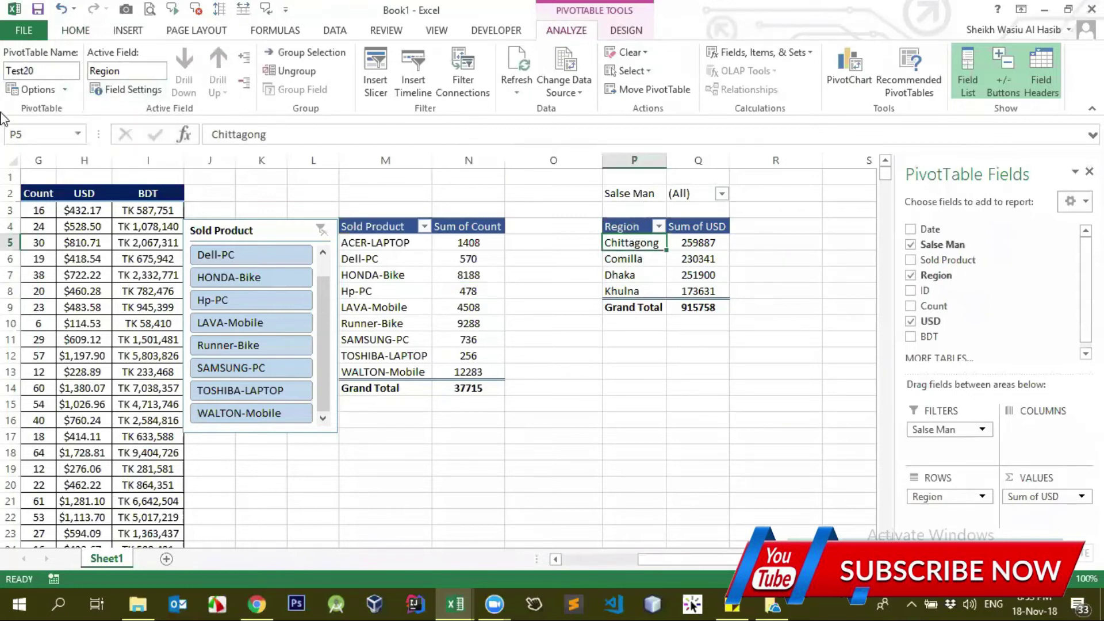
click(67, 90)
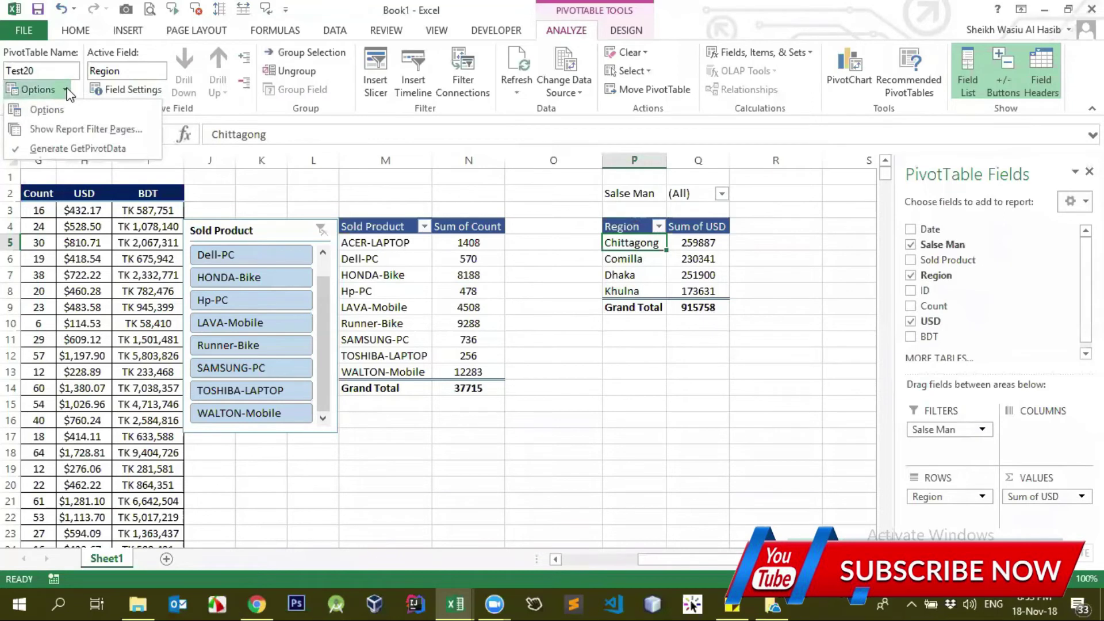
click(72, 131)
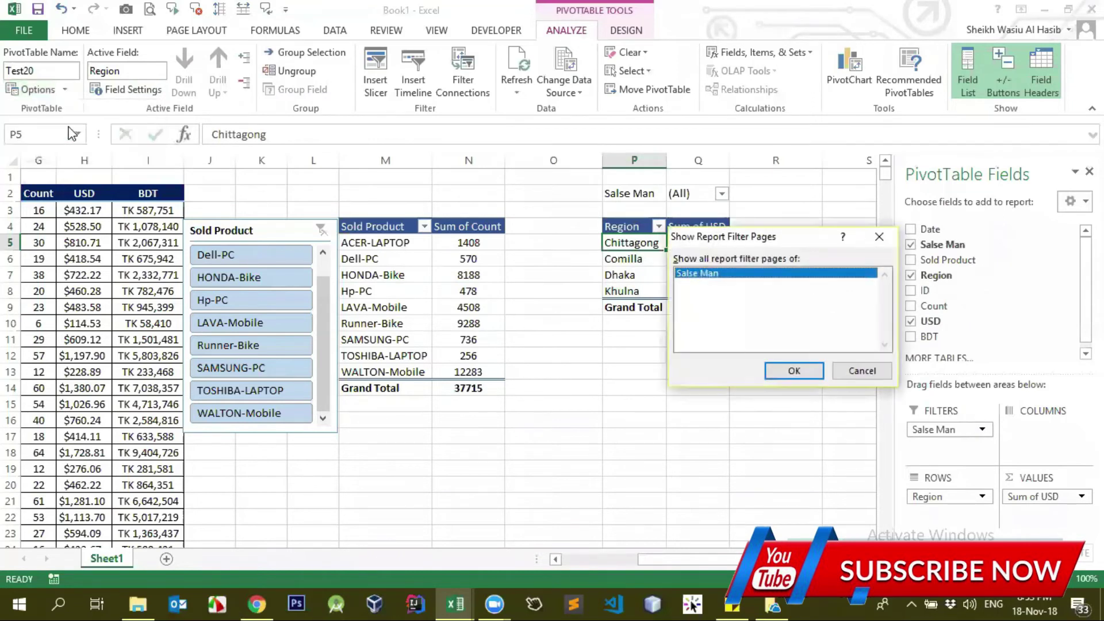
click(796, 372)
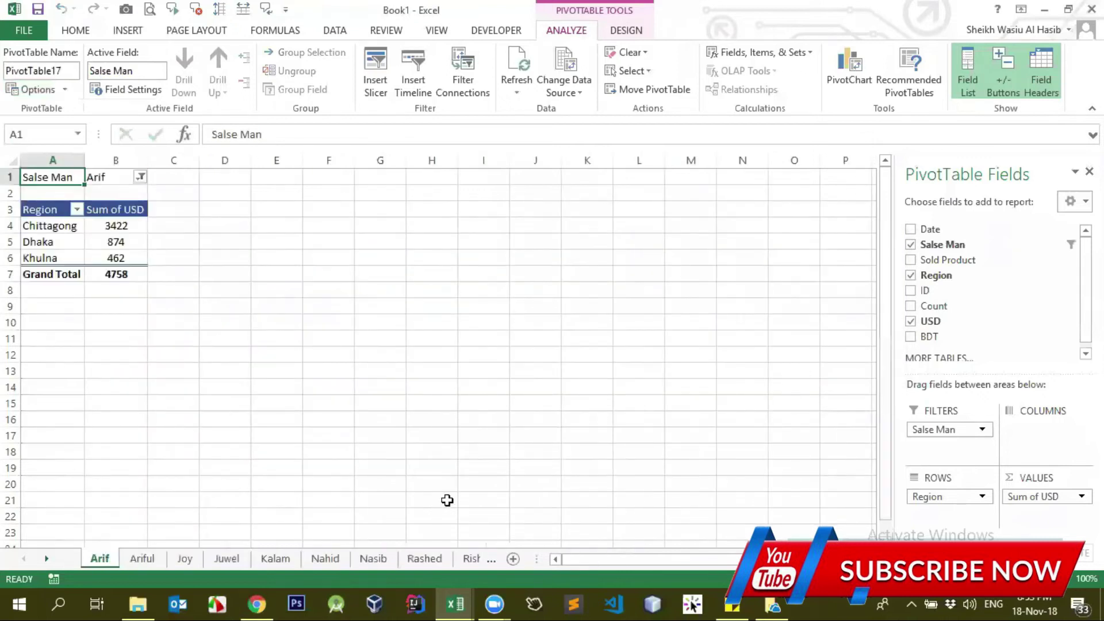
Step: Browse through each salesman's pivot sheet up to the last one
click(138, 559)
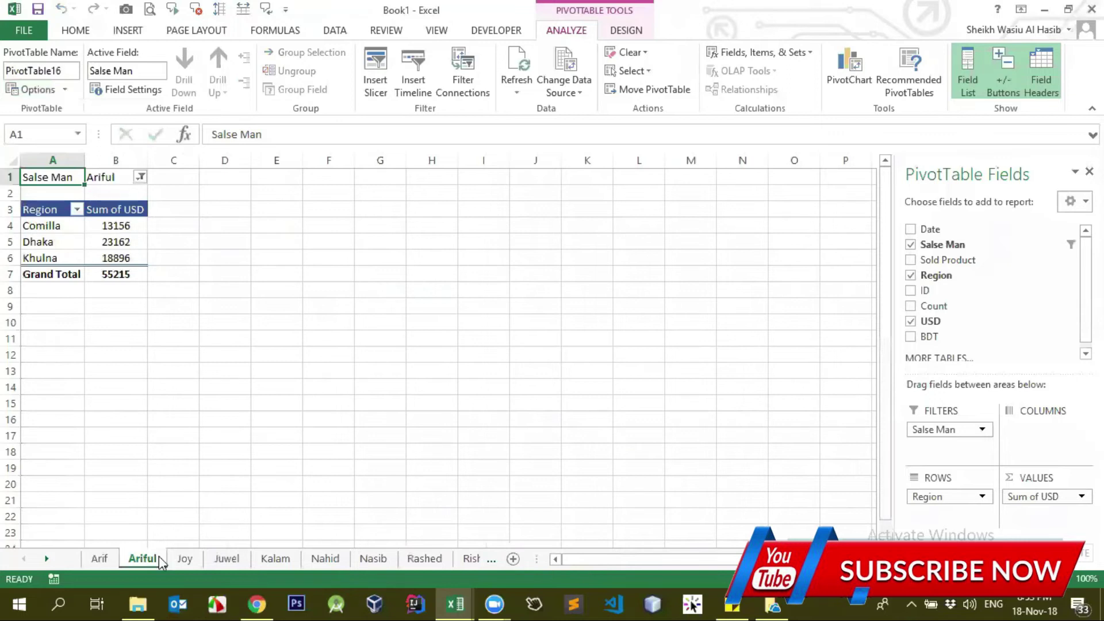
click(185, 559)
click(227, 558)
click(276, 559)
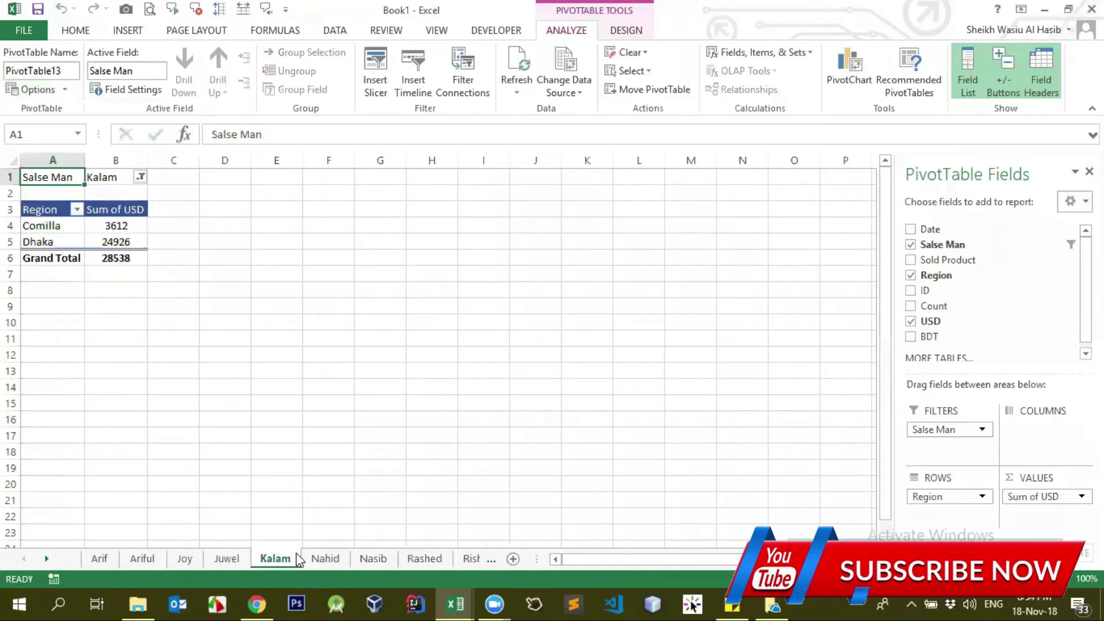
click(344, 558)
click(373, 559)
click(424, 559)
click(483, 559)
click(481, 561)
click(469, 561)
click(465, 561)
click(465, 561)
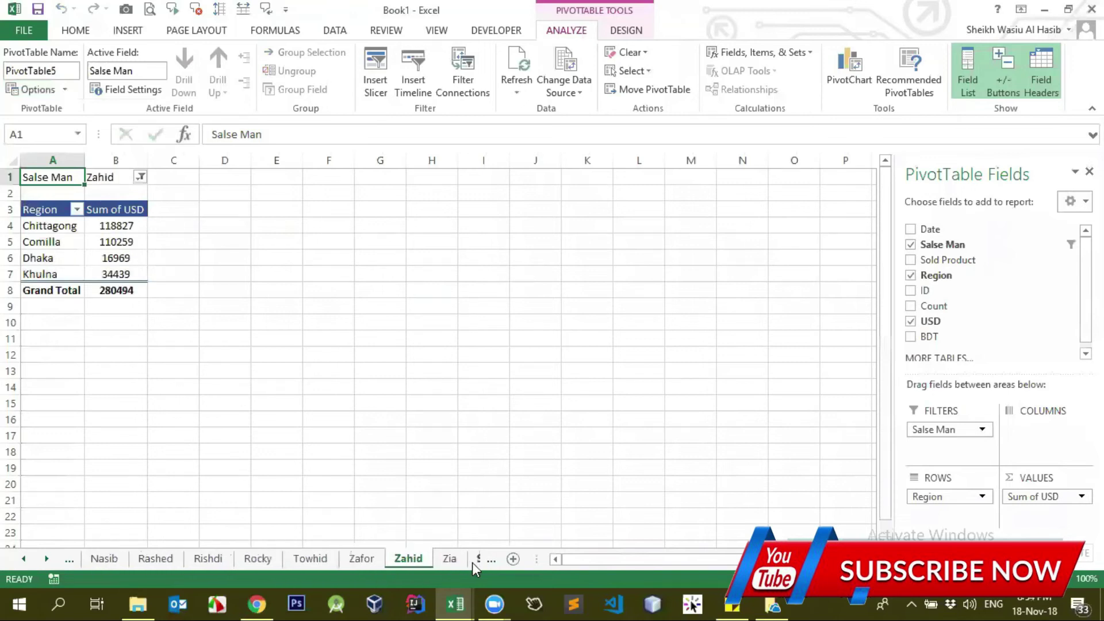
click(472, 562)
Step: Delete the first three unwanted salesman sheets, confirming each deletion
right_click(405, 559)
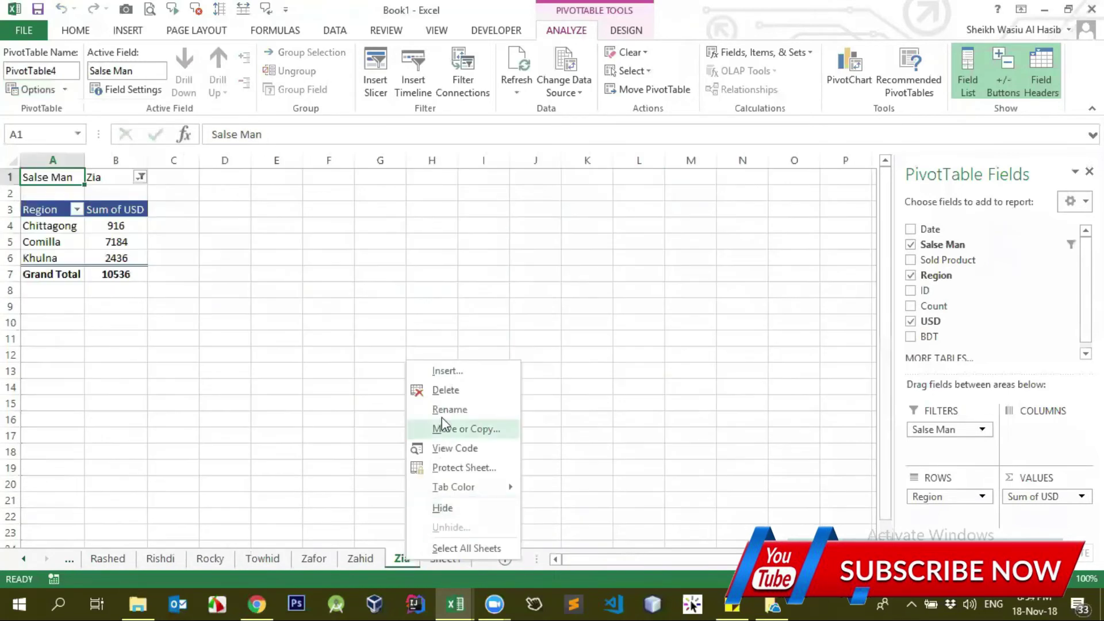
click(443, 391)
click(524, 344)
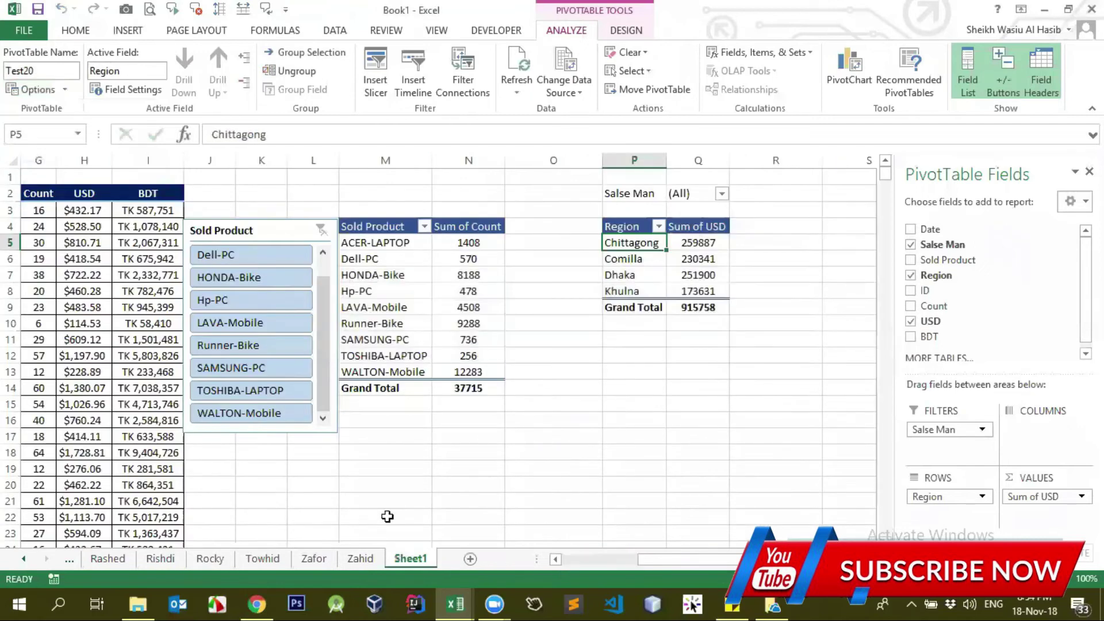
right_click(371, 560)
click(408, 387)
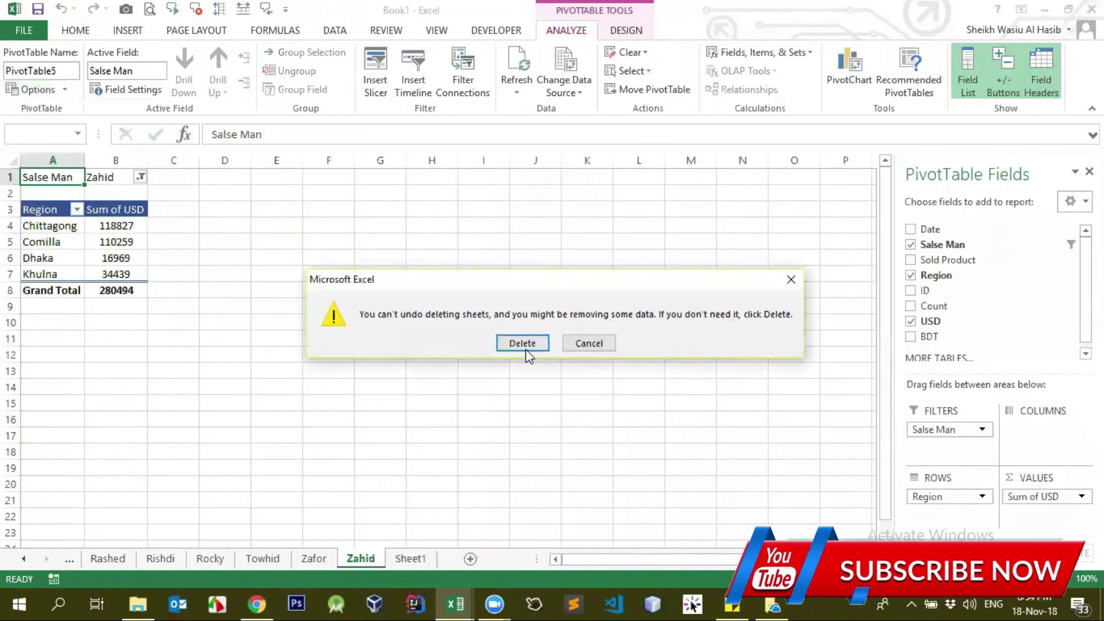
click(525, 368)
right_click(263, 559)
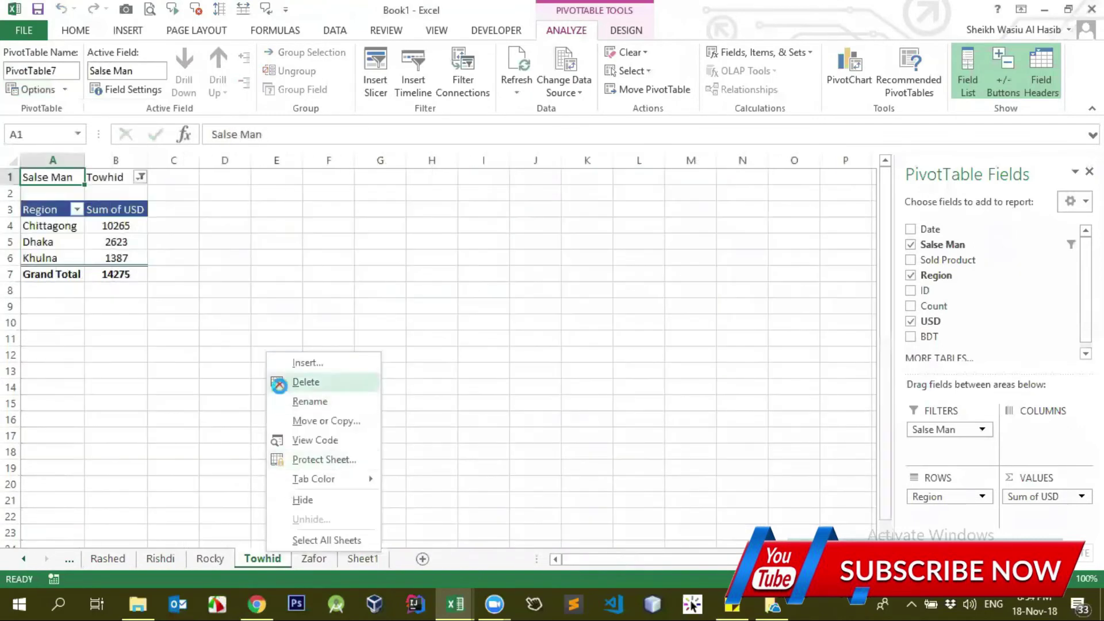
click(306, 381)
key(Return)
Step: Delete four more salesman sheets, confirming each, then return to Sheet1
right_click(207, 557)
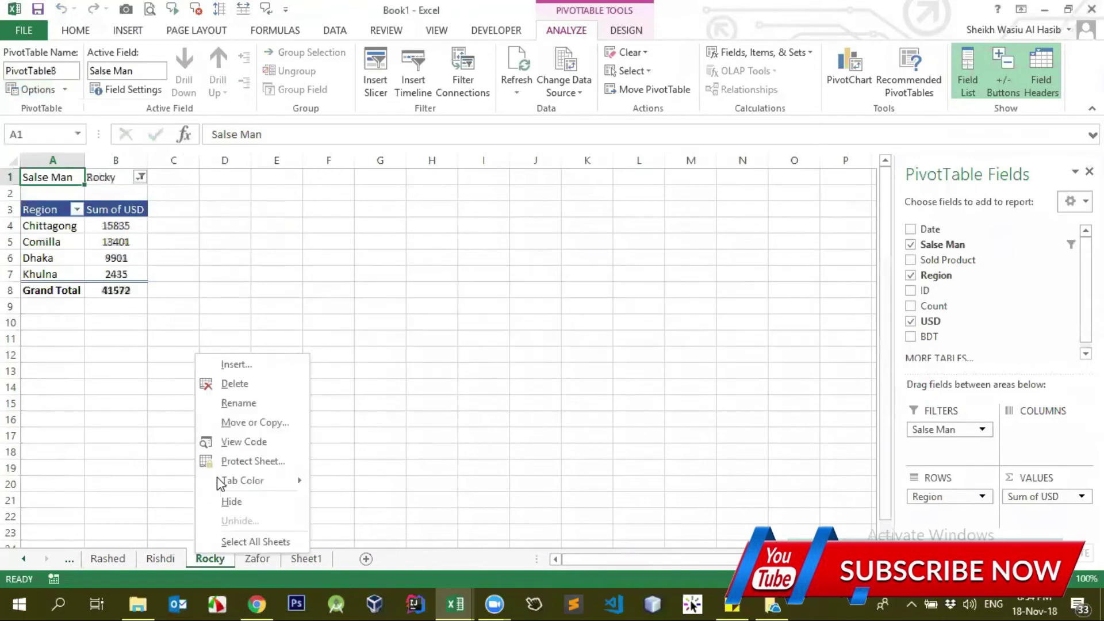
click(232, 382)
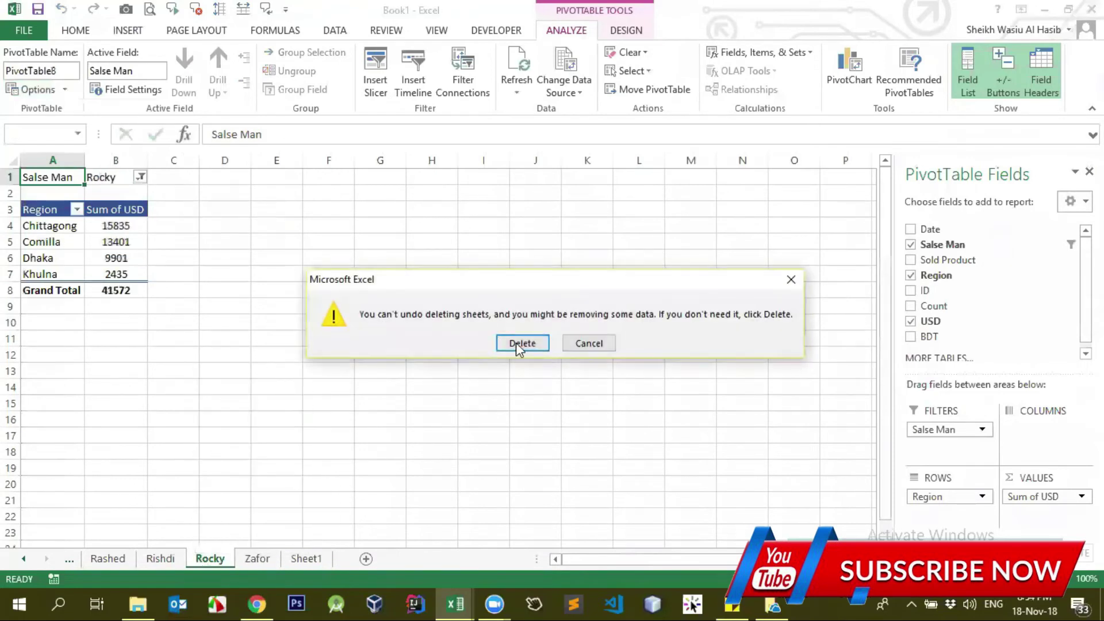
click(522, 343)
right_click(179, 559)
click(226, 391)
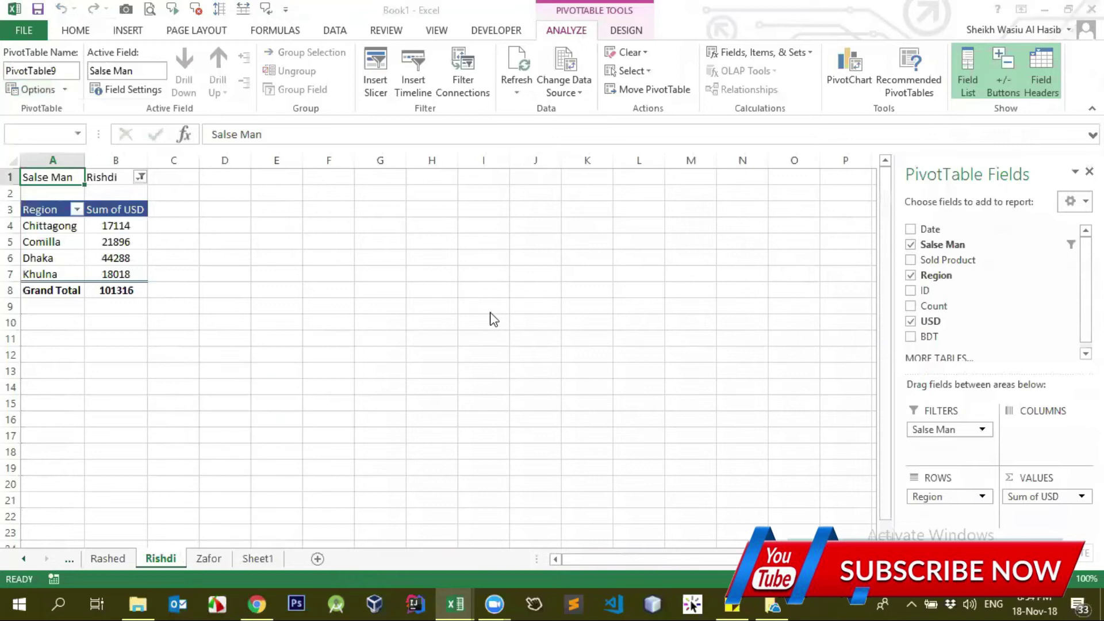
click(521, 343)
right_click(108, 558)
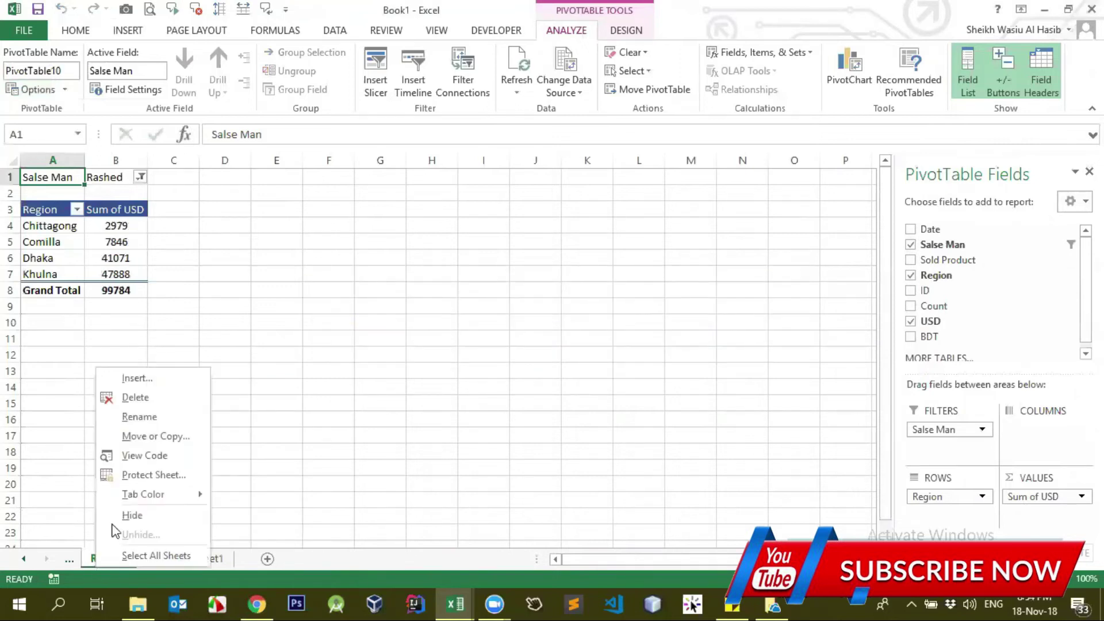
click(135, 396)
click(522, 343)
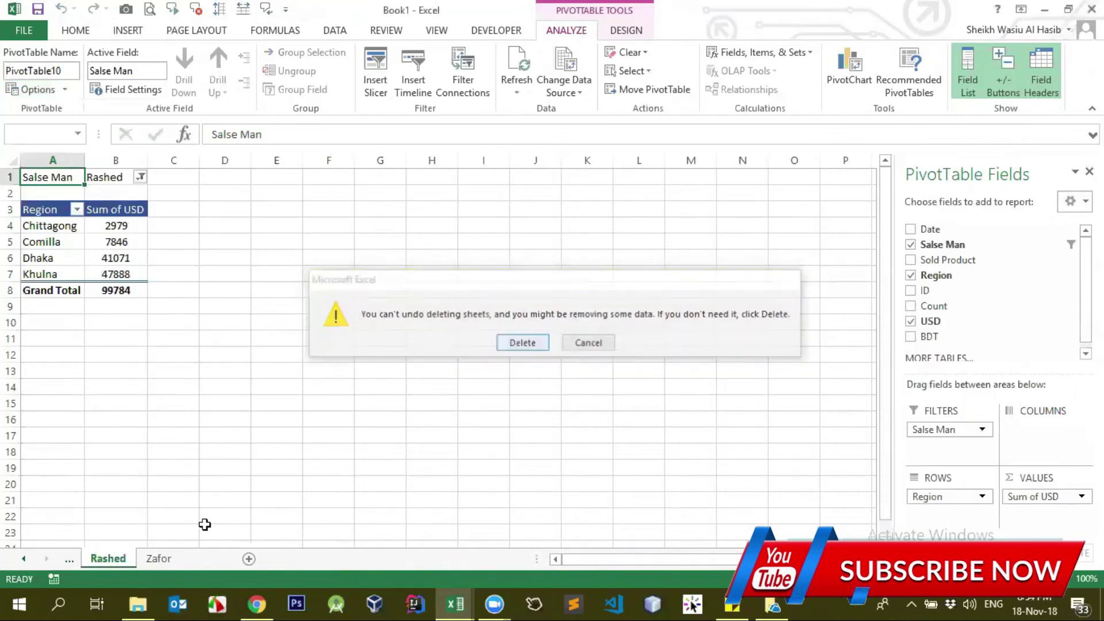
right_click(69, 558)
click(110, 390)
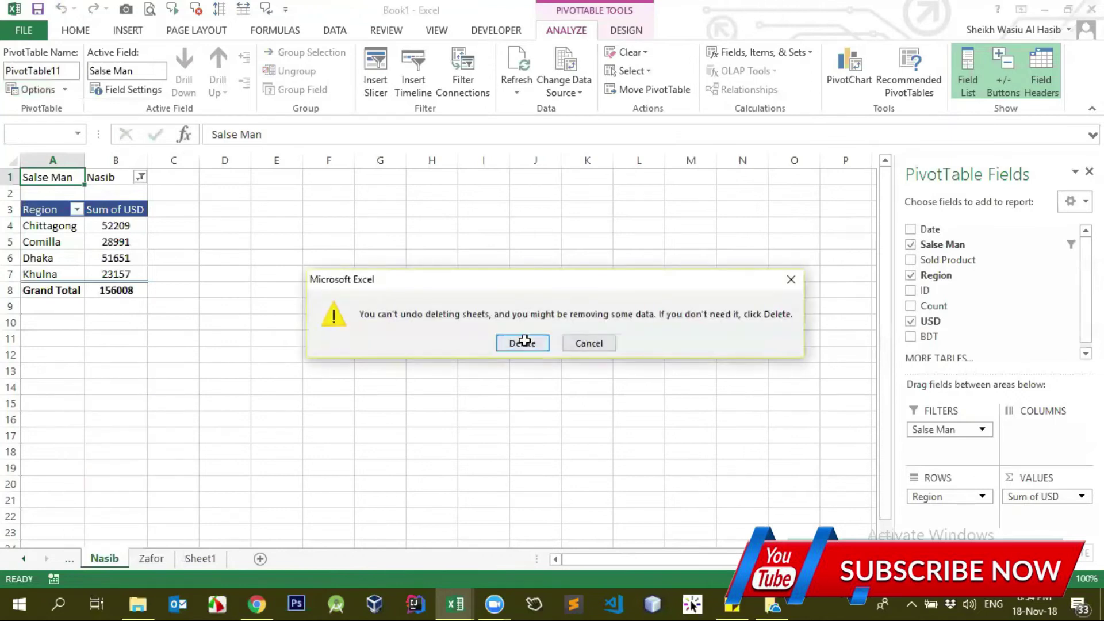
click(520, 342)
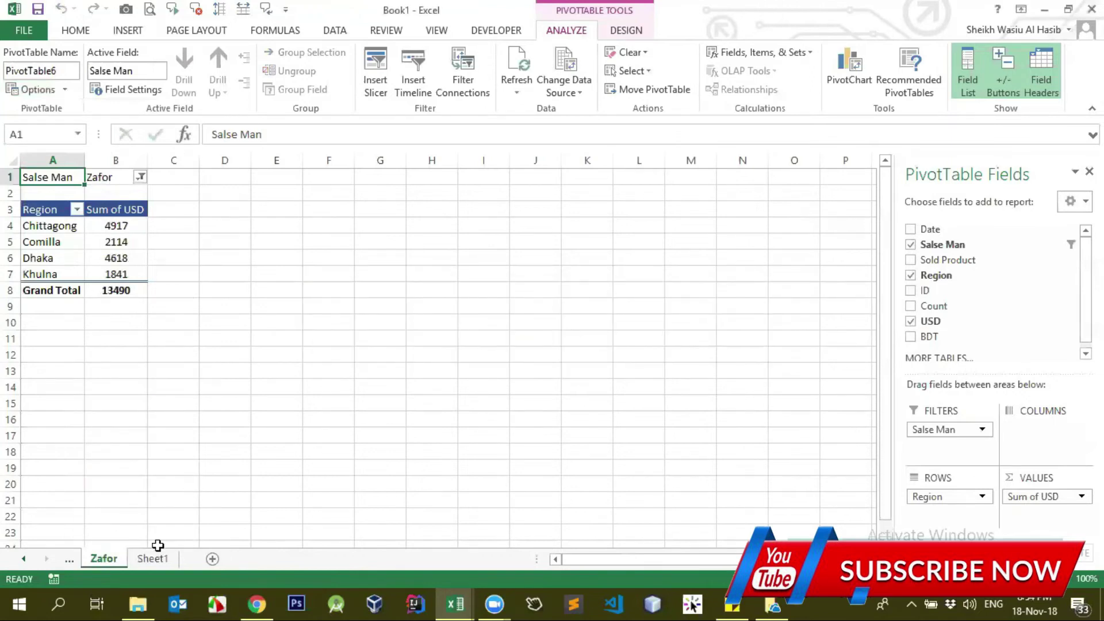
click(166, 545)
click(152, 559)
click(646, 263)
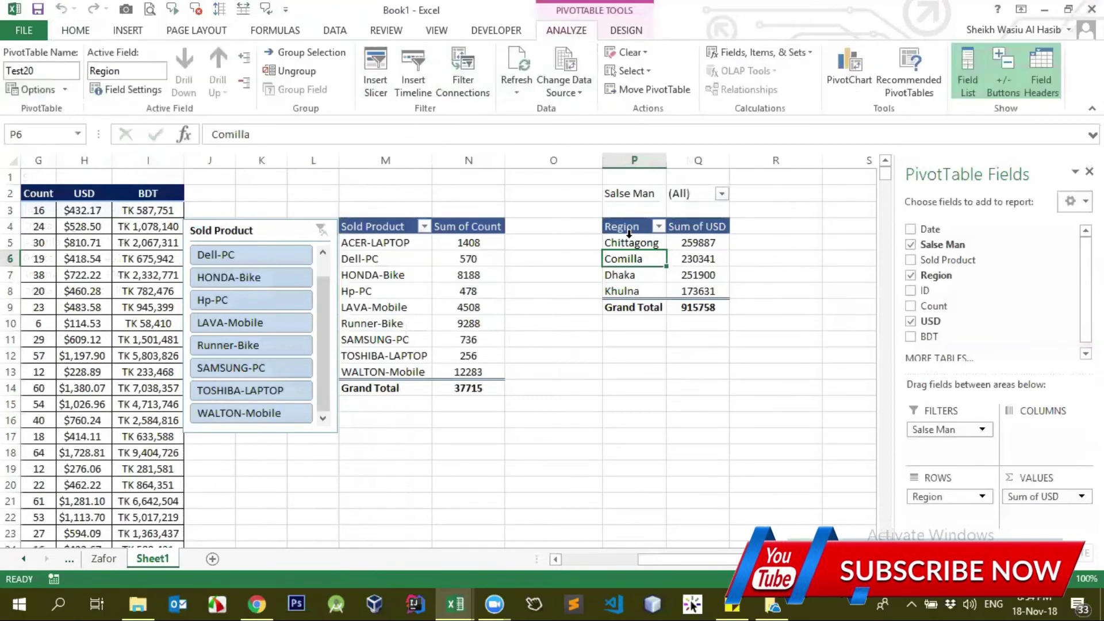
click(463, 71)
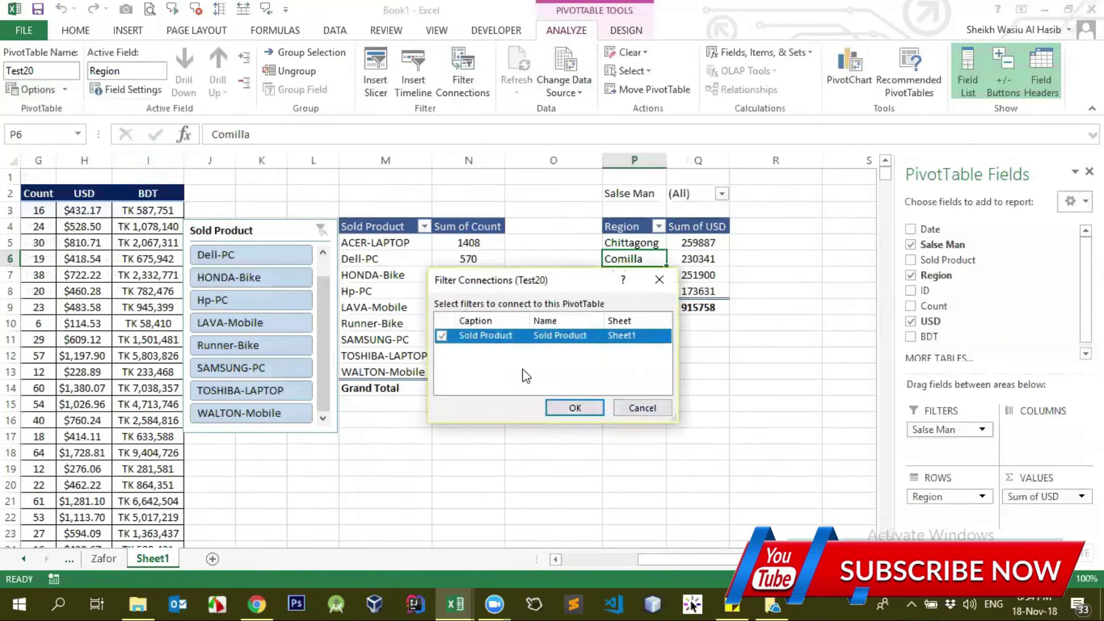
click(633, 408)
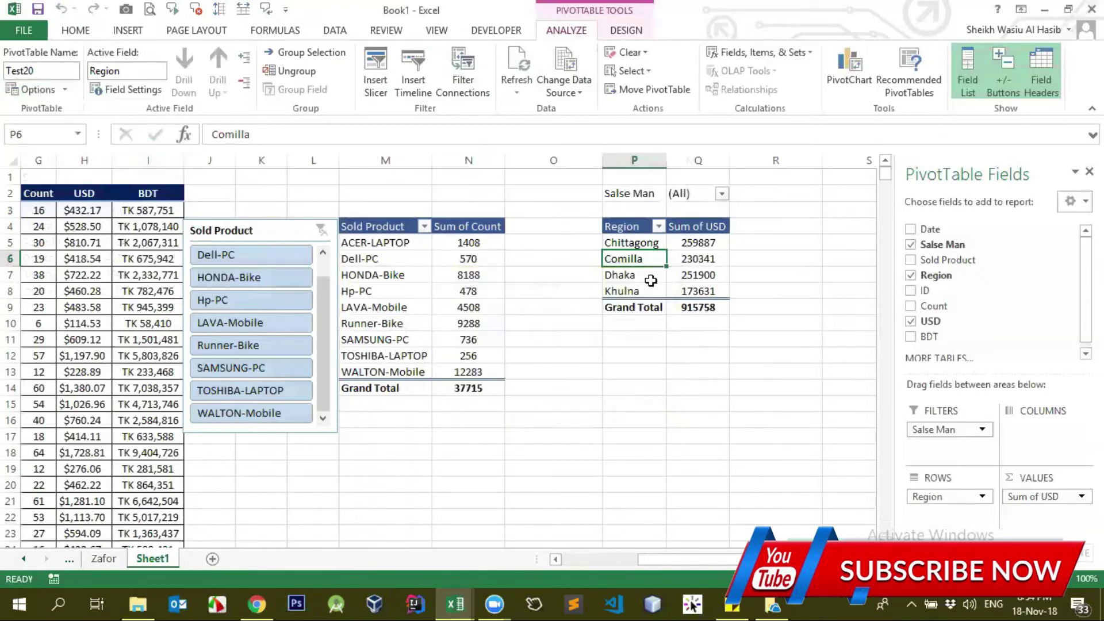
drag(641, 227, 710, 292)
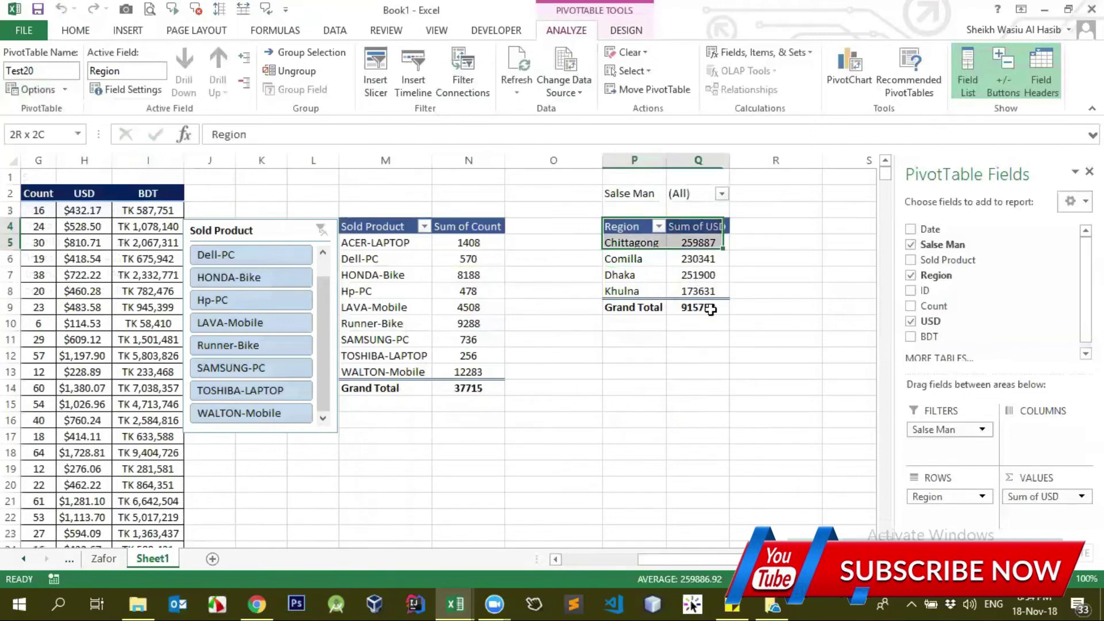
click(138, 251)
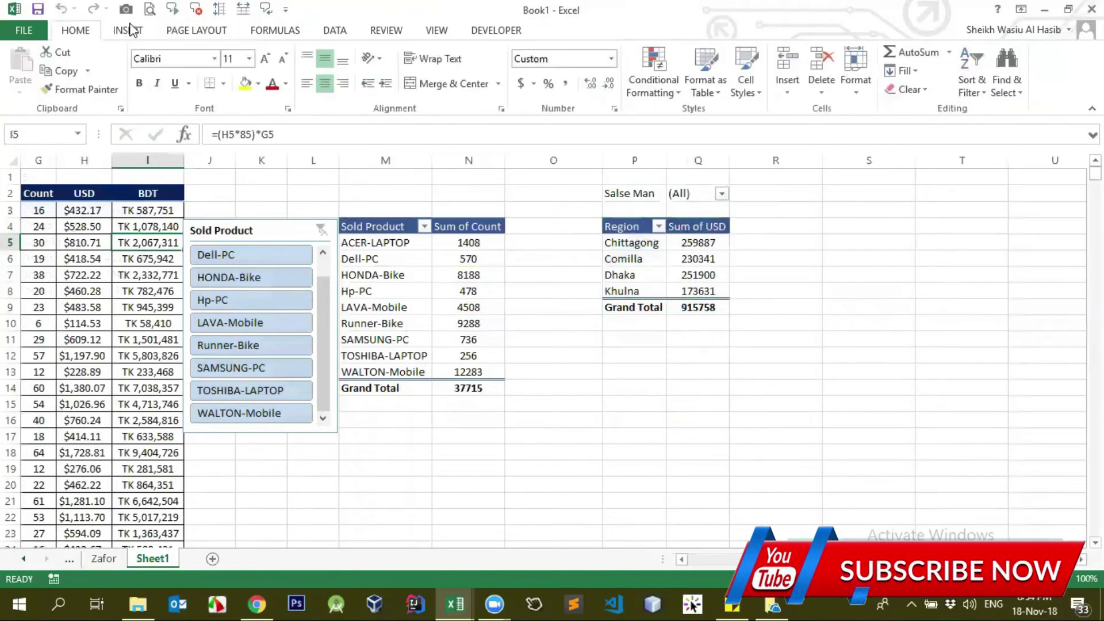
click(85, 289)
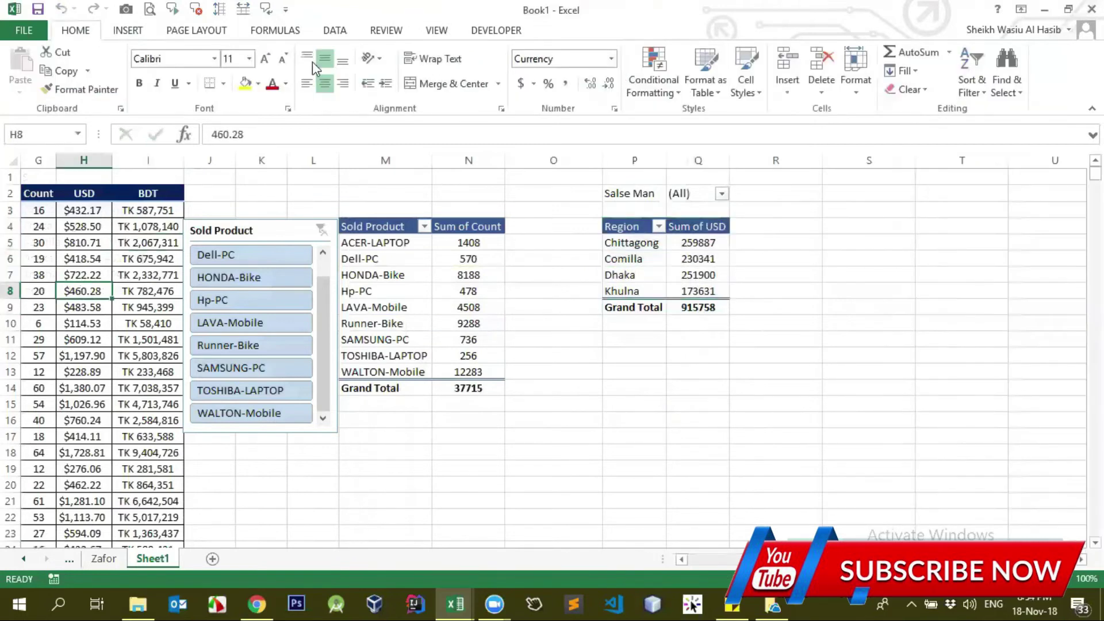
click(334, 30)
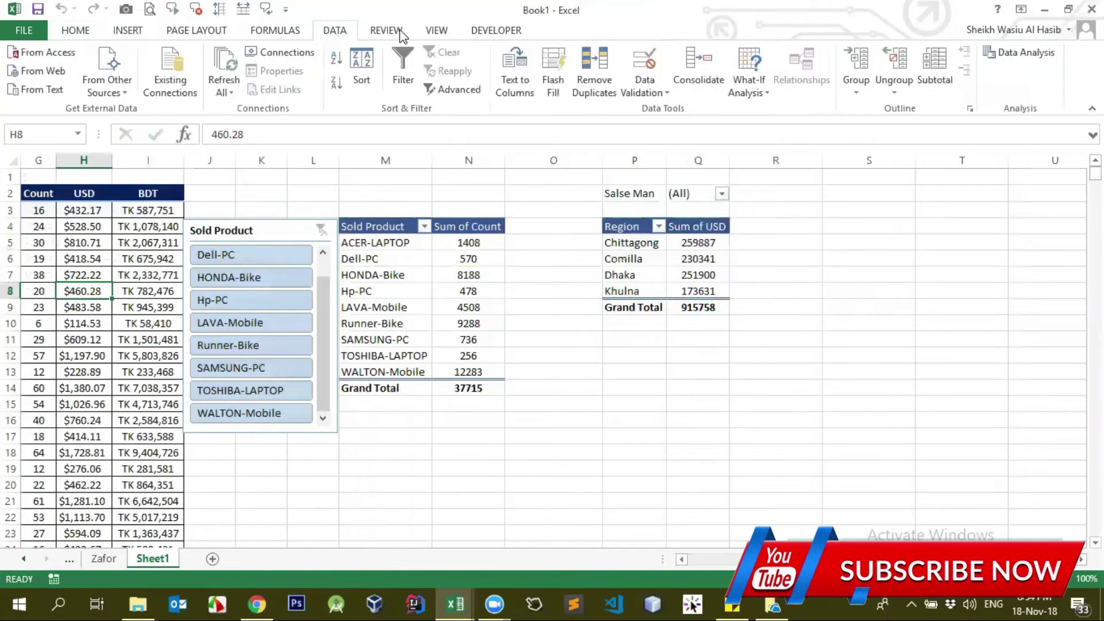
click(127, 30)
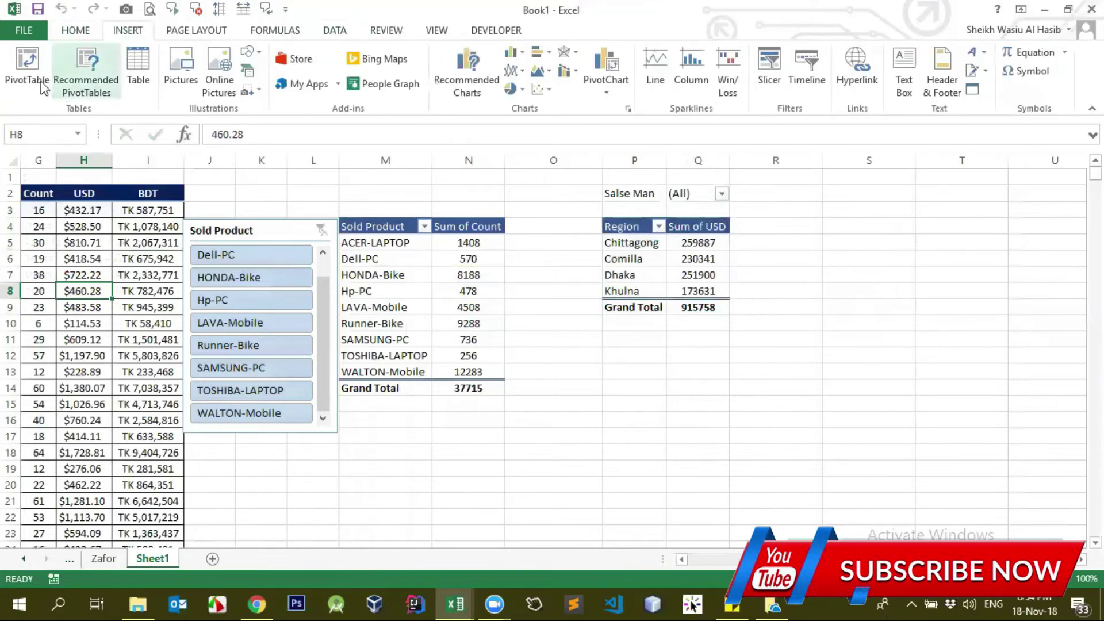
click(27, 63)
click(685, 433)
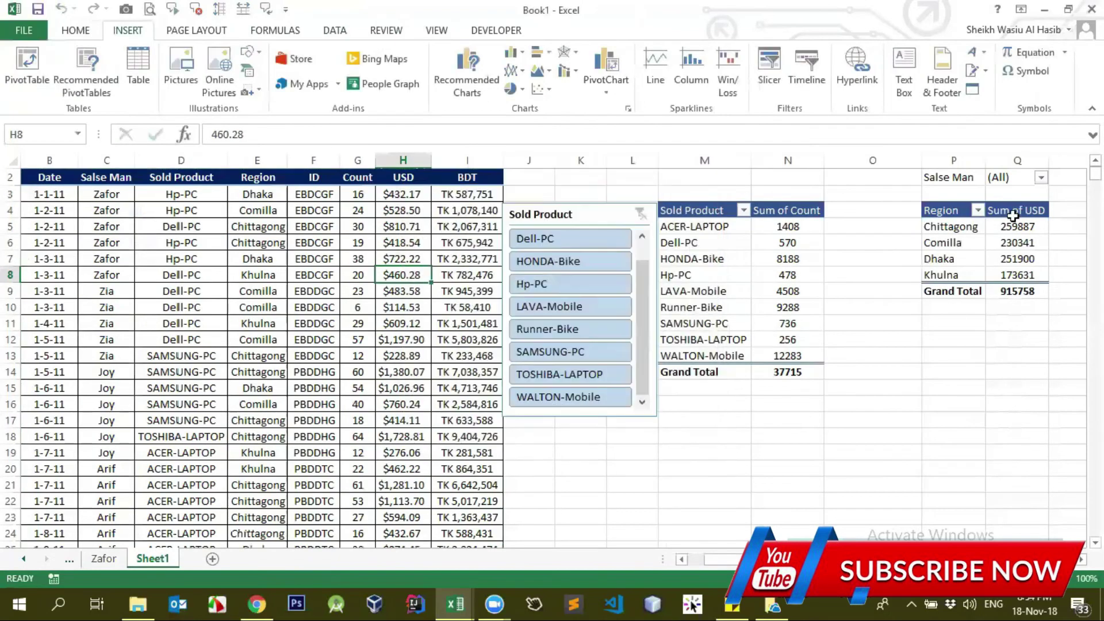
click(964, 237)
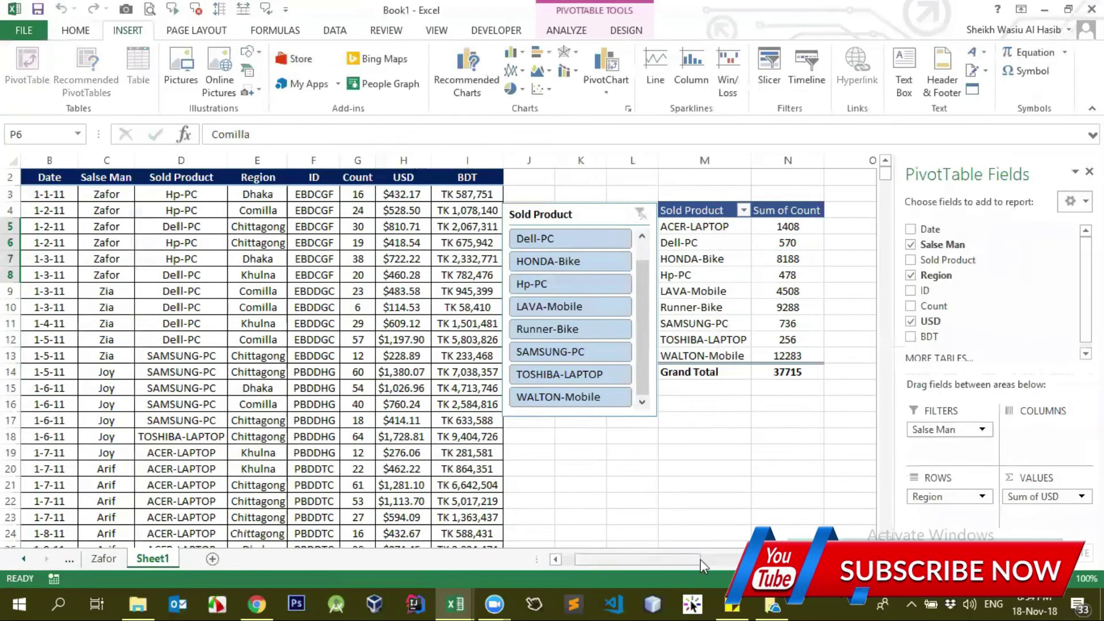
drag(638, 559, 667, 559)
click(430, 214)
click(892, 233)
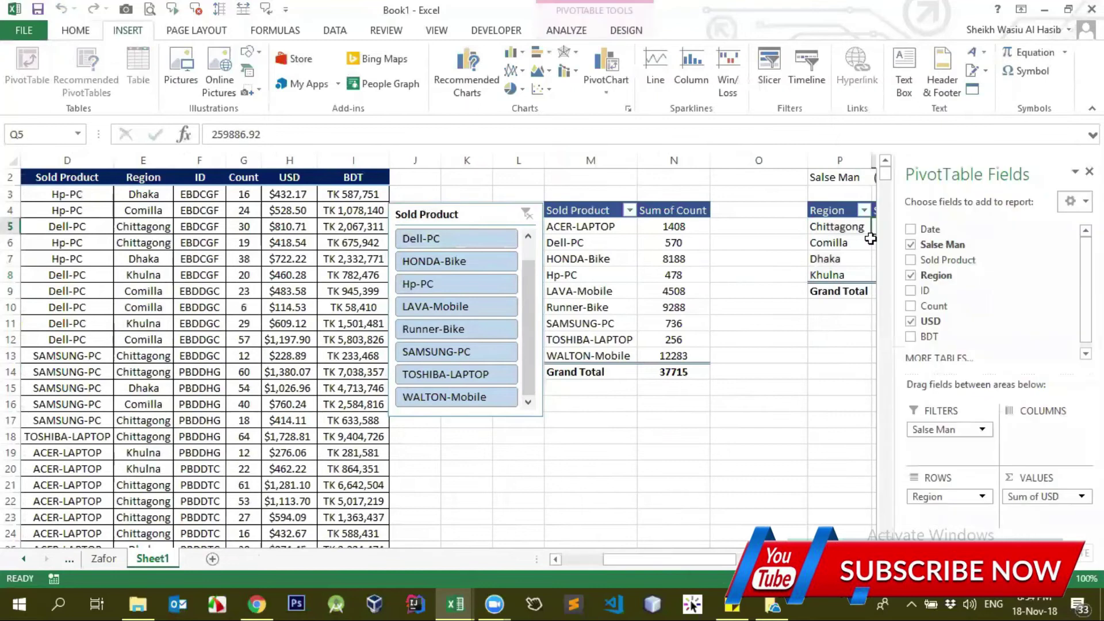
scroll(552, 264, right, 3)
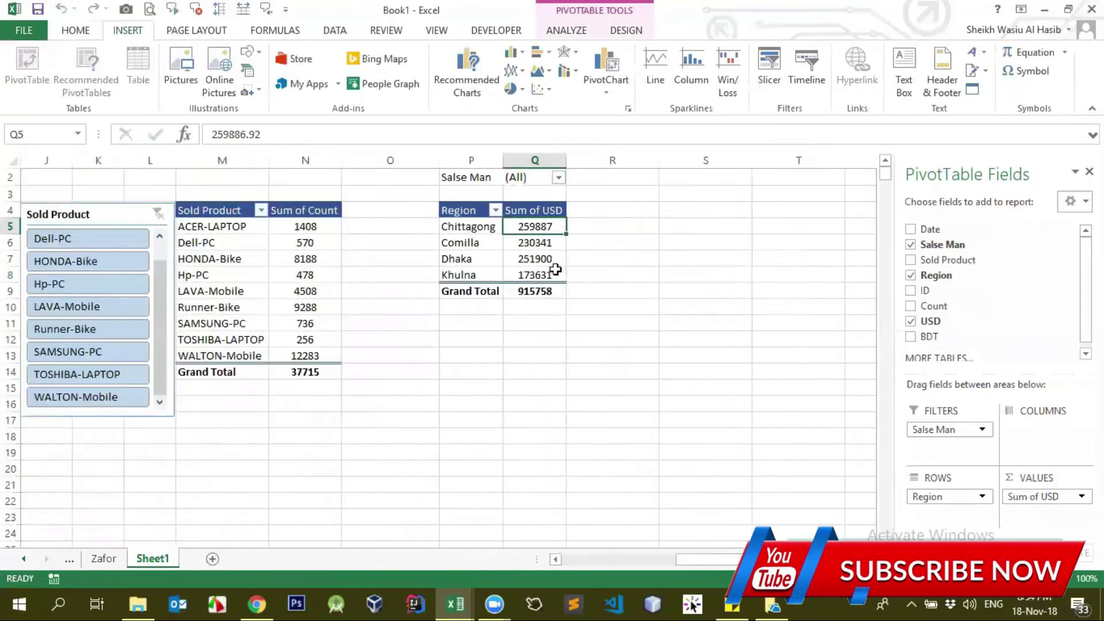
click(498, 260)
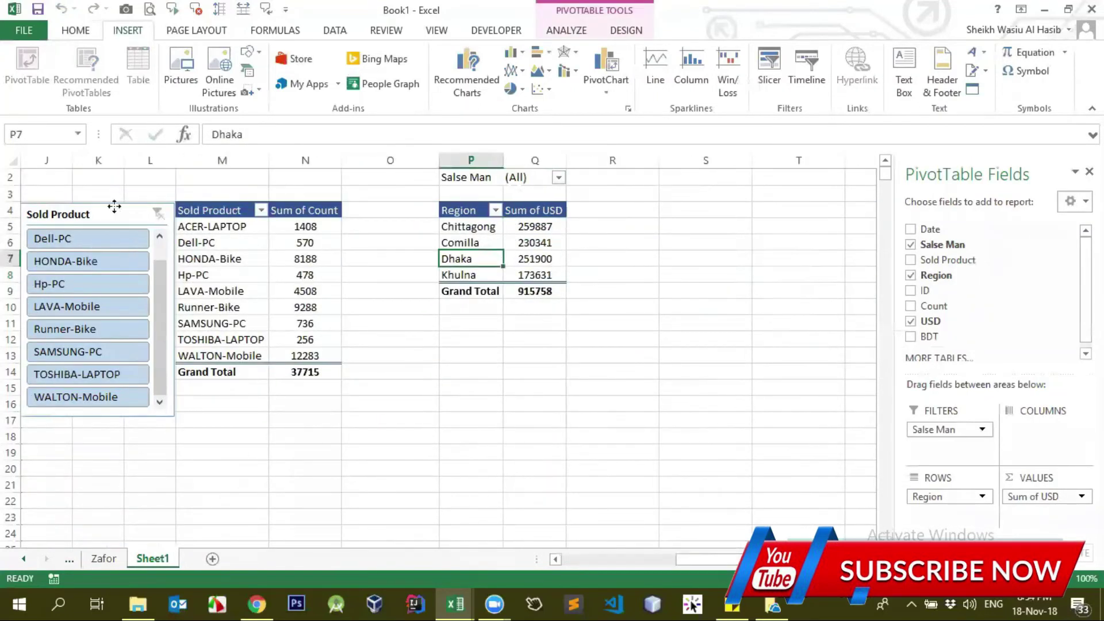
right_click(115, 213)
key(Escape)
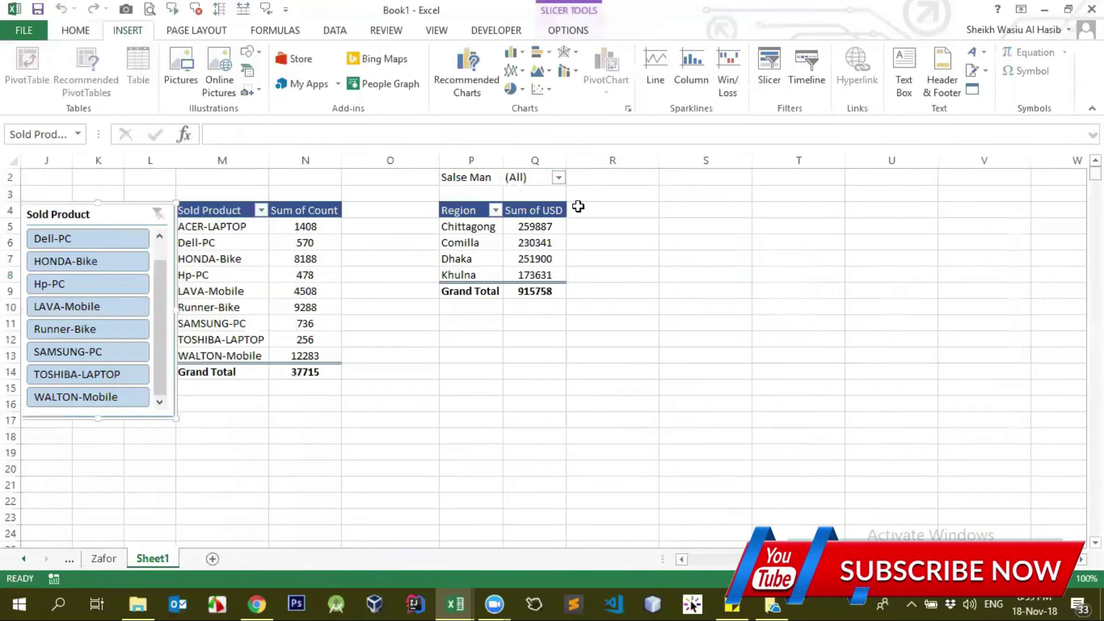
click(465, 258)
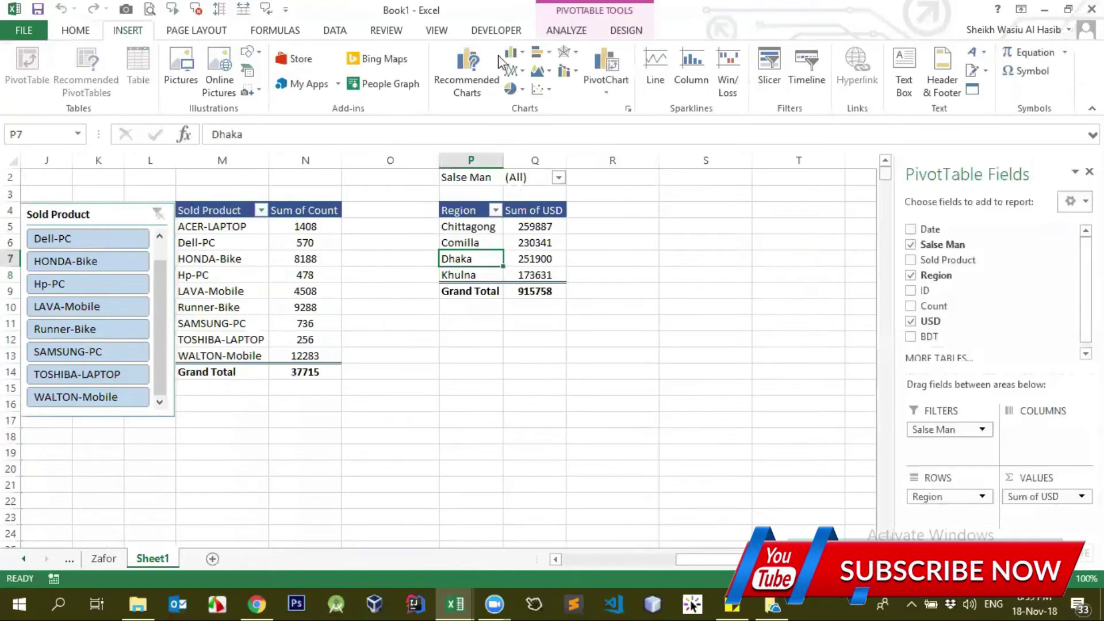
click(566, 30)
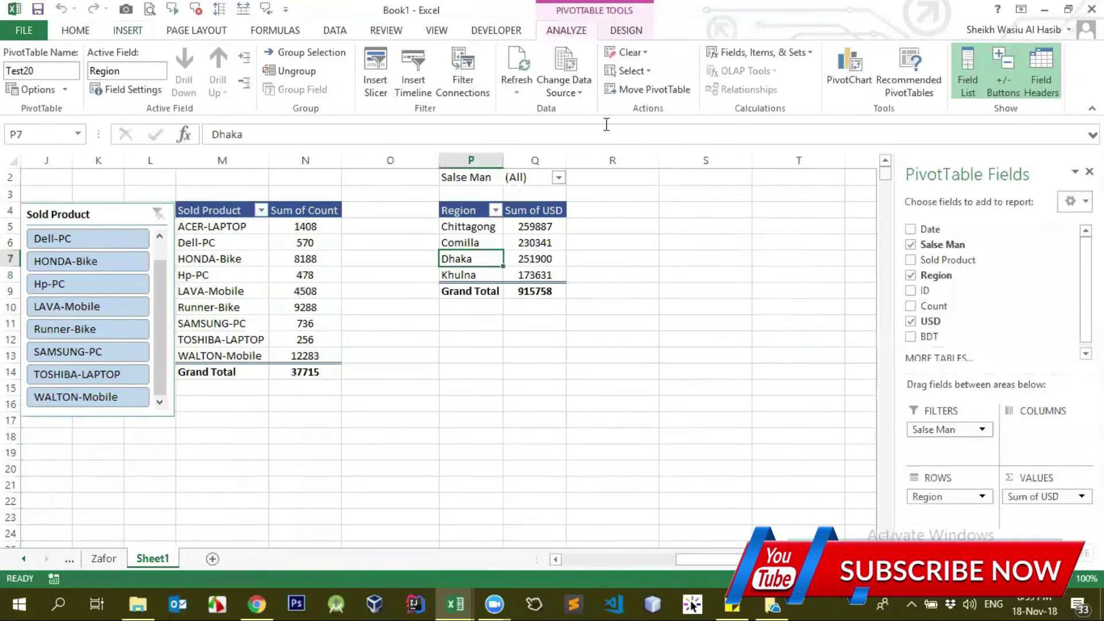
click(479, 98)
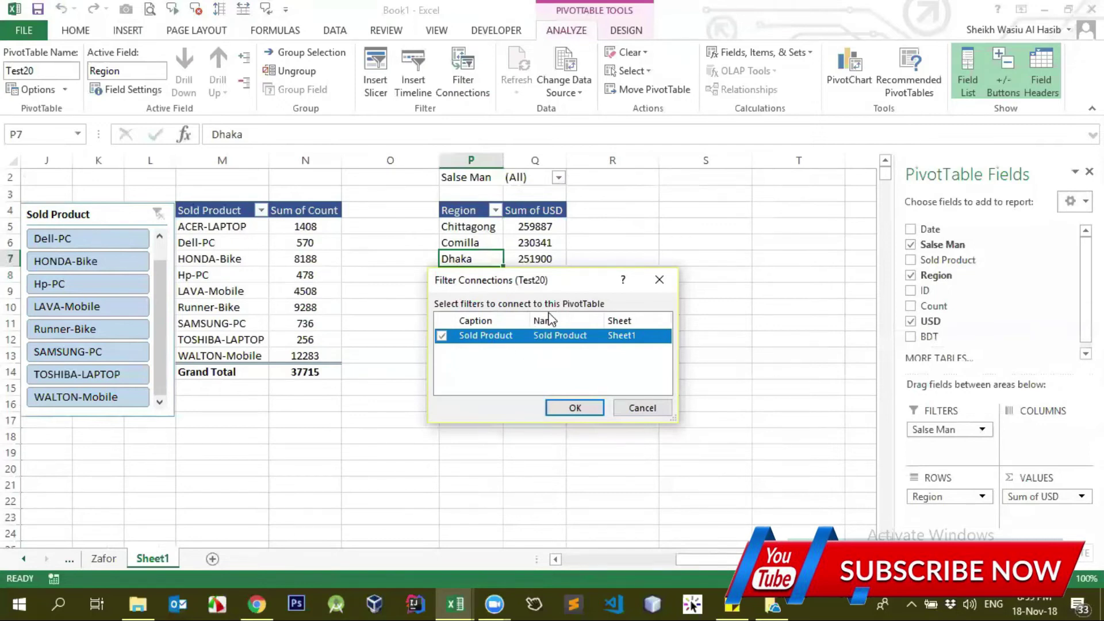
click(642, 407)
click(531, 246)
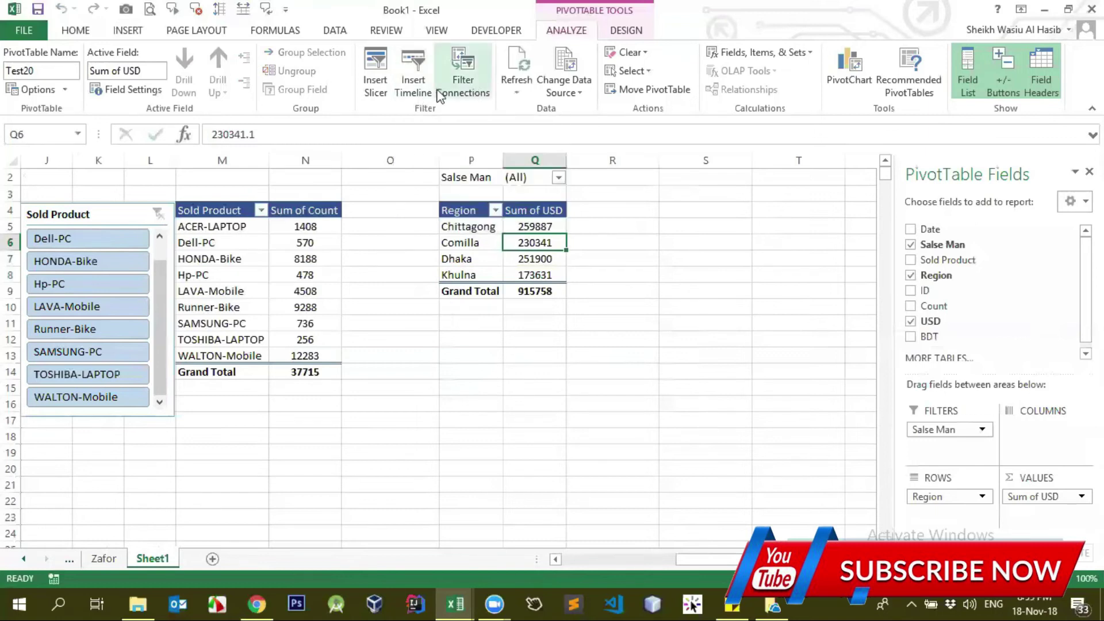
click(369, 92)
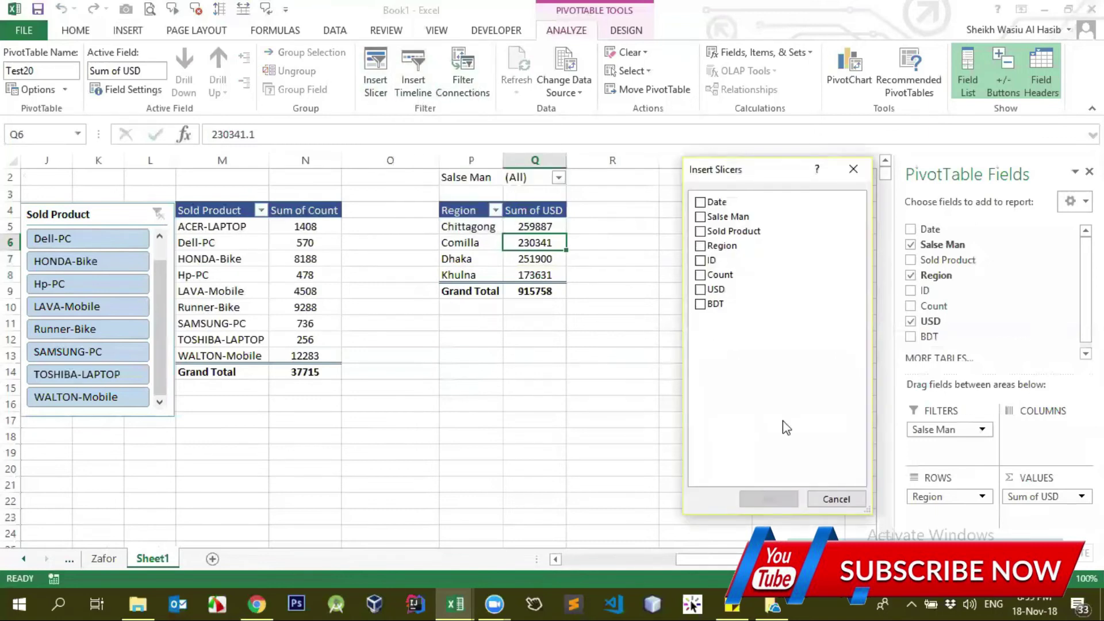
click(836, 499)
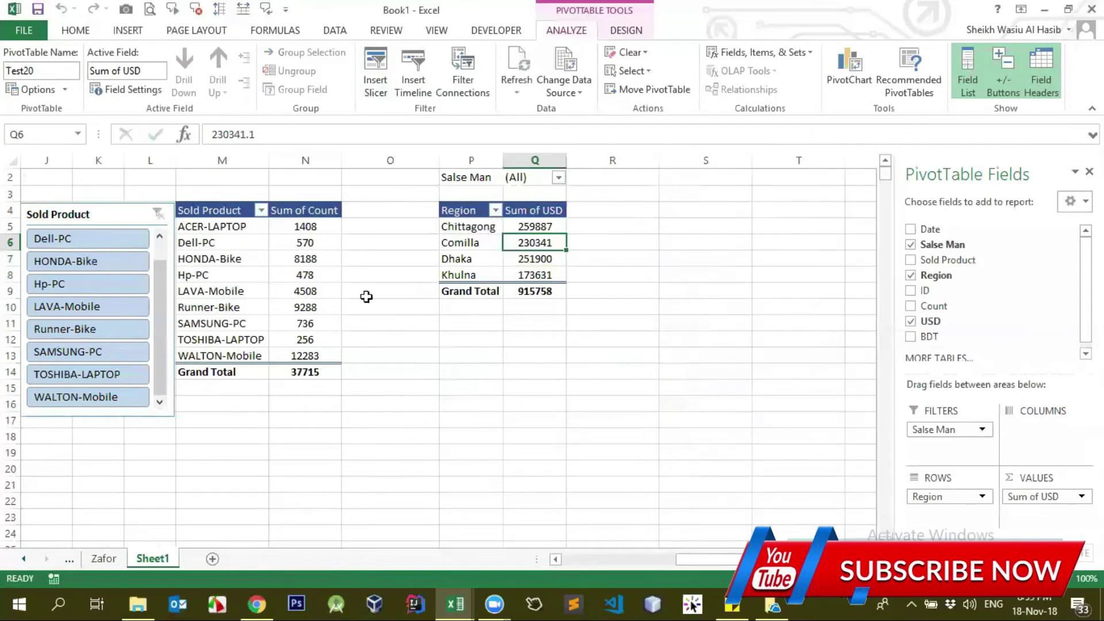
Step: Move the Sold Product slicer aside and delete it
mouse_move(115, 219)
mouse_down()
mouse_move(503, 320)
mouse_move(504, 292)
mouse_up()
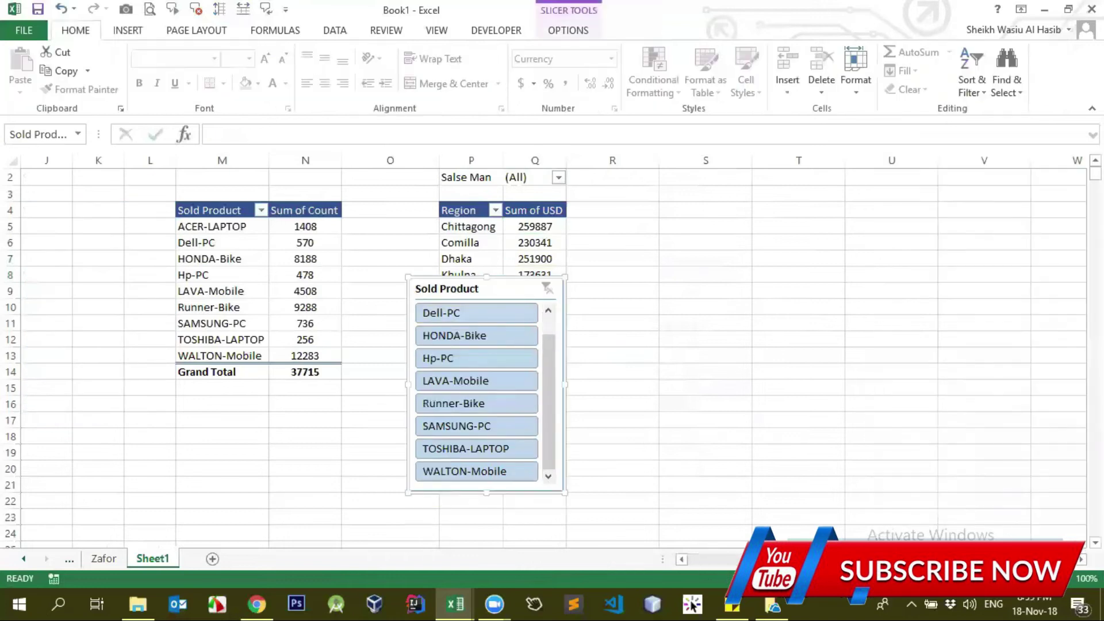
scroll(689, 564, left, 9)
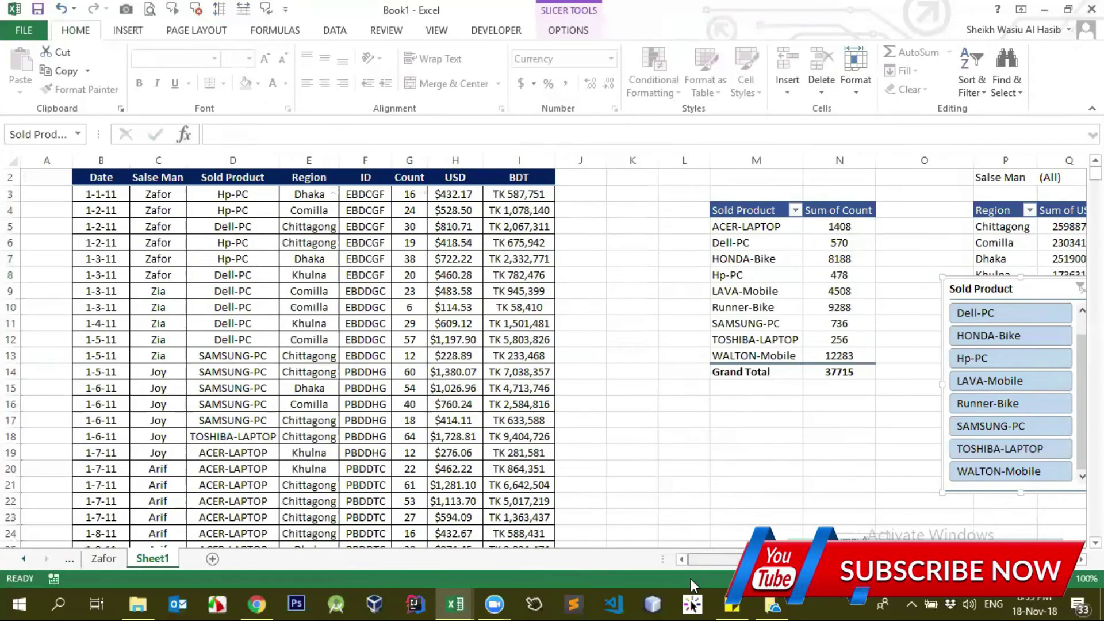
scroll(690, 561, right, 3)
drag(619, 289, 276, 278)
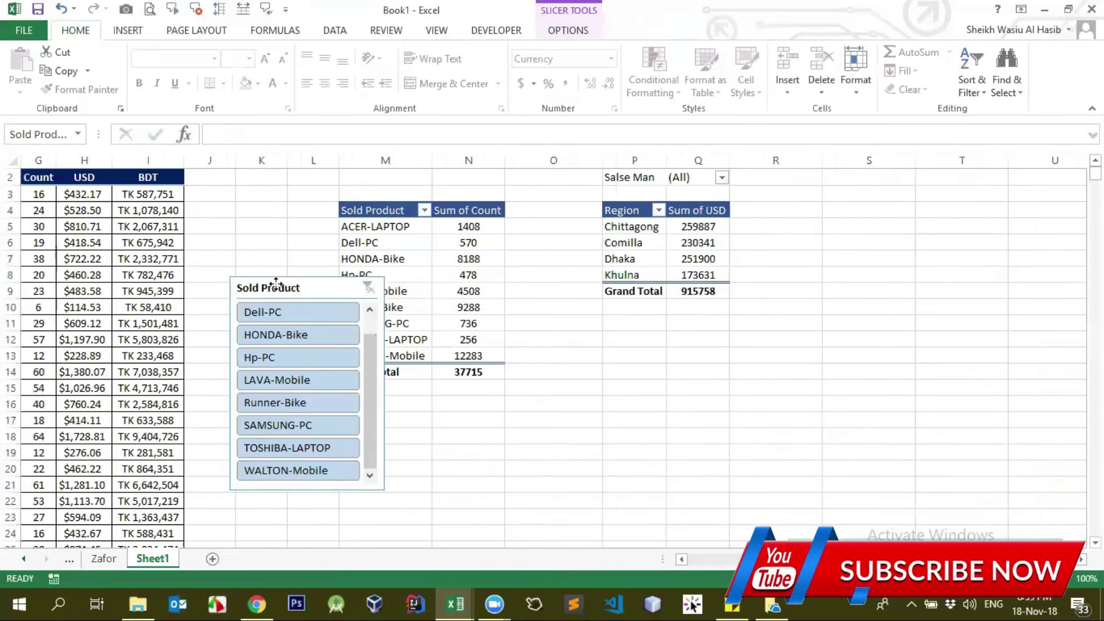
key(Delete)
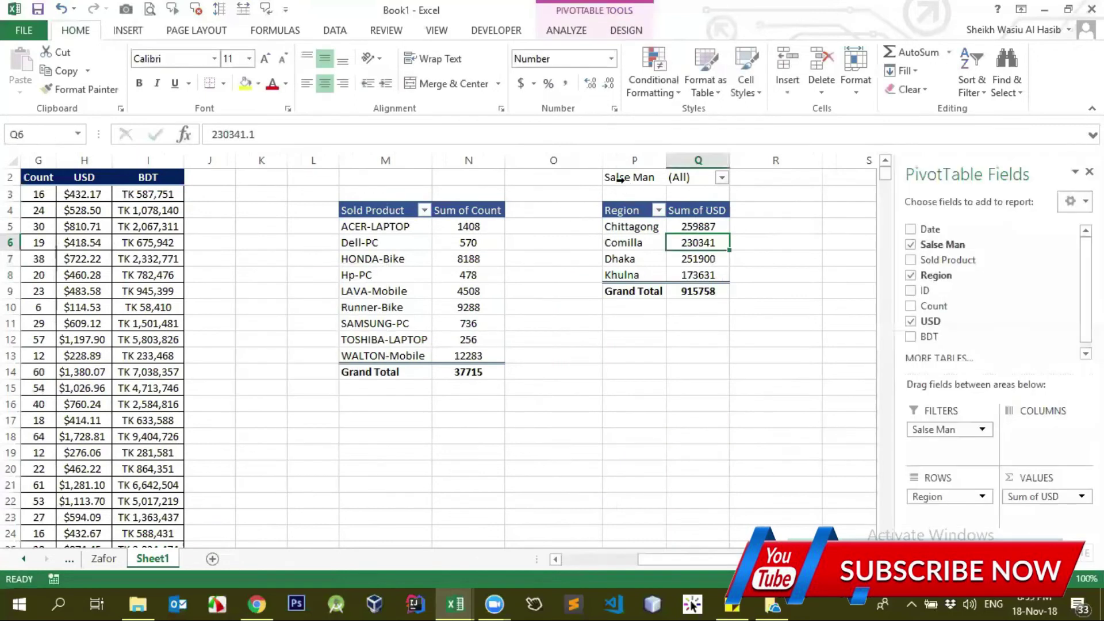
Step: Select the Region pivot cells and try Delete, dismissing the cannot-change-pivot warning
click(638, 178)
click(634, 217)
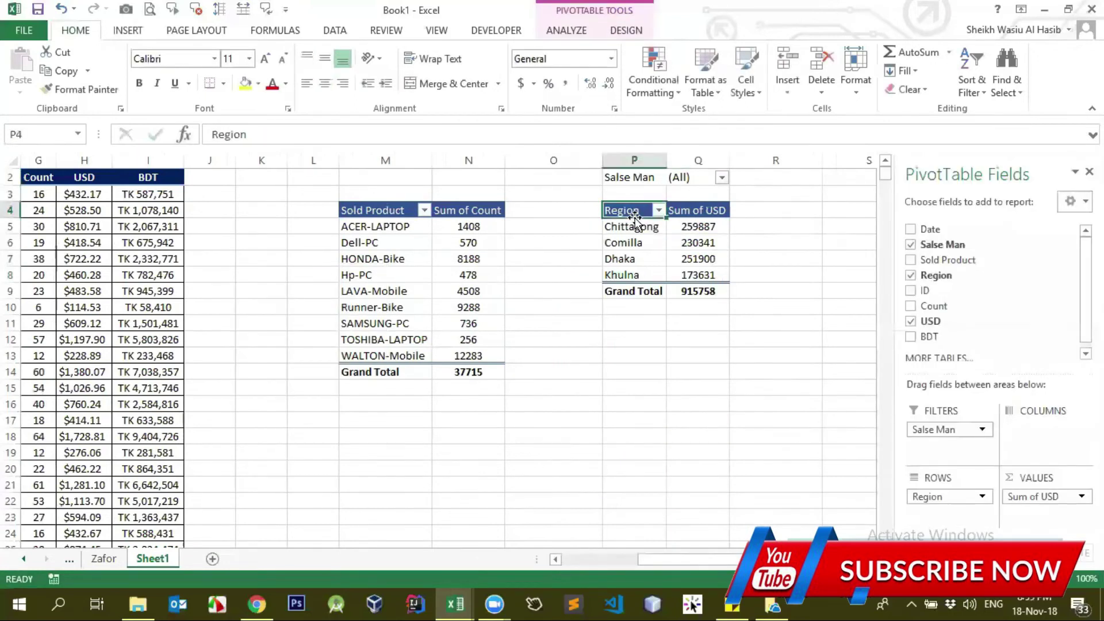
click(579, 36)
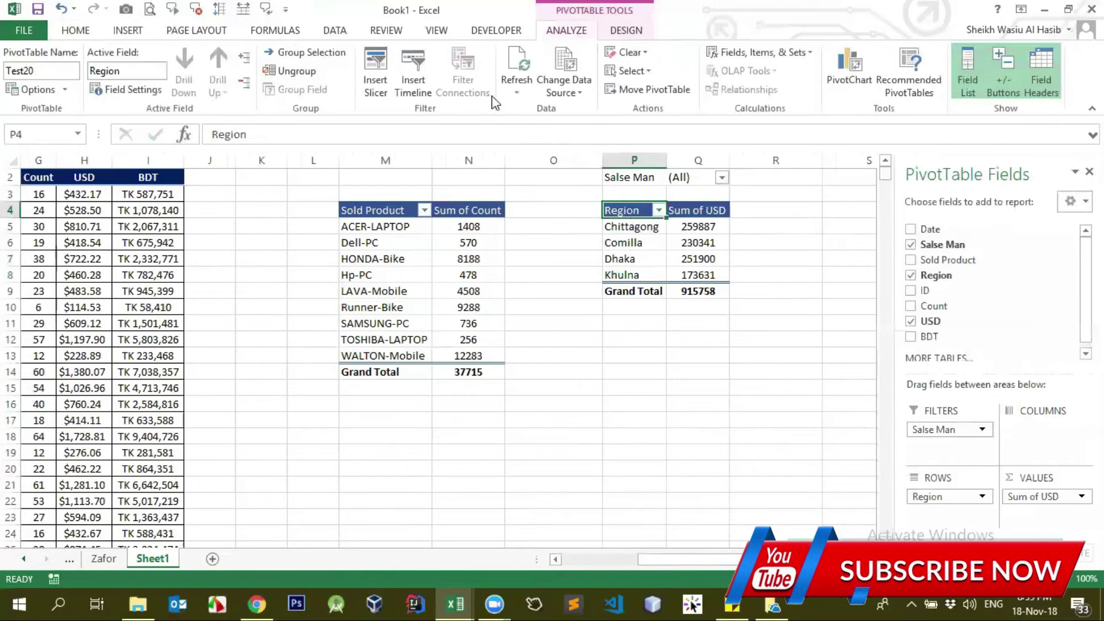
drag(632, 227, 633, 291)
click(709, 291)
scroll(714, 525, up, 1)
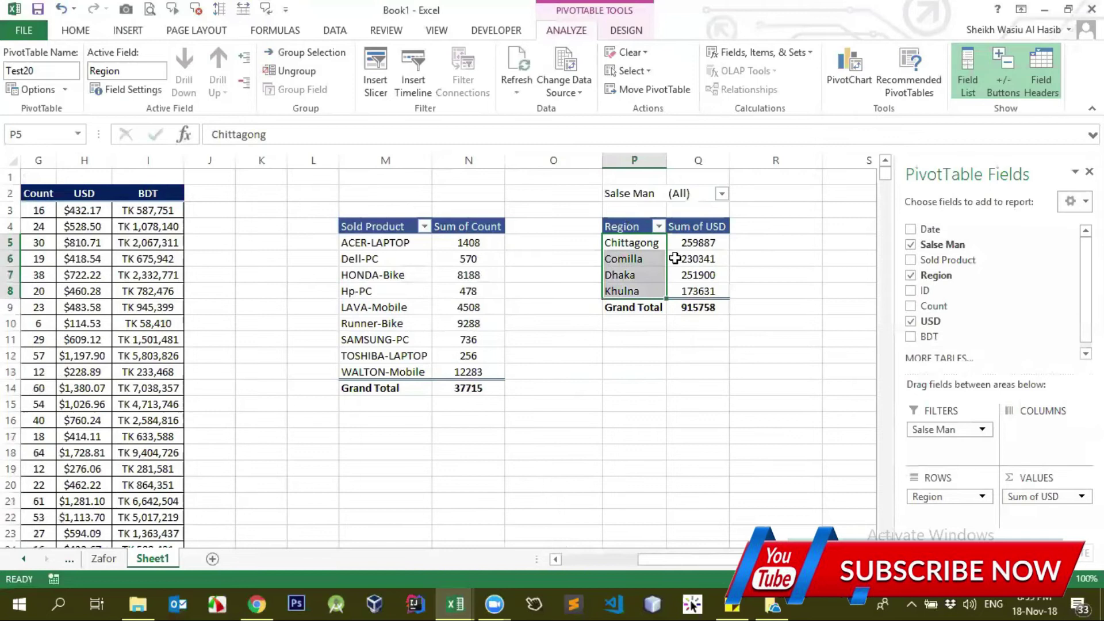
drag(632, 227, 707, 306)
key(Delete)
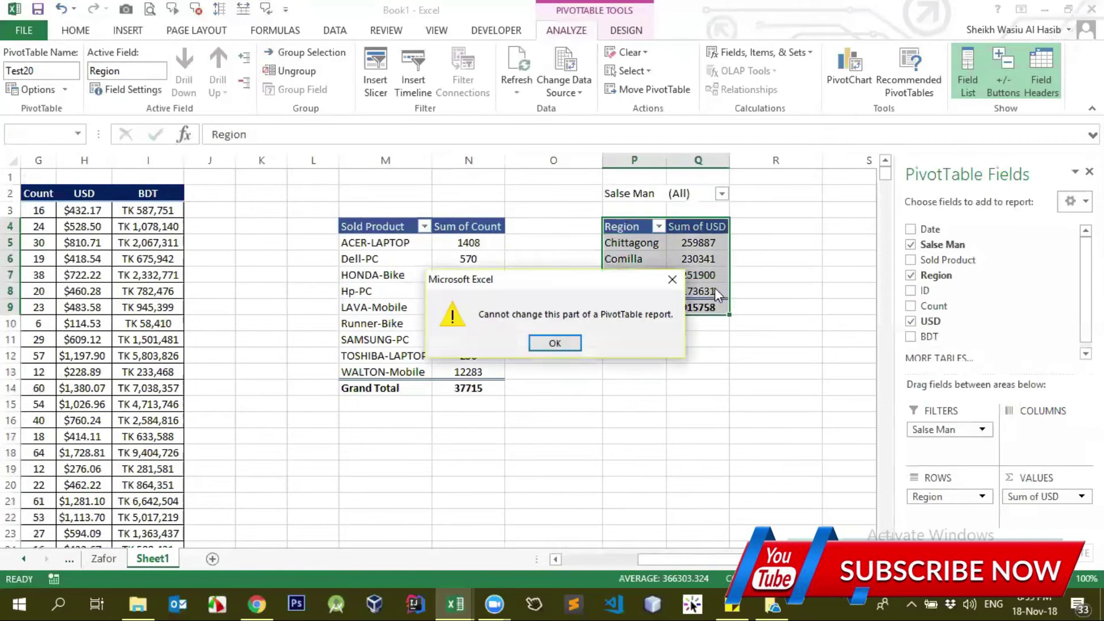
click(557, 342)
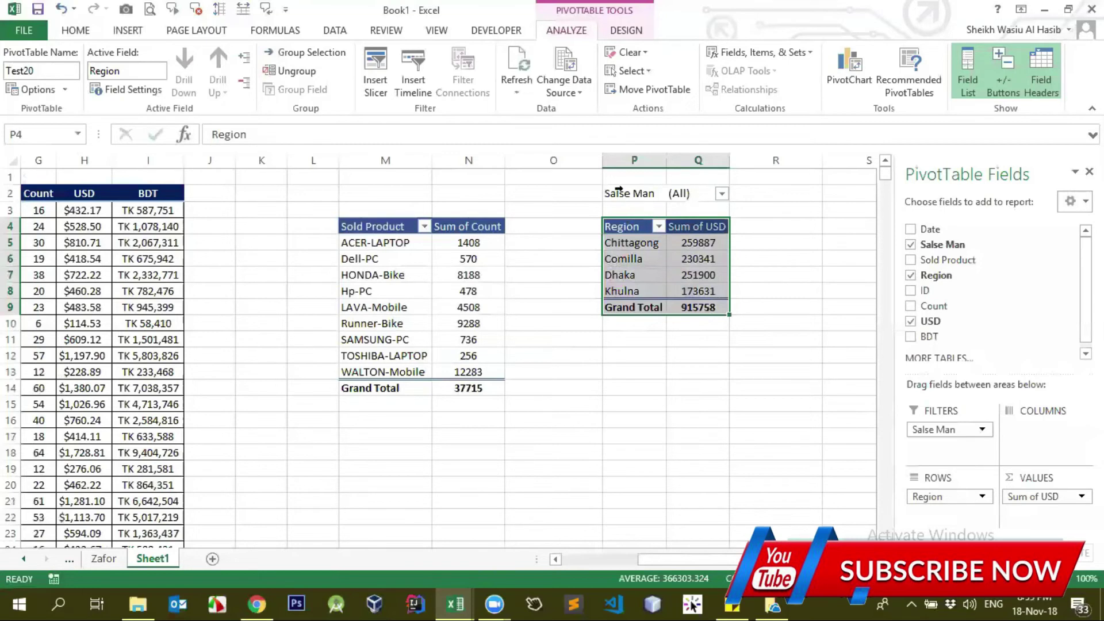
drag(616, 190, 695, 308)
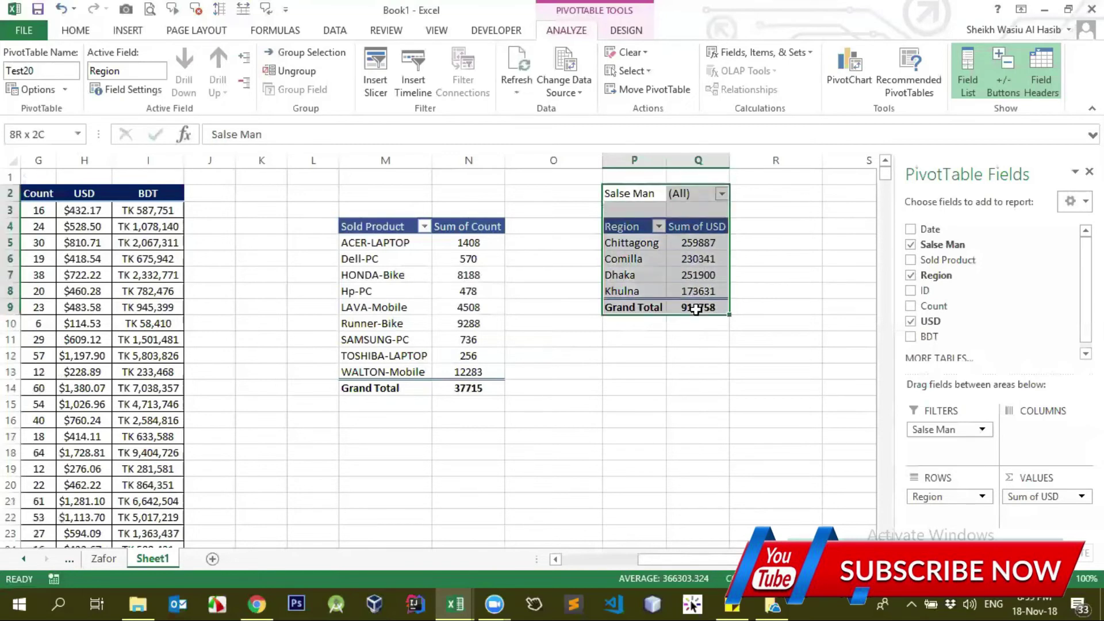
key(Delete)
key(ctrl+z)
click(656, 353)
click(687, 248)
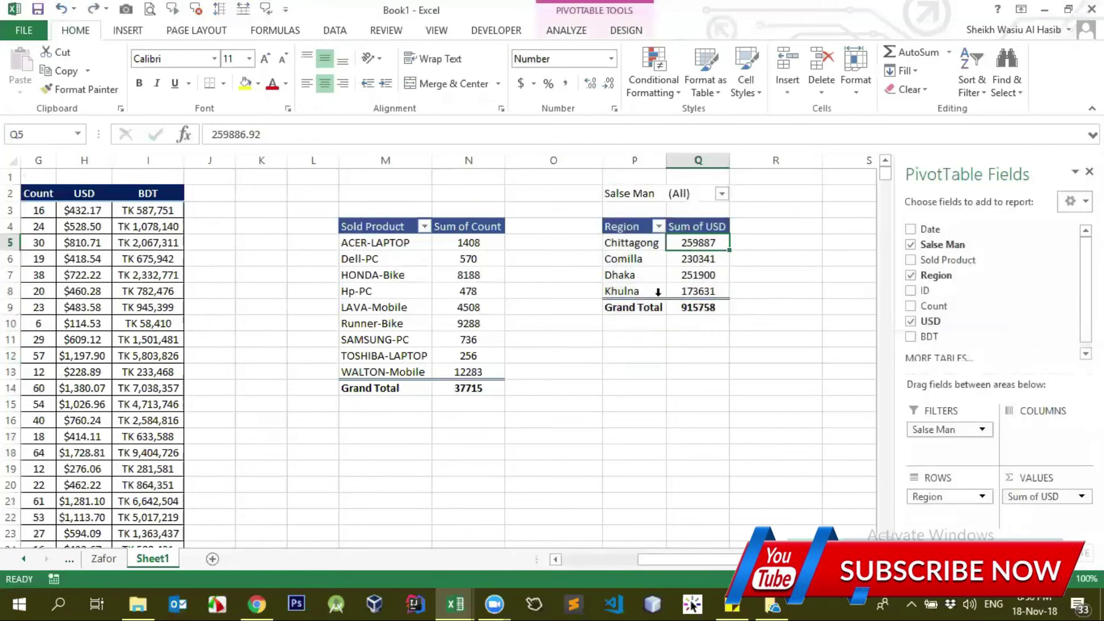
drag(624, 290, 696, 243)
click(696, 291)
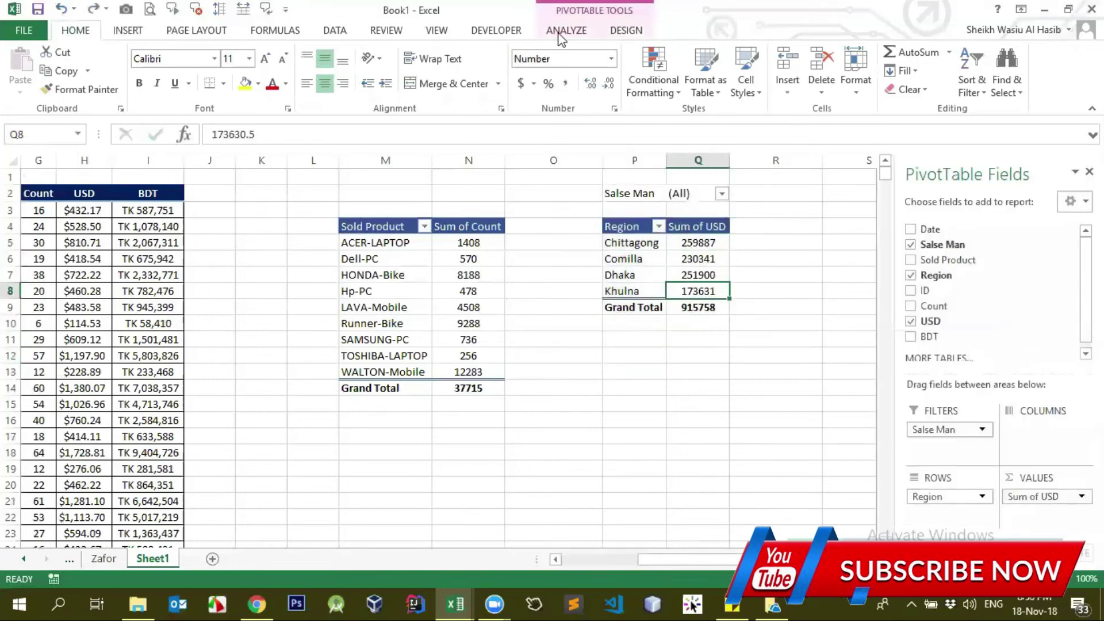
click(567, 30)
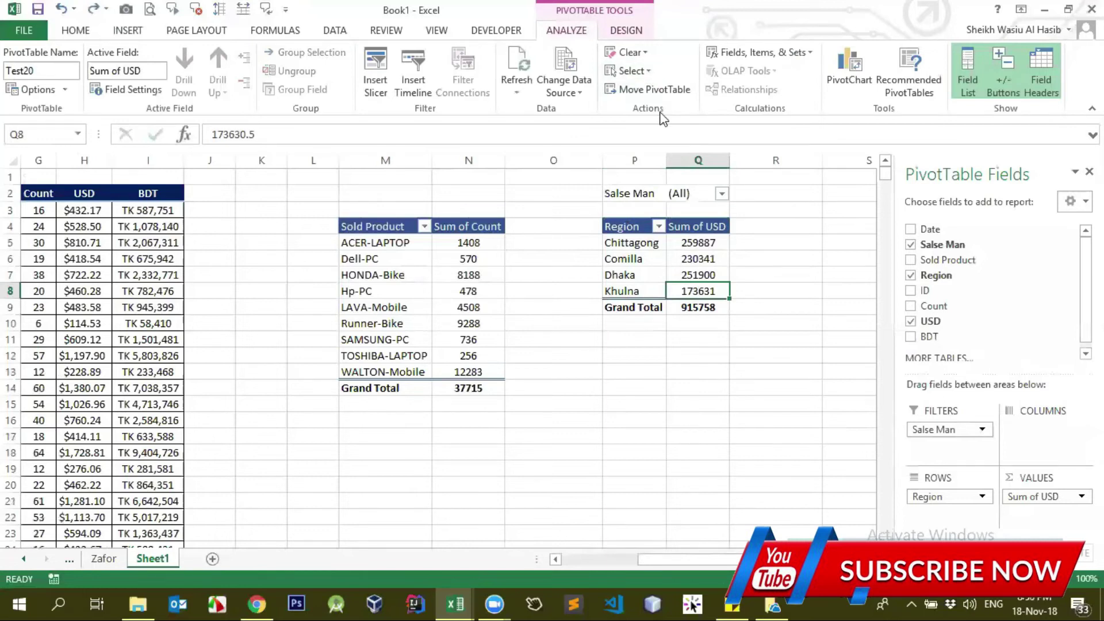
click(647, 73)
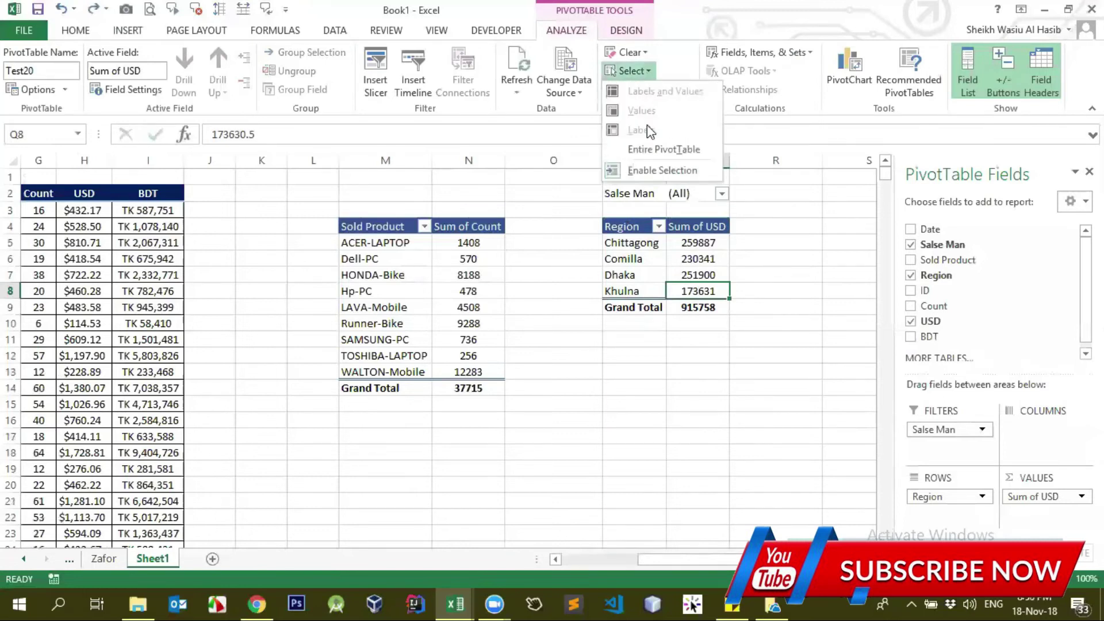
click(650, 150)
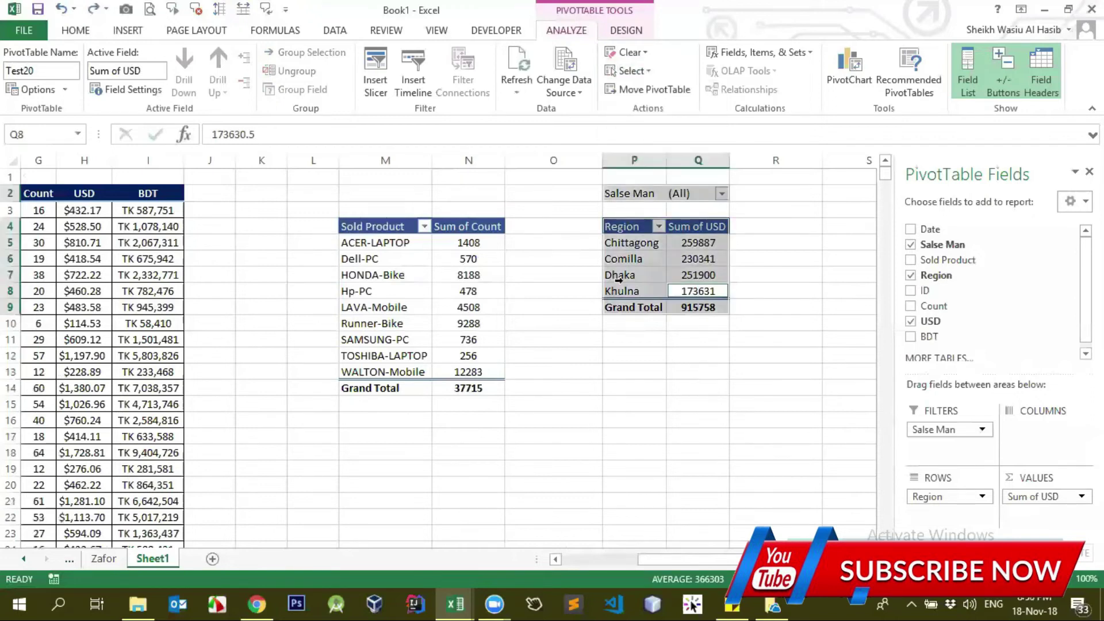
key(Delete)
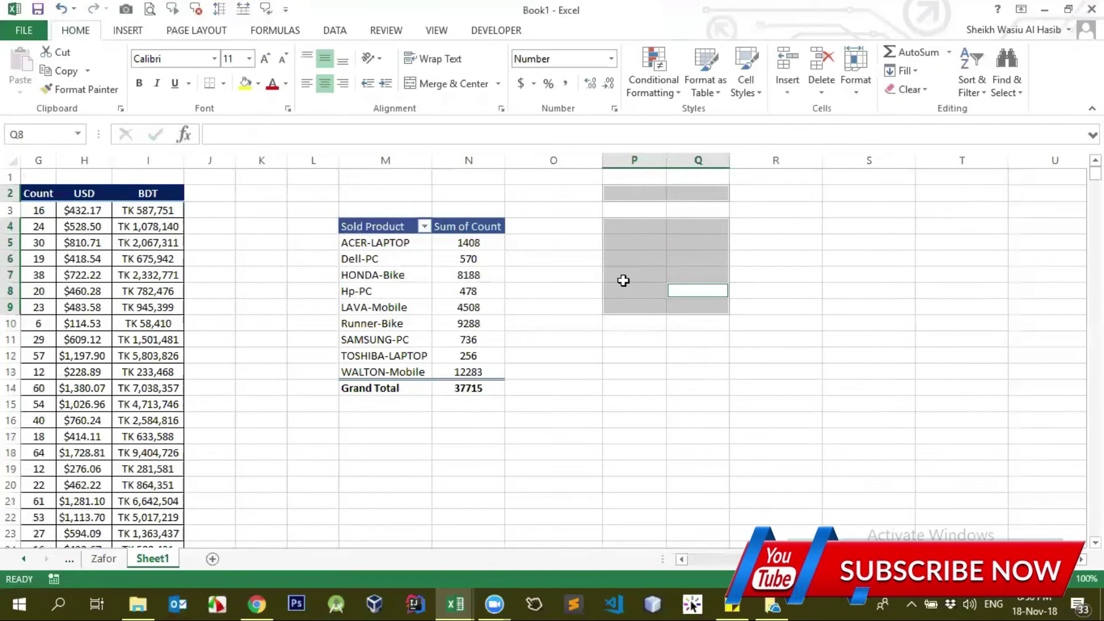
key(ctrl+z)
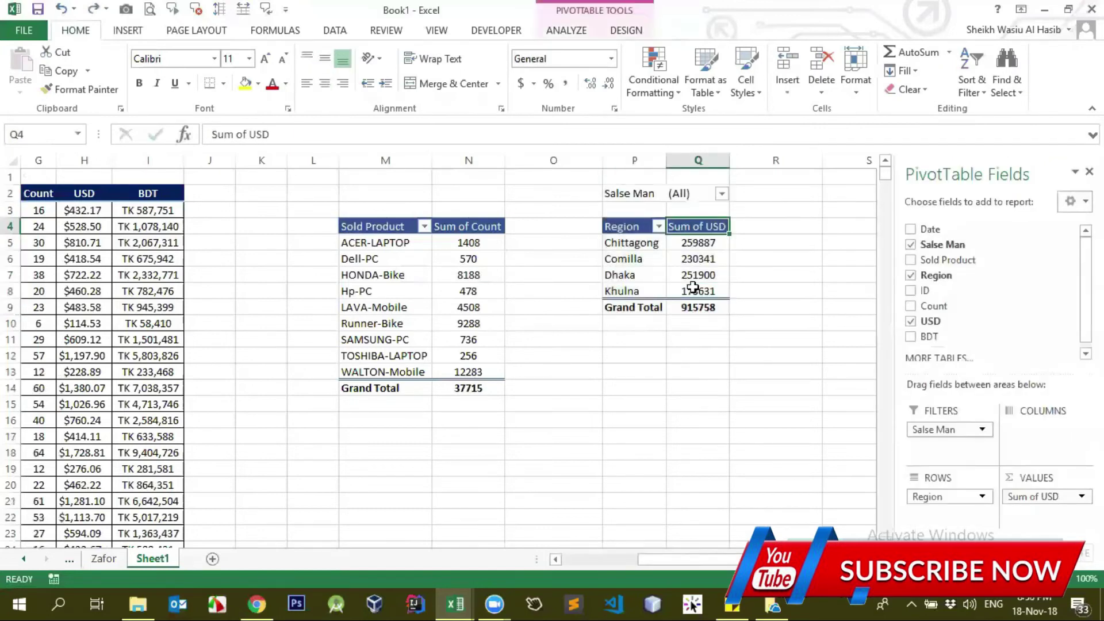
click(680, 259)
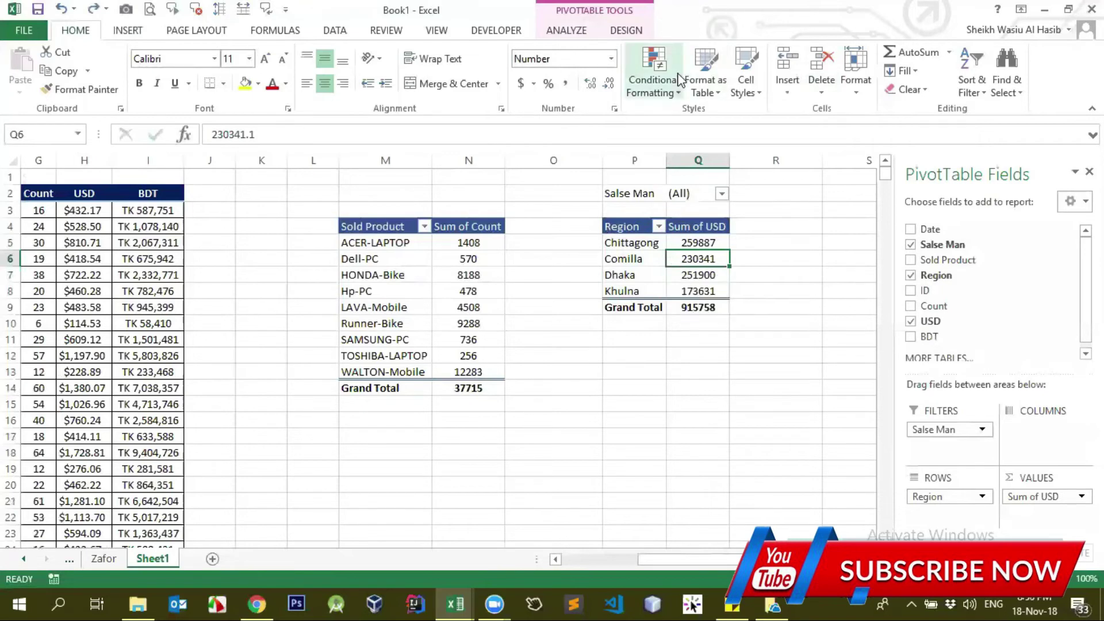
Step: Try Clear All on the Region pivot twice, undoing it each time
click(581, 32)
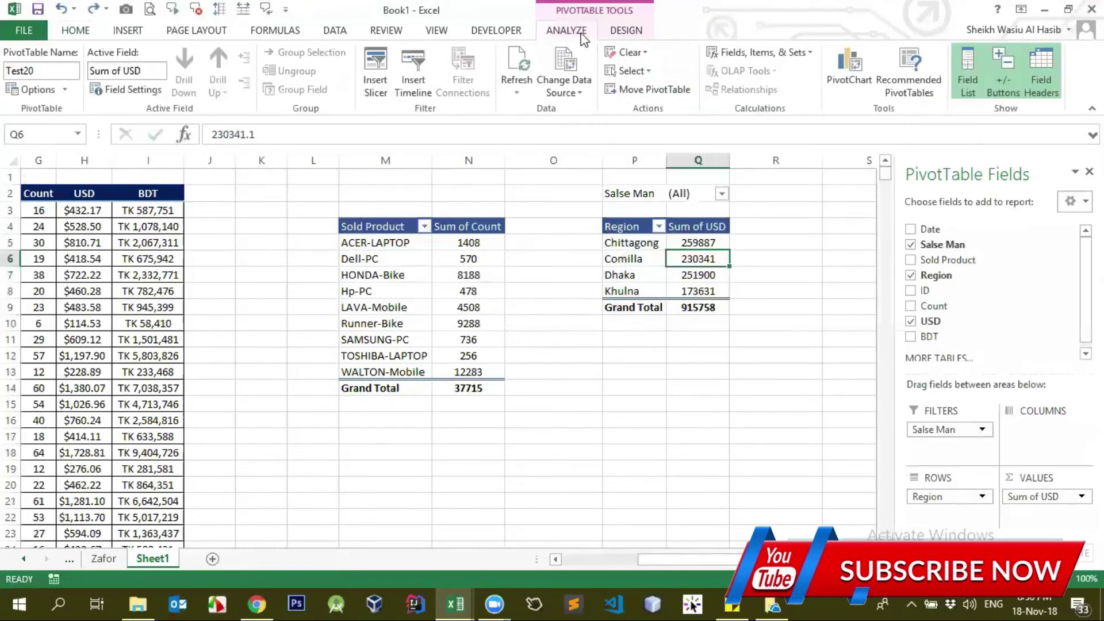
click(645, 53)
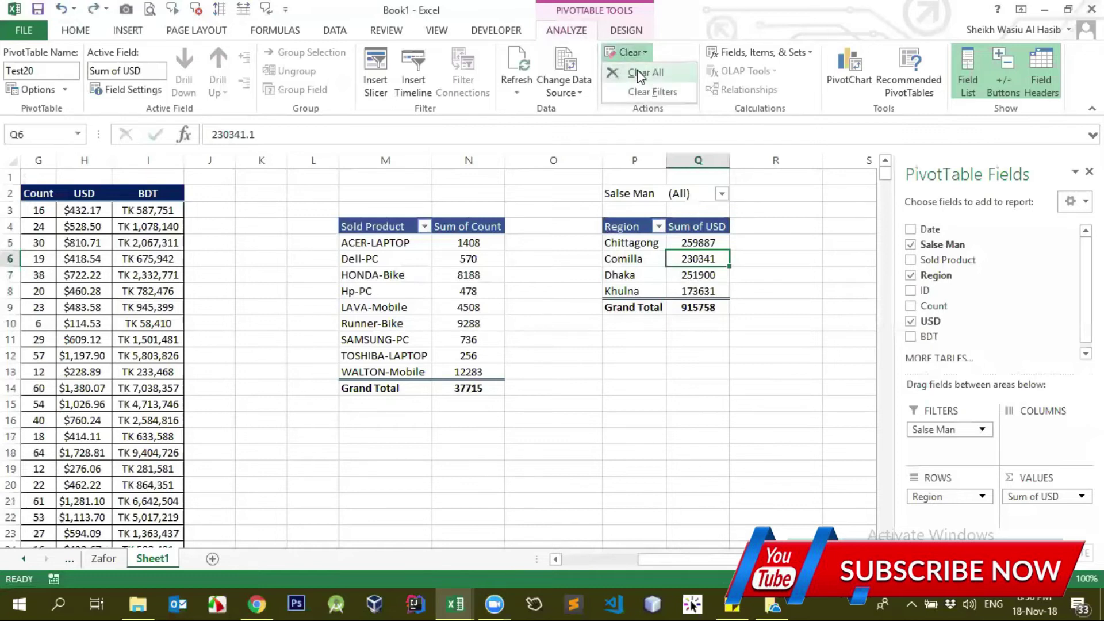
click(640, 74)
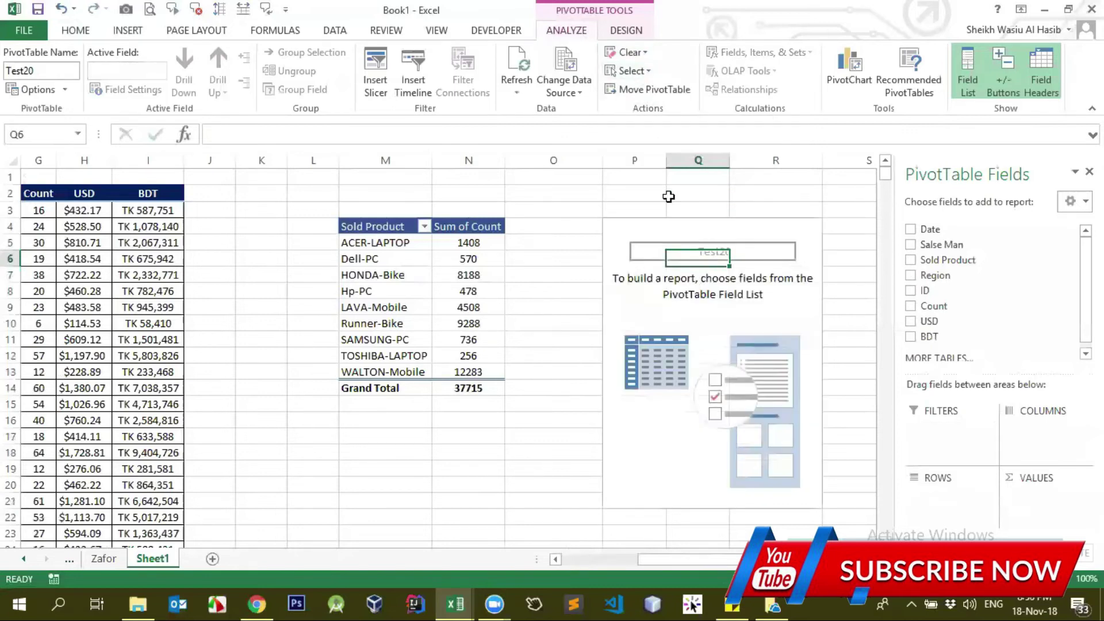
key(ctrl+z)
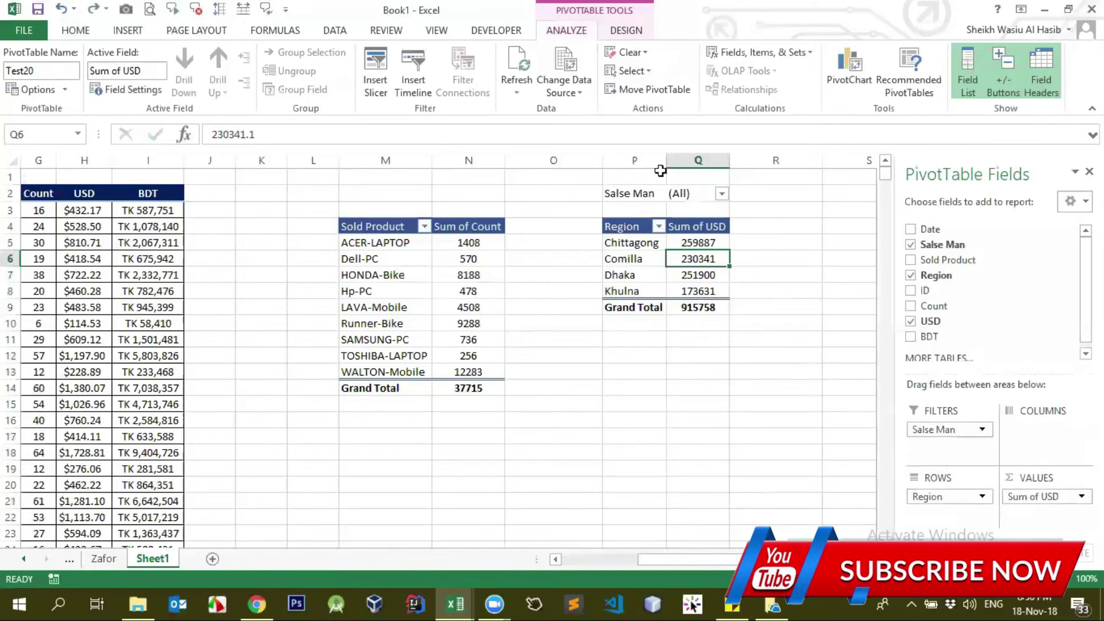
click(627, 30)
click(566, 30)
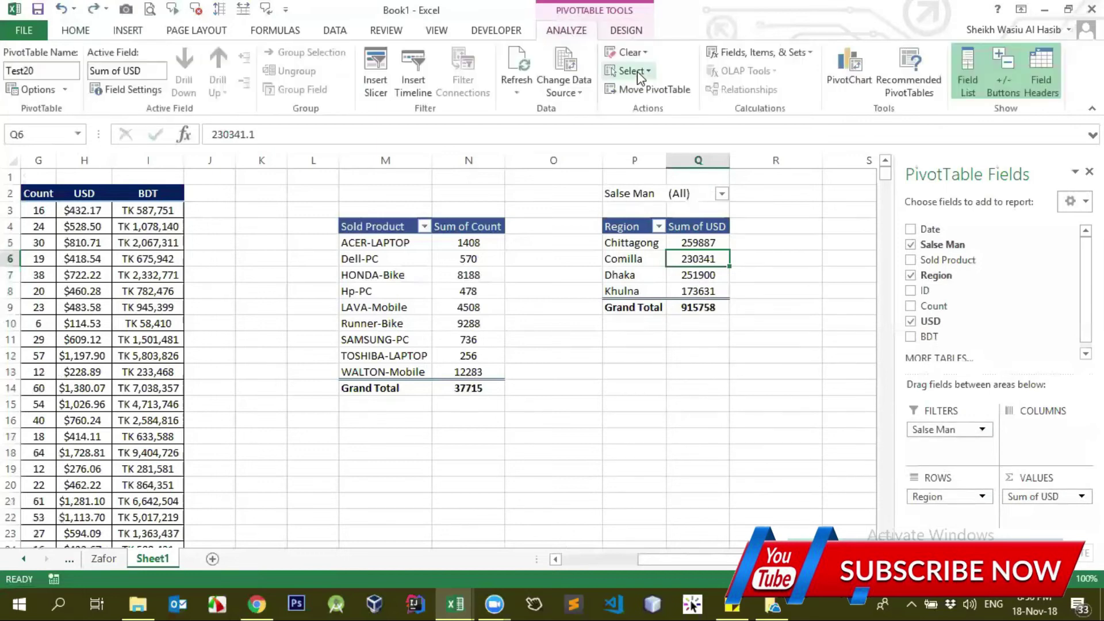
click(632, 52)
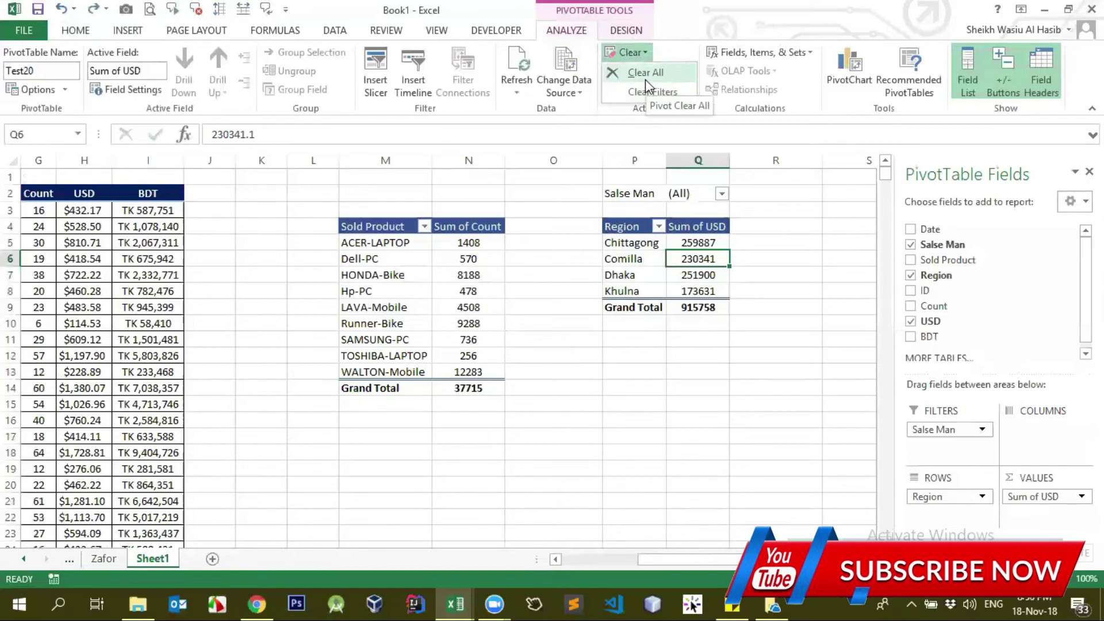
click(645, 79)
key(ctrl+z)
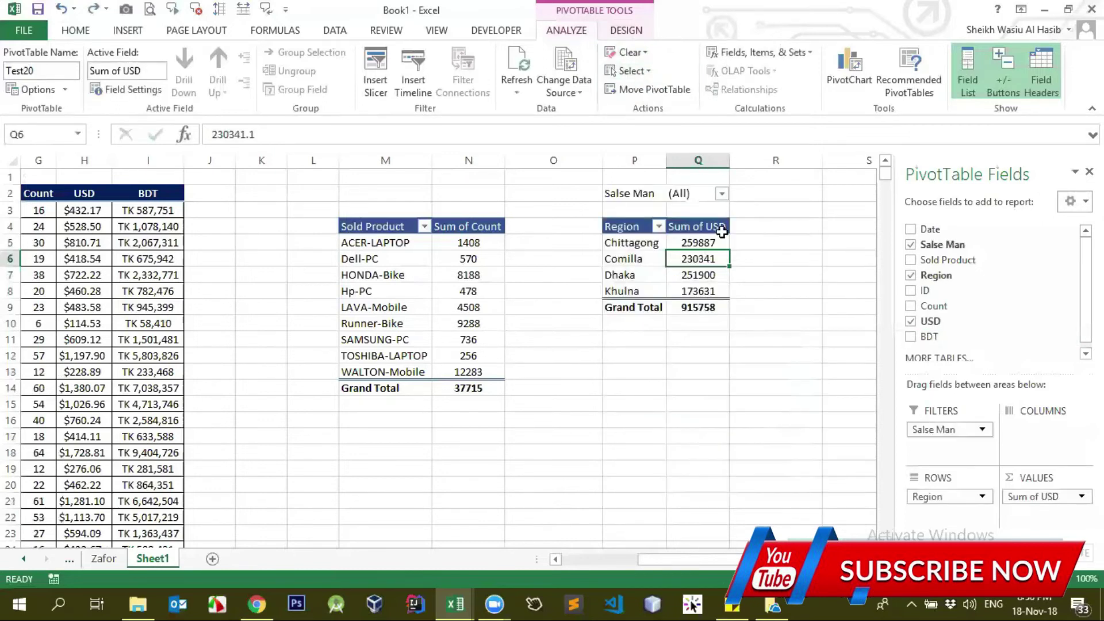
Step: Select the whole Region pivot P2:Q9 with its Salse Man filter and delete it
click(670, 244)
click(641, 69)
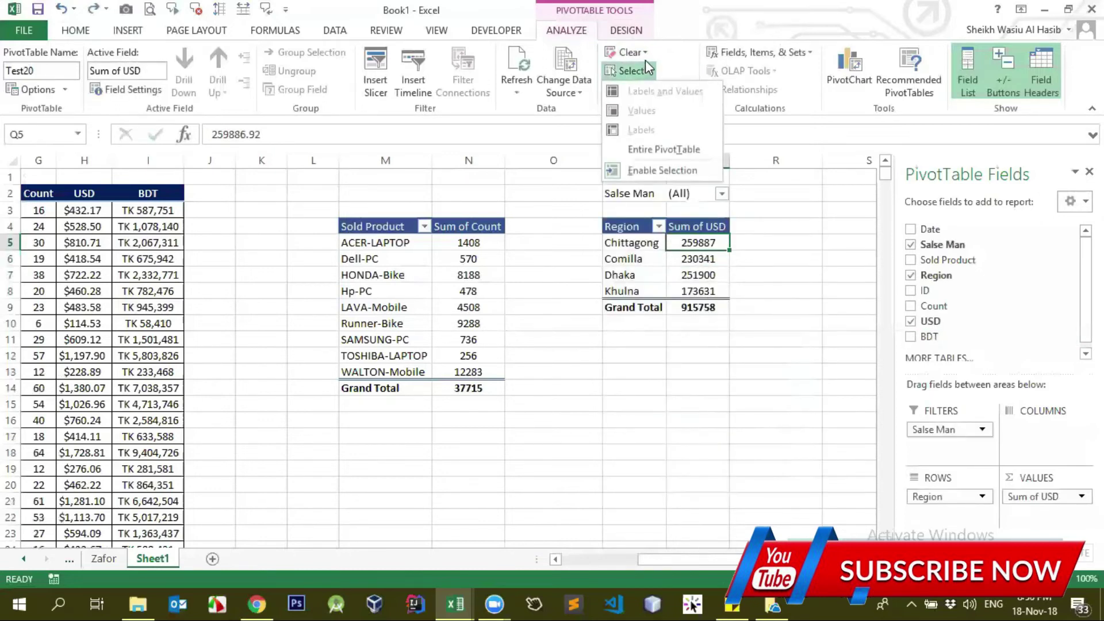
click(645, 96)
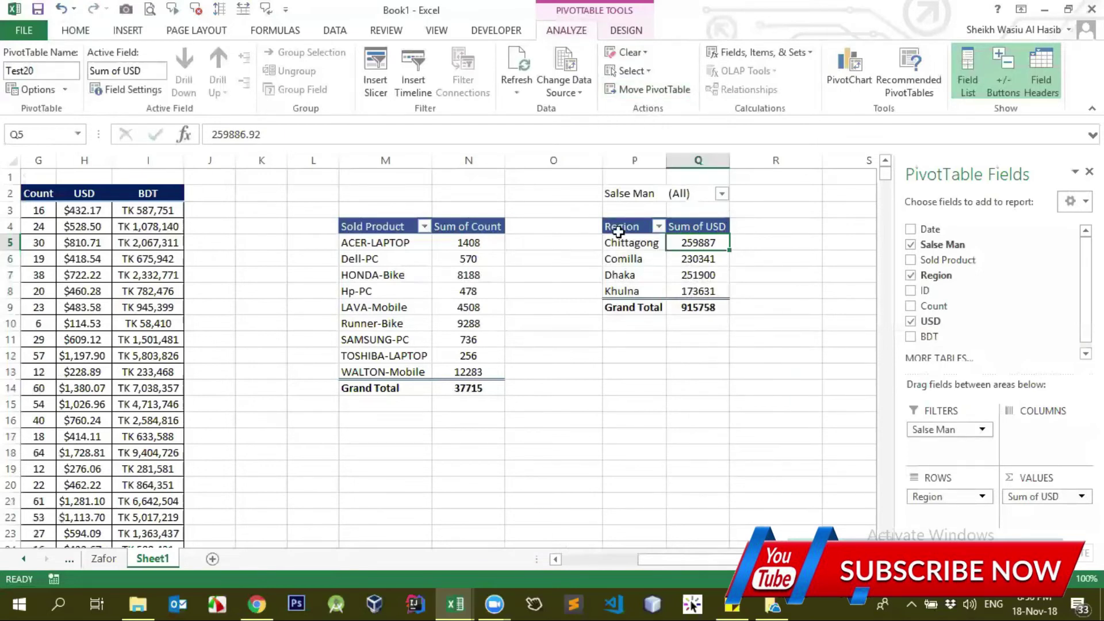
click(721, 195)
click(721, 196)
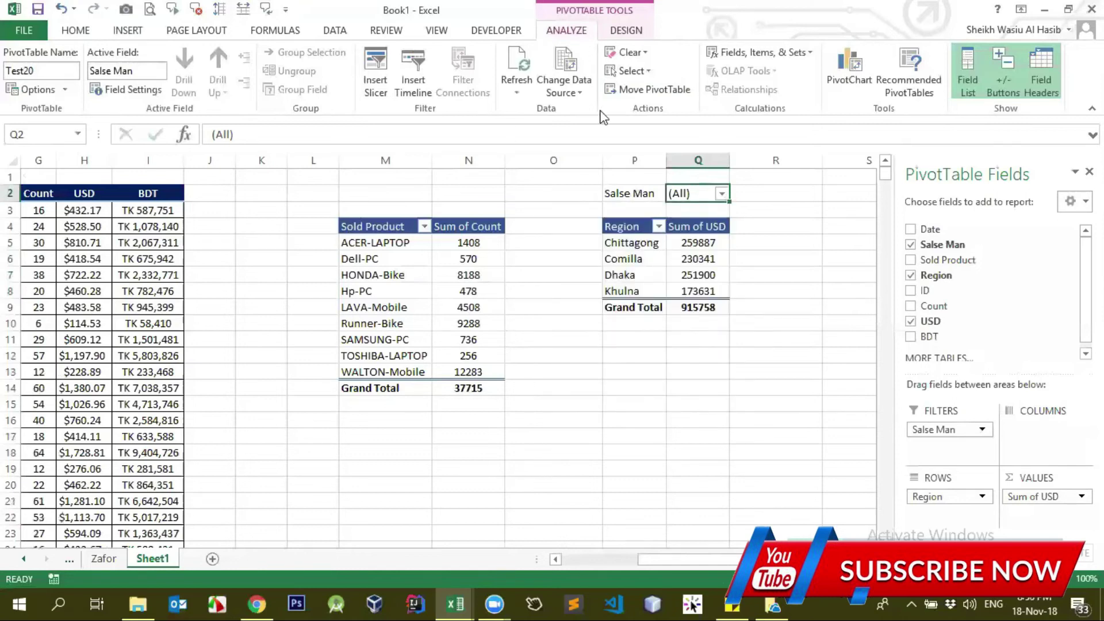
drag(638, 193, 704, 308)
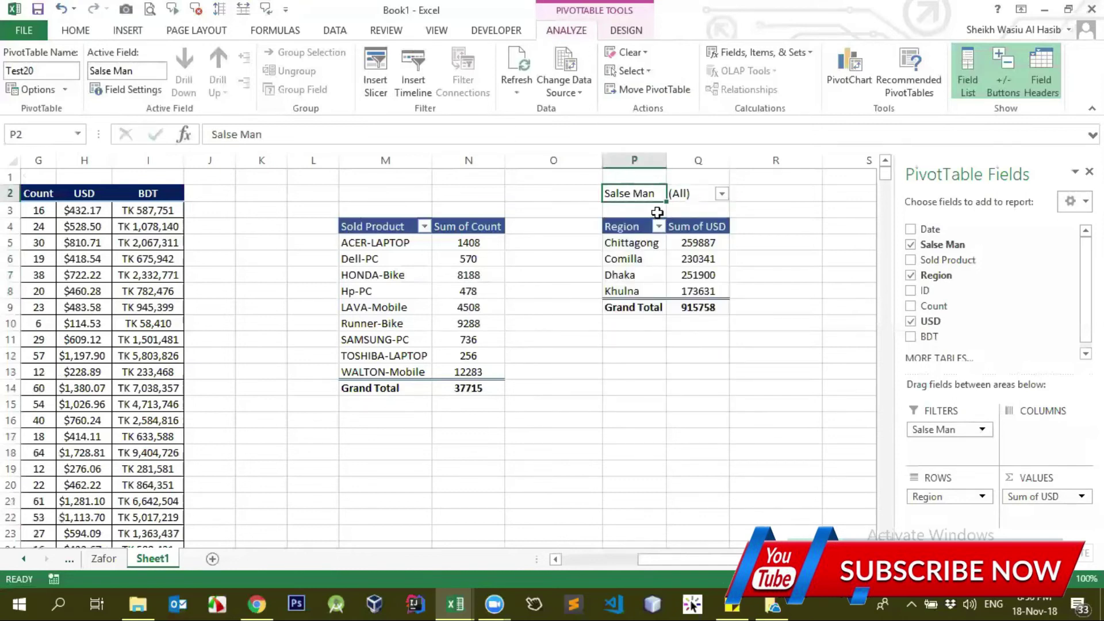
key(Delete)
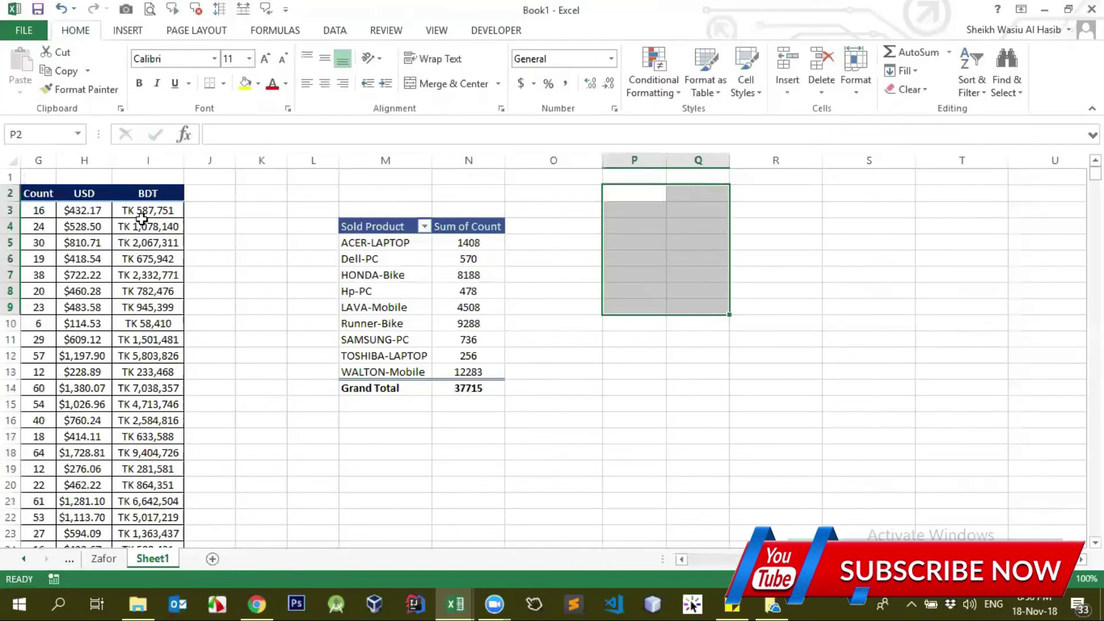
click(142, 222)
key(ctrl+Left)
Step: Create a new pivot table from the sales data, placed at cell P4 on this sheet
key(Right)
key(Right)
key(Right)
key(Right)
key(Left)
key(Left)
key(Left)
key(Left)
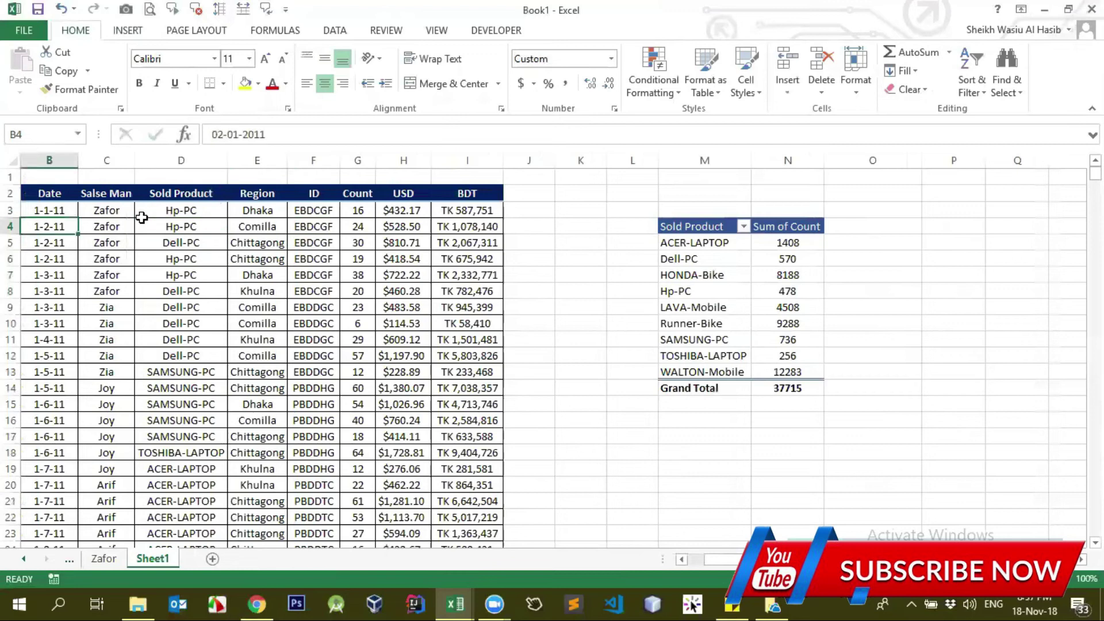
key(Up)
key(Up)
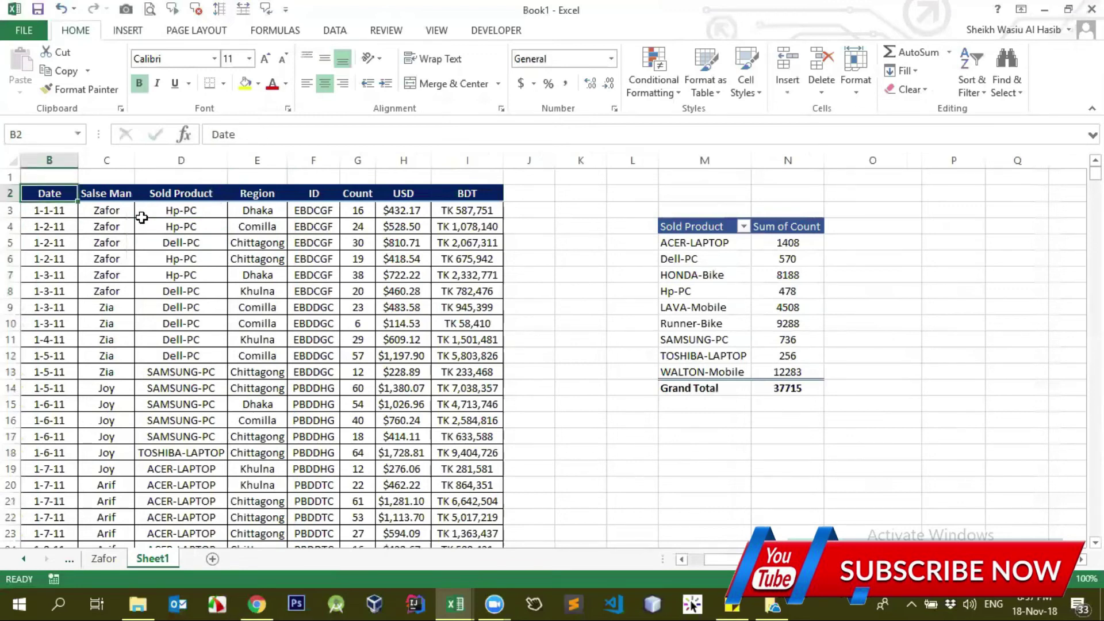
key(alt+n)
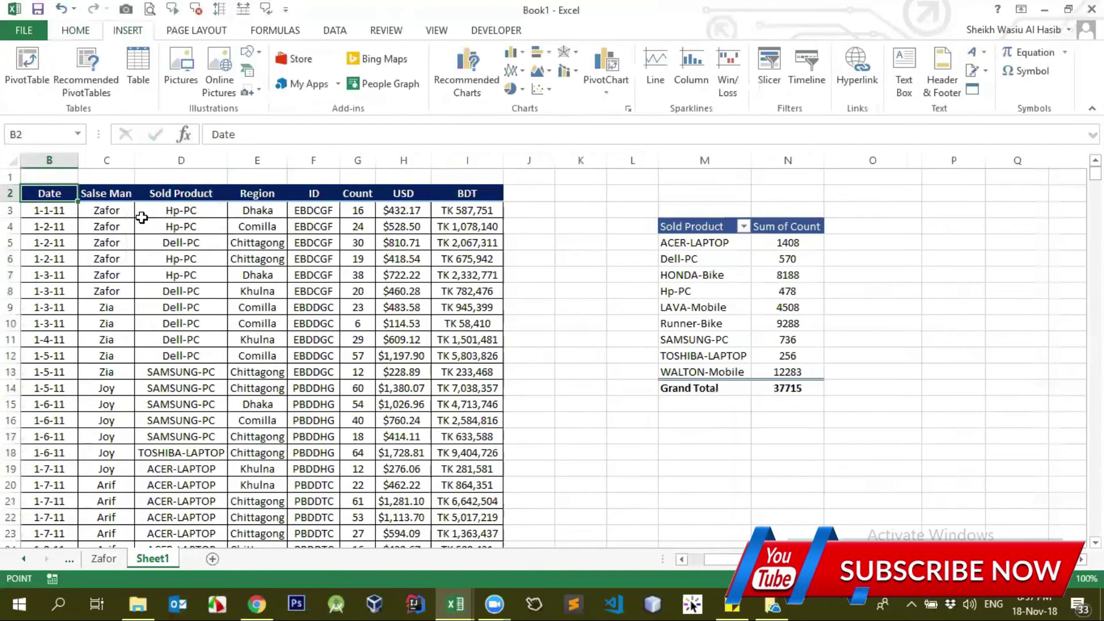
key(v)
click(690, 345)
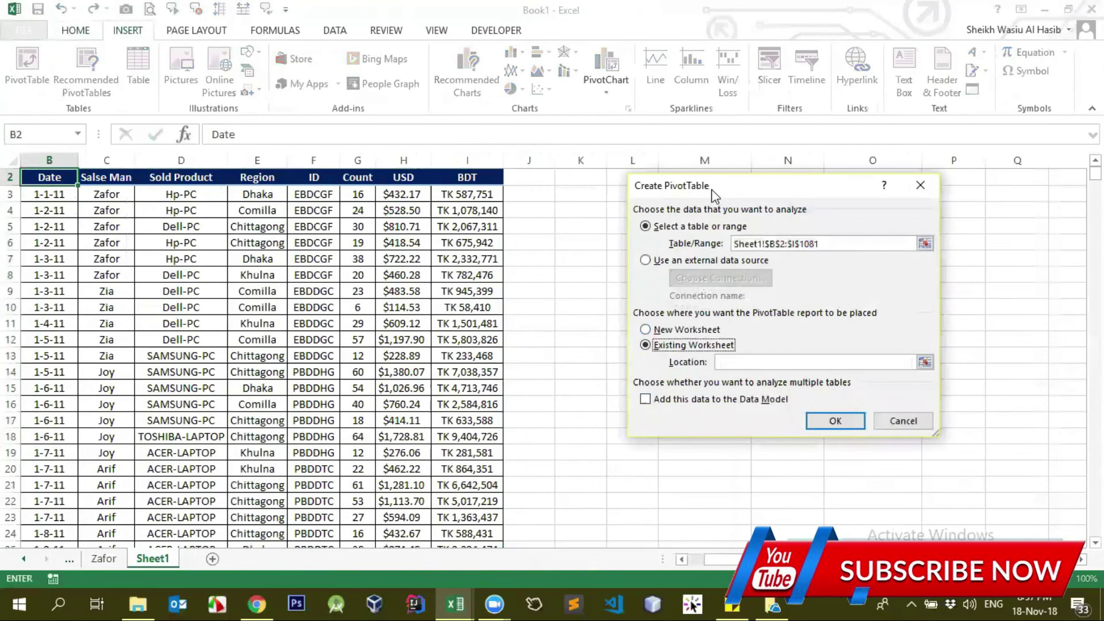
drag(715, 195, 406, 196)
click(615, 361)
click(937, 213)
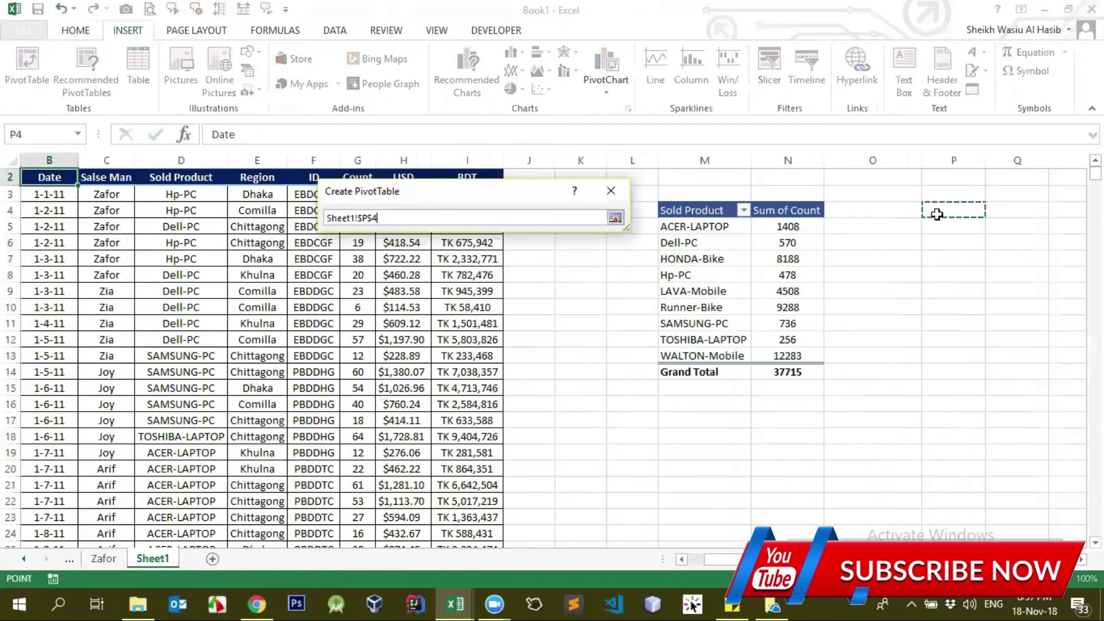
key(Return)
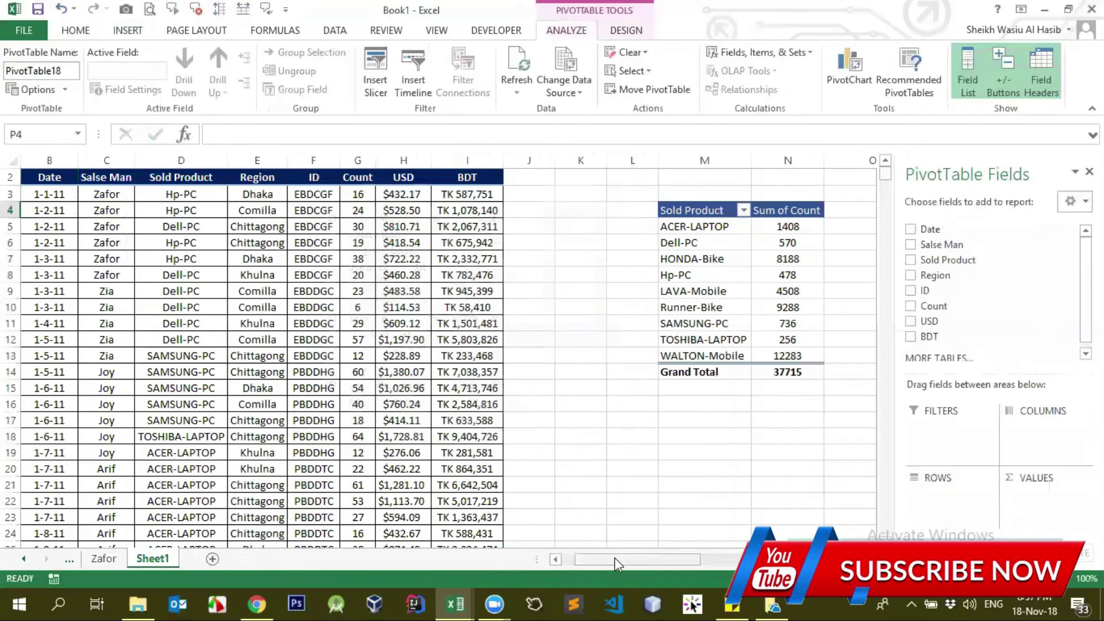
Step: Add Salse Man as rows, Sold Product as columns, and Count as summed values
drag(617, 563, 720, 560)
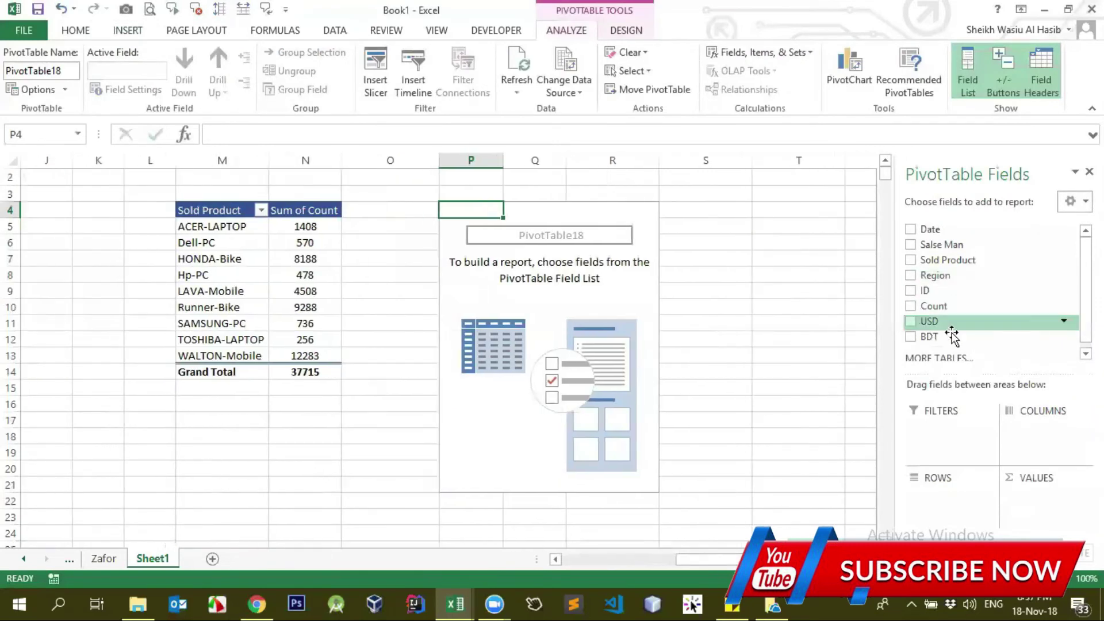
click(910, 246)
mouse_move(946, 260)
mouse_down()
mouse_move(981, 367)
mouse_move(1042, 432)
mouse_up()
drag(933, 306, 1036, 498)
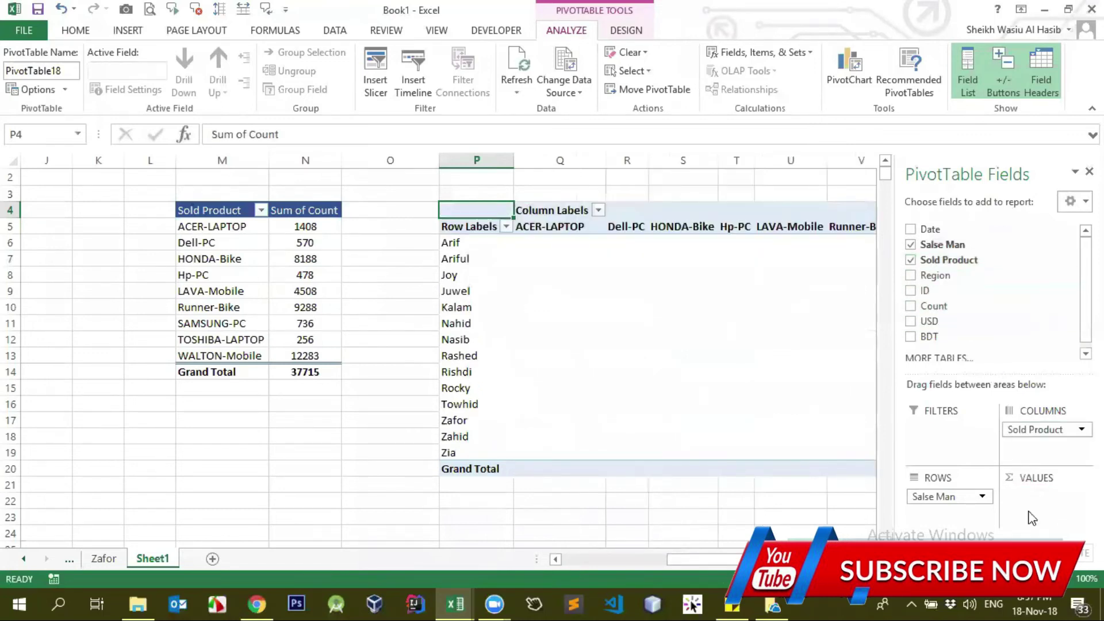
Step: Switch the pivot to Tabular report layout and autofit all column widths
click(574, 229)
click(625, 31)
click(109, 86)
click(160, 194)
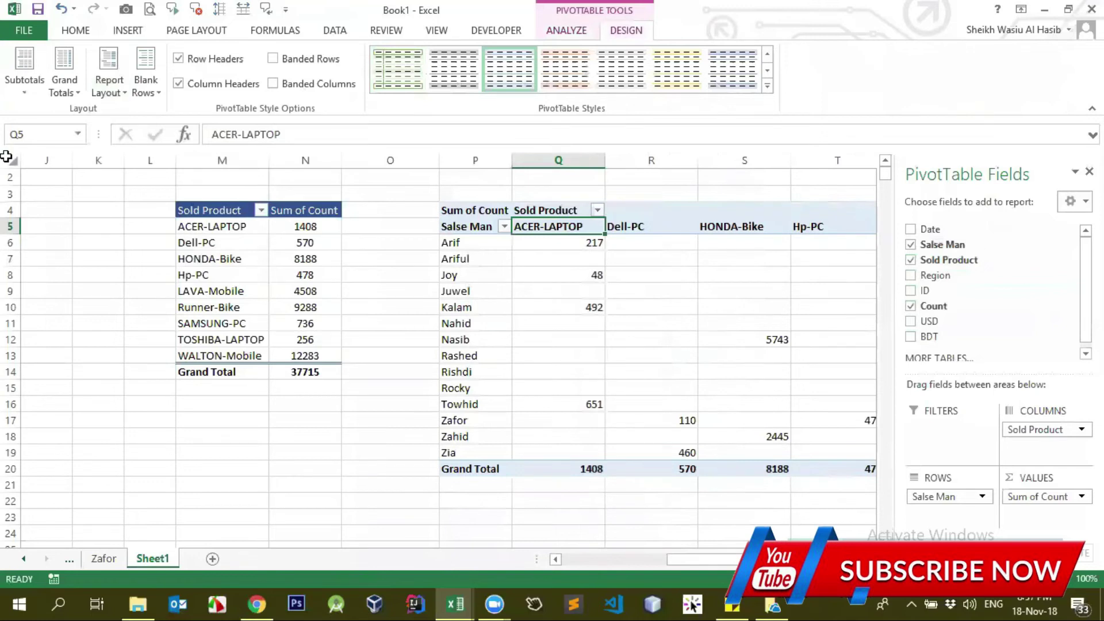
click(6, 160)
double_click(439, 160)
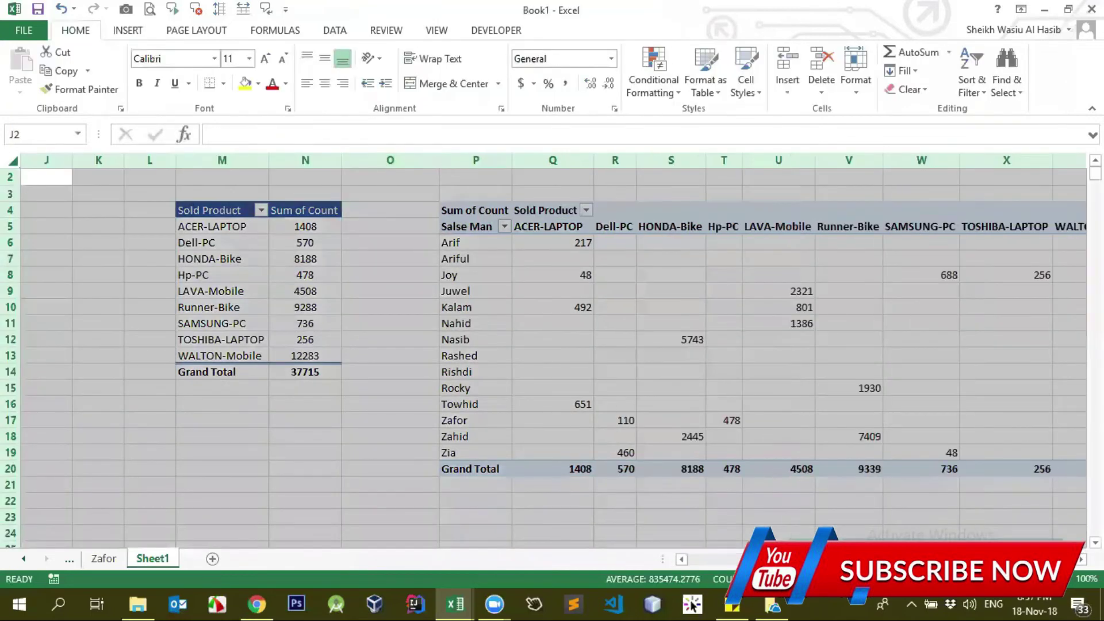
click(460, 324)
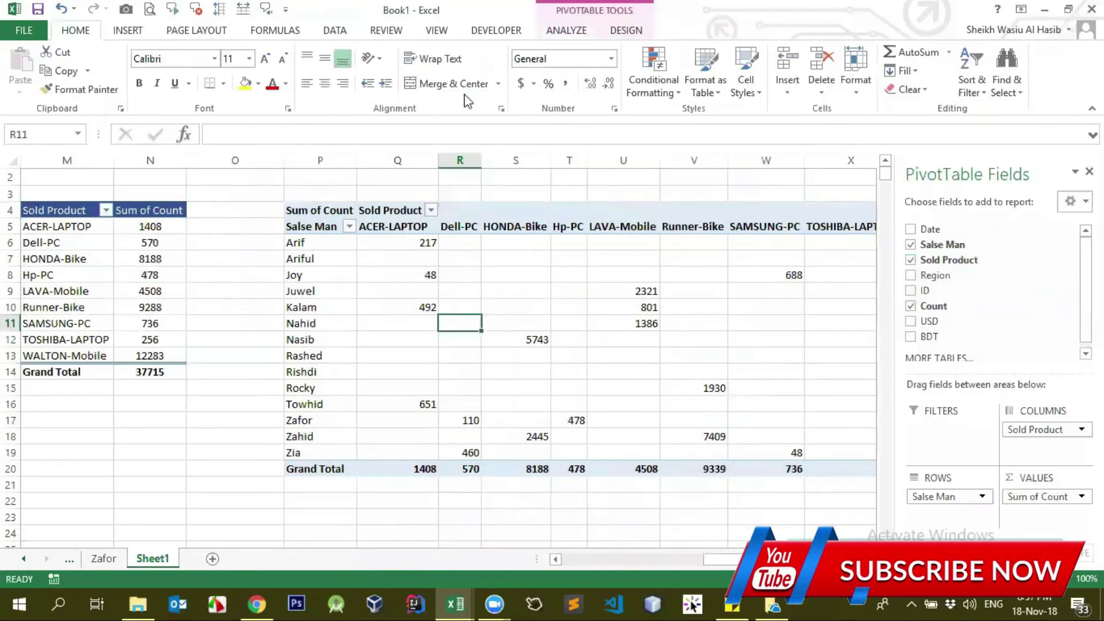
click(566, 32)
click(414, 86)
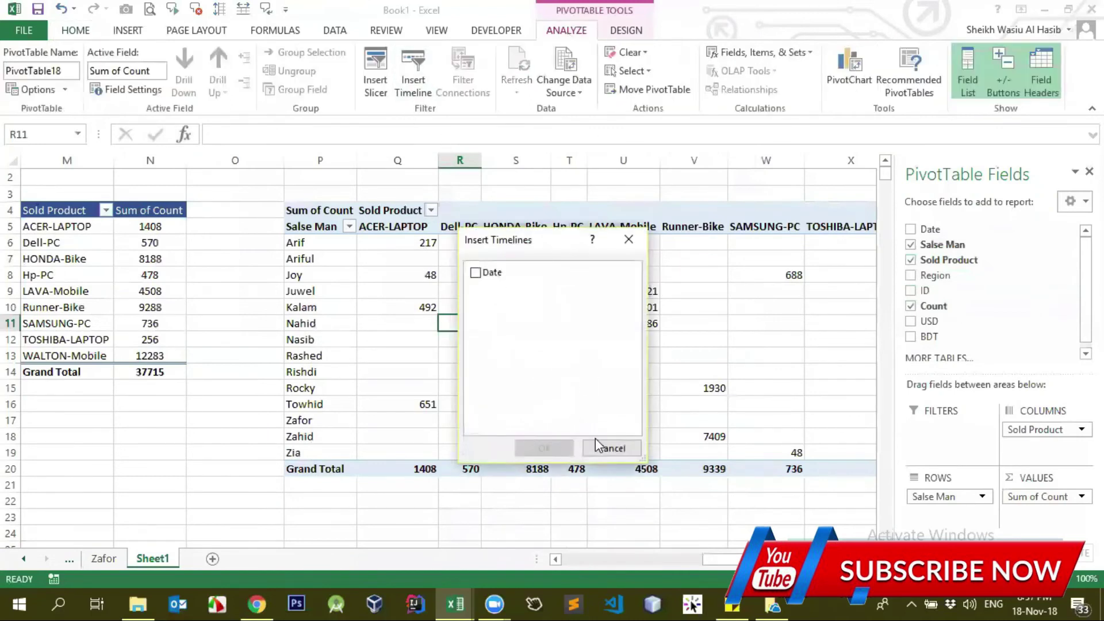
click(605, 451)
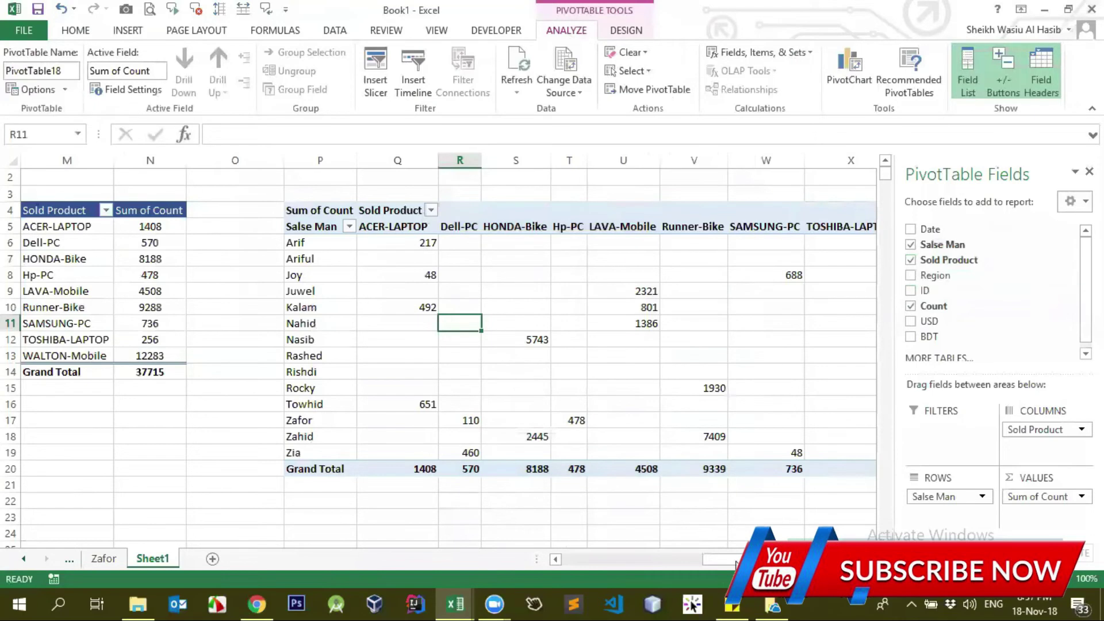
drag(734, 561, 569, 560)
click(107, 195)
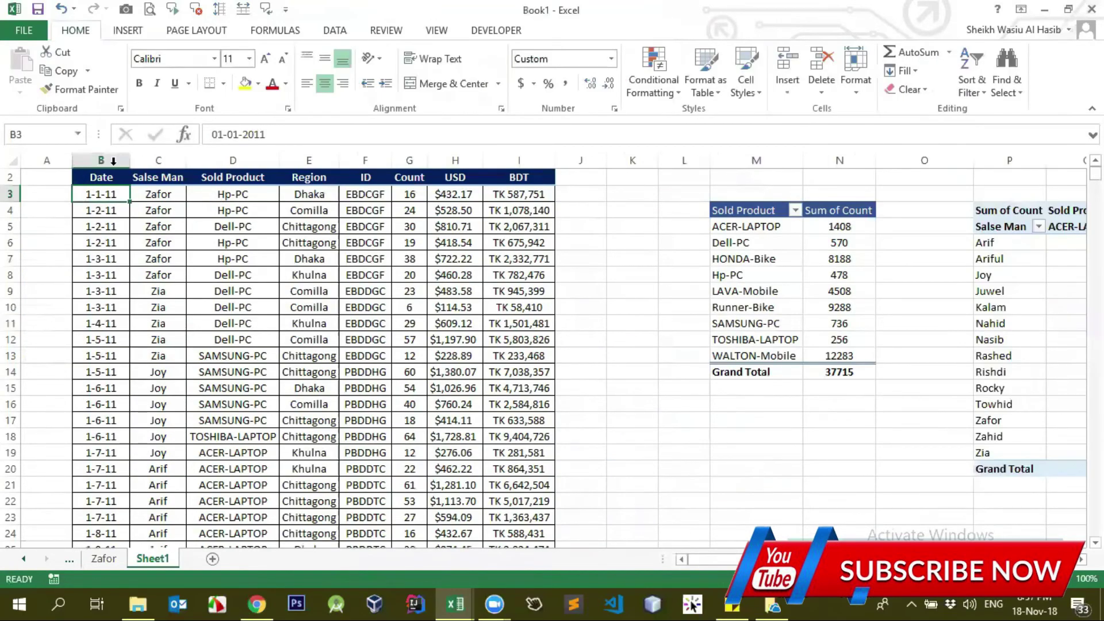
drag(713, 559, 762, 560)
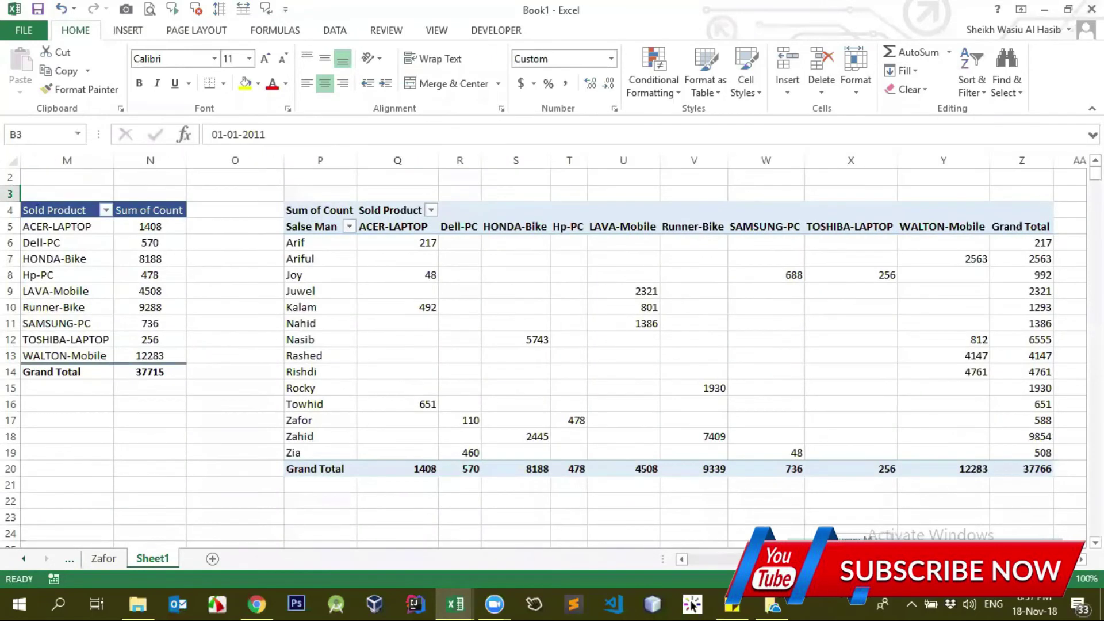
click(623, 323)
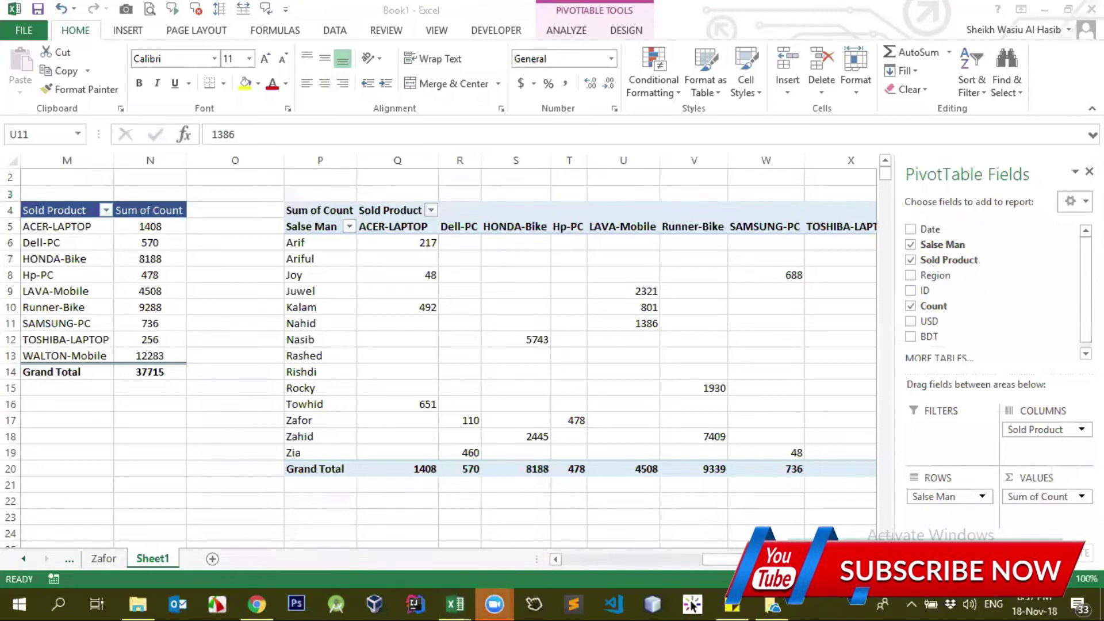
click(471, 230)
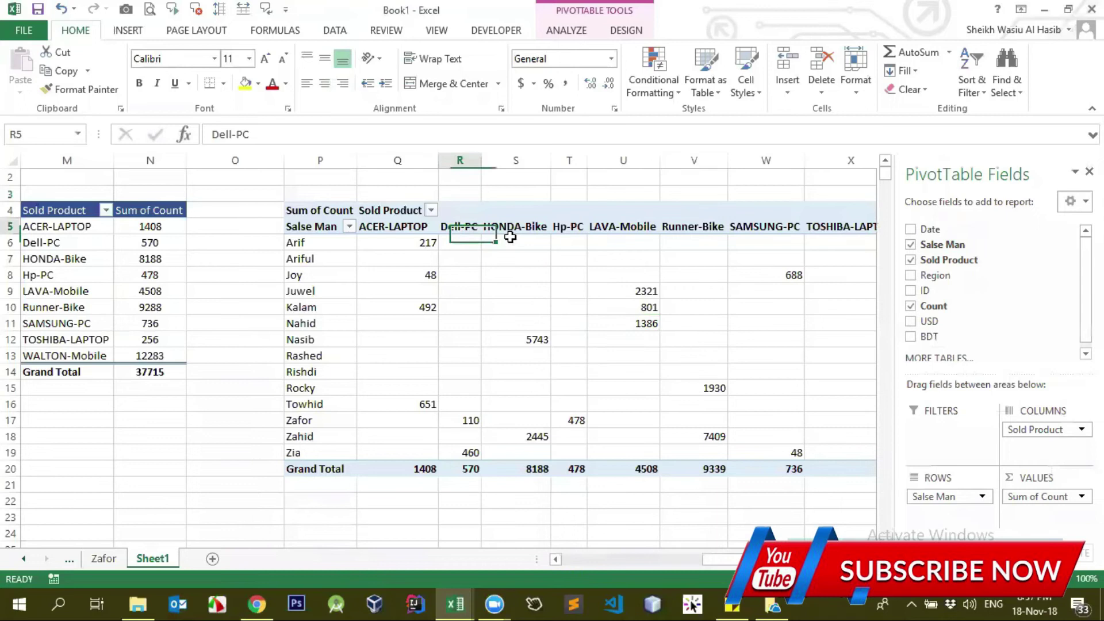
click(567, 31)
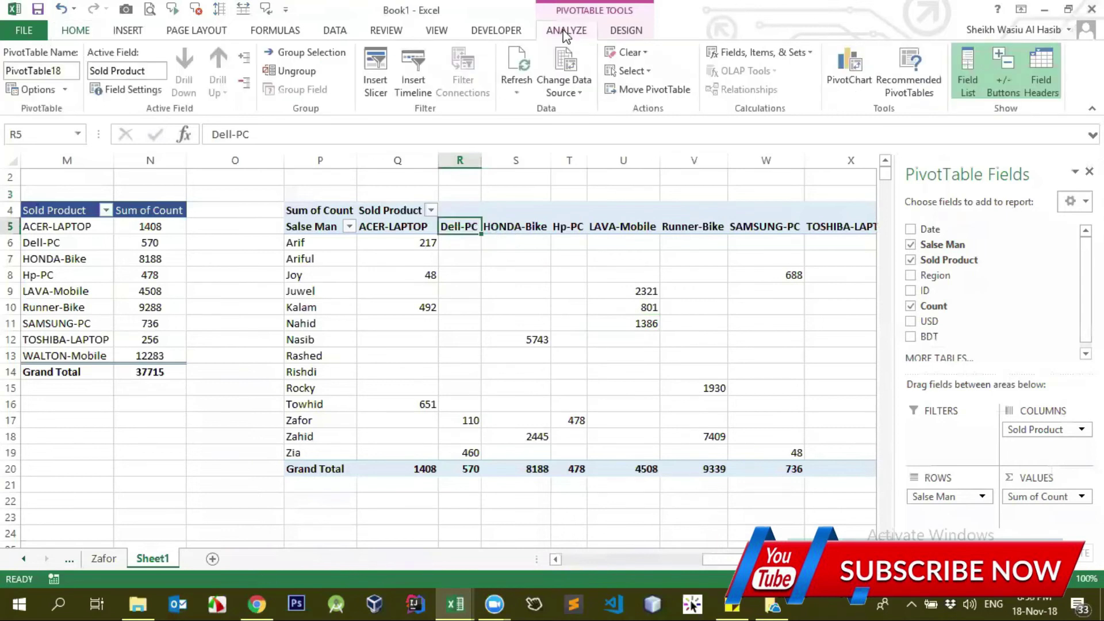
click(578, 94)
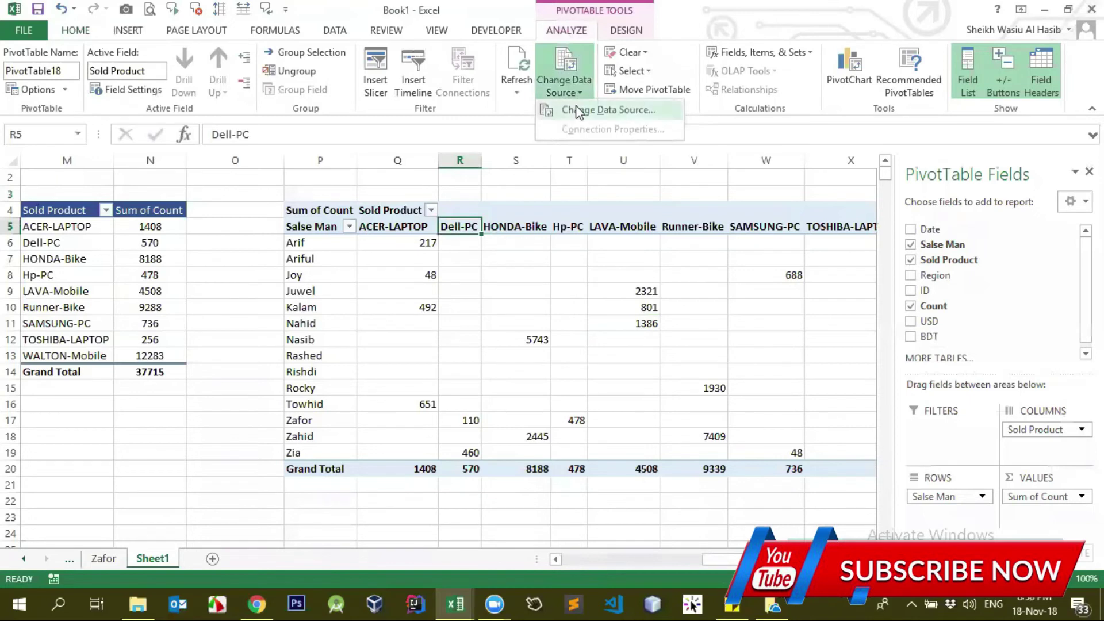
click(578, 110)
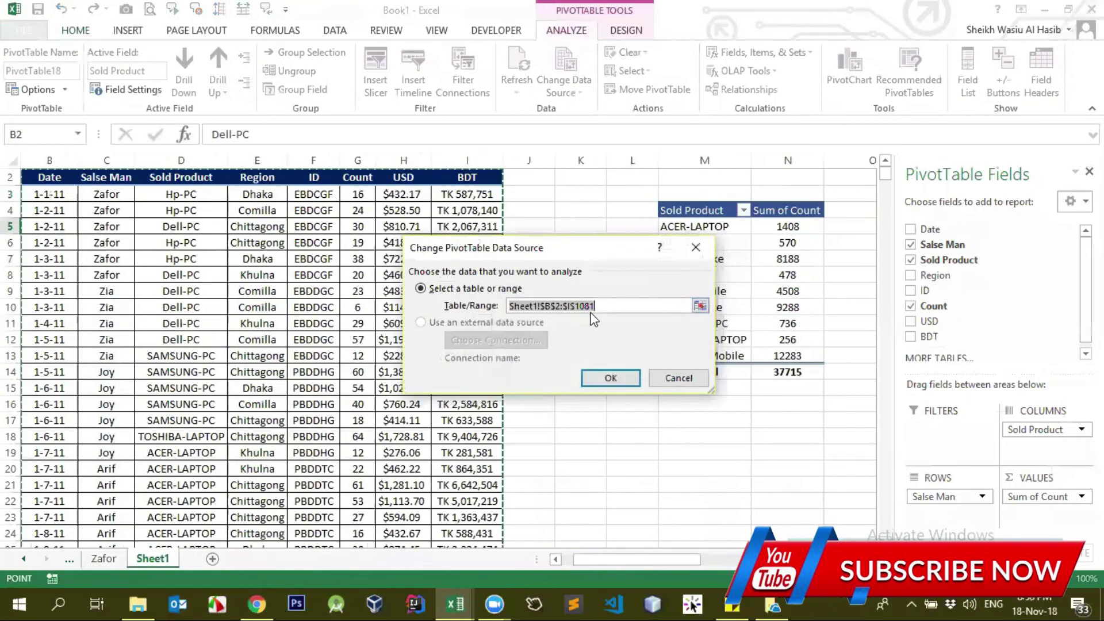
click(700, 305)
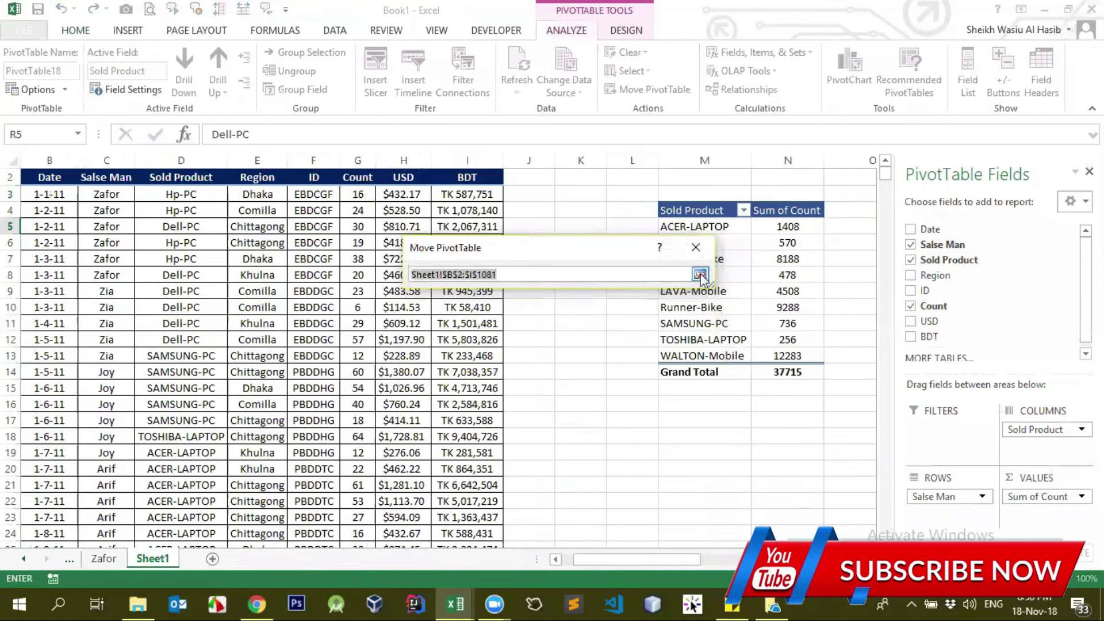
click(590, 275)
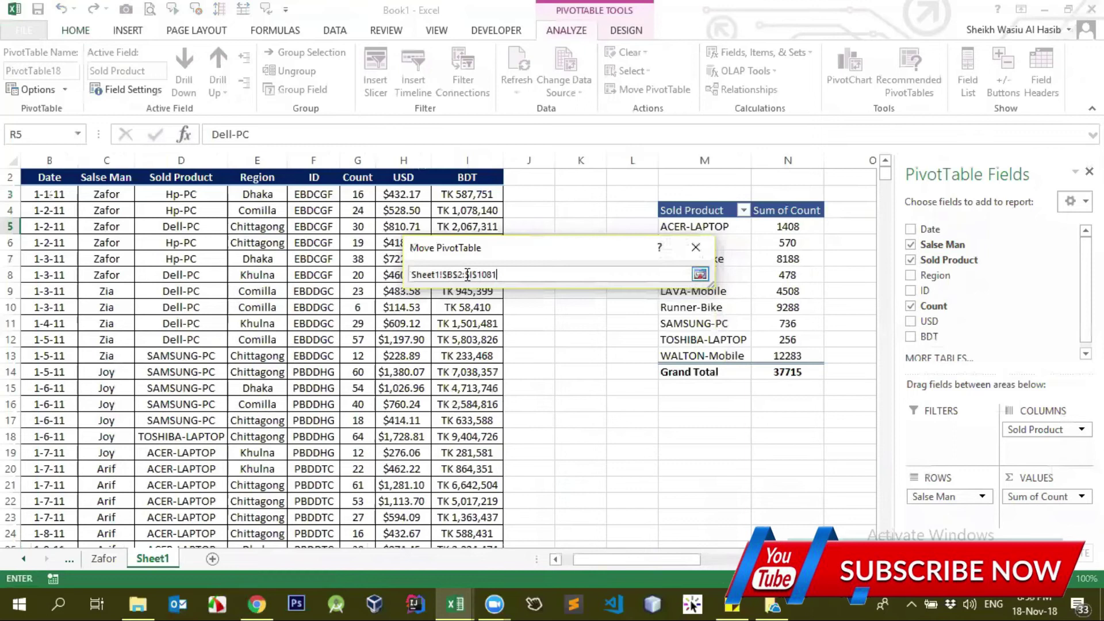
click(508, 273)
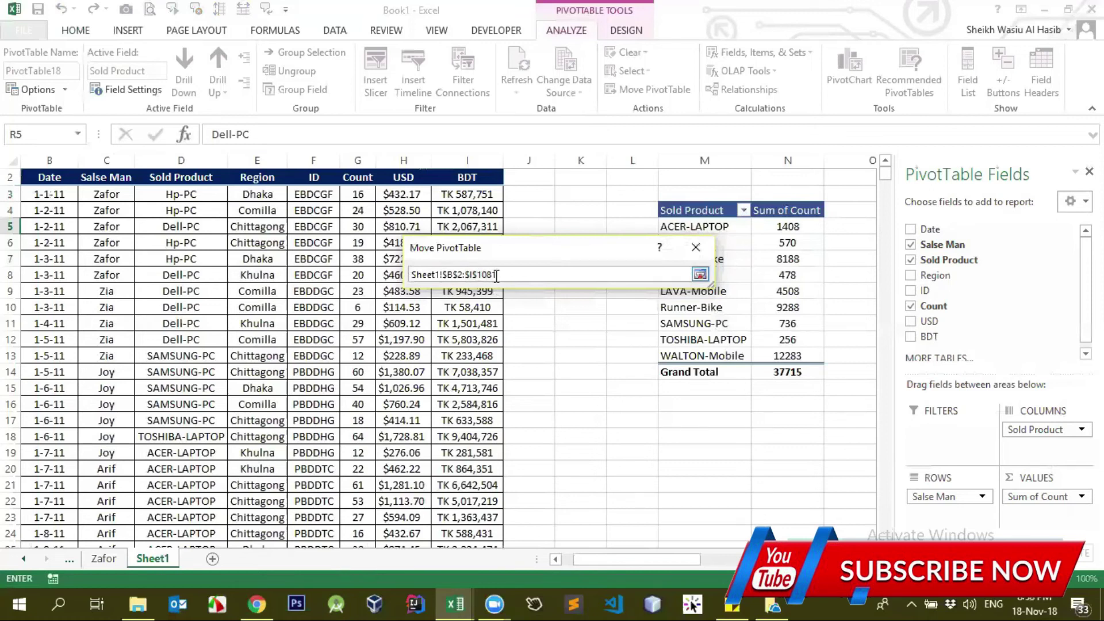
drag(497, 276, 485, 276)
click(510, 273)
double_click(487, 274)
click(519, 273)
click(695, 248)
click(681, 380)
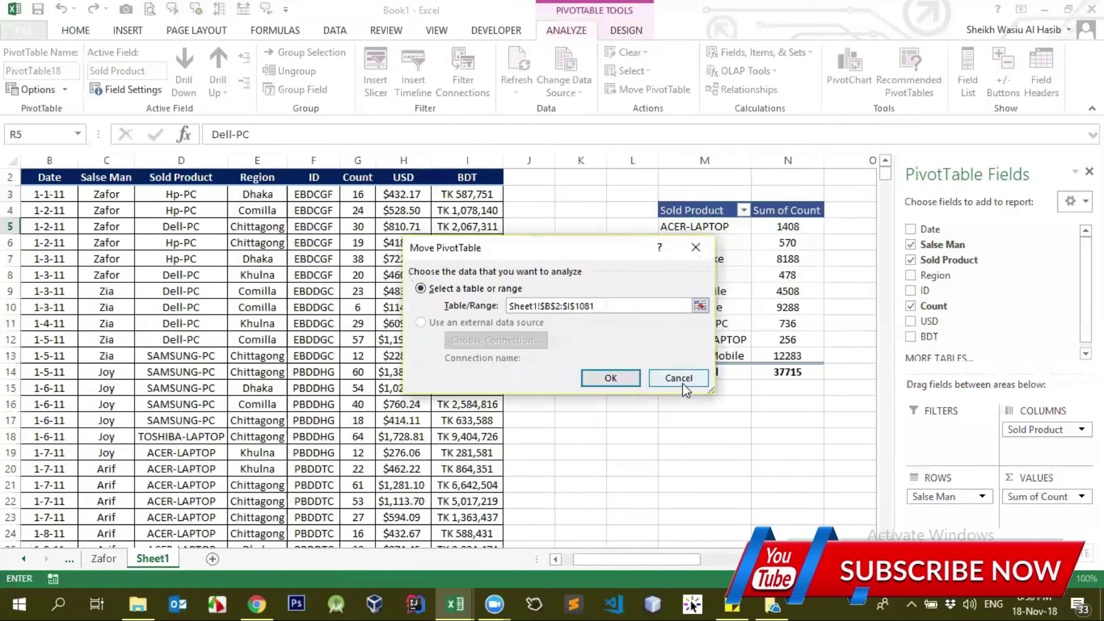
Step: Close the data source dialog unchanged, check the empty rows below the data, and return to the top
click(129, 352)
key(Left)
key(ctrl+Down)
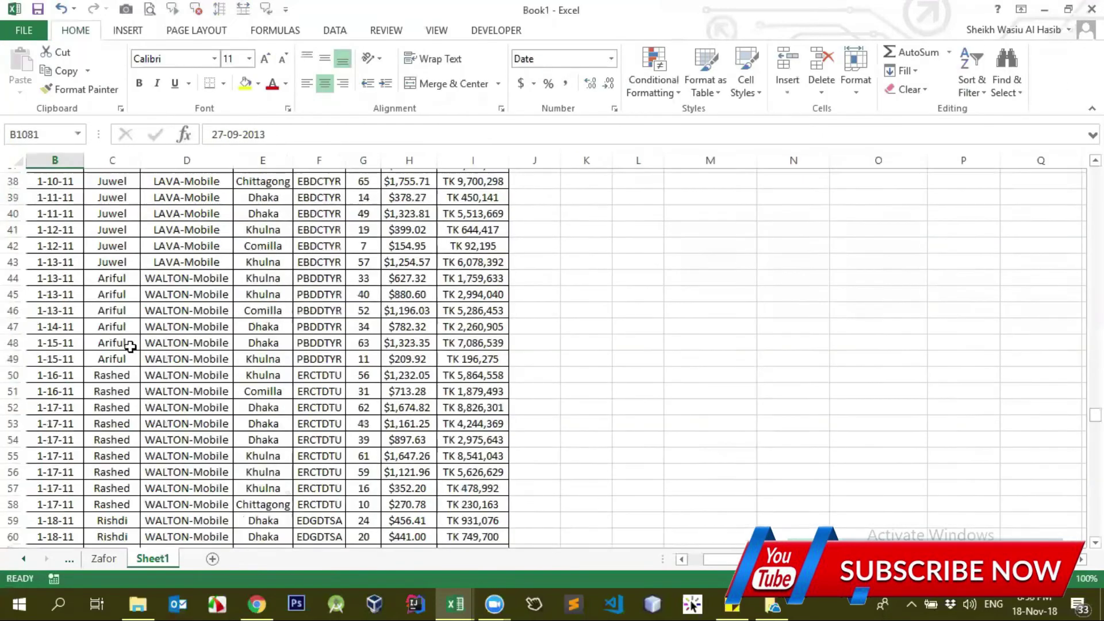
key(shift+Down)
key(shift+Down)
key(shift+Down)
key(shift+Down)
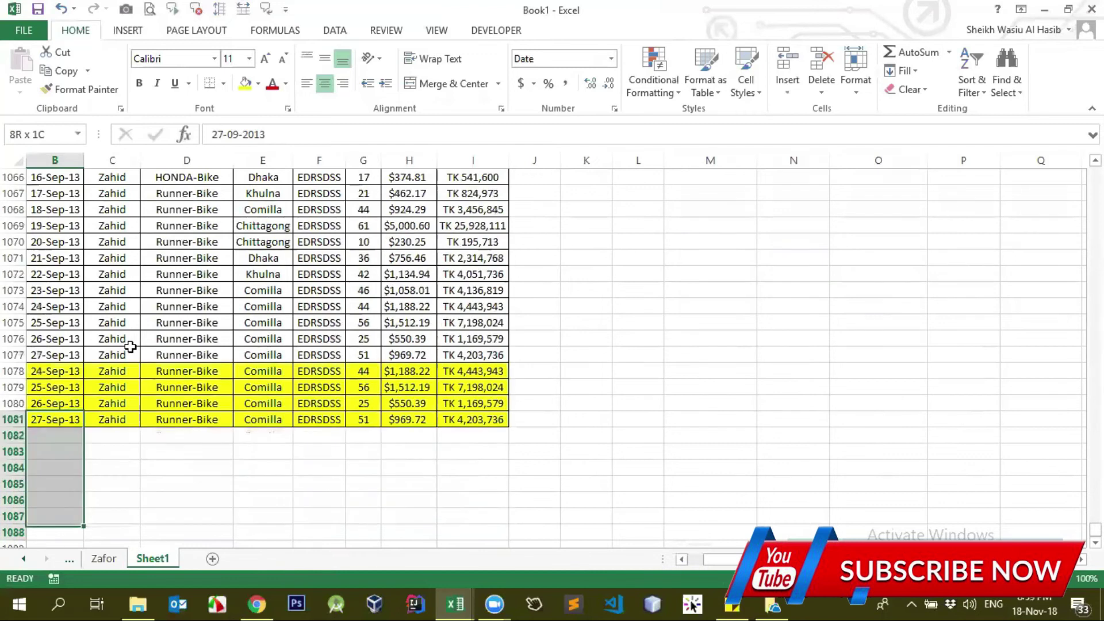
key(shift+Down)
key(shift+Down)
key(shift+Down)
key(shift+Down)
drag(50, 338, 471, 533)
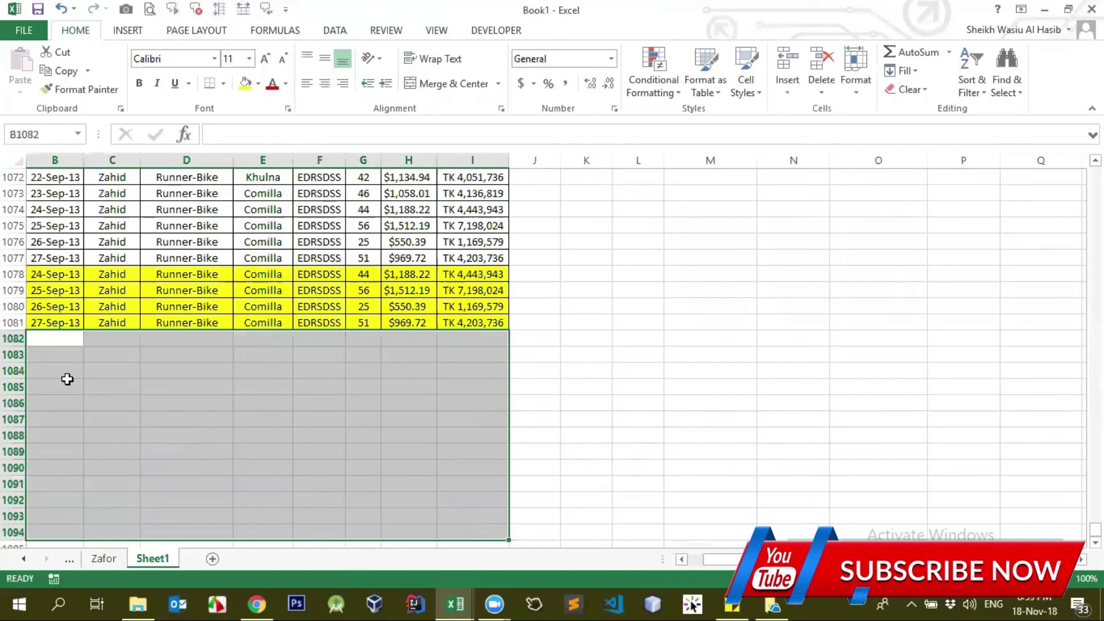
key(ctrl+Up)
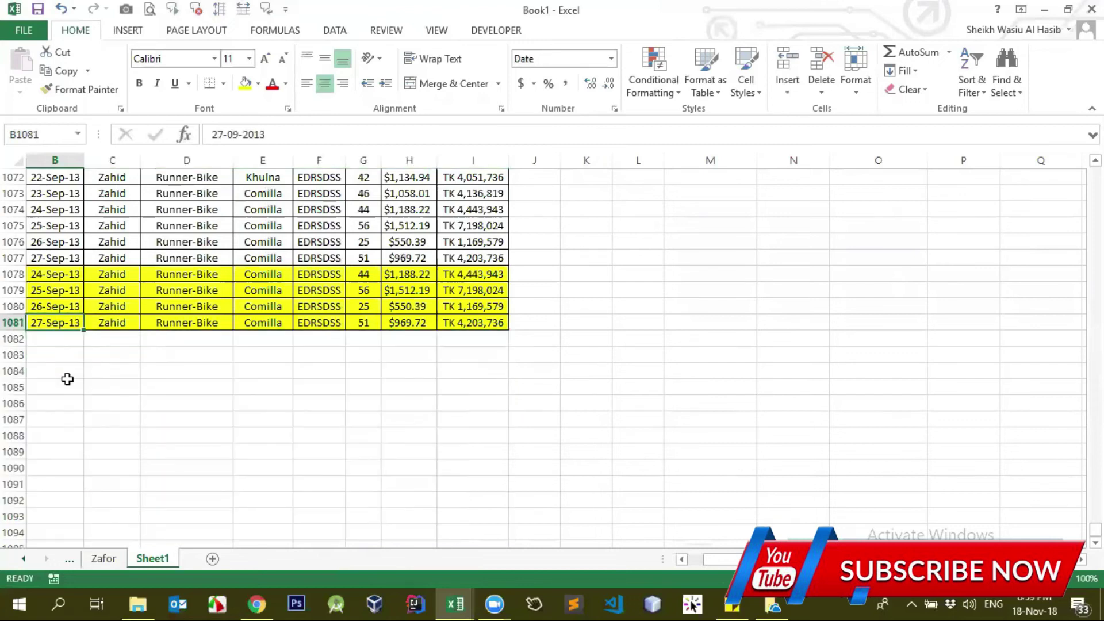
key(ctrl+Home)
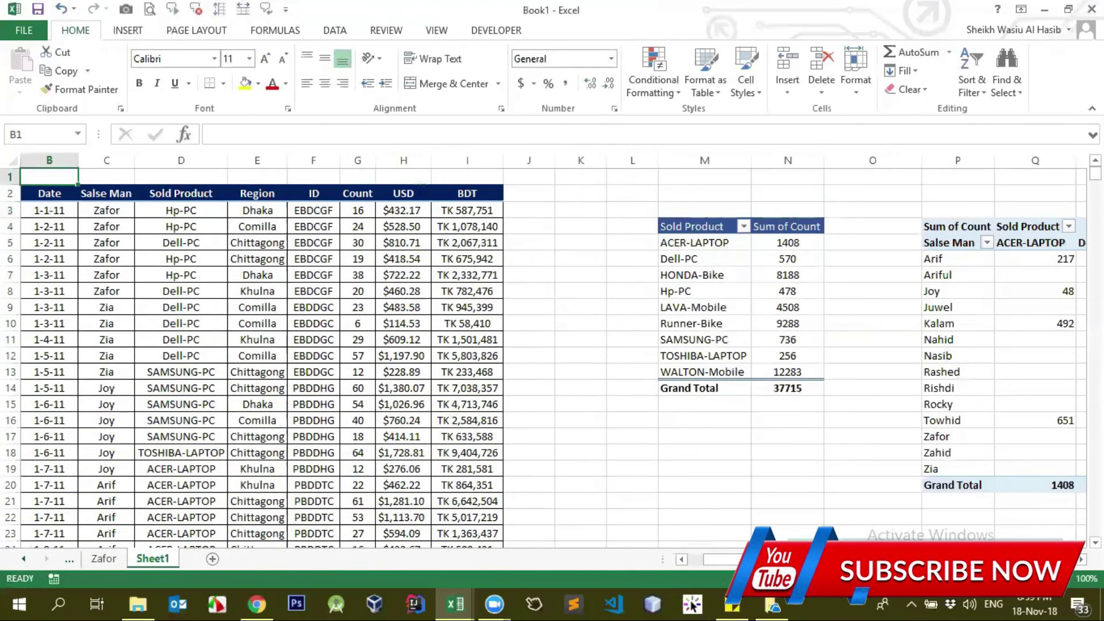
Step: Select a cell in the pivot table and show the PivotTable Analyze tools
drag(723, 561, 816, 561)
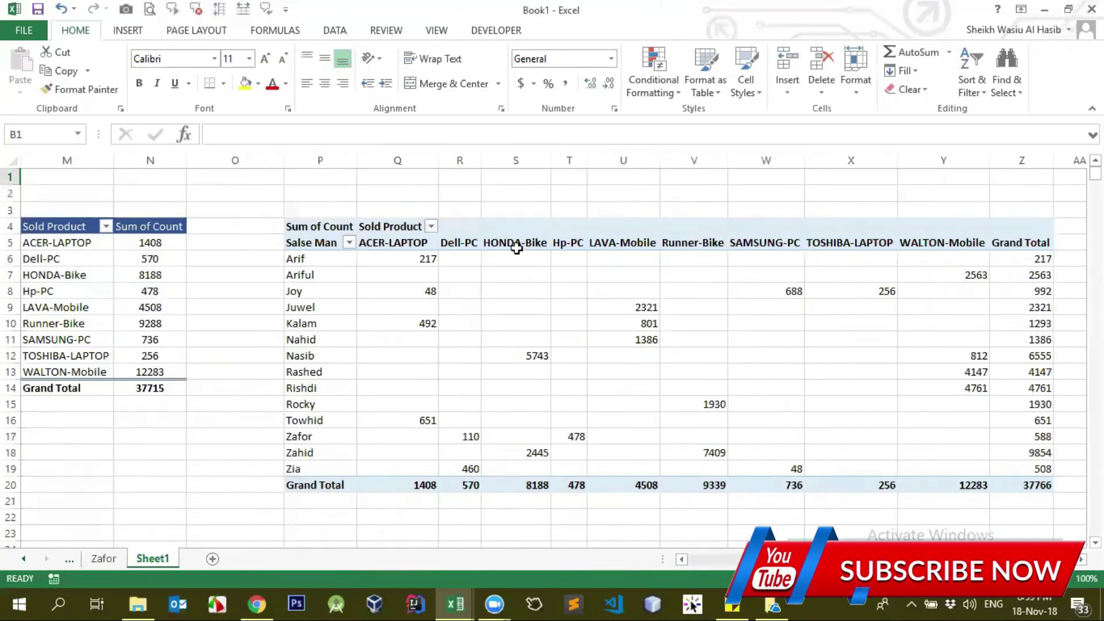
click(516, 243)
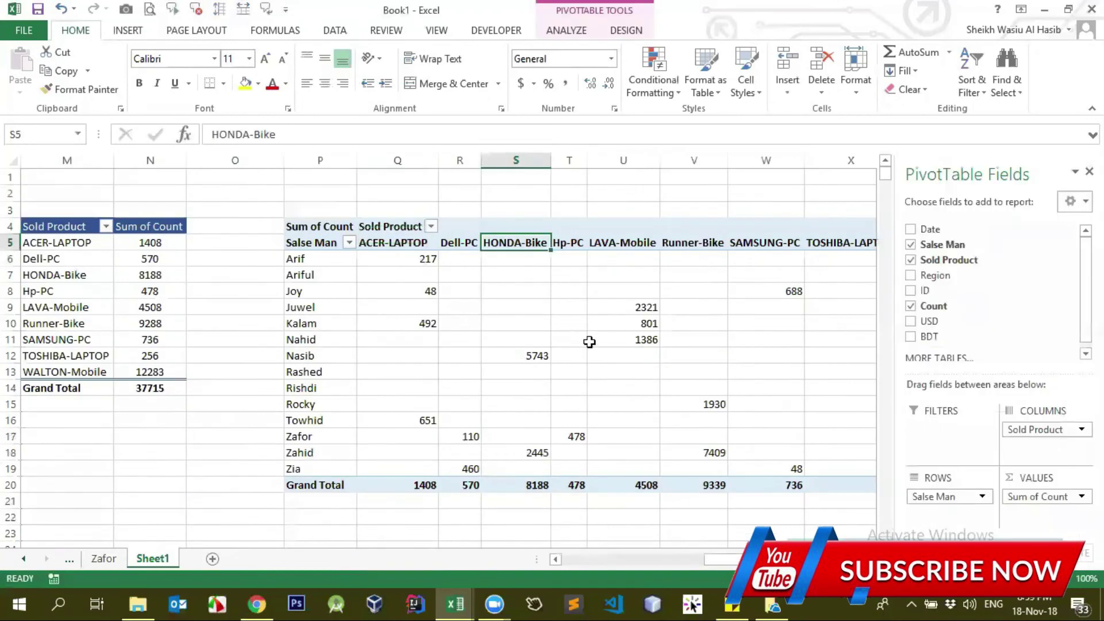
click(569, 32)
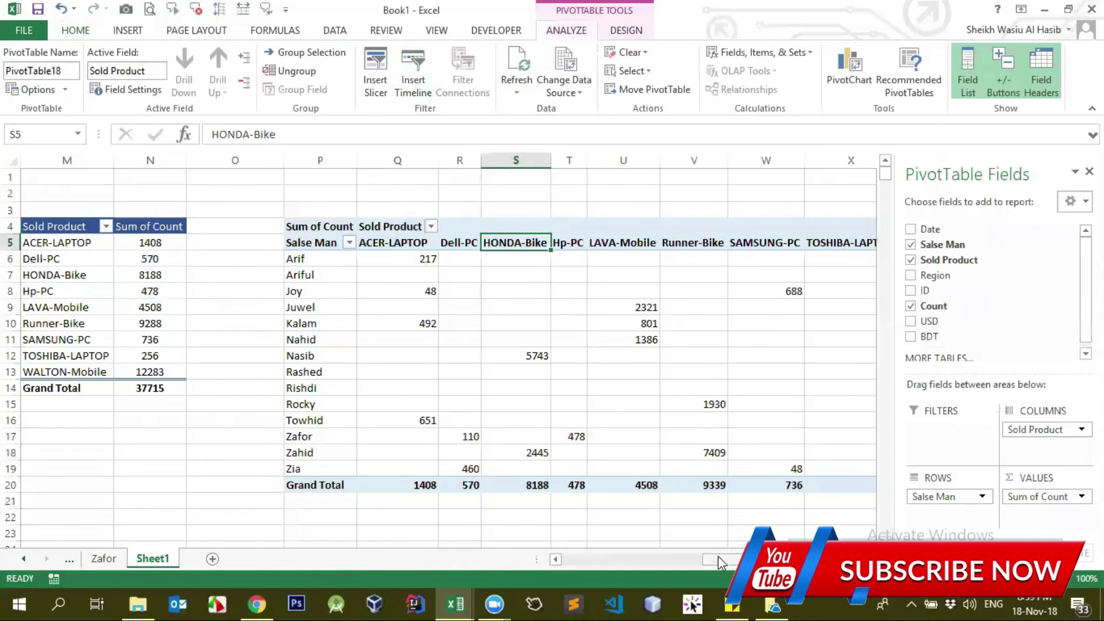
drag(724, 561, 569, 561)
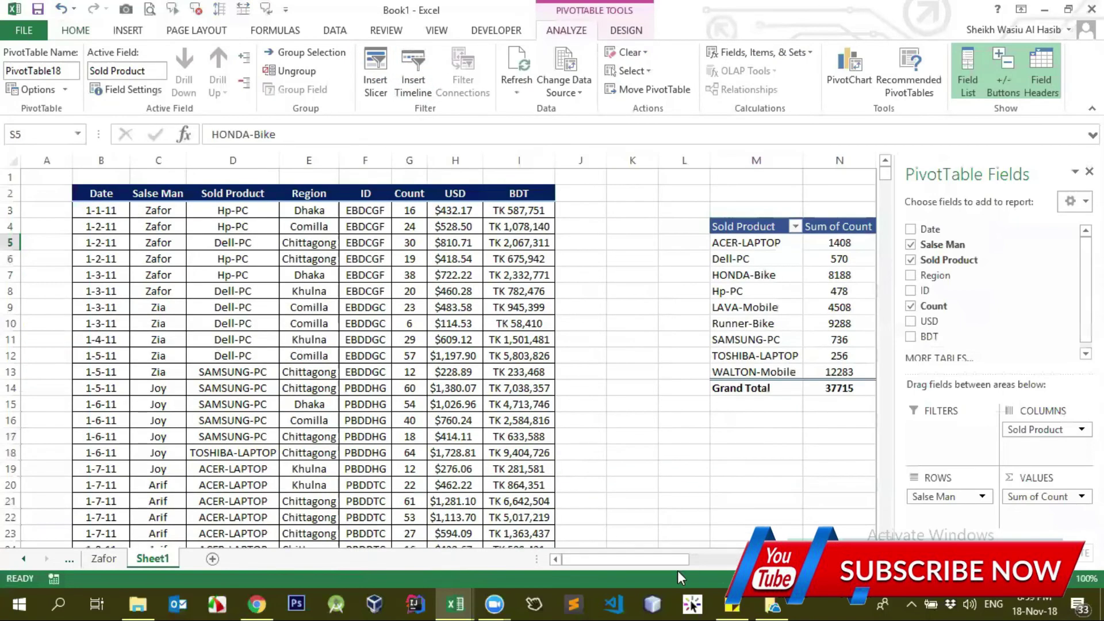
drag(679, 559, 848, 559)
drag(736, 560, 745, 559)
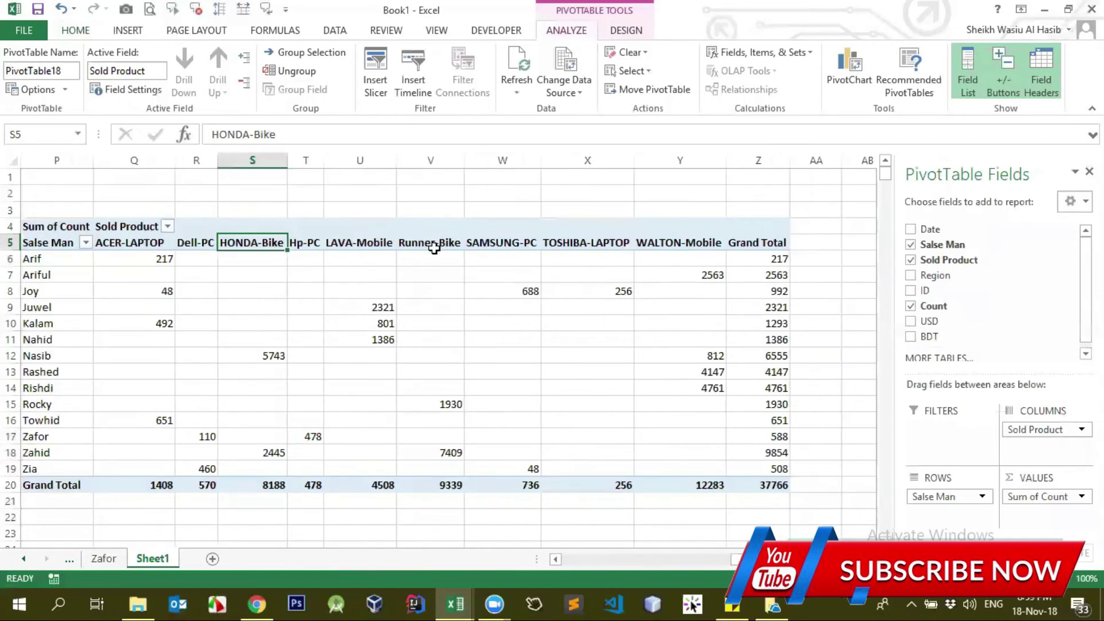
click(370, 242)
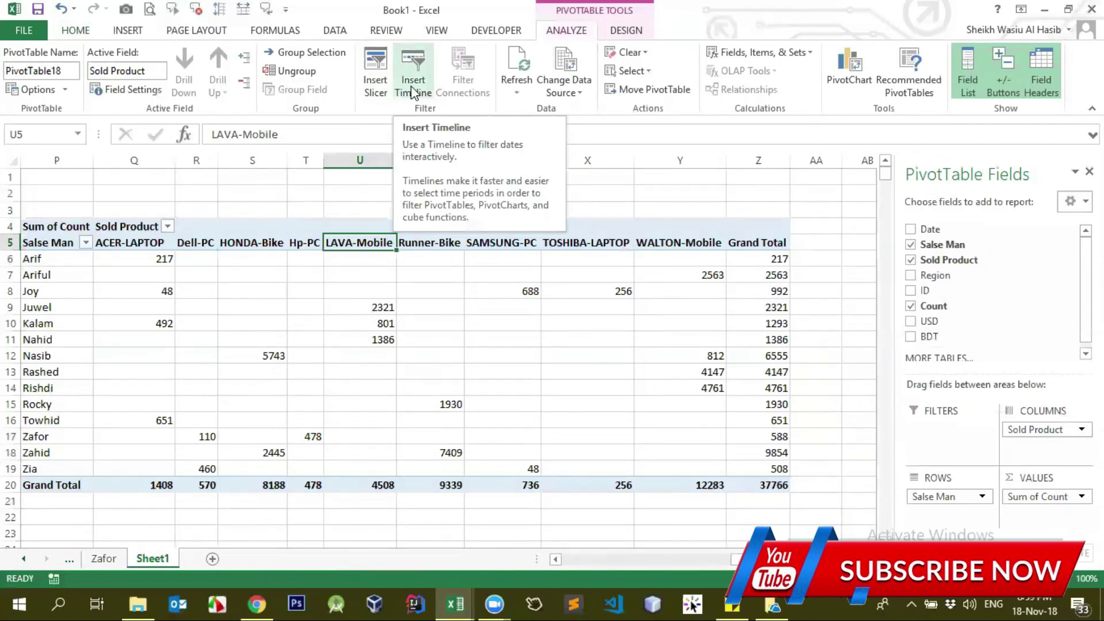
Step: Insert a Date timeline, move it over the pivot table, and show the earliest 2011 months
click(412, 88)
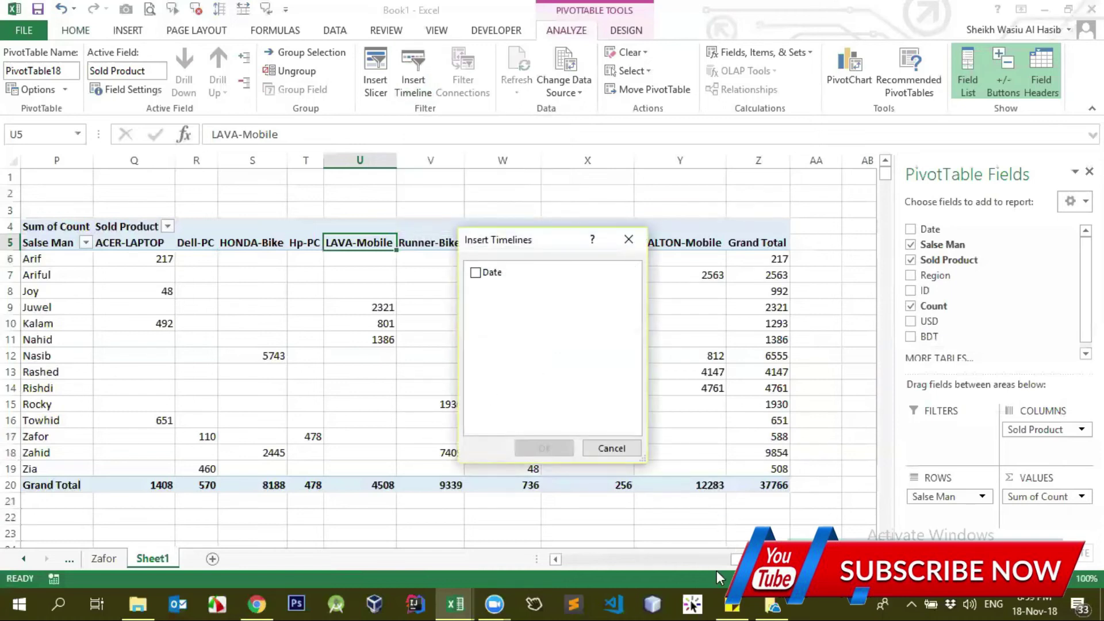
click(475, 273)
click(541, 448)
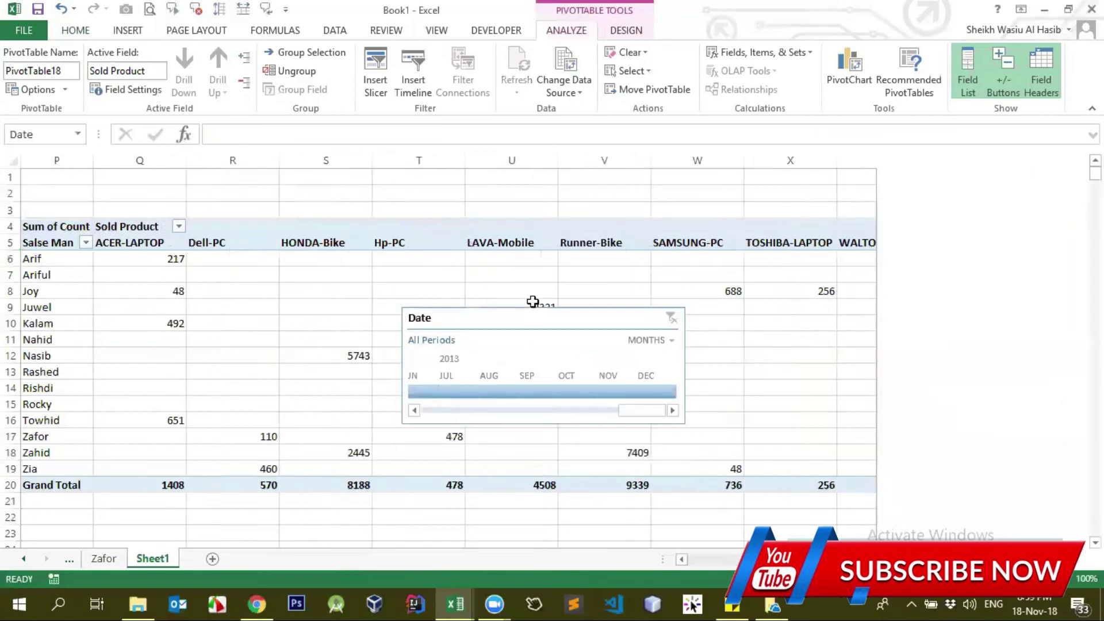
drag(513, 320, 475, 227)
drag(572, 246, 615, 241)
click(468, 310)
click(468, 310)
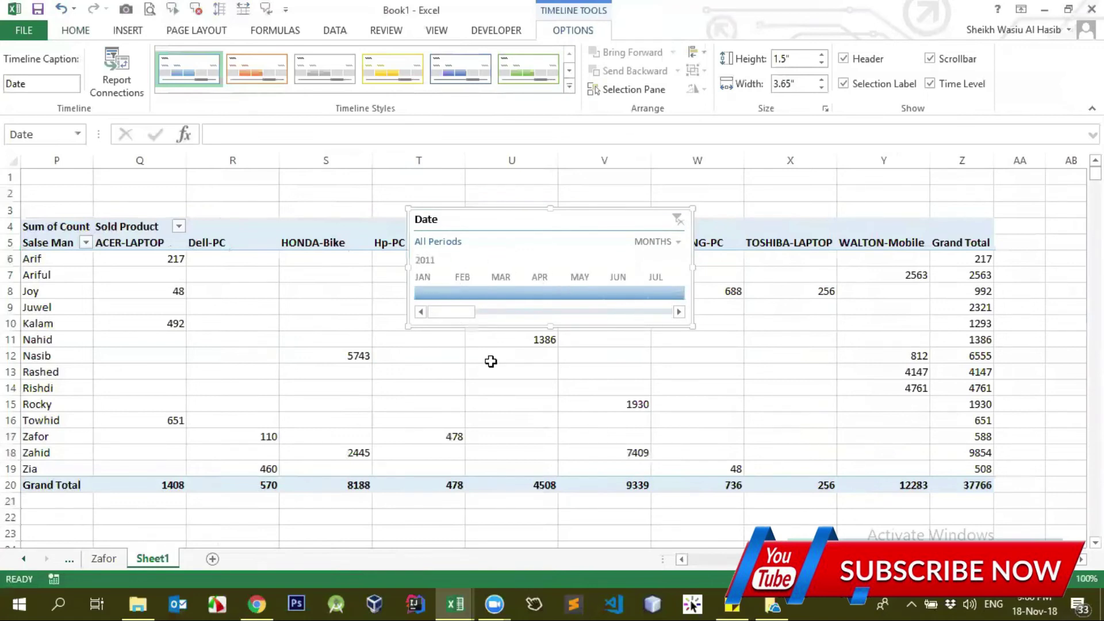
click(441, 370)
key(ctrl+Left)
key(ctrl+Left)
key(ctrl+Left)
key(ctrl+Left)
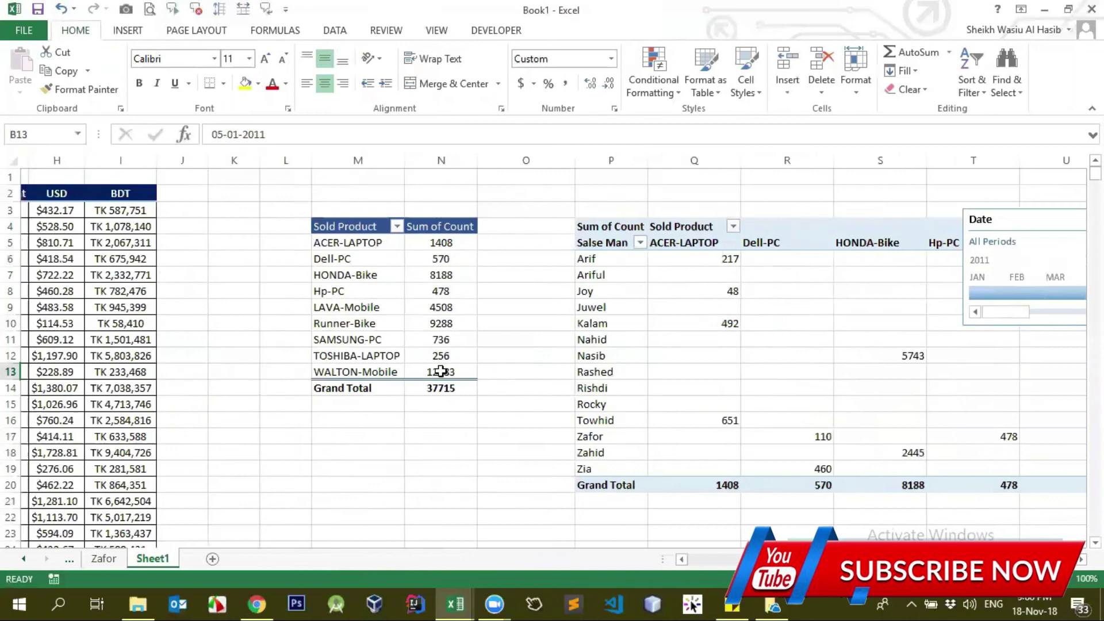
key(ctrl+Up)
key(Down)
key(Down)
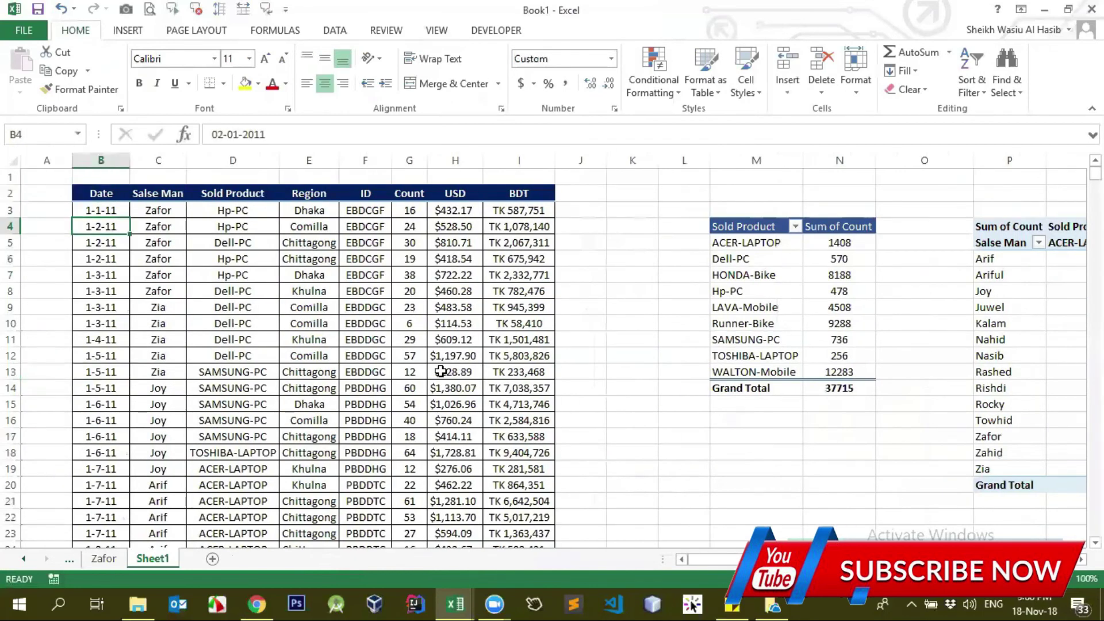
key(ctrl+Down)
key(Up)
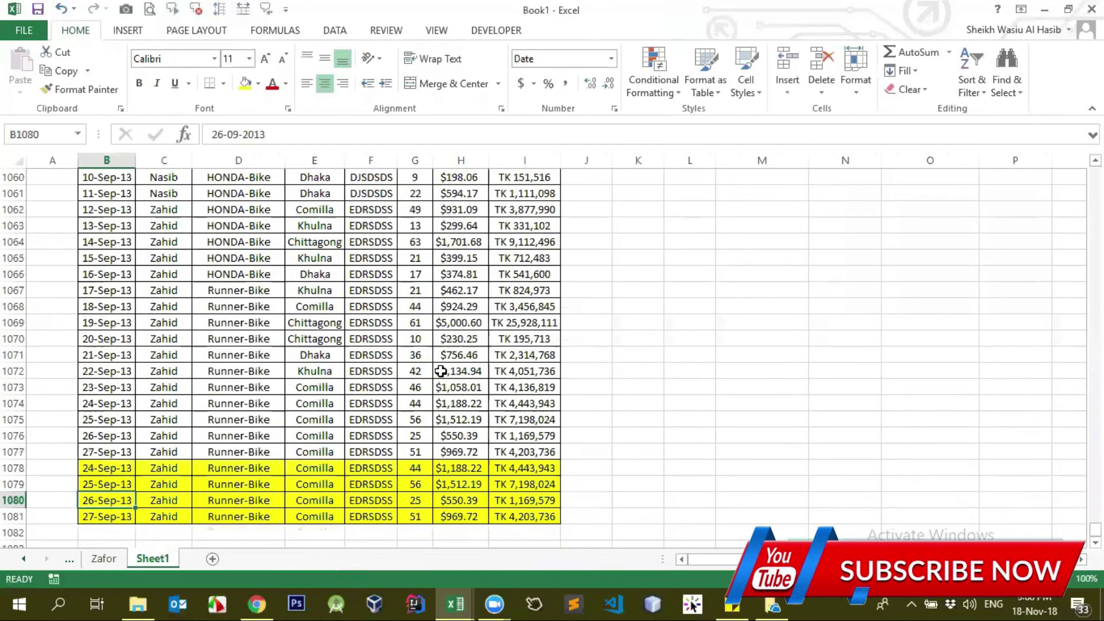
key(ctrl+Up)
key(ctrl+Down)
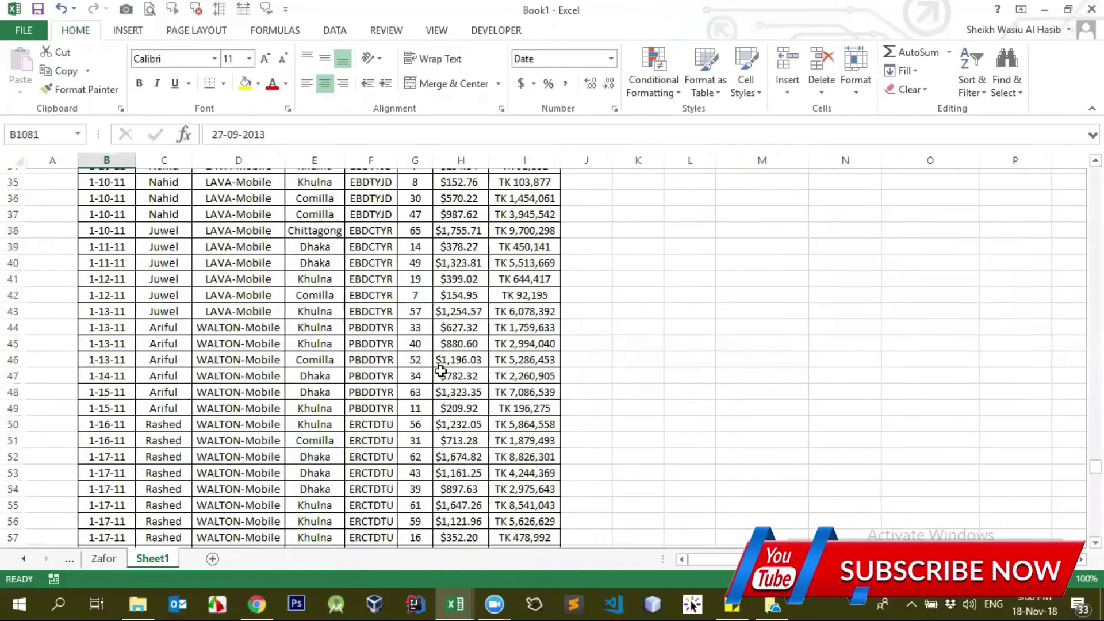
key(ctrl+Up)
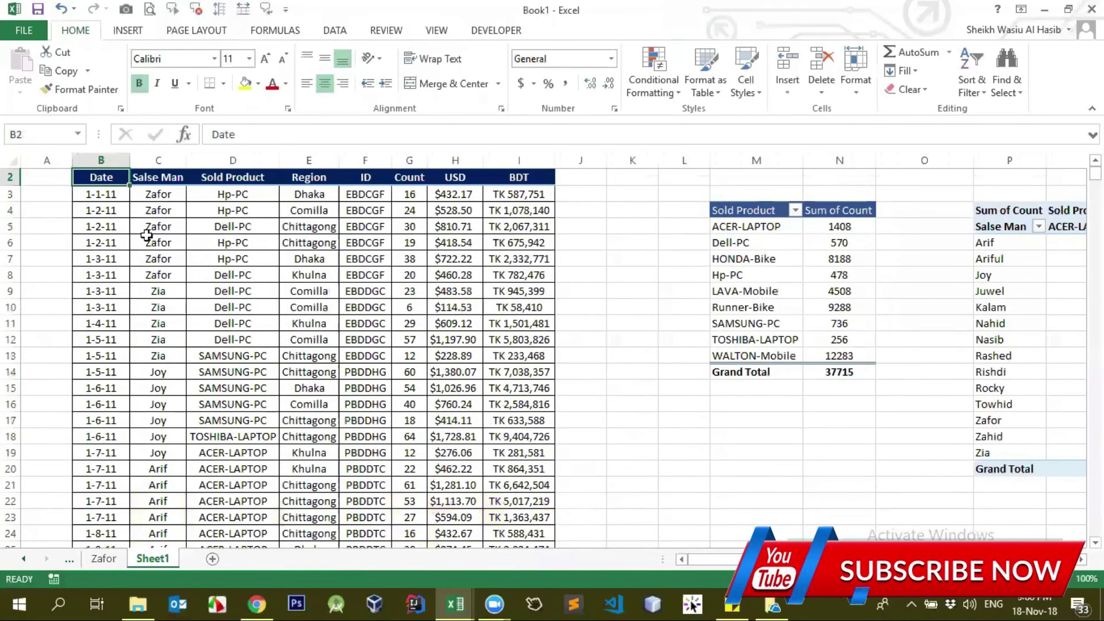
drag(112, 195, 110, 501)
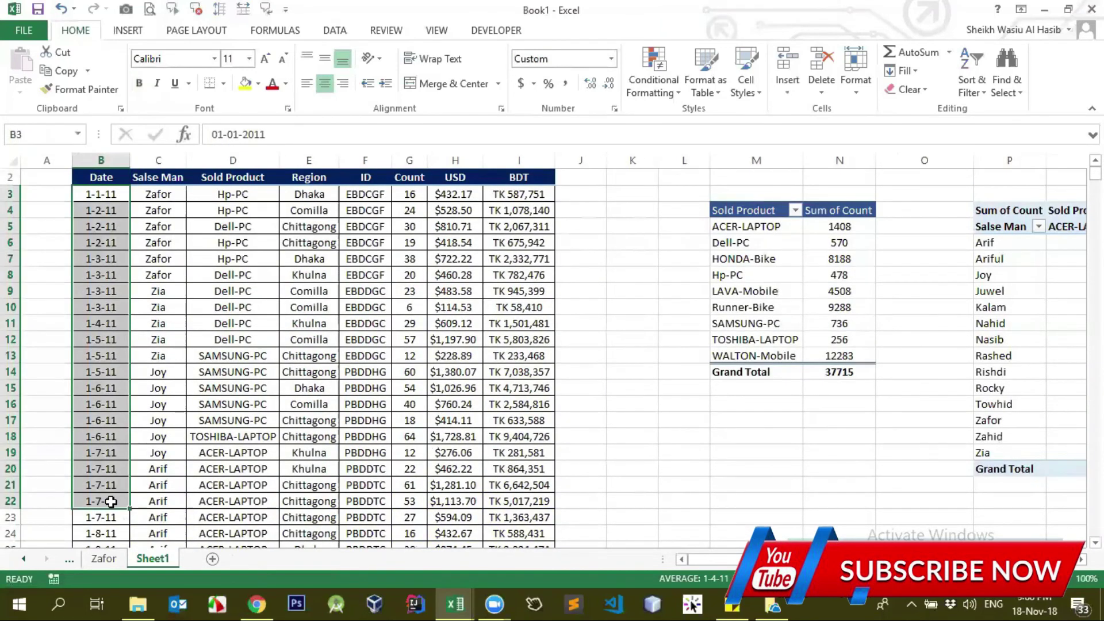
key(ctrl+shift+Right)
key(ctrl+shift+Down)
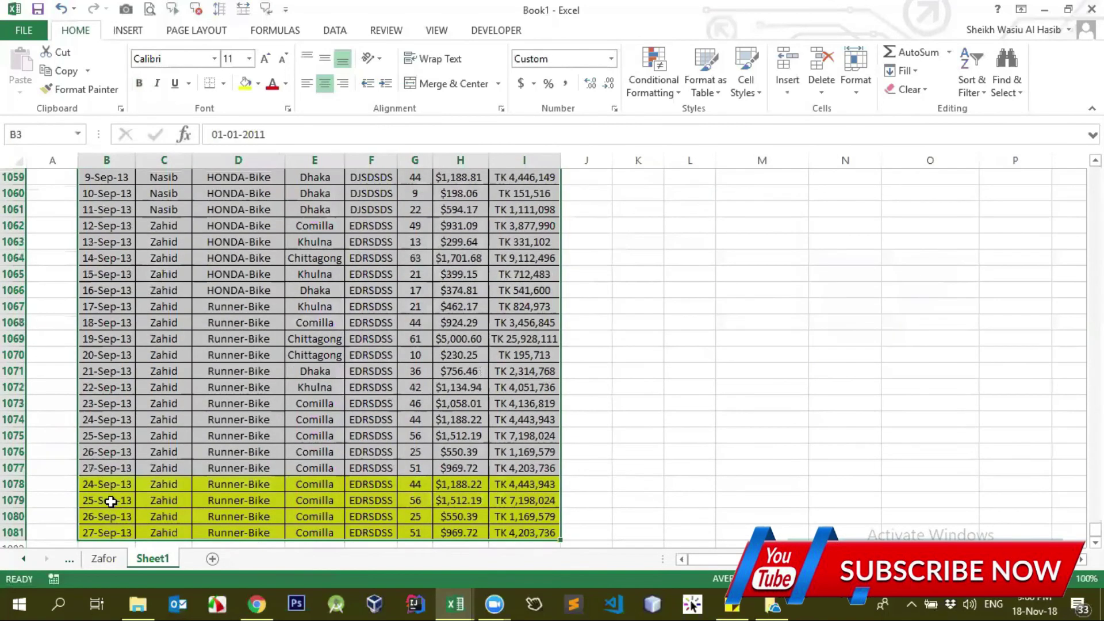
key(ctrl+Up)
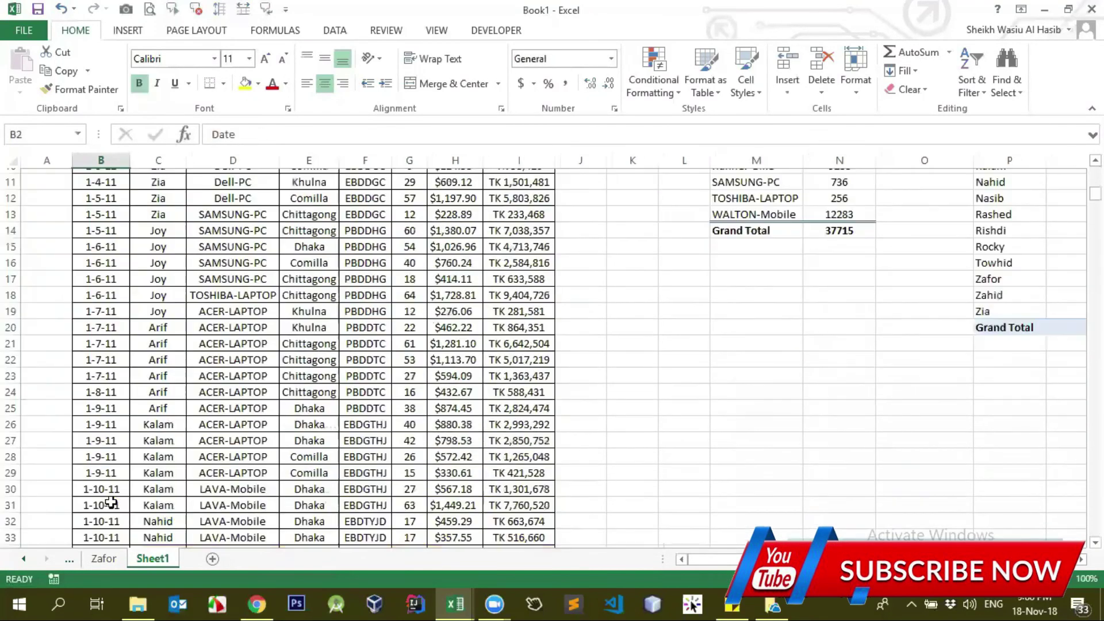
key(Down)
key(Down)
key(Up)
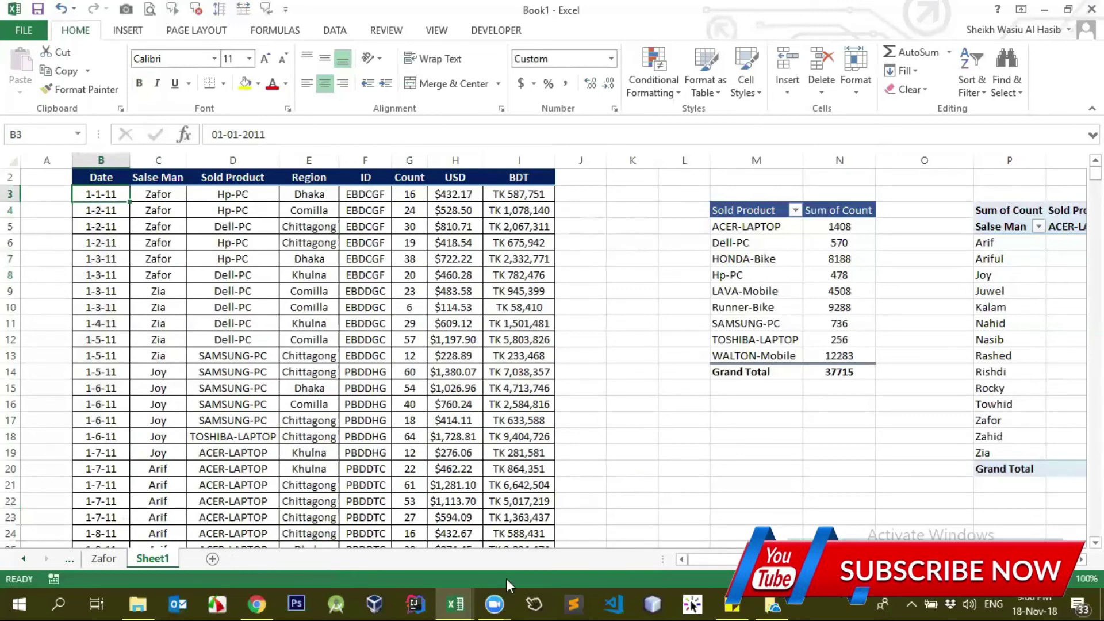
drag(708, 559, 771, 559)
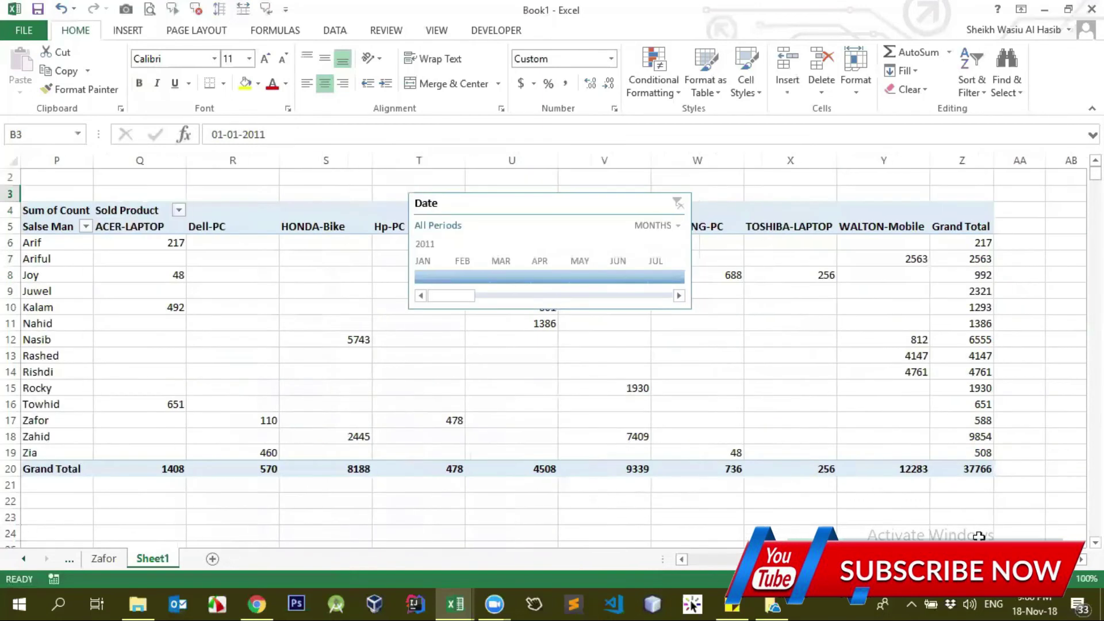
Step: Try the Date timeline at Years and Quarters levels, then settle on Years
click(679, 296)
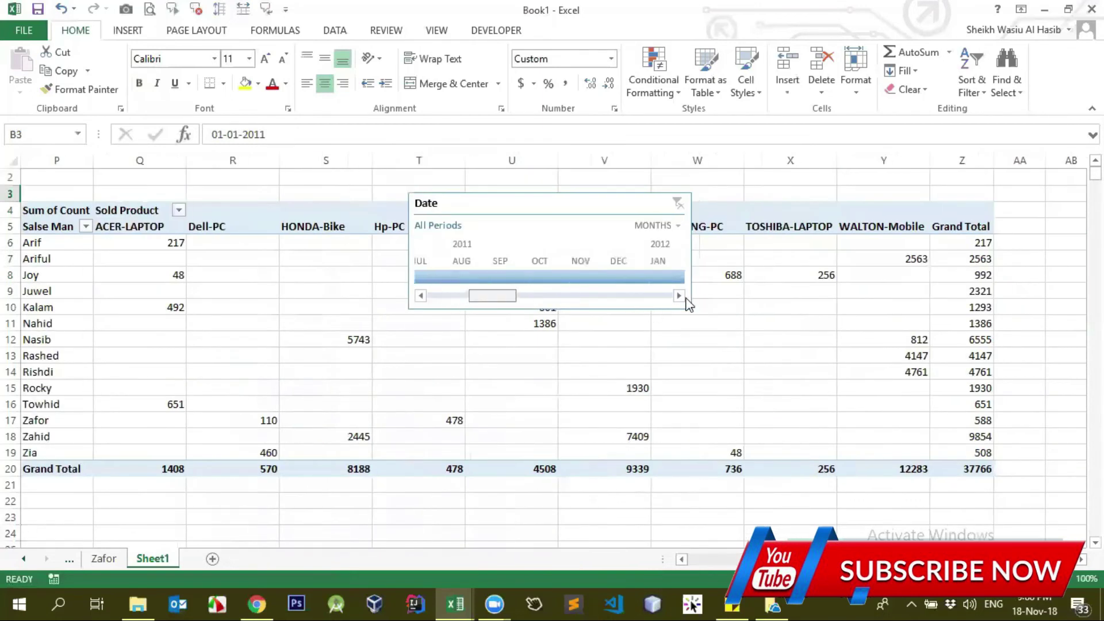
drag(636, 298, 451, 296)
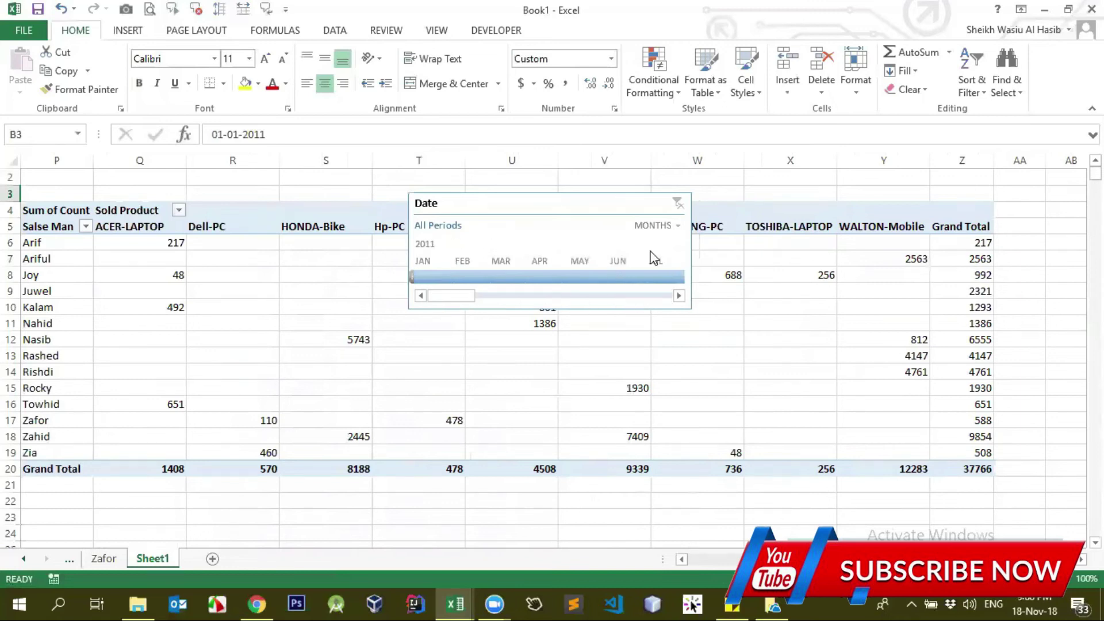
click(671, 229)
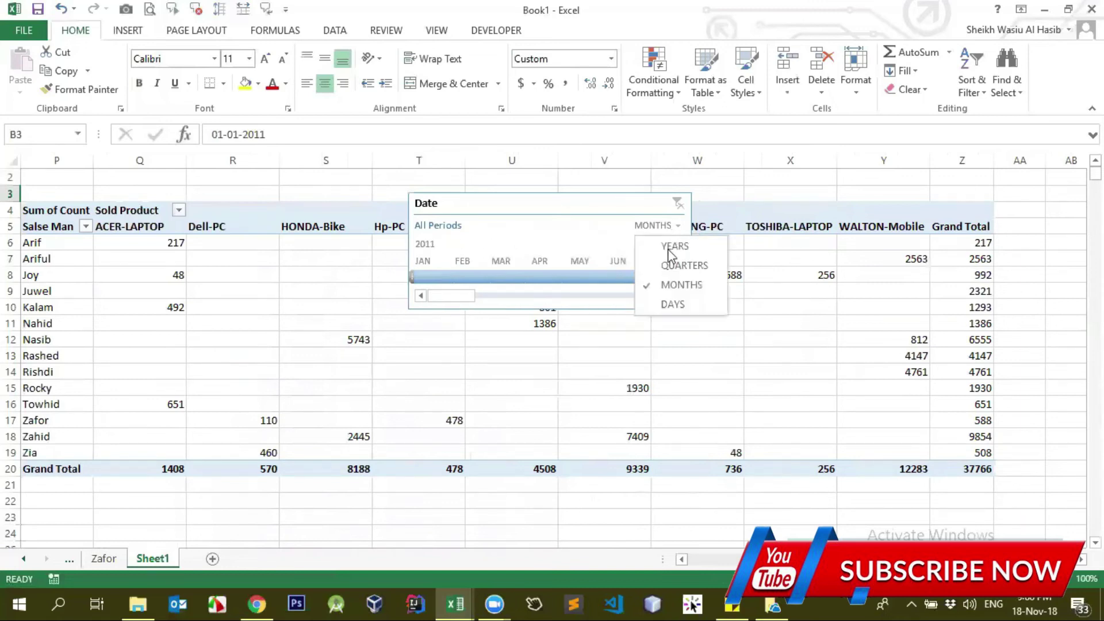
click(671, 247)
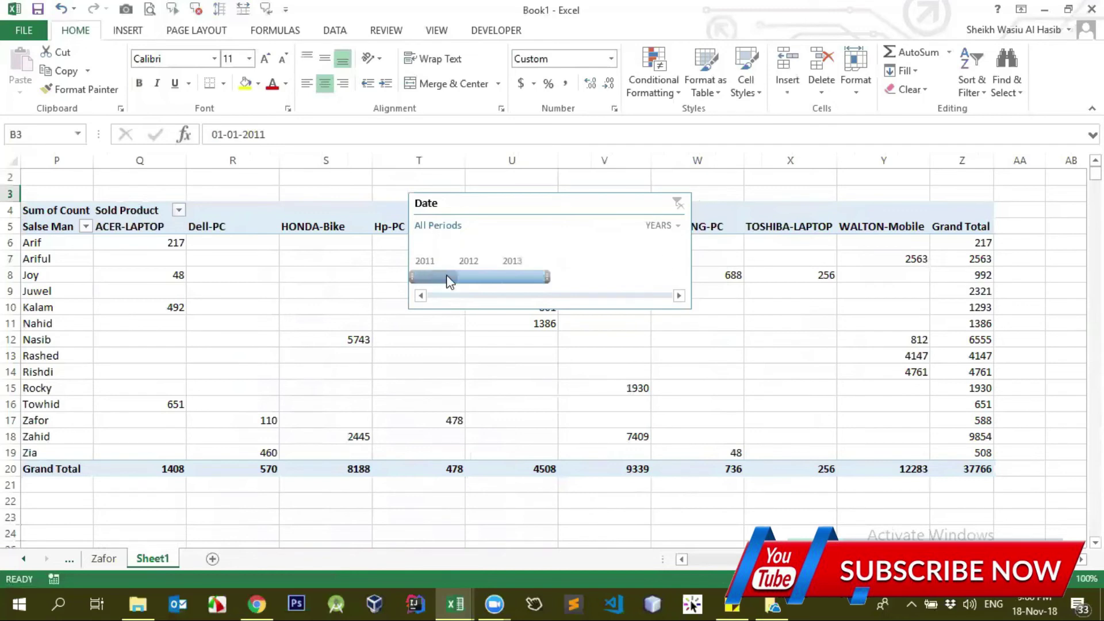
click(677, 227)
click(696, 265)
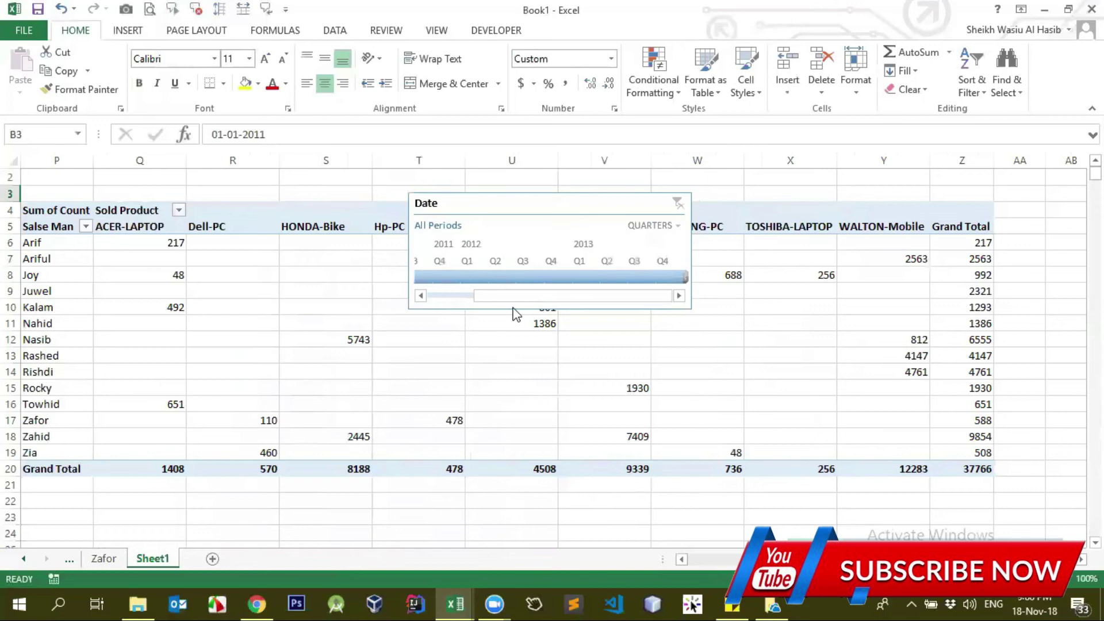
drag(501, 296, 454, 296)
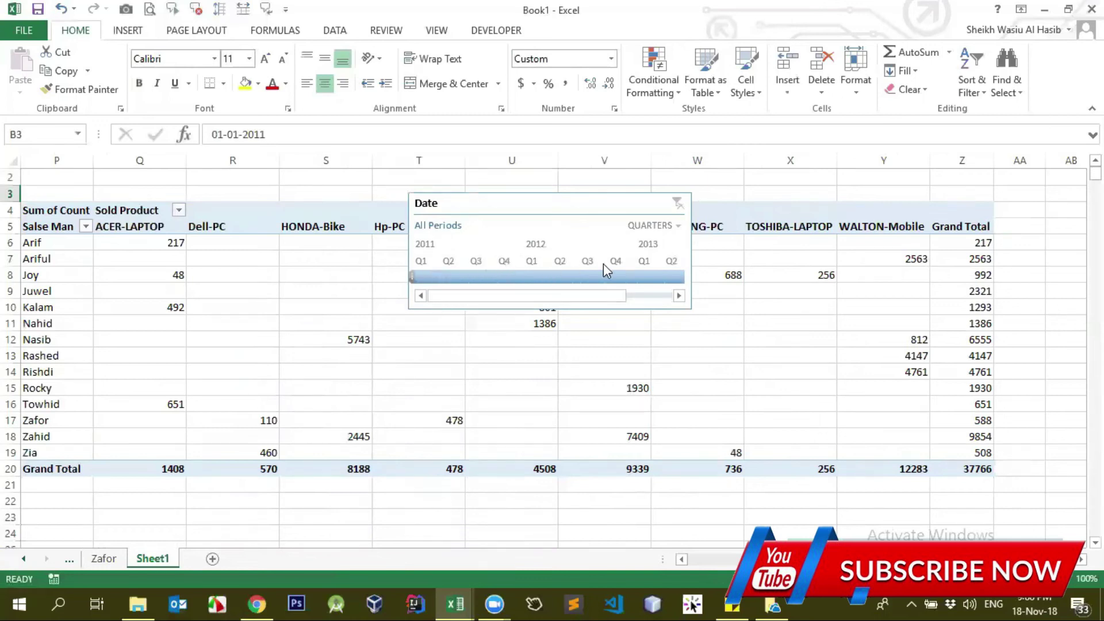
drag(616, 298, 682, 297)
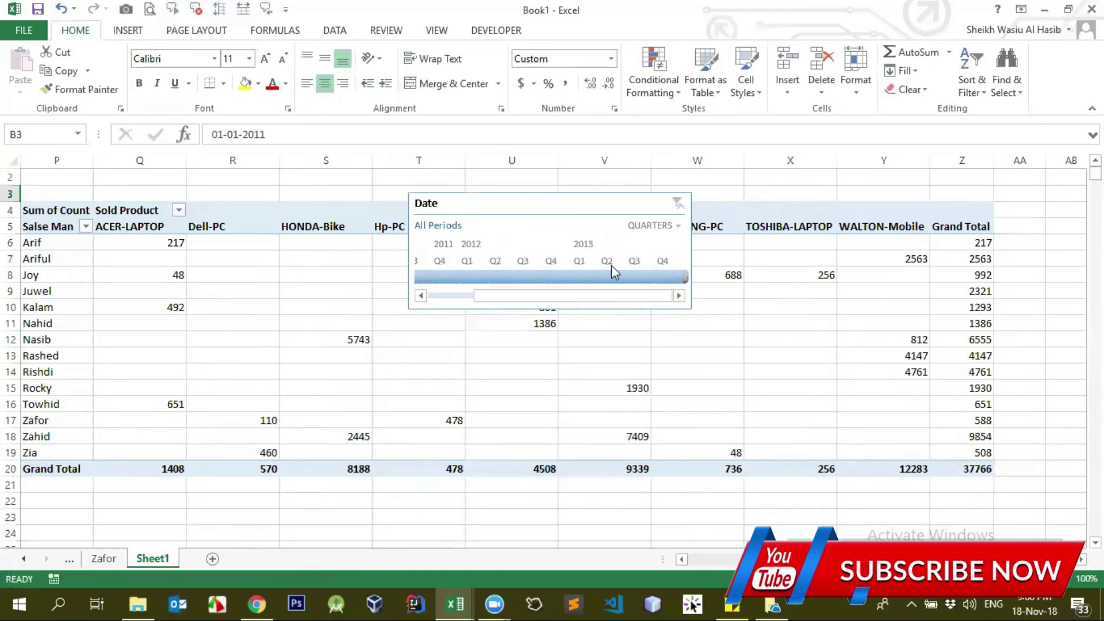
drag(542, 296, 525, 295)
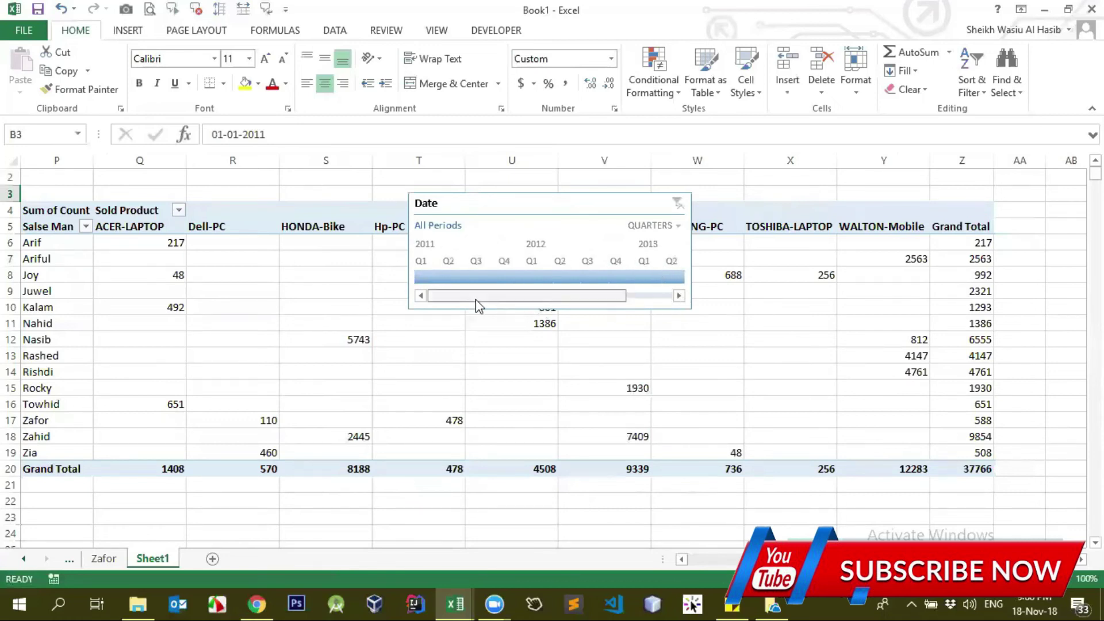
click(638, 228)
click(647, 244)
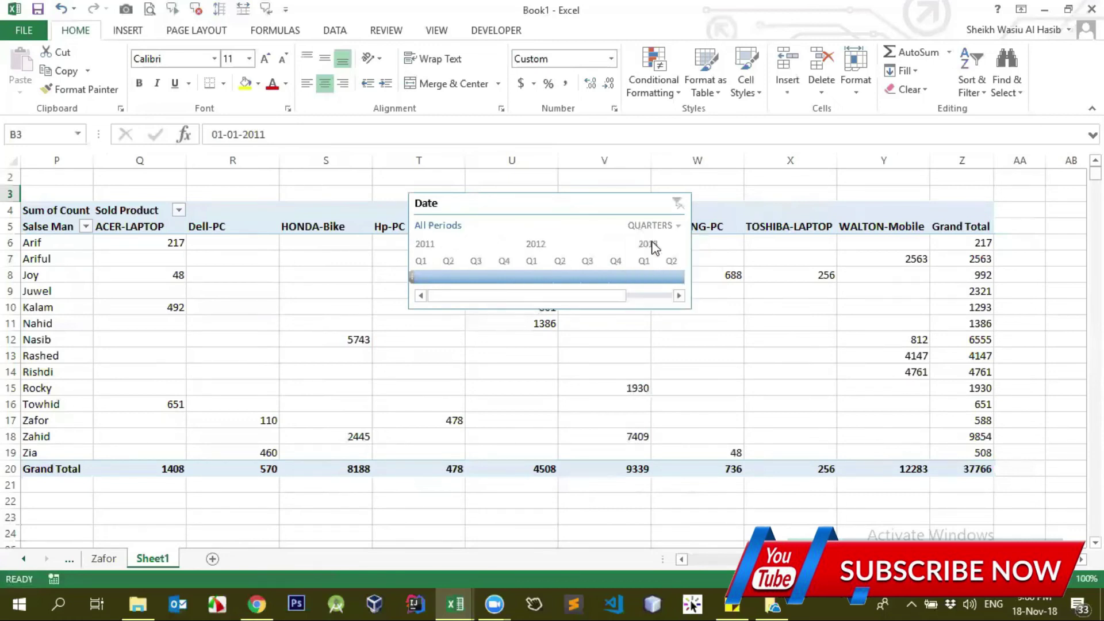
Step: Move the timeline lower, keep it at Years, and filter the pivot to 2011
drag(490, 234, 329, 339)
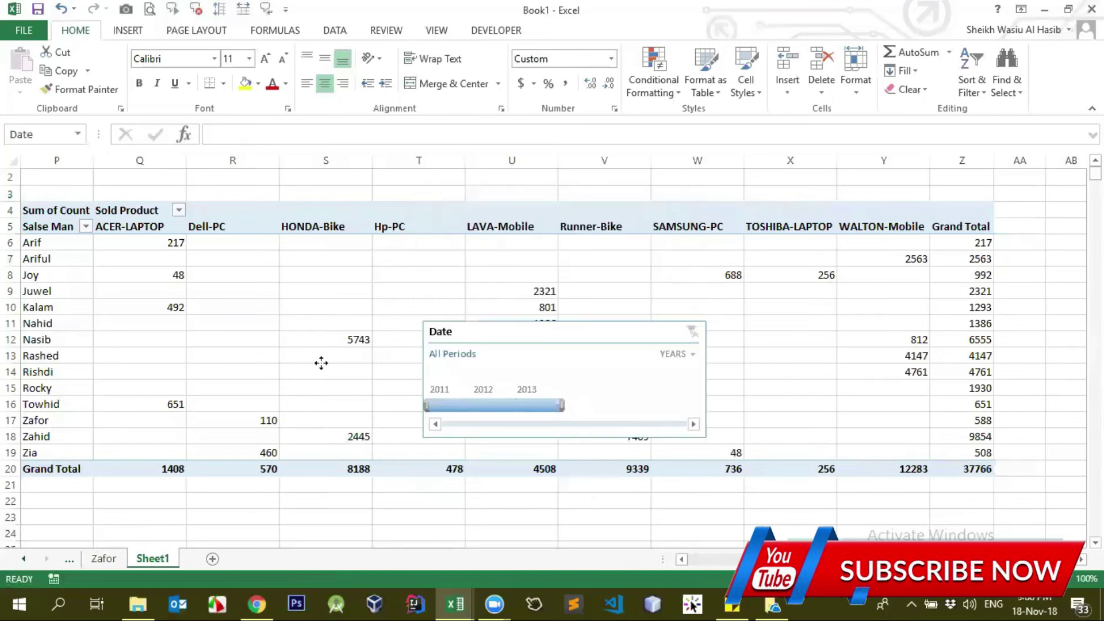
click(540, 352)
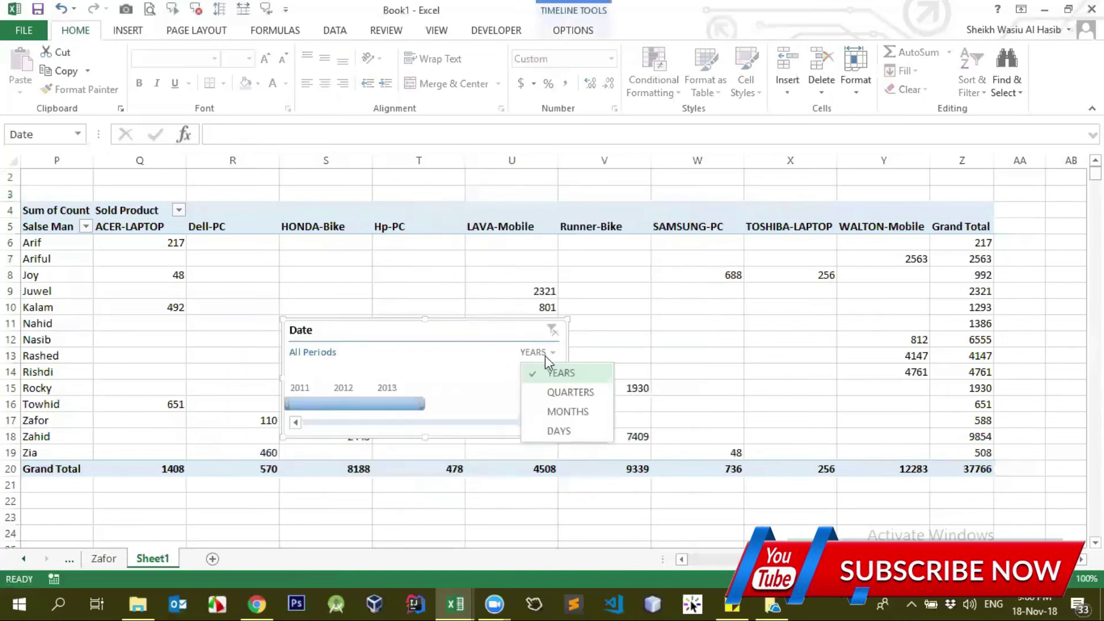
click(555, 373)
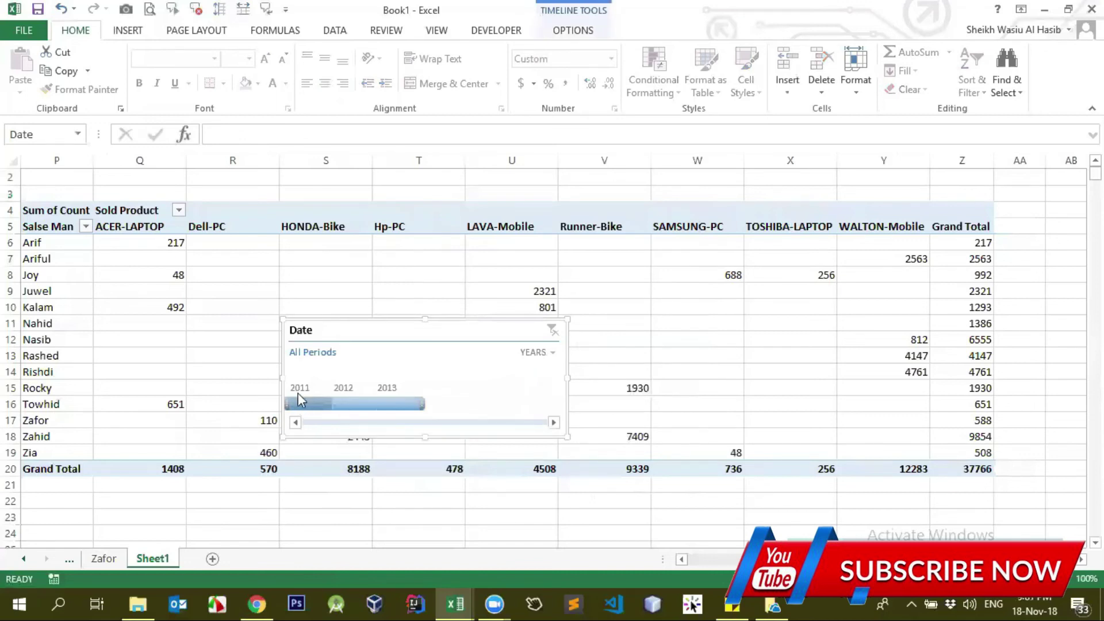
click(322, 406)
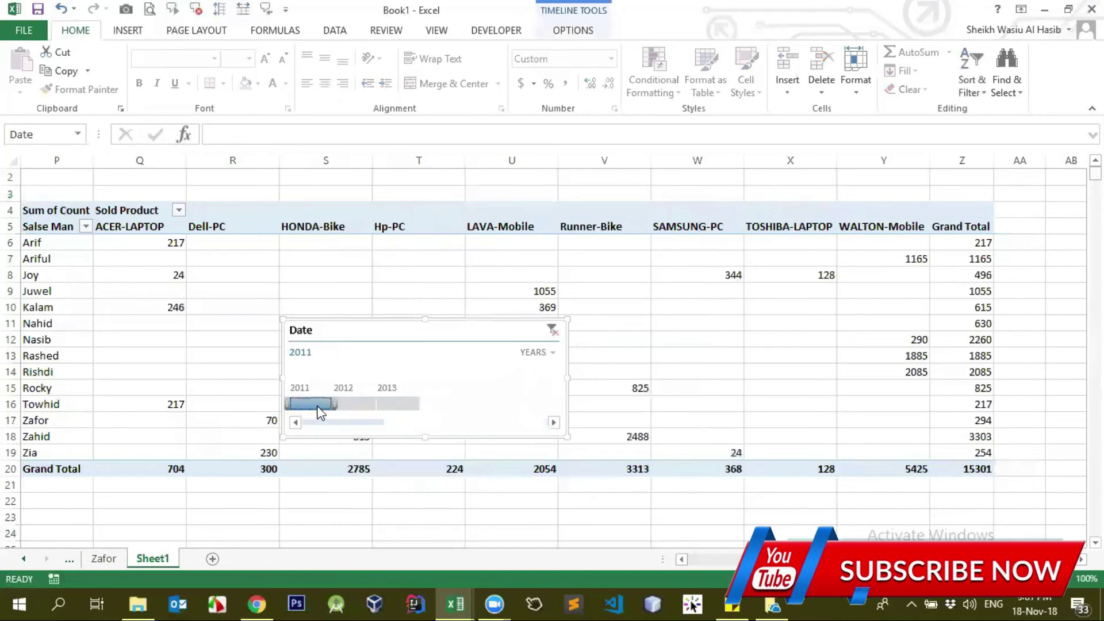
drag(119, 240, 322, 452)
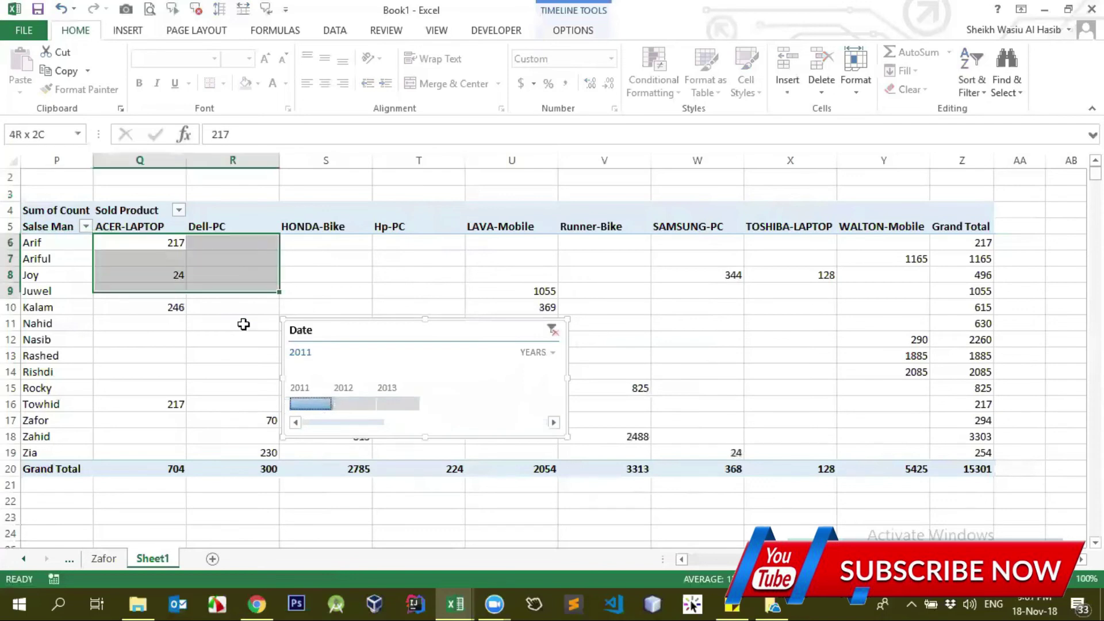
drag(791, 450, 919, 452)
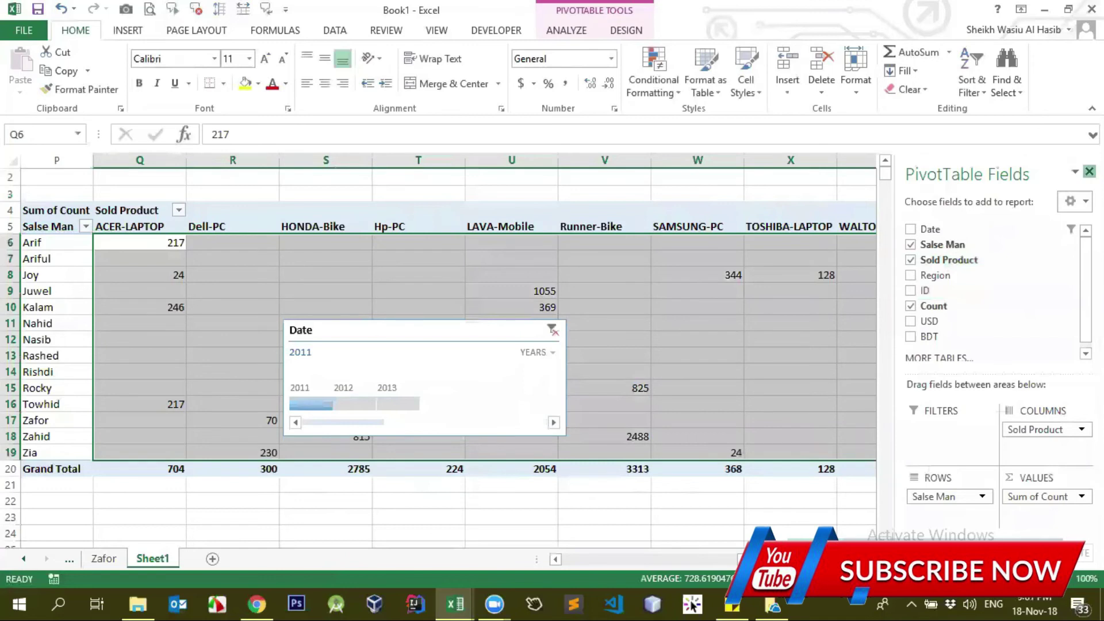
click(1089, 171)
click(966, 242)
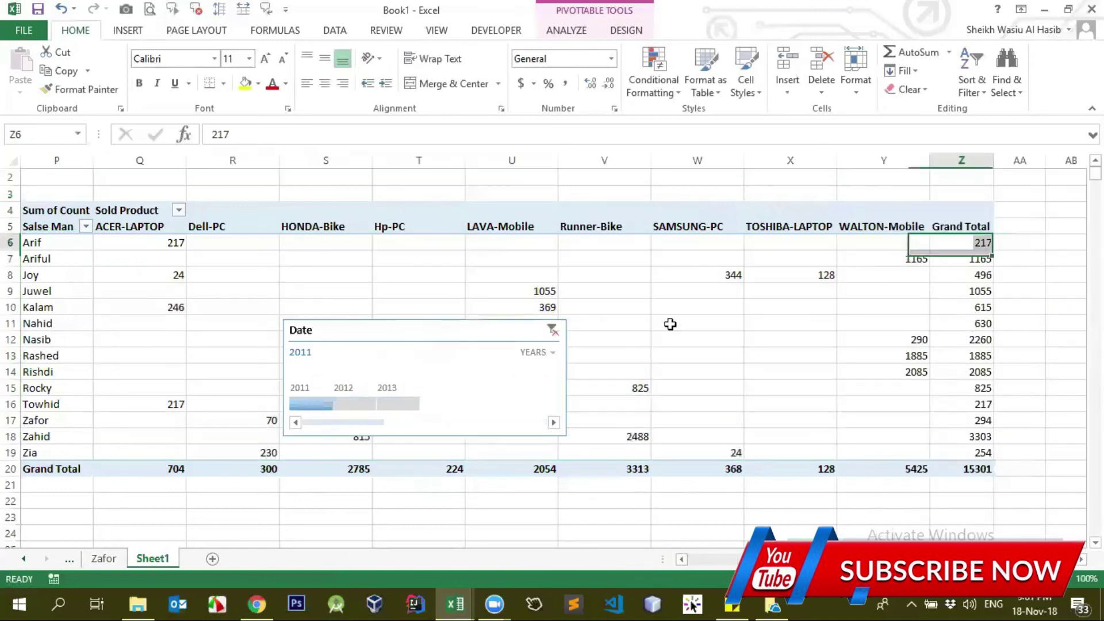
Step: Filter the pivot to 2012 and then 2013, then clear the timeline filter
click(370, 406)
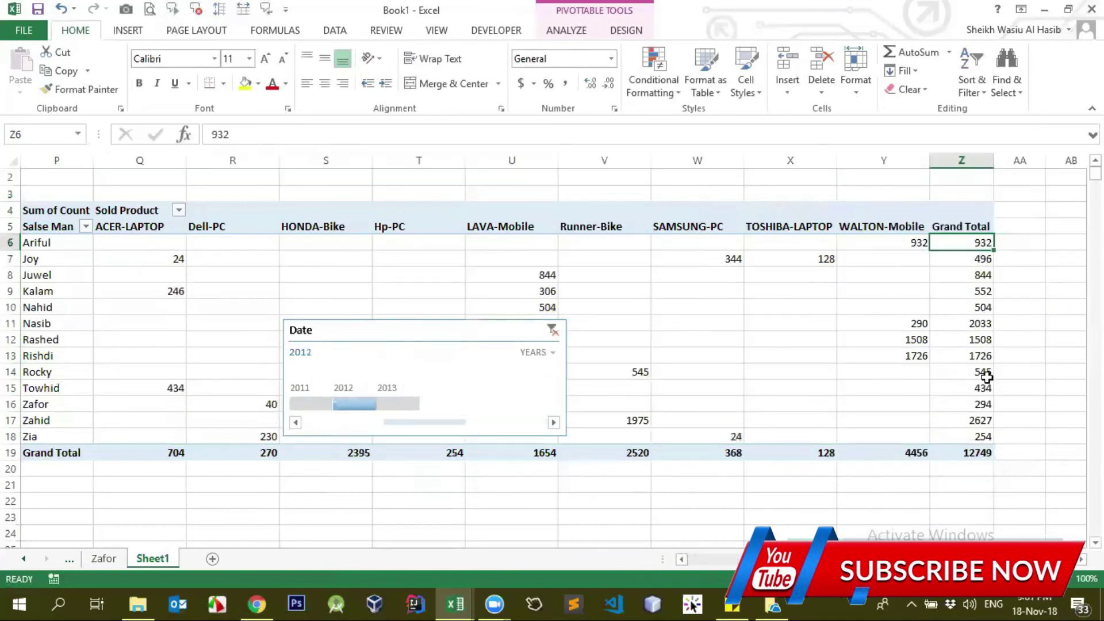
click(411, 405)
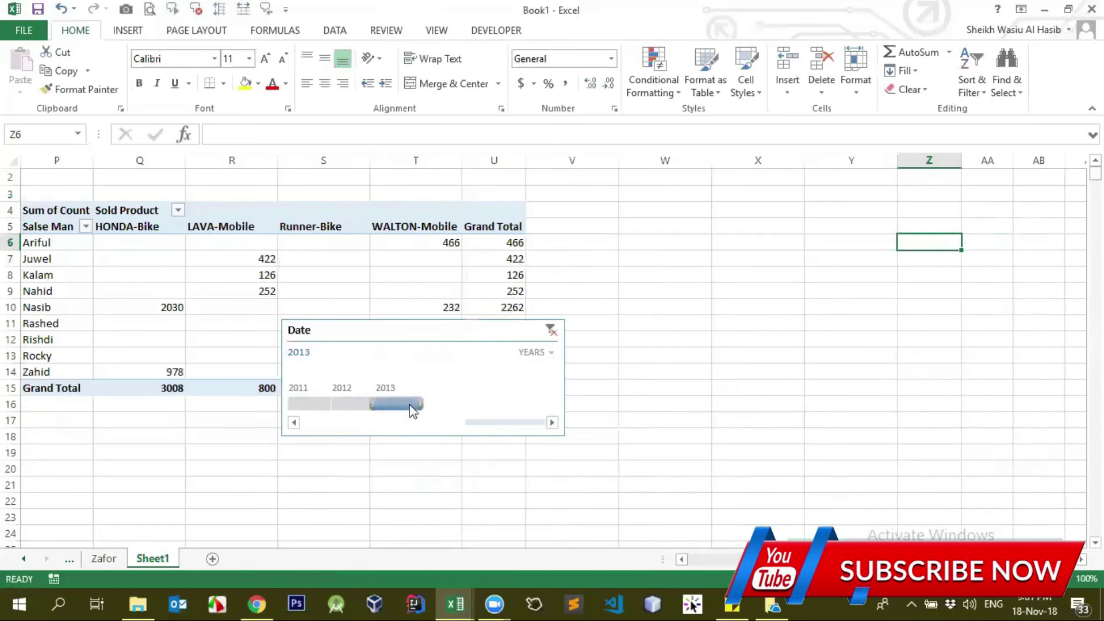
drag(347, 330, 299, 435)
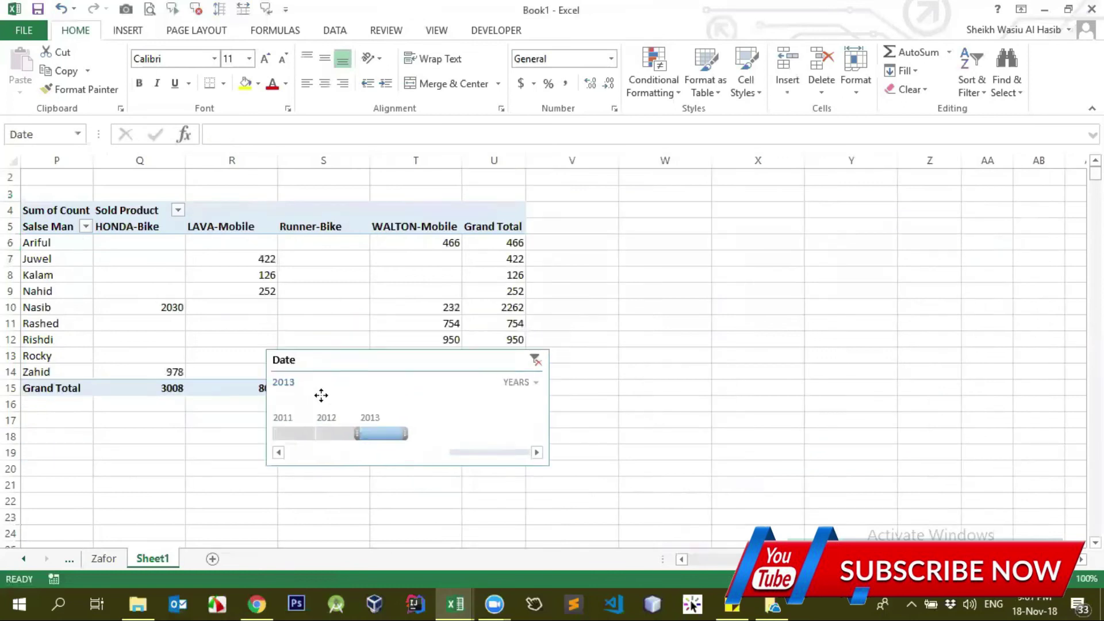
drag(98, 245, 433, 371)
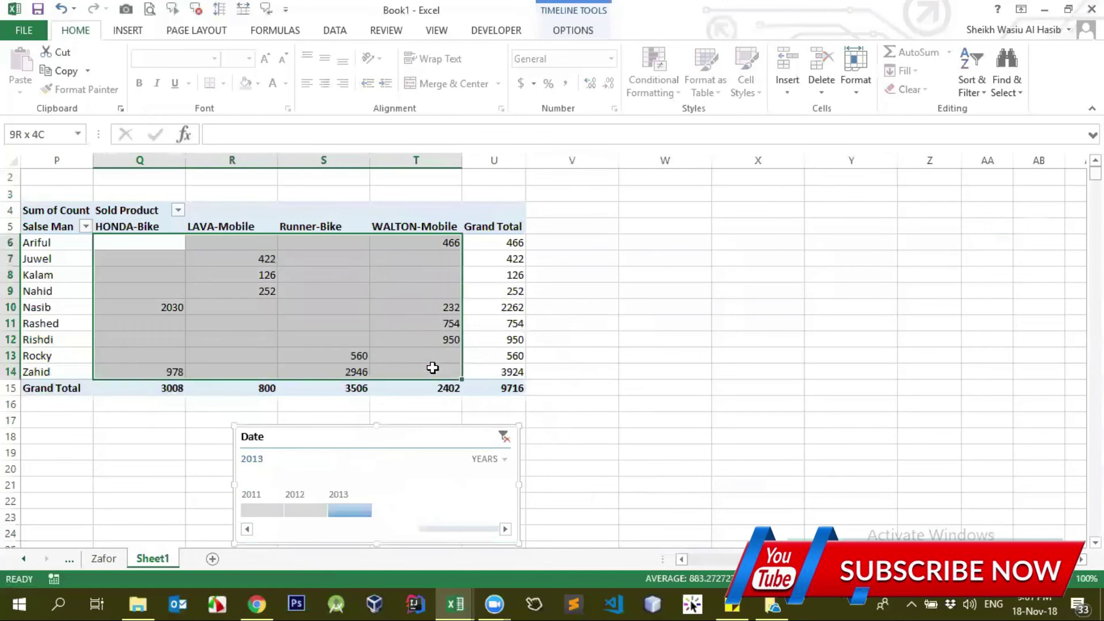
drag(357, 438, 444, 314)
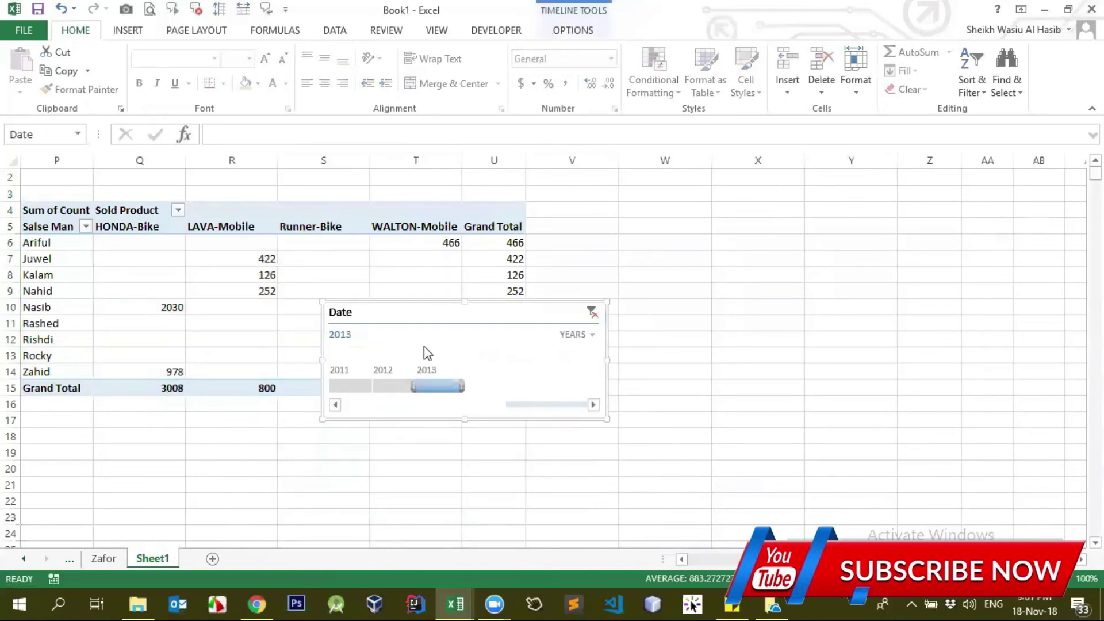
click(592, 312)
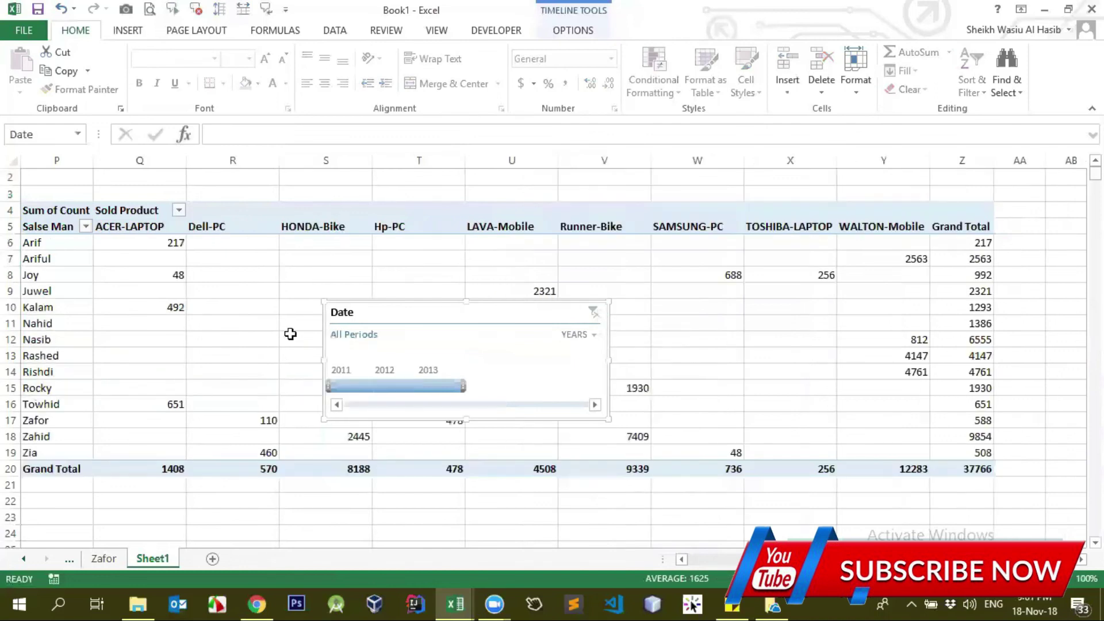
Step: Set the timeline to Months, filter to March 2011, then clear that filter
click(576, 335)
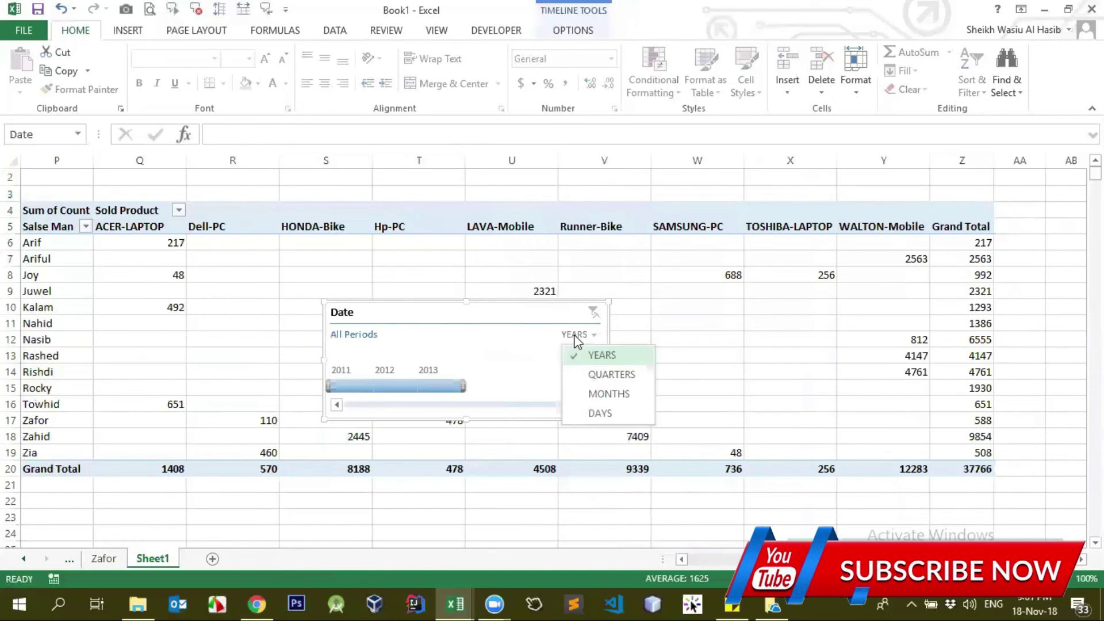
click(594, 394)
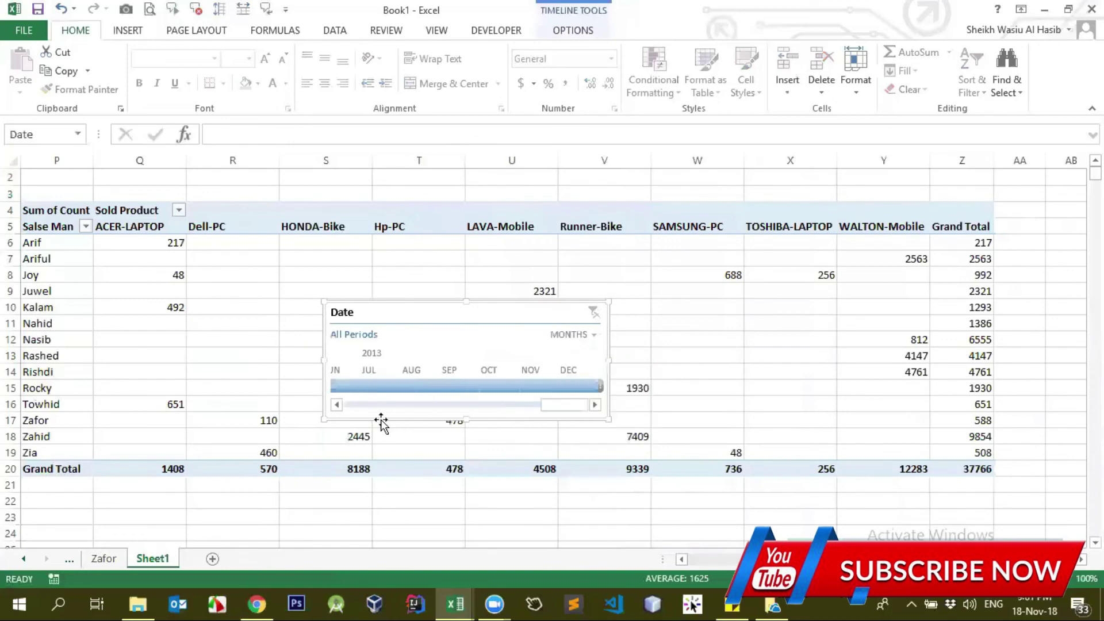
drag(552, 415, 338, 419)
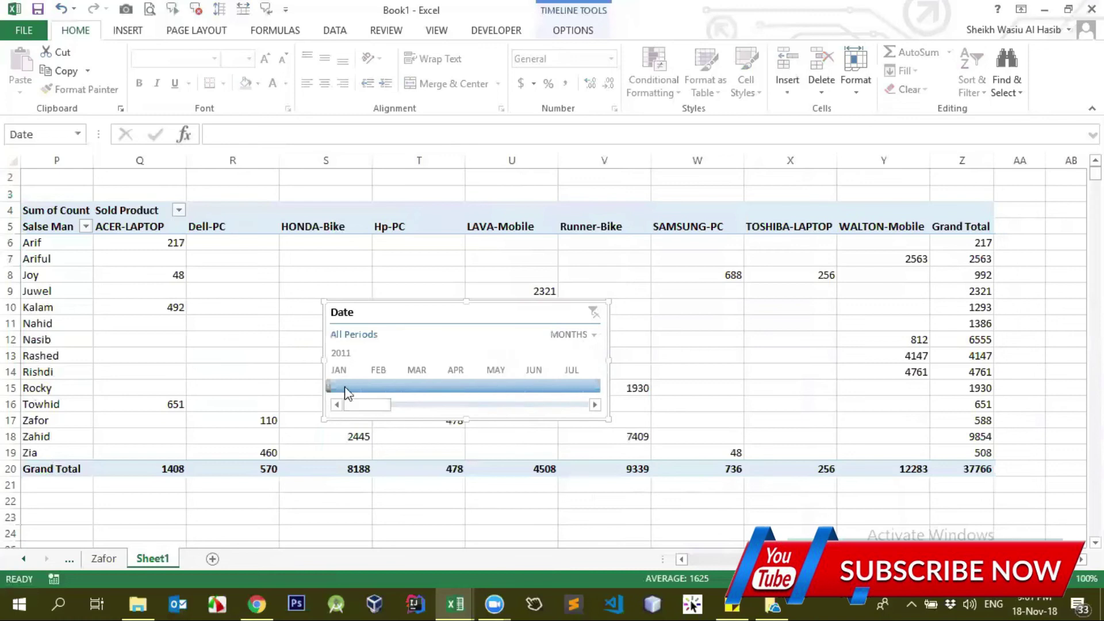
click(422, 382)
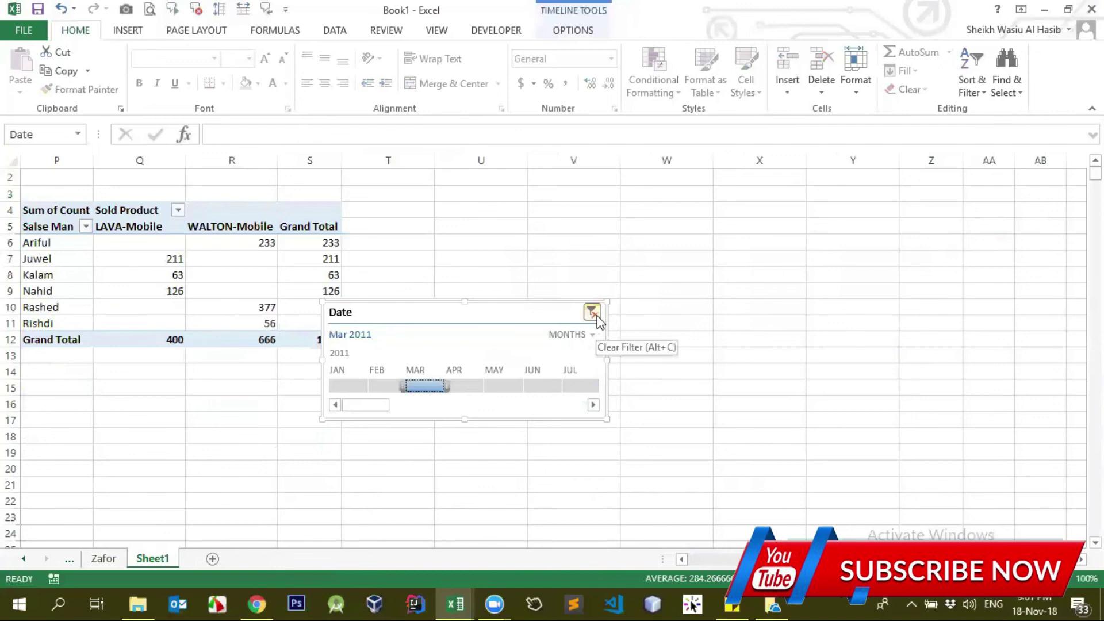
click(592, 335)
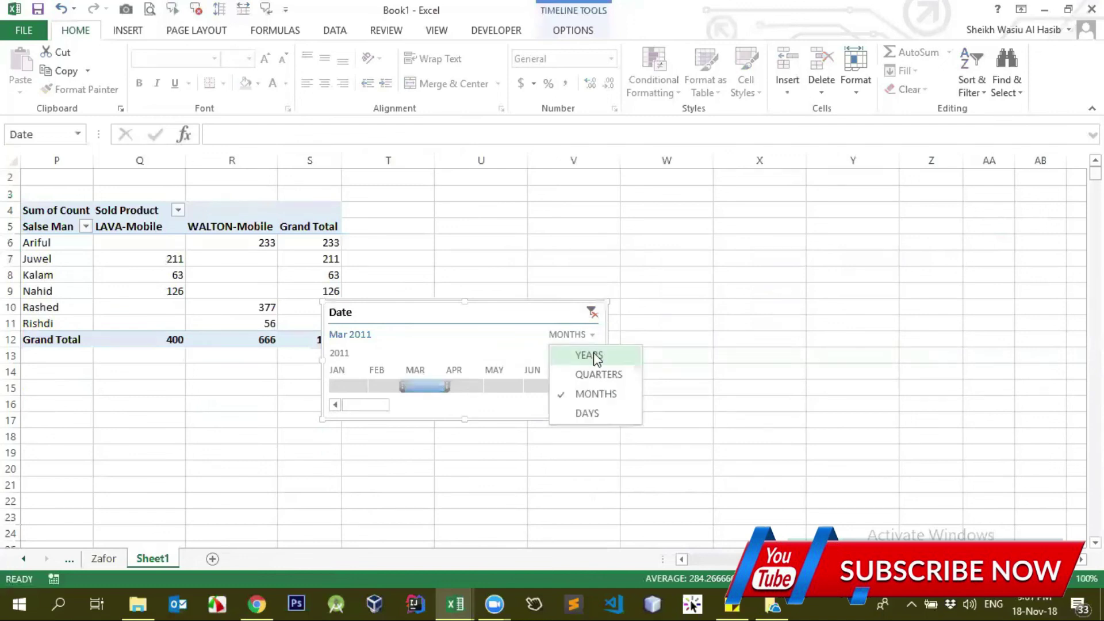
click(592, 313)
Step: Switch the timeline to Quarters and filter the pivot through Q4, Q3, Q2 and Q1 2013
click(591, 335)
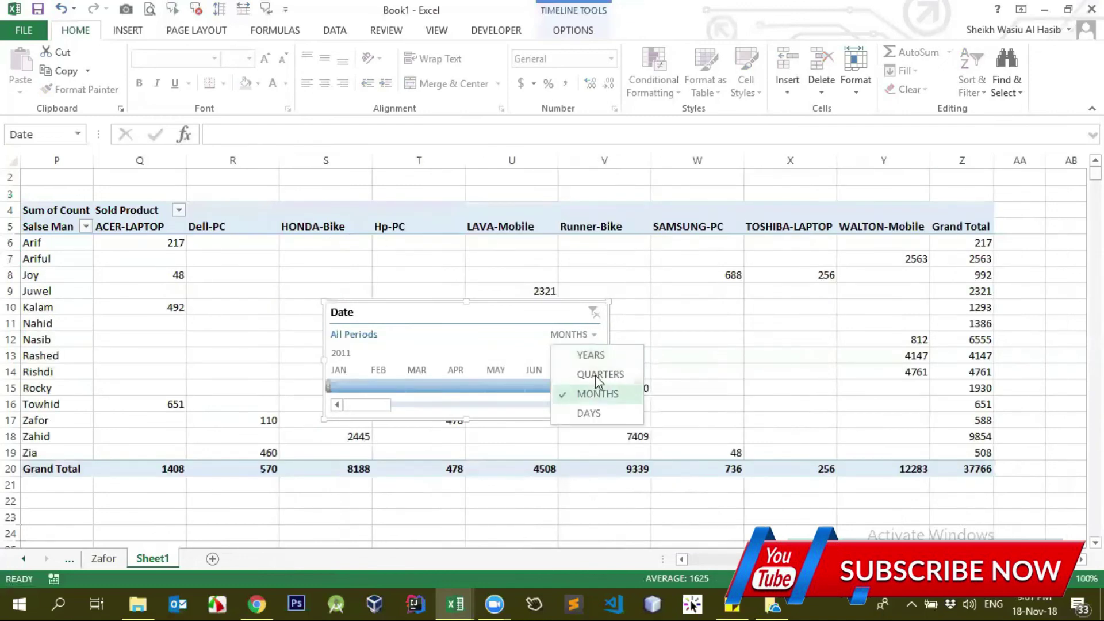
click(598, 375)
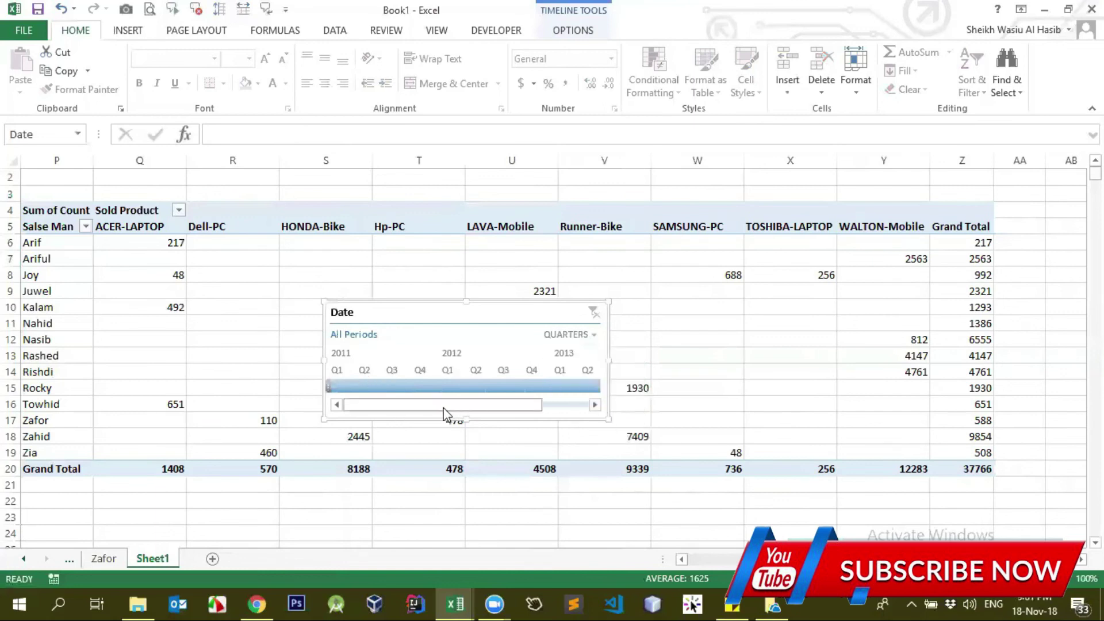
click(561, 406)
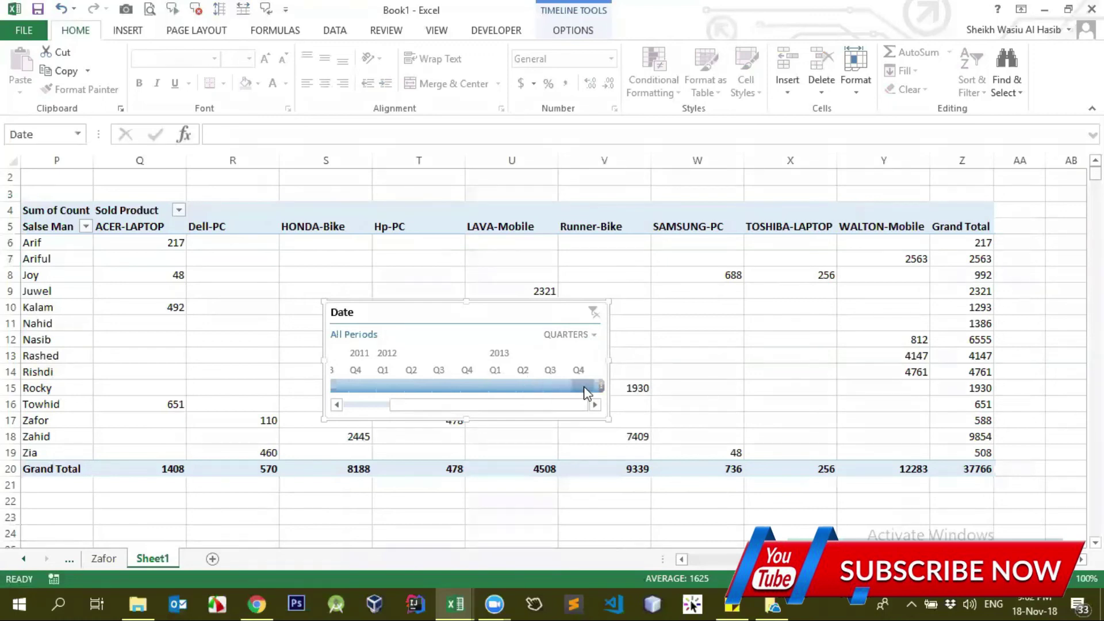
click(586, 388)
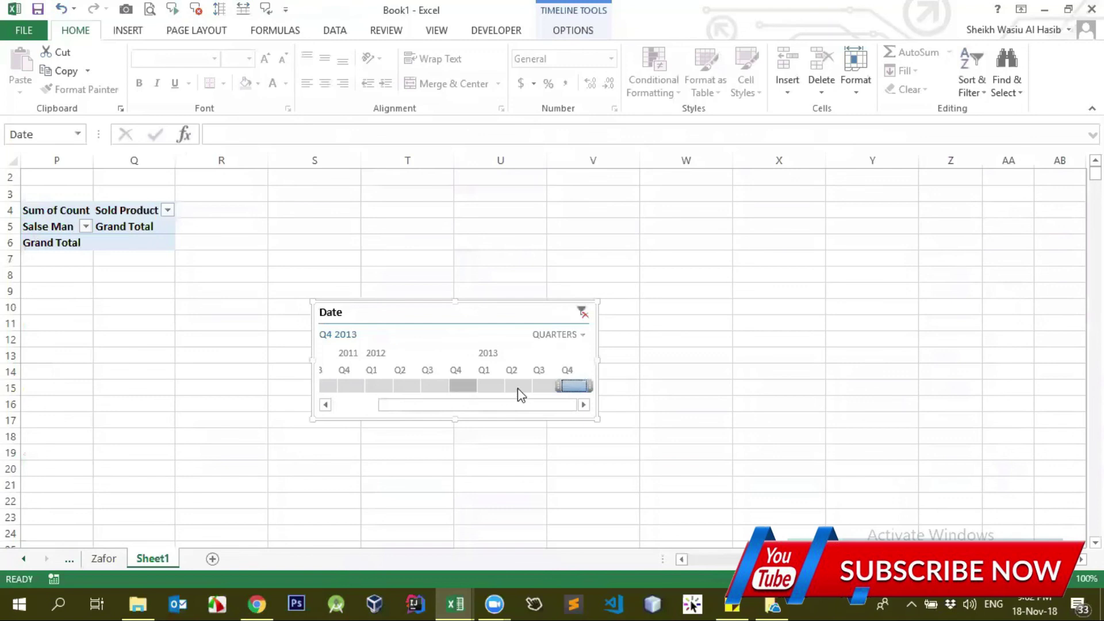
click(543, 386)
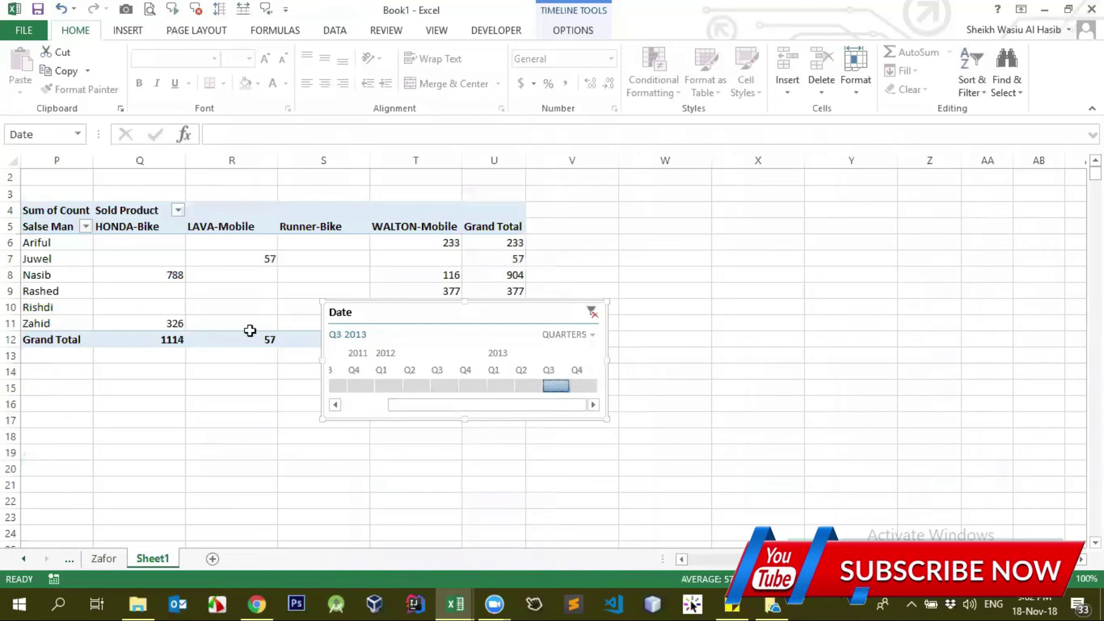
drag(468, 311, 769, 237)
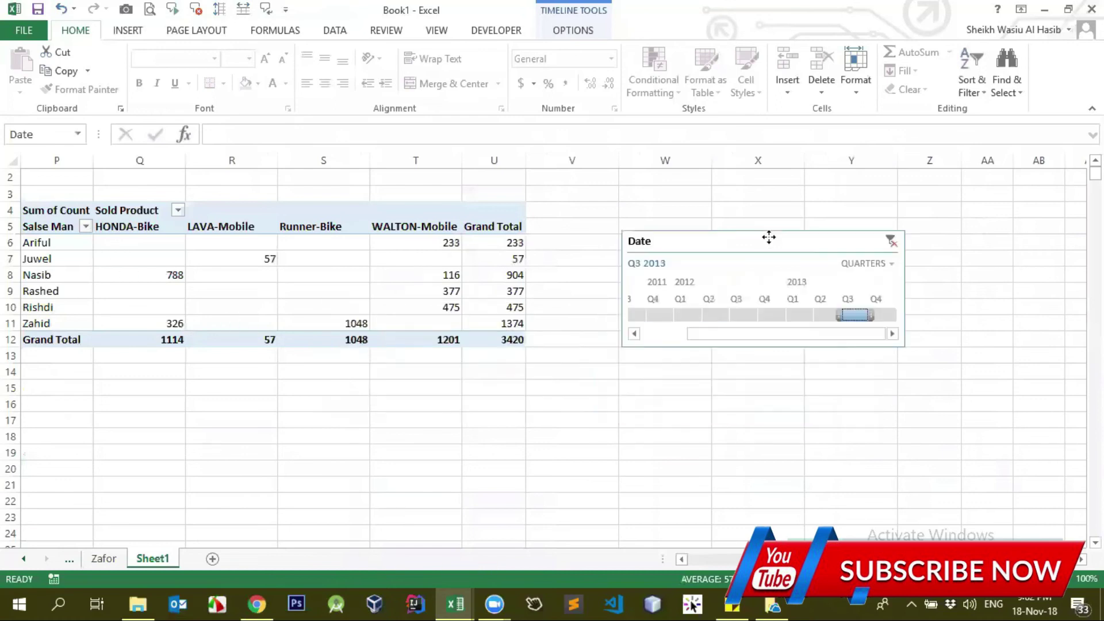
click(826, 312)
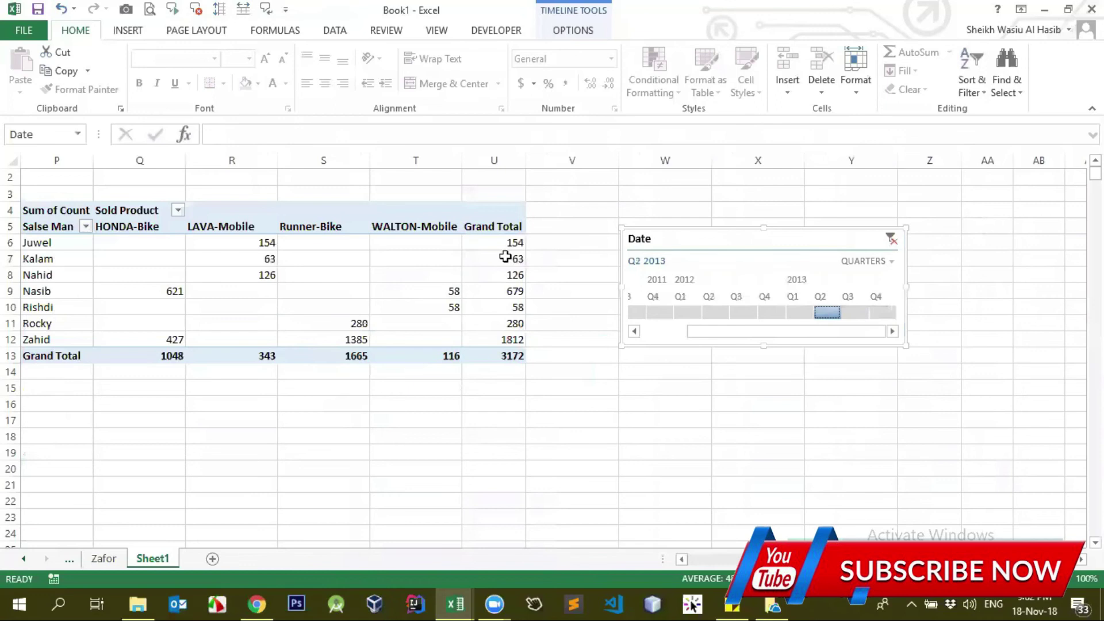
mouse_move(820, 315)
click(793, 312)
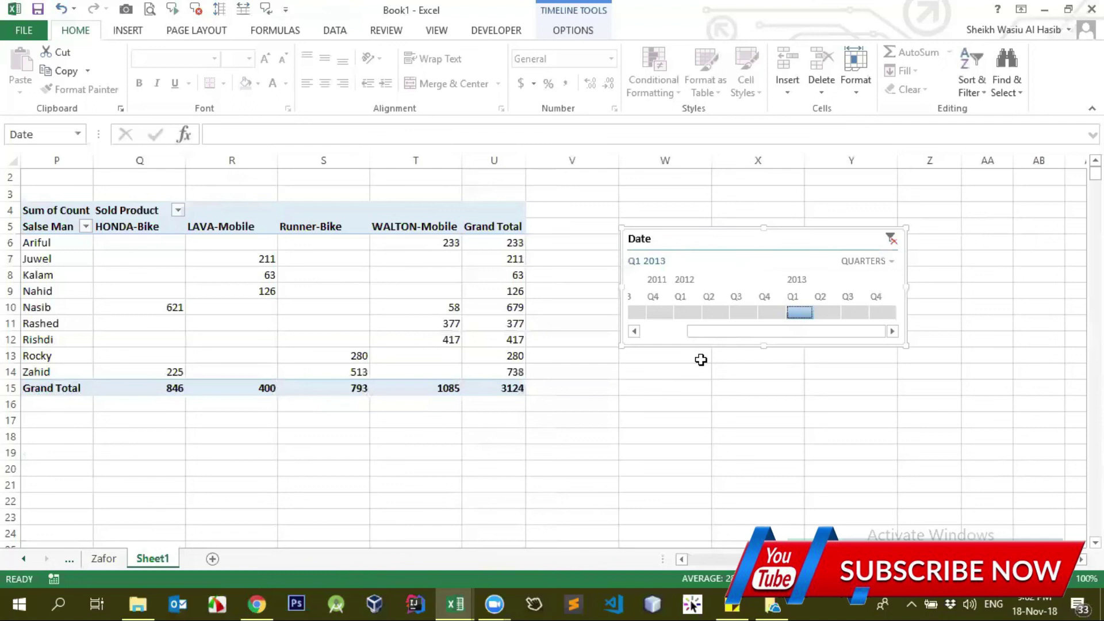
Step: Clear the quarter filter and place the Date timeline below the pivot table on the left
click(890, 239)
drag(678, 232, 111, 504)
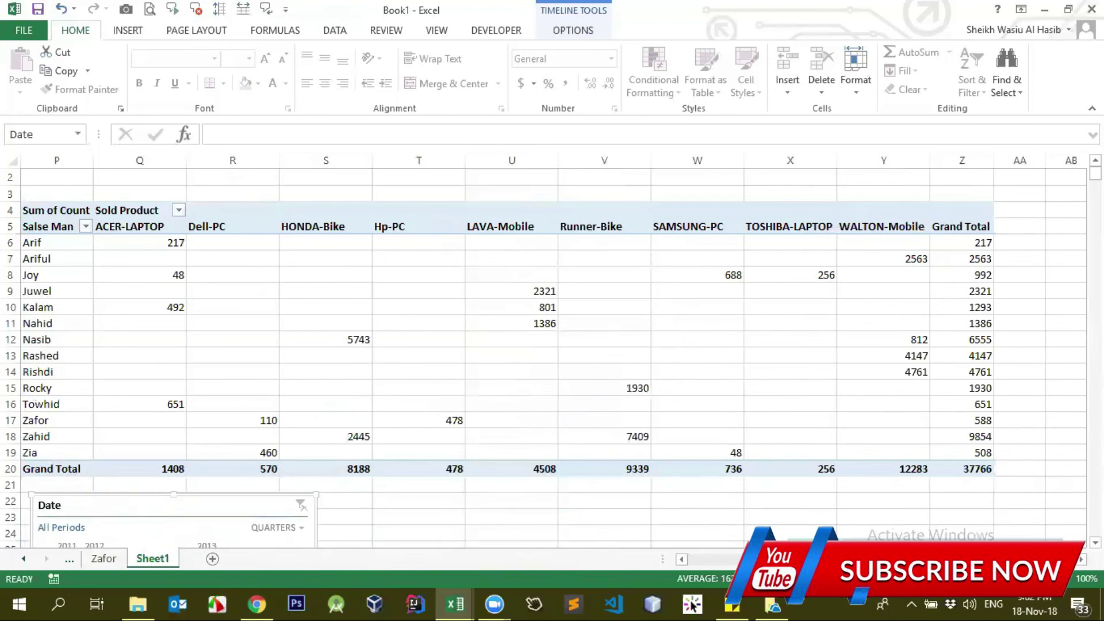
scroll(633, 506, left, 5)
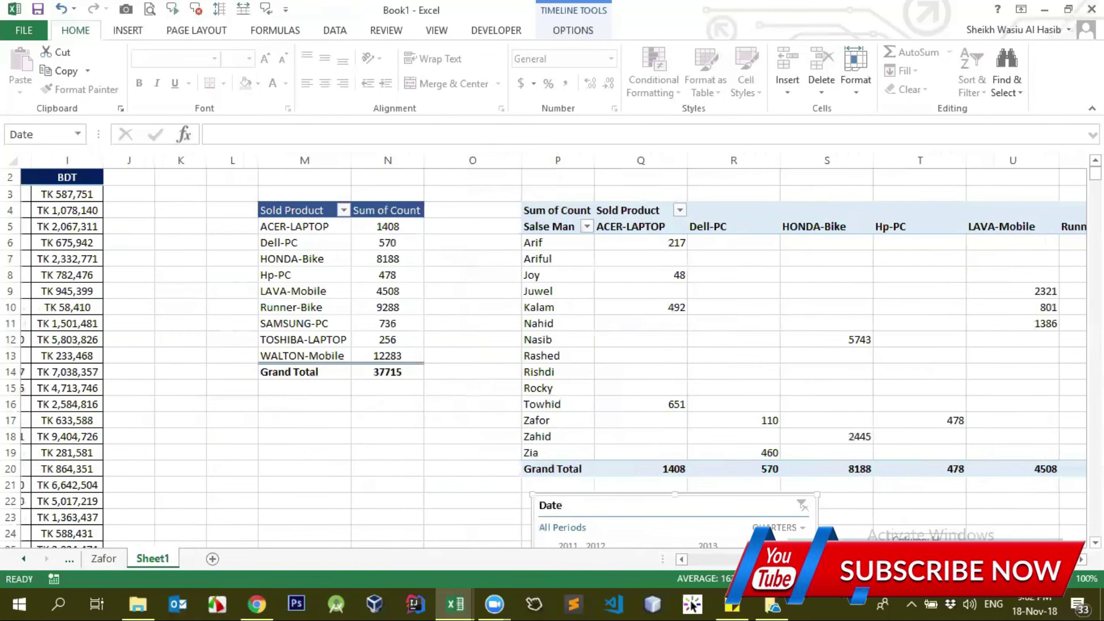
drag(633, 505, 625, 501)
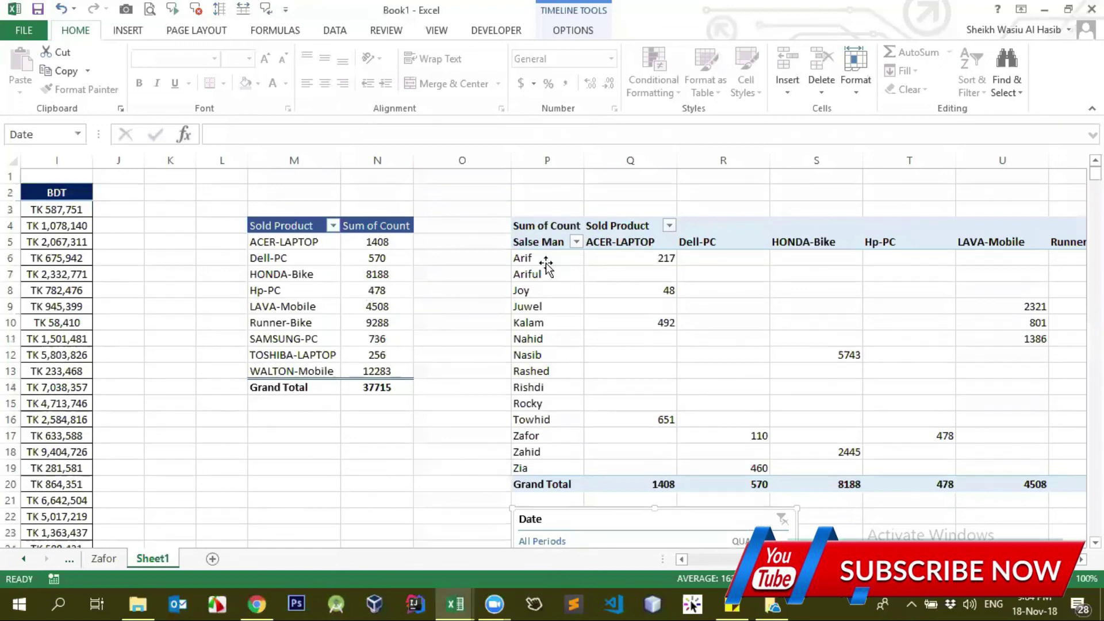
scroll(546, 264, up, 1)
click(546, 263)
scroll(724, 567, left, 5)
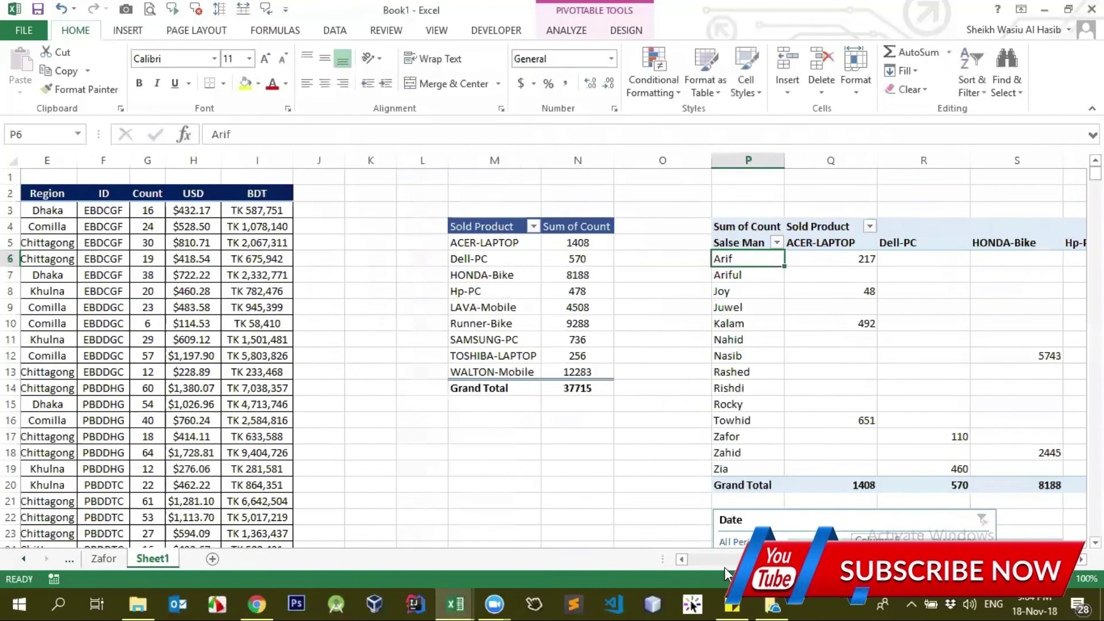
click(773, 603)
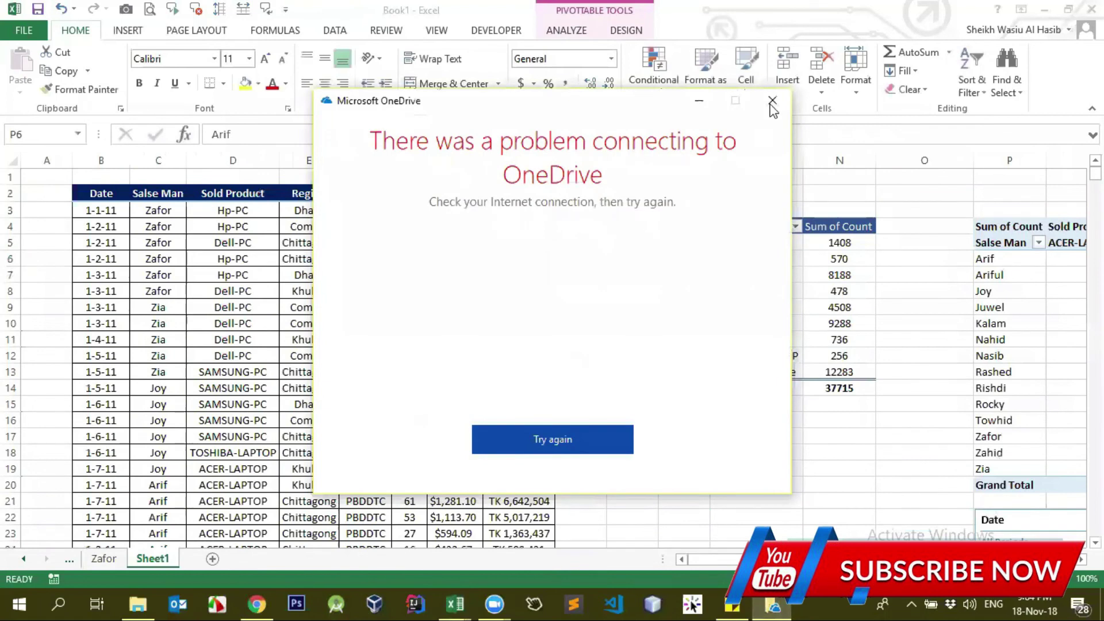
click(771, 104)
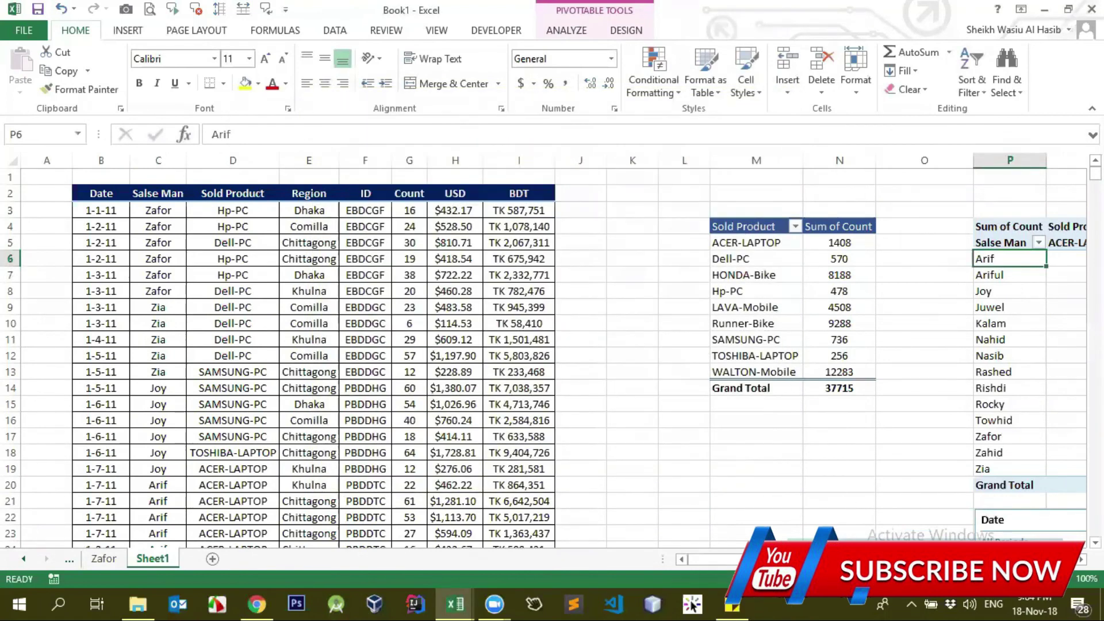
scroll(859, 504, right, 3)
scroll(691, 604, right, 5)
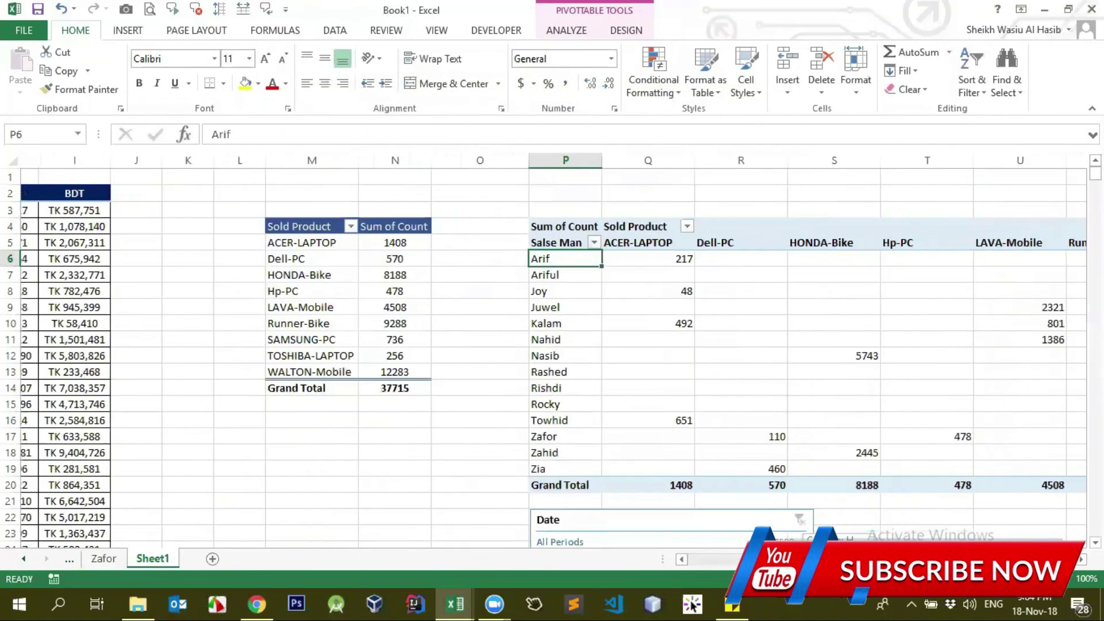
click(494, 603)
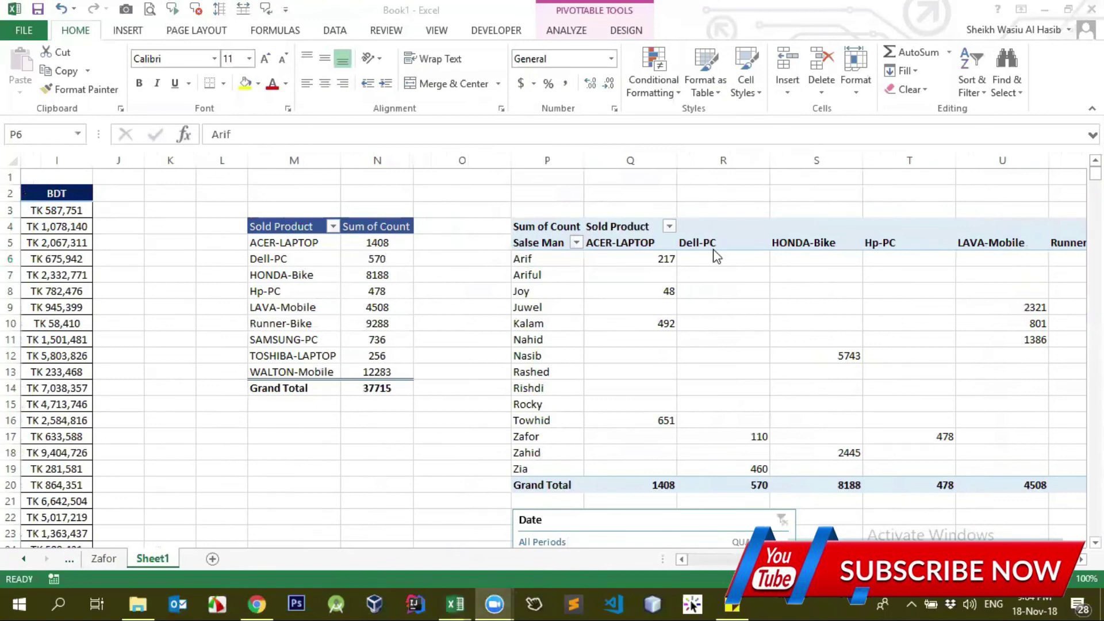